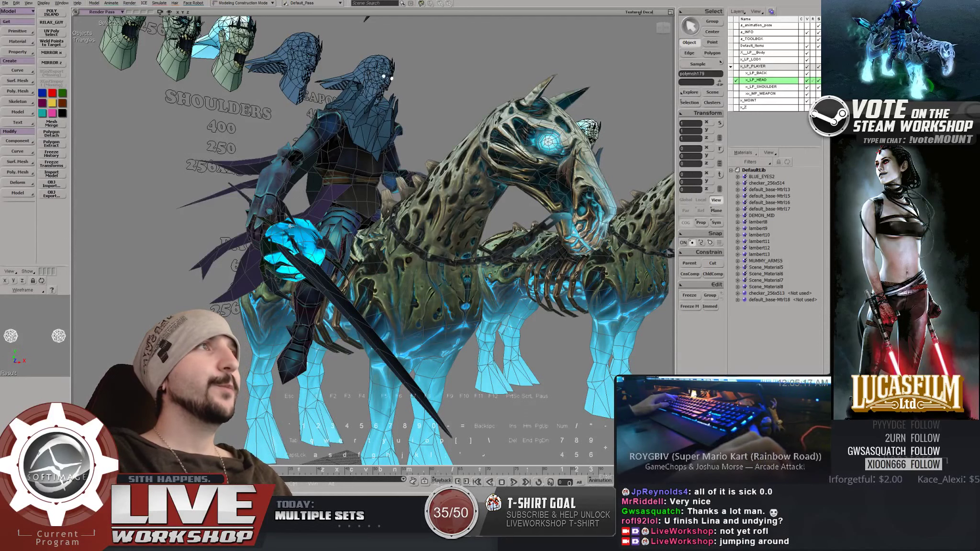
Step: Examine the mounted rider's head and shoulder geometry from several angles
key("space")
middle_click_drag(415, 144, 451, 190)
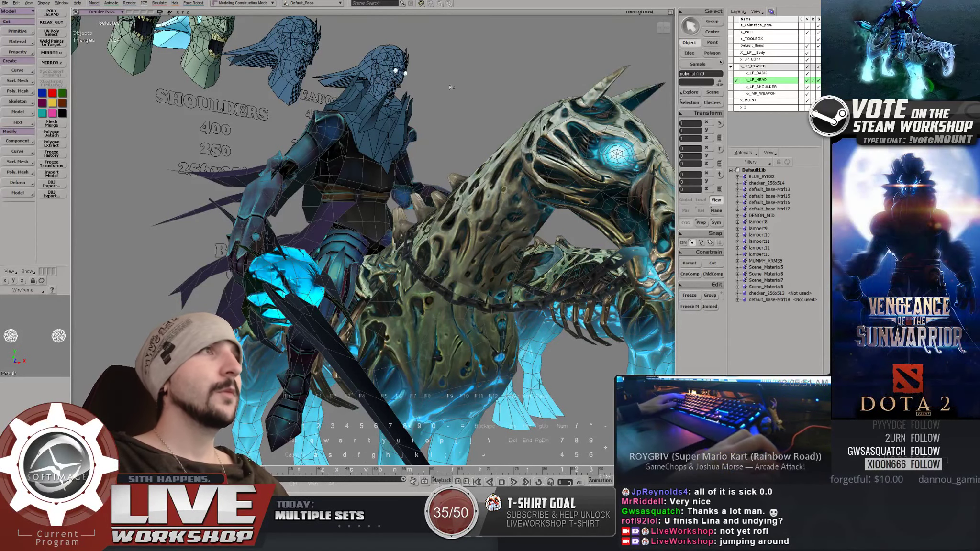
left_click(436, 145)
right_click_drag(436, 144, 422, 163)
middle_click_drag(422, 163, 445, 182)
mouse_move(445, 182)
right_mouse_down()
mouse_move(462, 201)
mouse_move(438, 206)
right_mouse_up()
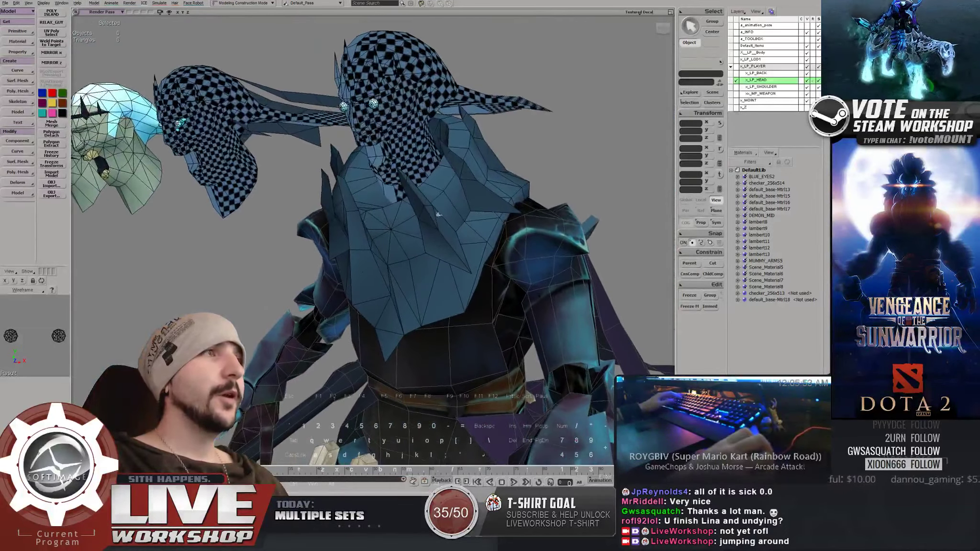
Step: Switch to ZBrush and make the shoulder armour the active subtool
key("alt+Tab")
left_click_drag(524, 181, 577, 165)
left_click(446, 226, "alt")
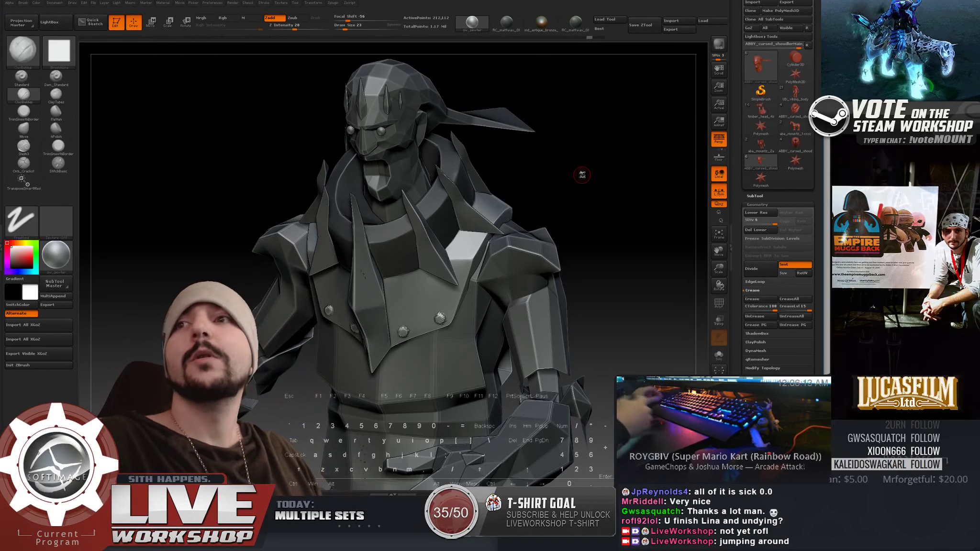
Step: Sculpt a rivet on the front shoulder corner of the collar armour with a smaller brush
left_click_drag(601, 177, 382, 236, "alt")
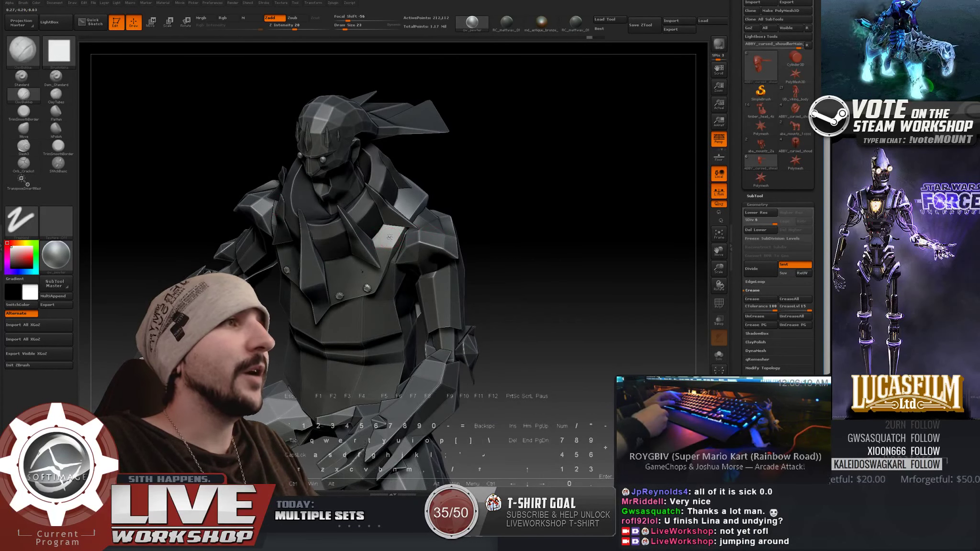
key("ctrl+z")
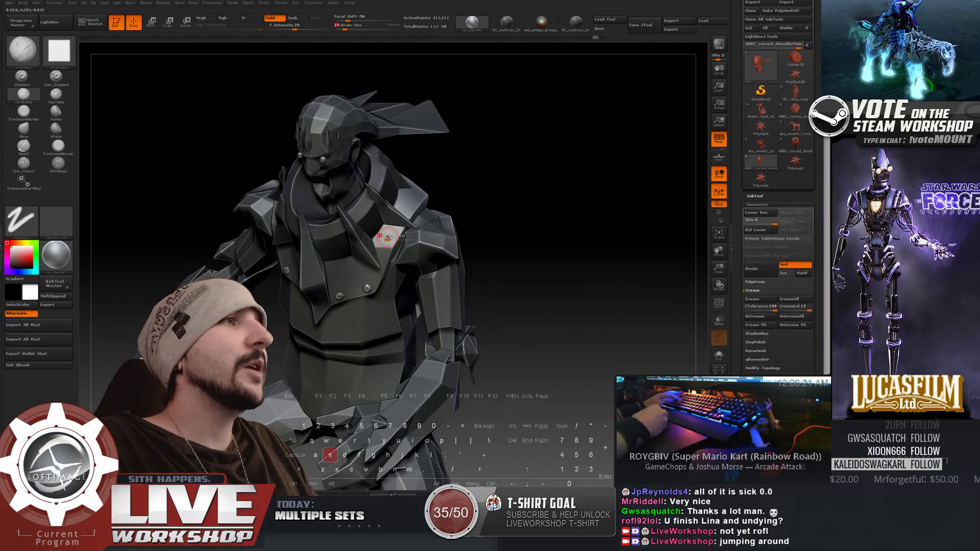
key("[")
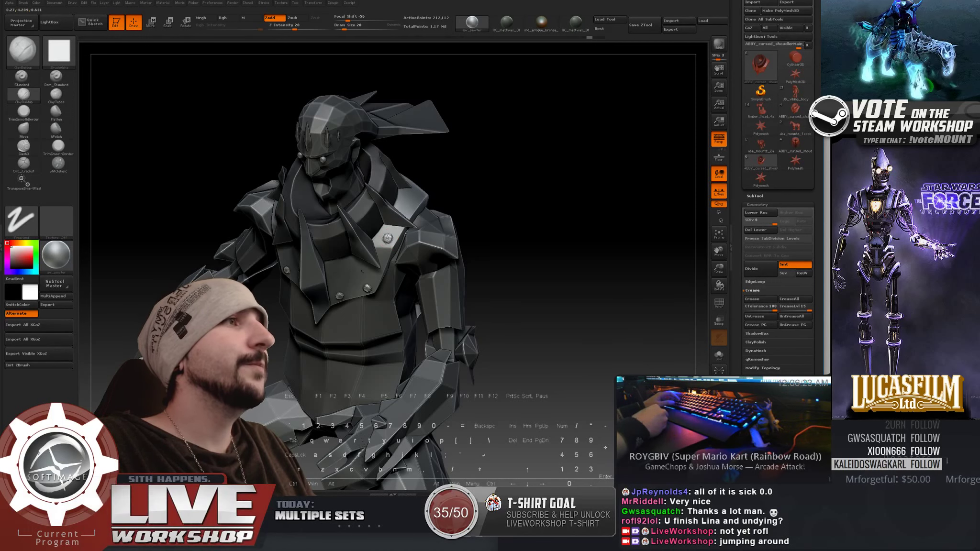
Step: Add a row of rivets along the edge of the armour's side and back plate, down to its lower tip
left_click_drag(541, 218, 322, 210)
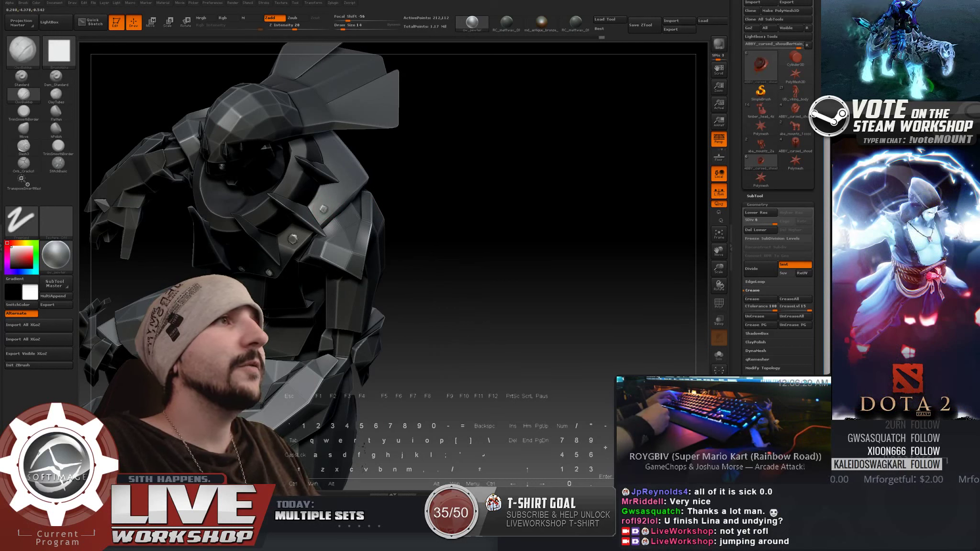
left_click_drag(470, 192, 497, 201)
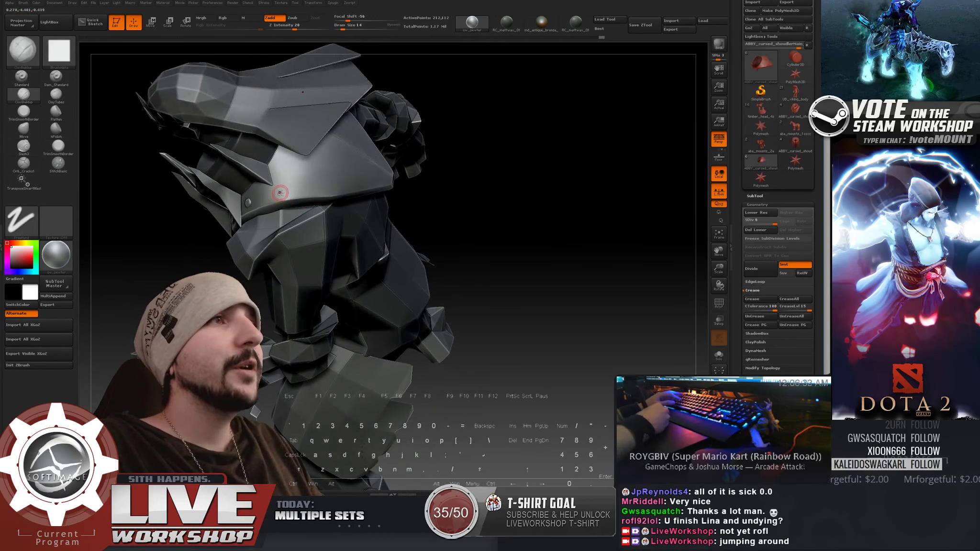
key("bracketleft")
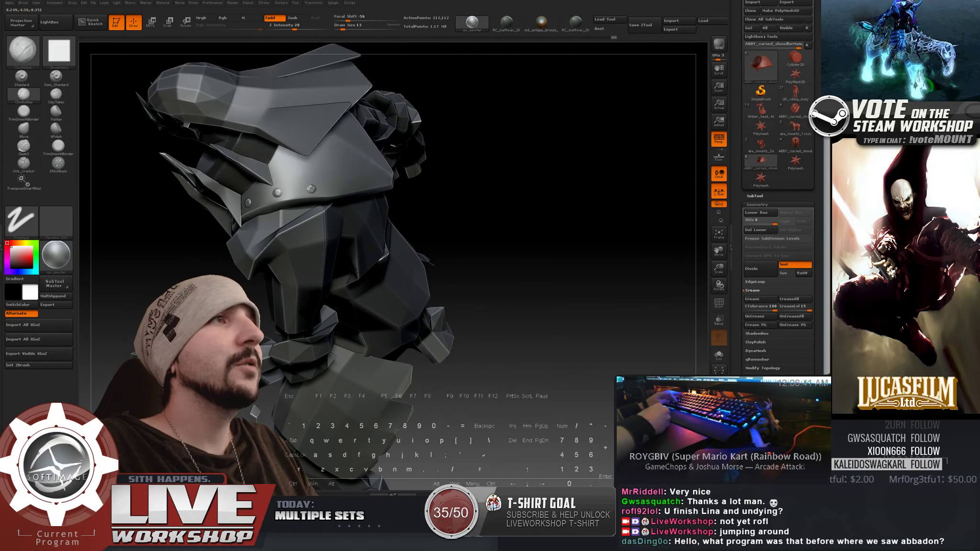
left_click_drag(471, 191, 346, 184)
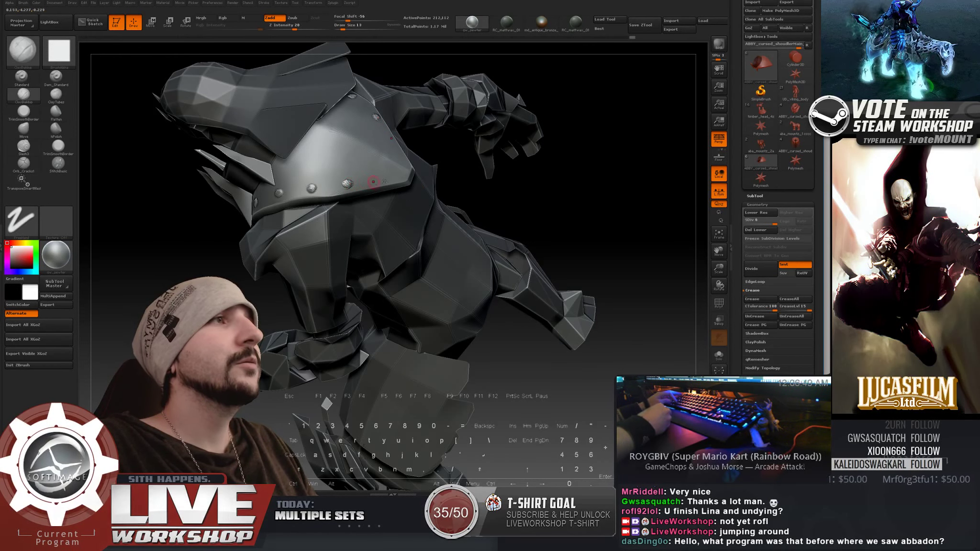
mouse_move(504, 206)
left_mouse_down("alt")
mouse_move(505, 120)
mouse_move(510, 168)
mouse_move(543, 186)
mouse_move(513, 217)
mouse_move(574, 141)
mouse_move(451, 218)
left_mouse_up("alt")
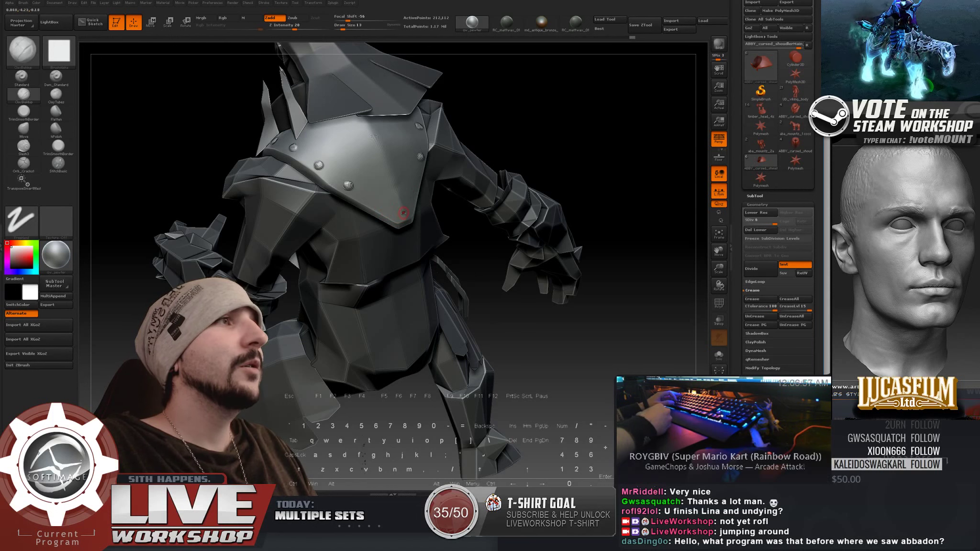
left_click_drag(510, 193, 601, 144, "alt")
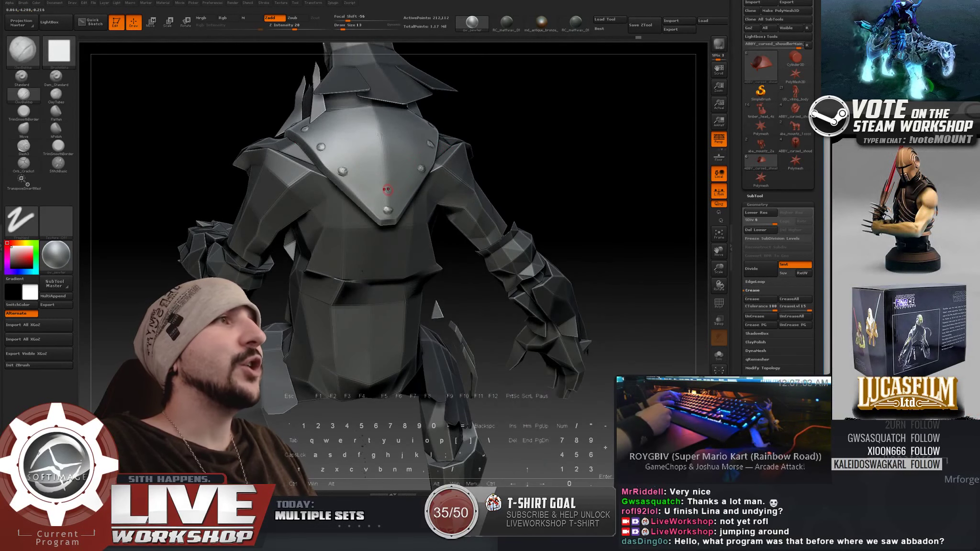
Step: Carve a round recess just above the lowest rivet on the back plate with a larger brush
left_click_drag(537, 158, 570, 132, "alt")
key("]")
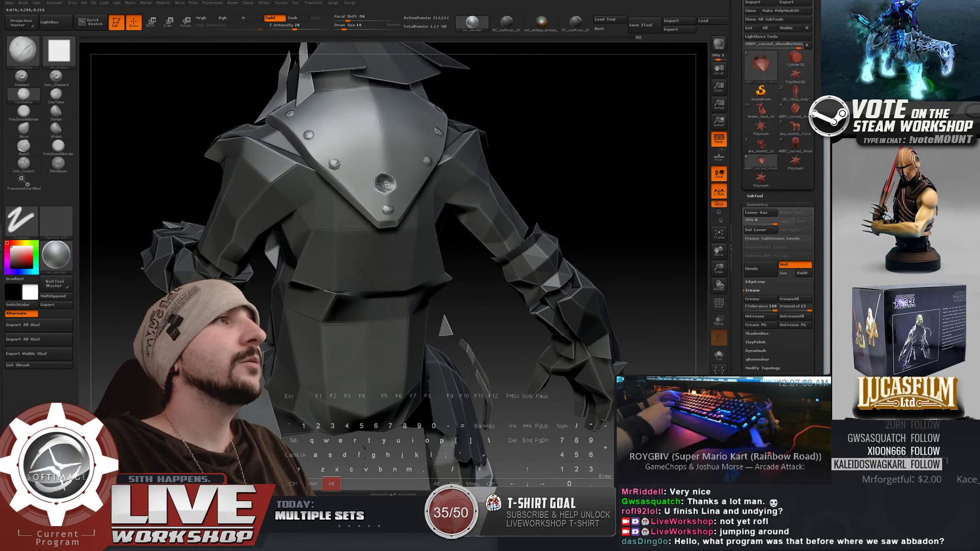
left_click_drag(567, 170, 536, 201, "alt")
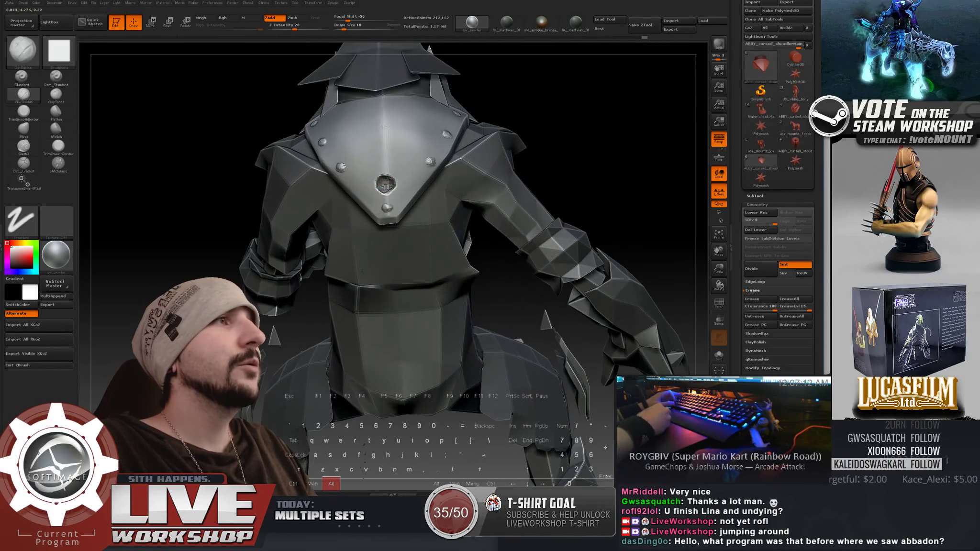
right_click_drag(387, 160, 355, 157)
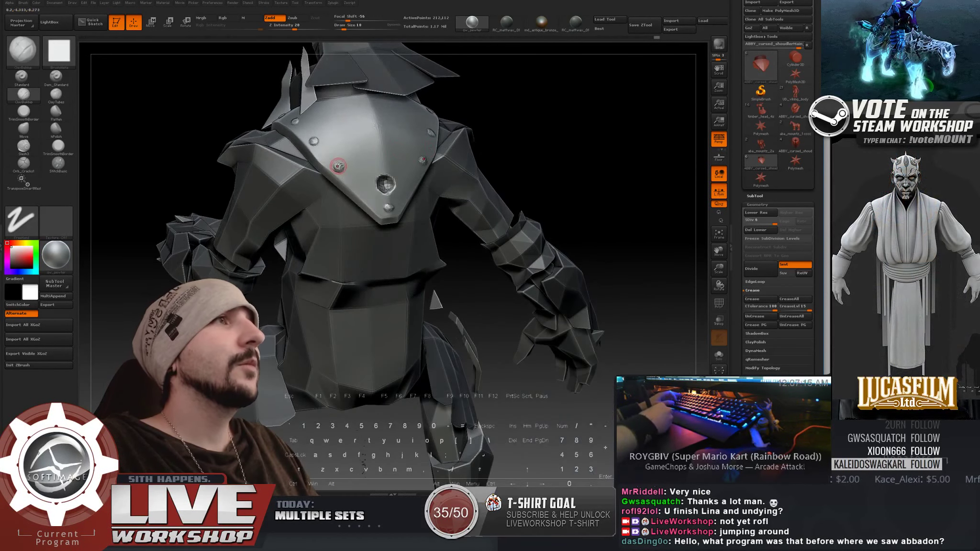
left_click_drag(538, 225, 579, 216, "alt")
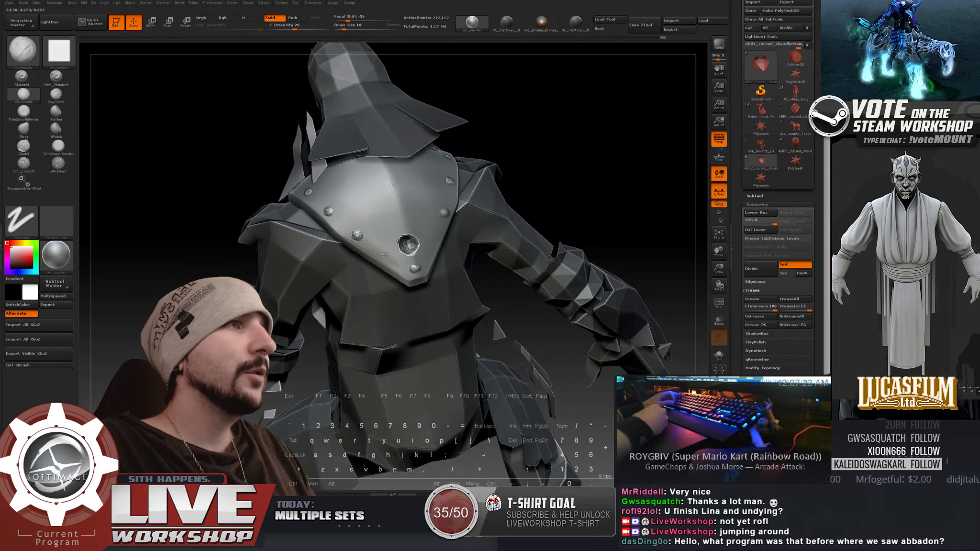
left_click_drag(550, 215, 607, 200, "alt")
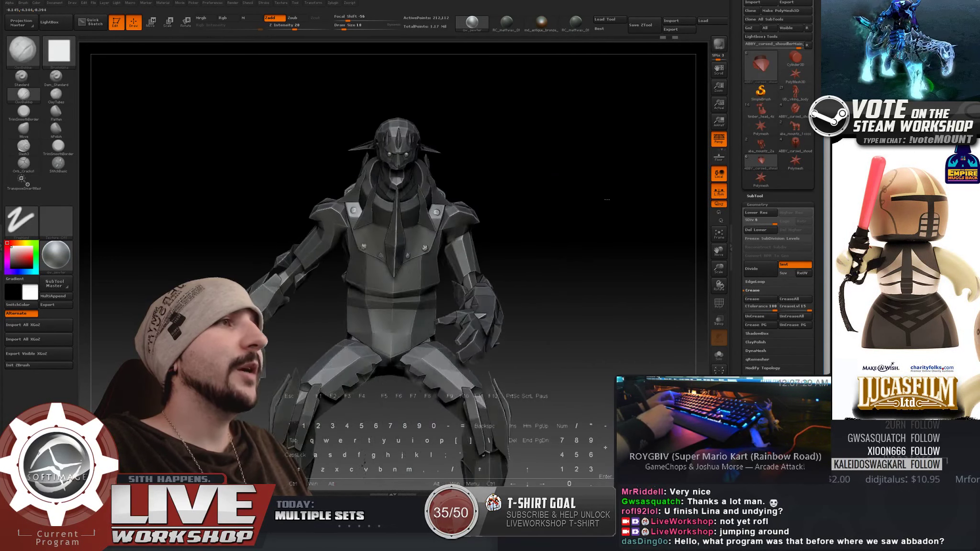
Step: Undo the rivets and the round recess on the shoulder armour
mouse_move(607, 199)
right_mouse_down()
mouse_move(619, 212)
mouse_move(576, 203)
mouse_move(592, 221)
mouse_move(611, 217)
mouse_move(599, 240)
mouse_move(560, 202)
mouse_move(609, 217)
right_mouse_up()
key("ctrl")
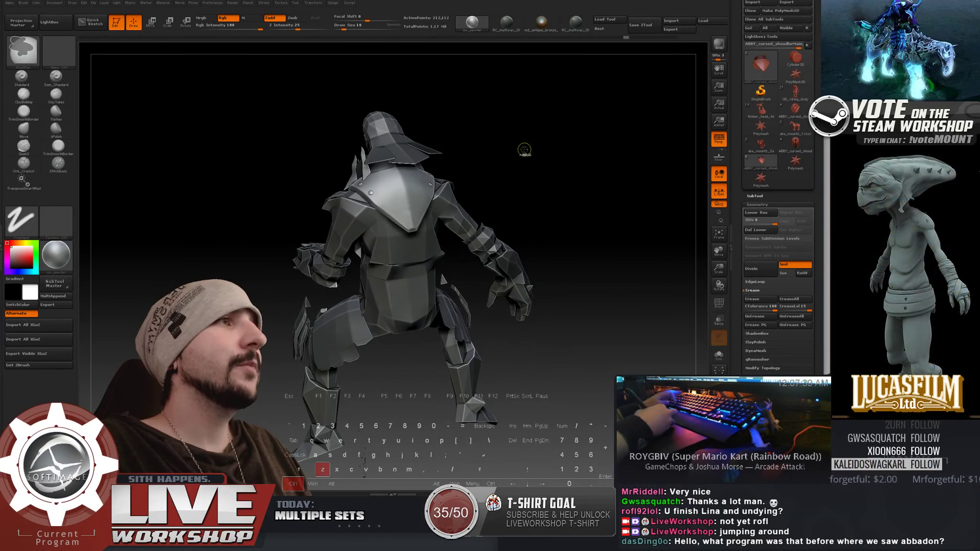
mouse_move(525, 149)
right_mouse_down()
mouse_move(549, 177)
mouse_move(541, 188)
mouse_move(562, 186)
mouse_move(563, 238)
mouse_move(578, 193)
mouse_move(575, 143)
mouse_move(581, 230)
mouse_move(604, 201)
mouse_move(589, 156)
mouse_move(550, 192)
mouse_move(601, 202)
mouse_move(563, 219)
right_mouse_up()
Step: Make ABBY_cursed_head the active subtool and hide the body subtool so only the bust remains visible
left_click(373, 103, "alt")
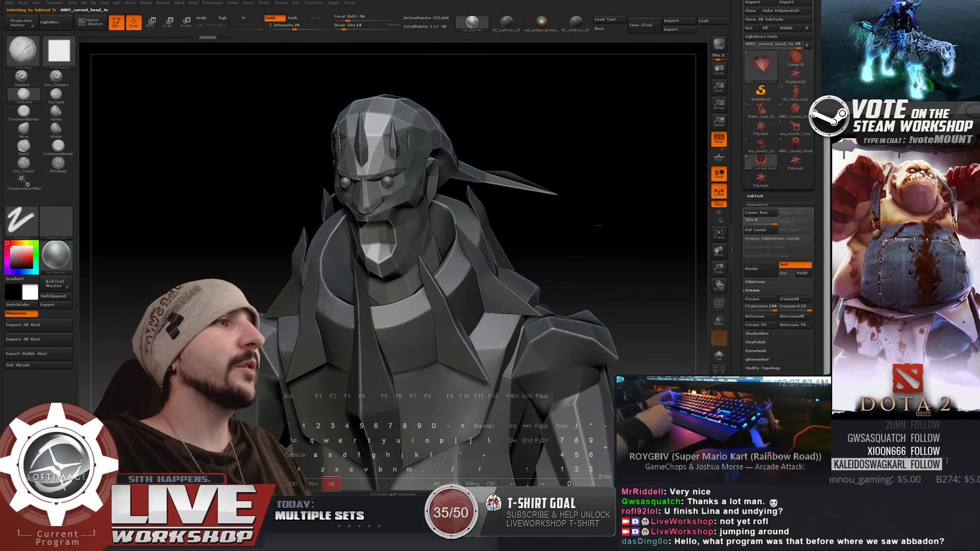
key("f")
left_click(756, 196)
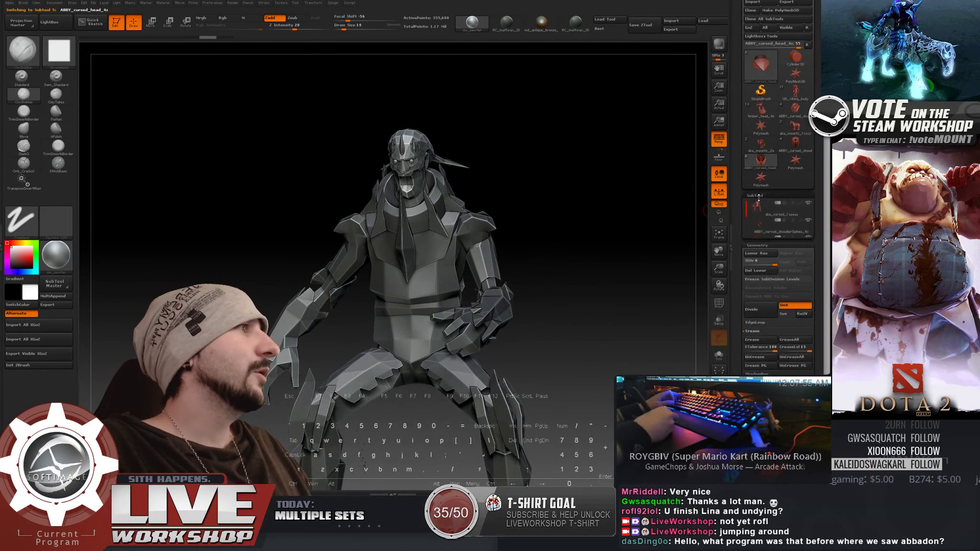
left_click(808, 204)
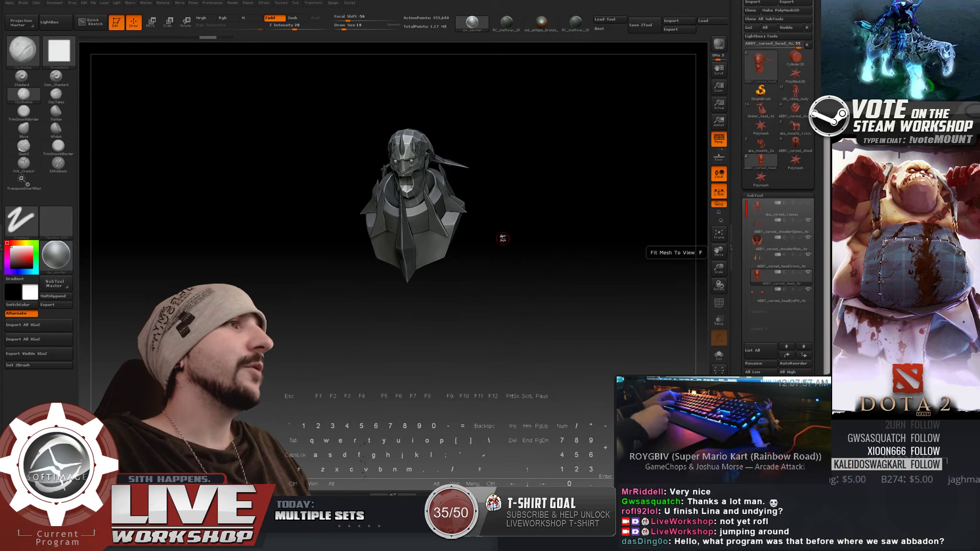
left_click_drag(550, 201, 574, 198, "alt")
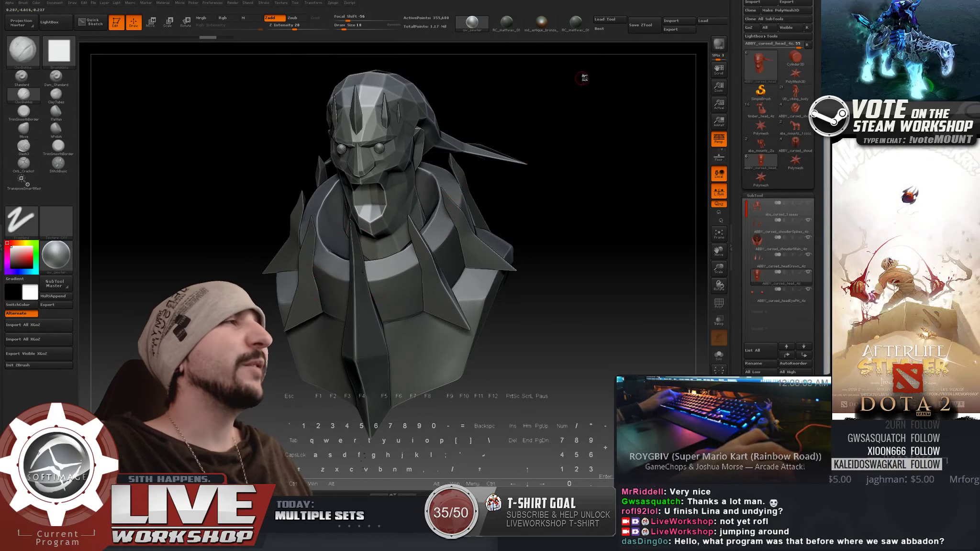
Step: Save the tool as a ZTL file in the DOTA2_Abaddon_mount project's Models\z folder
left_click(650, 27)
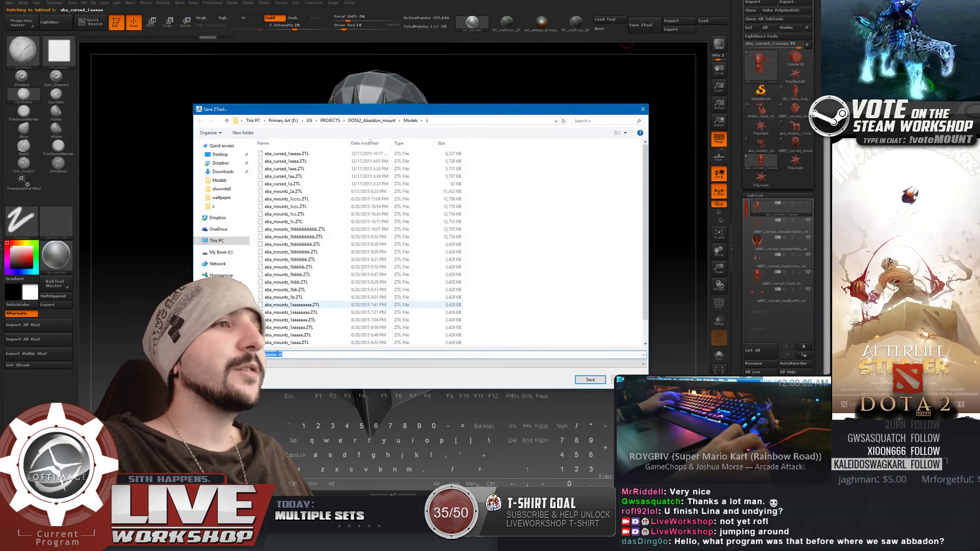
left_click(590, 380)
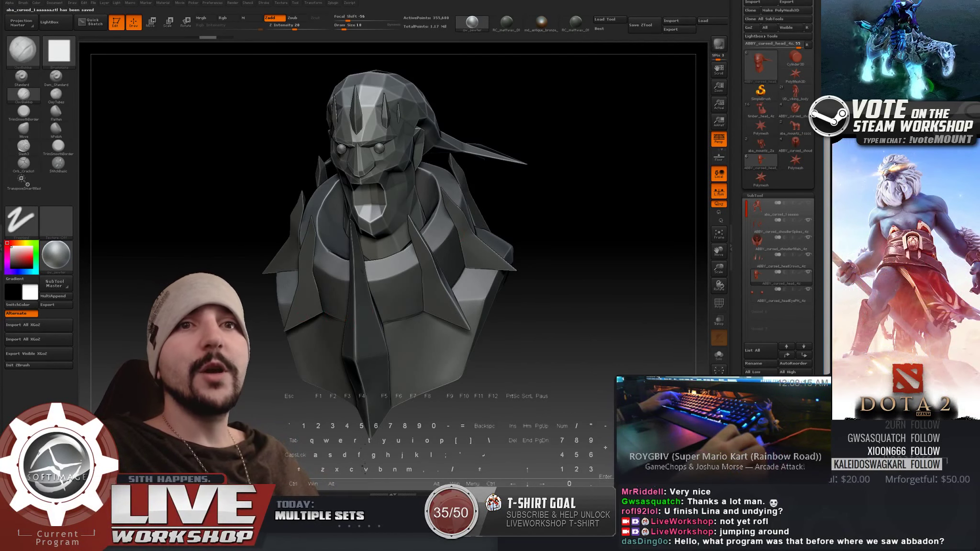
Step: Switch to Softimage and examine the rider, horse mount and head variants from near and far
key("alt+Tab")
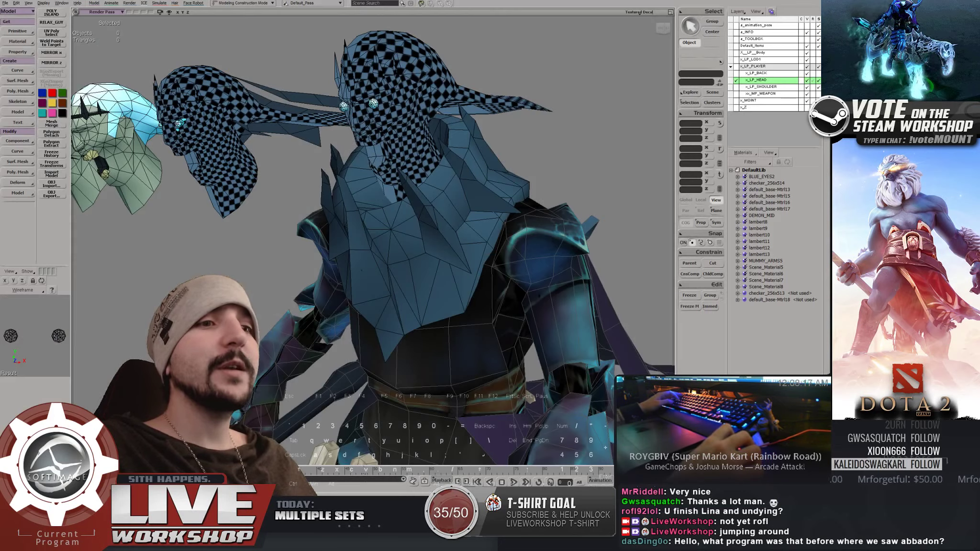
key("s")
middle_click_drag(291, 197, 330, 221)
scroll(330, 221, "down", 4)
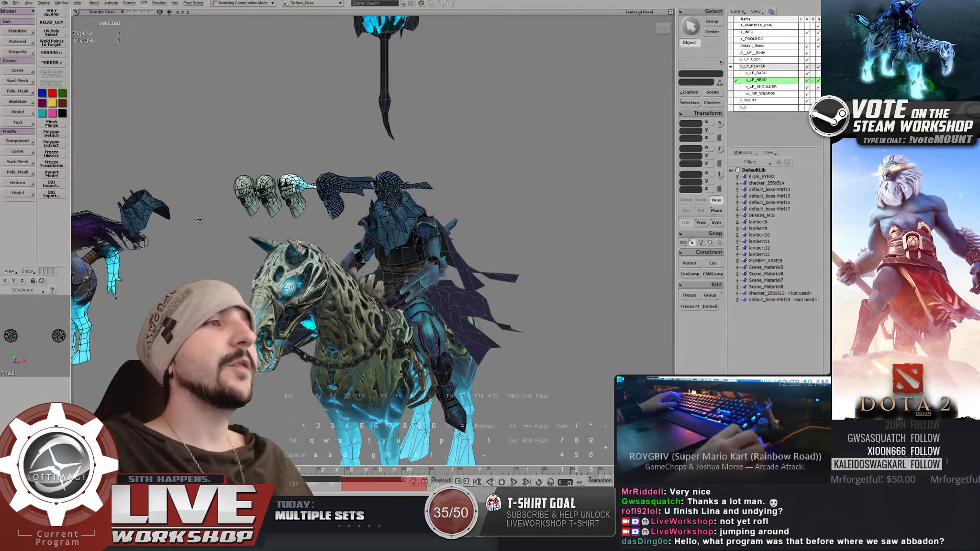
scroll(284, 192, "up", 5)
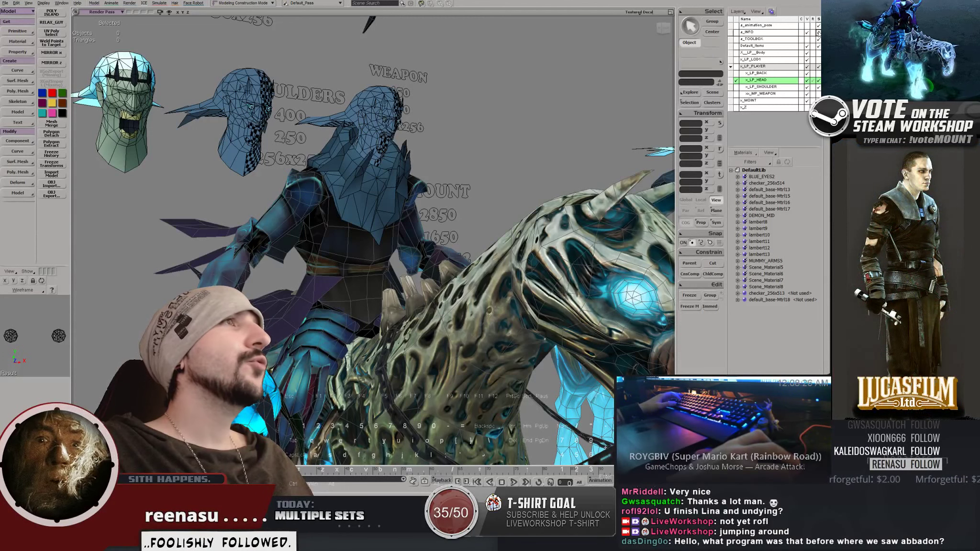
scroll(482, 92, "down", 6)
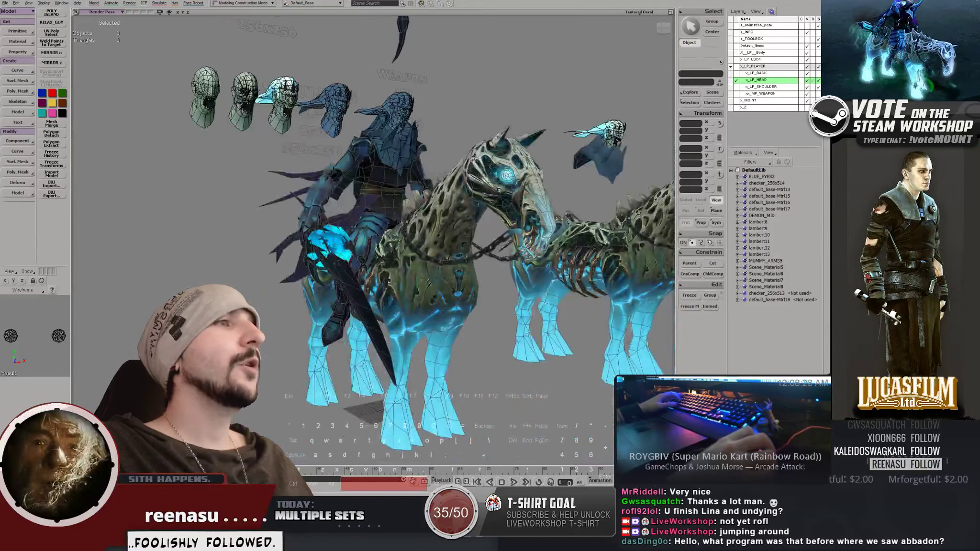
left_click_drag(459, 139, 444, 128)
middle_click_drag(444, 128, 483, 149)
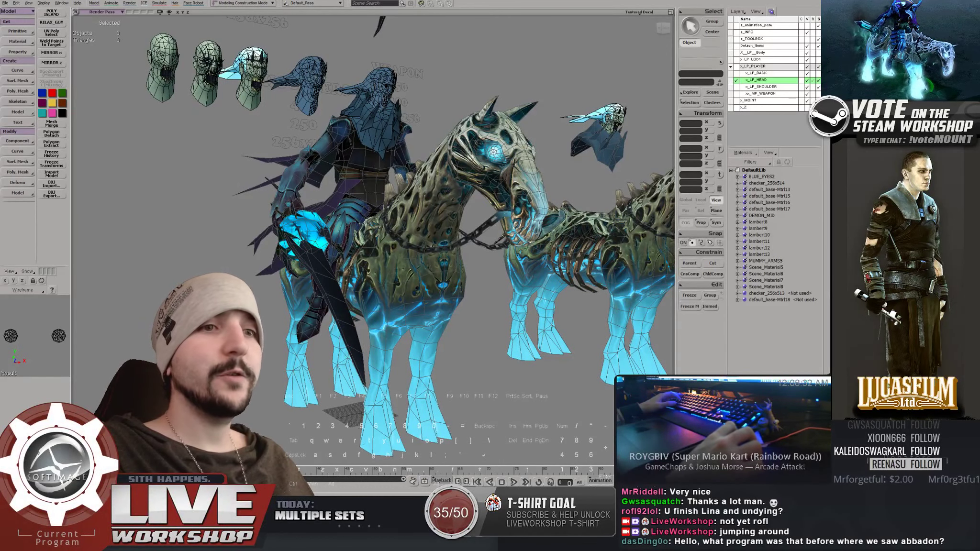
Step: Switch back to ZBrush and choose the Standard brush for working on the front of the face
key("alt+Tab")
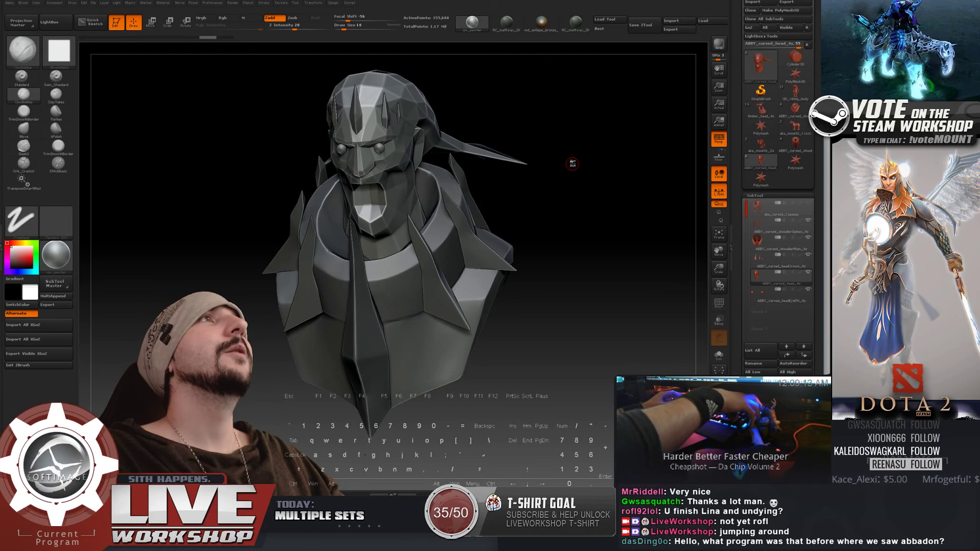
left_click_drag(598, 254, 663, 297, "alt")
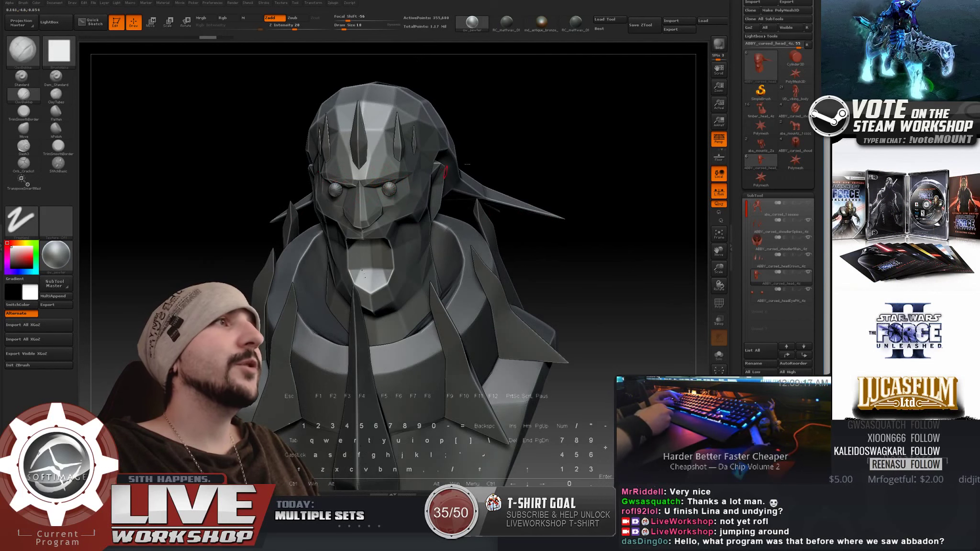
left_click_drag(467, 161, 498, 144, "alt")
left_click_drag(544, 110, 579, 121, "alt")
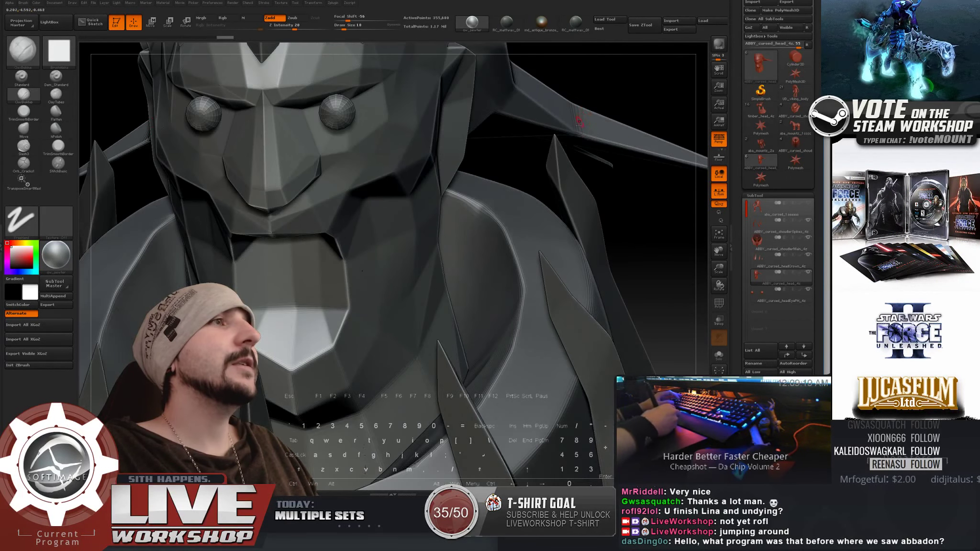
mouse_move(618, 202)
left_mouse_down("alt")
mouse_move(591, 237)
mouse_move(630, 195)
left_mouse_up("alt")
left_click_drag(628, 124, 576, 149, "alt")
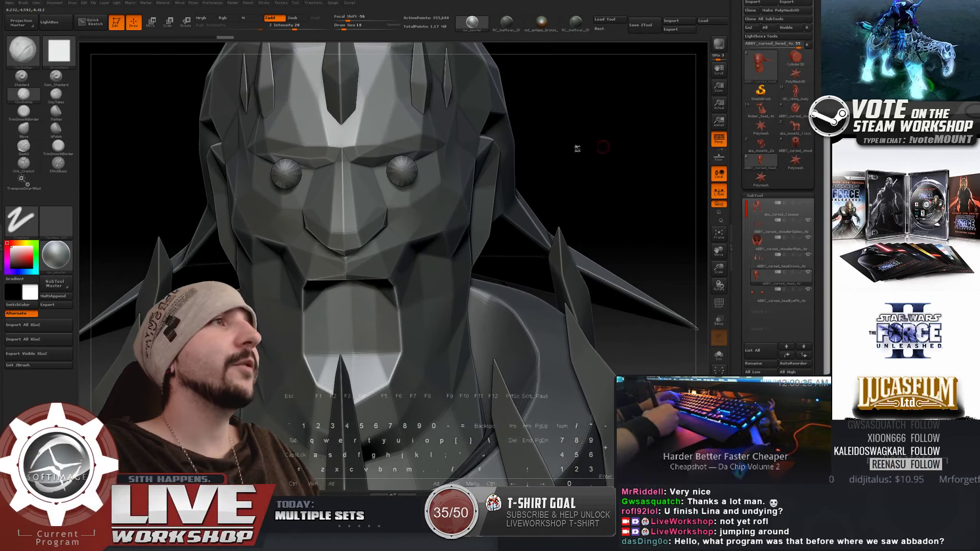
left_click(22, 76)
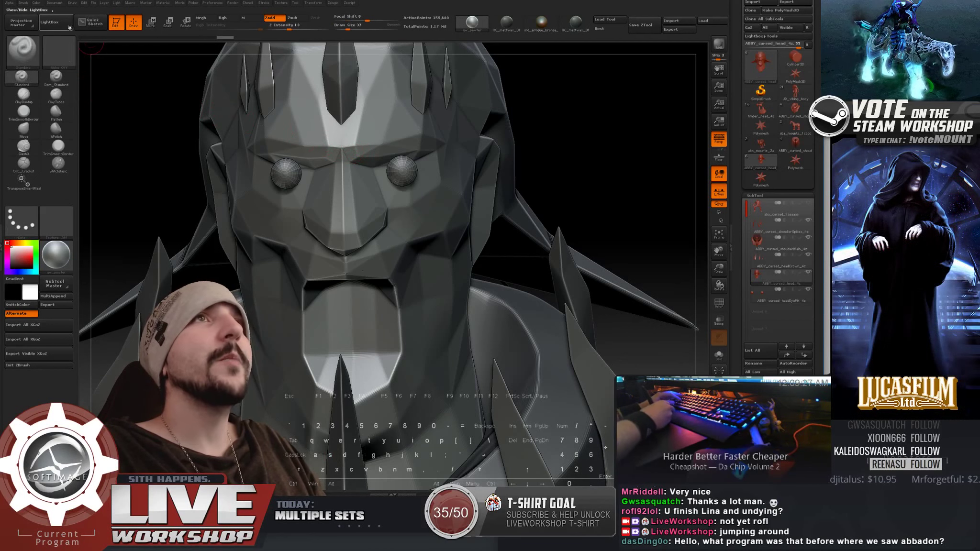
left_click(23, 3)
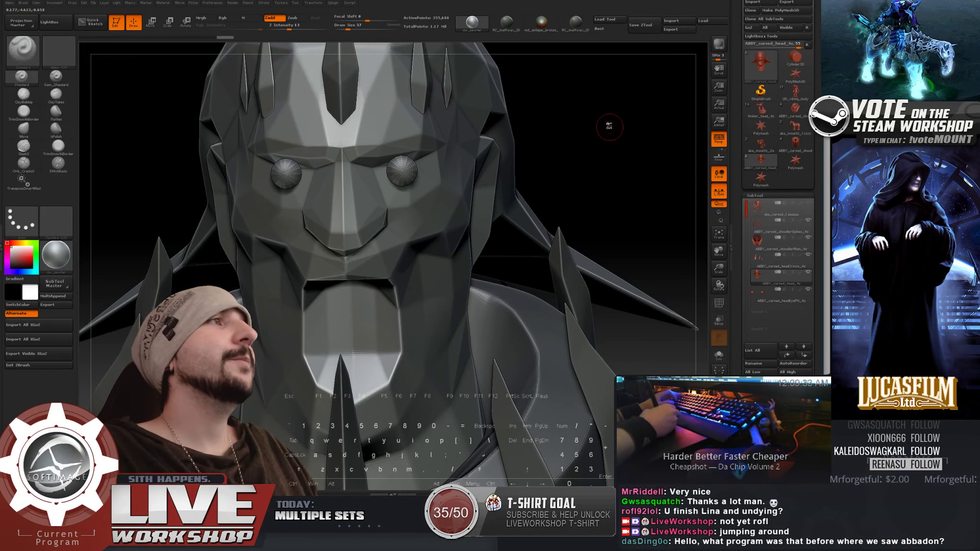
Step: Sculpt and smooth the centre of the forehead and the area between the brows with a resized Standard brush
left_click_drag(609, 126, 537, 144)
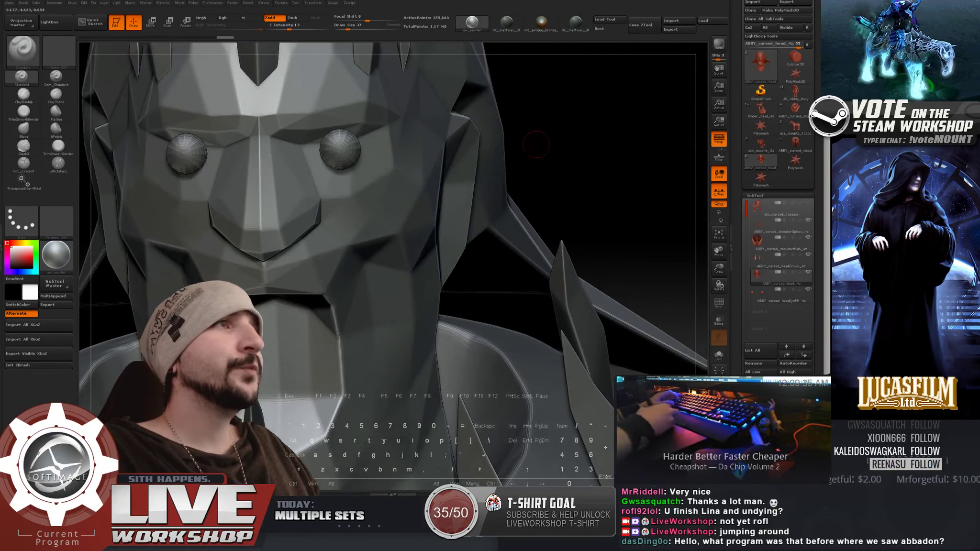
key("]")
left_click_drag(283, 124, 290, 120)
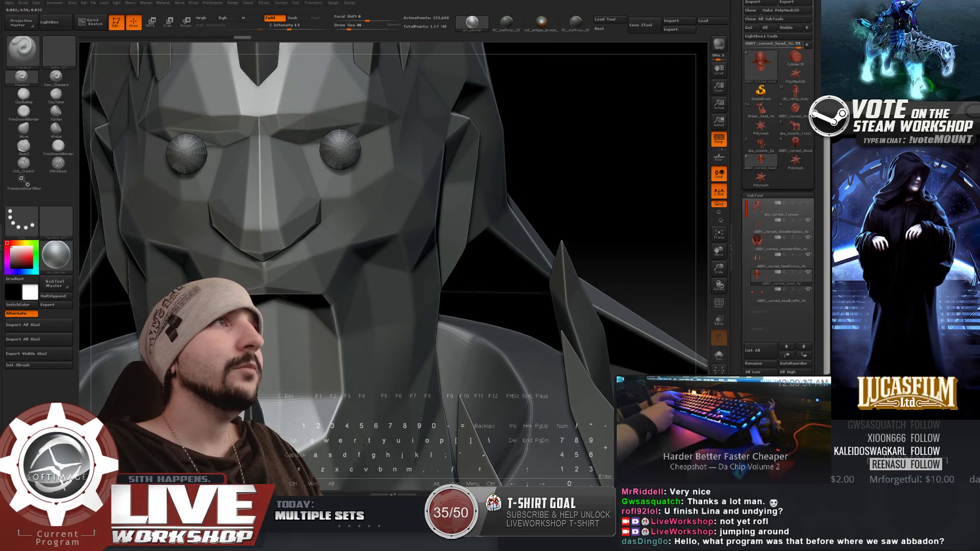
left_click_drag(541, 100, 550, 127, "alt")
key("s")
left_click_drag(292, 156, 295, 156)
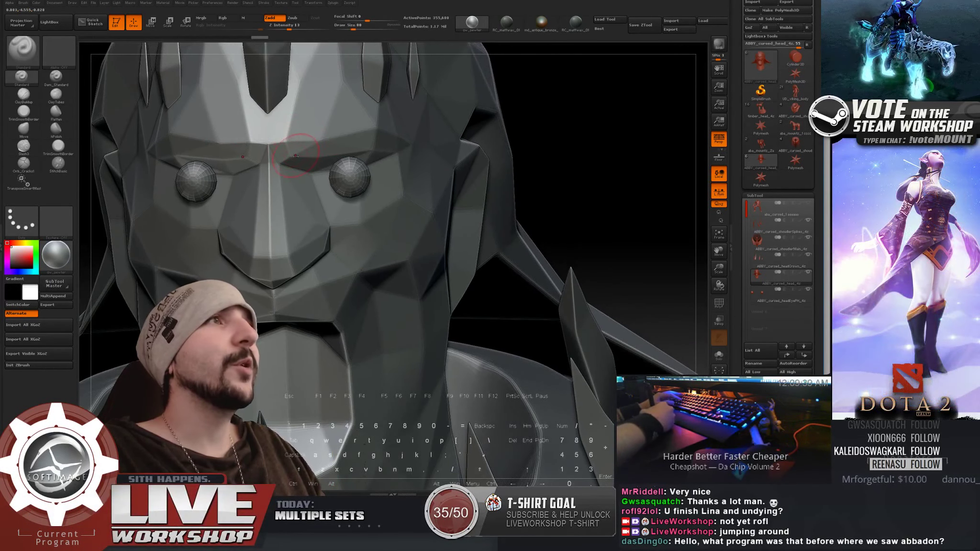
left_click_drag(604, 140, 595, 224)
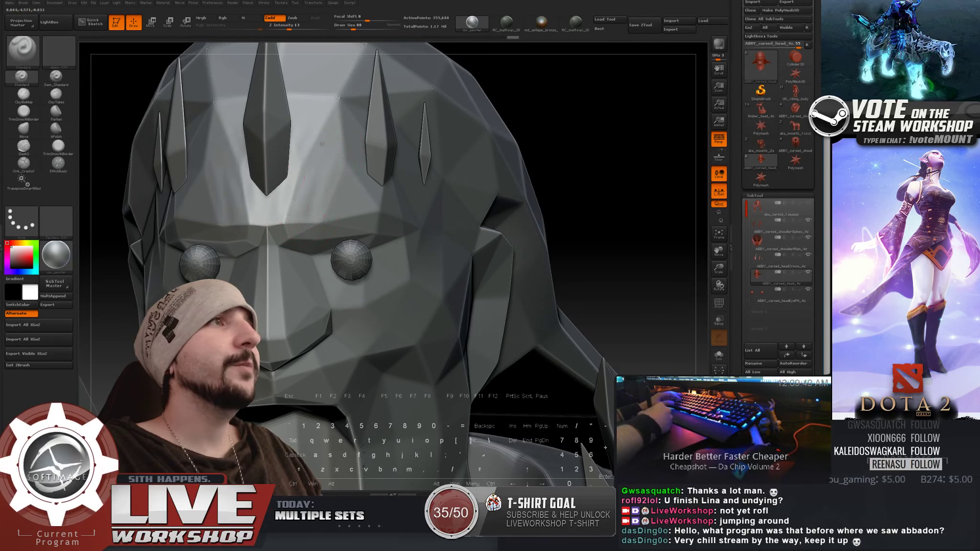
key("shift")
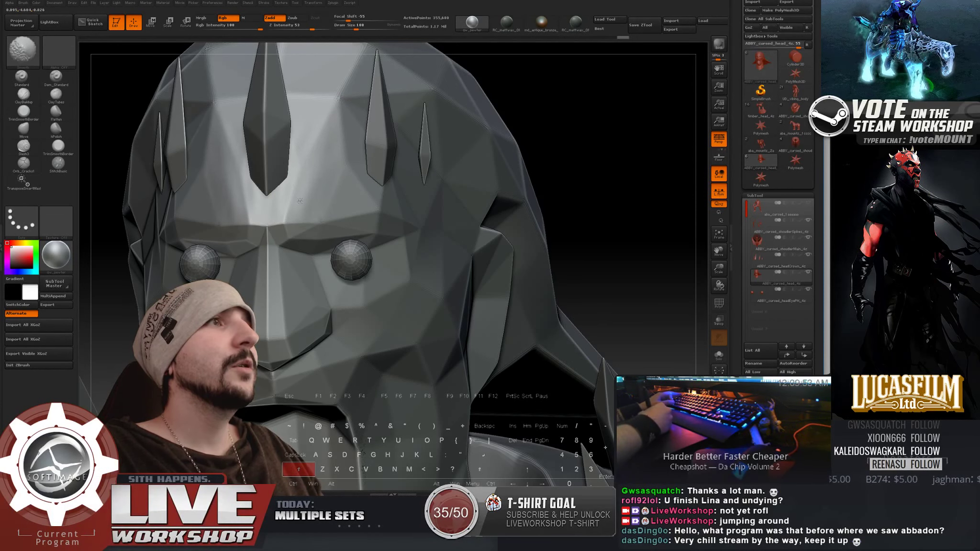
Step: Display the polygon wireframe on the head and choose the ClayBuildup brush for working on the side of the forehead
mouse_move(617, 148)
left_mouse_down()
mouse_move(600, 125)
mouse_move(560, 112)
mouse_move(308, 171)
left_mouse_up()
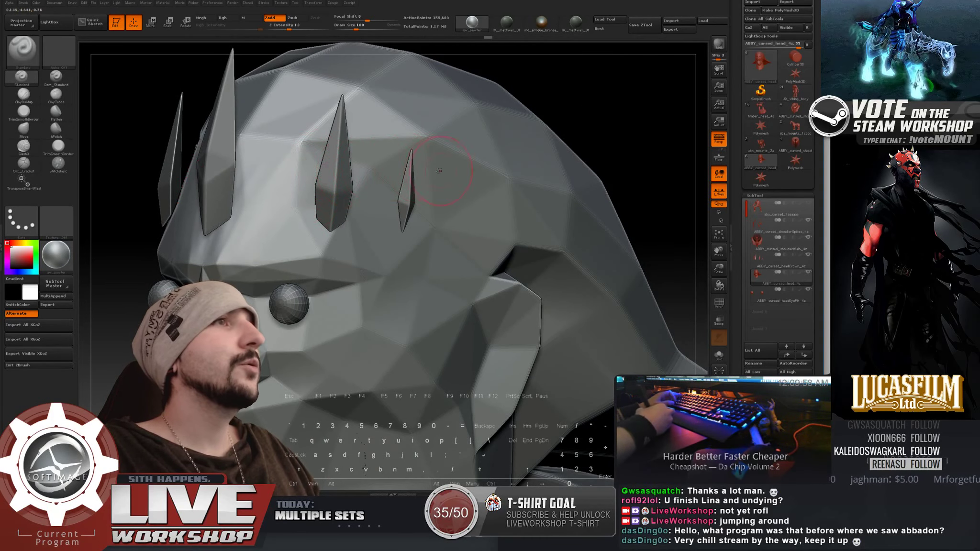
mouse_move(608, 124)
left_mouse_down()
mouse_move(630, 99)
mouse_move(647, 144)
left_mouse_up()
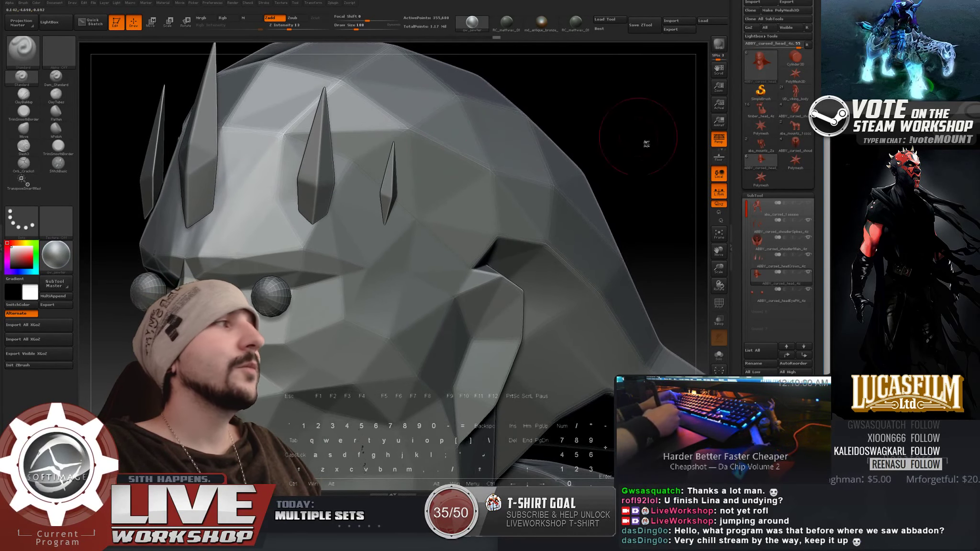
left_click(720, 305)
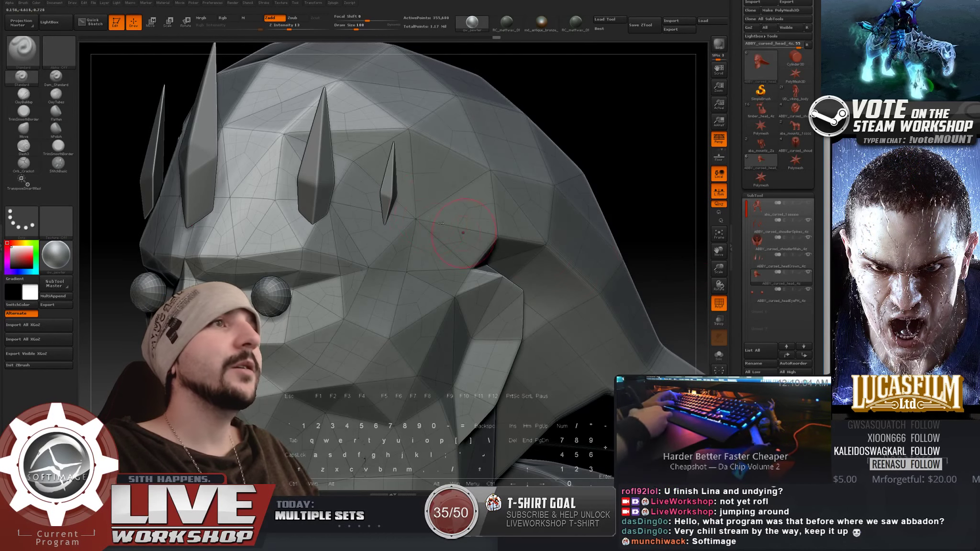
left_click(25, 162)
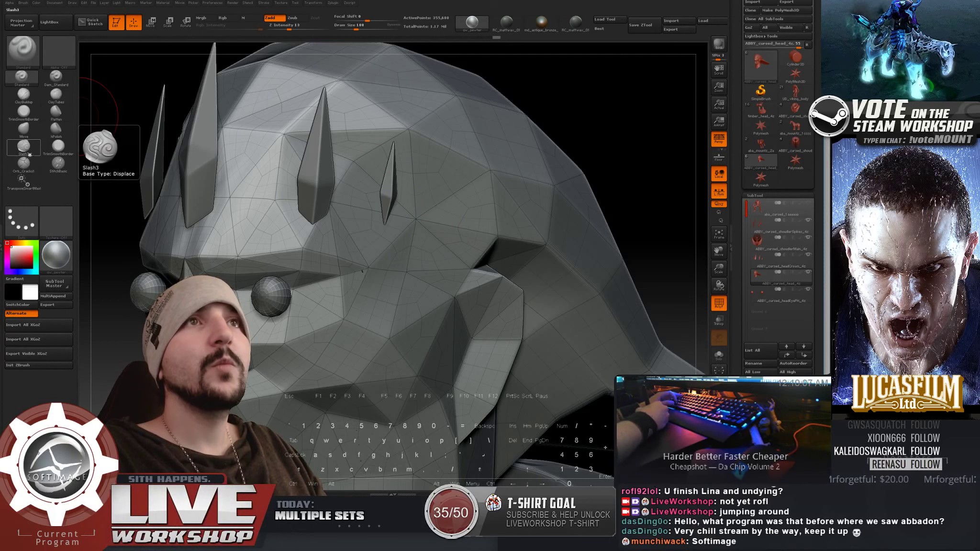
left_click(23, 149)
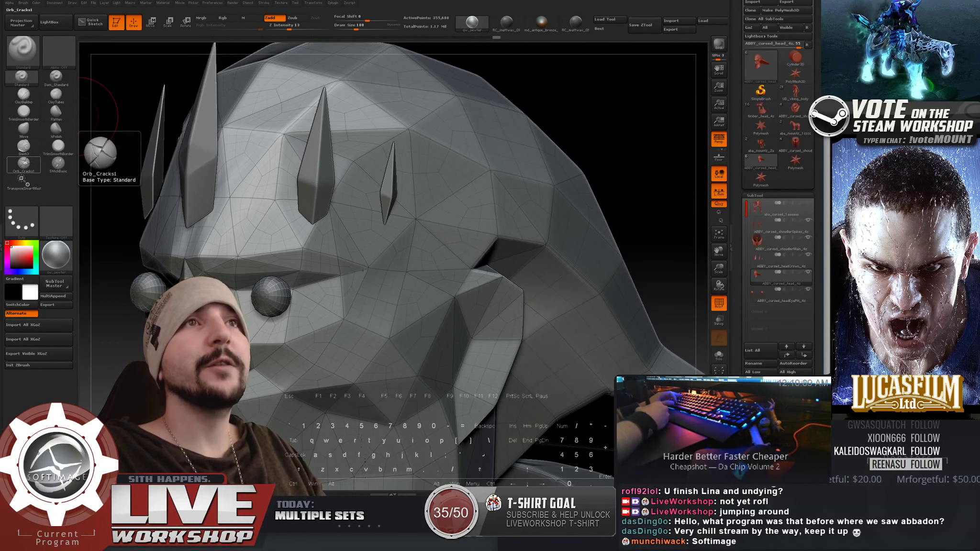
left_click(24, 95)
left_click_drag(622, 119, 598, 114)
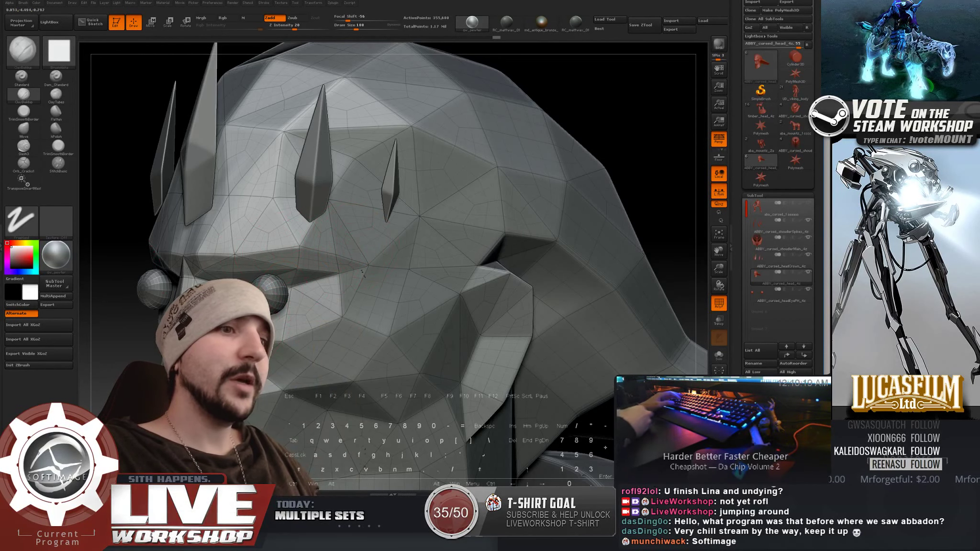
Step: Switch to Softimage and examine the low-poly cursed head and its spiked crown in wireframe and shaded display
key("alt+Tab")
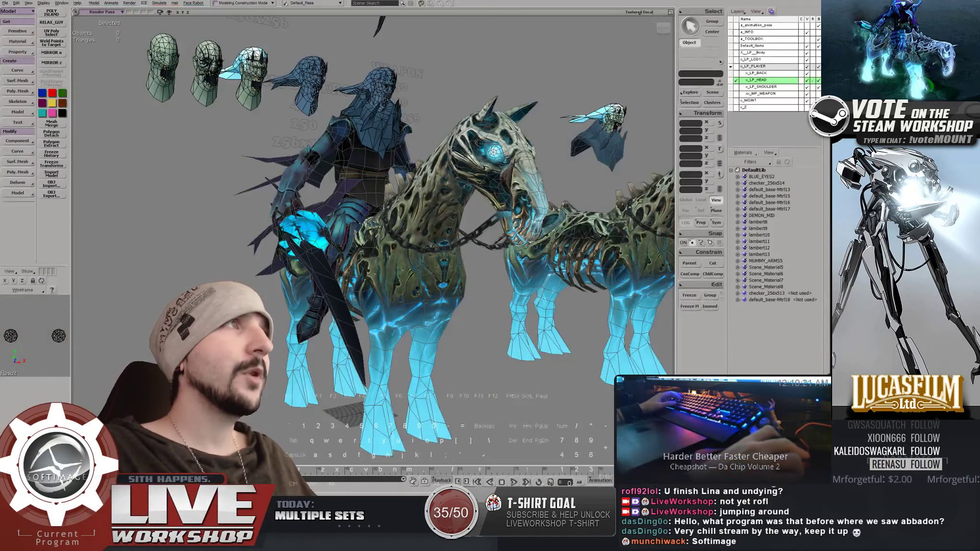
right_click_drag(266, 296, 292, 331)
middle_click_drag(292, 330, 335, 287)
left_click_drag(383, 283, 324, 215)
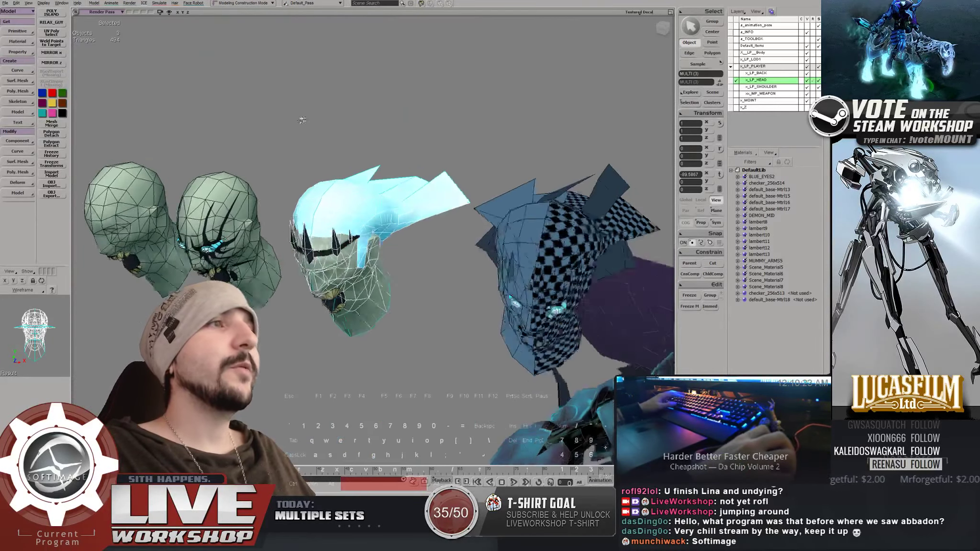
key("f")
left_click(323, 127)
key("4")
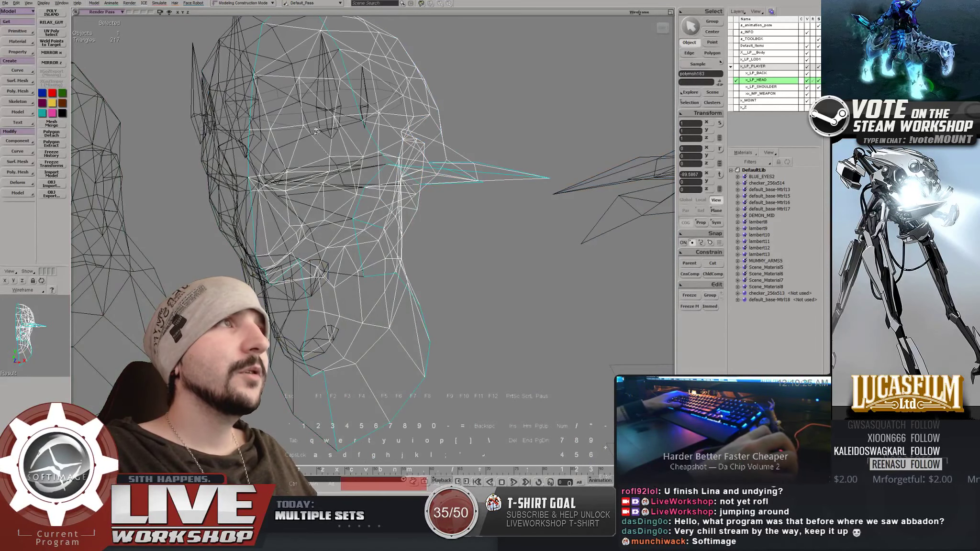
right_click_drag(324, 128, 301, 132)
key("4")
middle_click_drag(300, 132, 362, 271)
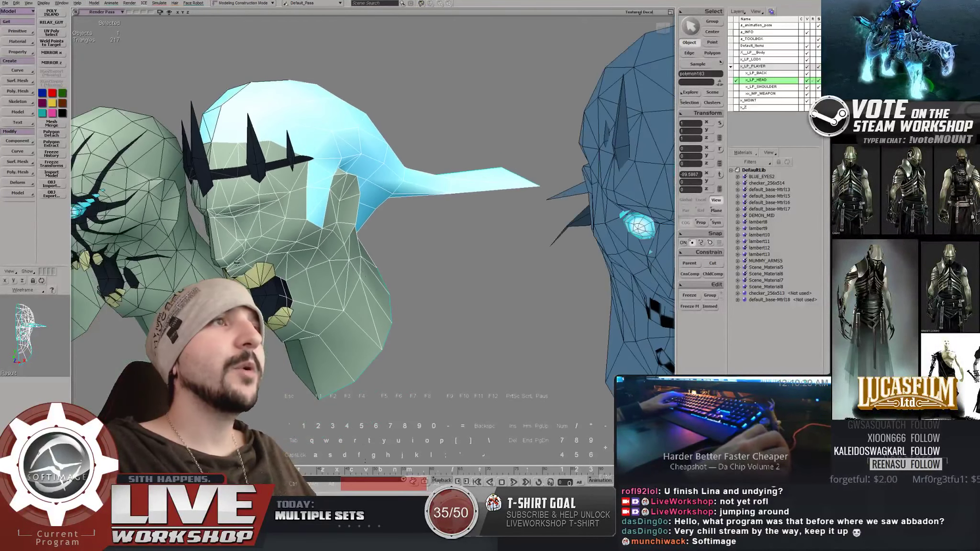
Step: Switch back to ZBrush and build up a raised band across the forehead behind the crown spikes with the ClayBuildup brush
key("alt+Tab")
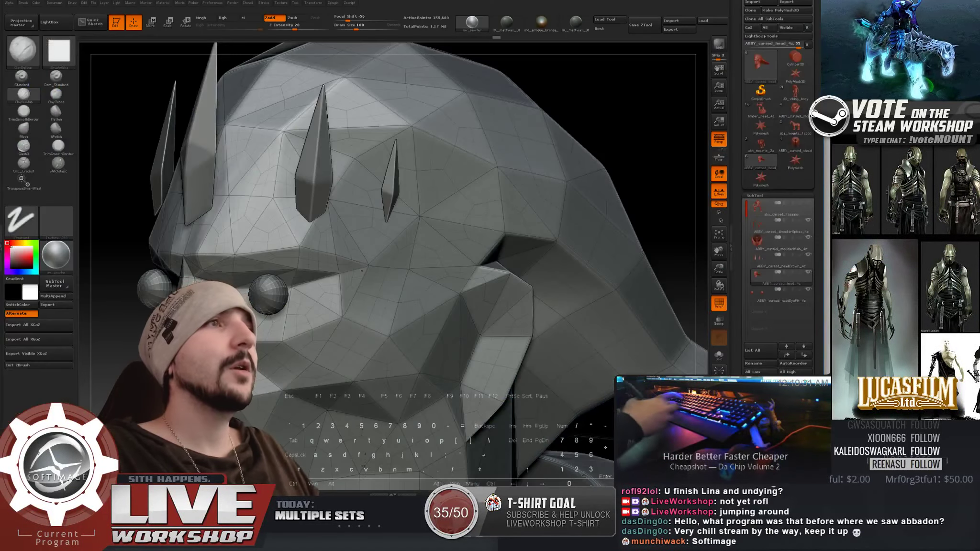
left_click_drag(608, 114, 604, 146, "alt")
key("[")
key("[")
key("[")
key("[")
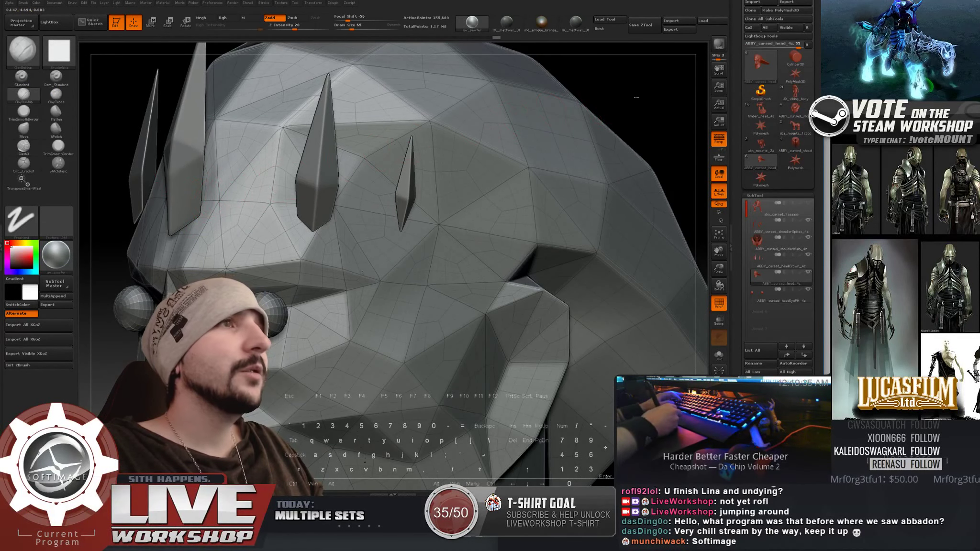
left_click_drag(613, 88, 595, 94)
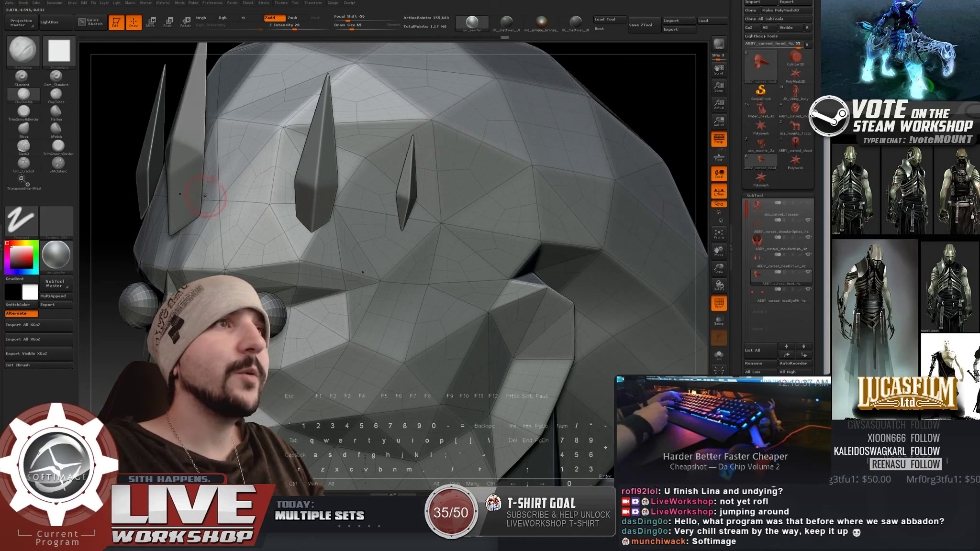
left_click_drag(209, 197, 215, 197)
key("s")
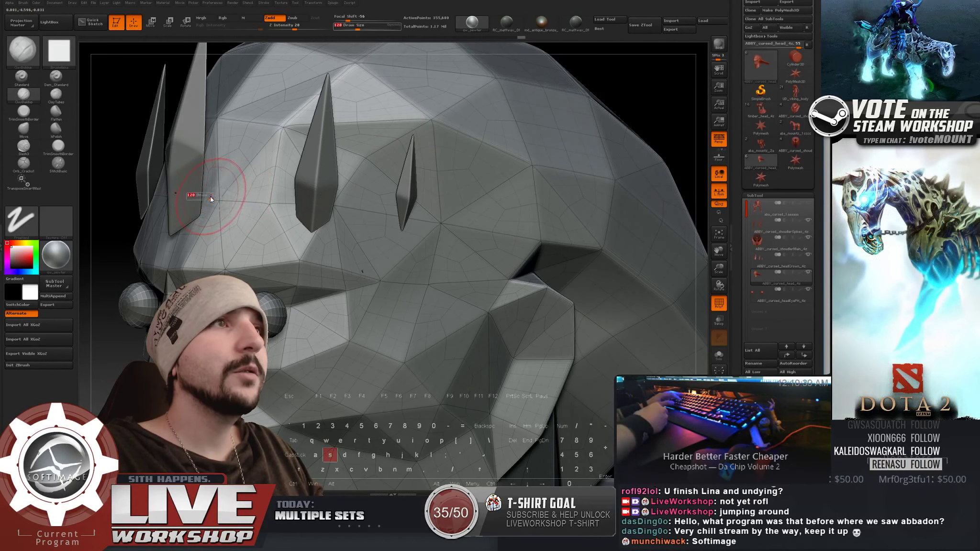
left_click_drag(216, 198, 243, 199)
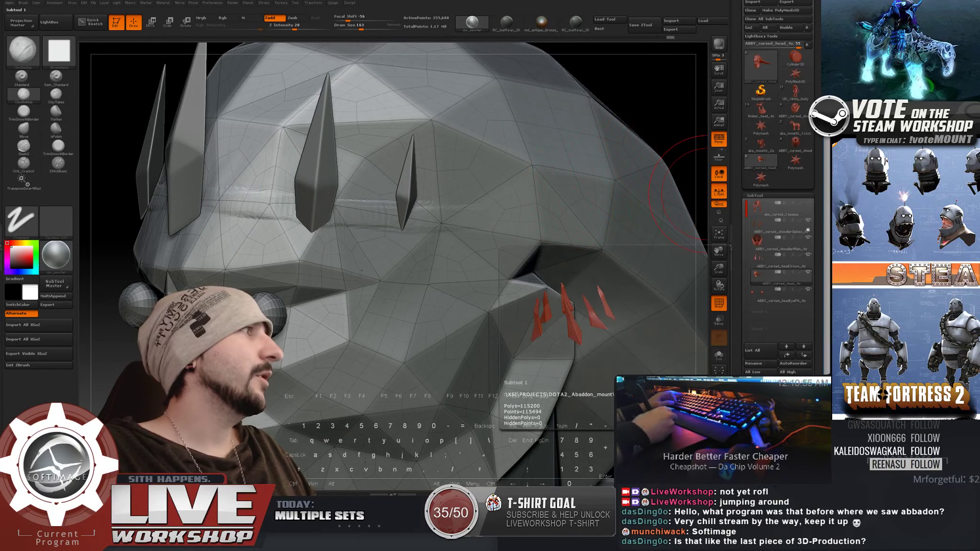
Step: Hide the crown spikes subtool and complete the raised headband around the forehead
left_click(810, 256)
right_click_drag(415, 158, 423, 158, "alt")
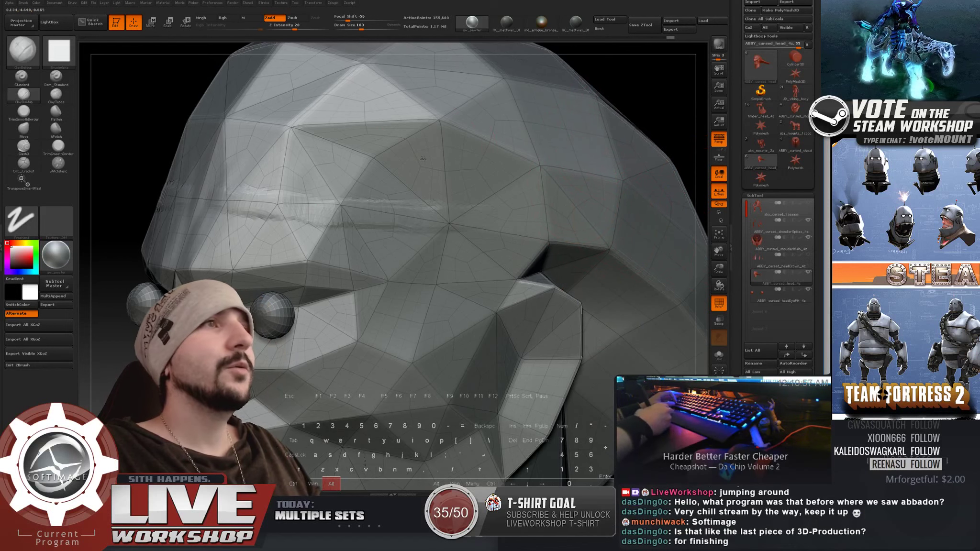
left_click_drag(642, 89, 648, 92)
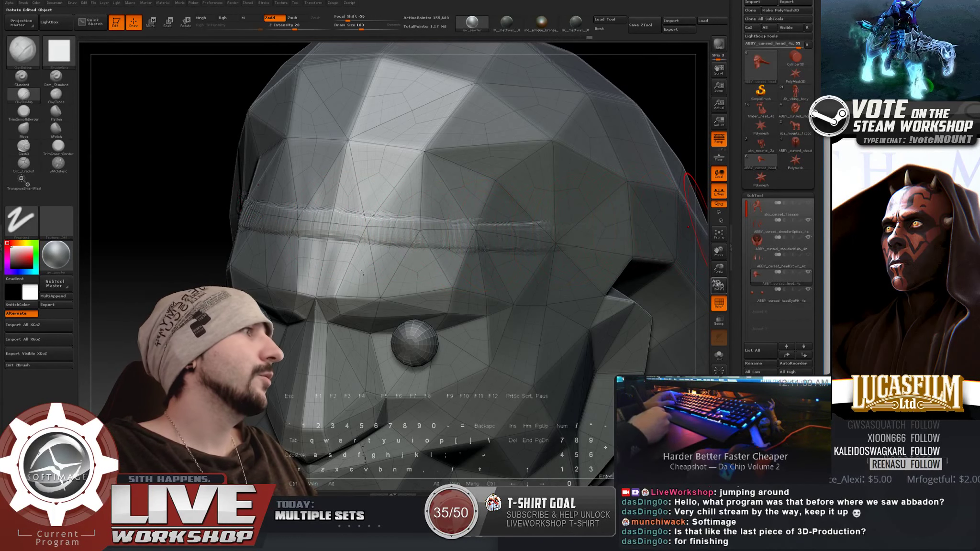
Step: Turn off the polygon wireframe and check the headband with the crown spikes shown on the whole bust and up close
left_click(719, 303)
left_click_drag(656, 103, 586, 155, "alt")
left_click_drag(586, 155, 605, 200)
key("f")
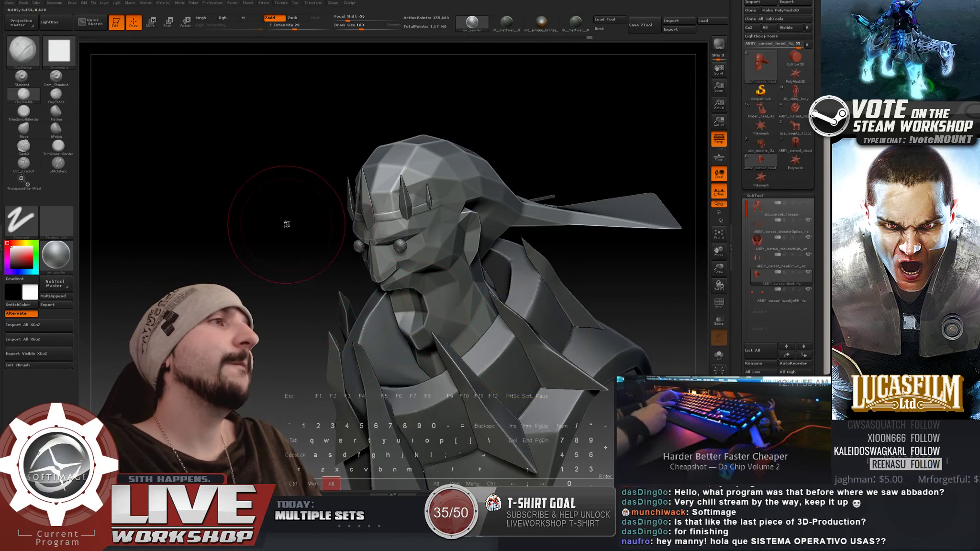
left_click_drag(287, 223, 281, 271, "alt")
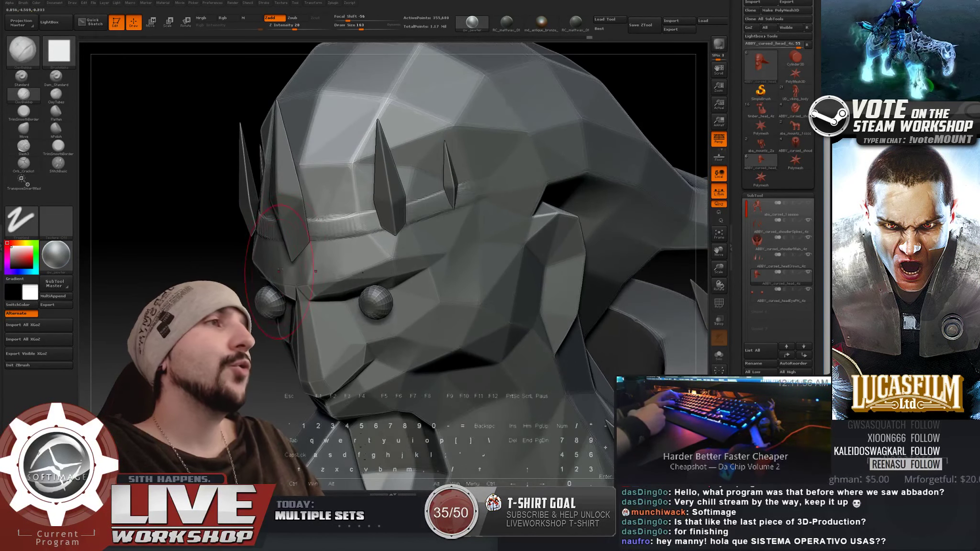
Step: Switch to the Standard brush and adjust its size for working on the forehead between the brows
left_click(22, 78)
left_click_drag(171, 252, 171, 267, "alt")
key("s")
left_click_drag(357, 212, 346, 211)
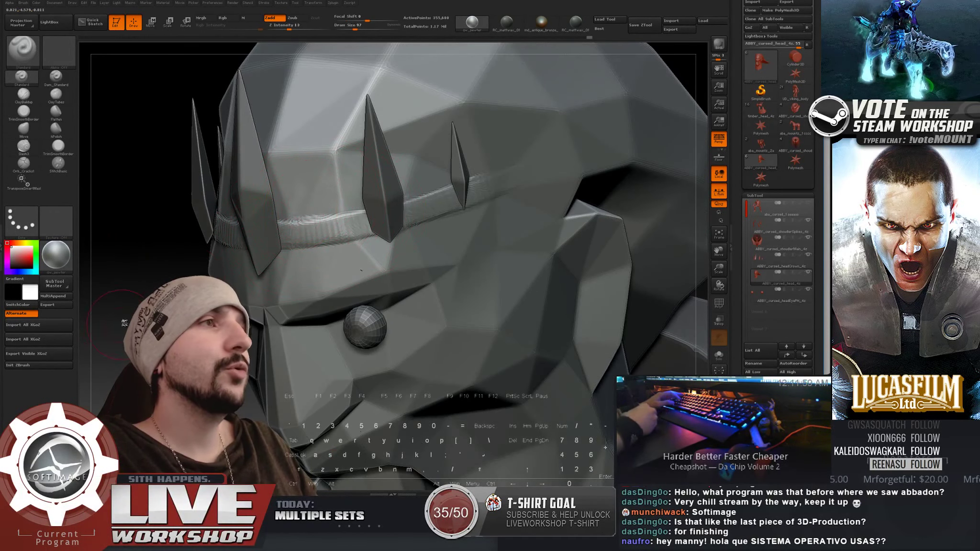
left_click_drag(148, 239, 191, 239)
key("s")
left_click_drag(130, 240, 177, 234)
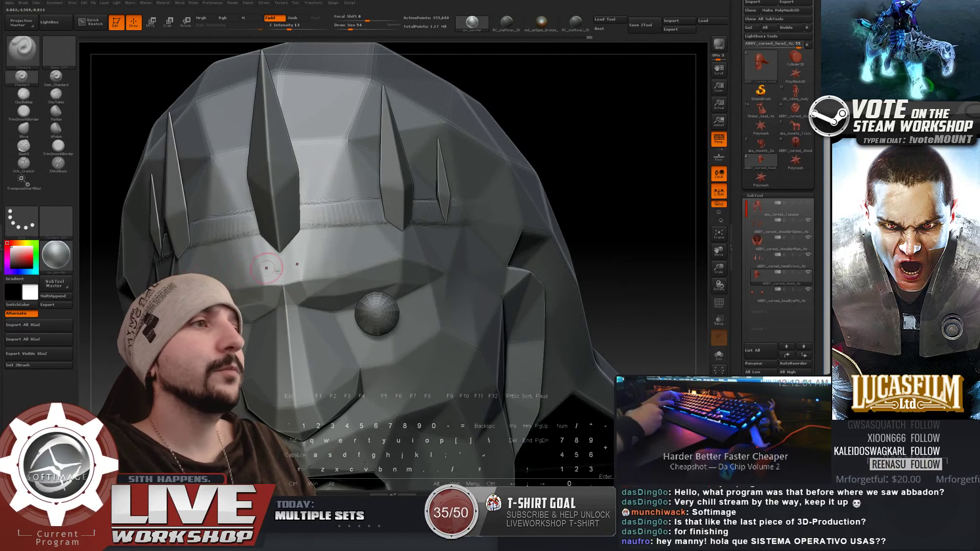
key("s")
left_click_drag(286, 267, 291, 267)
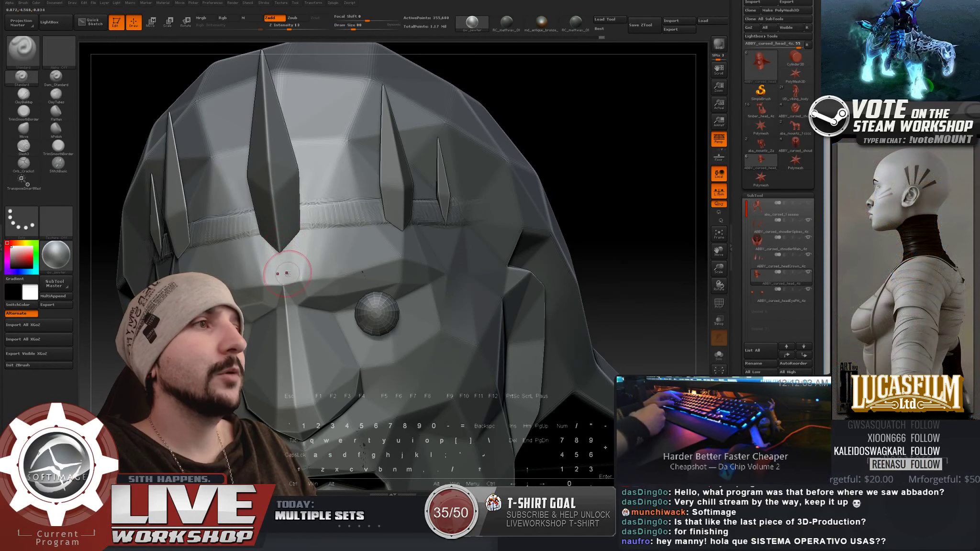
Step: Hide the crown spikes and sculpt and smooth the brows and the forehead above and below the headband
left_click(808, 255)
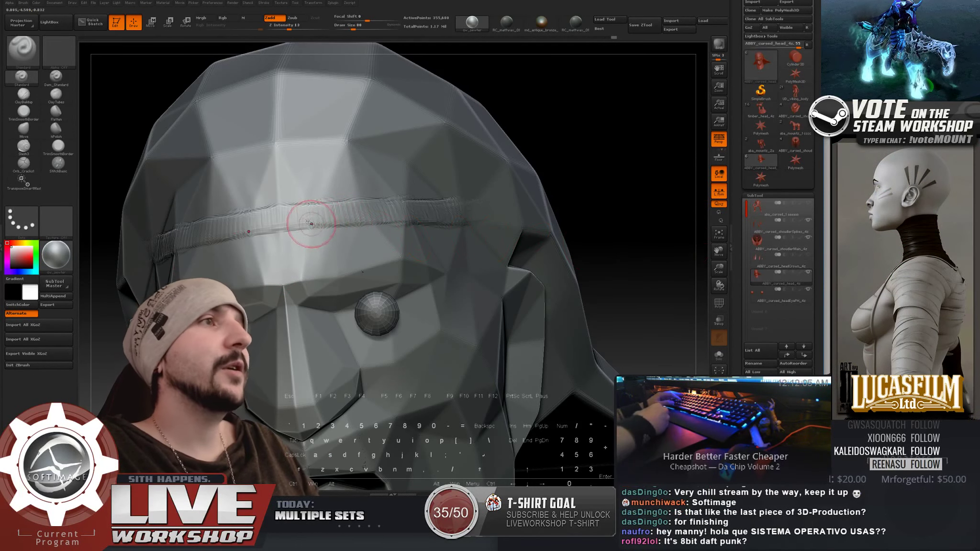
key("shift")
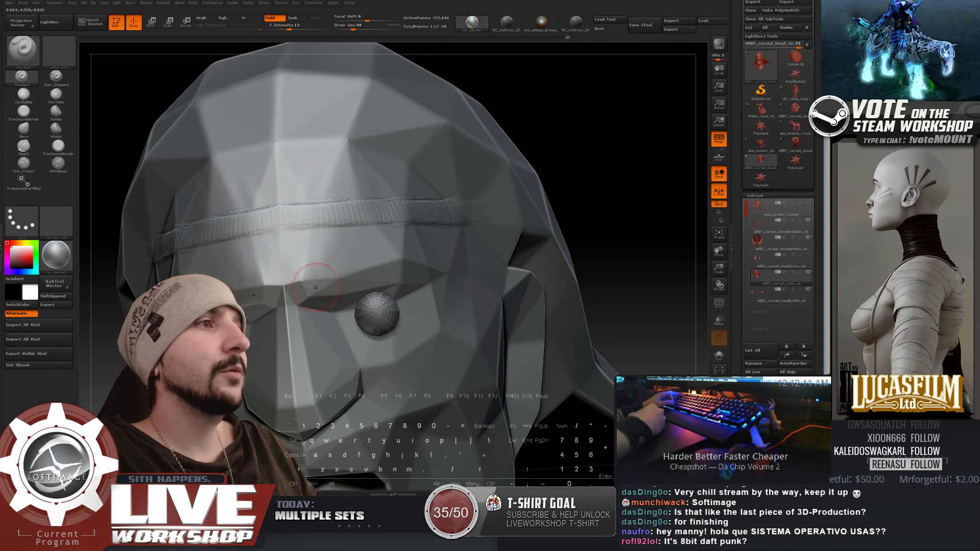
key("shift")
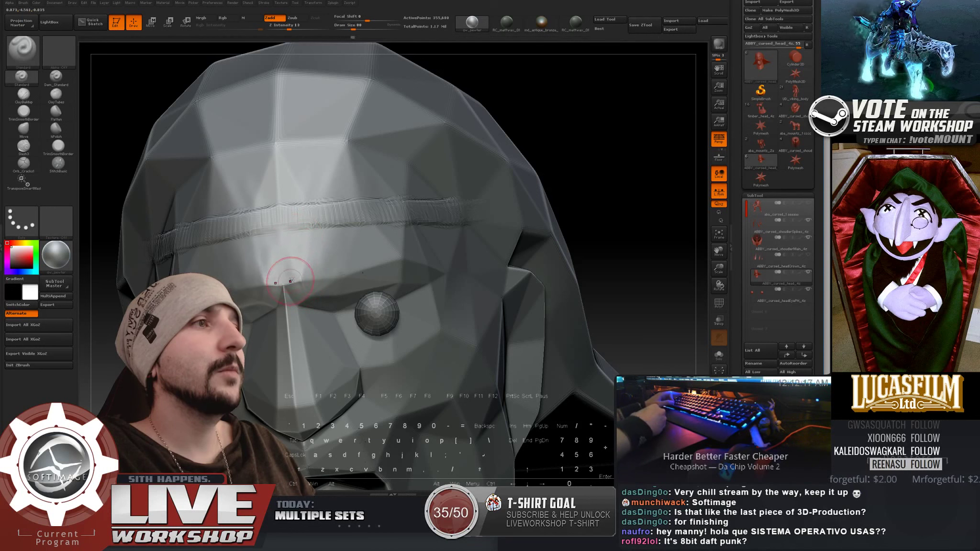
key("shift")
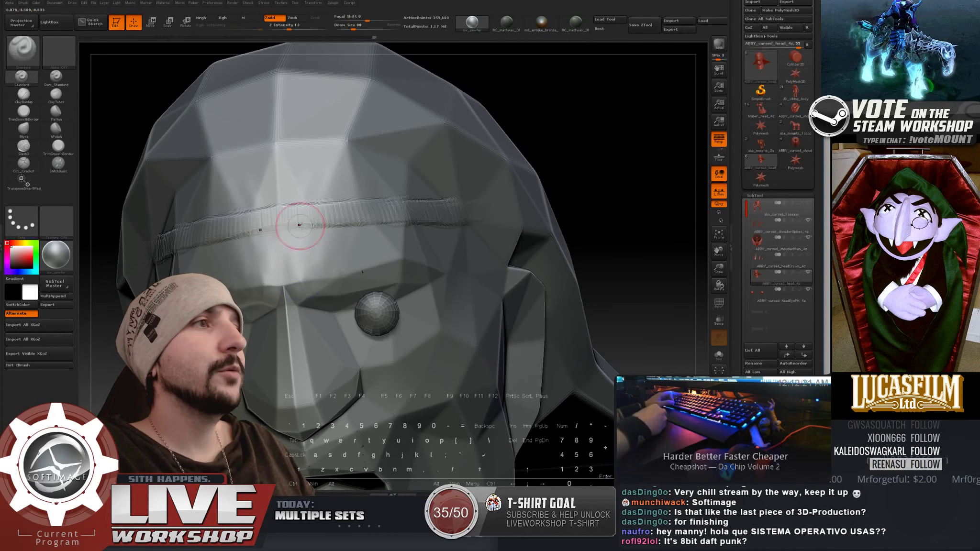
key("shift")
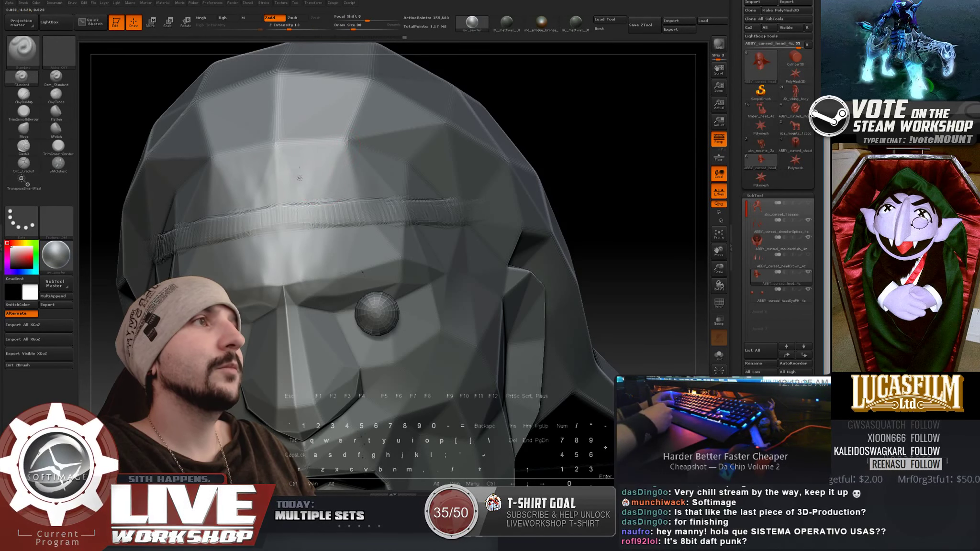
key("shift")
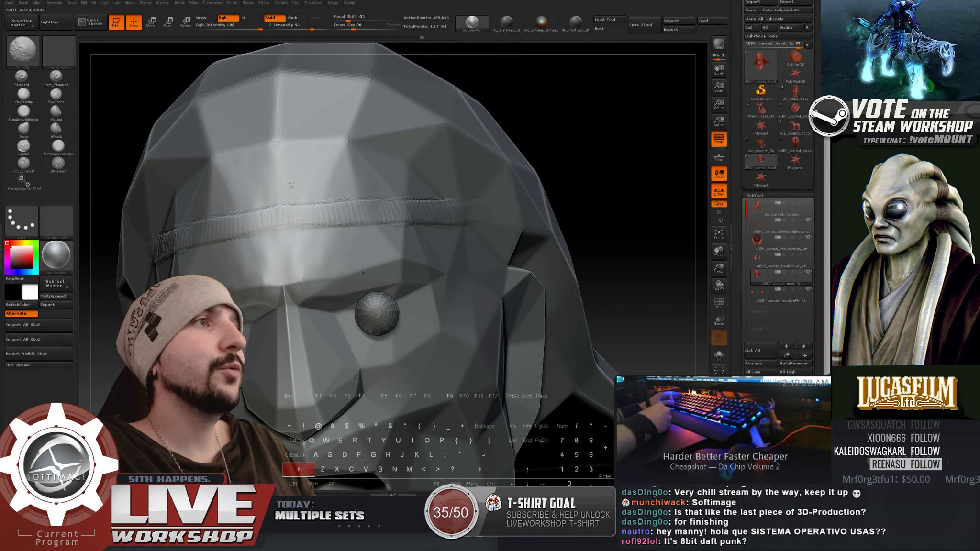
Step: Sculpt and smooth soft folds into the headband and forehead above the eye from a three-quarter view
key("shift")
right_click_drag(312, 183, 278, 193)
key("shift")
key("shift")
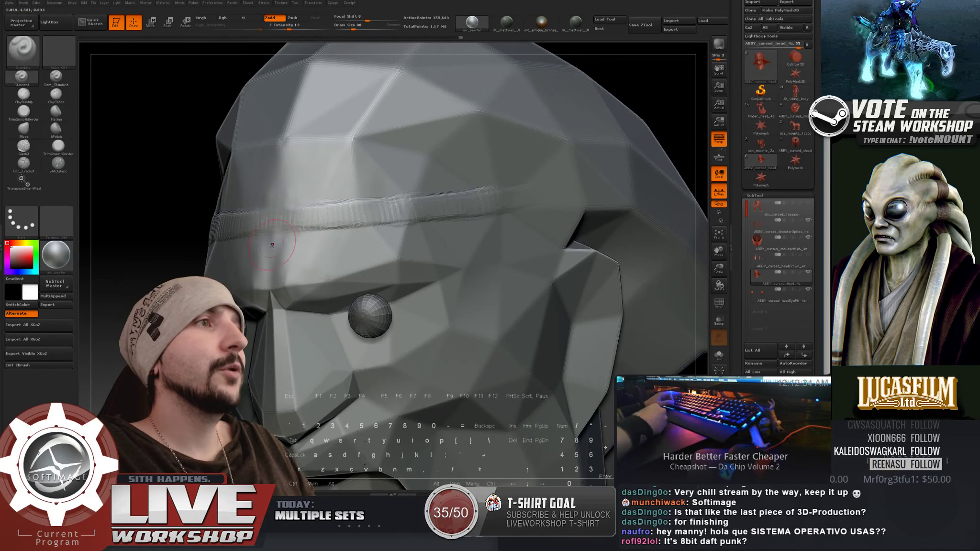
key("alt")
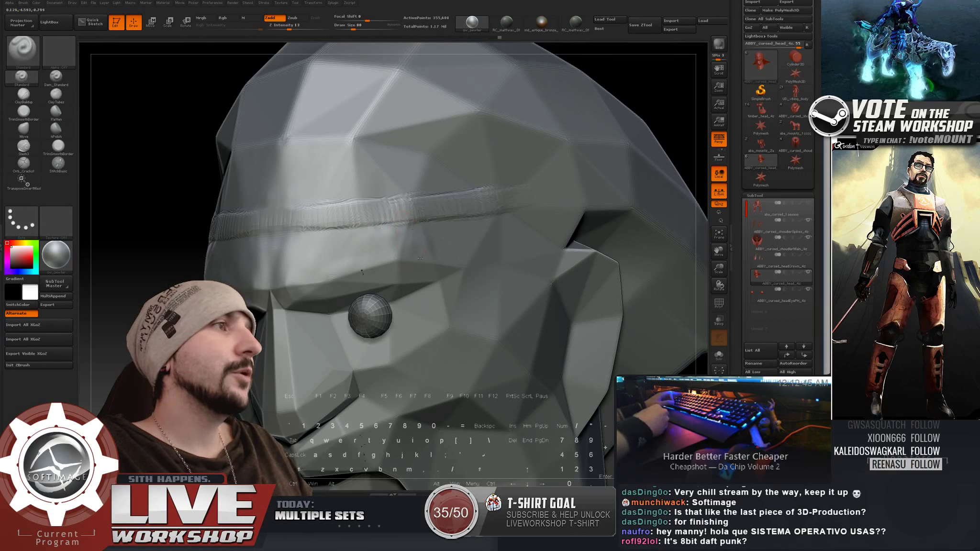
Step: Smooth the brow area and sculpt softer forms with an enlarged brush over the faceted forehead above the headband
key("shift")
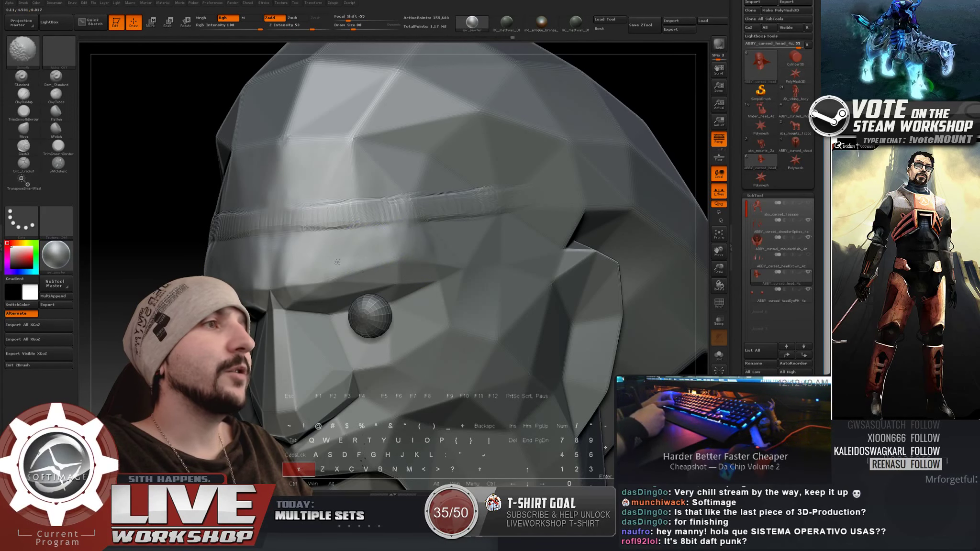
left_click_drag(649, 80, 602, 94, "alt")
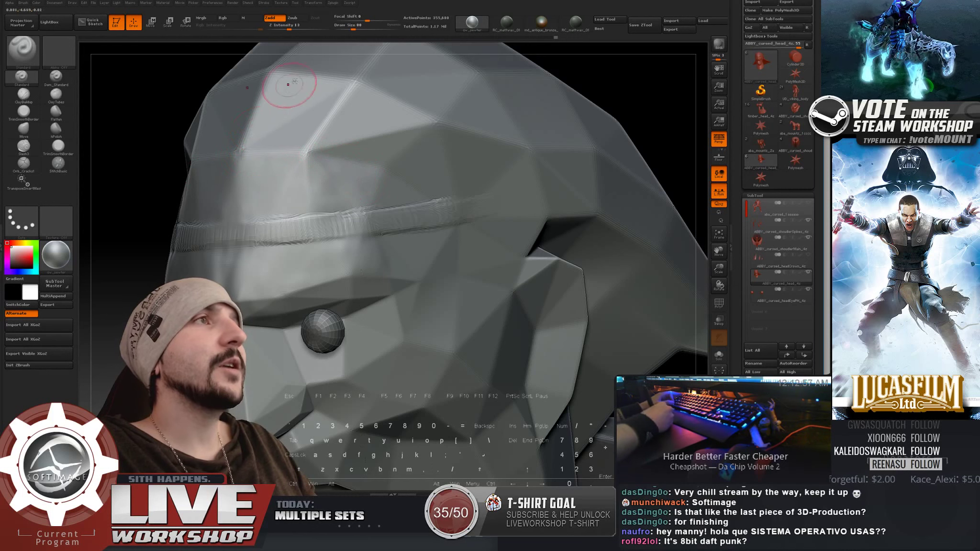
left_click_drag(621, 79, 597, 120, "alt")
left_click_drag(564, 83, 543, 107)
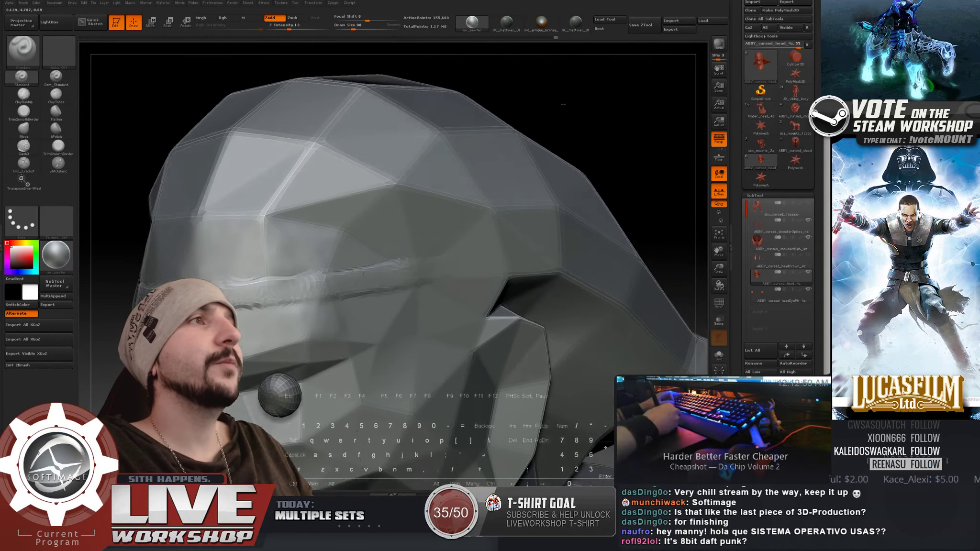
key("s")
left_click_drag(241, 185, 244, 186)
left_click_drag(268, 158, 239, 201)
left_click_drag(259, 158, 218, 189)
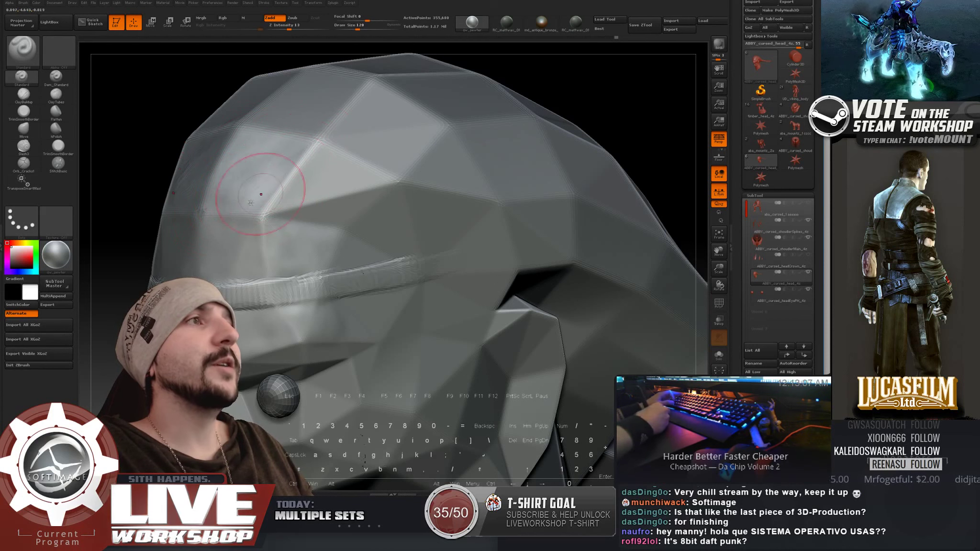
Step: Reduce the brush size and sculpt folds into the side of the head just above the headband
left_click_drag(604, 96, 570, 119)
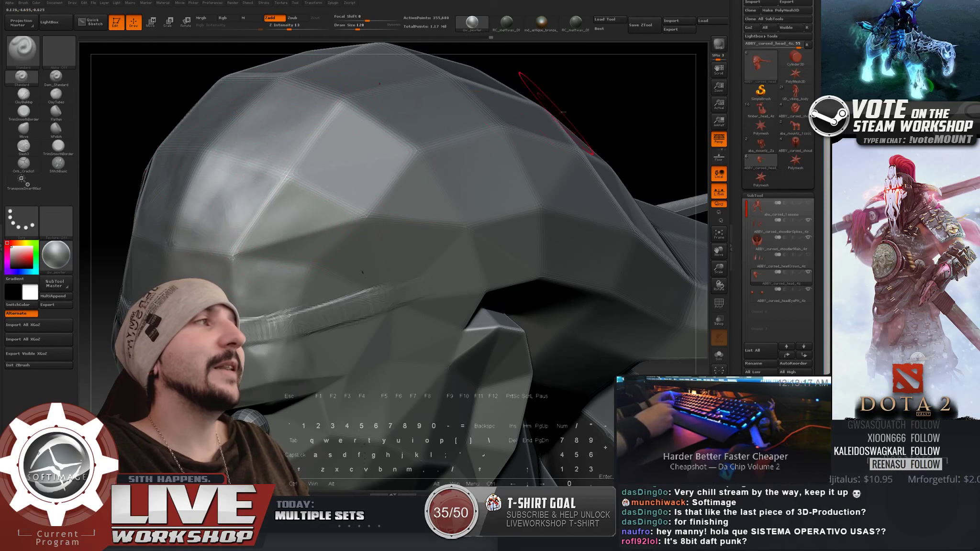
left_click_drag(565, 103, 544, 84)
key("bracketleft")
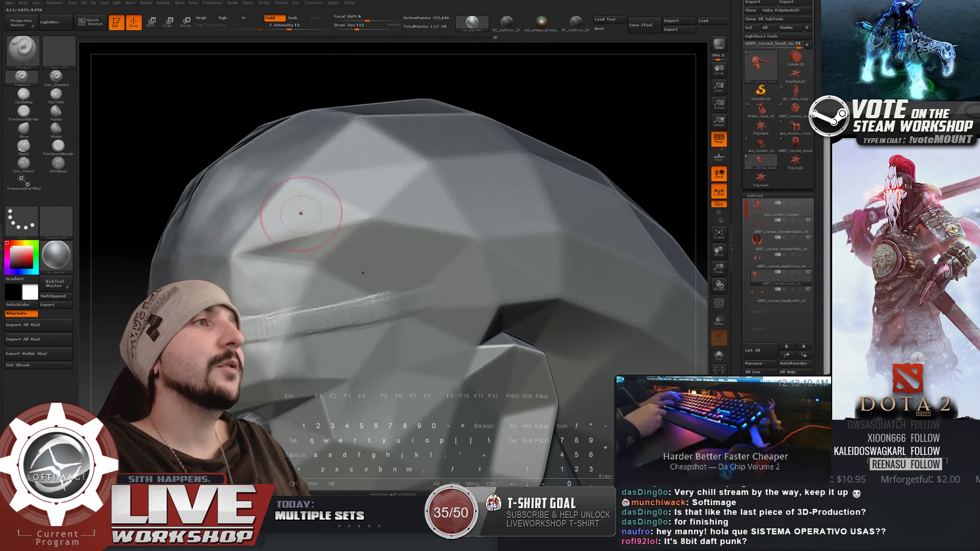
right_click_drag(301, 213, 246, 216)
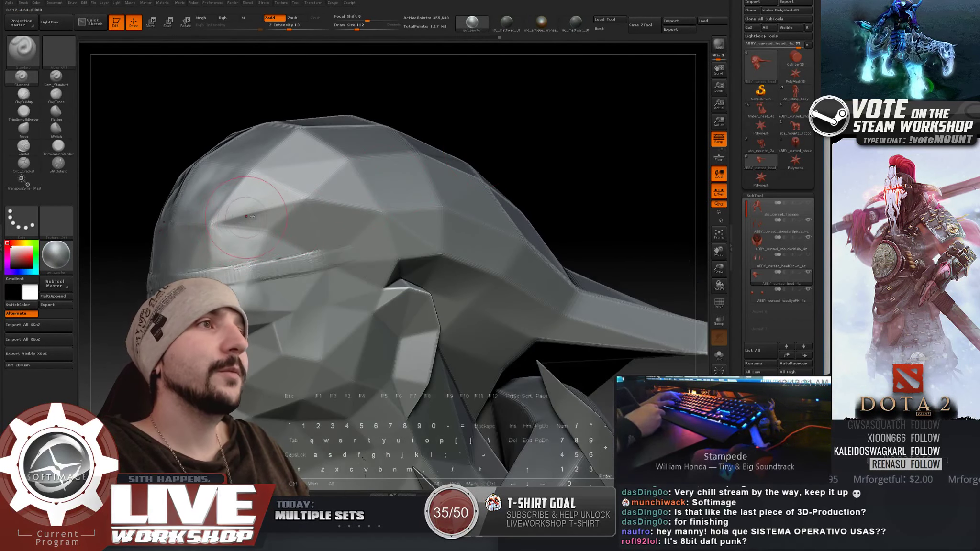
left_click_drag(551, 110, 666, 144, "alt")
key("s")
left_click_drag(278, 201, 267, 201)
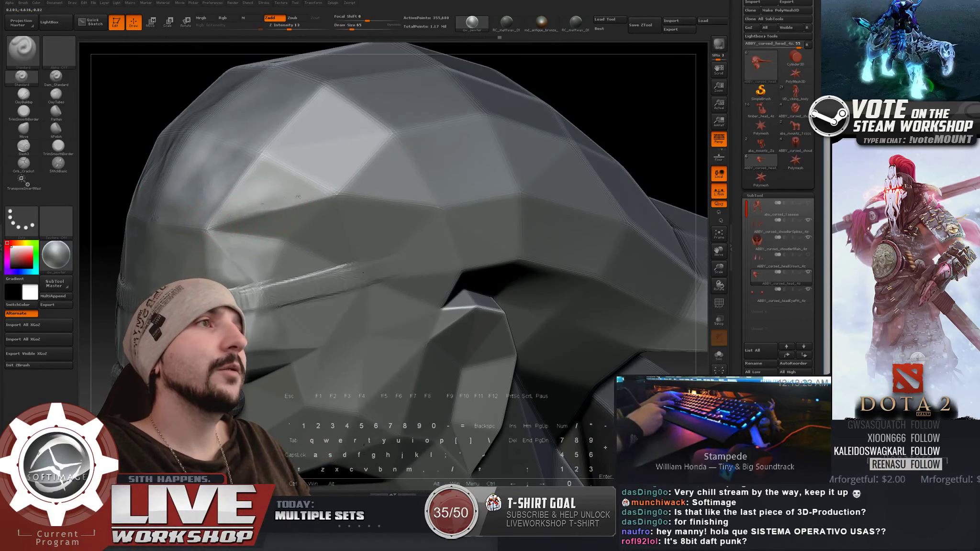
key("bracketleft")
key("bracketleft")
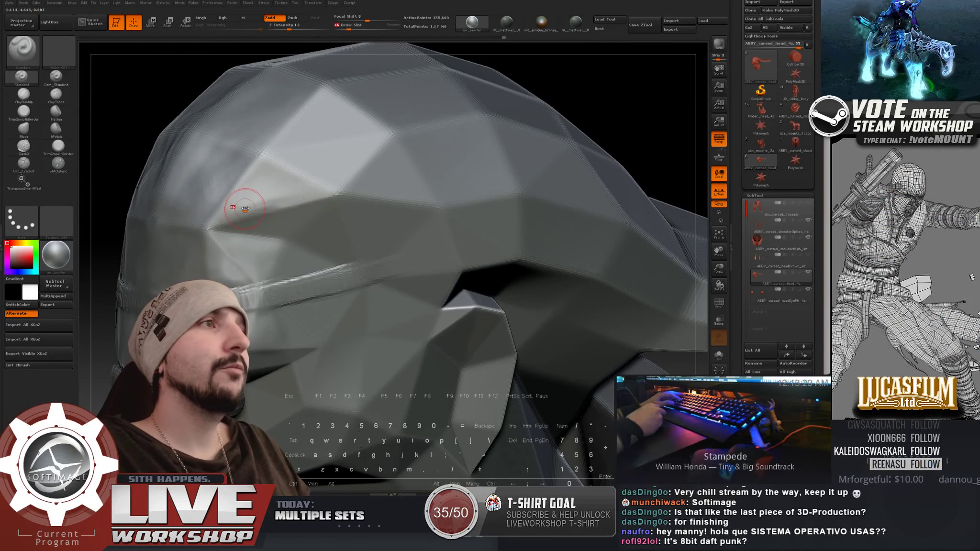
key("bracketright")
key("bracketright")
key("bracketright")
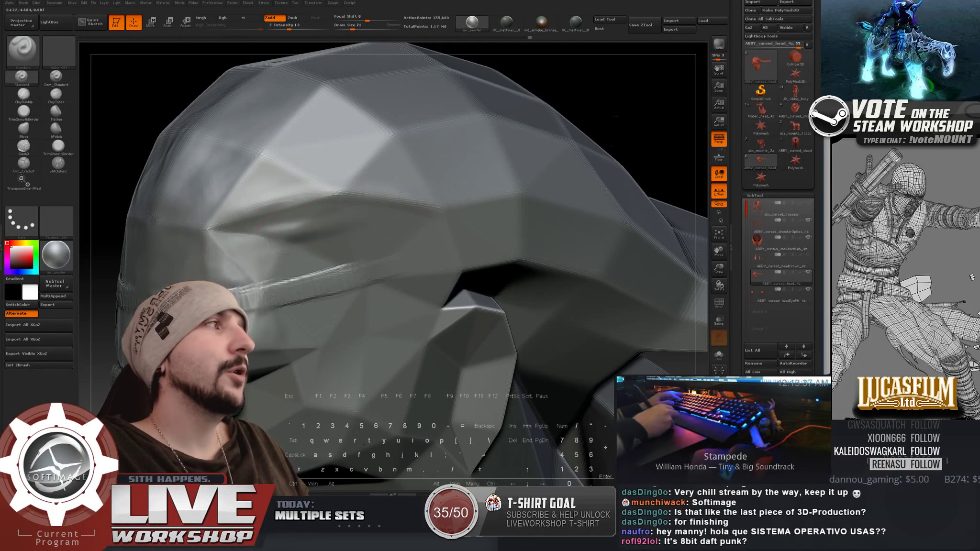
Step: Extend the folds across the temple and upper forehead and smooth the hard facet edge running down to the headband
right_click_drag(358, 217, 339, 253)
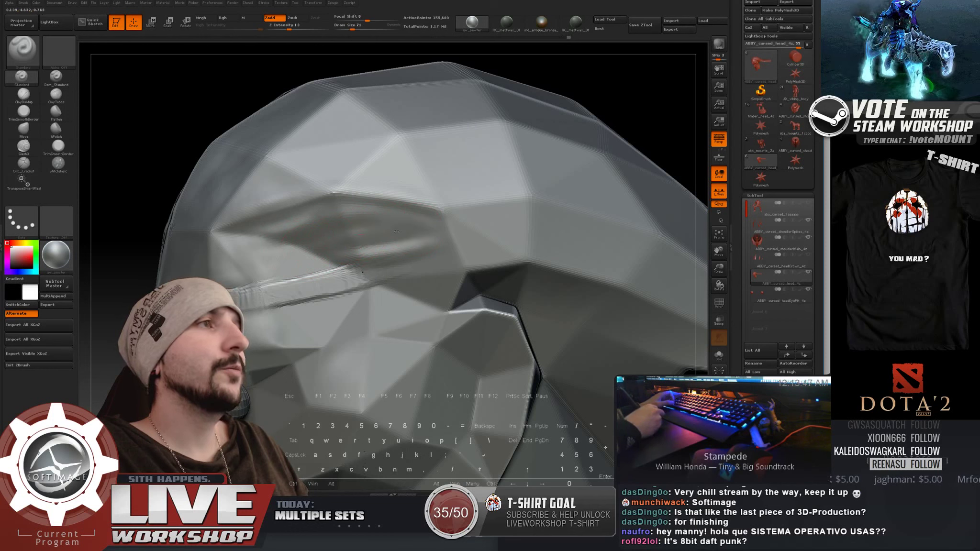
key("shift")
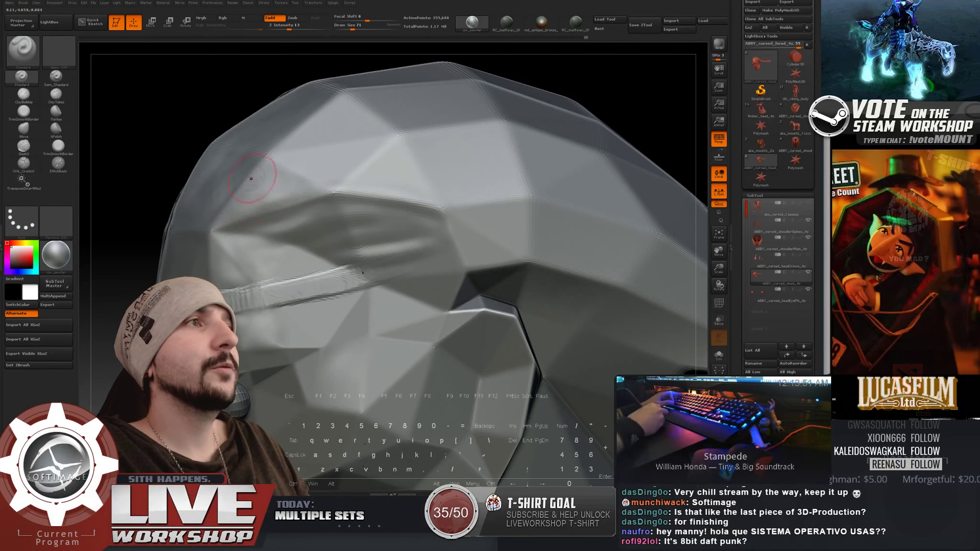
left_click_drag(144, 192, 210, 202)
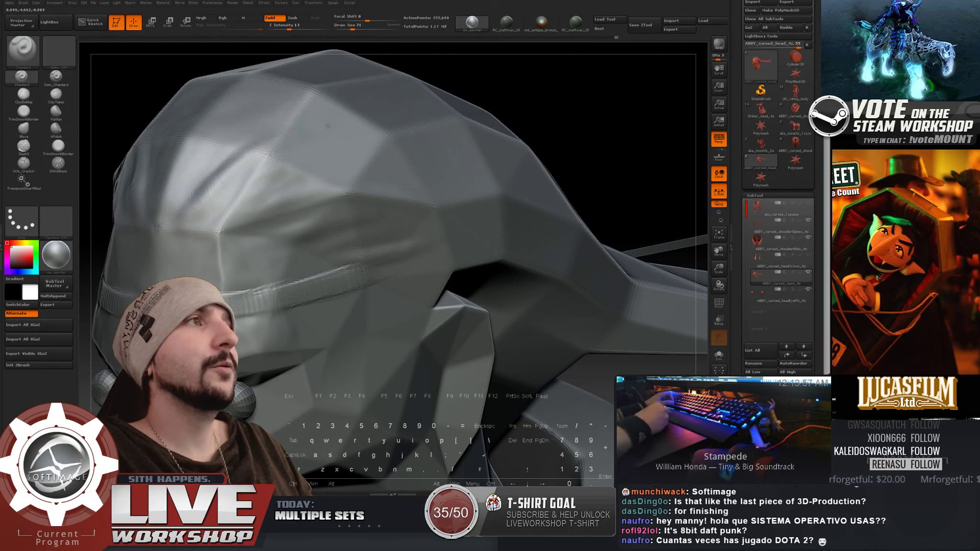
key("shift")
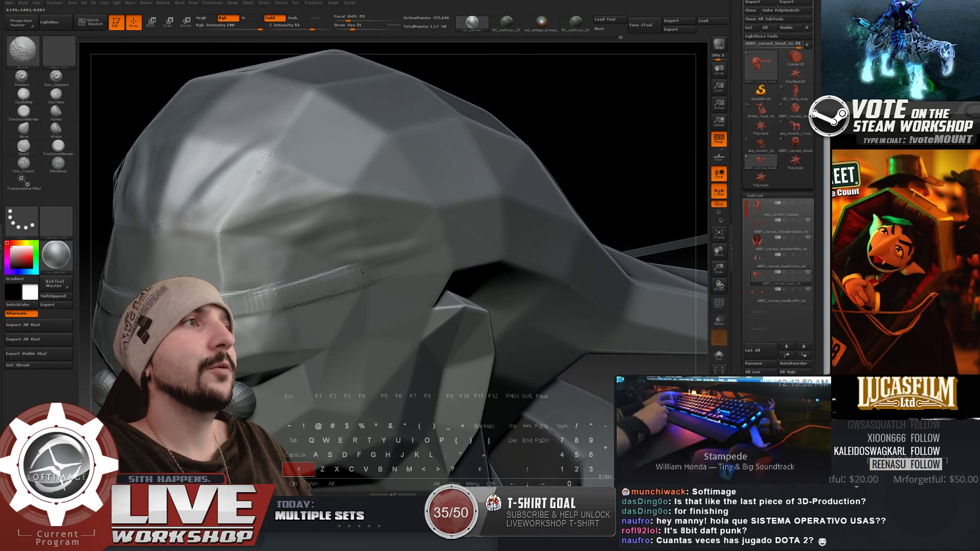
left_click_drag(251, 187, 207, 250, "shift")
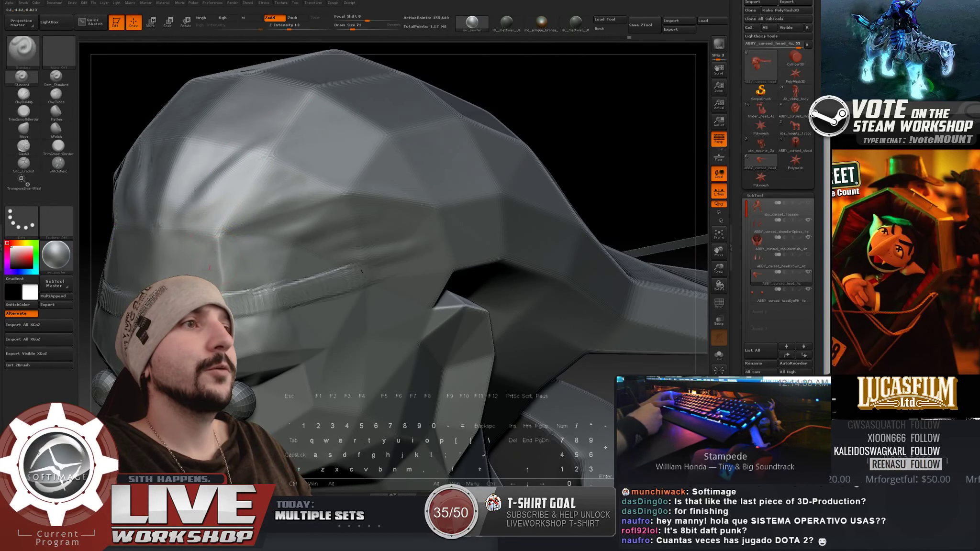
right_click_drag(210, 251, 249, 271)
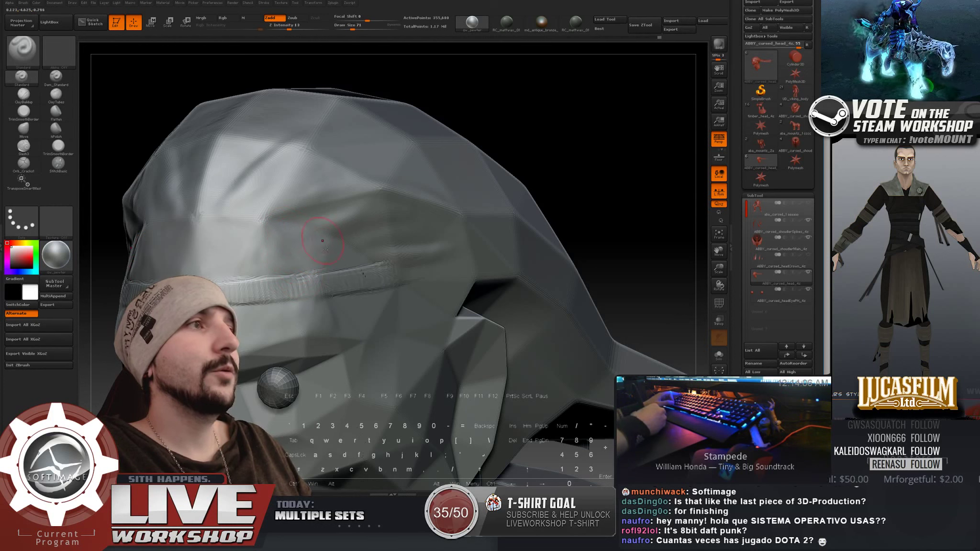
Step: Undo the last stroke above the headband and rework that part of the forehead with light sculpting and smoothing
key("shift")
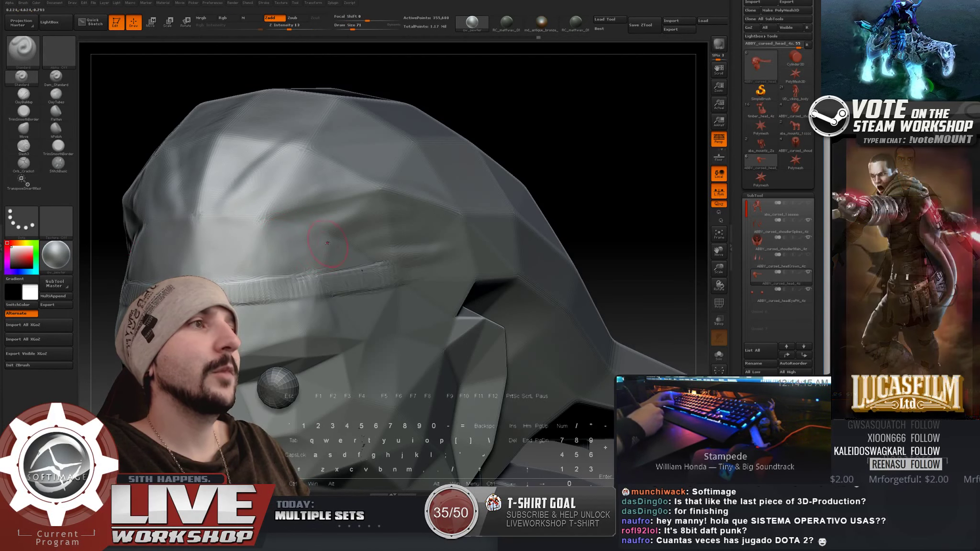
key("ctrl+z")
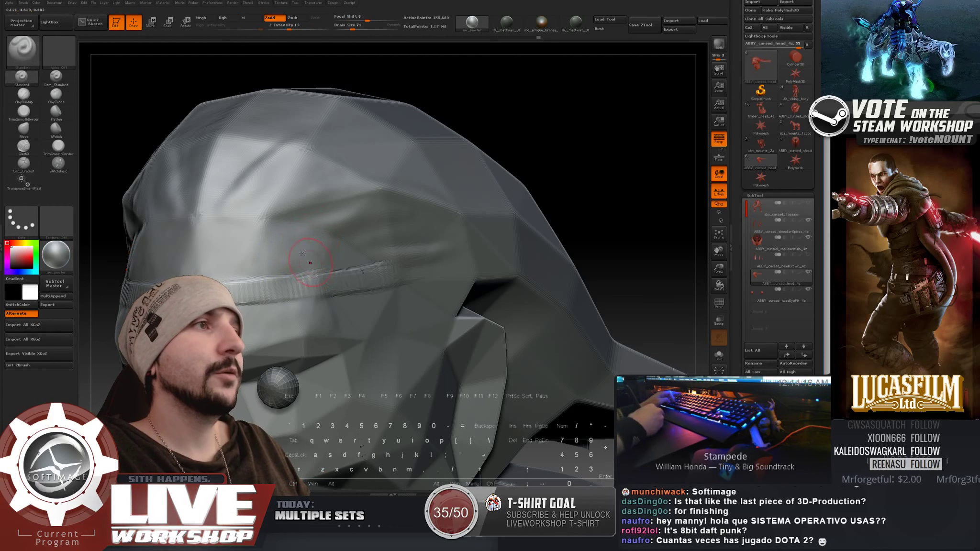
key("shift")
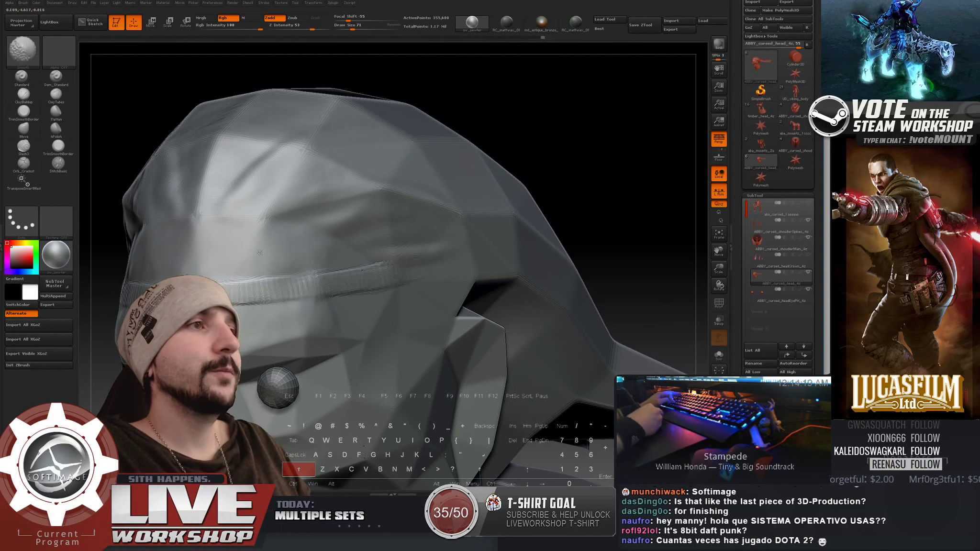
key("shift")
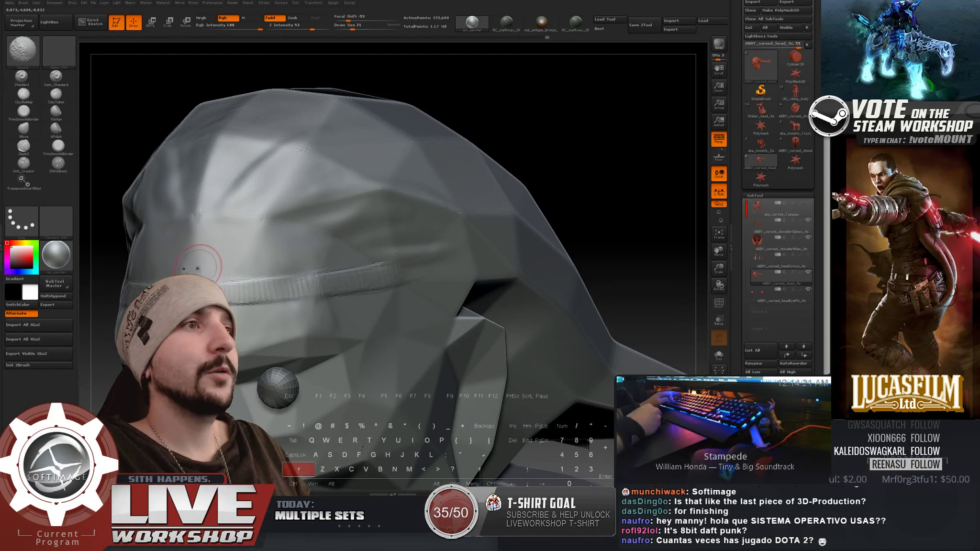
key("shift")
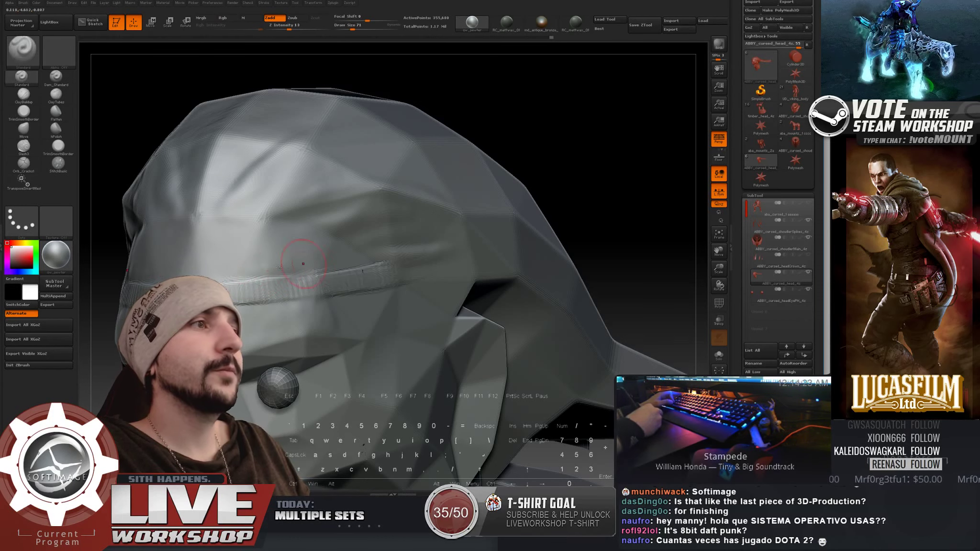
key("shift")
mouse_move(613, 202)
left_mouse_down("alt")
mouse_move(509, 164)
mouse_move(445, 172)
left_mouse_up("alt")
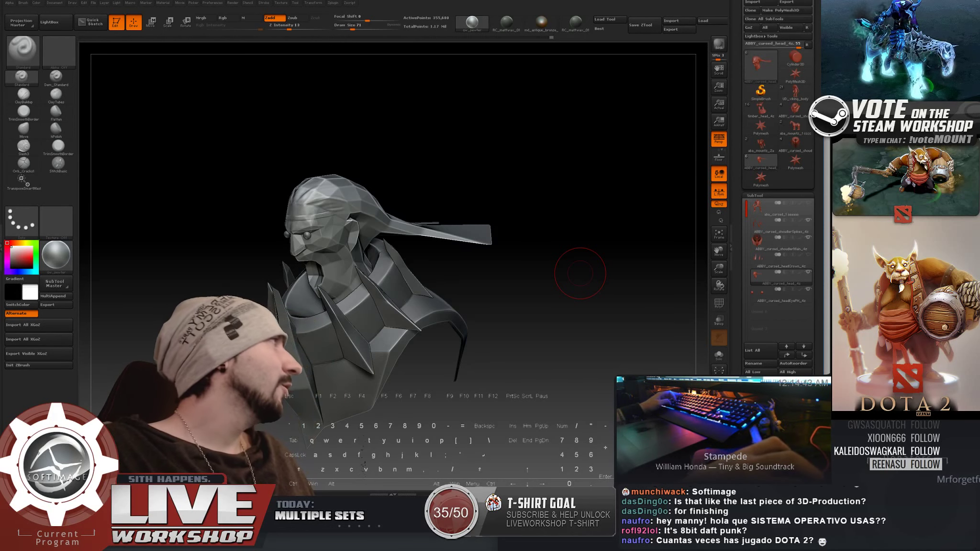
Step: Look up the Dota 2 playtime in the Steam library and return to ZBrush
left_click_drag(979, 53, 536, 68)
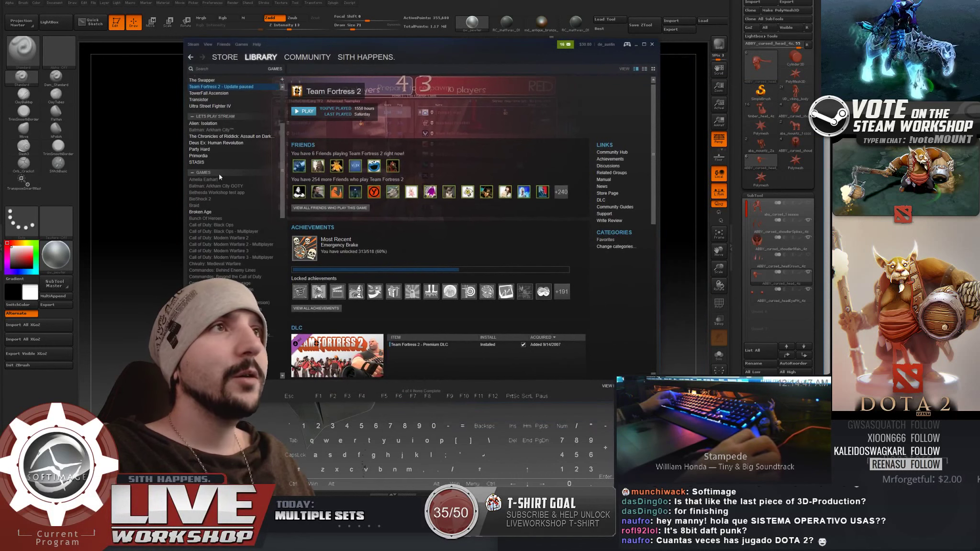
scroll(220, 177, "up", 1)
scroll(275, 183, "up", 1)
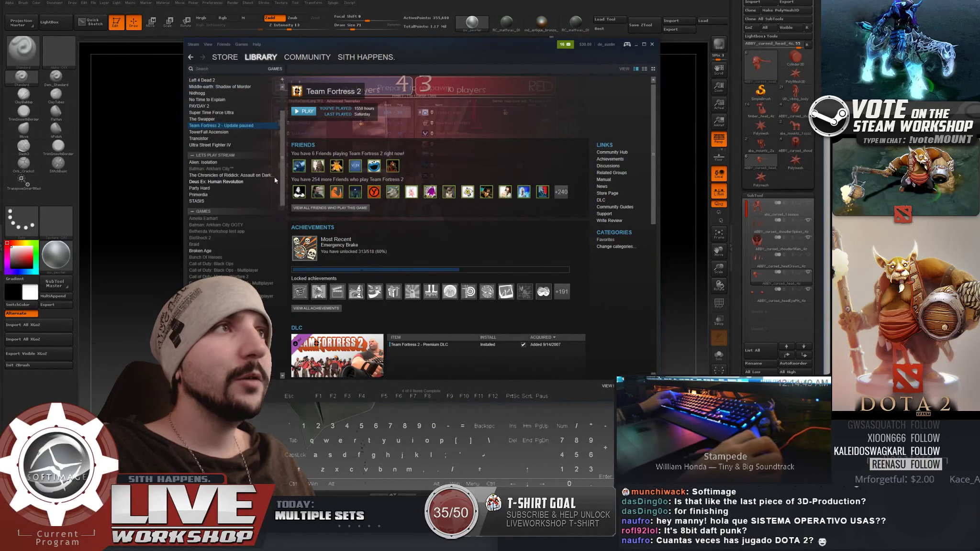
scroll(282, 137, "up", 3)
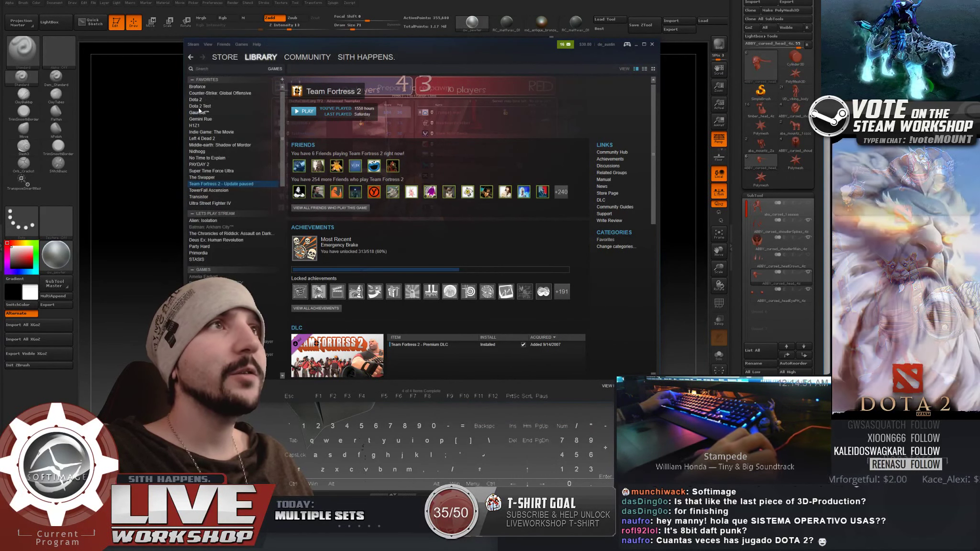
left_click(200, 103)
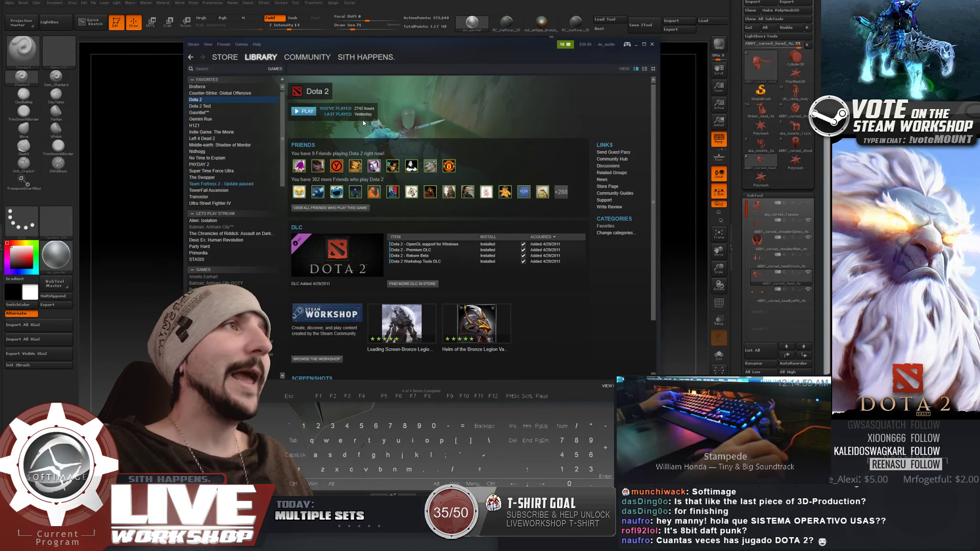
left_click(652, 45)
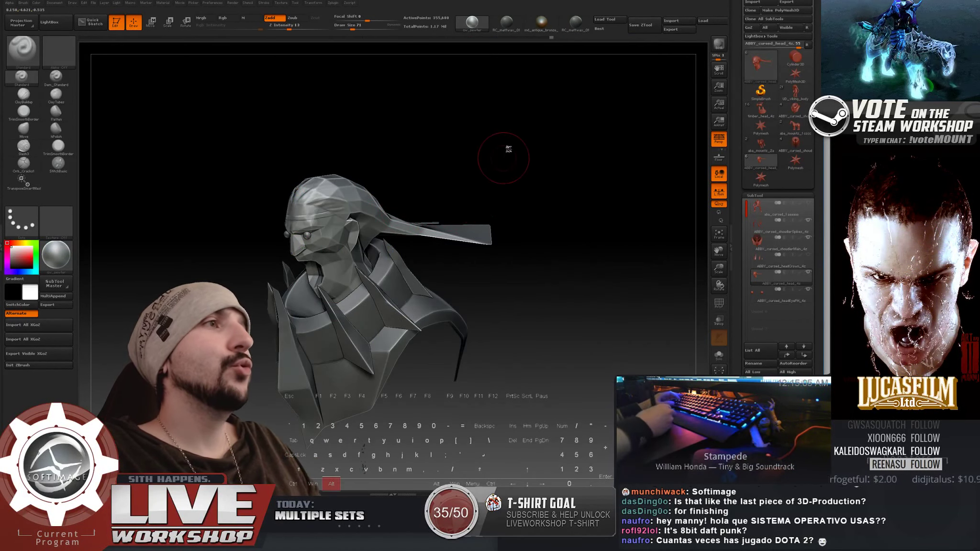
Step: Sculpt narrow folds with a smaller brush into the upper forehead above the temple, working from several angles
left_click_drag(509, 149, 550, 163, "alt")
mouse_move(624, 248)
left_mouse_down("alt")
mouse_move(698, 212)
mouse_move(617, 252)
left_mouse_up("alt")
left_click_drag(577, 291, 616, 283, "alt")
key("s")
mouse_move(240, 210)
left_mouse_down()
mouse_move(229, 210)
mouse_move(257, 193)
mouse_move(221, 221)
left_mouse_up()
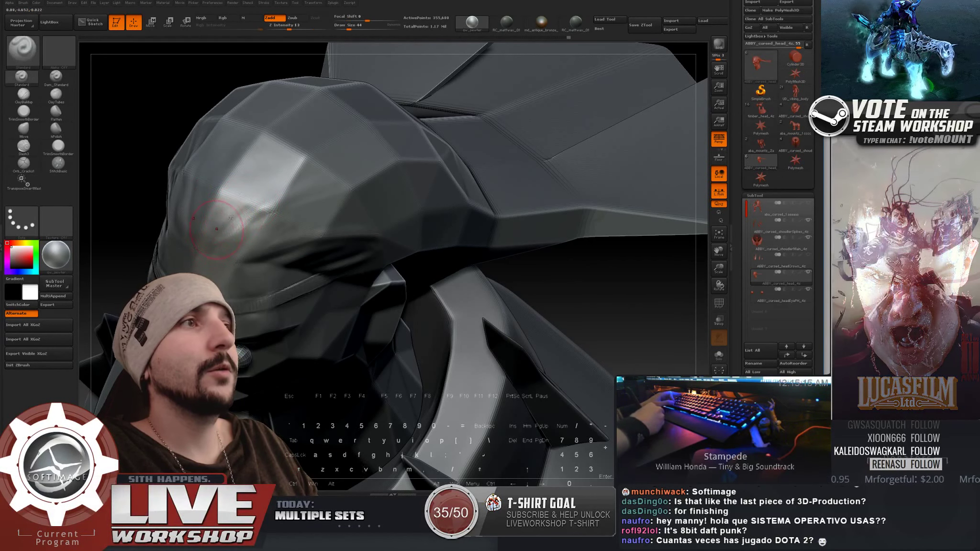
mouse_move(268, 196)
left_mouse_down()
mouse_move(254, 216)
mouse_move(269, 194)
left_mouse_up()
mouse_move(569, 280)
left_mouse_down()
mouse_move(556, 264)
mouse_move(278, 185)
left_mouse_up()
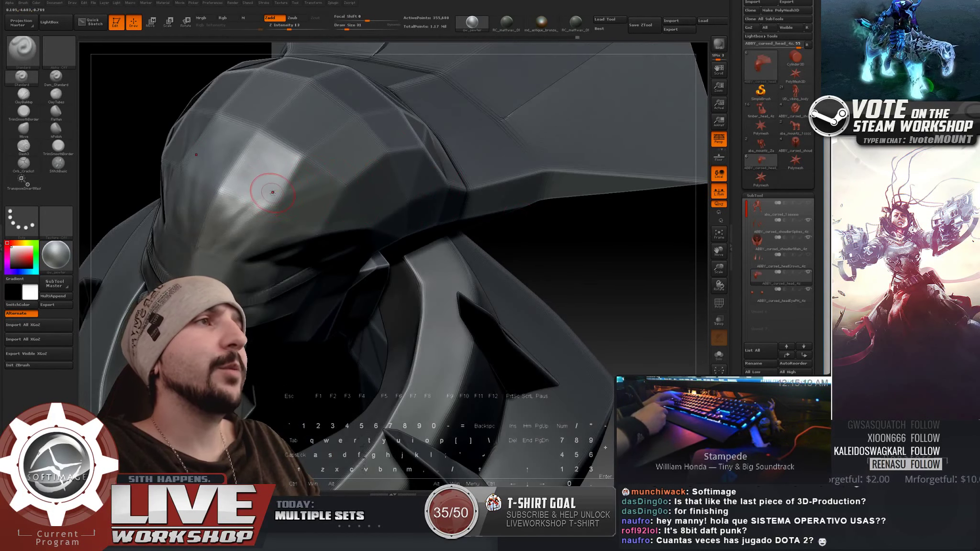
left_click_drag(554, 242, 281, 221)
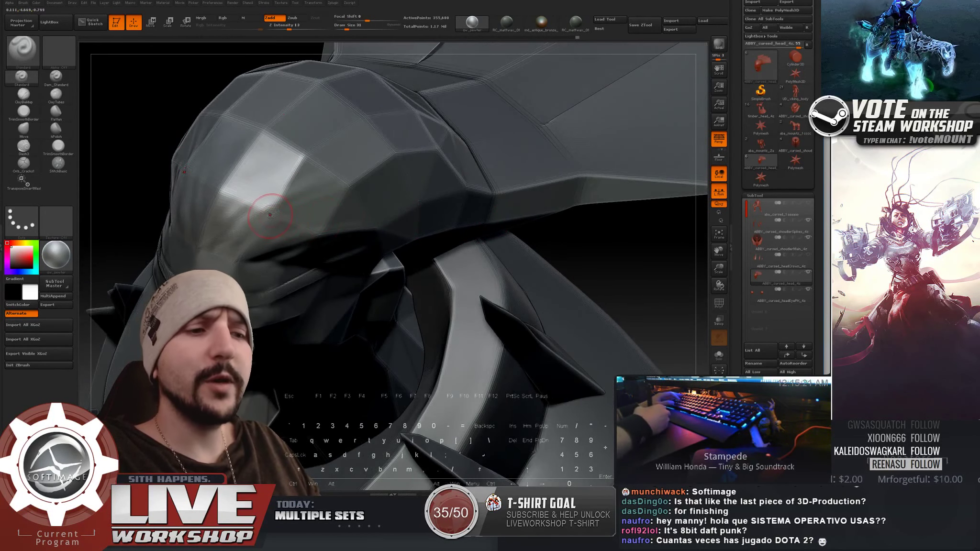
left_click_drag(605, 257, 266, 185)
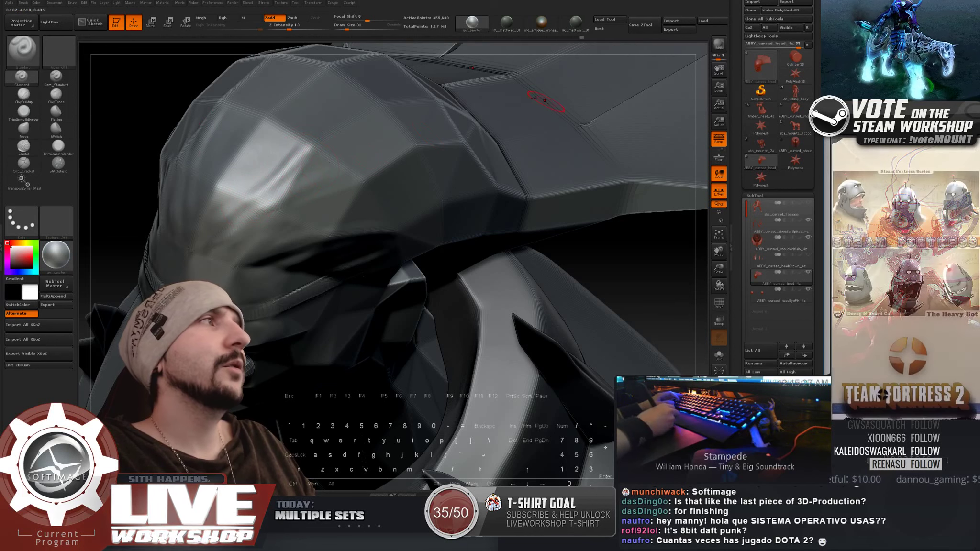
Step: Sculpt soft folds across the upper forehead with a slightly larger brush and smooth them
left_click_drag(589, 246, 343, 172)
key("bracketright")
left_click_drag(283, 201, 310, 171)
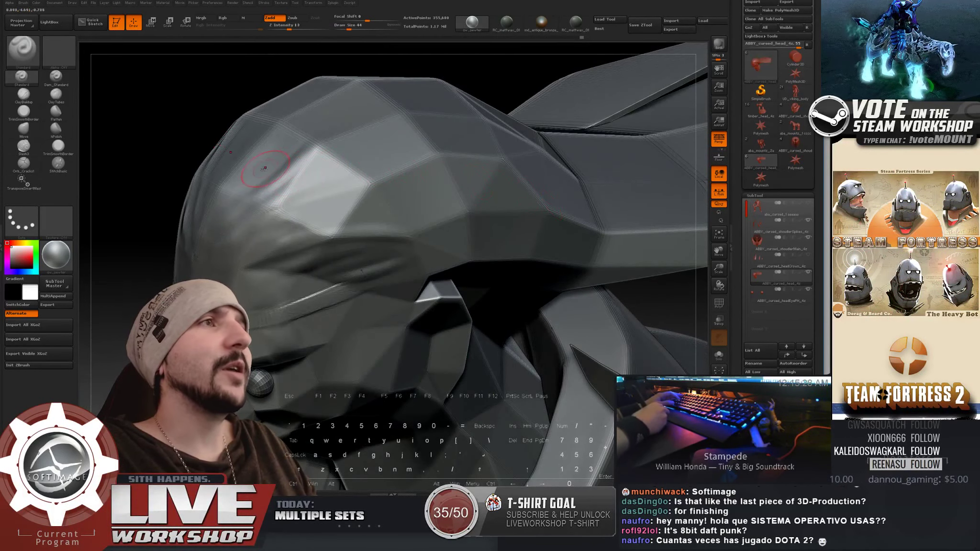
key("bracketright")
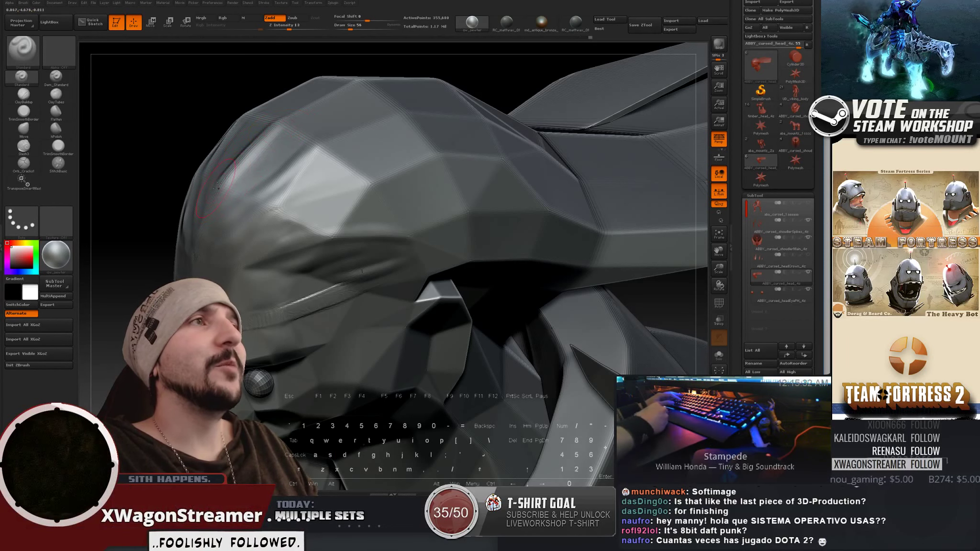
key("shift")
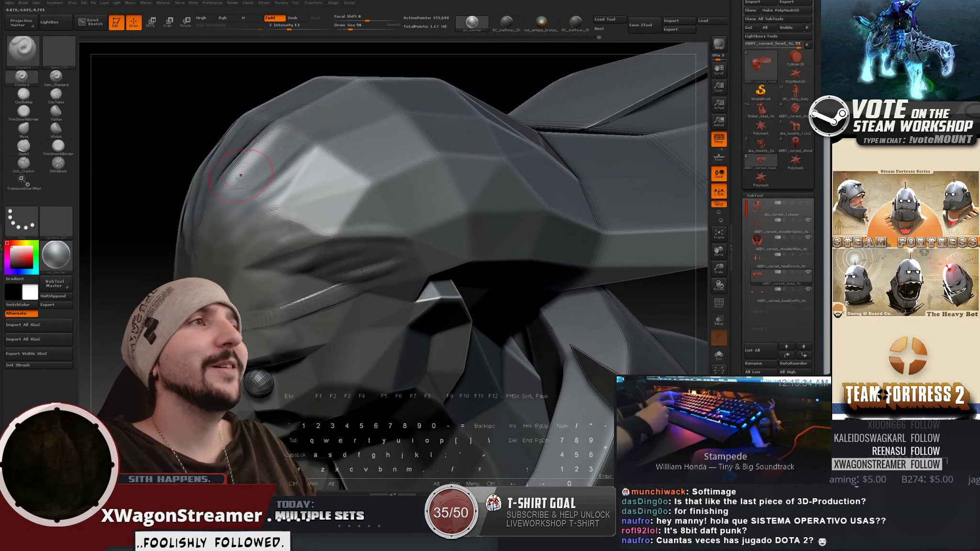
Step: Extend the folds from the upper forehead onto the faceted skull above, adjusting the brush size and smoothing the strokes
key("alt")
mouse_move(169, 132)
left_mouse_down()
mouse_move(275, 164)
mouse_move(181, 151)
left_mouse_up()
key("bracketright")
key("s")
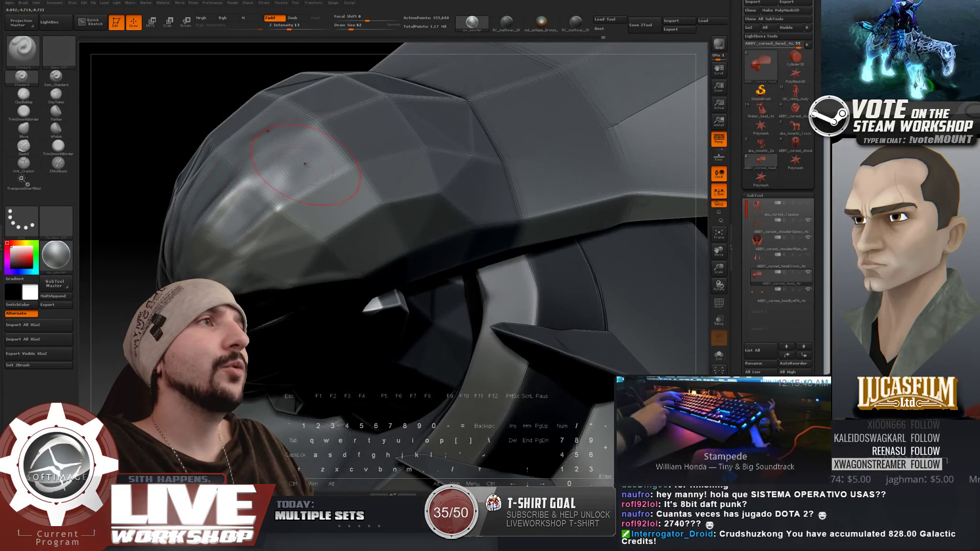
left_click_drag(289, 26, 287, 26)
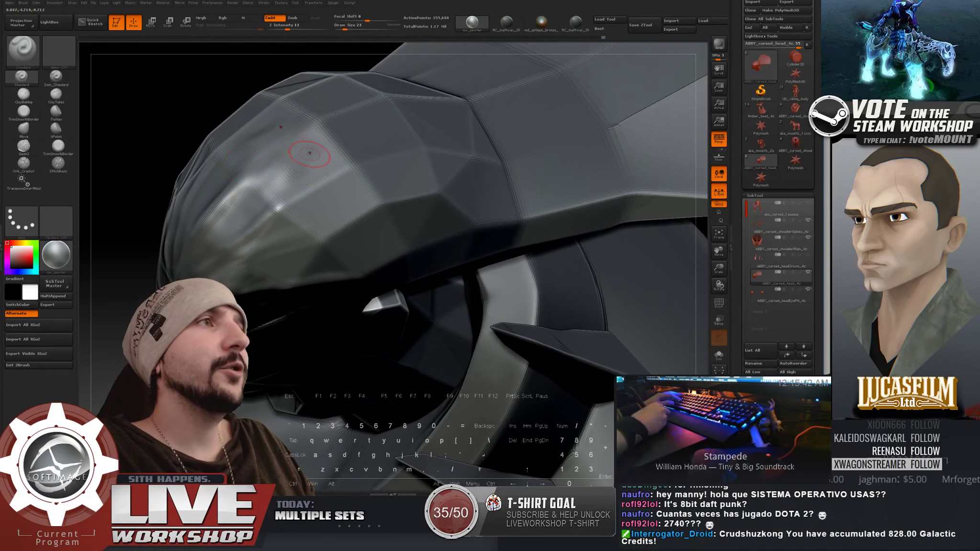
left_click_drag(192, 101, 324, 157)
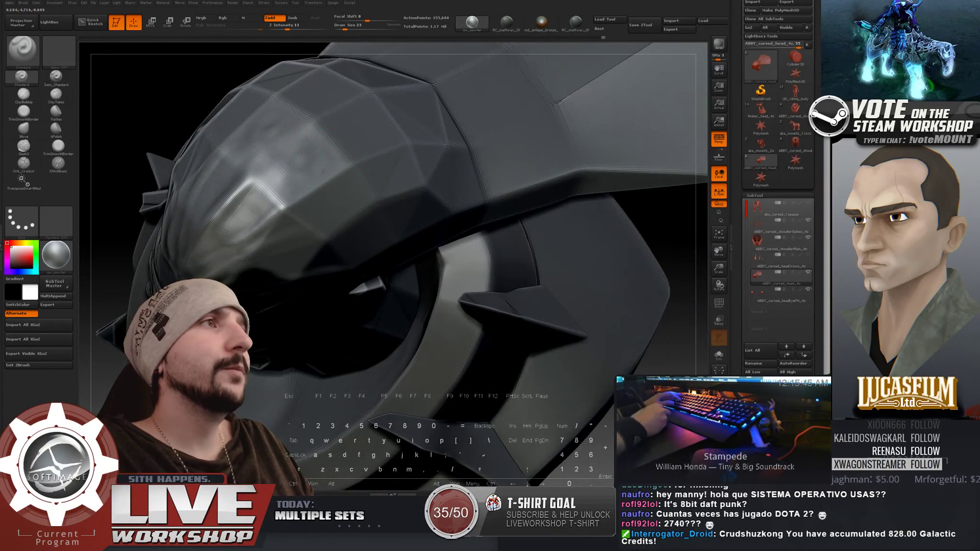
key("shift")
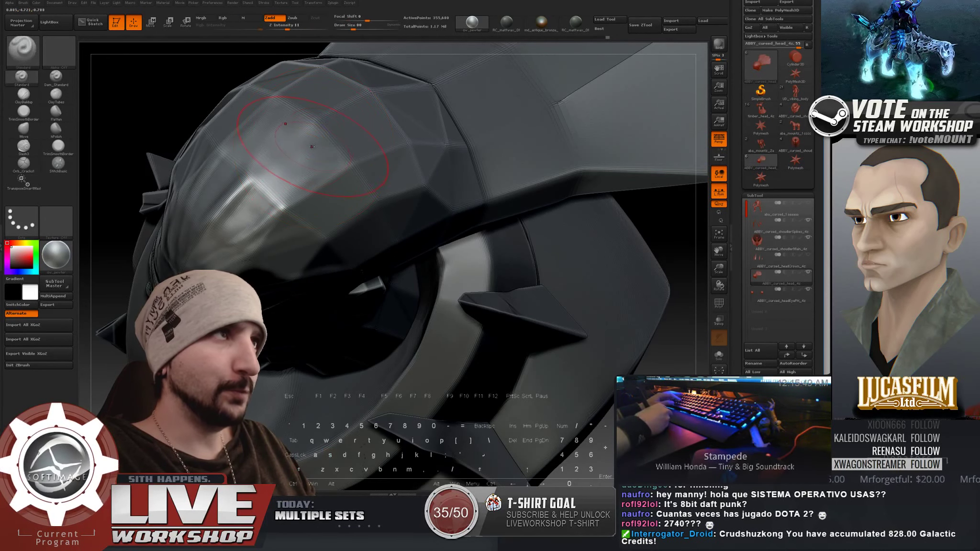
Step: Deepen the folds on the forehead's bright front facet and soften its hard edges
left_click_drag(191, 108, 335, 139)
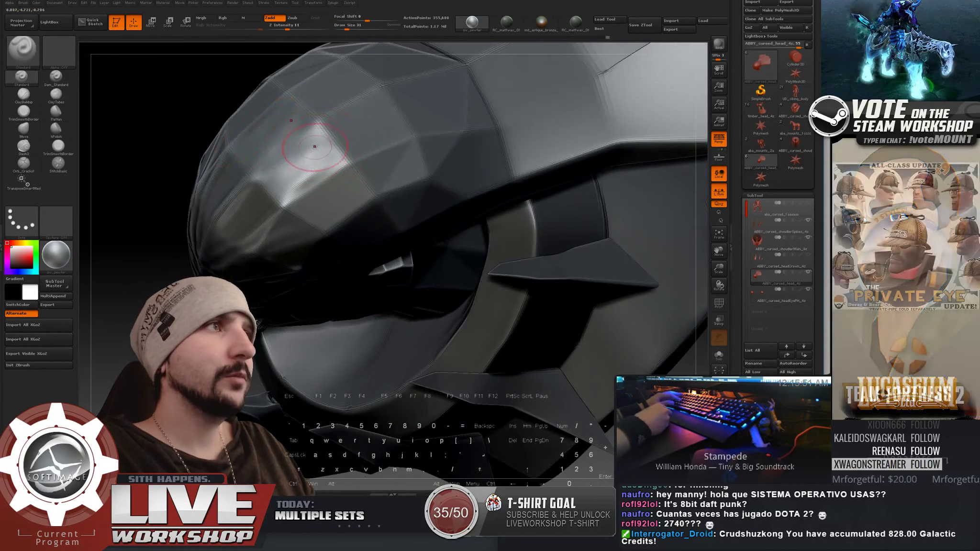
key("shift")
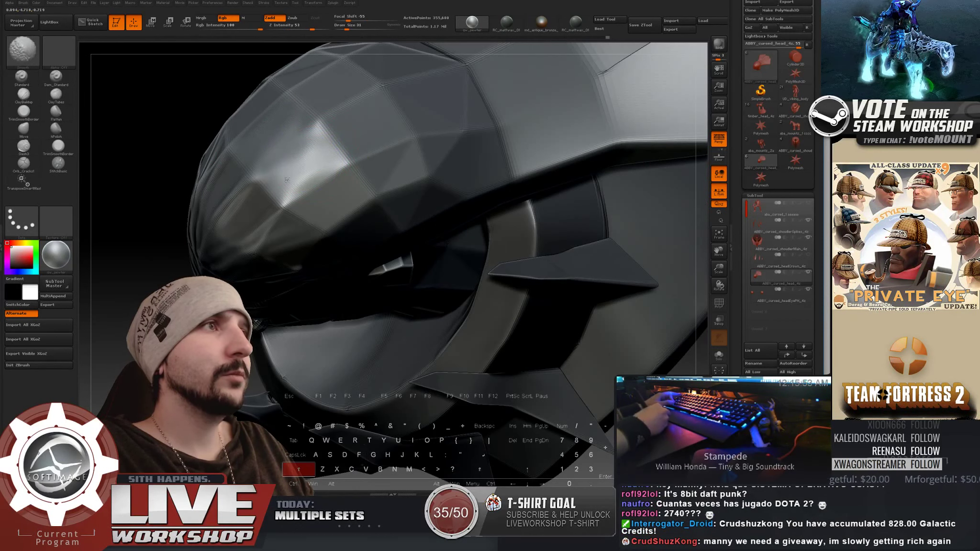
left_click_drag(180, 170, 234, 224)
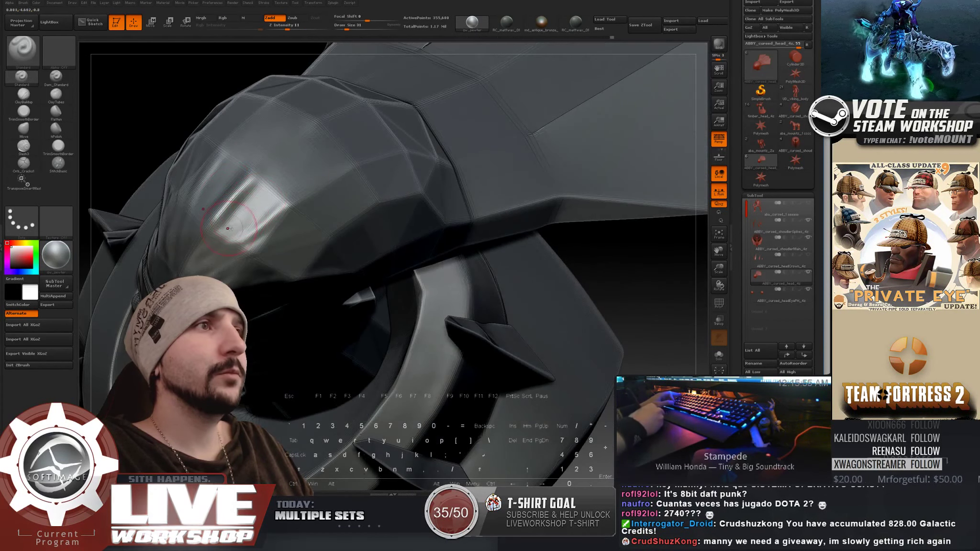
key("shift")
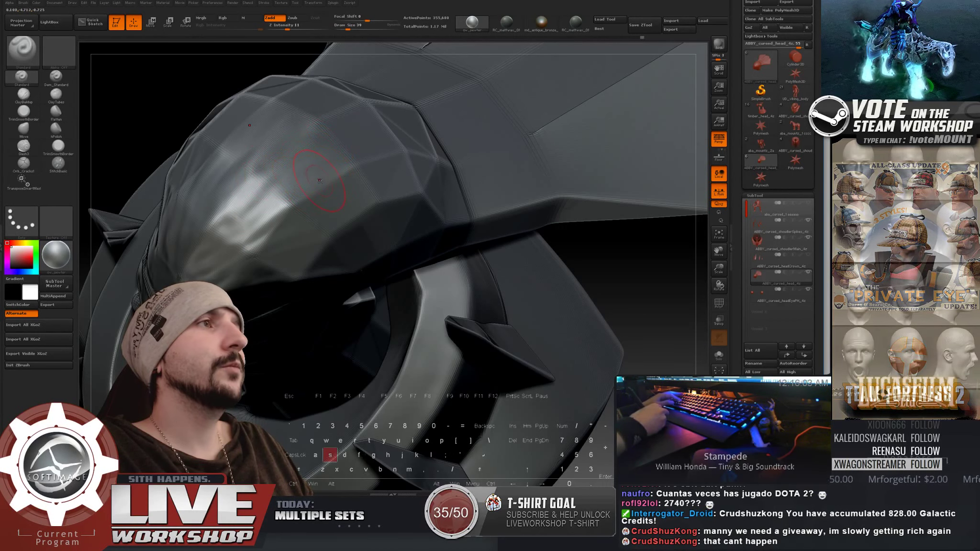
Step: Carry the wrinkles back along the side of the skull to the rear seam and smooth them into soft undulations
left_click_drag(635, 267, 589, 269)
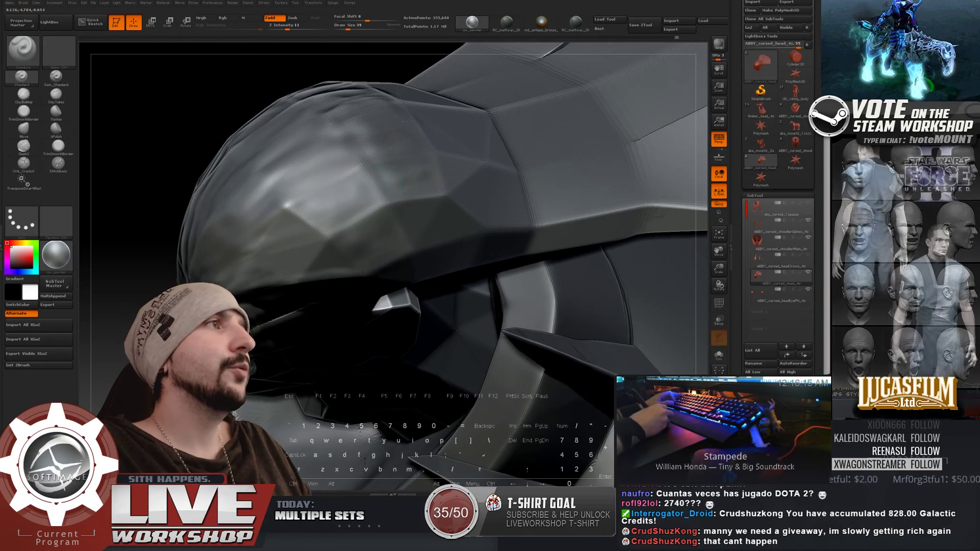
left_click_drag(159, 160, 220, 160)
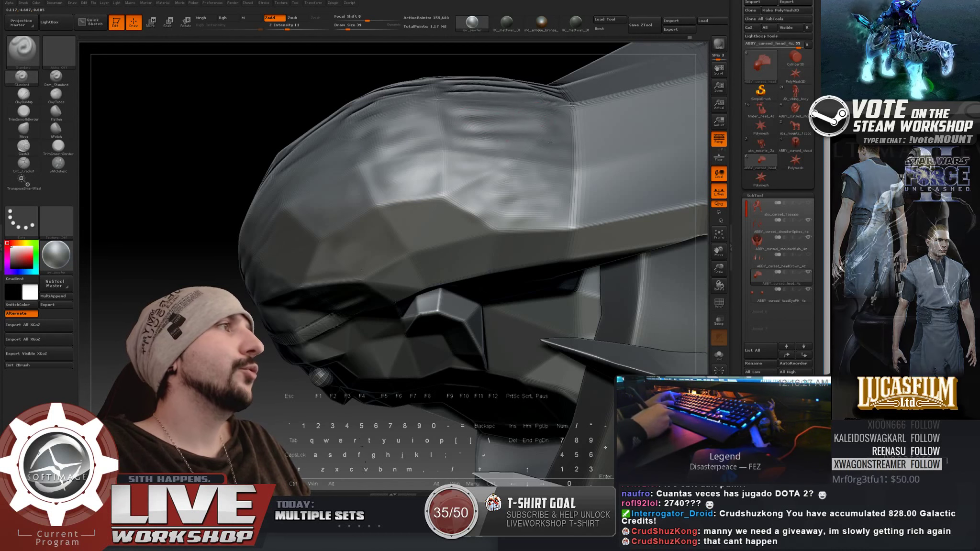
key("shift")
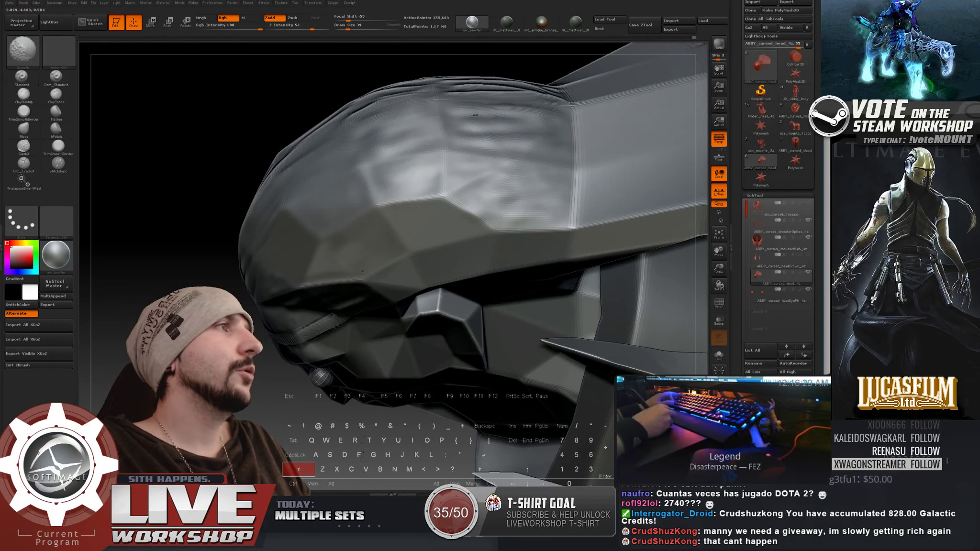
left_click_drag(494, 182, 526, 169, "shift")
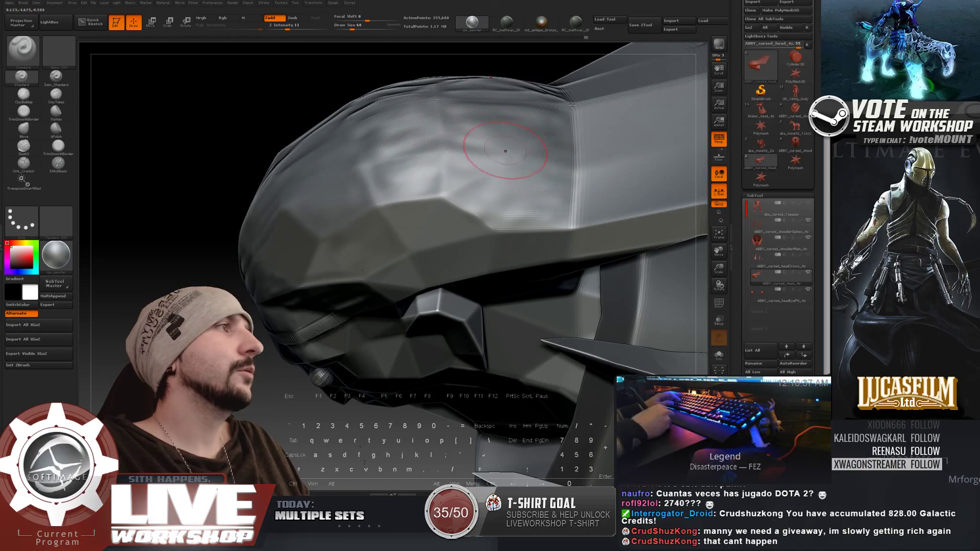
left_click_drag(520, 122, 472, 132, "shift")
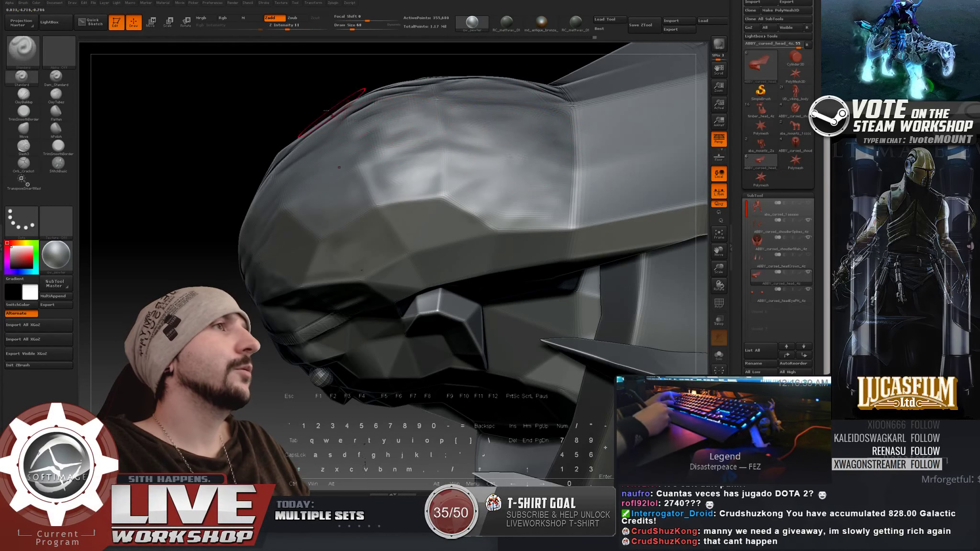
left_click_drag(318, 83, 371, 102)
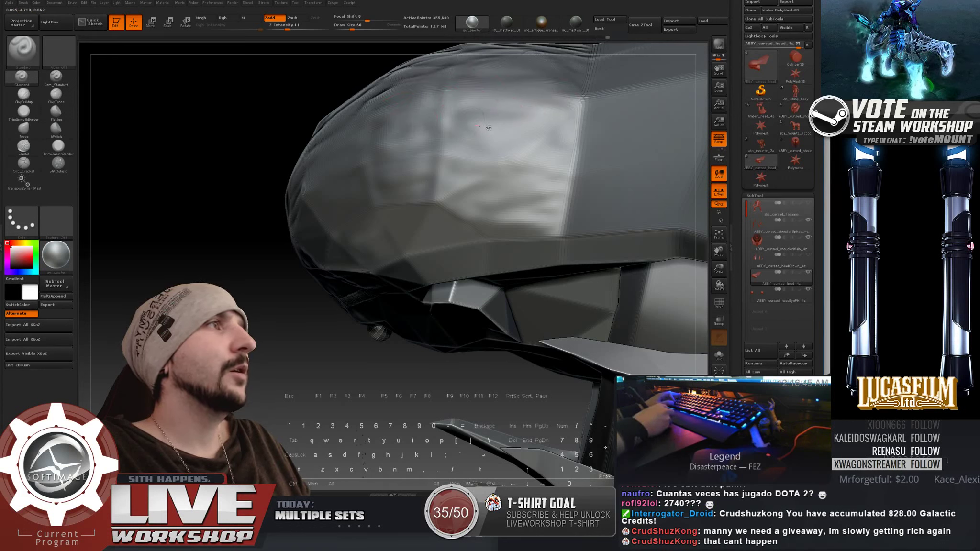
left_click_drag(461, 132, 420, 114, "shift")
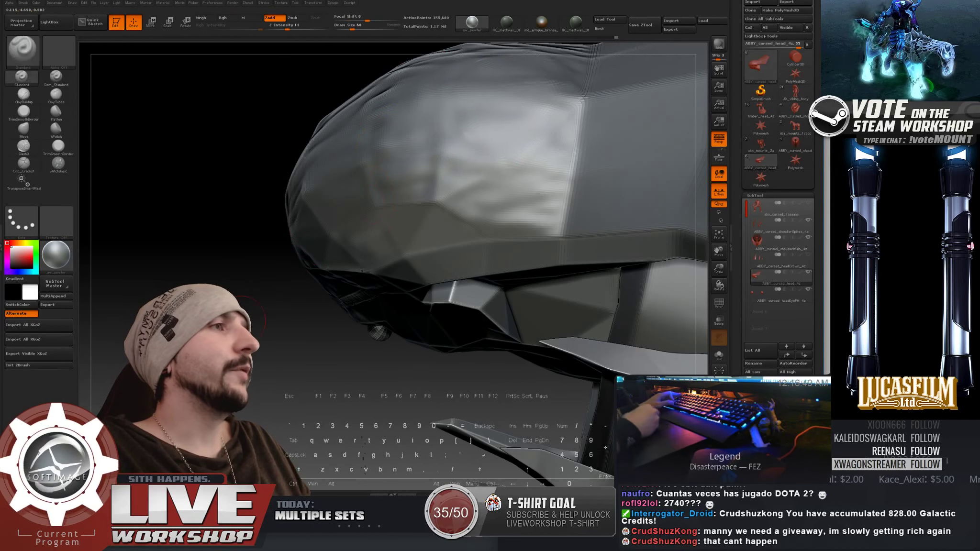
Step: Sculpt folds over the facets between the forehead and the side of the skull with varied brush sizes, smoothing the transitions
mouse_move(258, 322)
left_mouse_down()
mouse_move(268, 291)
mouse_move(328, 215)
left_mouse_up()
left_click_drag(177, 136, 216, 144)
key("s")
left_click_drag(299, 238, 294, 238)
right_click_drag(280, 217, 364, 202)
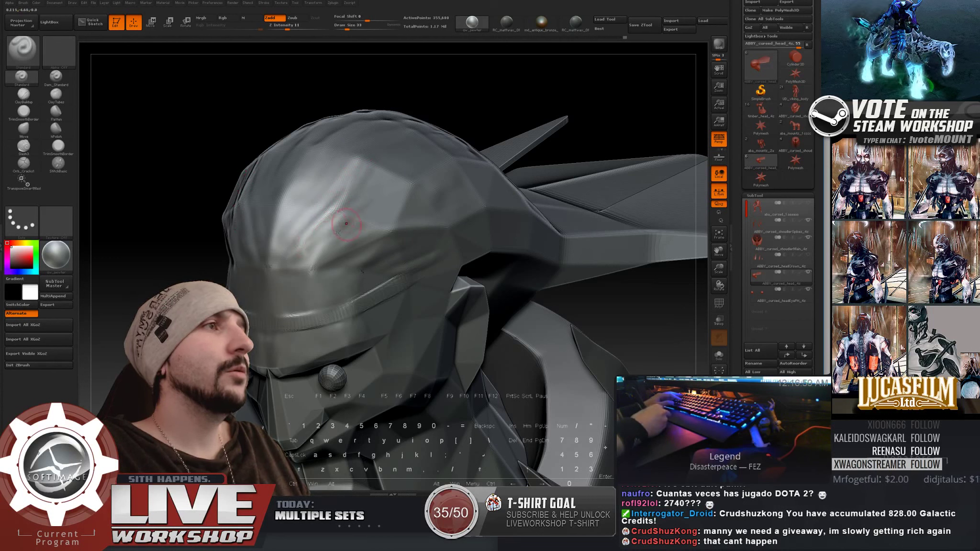
key("s")
left_click_drag(405, 199, 412, 198)
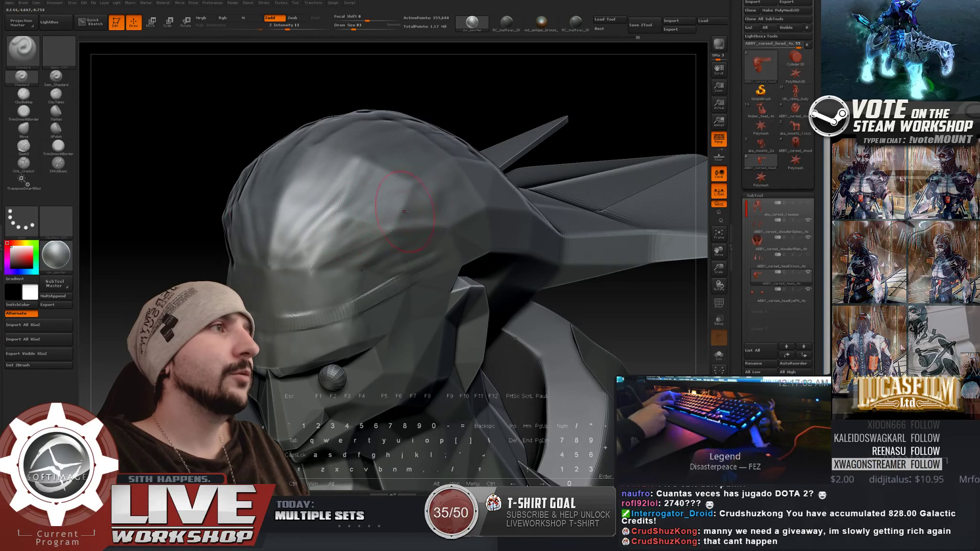
key("s")
left_click_drag(424, 214, 420, 214)
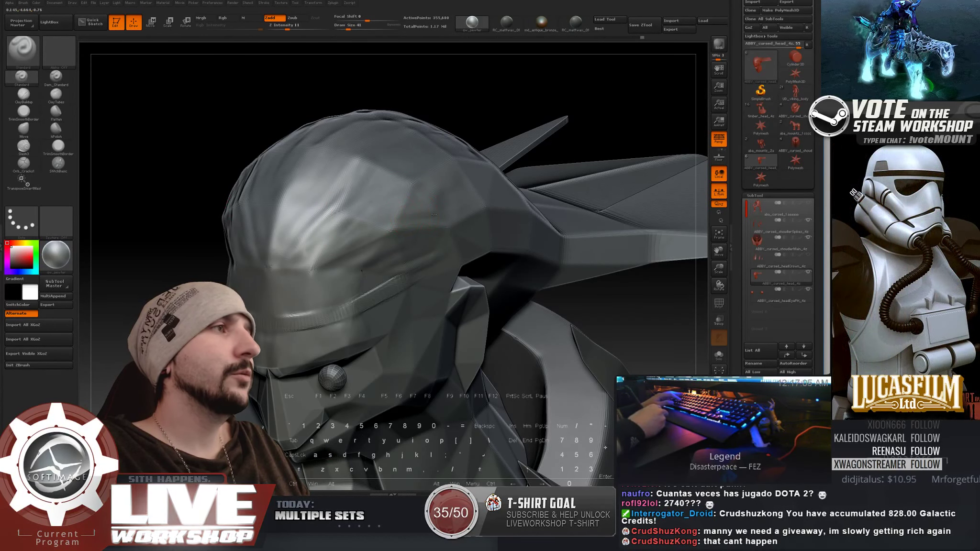
key("shift")
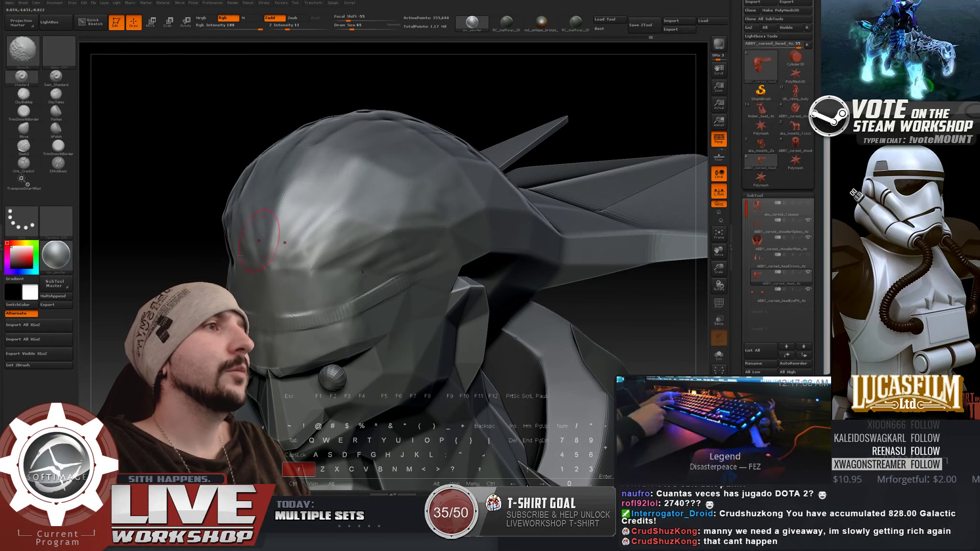
Step: Check the whole bust, then sculpt and smooth the facets below the headband between the eye and the ear
mouse_move(259, 241)
left_mouse_down("alt")
mouse_move(313, 173)
mouse_move(593, 158)
left_mouse_up("alt")
left_click_drag(506, 232, 546, 194)
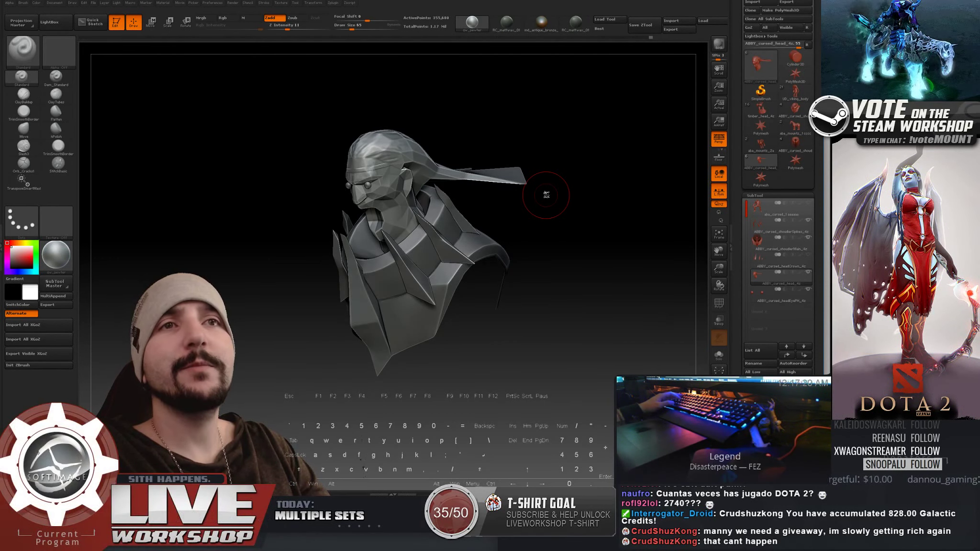
mouse_move(547, 195)
left_mouse_down("alt")
mouse_move(622, 236)
mouse_move(573, 127)
mouse_move(567, 144)
left_mouse_up("alt")
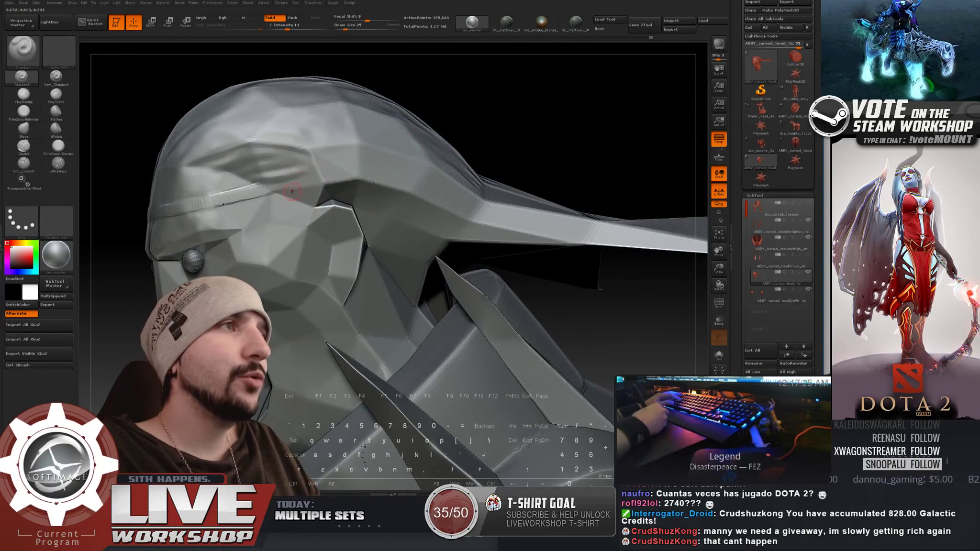
key("s")
left_click_drag(287, 194, 292, 188)
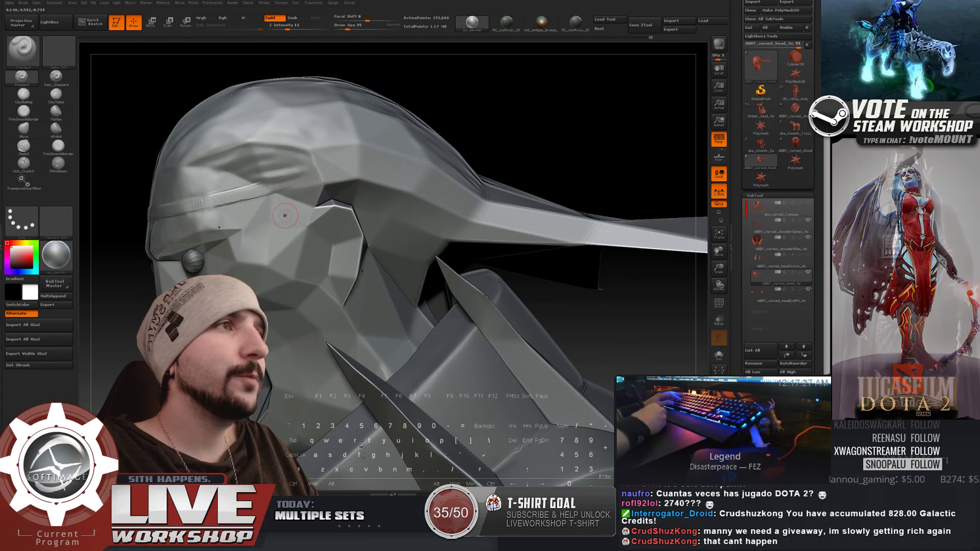
mouse_move(483, 116)
left_mouse_down()
mouse_move(521, 93)
mouse_move(509, 88)
left_mouse_up()
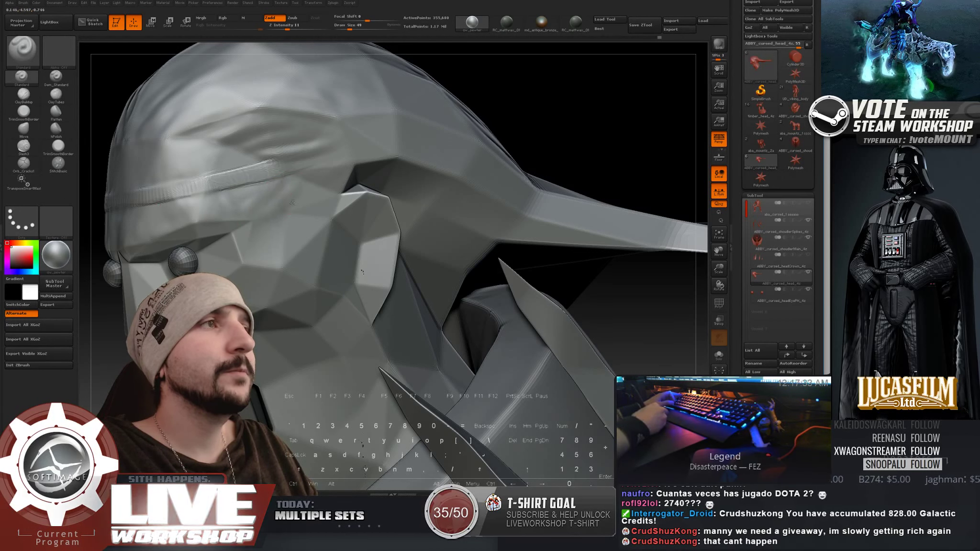
key("s")
left_click_drag(284, 229, 289, 229)
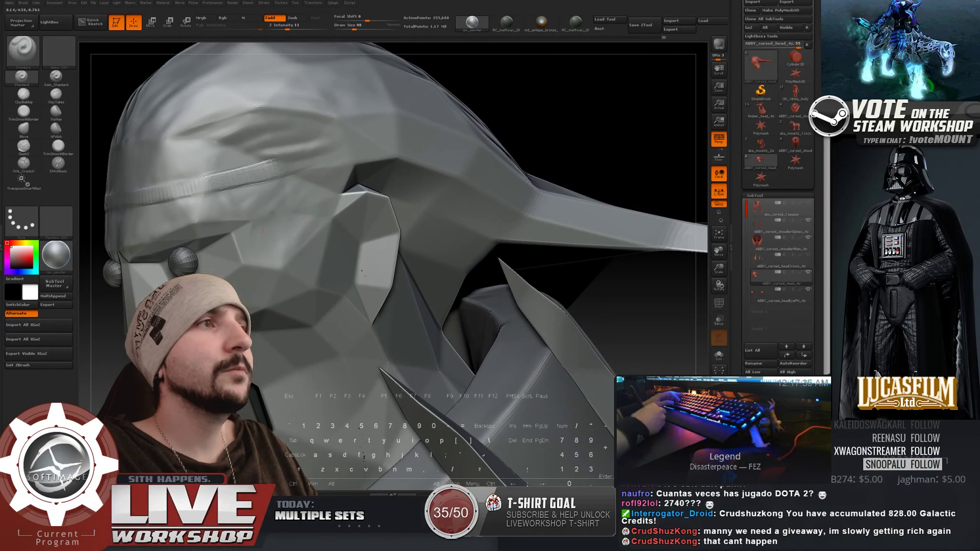
key("shift")
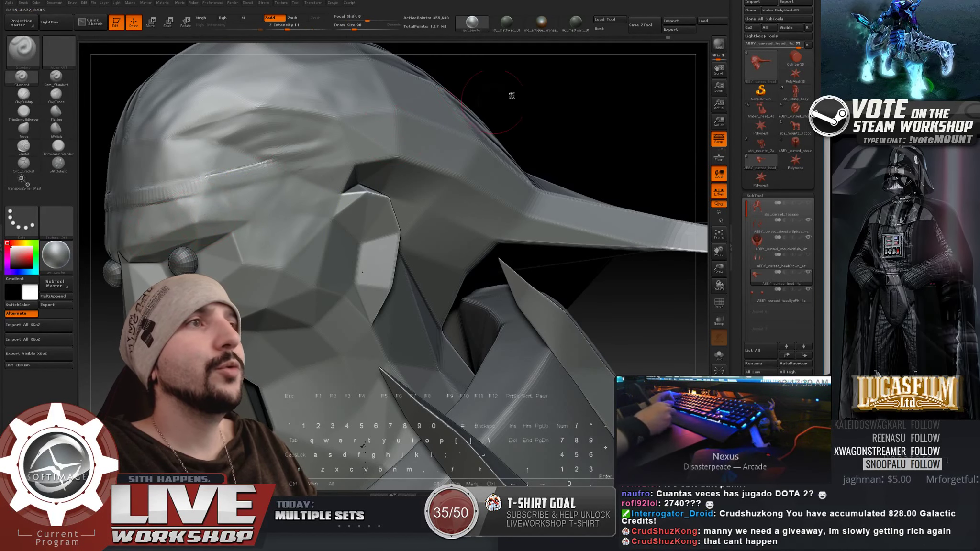
Step: Sculpt the brow ridge between the headband and the eye with the Standard brush and smooth its faceted lower edge
left_click_drag(512, 94, 452, 97)
key("s")
left_click_drag(222, 196, 216, 196)
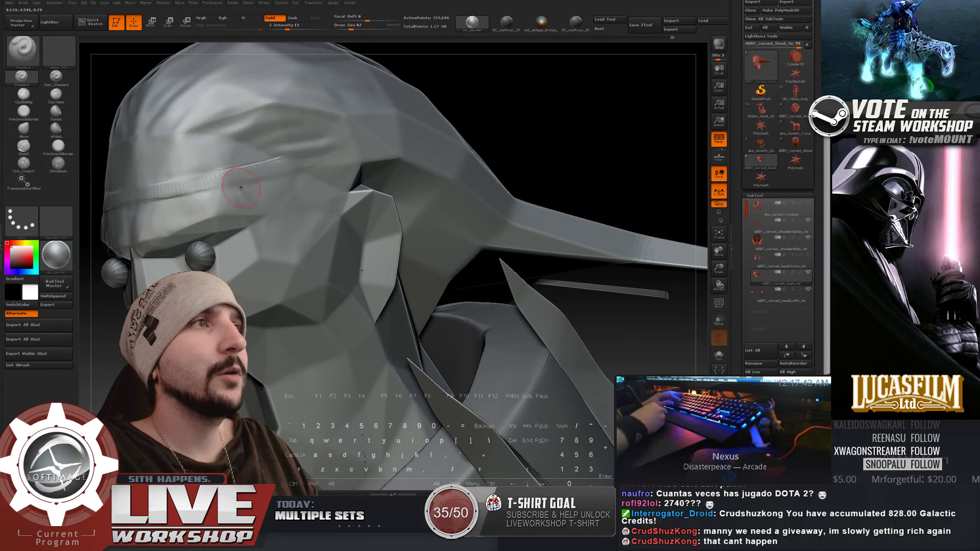
left_click_drag(522, 96, 538, 158)
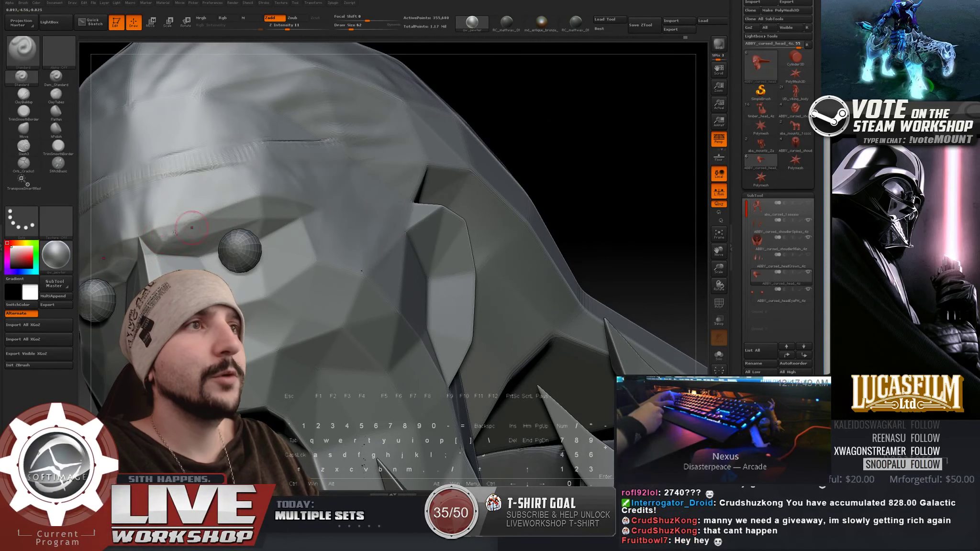
key("shift")
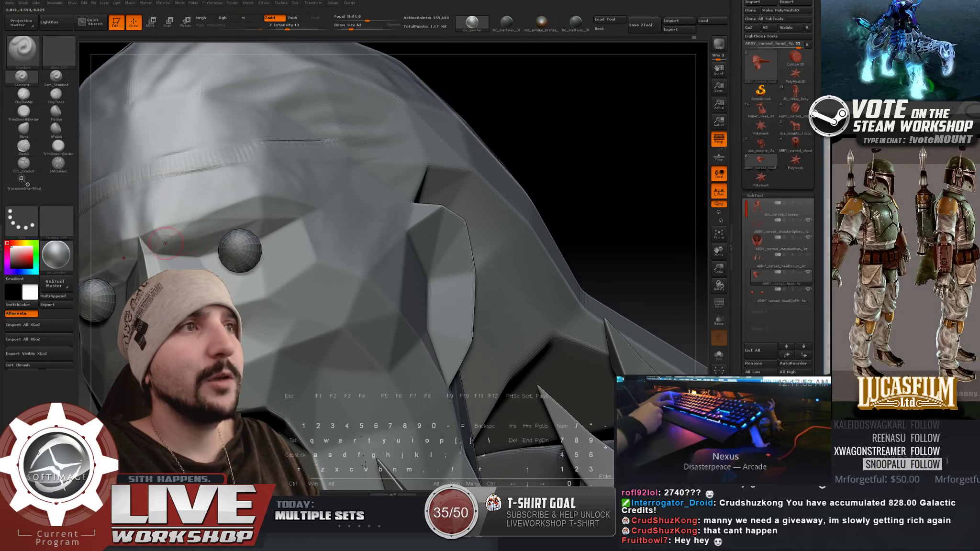
key("shift")
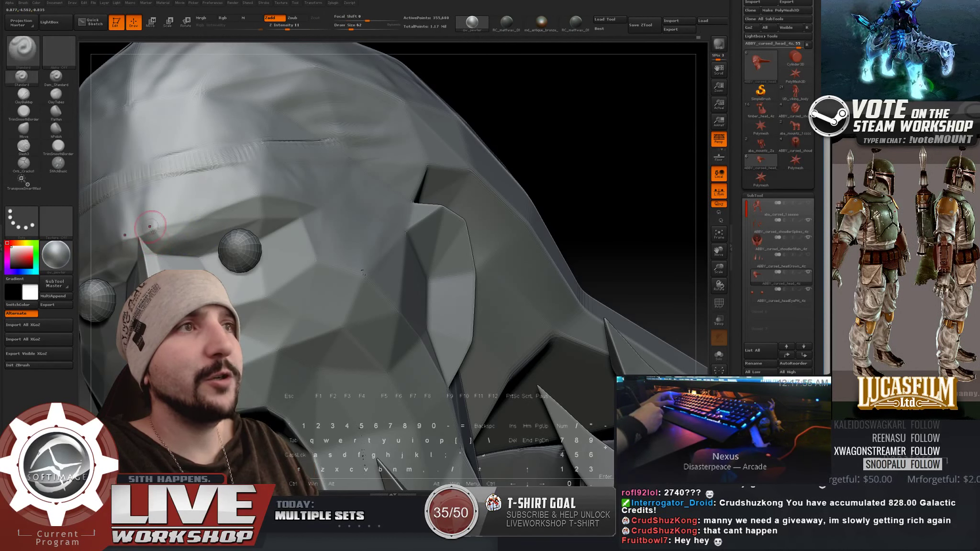
key("shift")
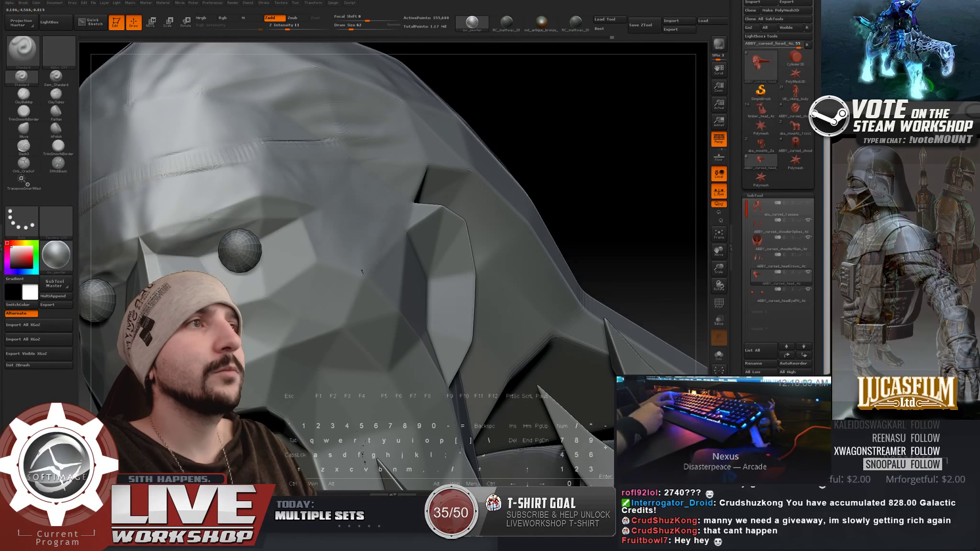
key("shift")
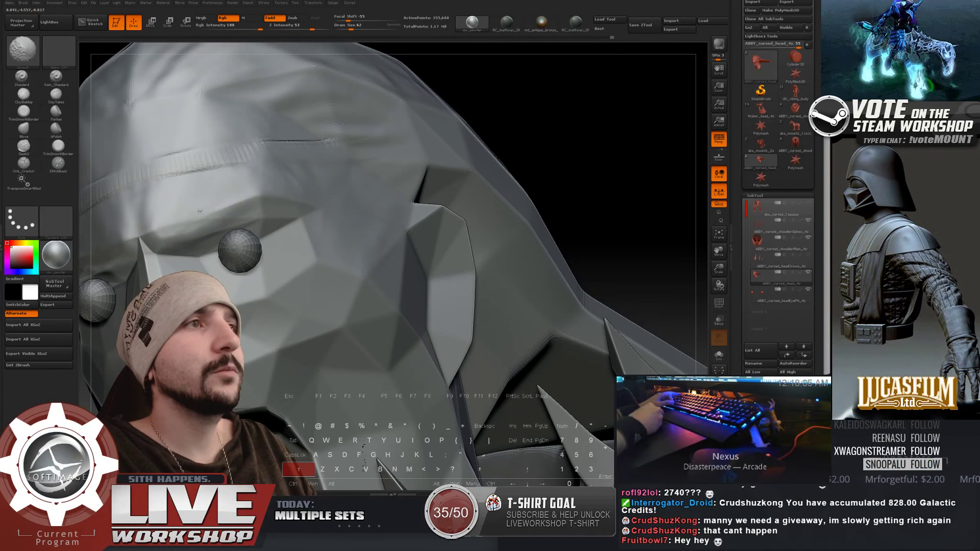
right_click_drag(201, 211, 210, 216)
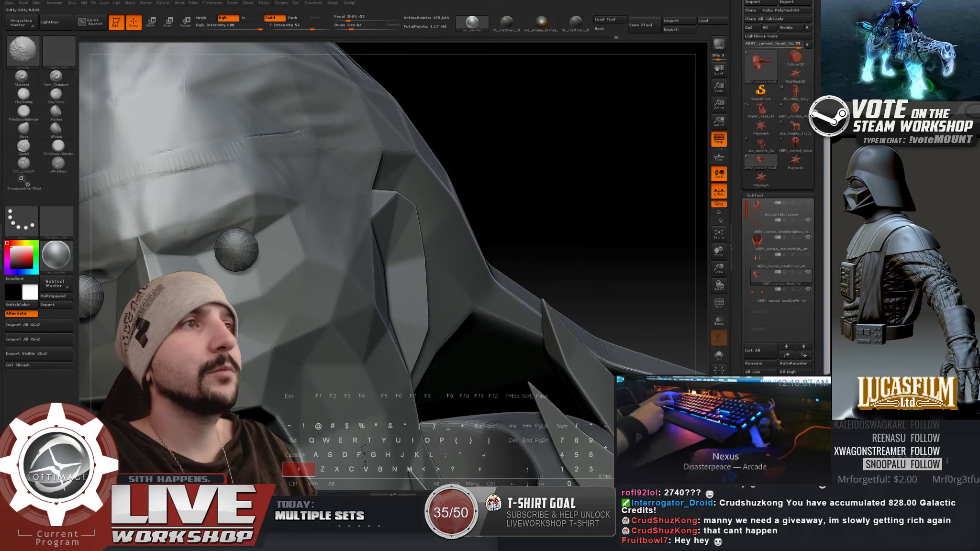
key("shift")
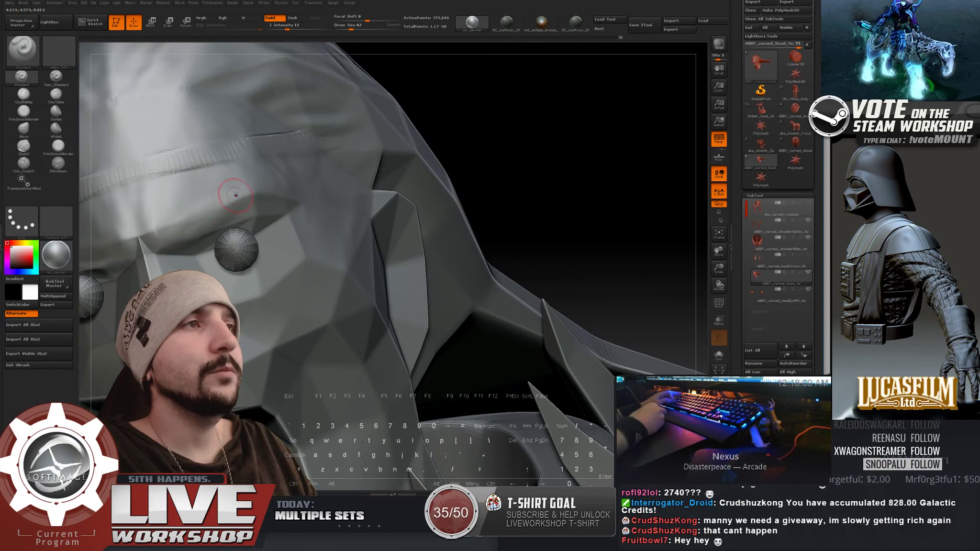
Step: Shape the outer end of the brow where it meets the temple and blend its hard edges
mouse_move(534, 199)
left_mouse_down("alt")
mouse_move(472, 138)
mouse_move(485, 144)
mouse_move(467, 158)
mouse_move(493, 169)
mouse_move(452, 161)
mouse_move(486, 160)
mouse_move(485, 334)
mouse_move(582, 219)
mouse_move(617, 150)
mouse_move(172, 128)
mouse_move(245, 122)
left_mouse_up("alt")
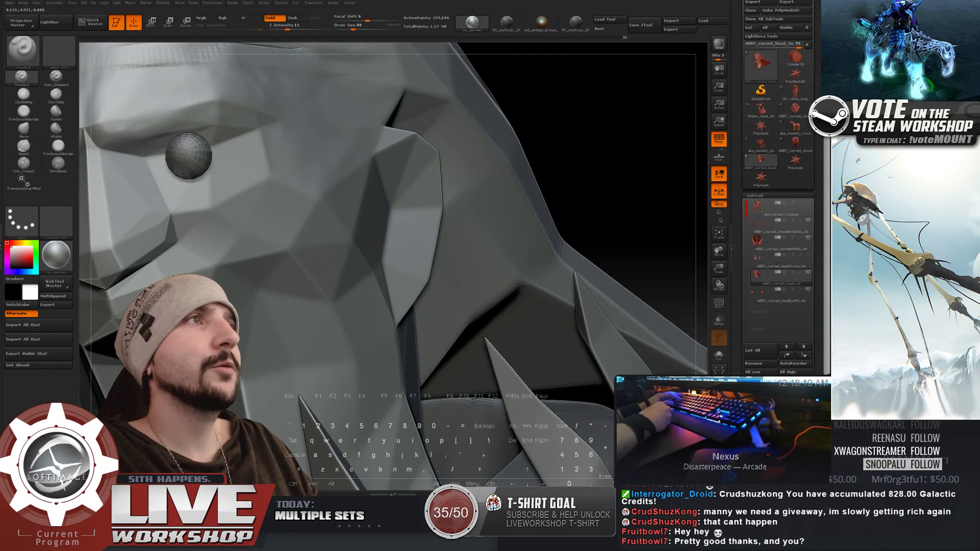
right_click_drag(244, 120, 247, 145, "alt")
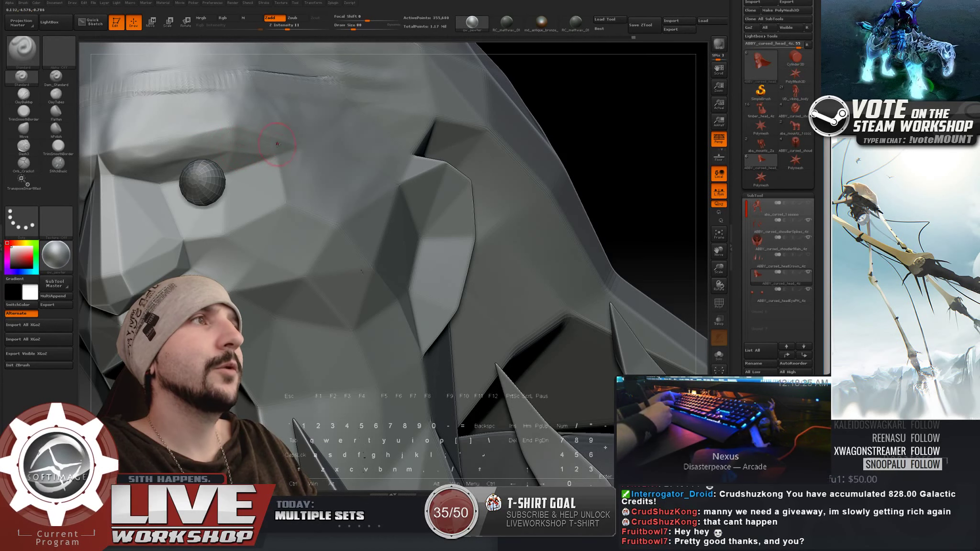
key("shift")
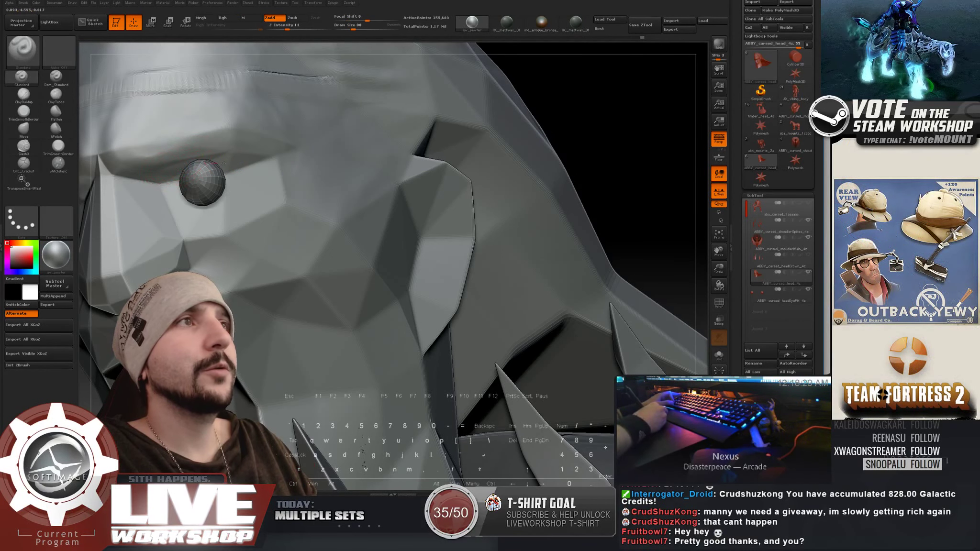
right_click_drag(189, 157, 294, 154)
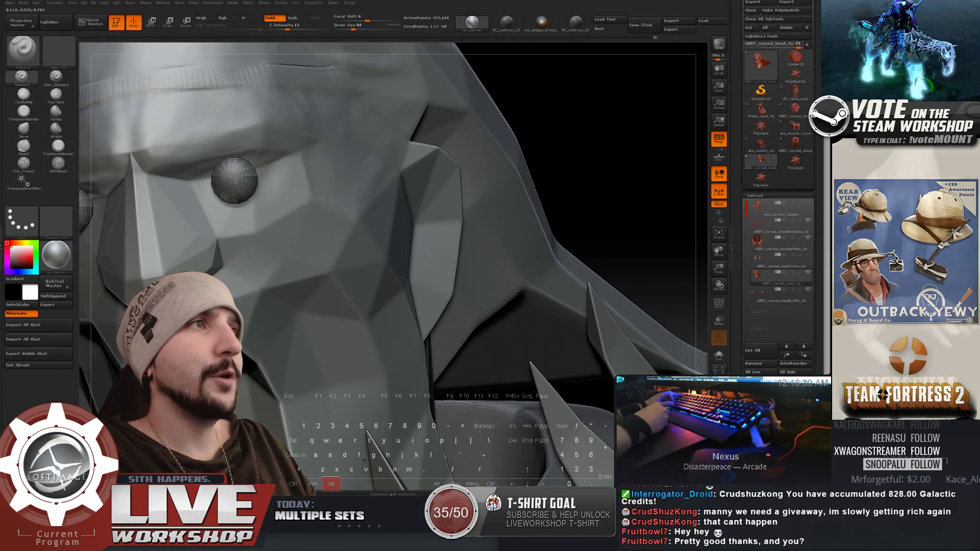
Step: Build up eyelids and under-eye bags around both eyeballs with the ClayBuildup brush
left_click(36, 102)
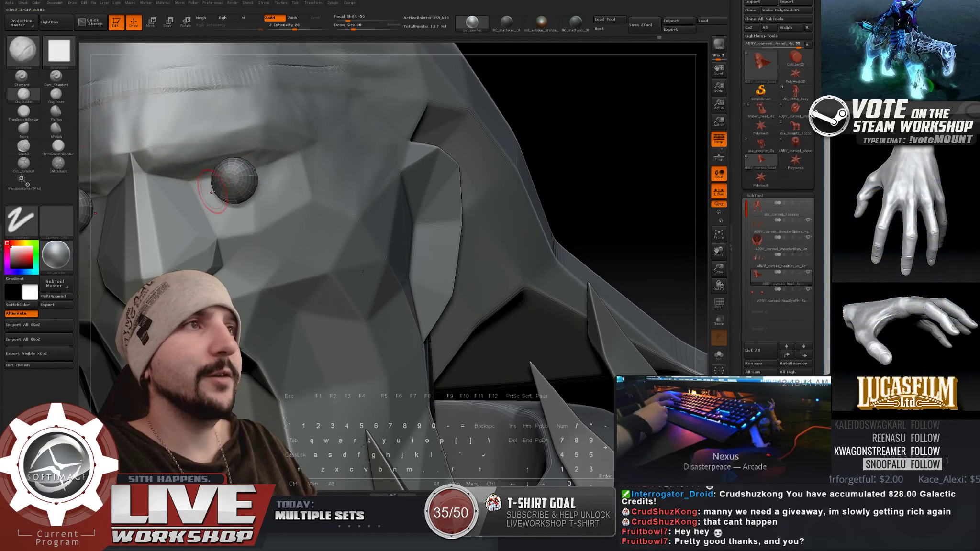
mouse_move(542, 110)
left_mouse_down()
mouse_move(576, 105)
mouse_move(591, 120)
mouse_move(516, 140)
mouse_move(449, 175)
mouse_move(570, 169)
mouse_move(262, 191)
left_mouse_up()
key("s")
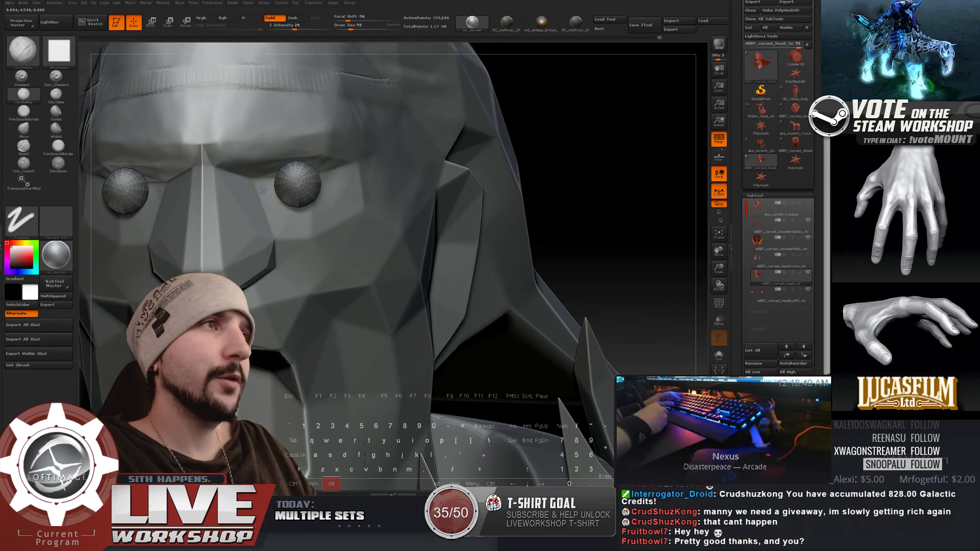
left_click_drag(265, 188, 271, 190, "alt")
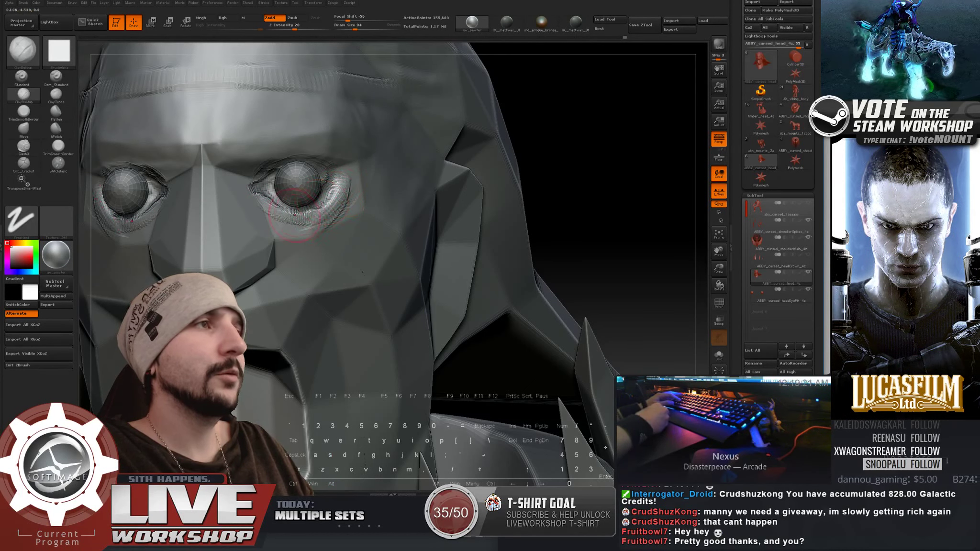
Step: Refine the eyelid and the outer eye corner from the side with a smaller ClayBuildup brush
right_click_drag(330, 212, 276, 210)
key("s")
mouse_move(276, 209)
left_mouse_down()
mouse_move(260, 208)
mouse_move(281, 208)
left_mouse_up()
key("s")
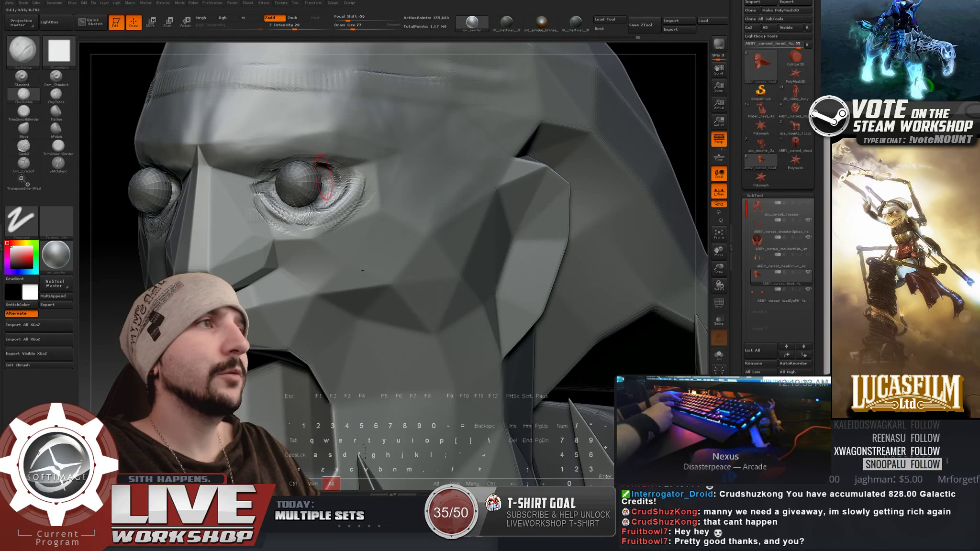
Step: Round out the nostril wing on the side of the nose with the Standard brush and smooth its facets
mouse_move(599, 359)
left_mouse_down("alt")
mouse_move(528, 124)
mouse_move(541, 133)
mouse_move(529, 347)
left_mouse_up("alt")
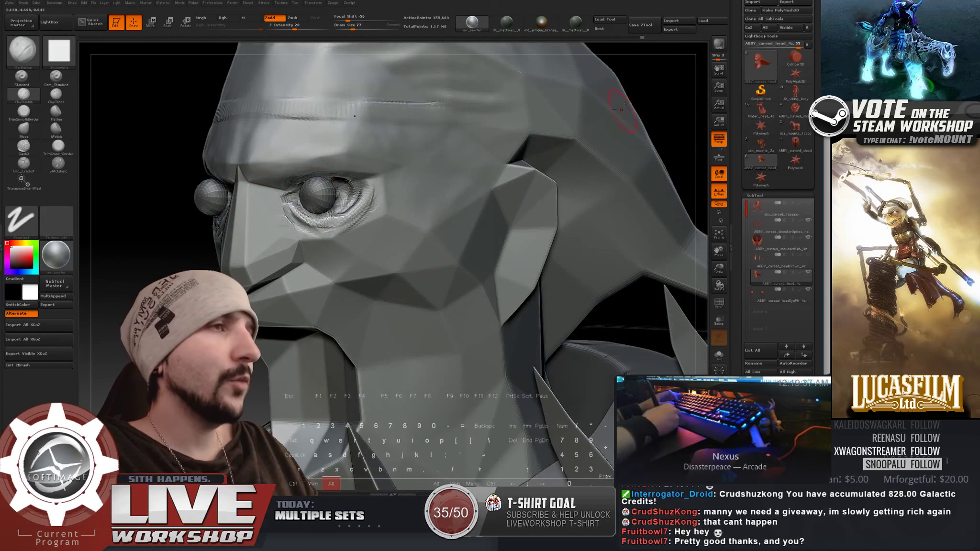
left_click_drag(621, 100, 622, 139, "alt")
left_click(22, 78)
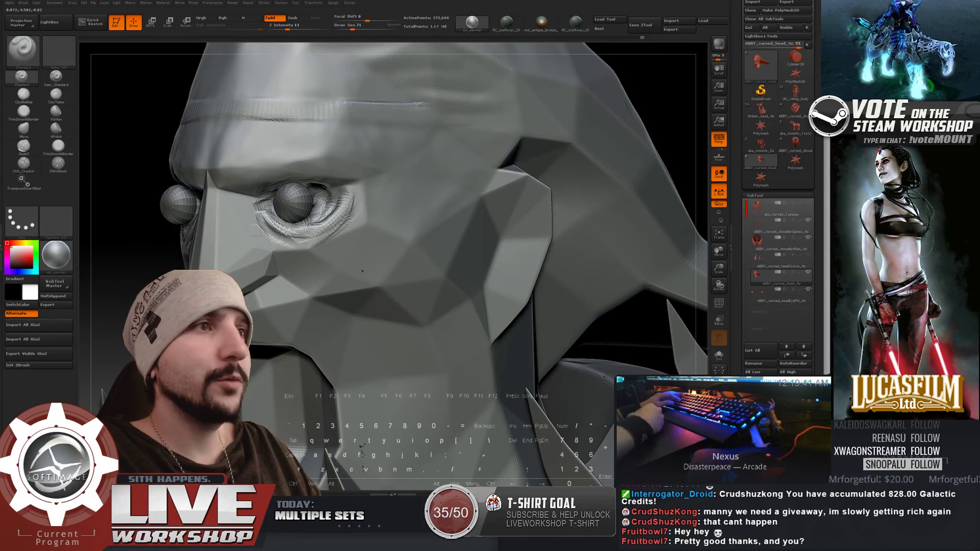
key("s")
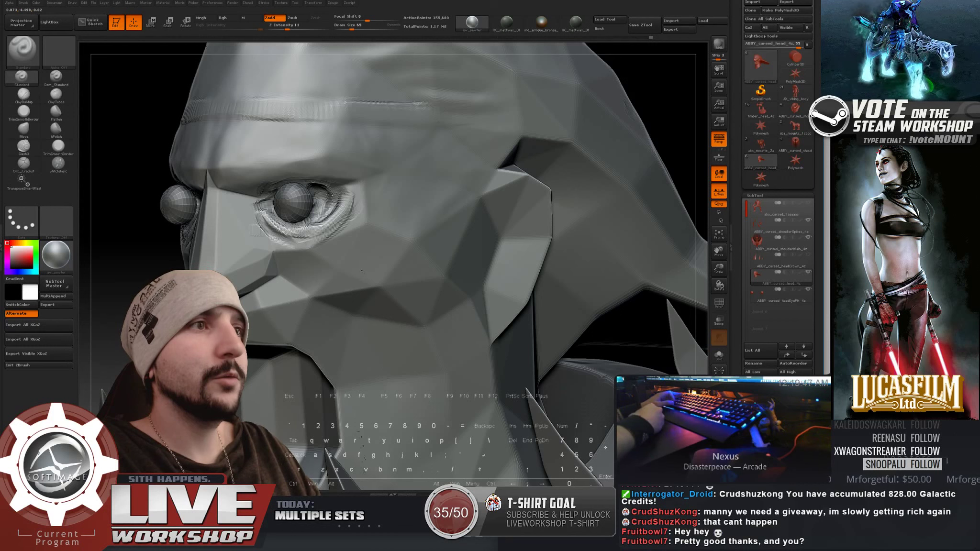
key("shift")
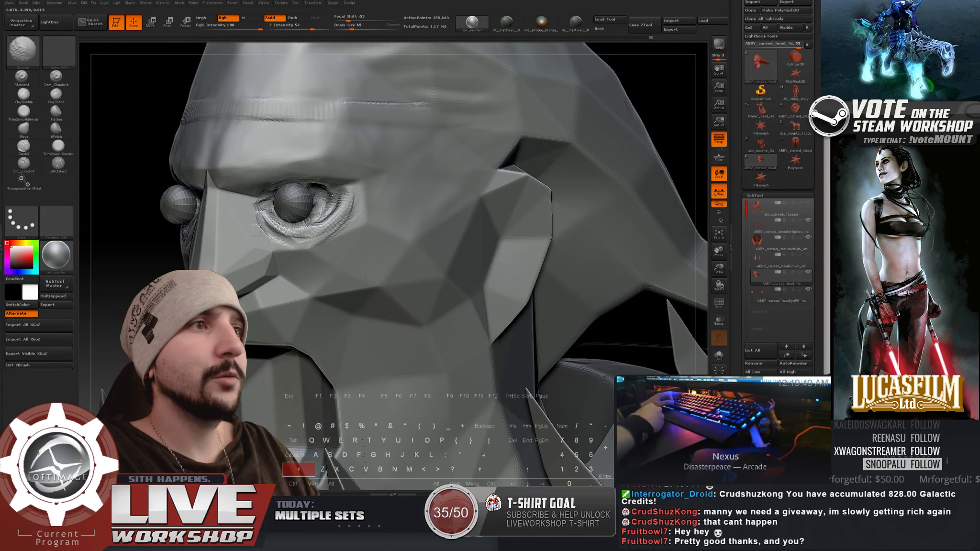
key("shift")
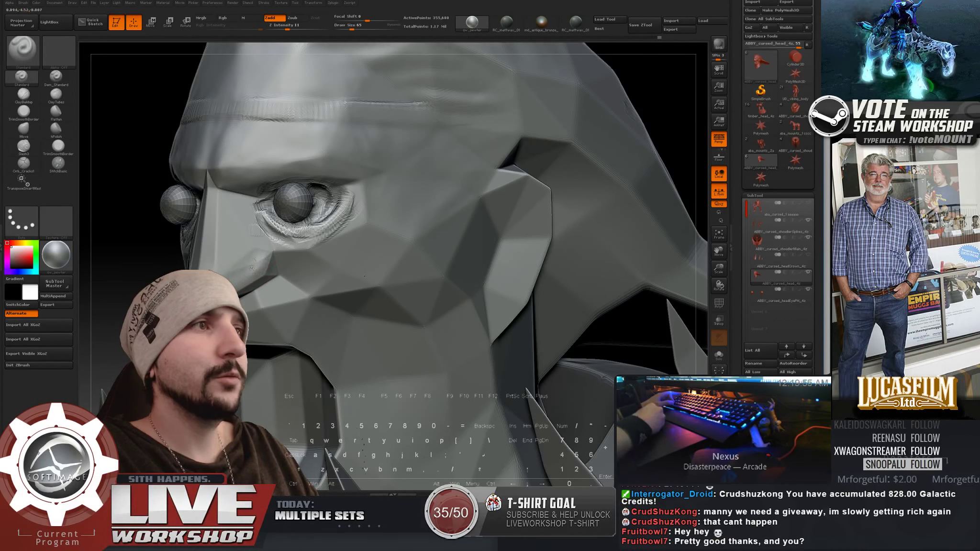
key("shift")
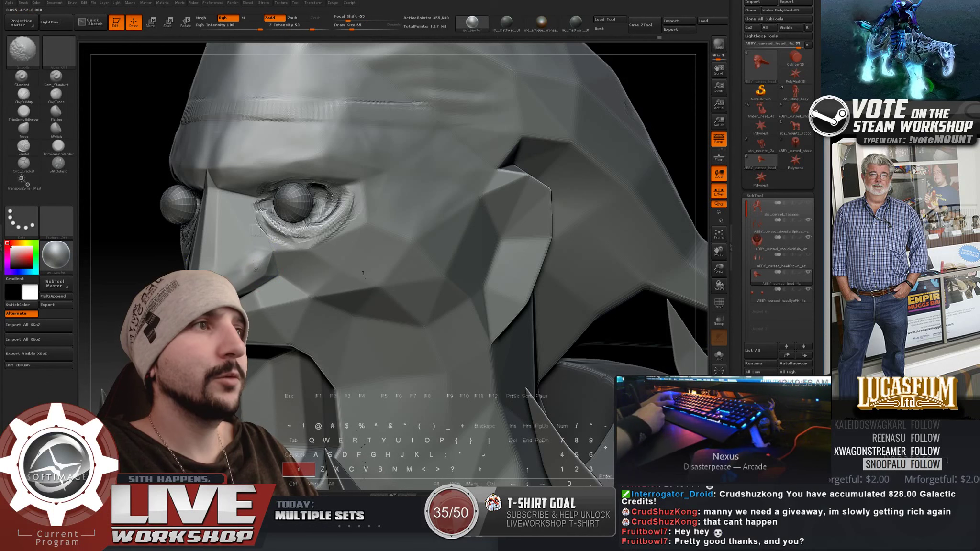
Step: Define the crease between the nose and the cheek with a smaller brush and soften the surrounding surface
mouse_move(126, 244)
left_mouse_down()
mouse_move(149, 264)
mouse_move(149, 299)
left_mouse_up()
key("s")
left_click_drag(242, 258, 232, 258)
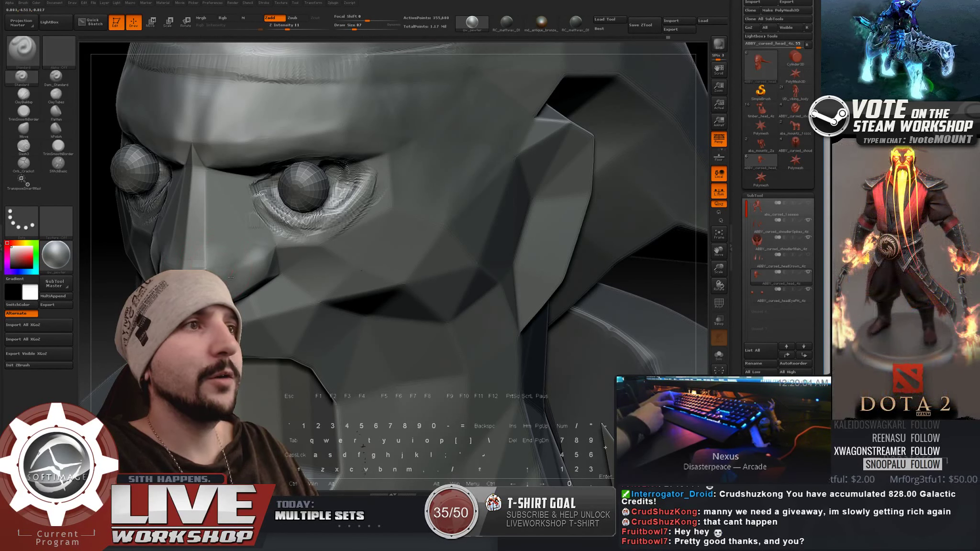
key("shift")
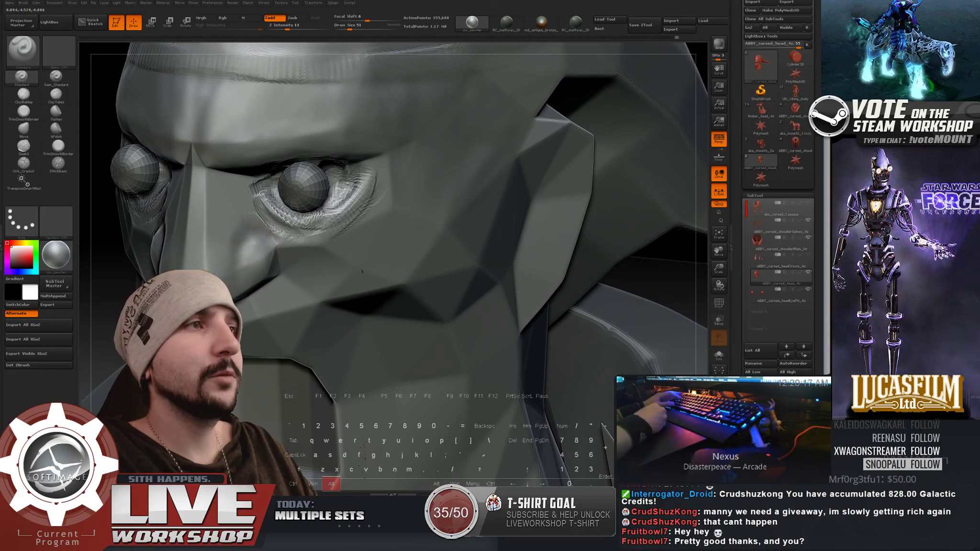
Step: Carve small horizontal wrinkles across the bridge of the nose with a fine Standard brush
key("bracketleft")
key("bracketleft")
key("bracketleft")
key("bracketleft")
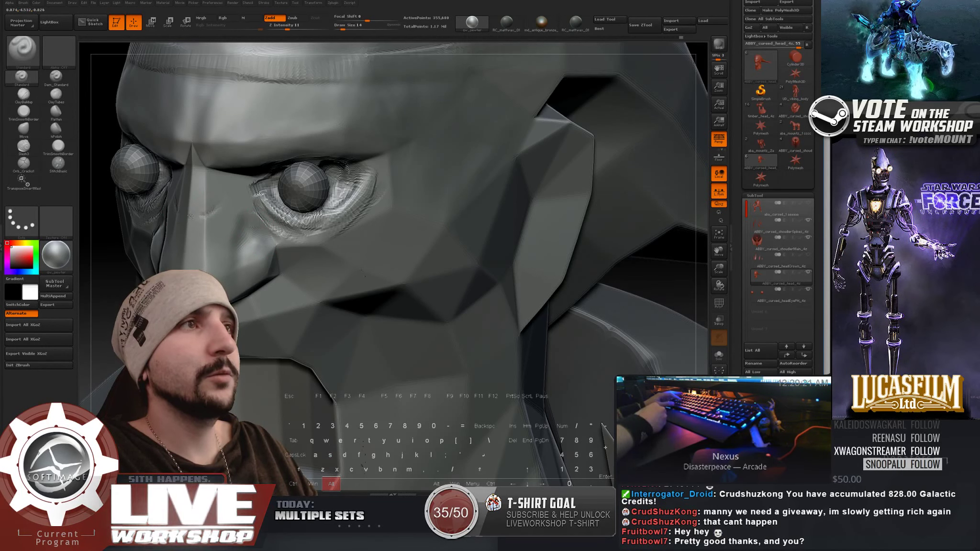
key("bracketright")
key("alt")
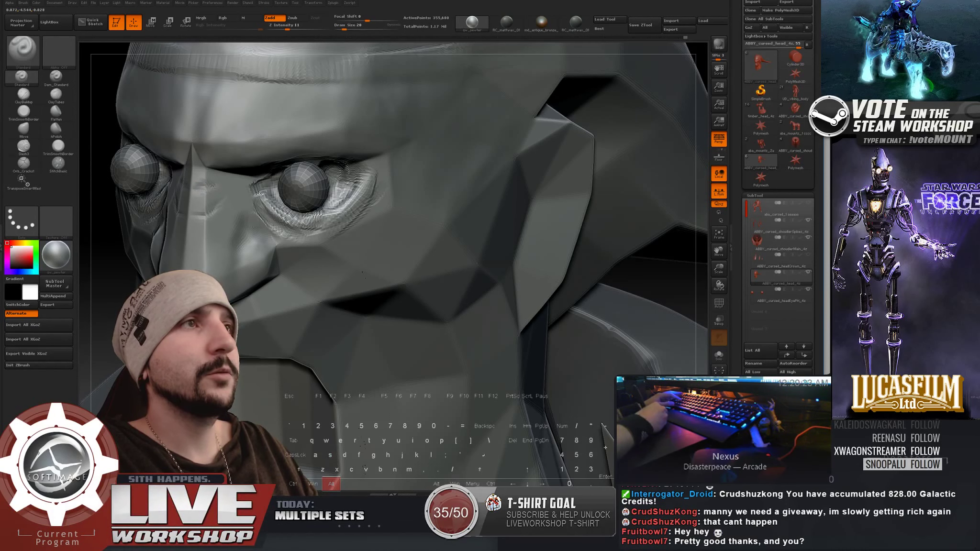
Step: Refine the wrinkles on the side of the nose bridge toward the inner eye corner with varied small brush sizes
right_click_drag(215, 180, 208, 174)
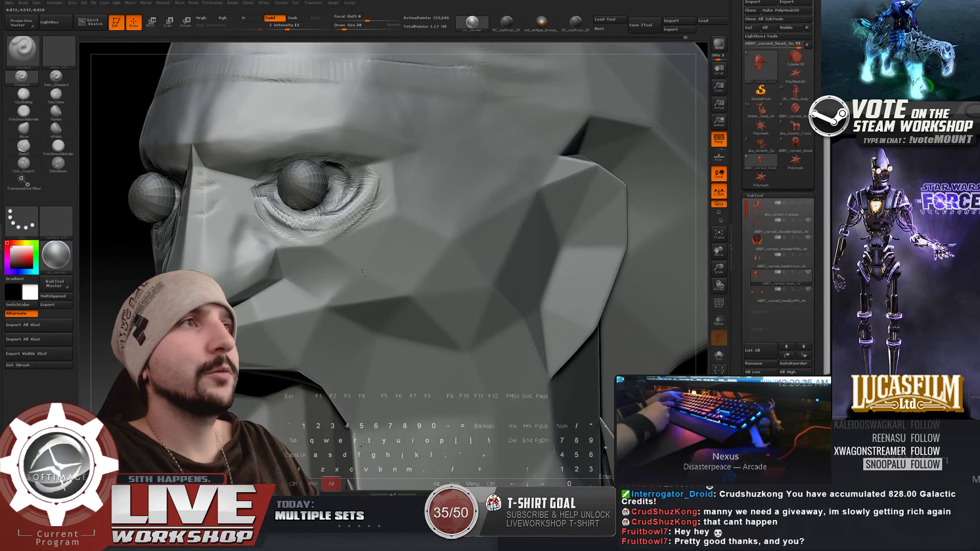
key("s")
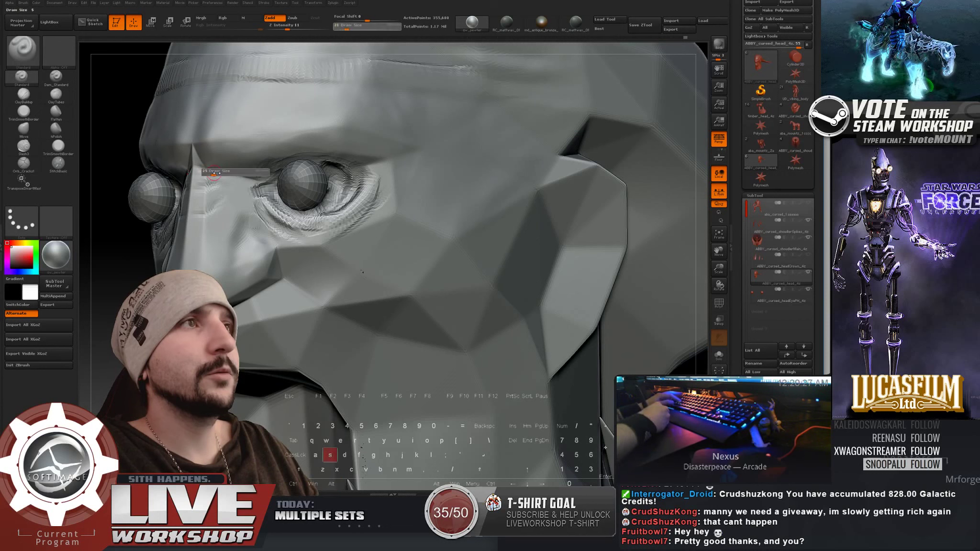
left_click_drag(212, 176, 218, 176)
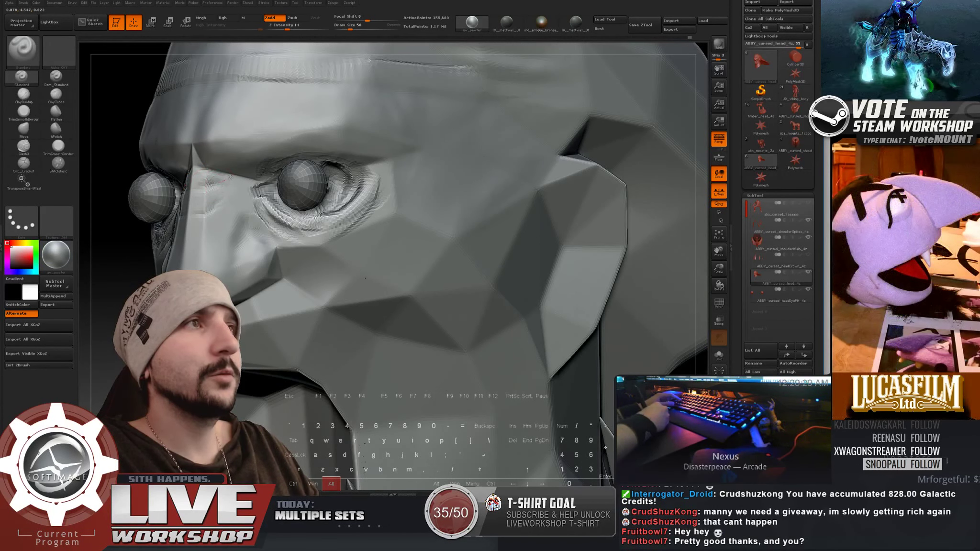
key("bracketleft")
key("bracketleft")
key("bracketleft")
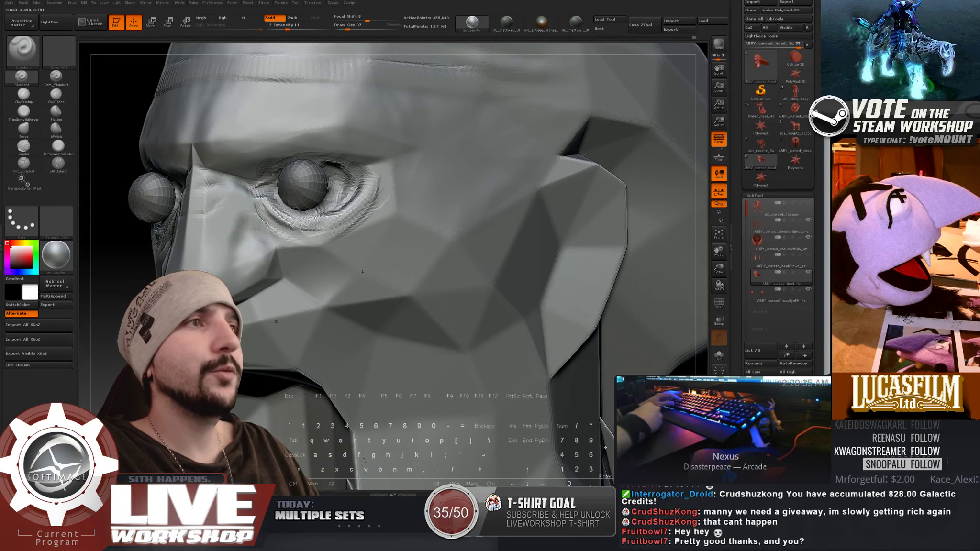
Step: Check the whole bust, then sculpt and smooth broad forms on the brow below the headband with a large Standard brush
right_click_drag(256, 185, 253, 130, "alt")
mouse_move(229, 130)
left_mouse_down()
mouse_move(518, 162)
mouse_move(422, 192)
left_mouse_up()
left_click_drag(197, 217, 171, 247, "alt")
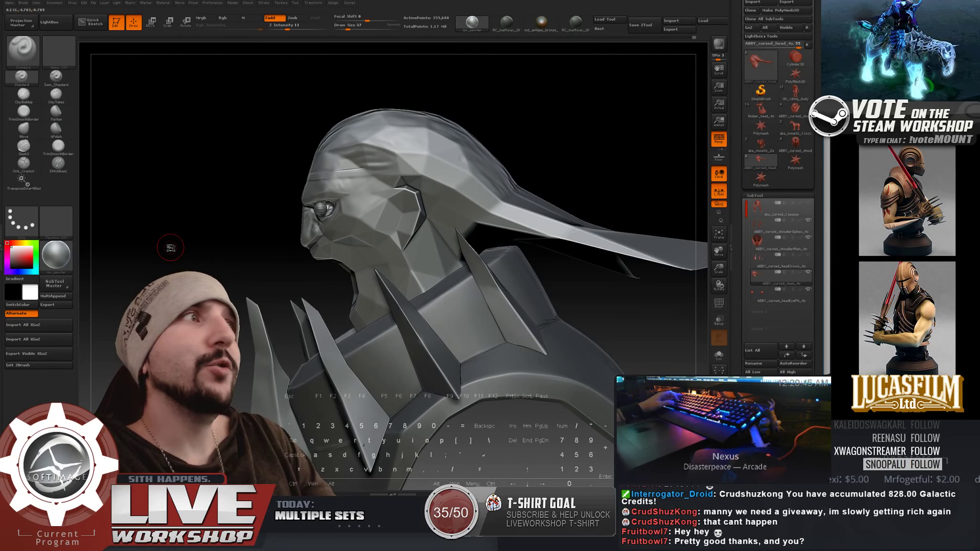
left_click_drag(171, 244, 367, 158)
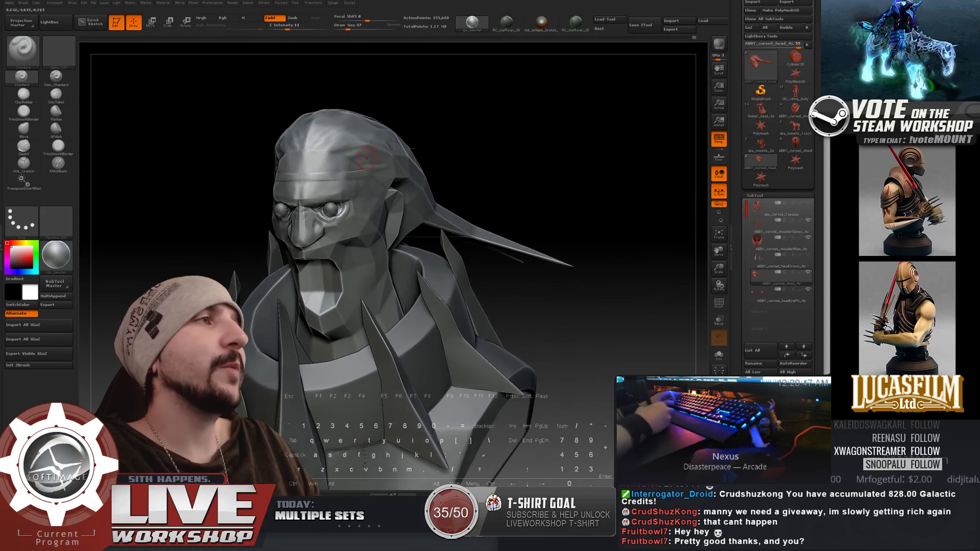
left_click_drag(551, 143, 593, 161)
mouse_move(146, 219)
left_mouse_down("alt")
mouse_move(126, 231)
mouse_move(136, 173)
mouse_move(119, 174)
left_mouse_up("alt")
key("s")
left_click_drag(255, 170, 279, 159)
key("s")
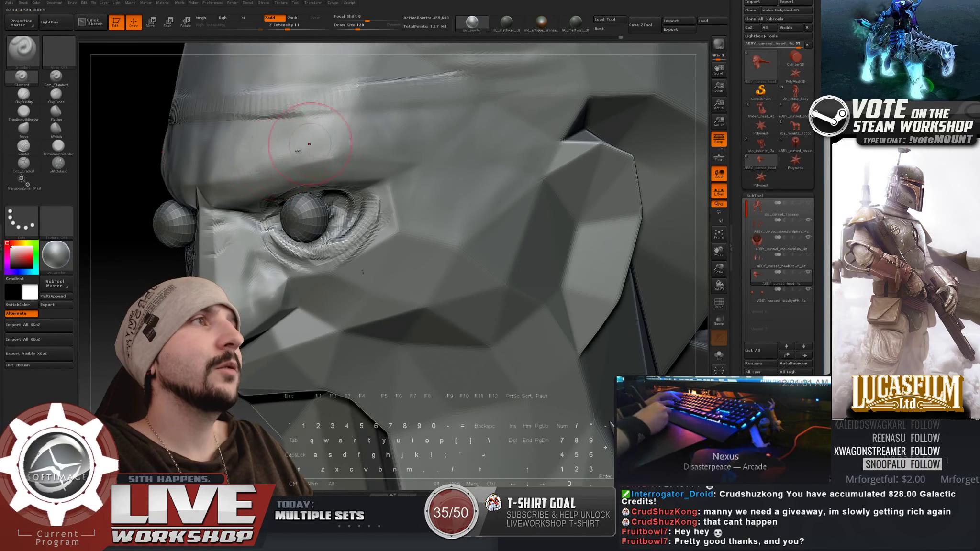
mouse_move(293, 152)
left_mouse_down()
mouse_move(278, 160)
mouse_move(315, 125)
mouse_move(300, 149)
left_mouse_up()
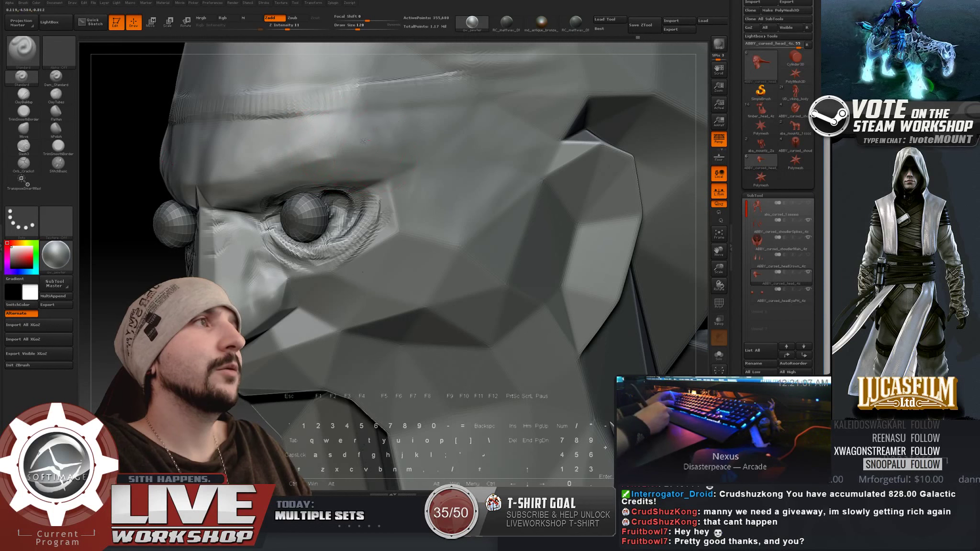
key("shift")
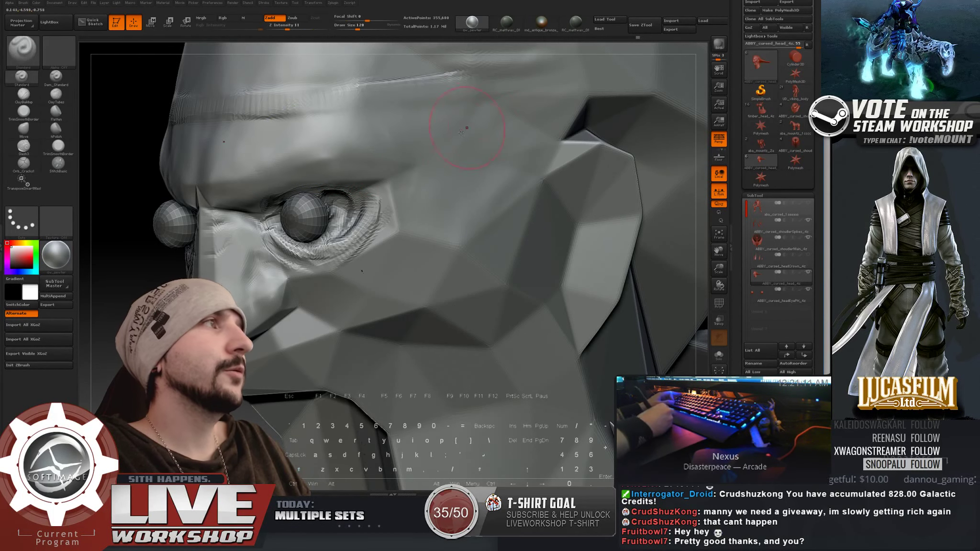
Step: Build up fine hair strands on the temple in front of the ear with a reduced ClayBuildup brush
left_click(23, 95)
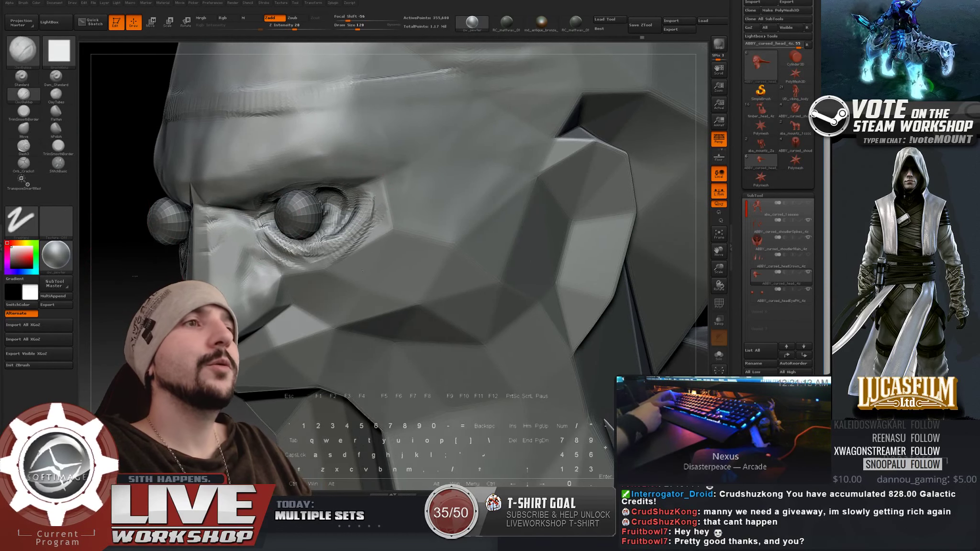
mouse_move(158, 277)
left_mouse_down()
mouse_move(142, 243)
mouse_move(230, 214)
mouse_move(247, 223)
mouse_move(179, 204)
mouse_move(203, 197)
left_mouse_up()
key("[")
key("[")
key("[")
key("[")
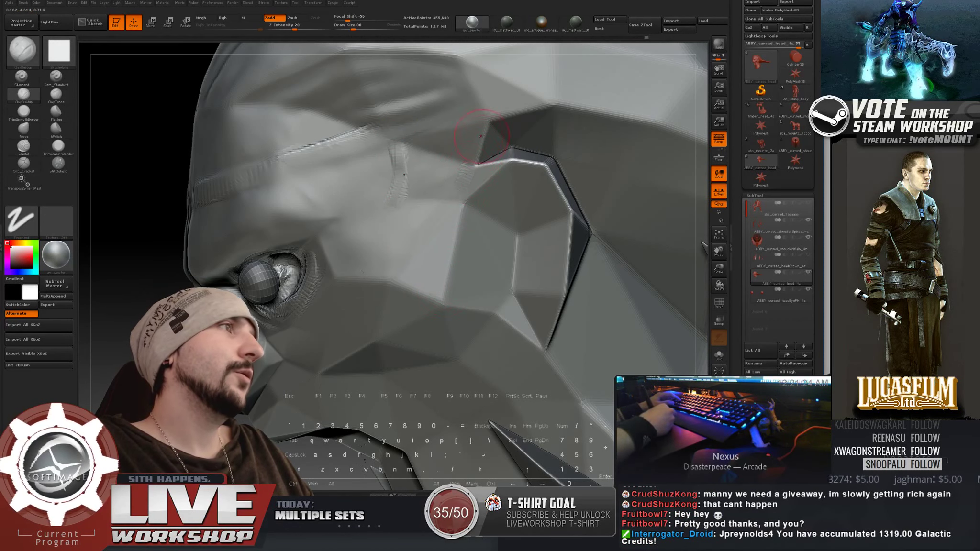
key("]")
left_click_drag(472, 138, 457, 184)
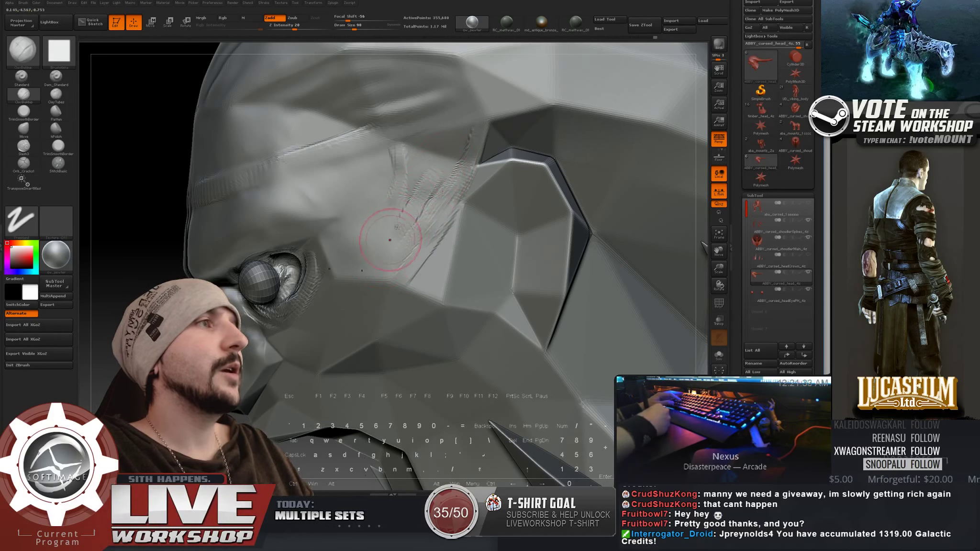
Step: Extend the hair strands across the temple and along the hairline above the headband with varied brush sizes
key("bracketright")
mouse_move(410, 188)
left_mouse_down()
mouse_move(427, 173)
mouse_move(407, 194)
mouse_move(412, 158)
mouse_move(407, 180)
mouse_move(426, 150)
left_mouse_up()
key("s")
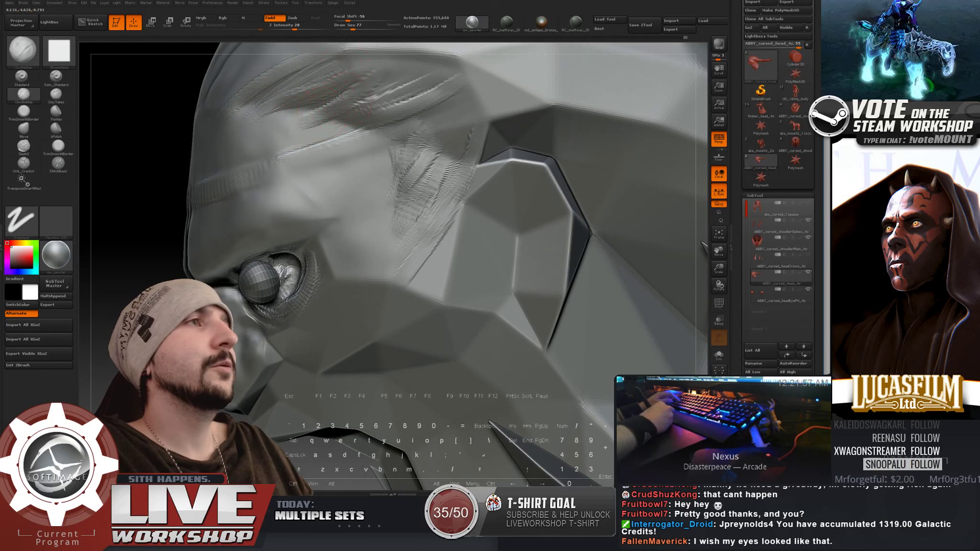
Step: Add swept-back hair strands above the centre of the forehead and check the hairline on the whole bust
left_click_drag(158, 143, 239, 211, "alt")
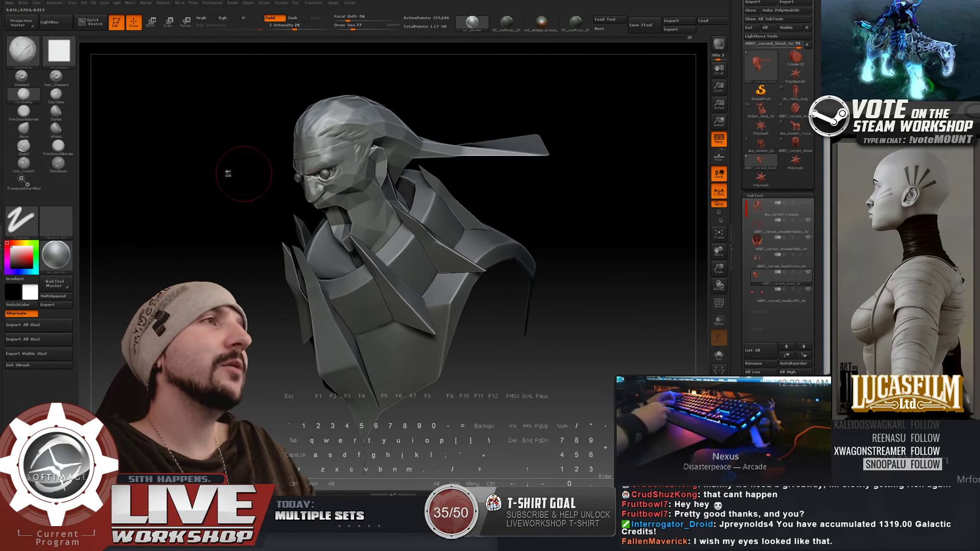
left_click_drag(225, 173, 207, 259, "alt")
left_click_drag(134, 143, 184, 187)
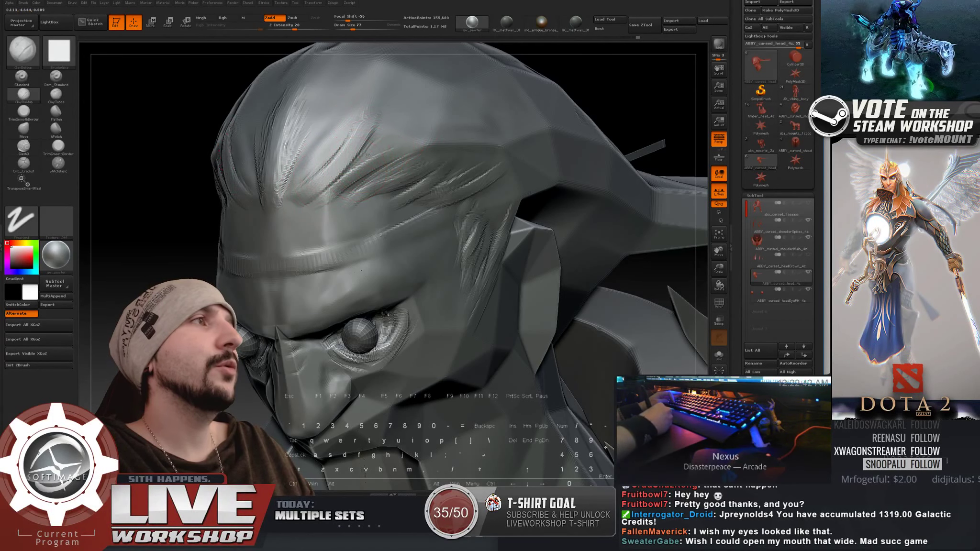
key("f")
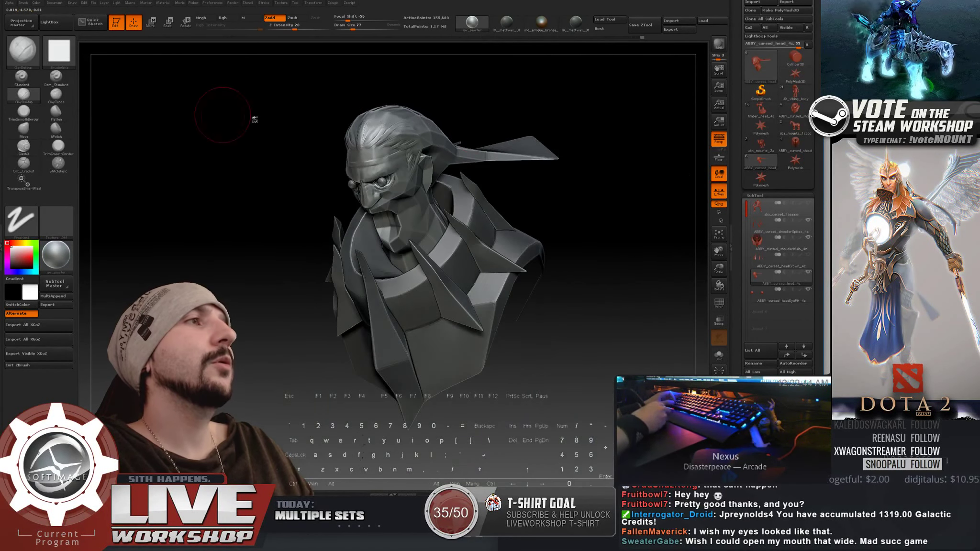
mouse_move(254, 119)
left_mouse_down()
mouse_move(628, 195)
mouse_move(570, 192)
mouse_move(626, 198)
mouse_move(586, 197)
left_mouse_up()
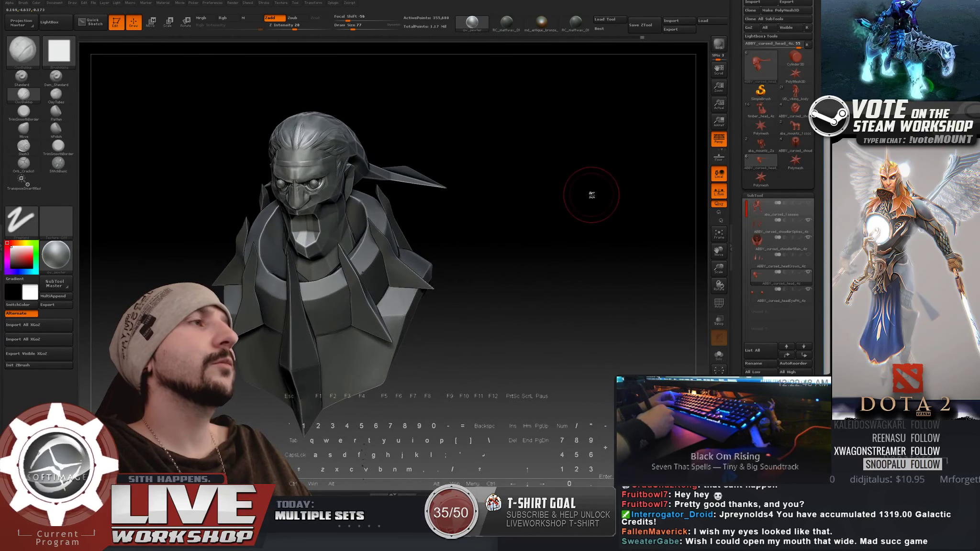
Step: Select the eyeball subtool and move it to the first place in the subtool list
left_click(777, 283)
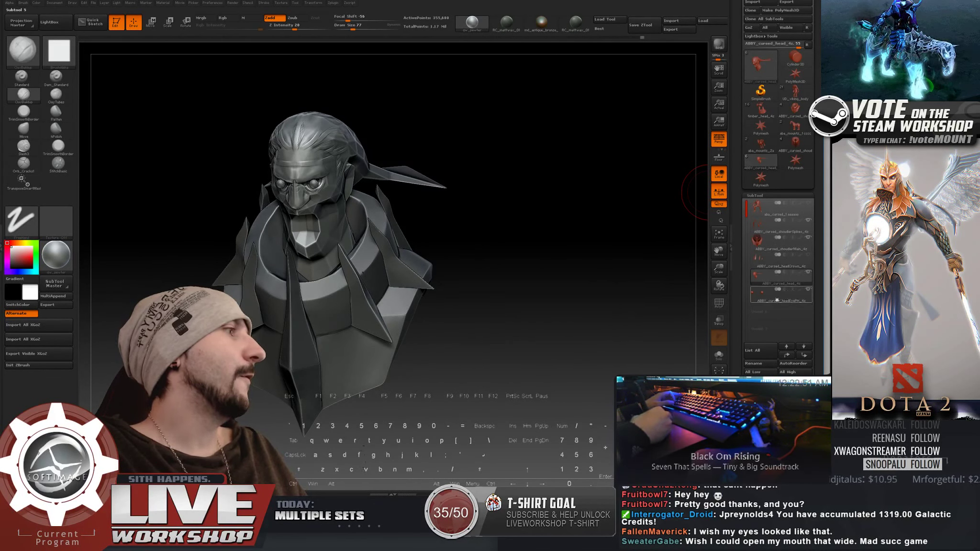
left_click(776, 300)
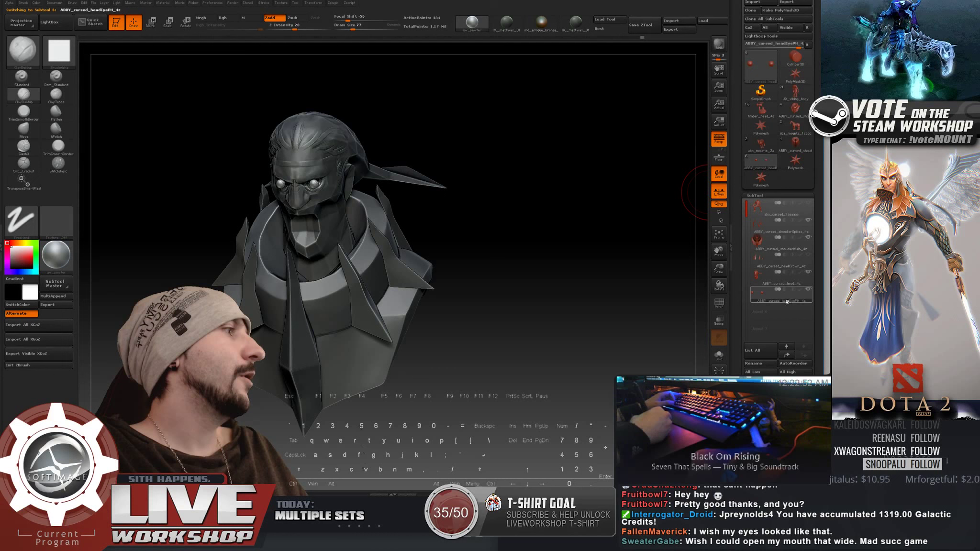
left_click(788, 356)
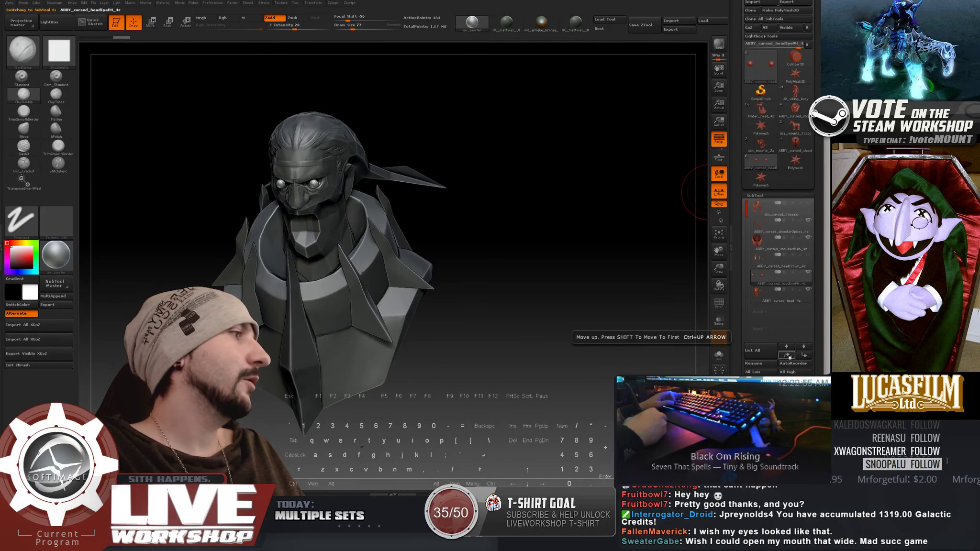
left_click(788, 355)
left_click(787, 356)
mouse_move(771, 274)
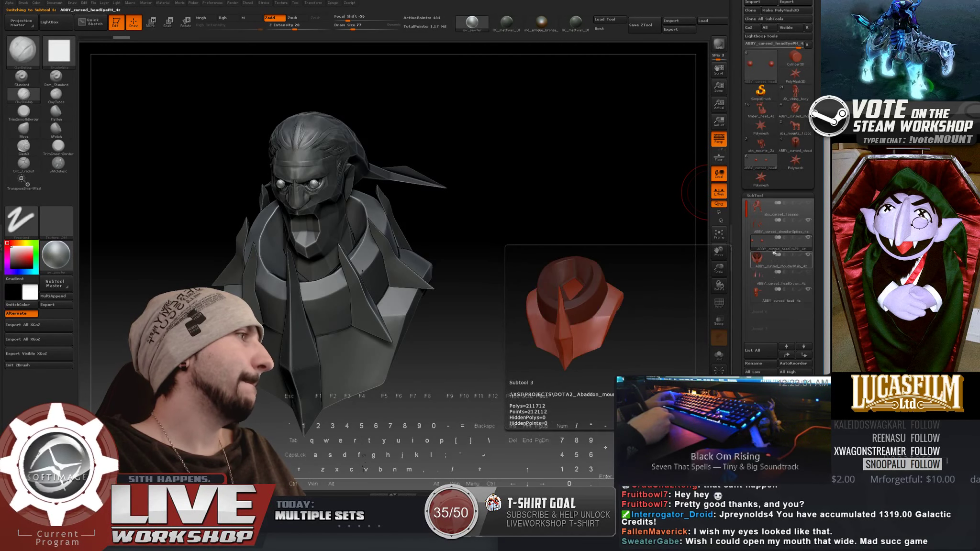
mouse_move(776, 246)
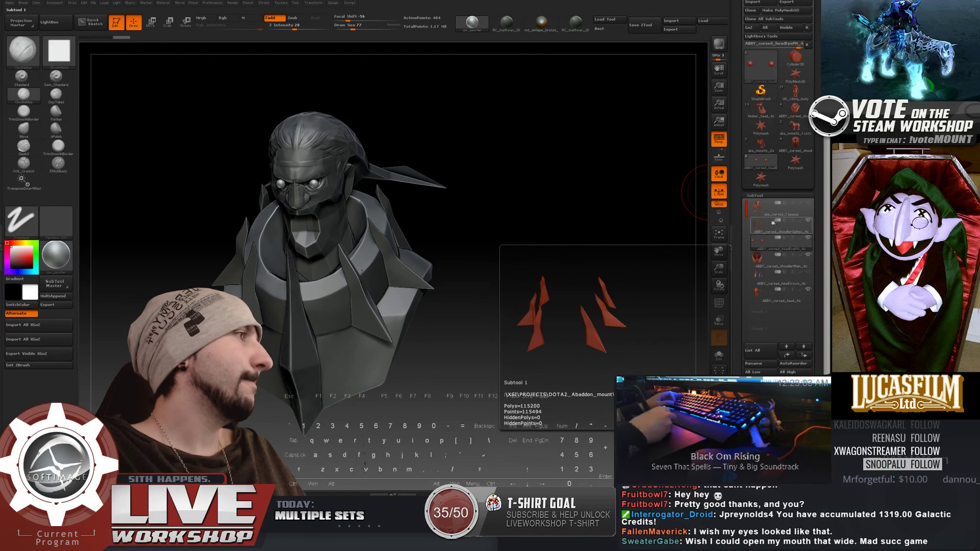
left_click(780, 364)
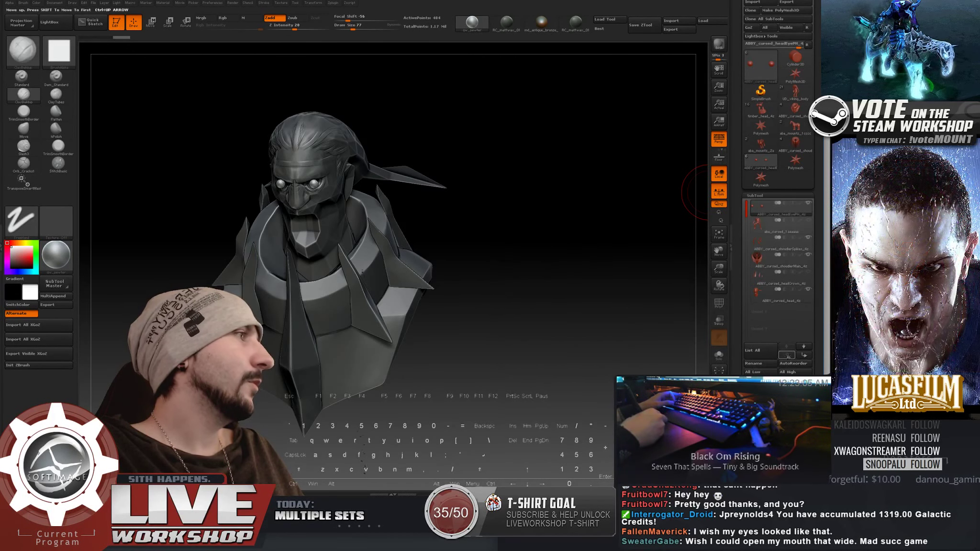
Step: Make the cursed head the active subtool and hide the eyeballs to expose the eye sockets
mouse_move(813, 294)
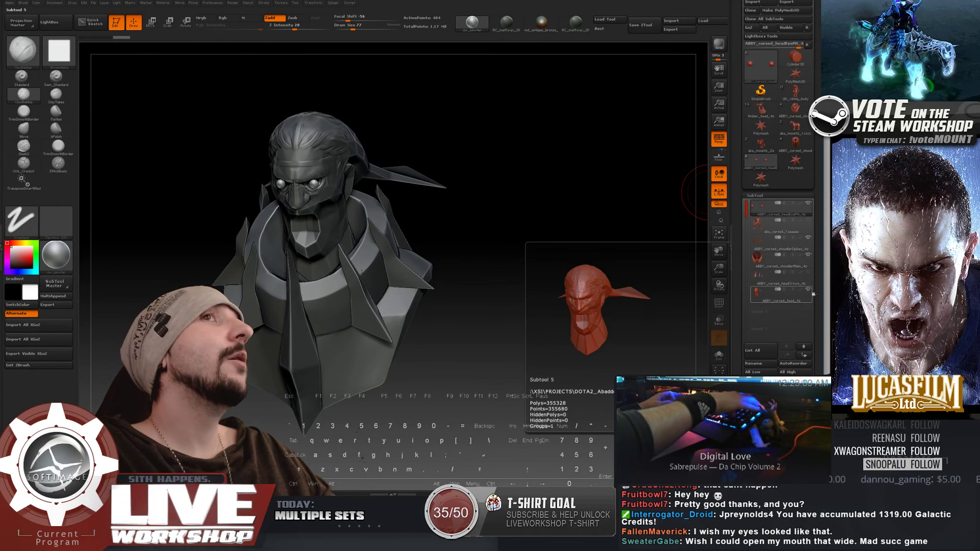
left_click(782, 293)
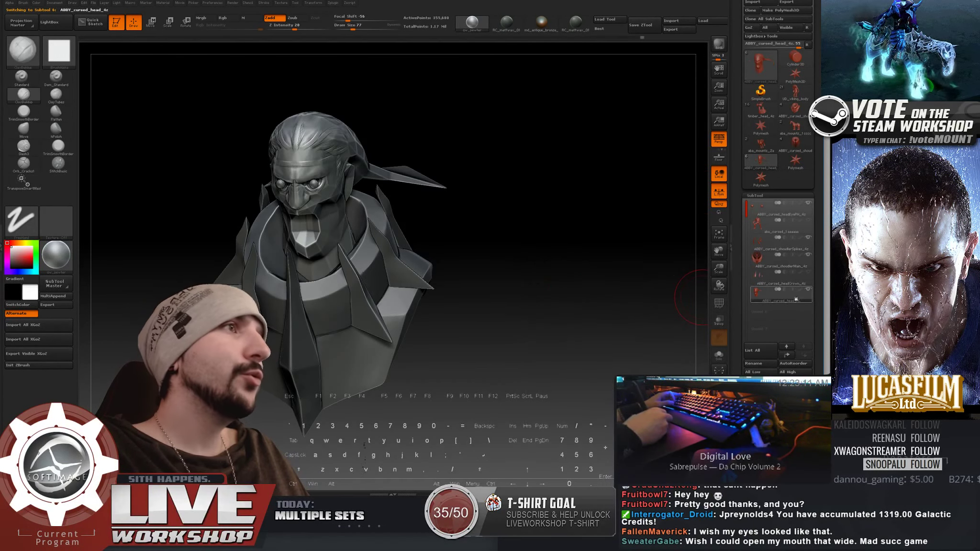
left_click_drag(536, 218, 632, 228)
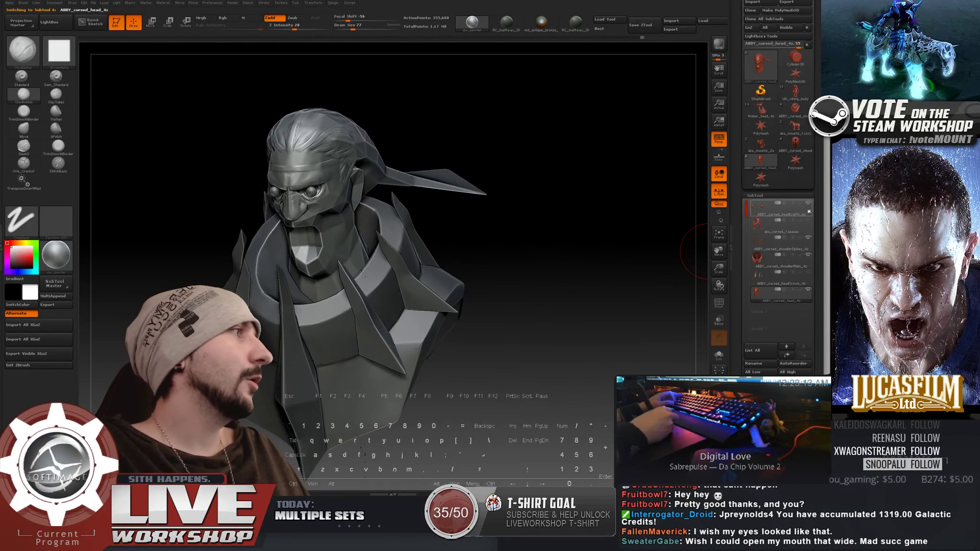
mouse_move(553, 212)
left_mouse_down("alt")
mouse_move(554, 259)
mouse_move(569, 234)
left_mouse_up("alt")
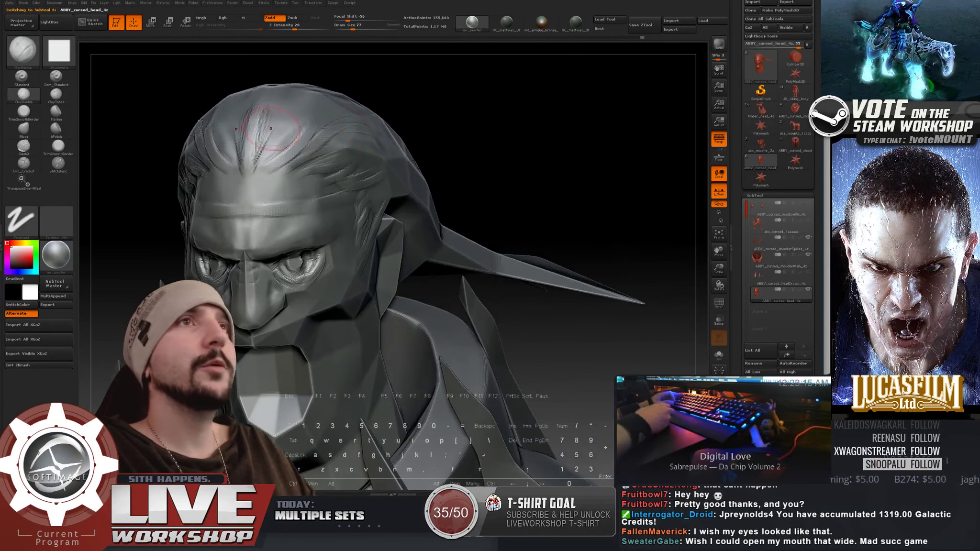
Step: Build up the surface inside the eye sockets with a resized ClayBuildup brush
left_click_drag(536, 103, 524, 138)
key("s")
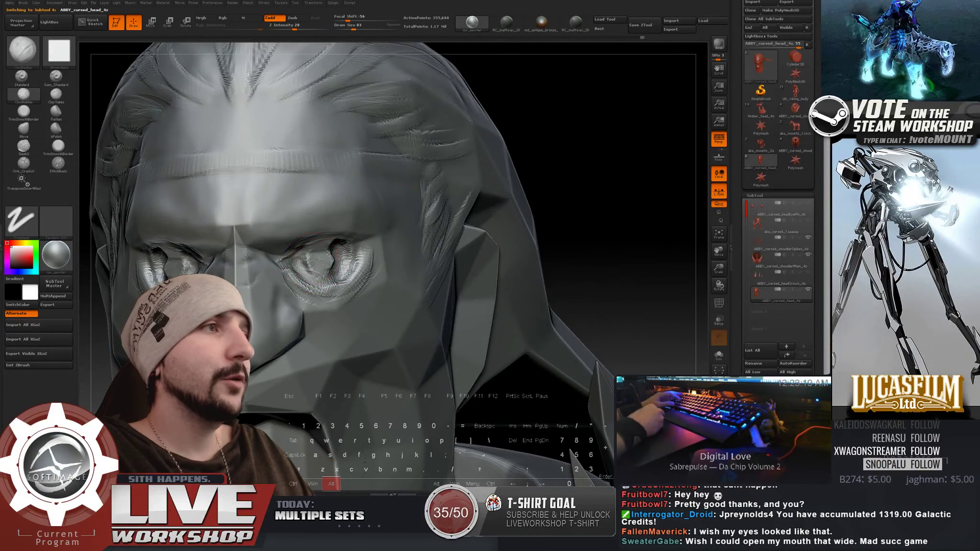
right_click_drag(434, 214, 309, 264)
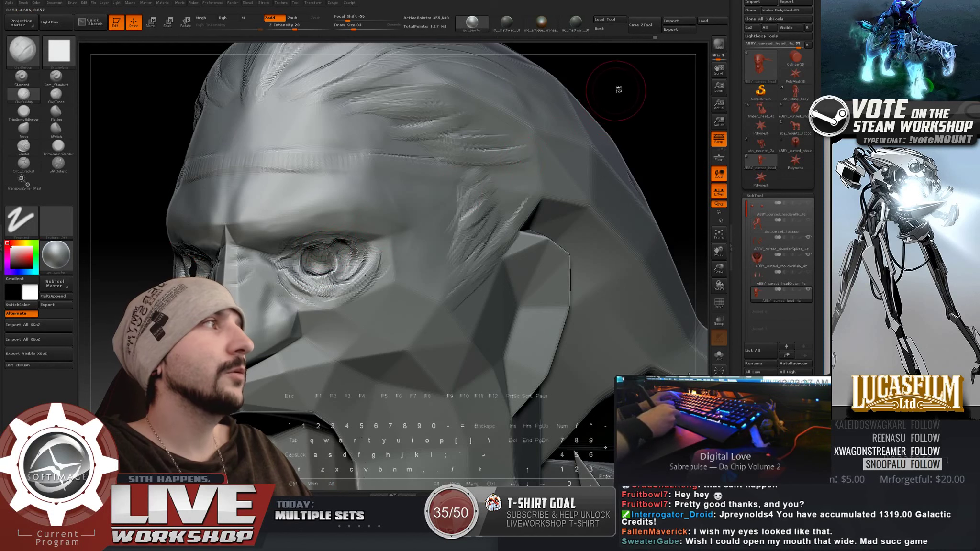
left_click_drag(619, 89, 663, 91)
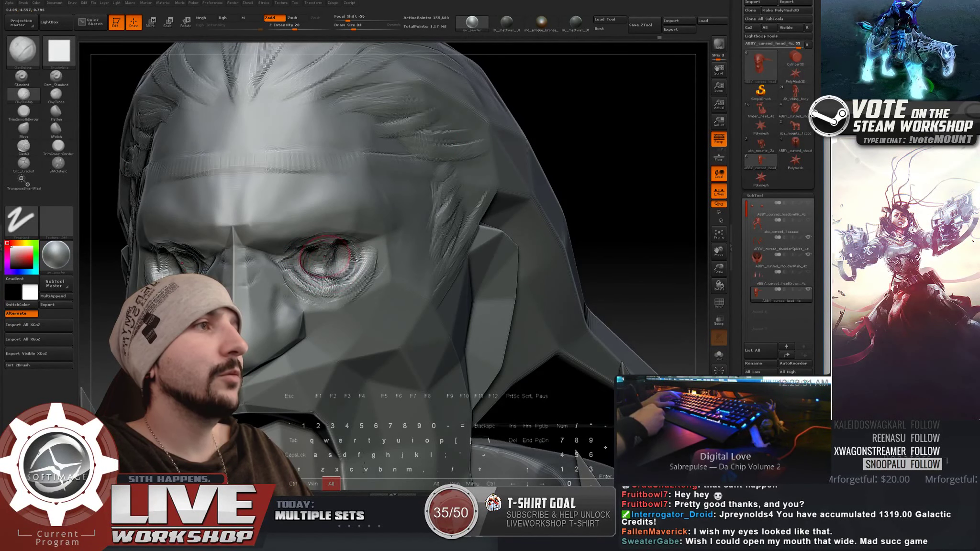
right_click_drag(331, 241, 314, 247)
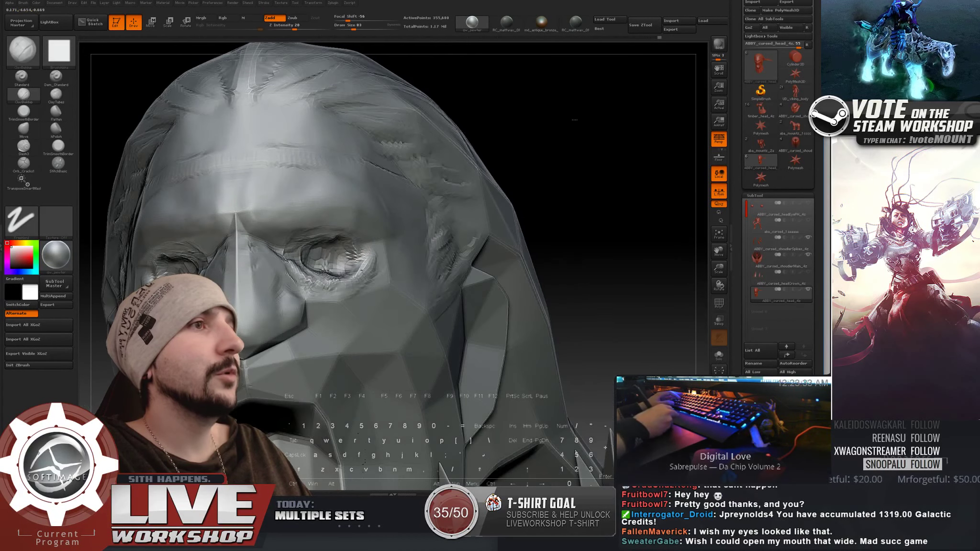
Step: Sculpt the upper eyelid fold and the inner eye corner below the brow with varied brush sizes
key("s")
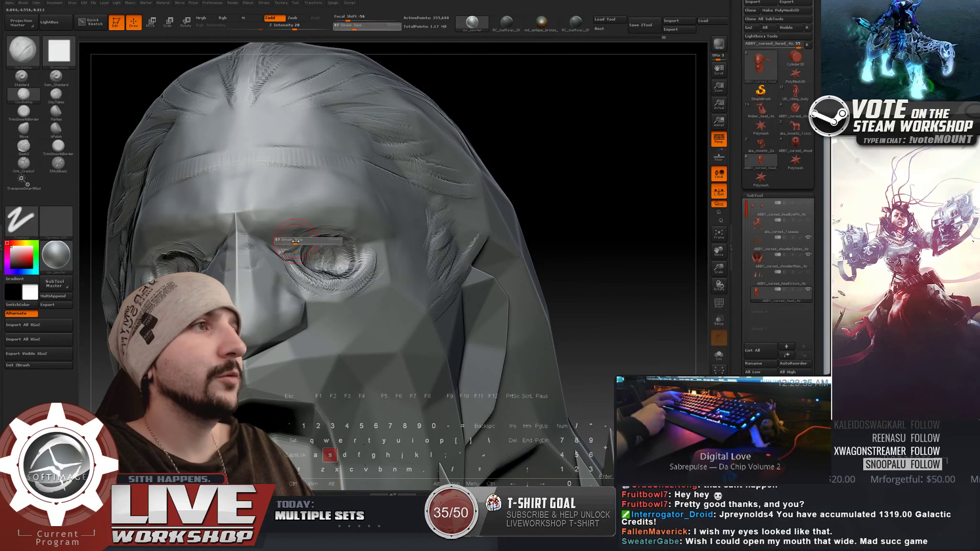
left_click(299, 244)
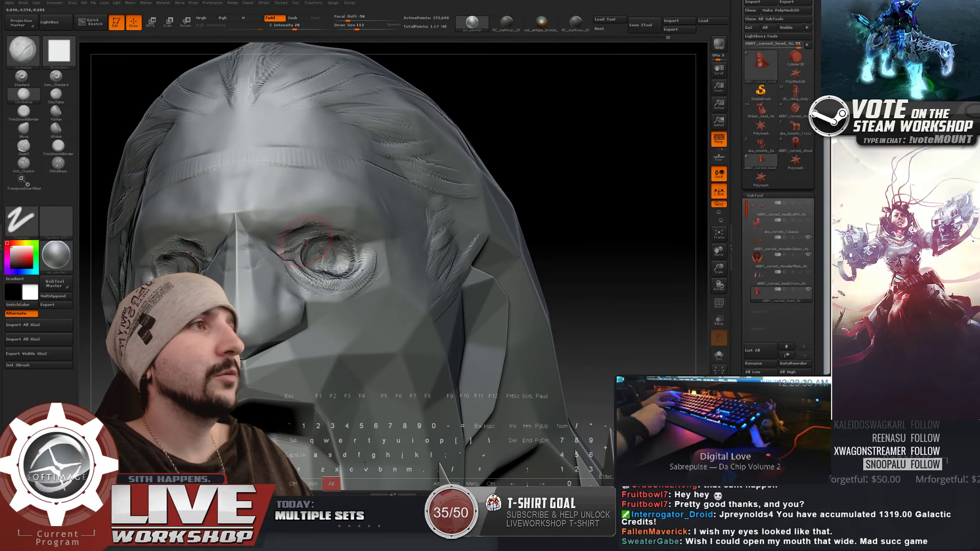
mouse_move(362, 271)
right_mouse_down()
mouse_move(355, 240)
mouse_move(309, 239)
right_mouse_up()
right_click_drag(216, 205, 225, 212)
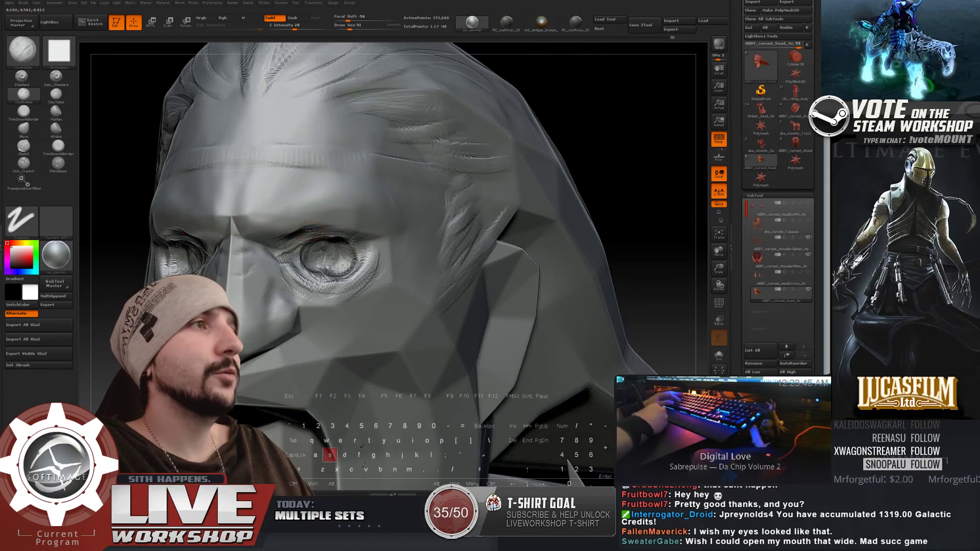
mouse_move(628, 110)
right_mouse_down()
mouse_move(595, 115)
mouse_move(617, 138)
mouse_move(565, 168)
mouse_move(660, 115)
right_mouse_up()
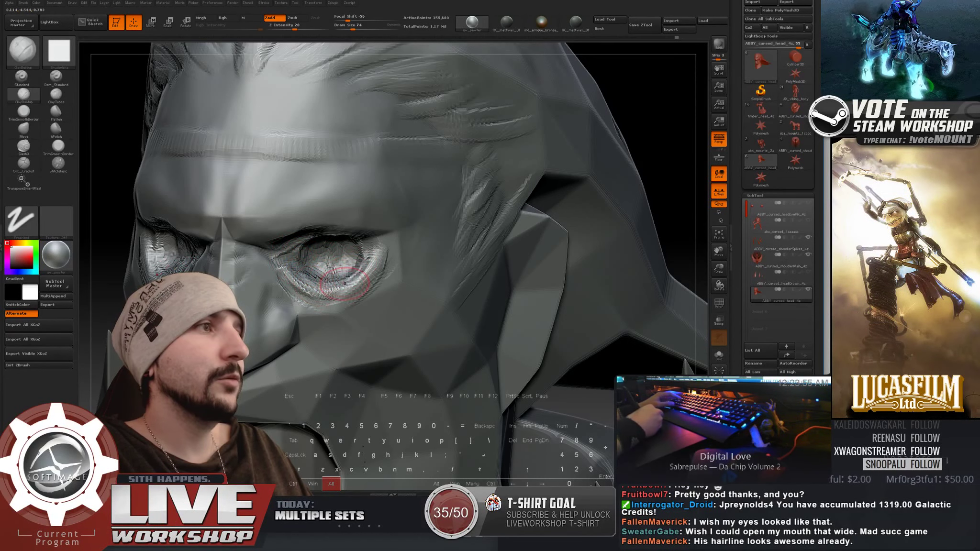
Step: Add wrinkled folds and a bag below the outer half of the eye with varied brush sizes
key("s")
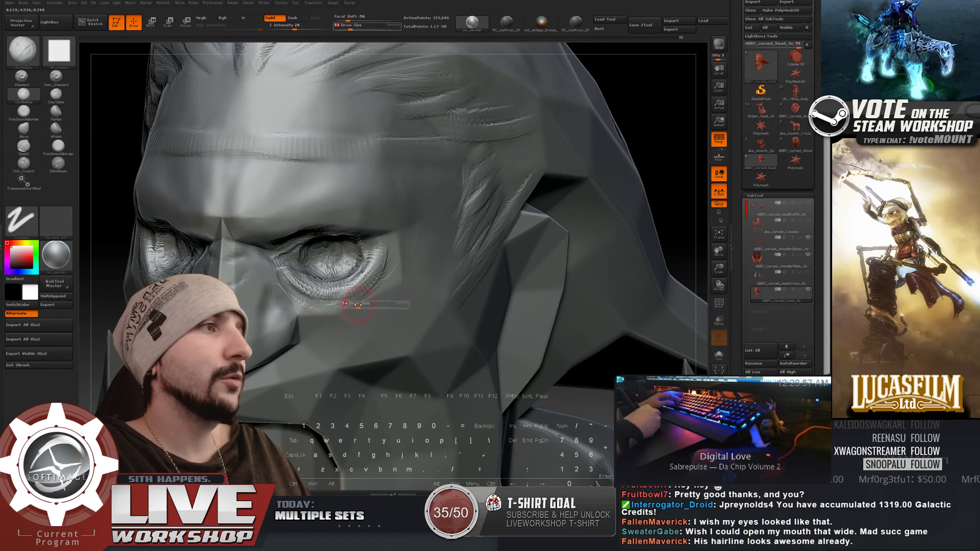
key("s")
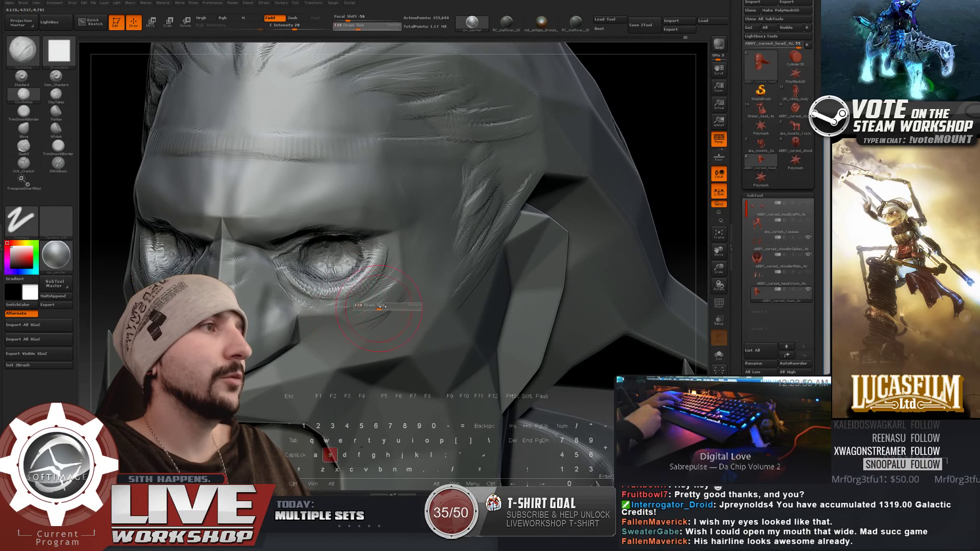
left_click(385, 308)
mouse_move(406, 277)
left_mouse_down()
mouse_move(374, 310)
mouse_move(386, 308)
mouse_move(379, 320)
left_mouse_up()
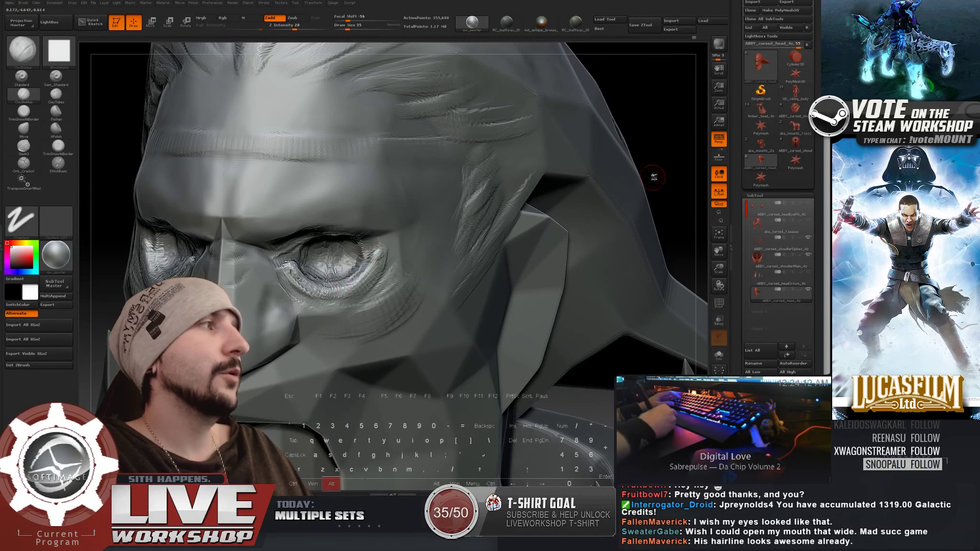
Step: Check the bust in profile, then build up and smooth the tip of the nose with a larger brush
left_click_drag(652, 175, 532, 165, "alt")
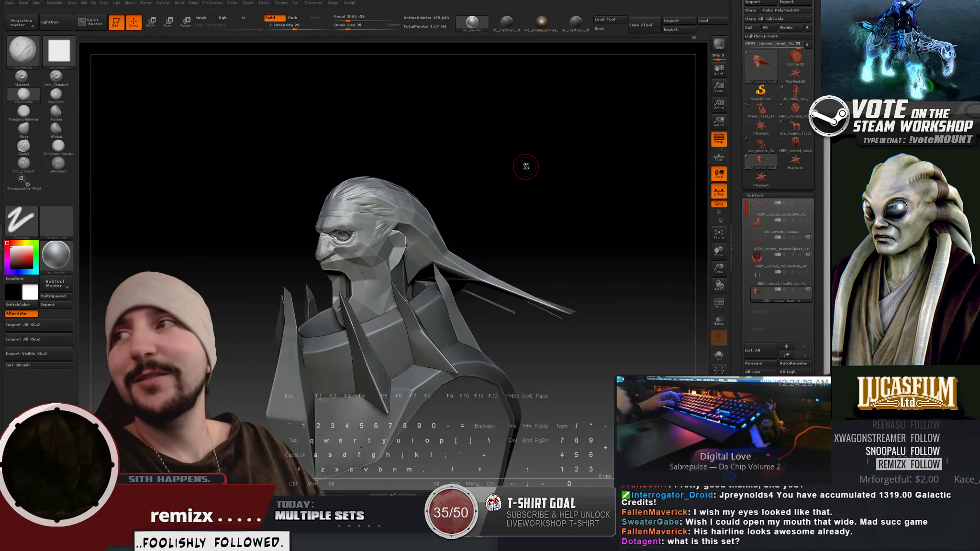
left_click_drag(573, 162, 546, 89, "alt")
key("bracketright")
key("bracketright")
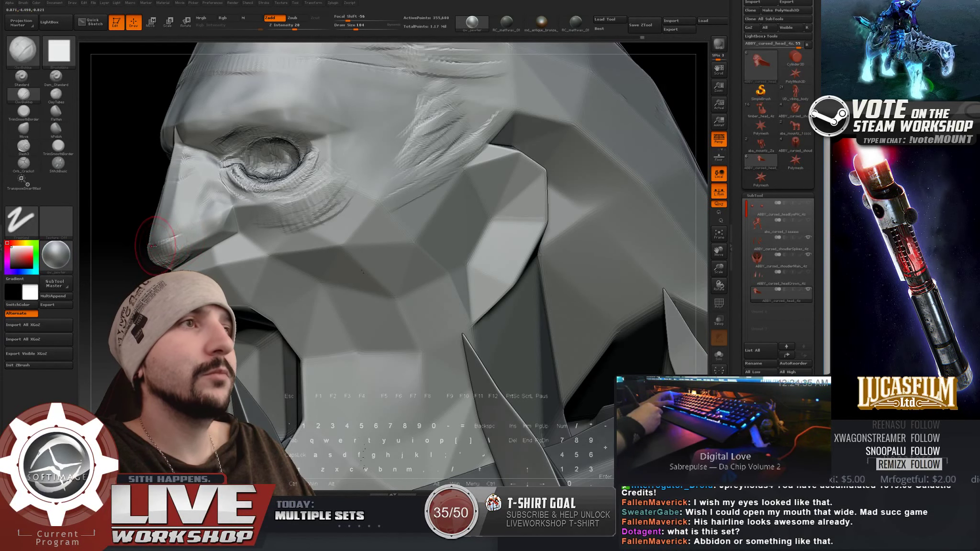
left_click_drag(168, 238, 175, 242)
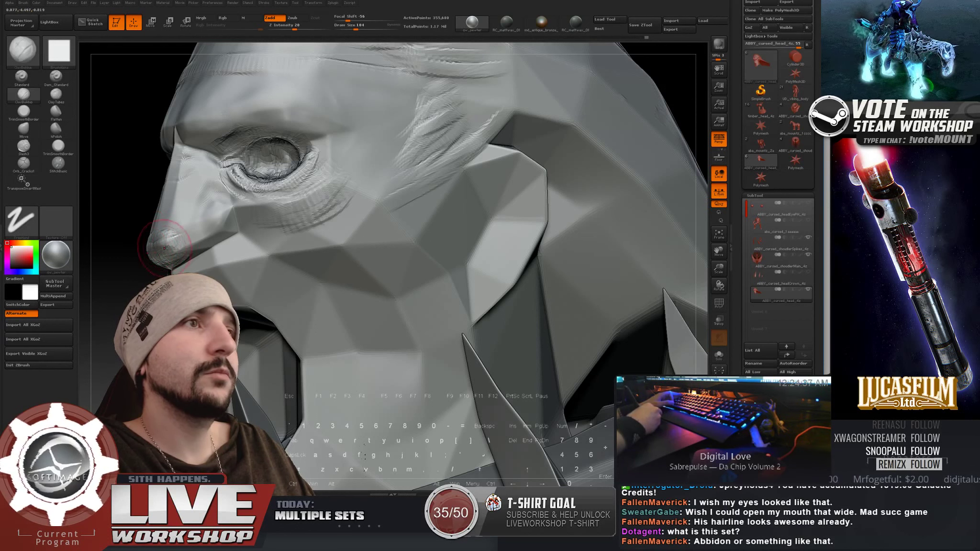
key("shift")
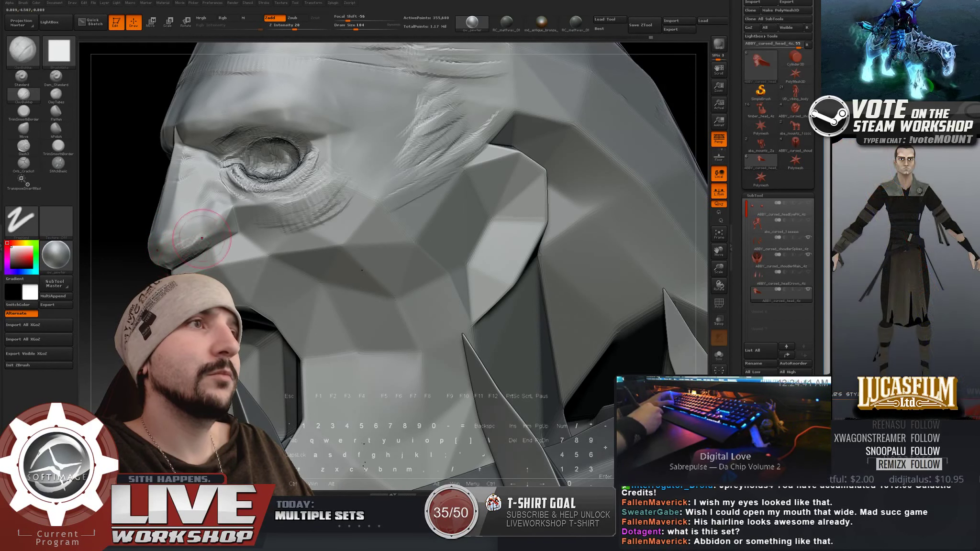
key("shift")
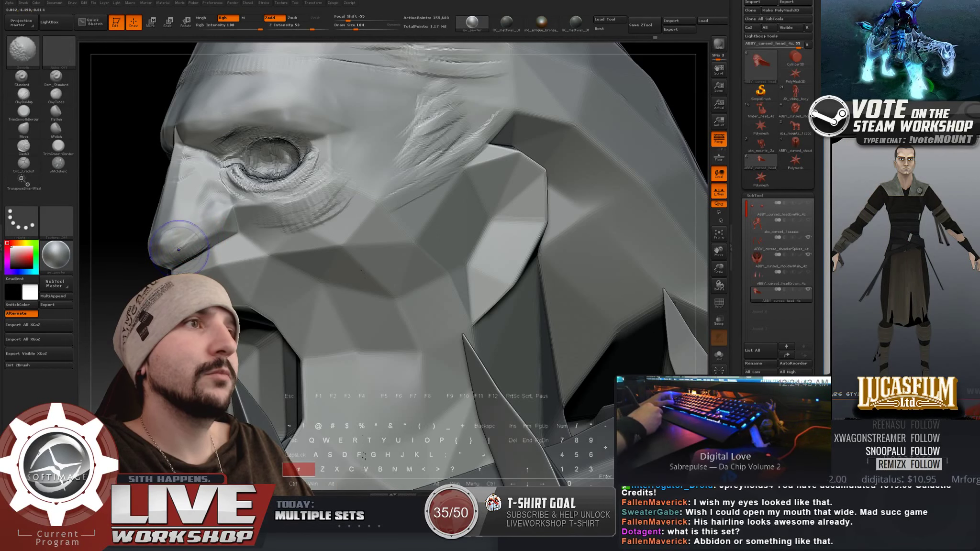
Step: Build up the bridge of the nose between the eyes with a resized ClayBuildup brush
left_click_drag(134, 187, 218, 198)
left_click_drag(625, 115, 617, 112)
key("s")
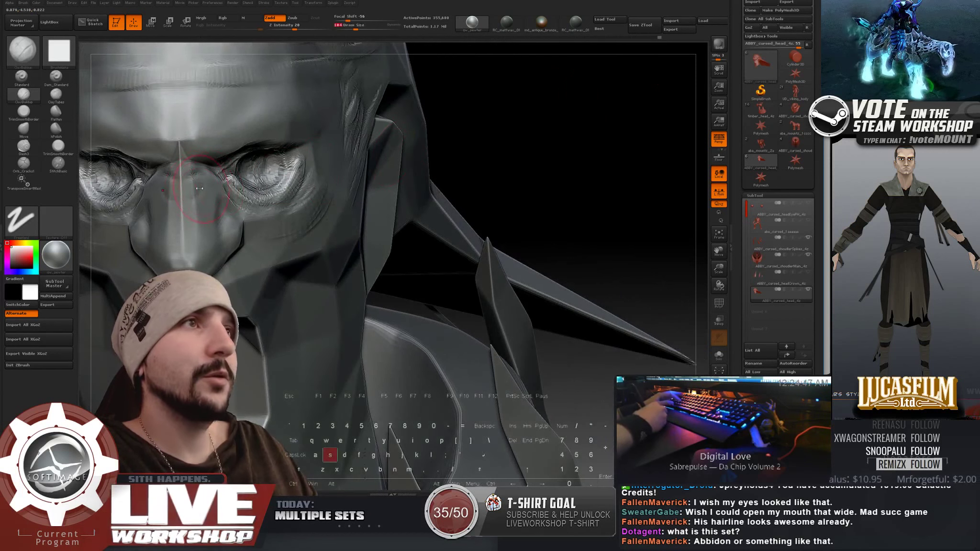
left_click_drag(193, 177, 187, 178)
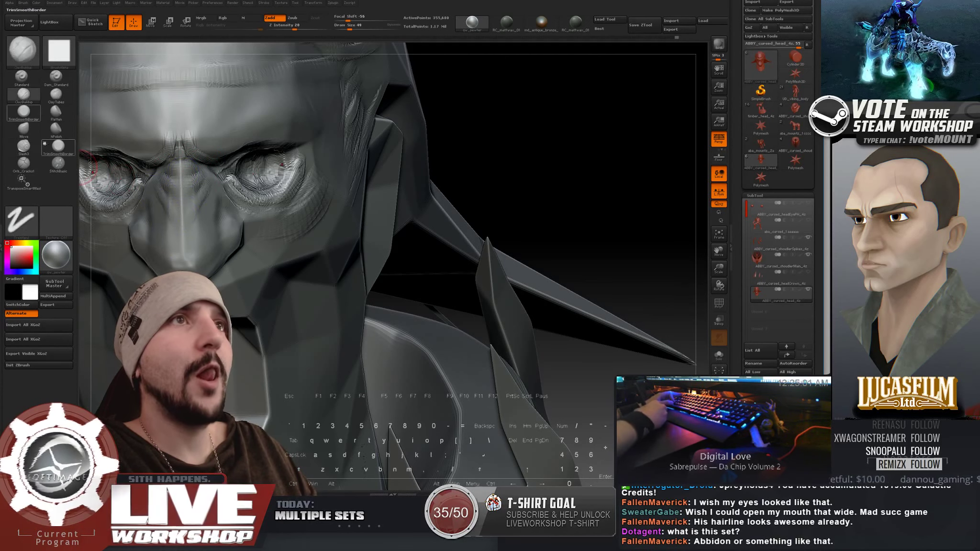
Step: Flatten the central ridge of the nose from the bridge to the tip with a resized planar brush
left_click(56, 112)
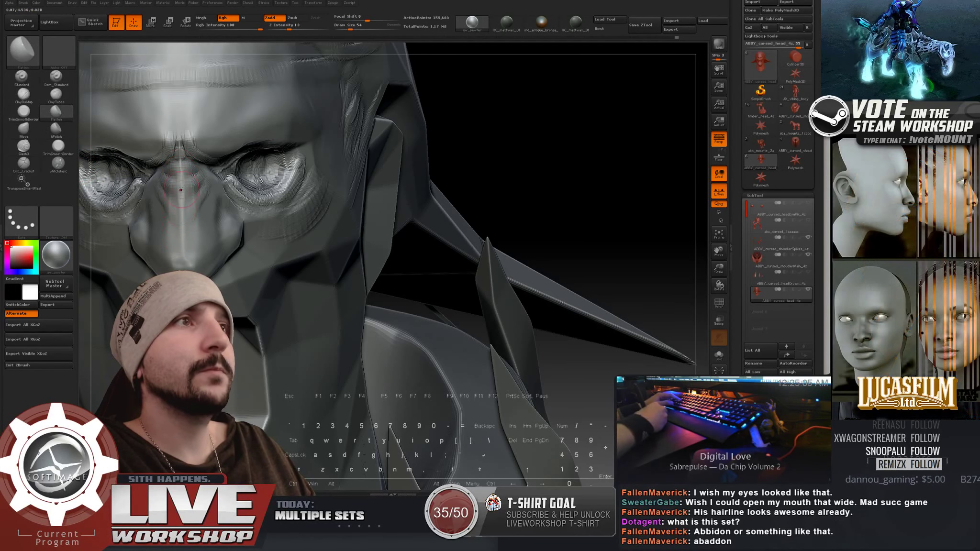
key("s")
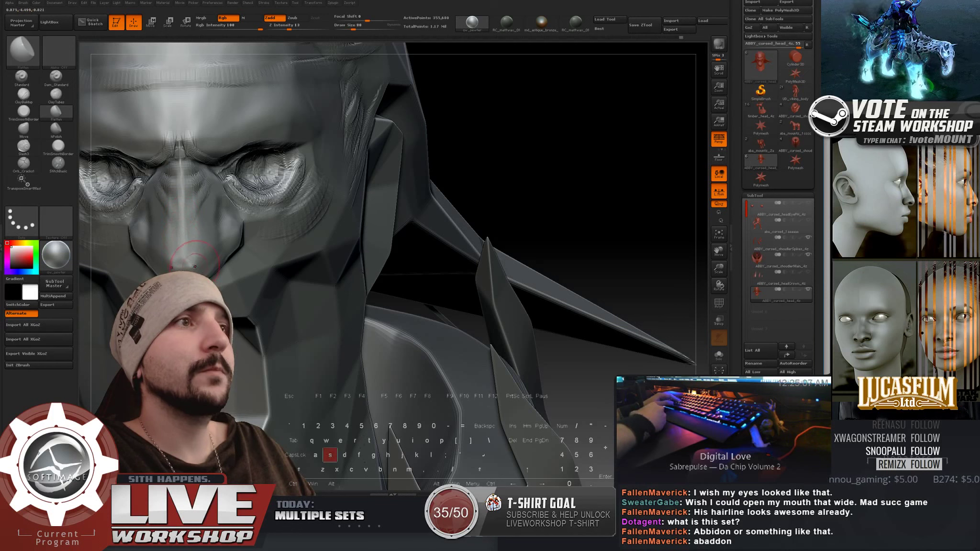
left_click_drag(191, 258, 193, 264)
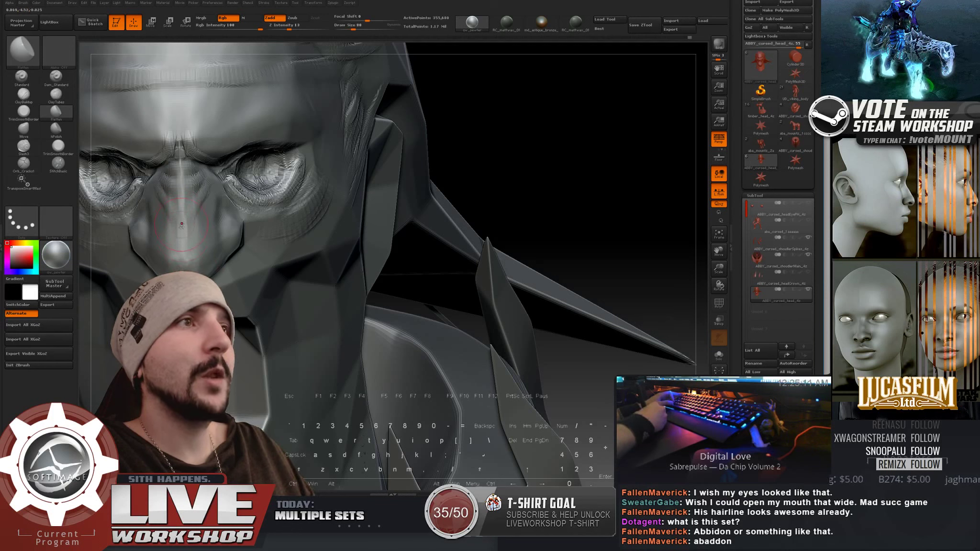
Step: Shape the side of the nose below the inner eye corner with the Standard brush
left_click(22, 78)
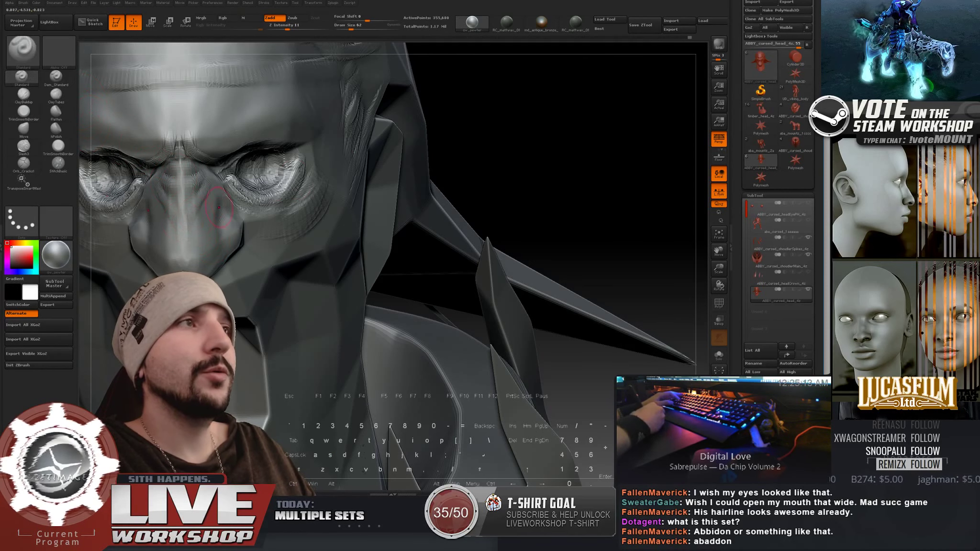
right_click_drag(218, 207, 188, 223)
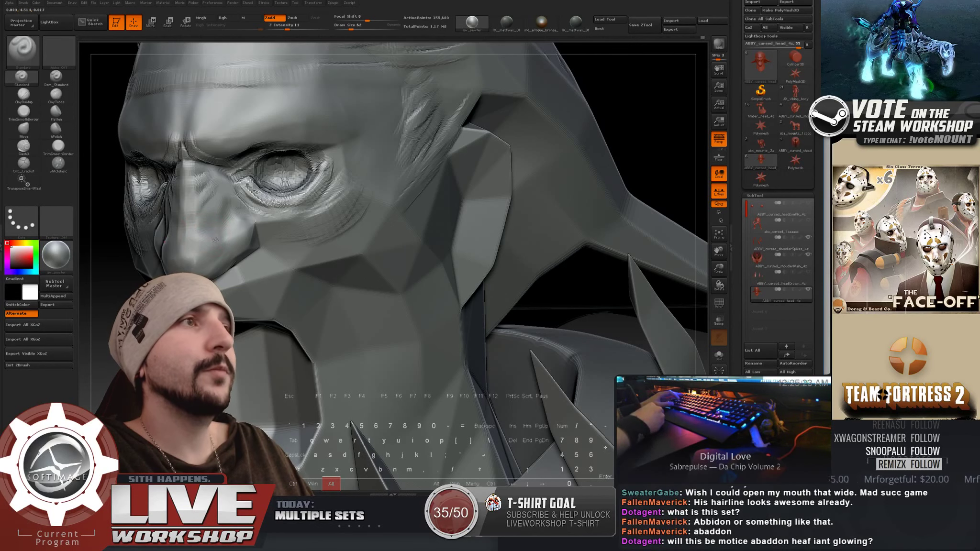
key("f")
left_click_drag(482, 156, 596, 259)
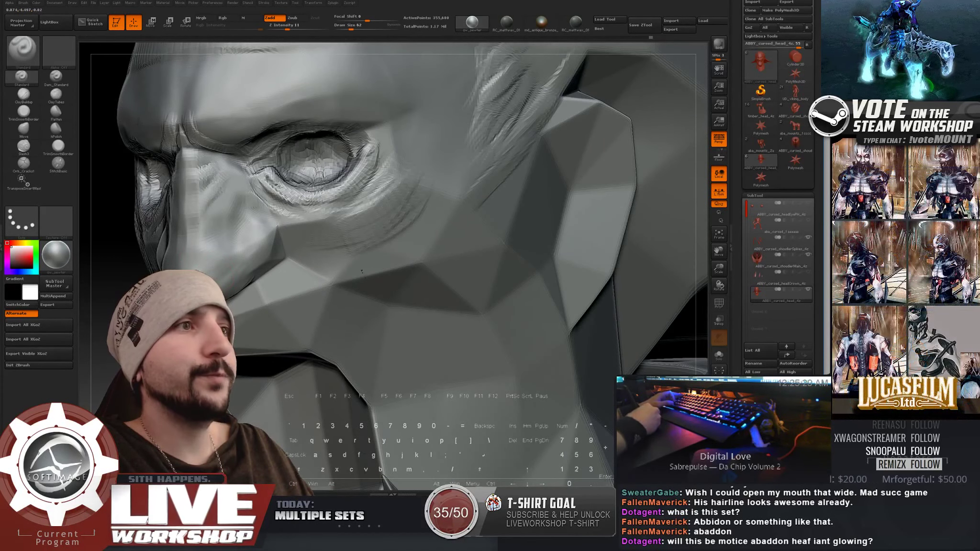
right_click_drag(362, 271, 364, 450)
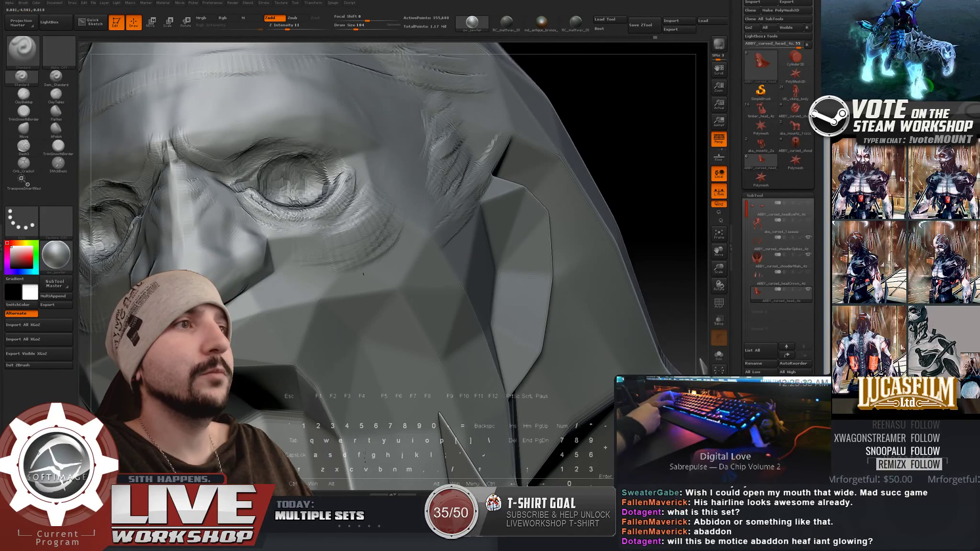
key("shift")
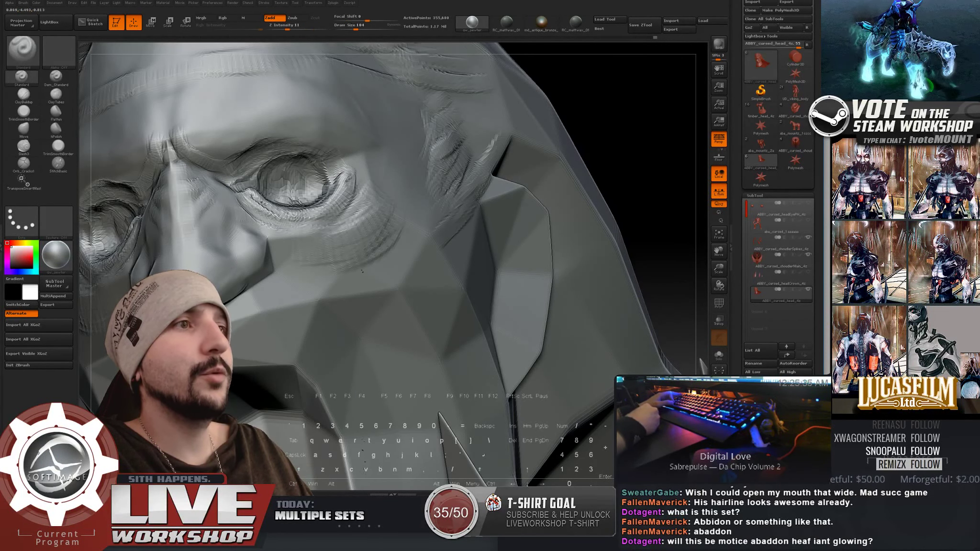
Step: Refine the wing and underside of the nose from low and side angles with the Standard brush
left_click_drag(622, 118, 622, 81)
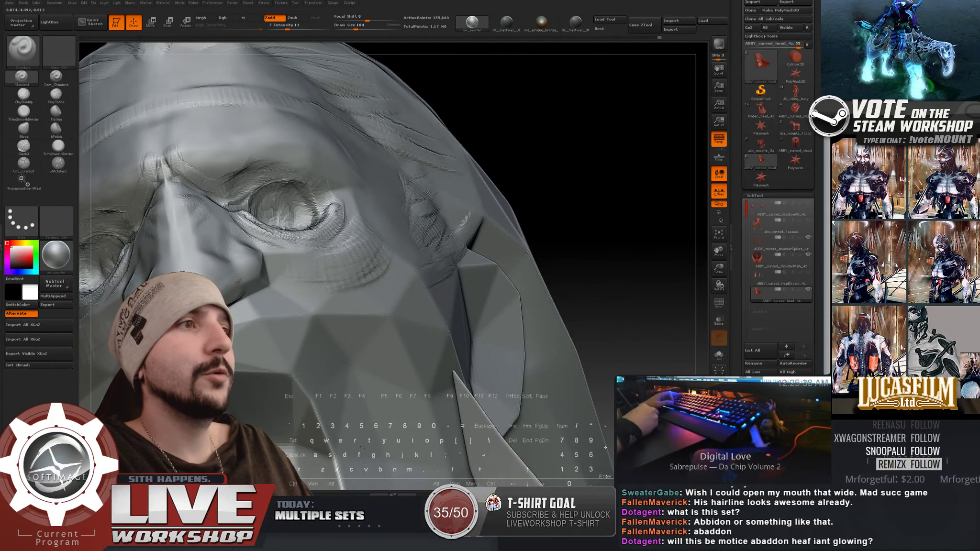
right_click_drag(266, 264, 242, 289)
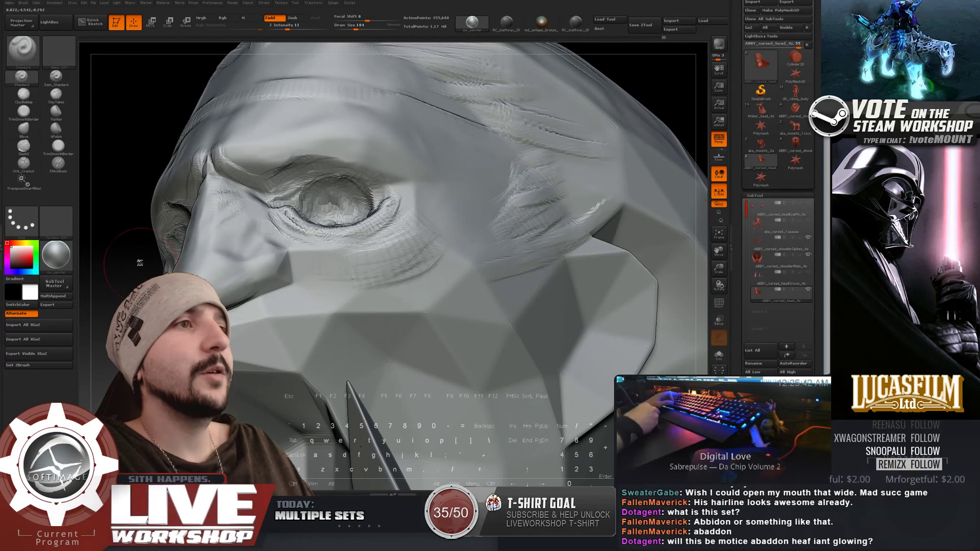
mouse_move(140, 263)
left_mouse_down()
mouse_move(123, 289)
mouse_move(139, 232)
left_mouse_up()
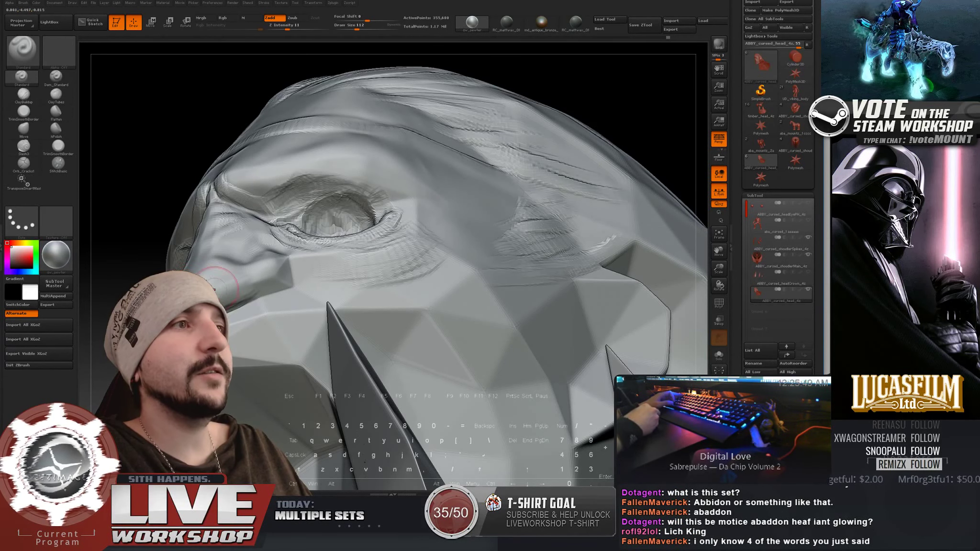
left_click_drag(155, 339, 234, 335)
left_click_drag(440, 280, 421, 268)
left_click_drag(654, 80, 418, 186)
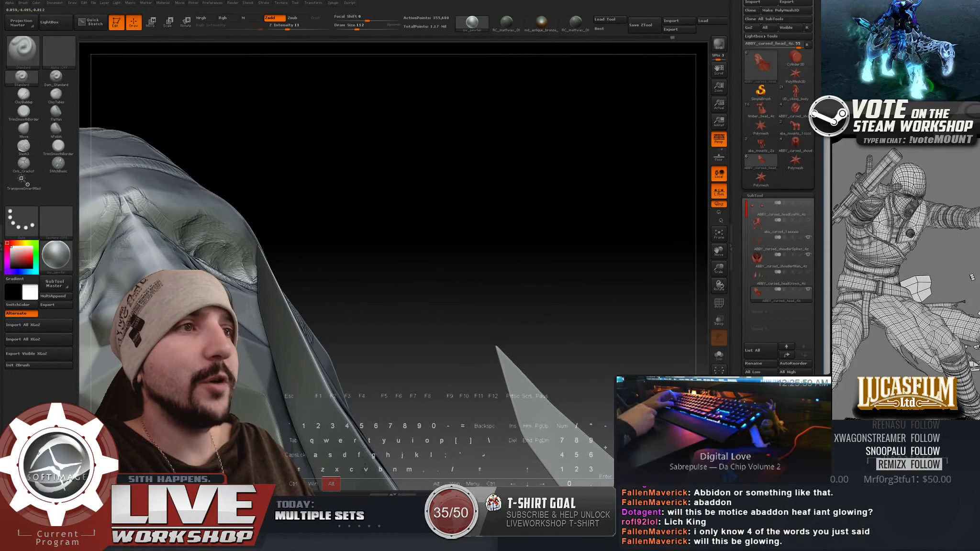
left_click_drag(303, 268, 362, 271, "alt")
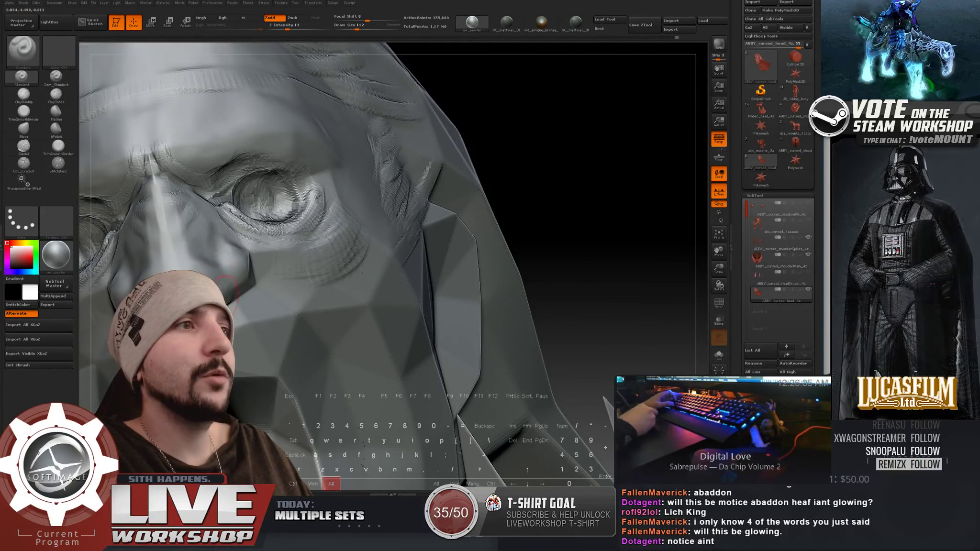
left_click_drag(530, 182, 372, 233)
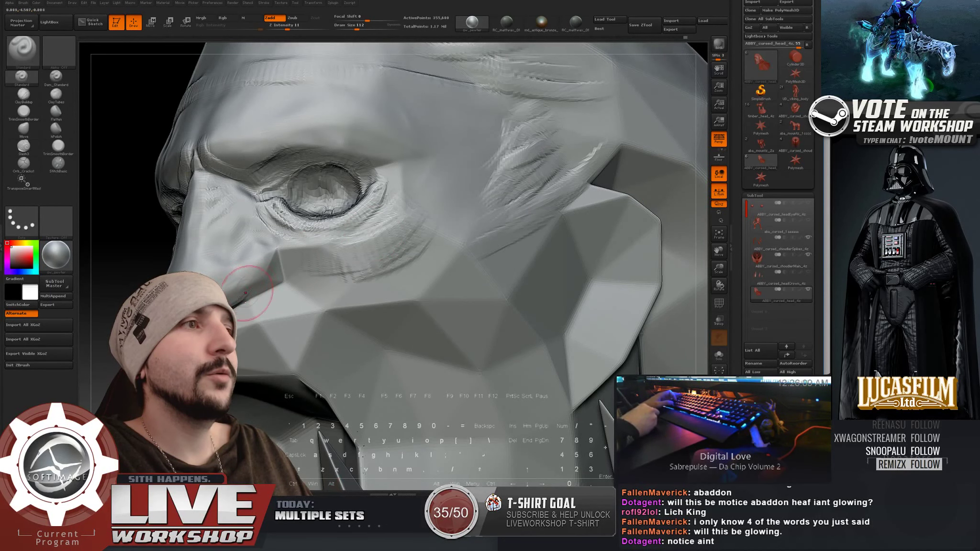
left_click_drag(143, 215, 134, 186)
Step: Carve the nostril with the ClayBuildup brush, then build up the nostril wing and the start of the cheek fold beside it
left_click(25, 98)
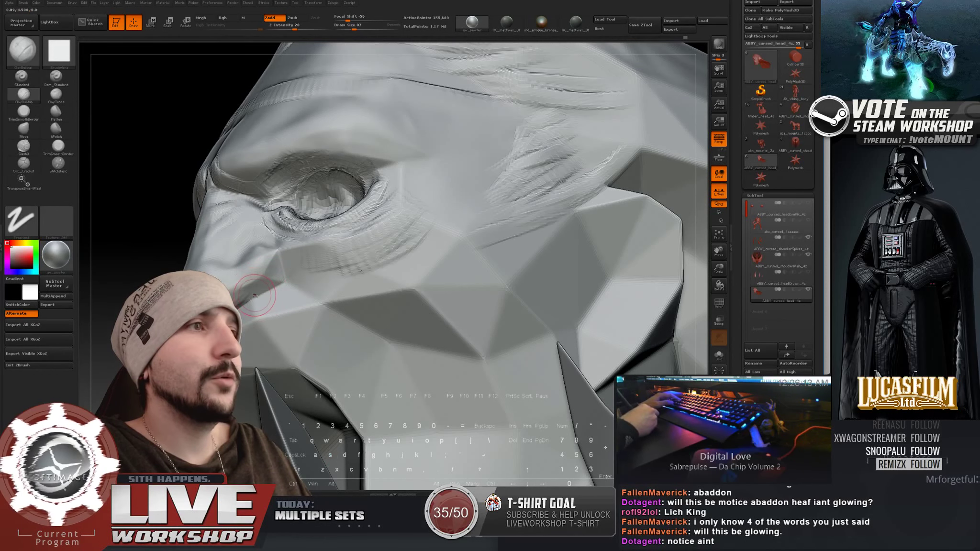
left_click_drag(255, 295, 250, 298, "alt")
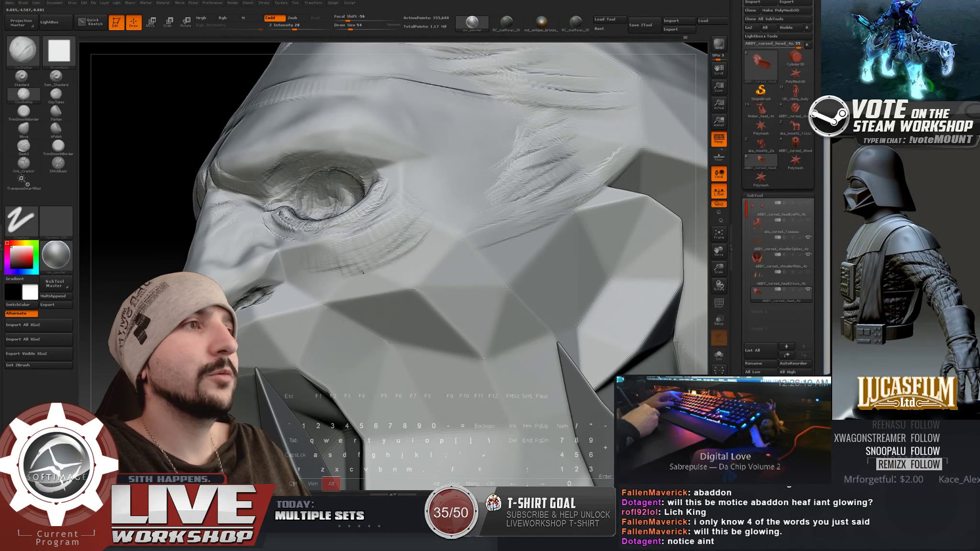
key("s")
left_click_drag(260, 276, 263, 275)
mouse_move(272, 271)
left_mouse_down()
mouse_move(261, 272)
mouse_move(304, 263)
mouse_move(328, 295)
left_mouse_up()
key("s")
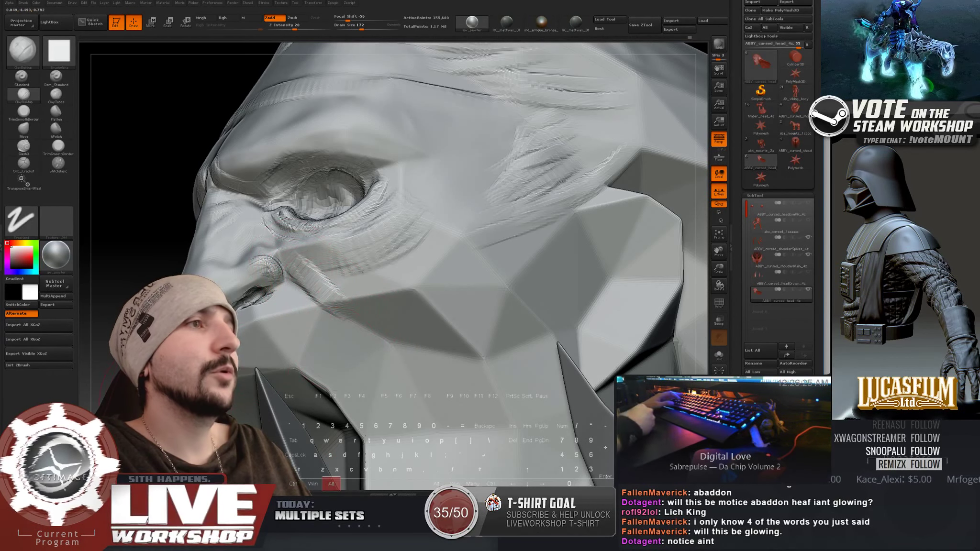
Step: Build up the upper lip area between the nose and the open mouth with broad ClayBuildup strokes
left_click_drag(178, 225, 169, 257, "alt")
right_click_drag(362, 271, 264, 233)
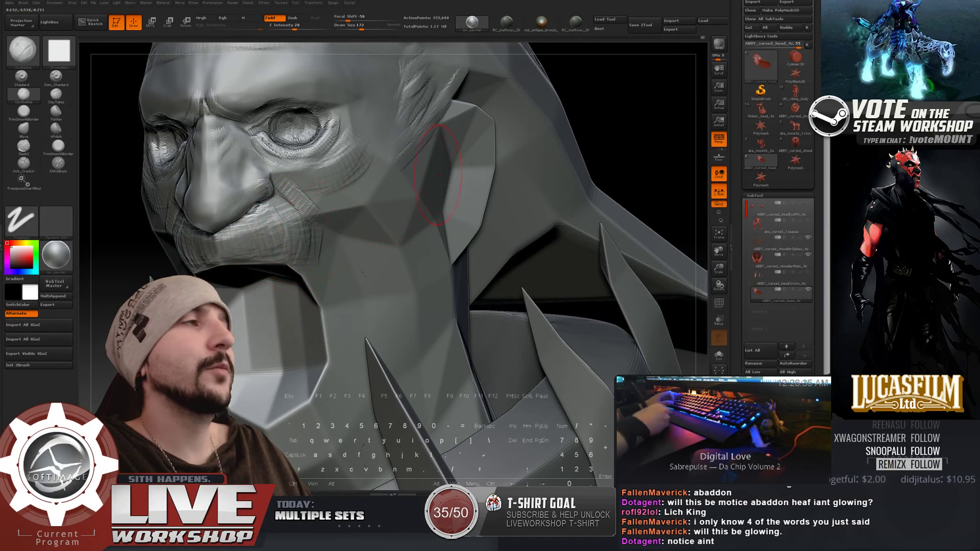
right_click_drag(437, 175, 627, 103, "alt")
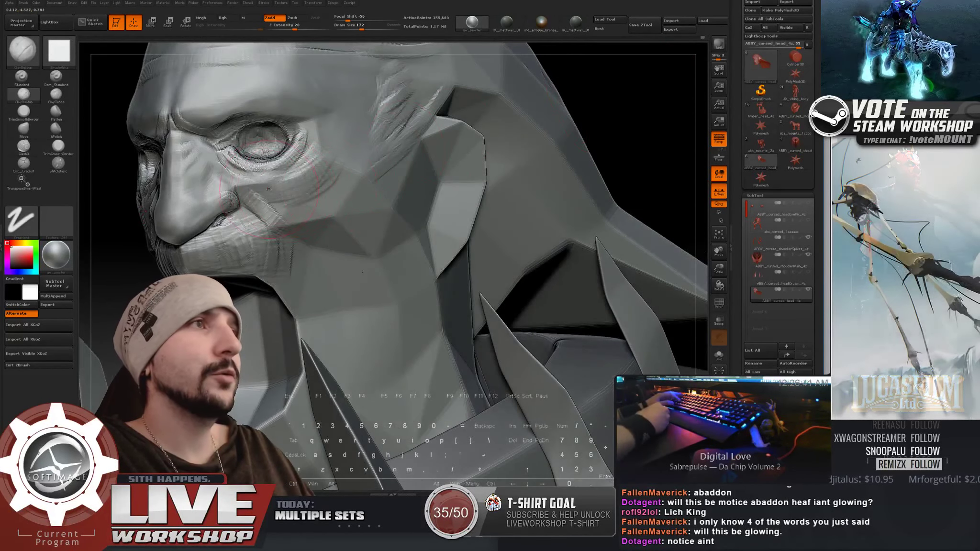
Step: Extend the fold beside the nose down past the mouth corner to the jaw with varied brush sizes
key("[")
key("[")
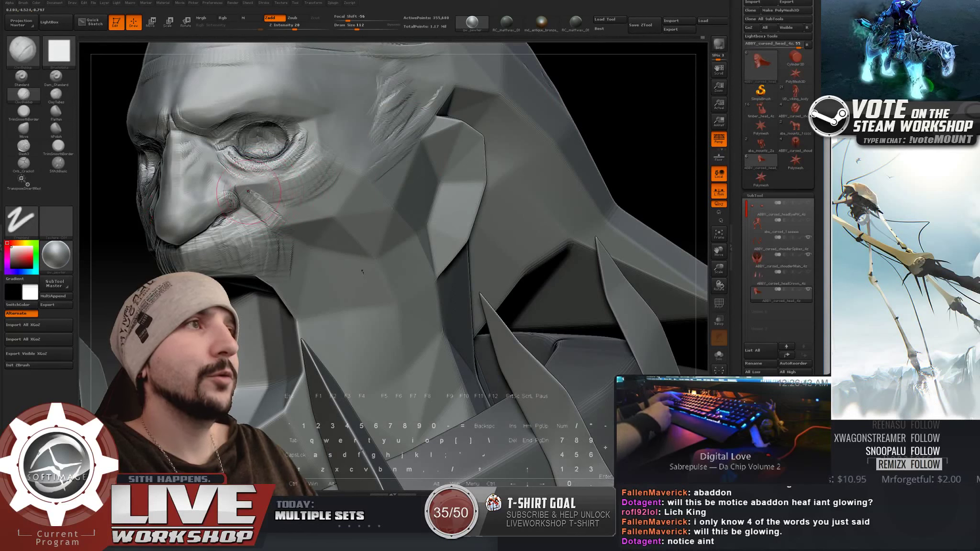
key("bracketright")
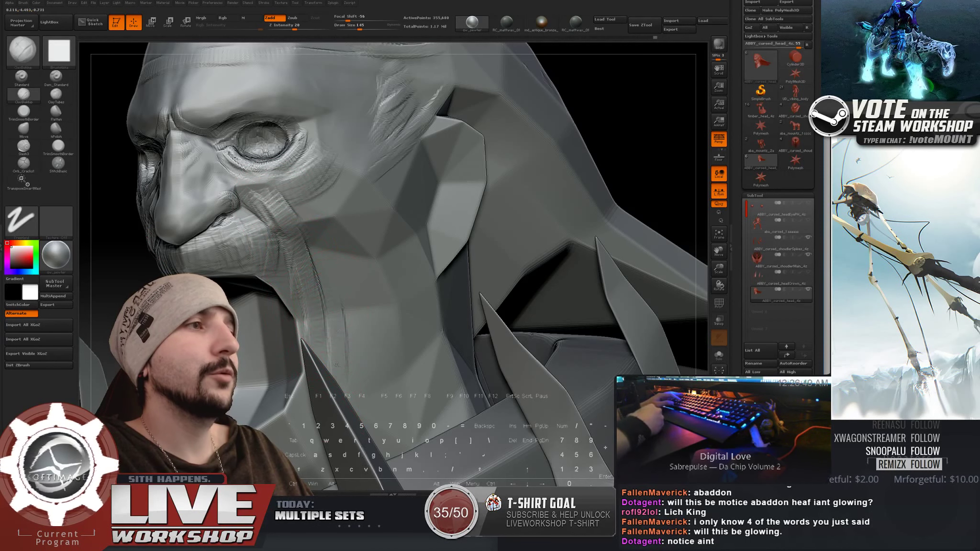
key("bracketleft")
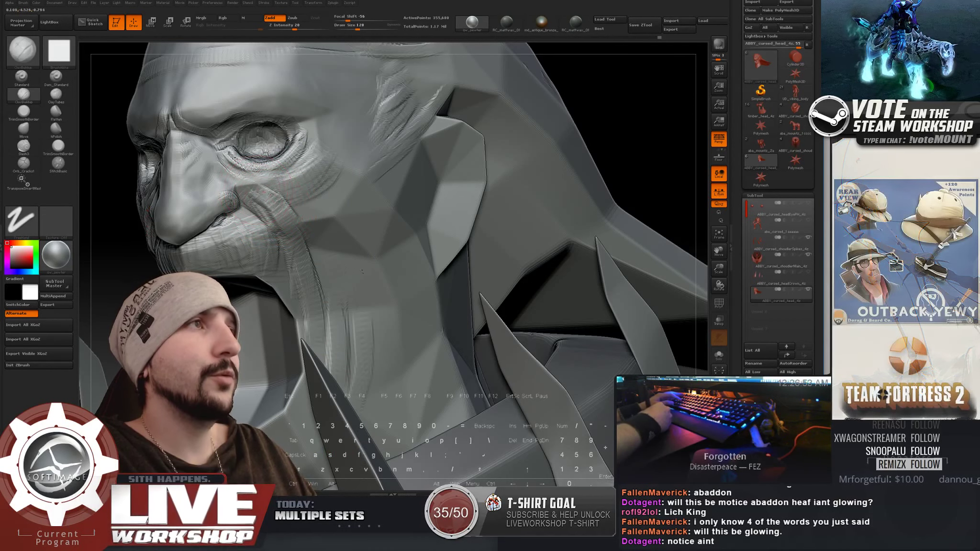
Step: Add finer wrinkles on the cheek and below the eye with a smaller ClayBuildup brush
left_click_drag(595, 88, 574, 103)
key("s")
left_click_drag(252, 174, 247, 173)
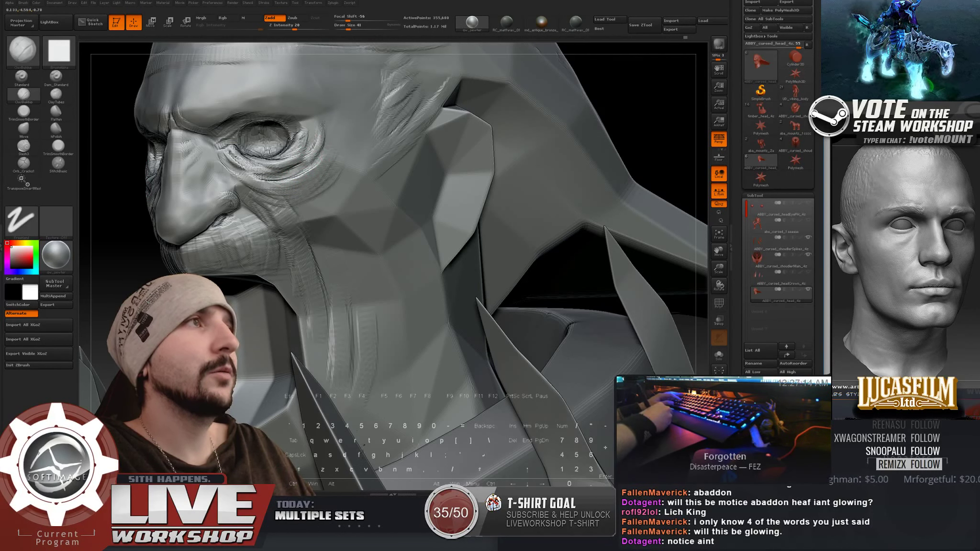
Step: Examine the whole bust from both sides to judge the sculpted face and its silhouette
left_click_drag(599, 96, 574, 71, "alt")
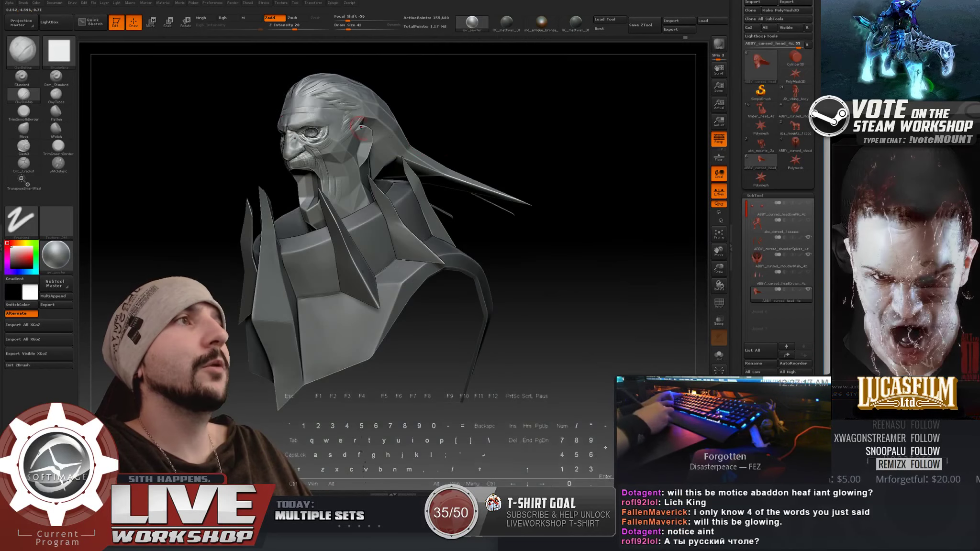
left_click_drag(452, 107, 491, 135)
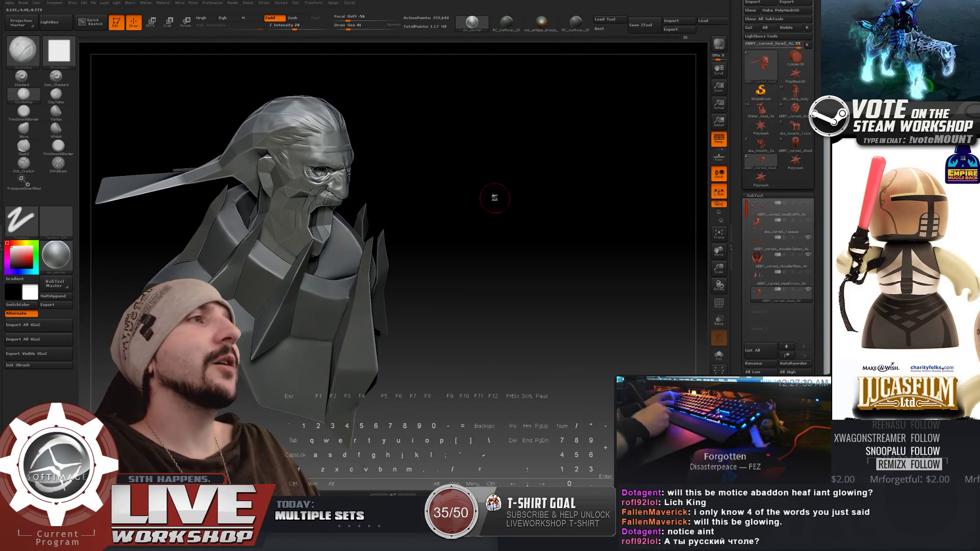
mouse_move(495, 196)
left_mouse_down()
mouse_move(176, 234)
mouse_move(206, 246)
left_mouse_up()
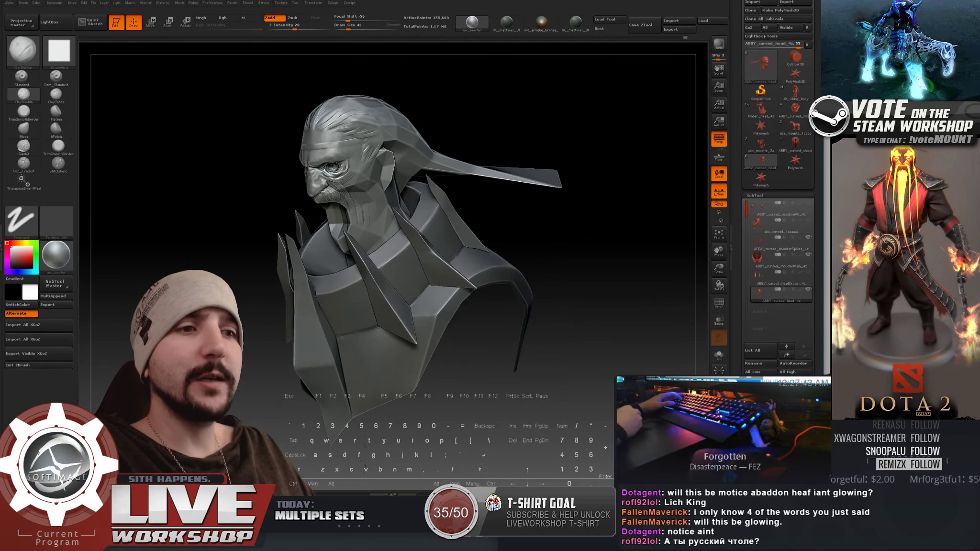
Step: Switch to Softimage and examine the low-poly head variants, their mouths and teeth, and the mounted character
key("alt+Tab")
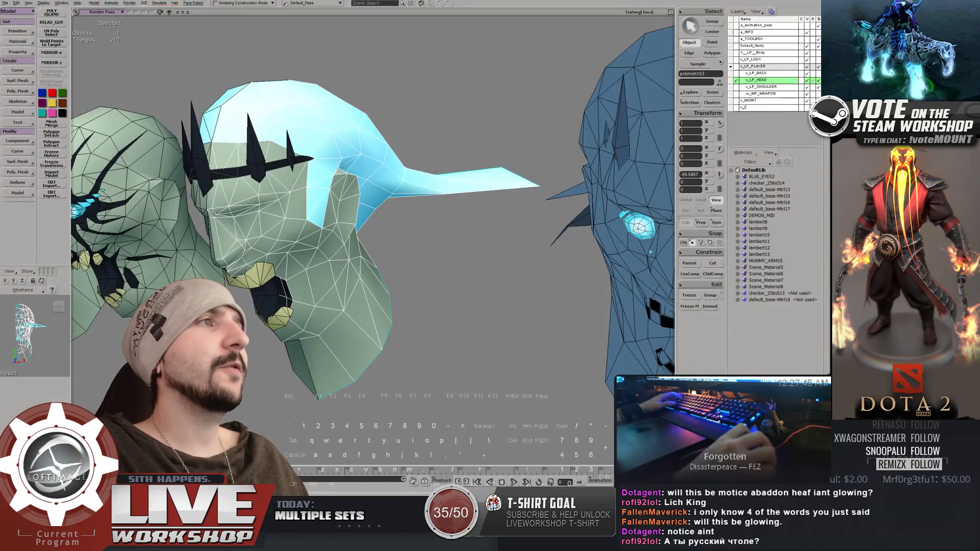
left_click(408, 93)
middle_click_drag(435, 124, 335, 268)
left_click_drag(335, 268, 297, 163)
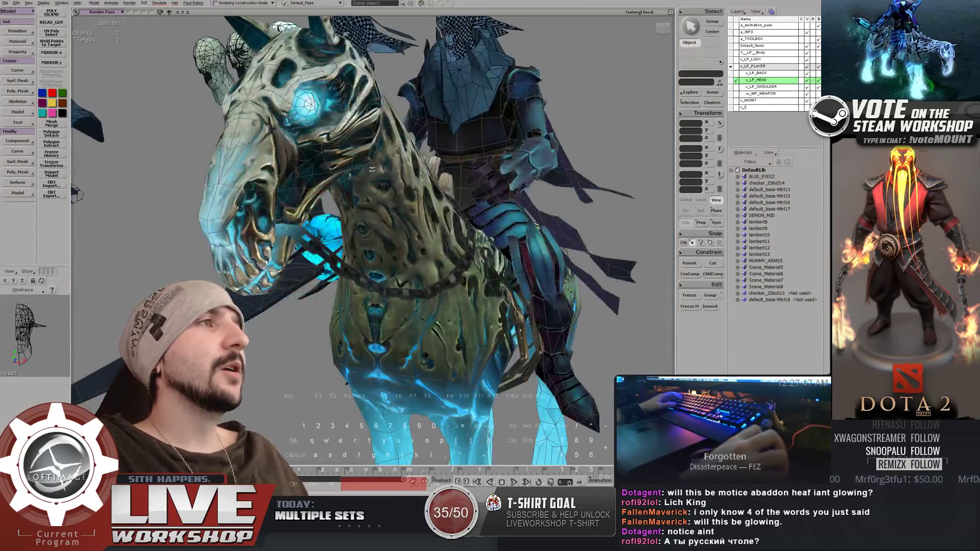
right_click_drag(297, 163, 397, 186)
middle_click_drag(397, 186, 412, 187)
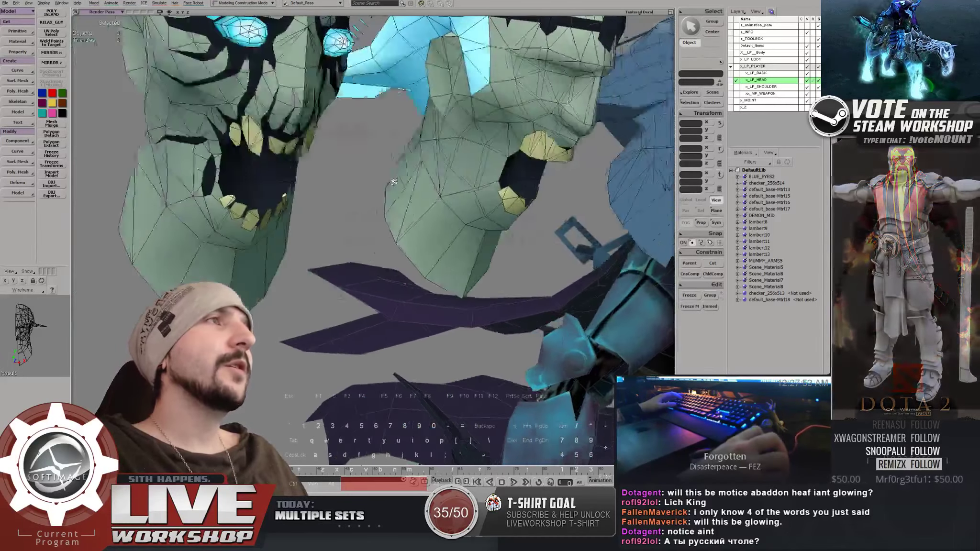
right_click_drag(411, 187, 401, 187)
middle_click_drag(402, 187, 306, 149)
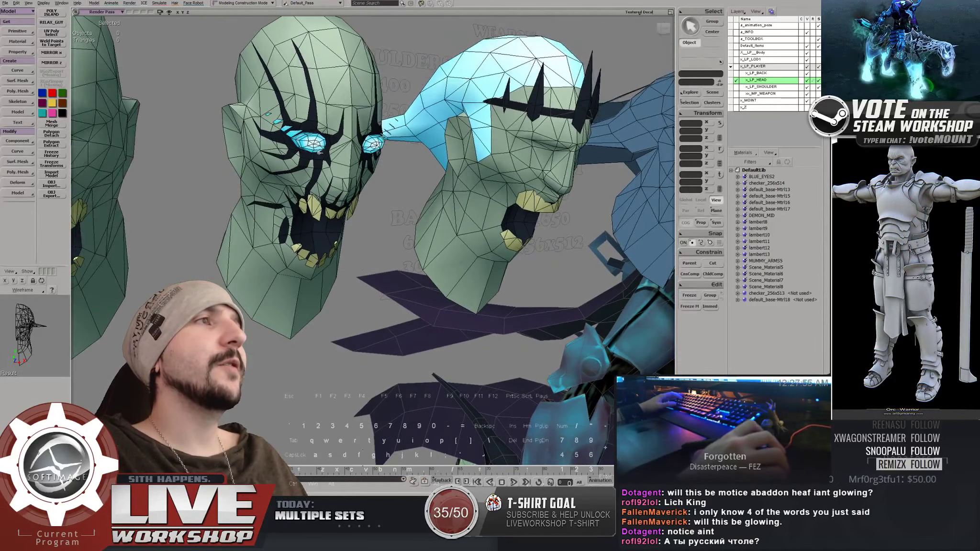
right_click_drag(307, 150, 301, 118)
middle_click_drag(399, 133, 335, 144)
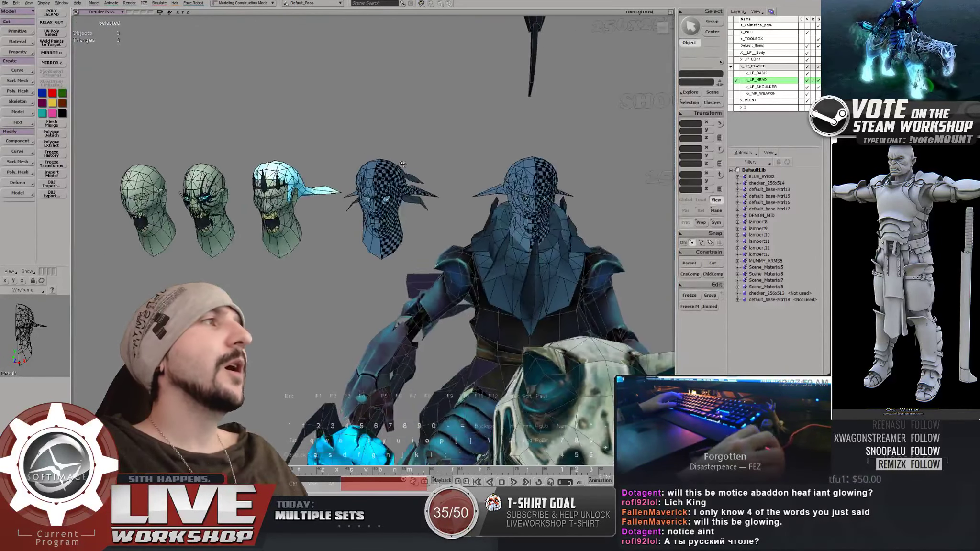
Step: Select the two checkered head meshes on the character and move them sideways off the base head
right_click_drag(335, 143, 435, 192)
middle_click_drag(436, 192, 448, 192)
left_click(330, 186)
left_click(314, 183, "shift")
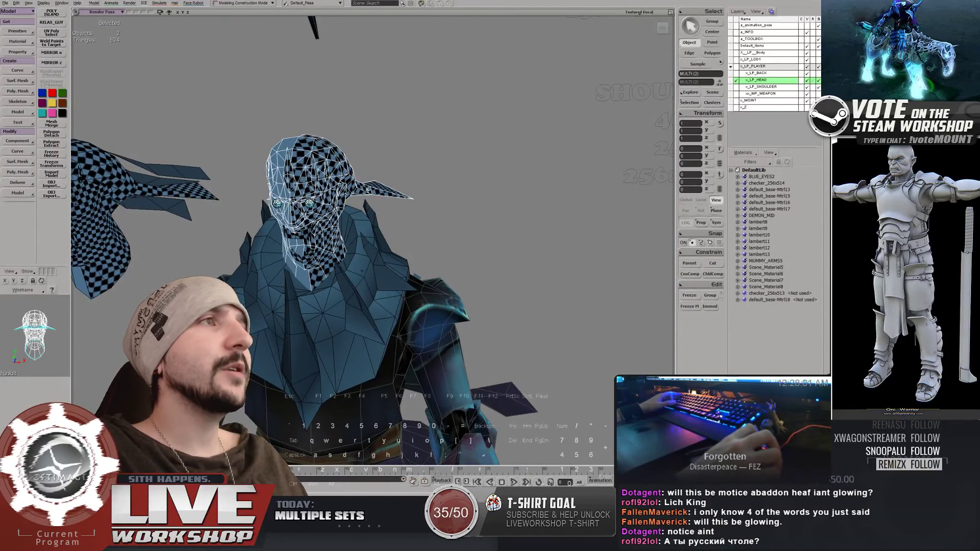
left_click_drag(464, 218, 363, 218)
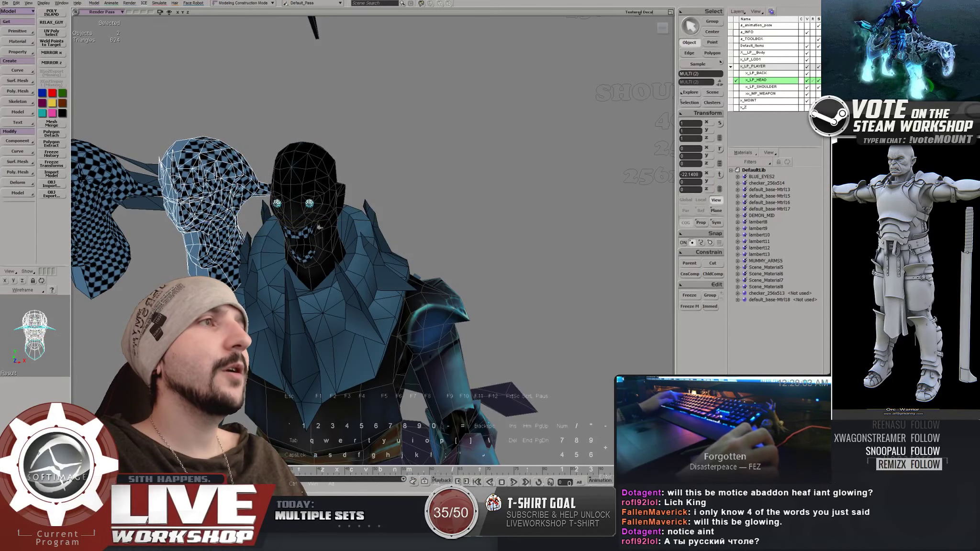
Step: Undo the last head move, shift the checkered heads aside again, and move the black screaming head off the opposite side of the neck
key("ctrl+z")
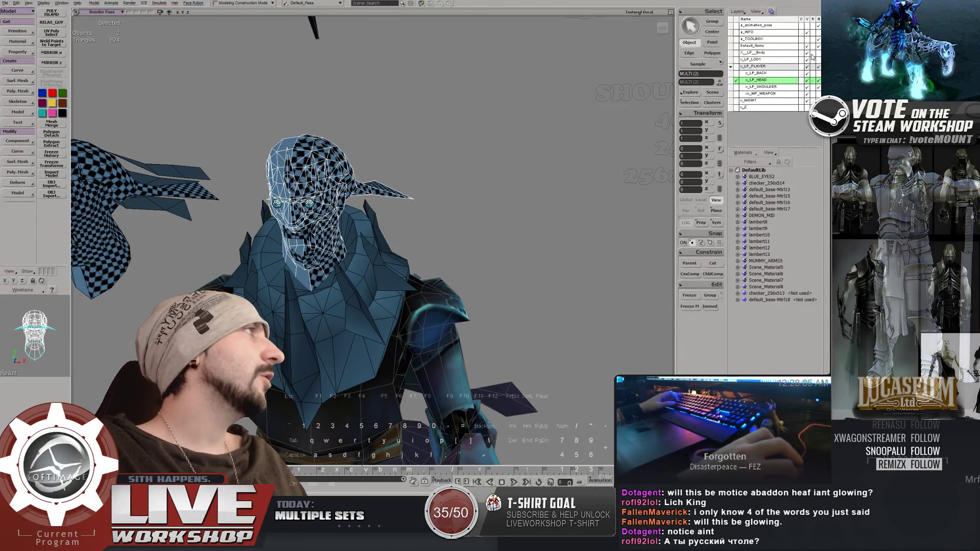
key("a")
left_click_drag(362, 222, 265, 223)
left_click(321, 192)
key("a")
left_click_drag(344, 198, 491, 200)
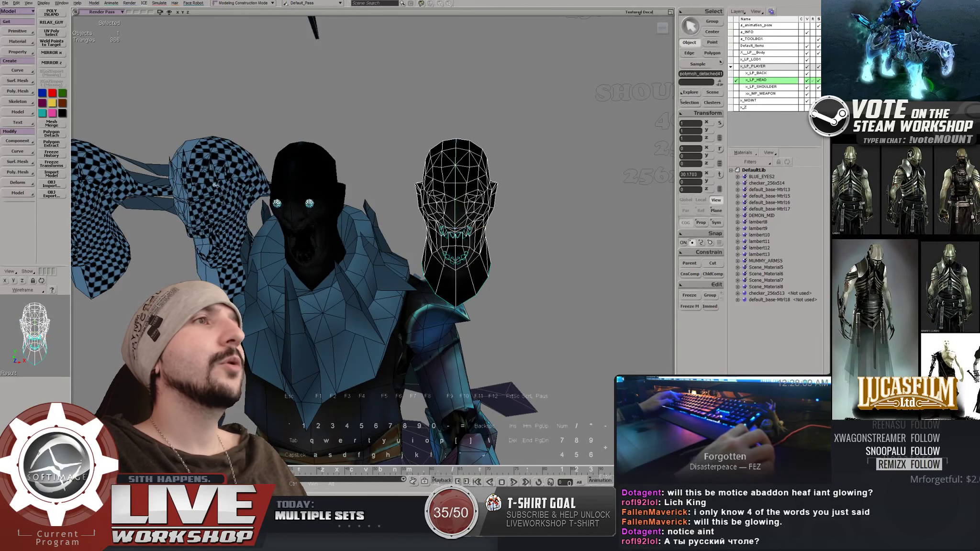
Step: Select the checkered head meshes and reset their sideways translation to 0
left_click(211, 176)
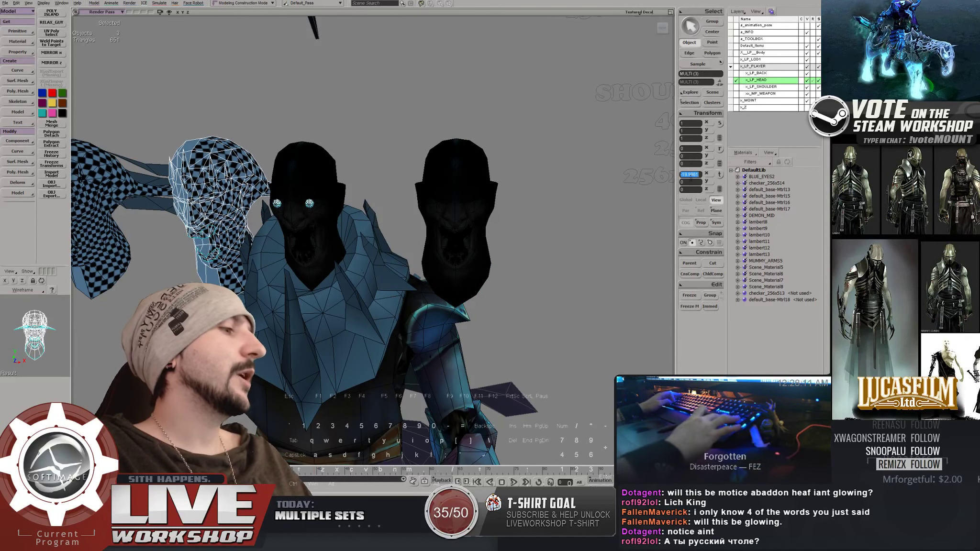
type("0")
key("Return")
Step: Frame the detached black head, turn it to a three-quarter view and capture a screenshot region around it
left_click(470, 212)
key("f")
left_click(505, 168)
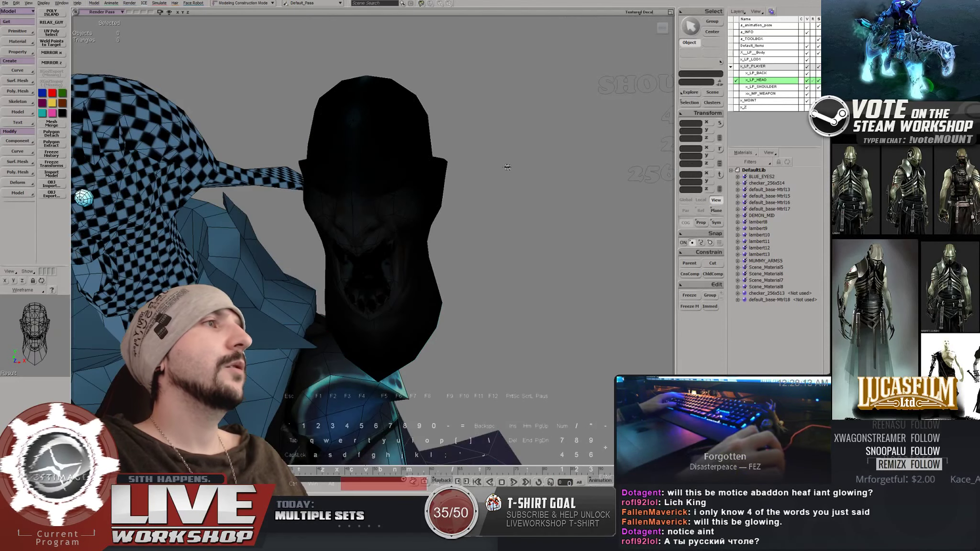
scroll(506, 169, "up", 3)
right_click_drag(505, 168, 437, 192)
key("ctrl+shift+4")
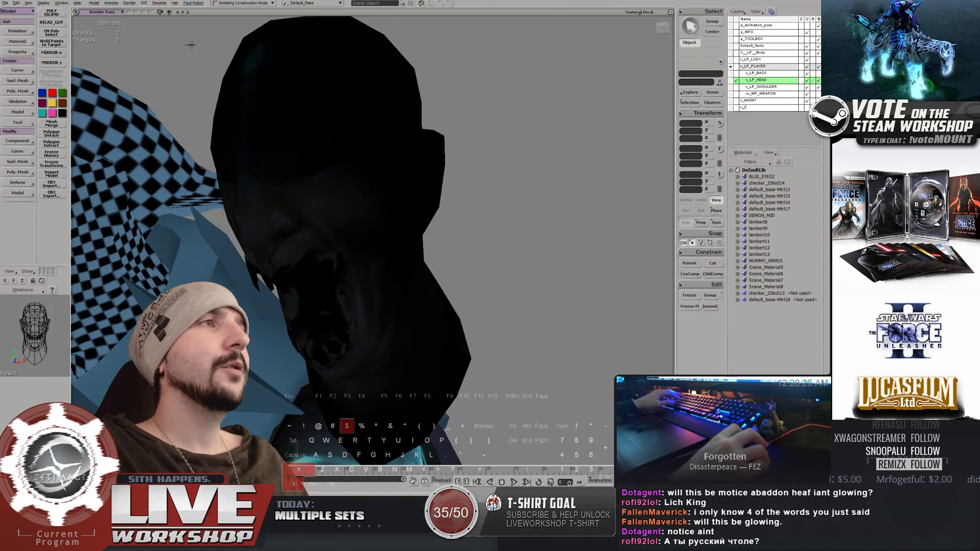
left_click_drag(186, 38, 484, 422)
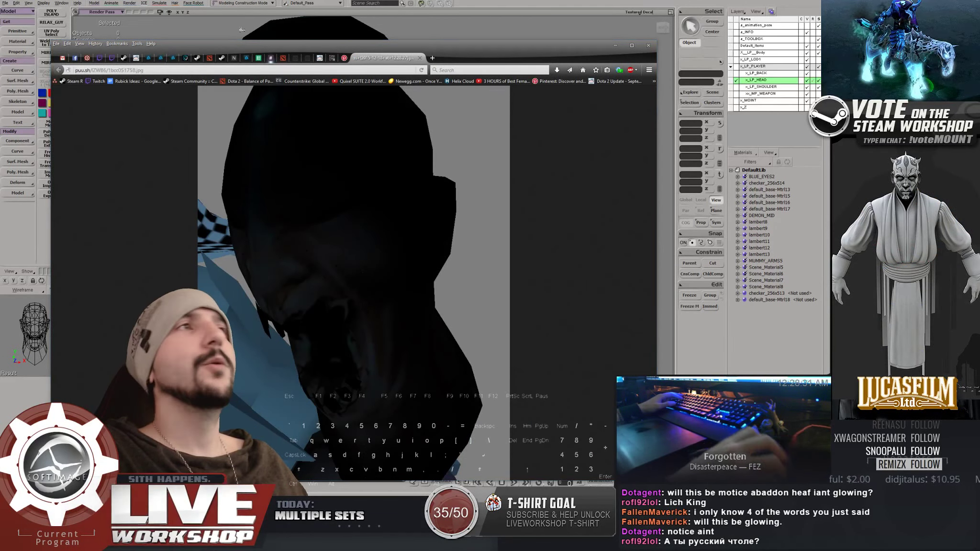
Step: Minimise the browser, switch to the image viewer with the captured head, and shrink and park its window beside the viewport as reference
key("super+Down")
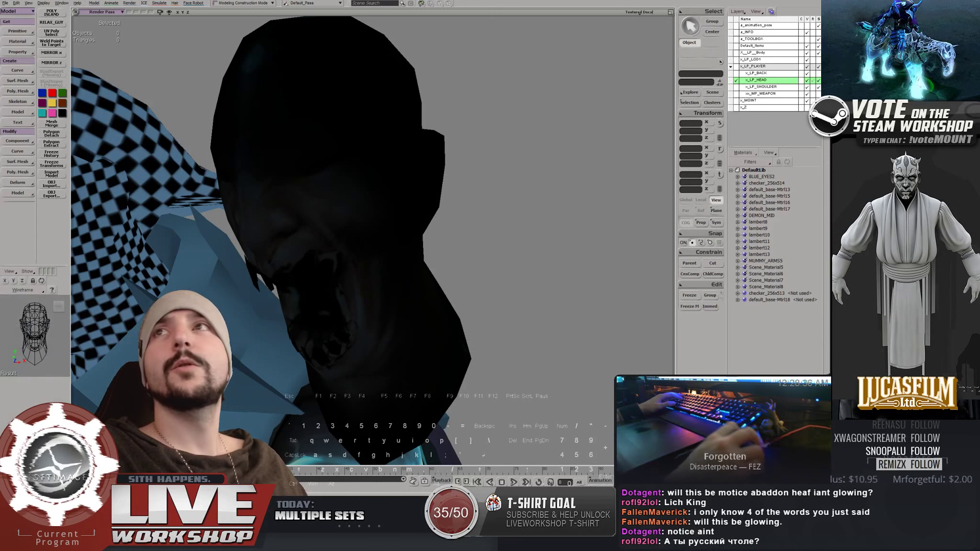
key("alt+Tab")
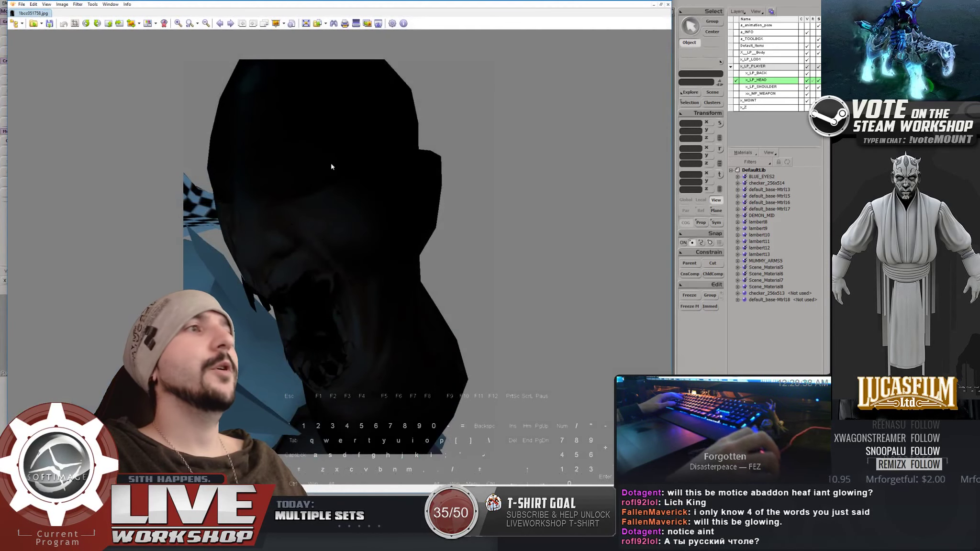
scroll(386, 177, "down", 3)
scroll(386, 177, "up", 3)
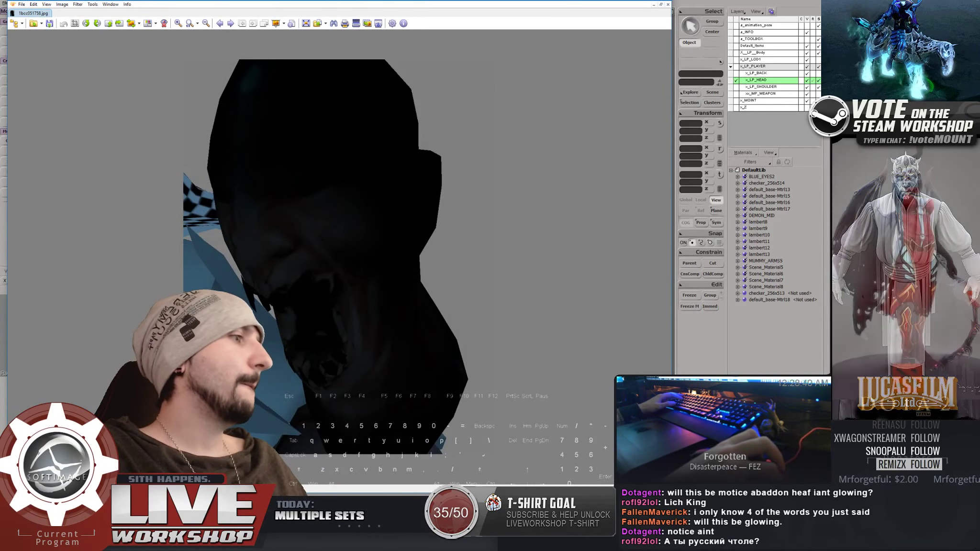
left_click_drag(672, 486, 253, 344)
left_click_drag(252, 125, 253, 178)
left_click_drag(138, 334, 159, 335)
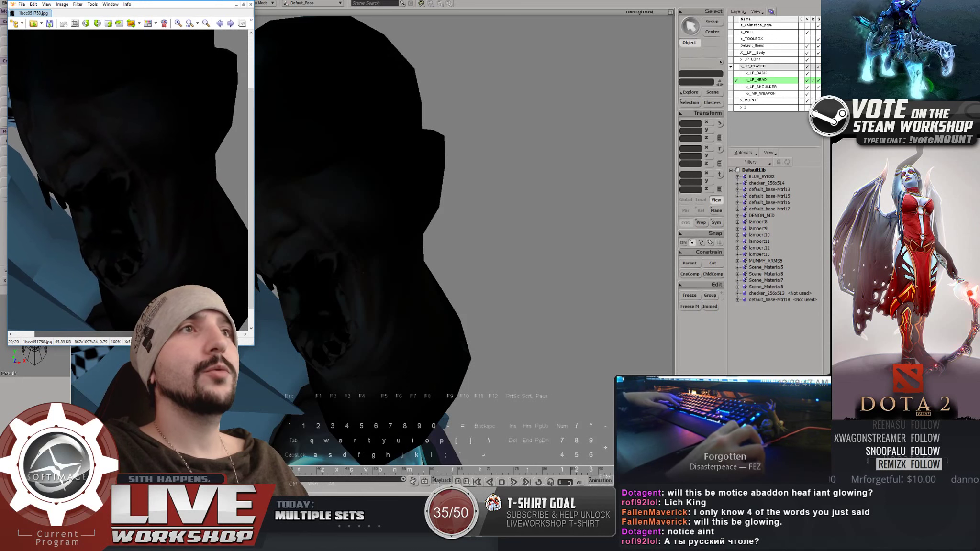
left_click_drag(169, 2, 59, 0)
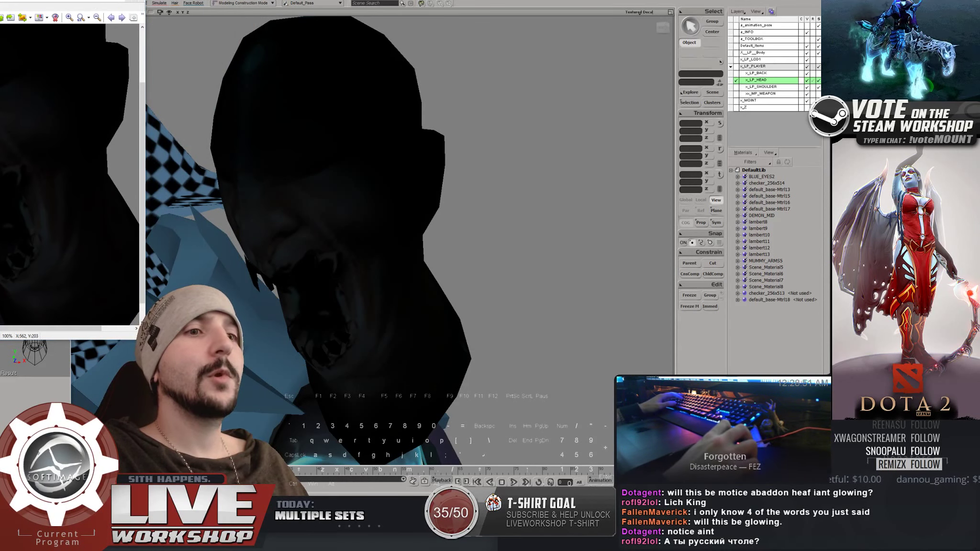
Step: Examine the black head's open-mouthed face from the front and save the Softimage scene
right_click_drag(578, 241, 510, 256)
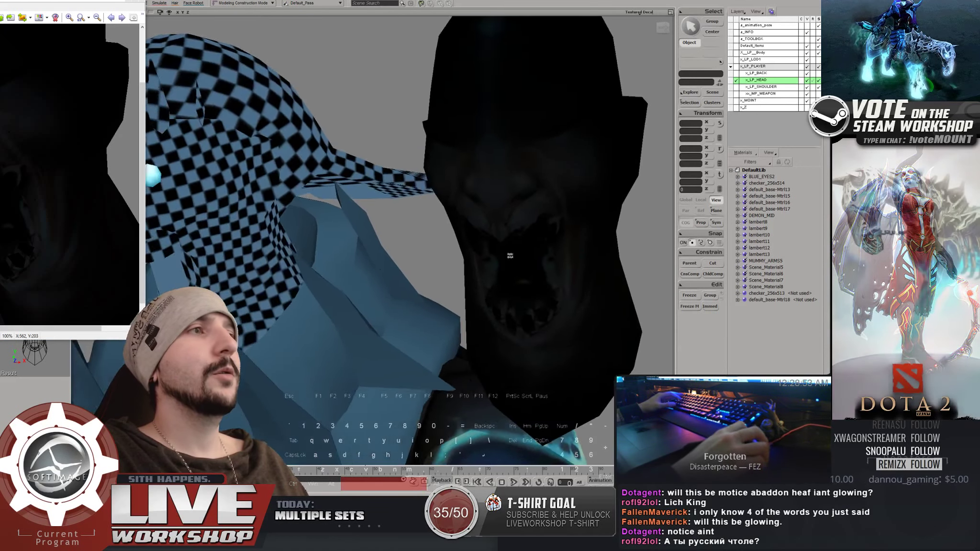
middle_click_drag(510, 256, 363, 271)
key("ctrl+s")
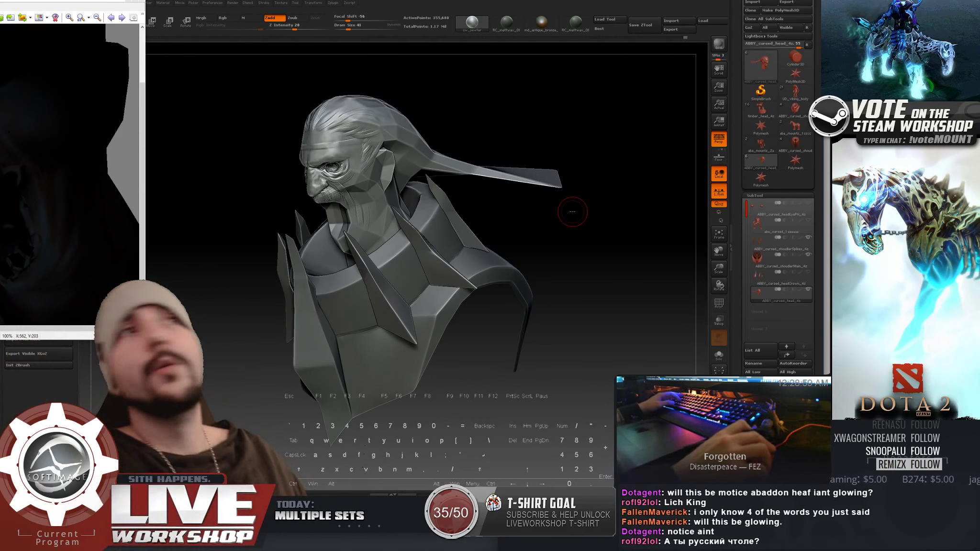
Step: Switch to ZBrush, place the reference image beside the bust, and inspect the sculpted face from several angles
left_click_drag(61, 0, 151, 0)
left_click_drag(503, 107, 508, 106)
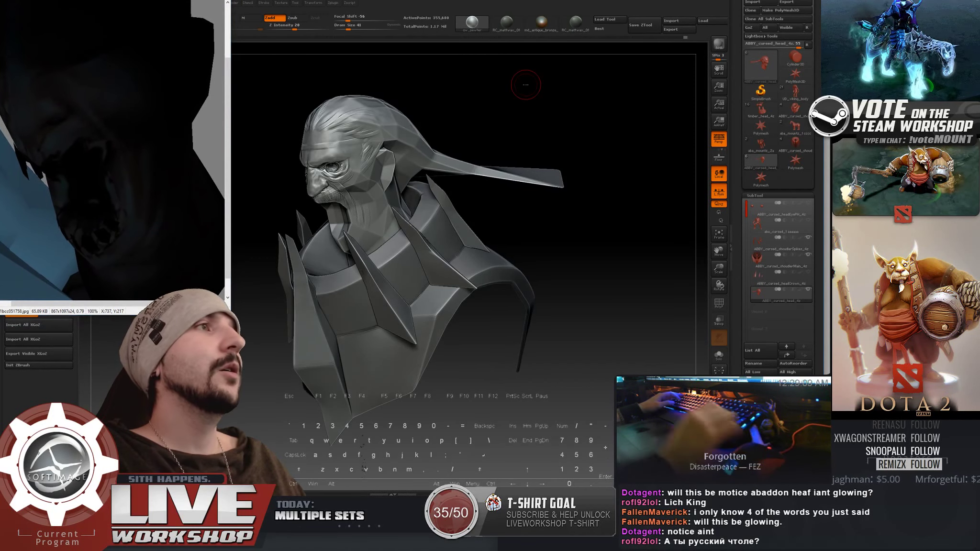
mouse_move(530, 248)
left_mouse_down()
mouse_move(635, 219)
mouse_move(606, 116)
mouse_move(642, 78)
left_mouse_up()
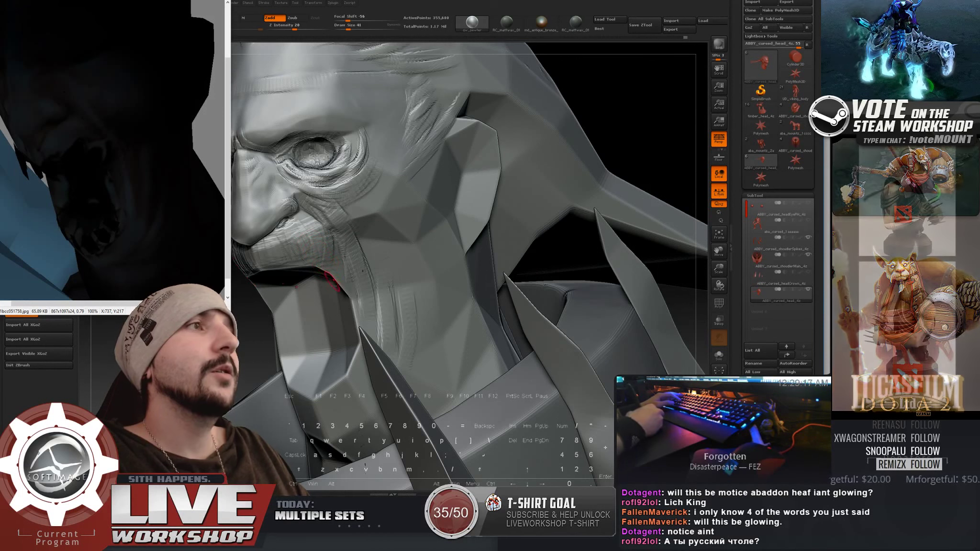
key("f")
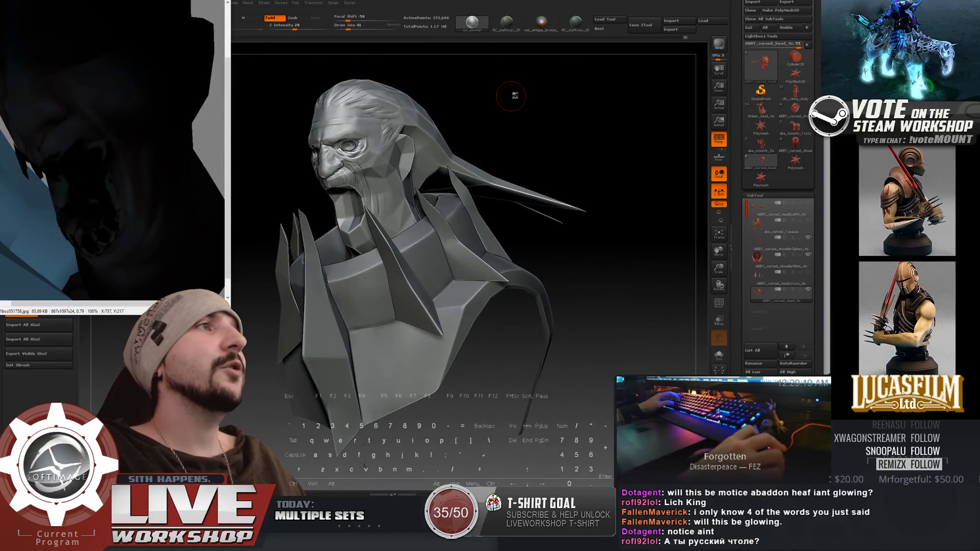
mouse_move(492, 100)
left_mouse_down()
mouse_move(567, 127)
mouse_move(602, 105)
mouse_move(607, 131)
left_mouse_up()
Step: Sculpt mirrored wrinkle ridges across the bridge of the nose with an enlarged brush and smooth them
key("]")
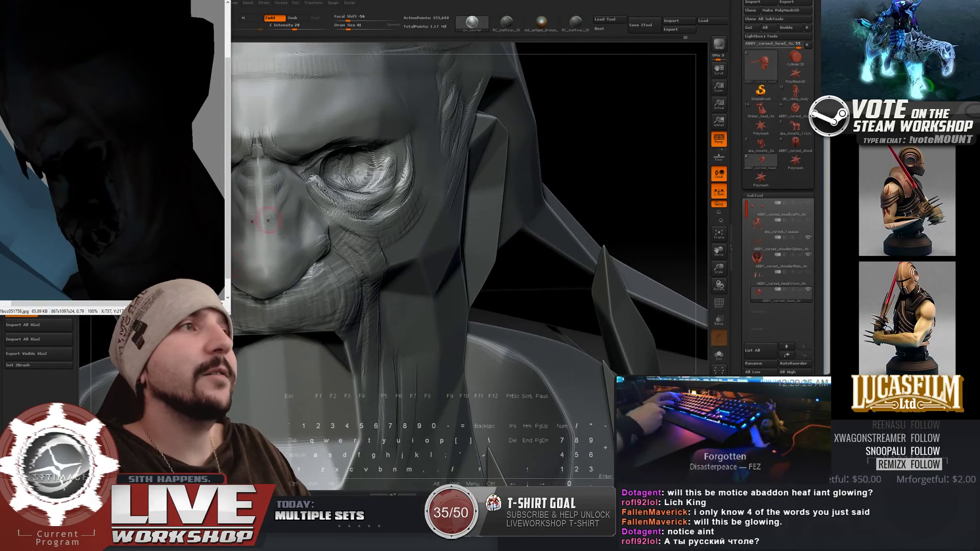
left_click_drag(264, 190, 267, 208)
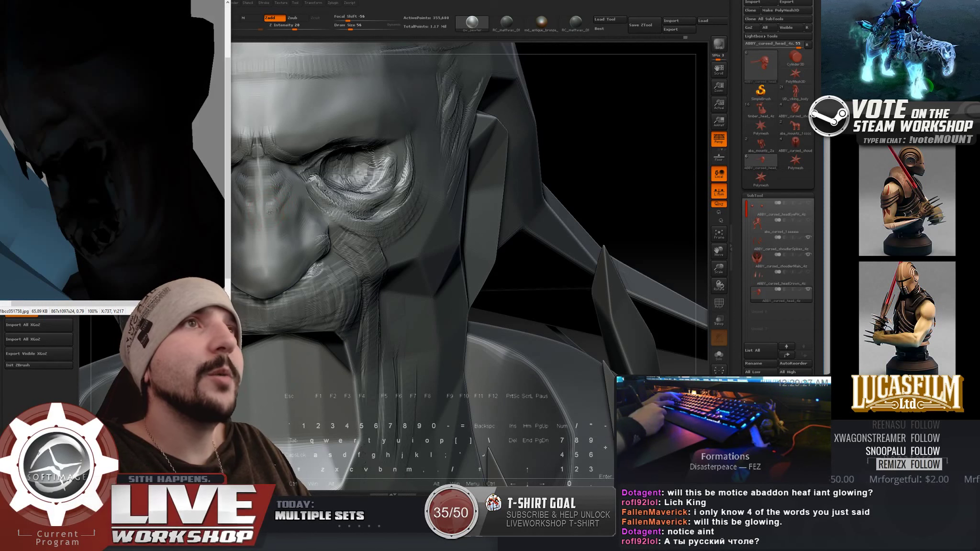
key("]")
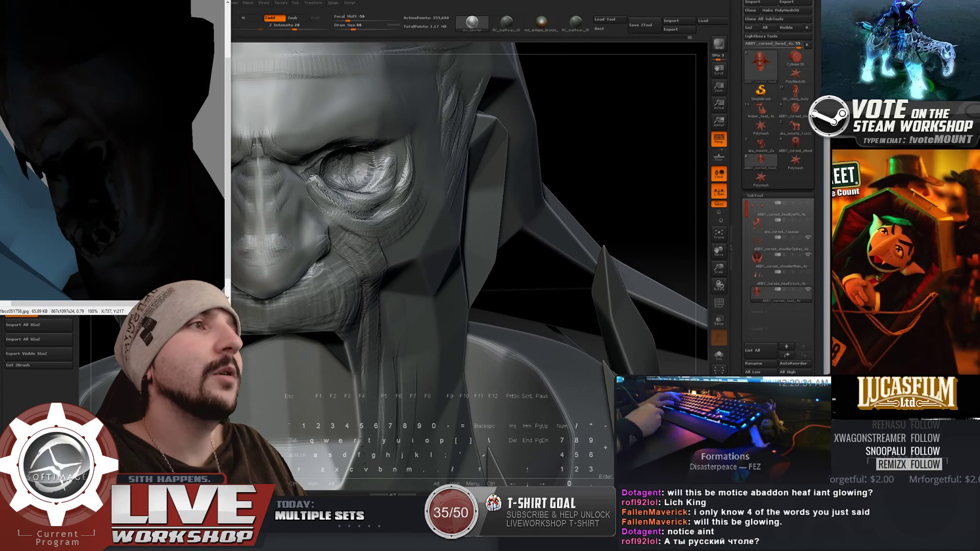
key("shift")
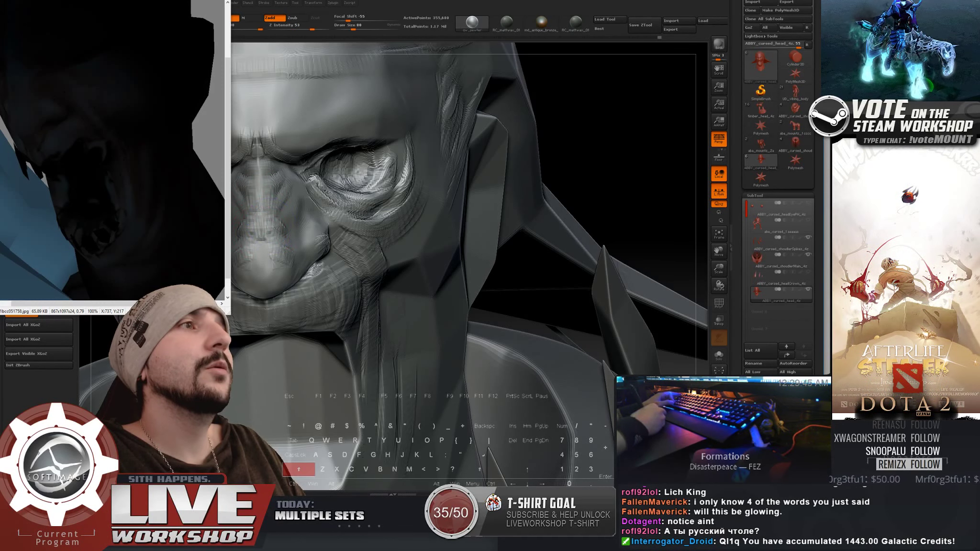
left_click_drag(601, 134, 527, 137)
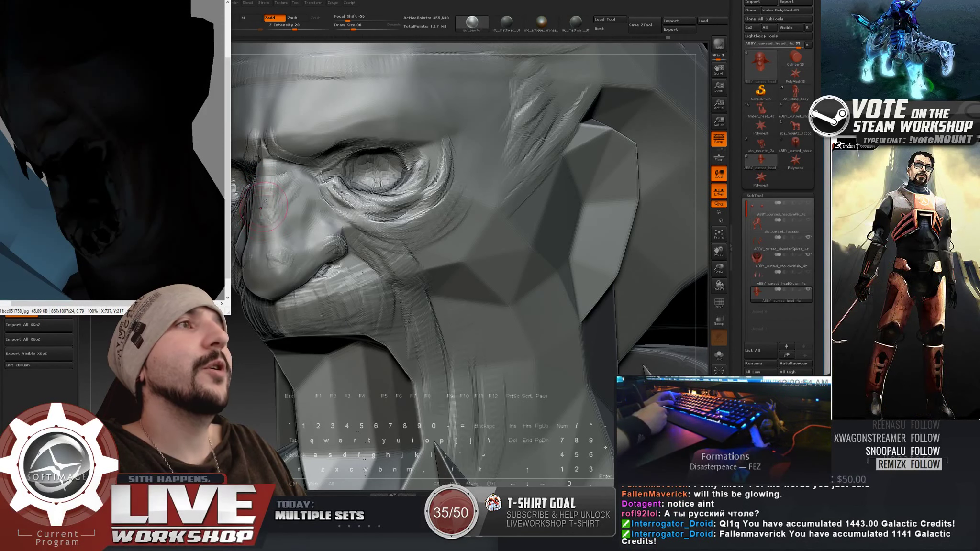
Step: Build up and smooth the wrinkled forms on the side of the nose in a three-quarter view
key("shift")
mouse_move(306, 202)
right_mouse_down()
mouse_move(280, 203)
mouse_move(302, 203)
right_mouse_up()
right_click_drag(328, 233, 266, 217)
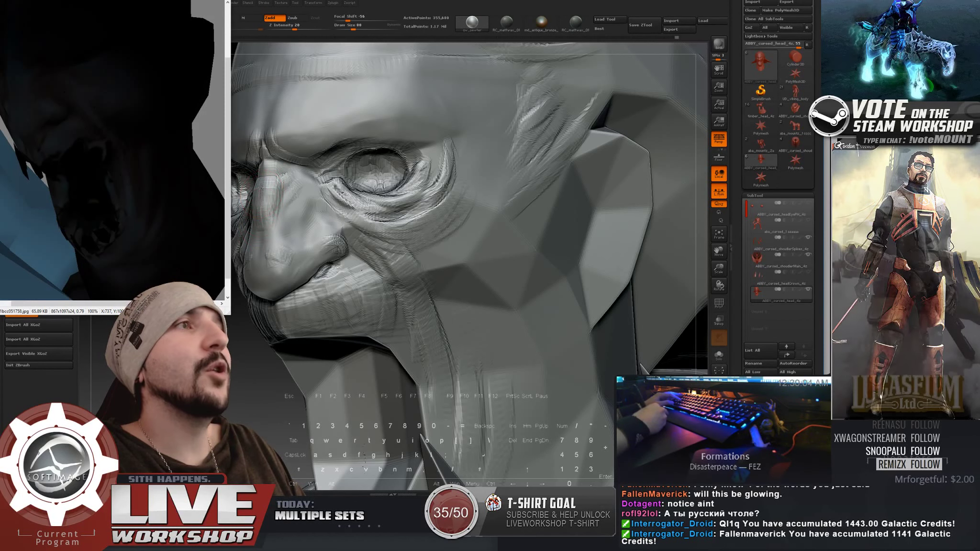
key("shift")
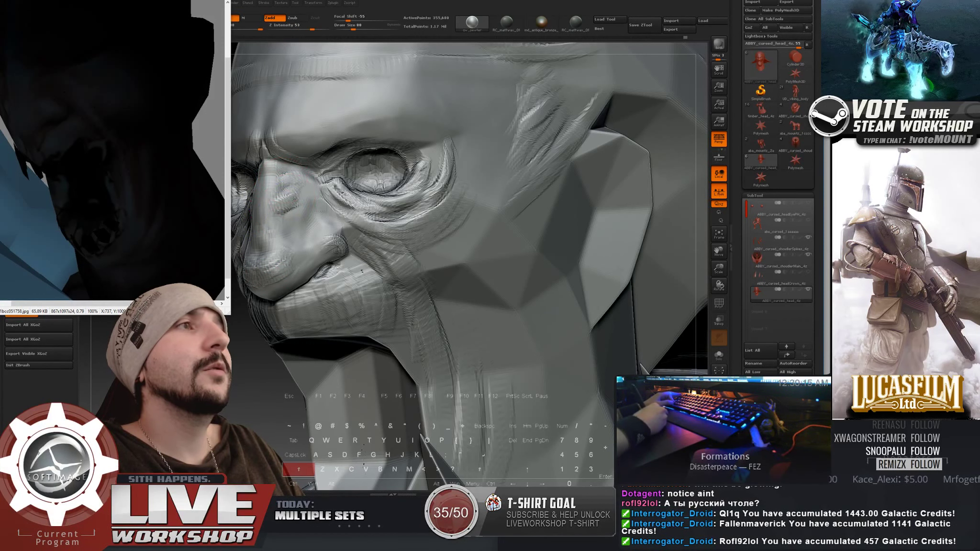
Step: Sculpt and smooth folds down the side of the nose with a reduced brush size, blending them toward the inner cheek
right_click_drag(257, 279, 513, 144, "ctrl")
mouse_move(513, 143)
left_mouse_down()
mouse_move(545, 114)
mouse_move(568, 132)
mouse_move(551, 127)
mouse_move(526, 148)
mouse_move(494, 199)
mouse_move(453, 194)
left_mouse_up()
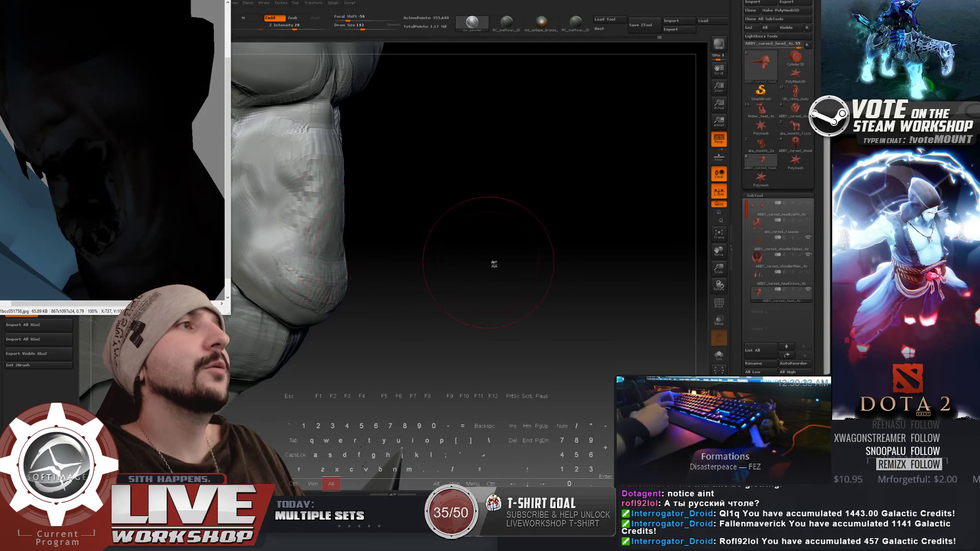
left_click_drag(494, 263, 467, 190, "alt")
left_click_drag(310, 274, 462, 176, "alt")
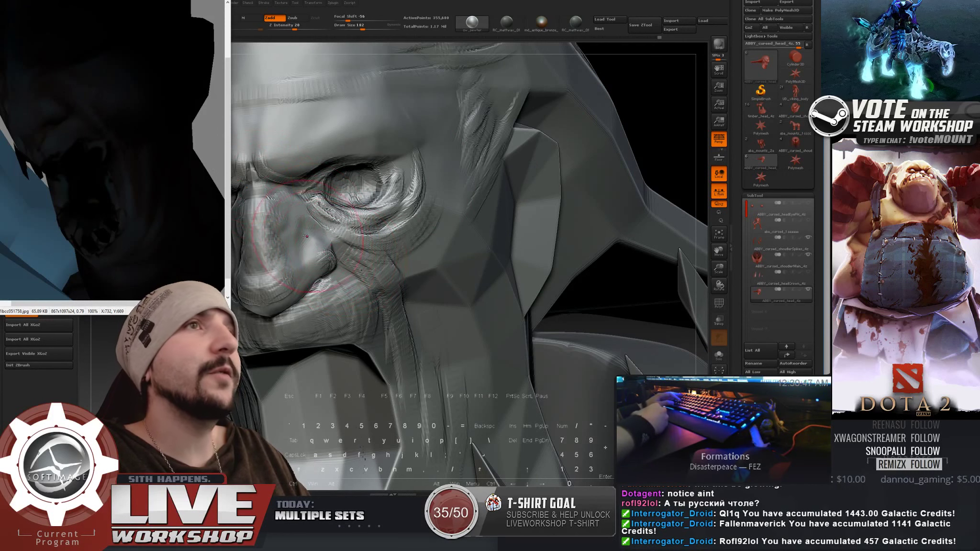
key("s")
left_click_drag(334, 243, 326, 244)
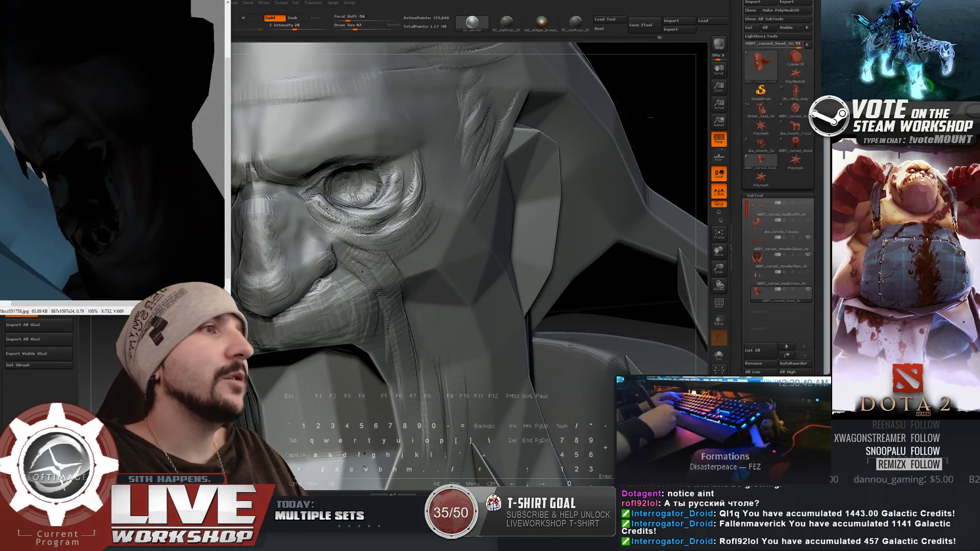
left_click_drag(651, 137, 634, 137)
key("s")
right_click_drag(375, 244, 348, 246)
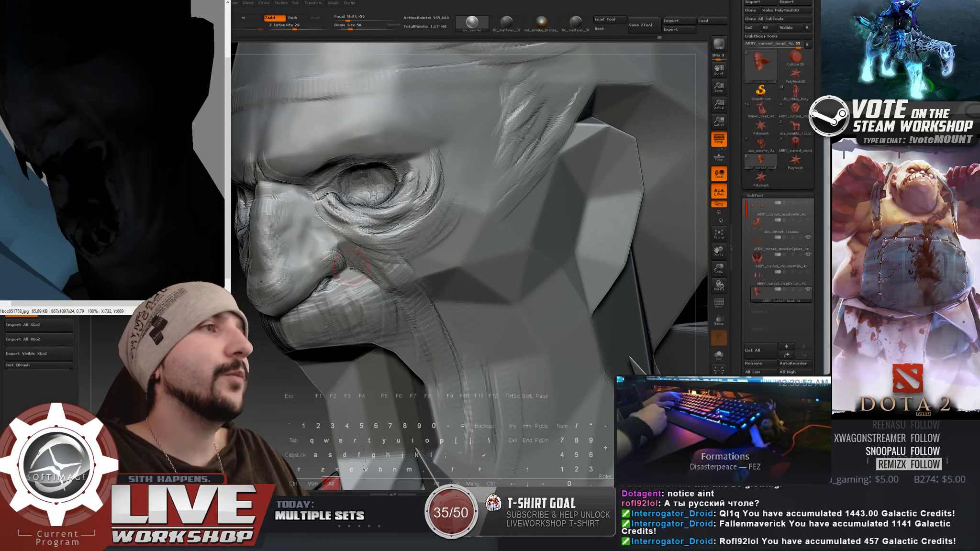
key("alt")
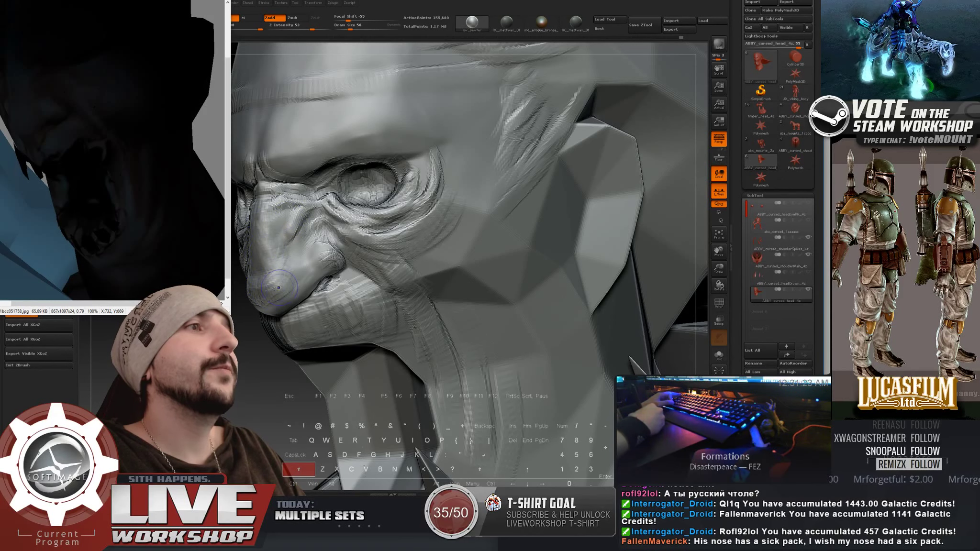
Step: Carve the nostril opening deeper and define the rim of the nose wing with a smaller brush
mouse_move(296, 231)
right_mouse_down()
mouse_move(263, 239)
mouse_move(341, 251)
right_mouse_up()
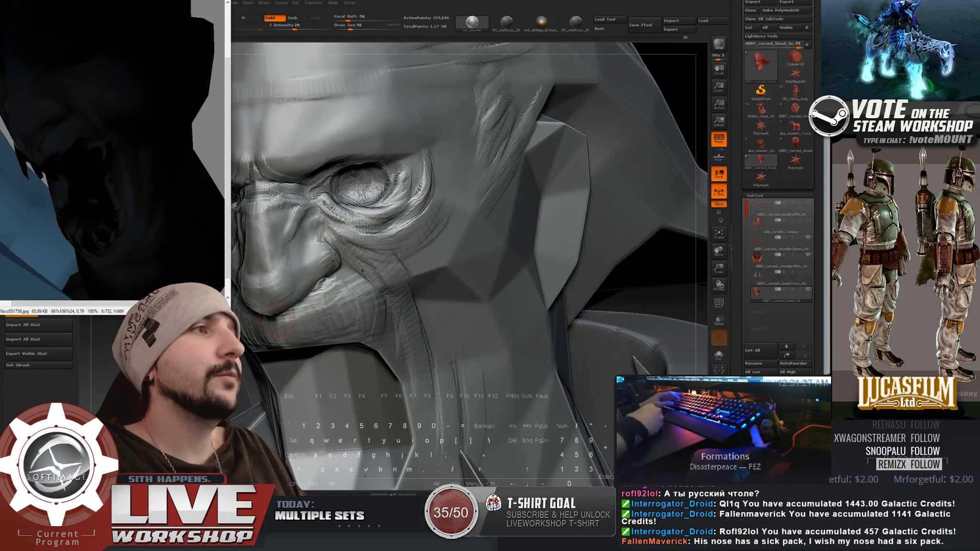
mouse_move(335, 252)
right_mouse_down()
mouse_move(362, 272)
mouse_move(307, 283)
right_mouse_up()
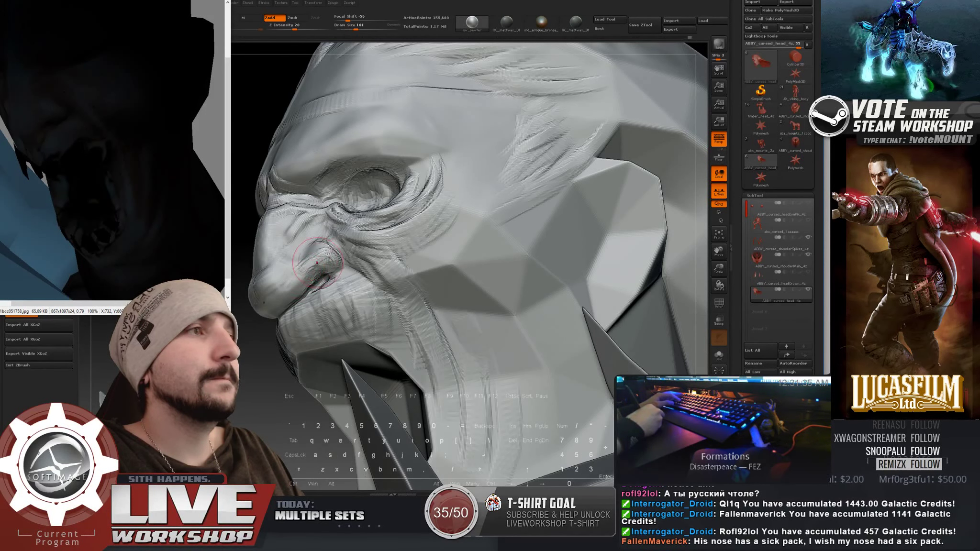
key("[")
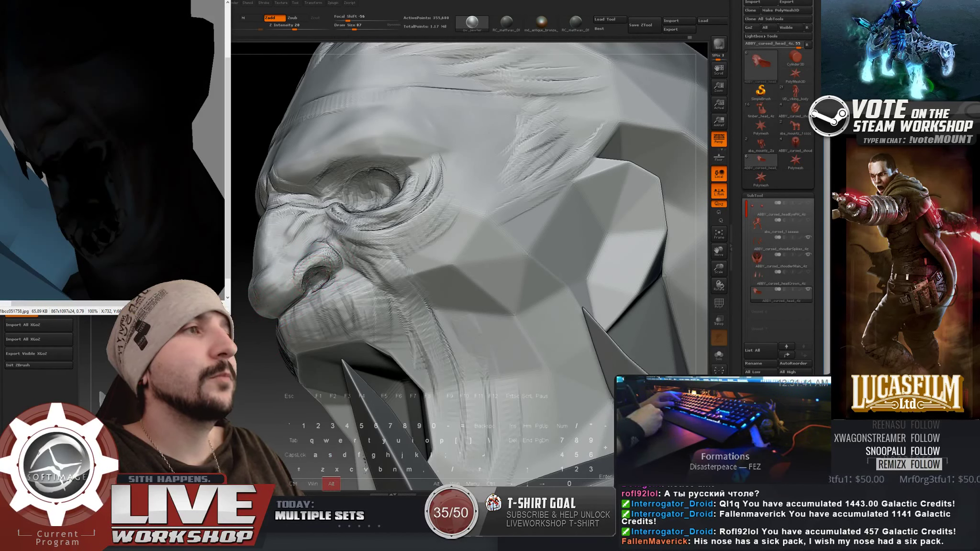
mouse_move(318, 270)
right_mouse_down()
mouse_move(357, 269)
mouse_move(264, 277)
mouse_move(305, 292)
mouse_move(299, 286)
right_mouse_up()
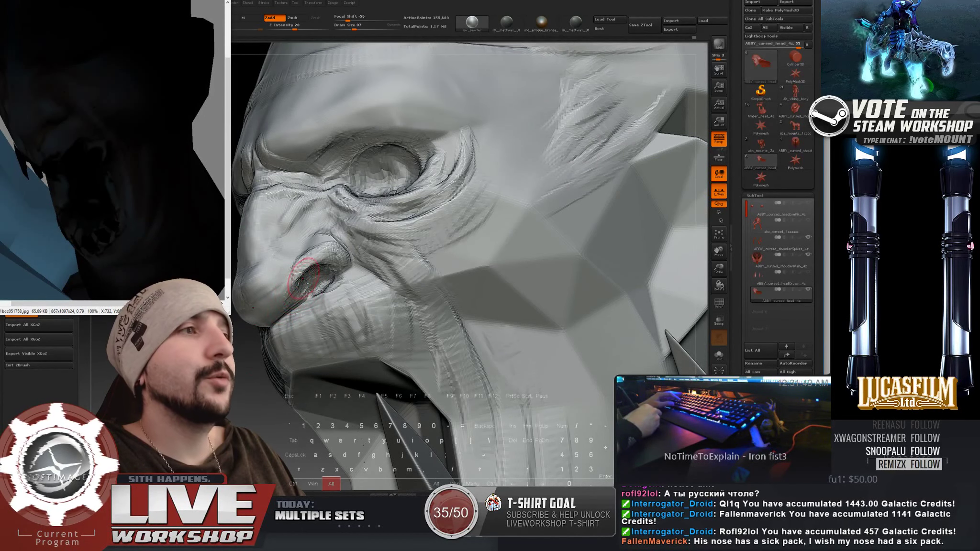
left_click_drag(294, 289, 301, 280, "alt")
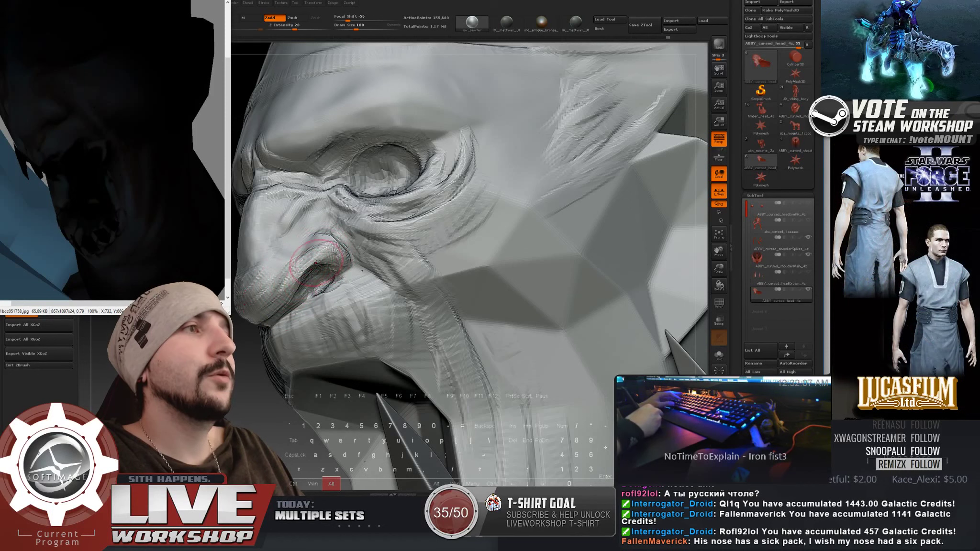
Step: Save the whole tool as a new version named aba_cursed_1b.ZTL in the project's model folder
right_click_drag(363, 273, 359, 211, "alt")
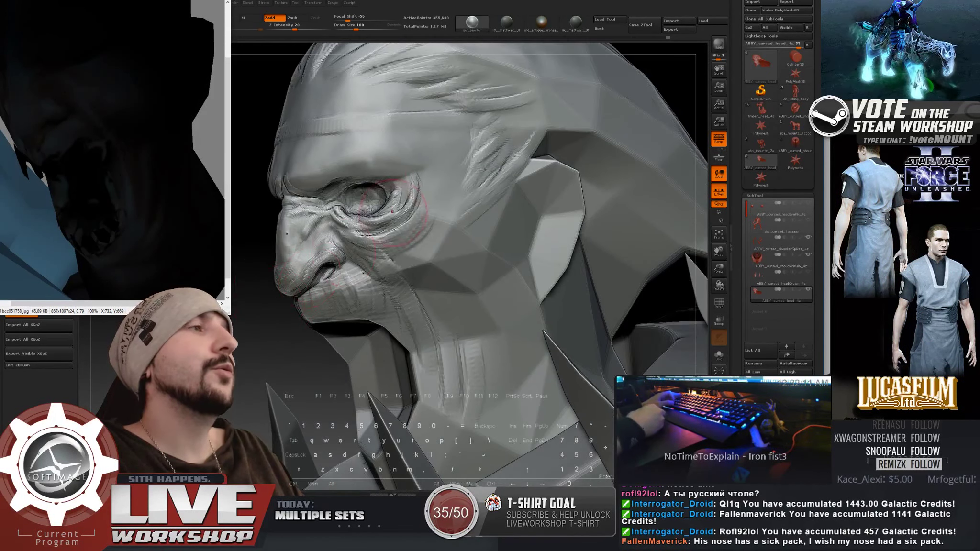
left_click(781, 208)
left_click(609, 19)
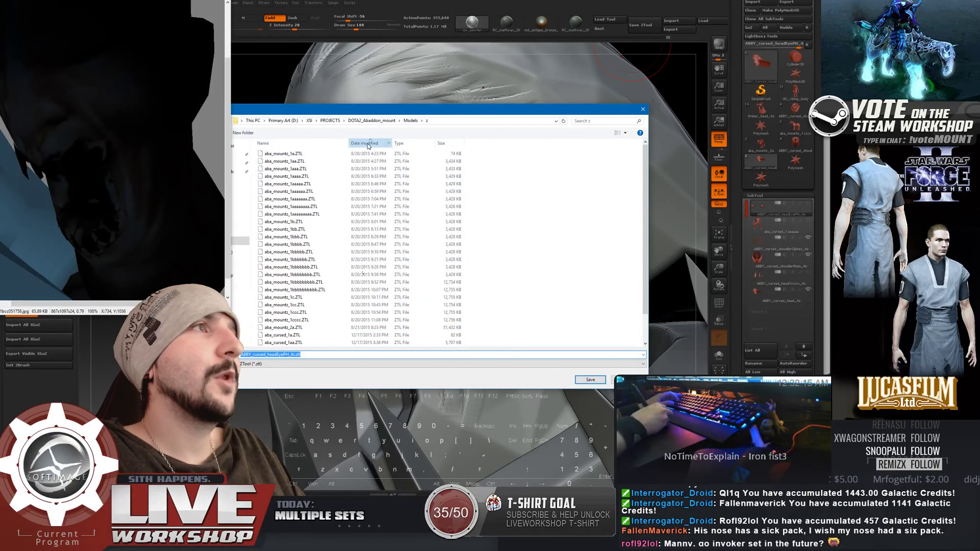
left_click(287, 153)
double_click(280, 355)
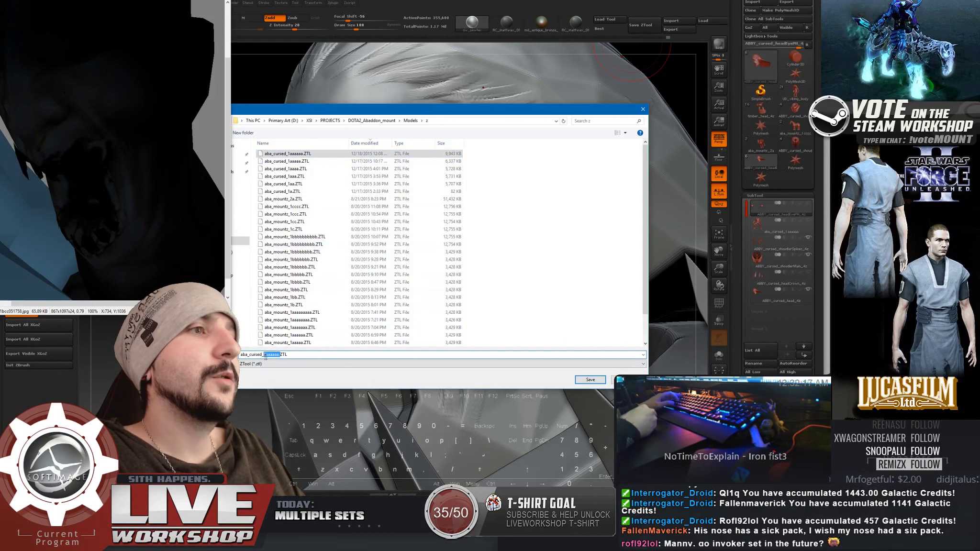
type("1b")
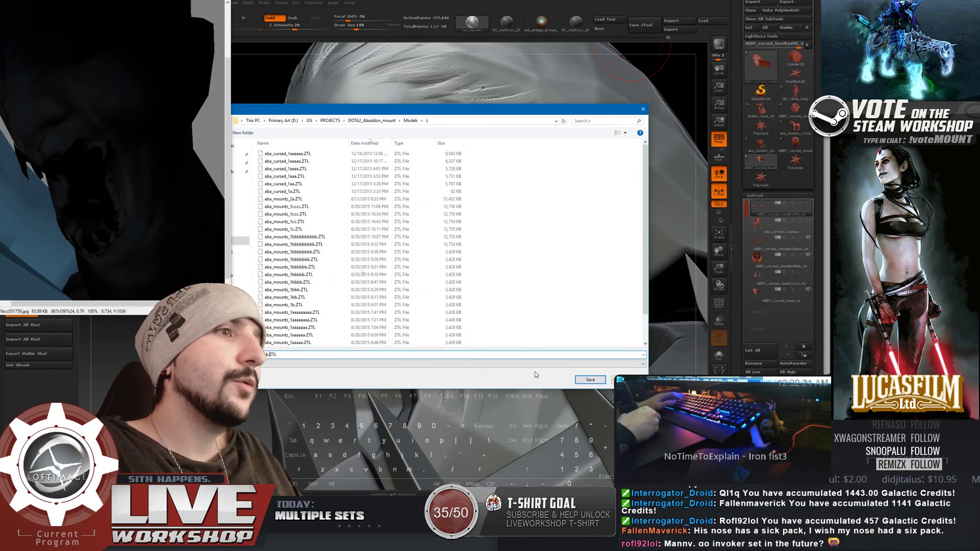
left_click(588, 379)
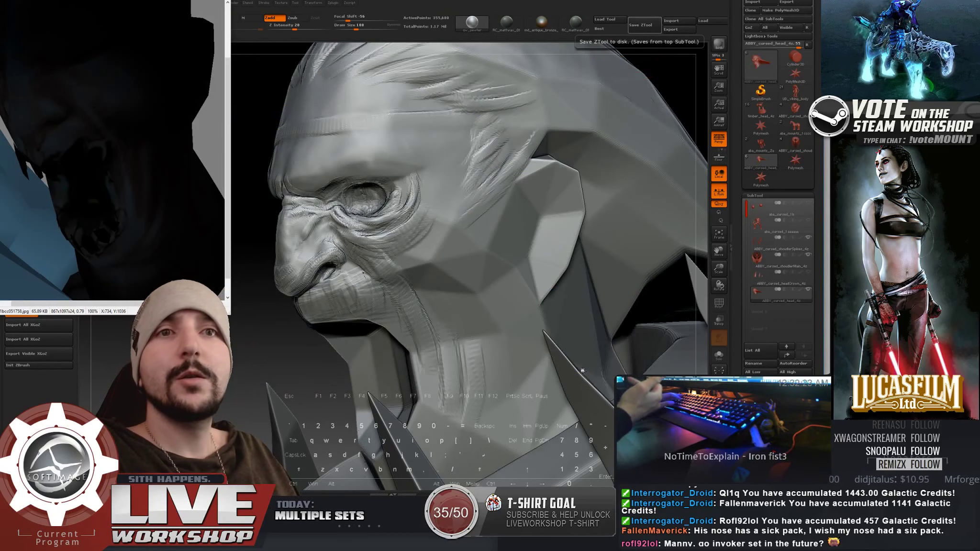
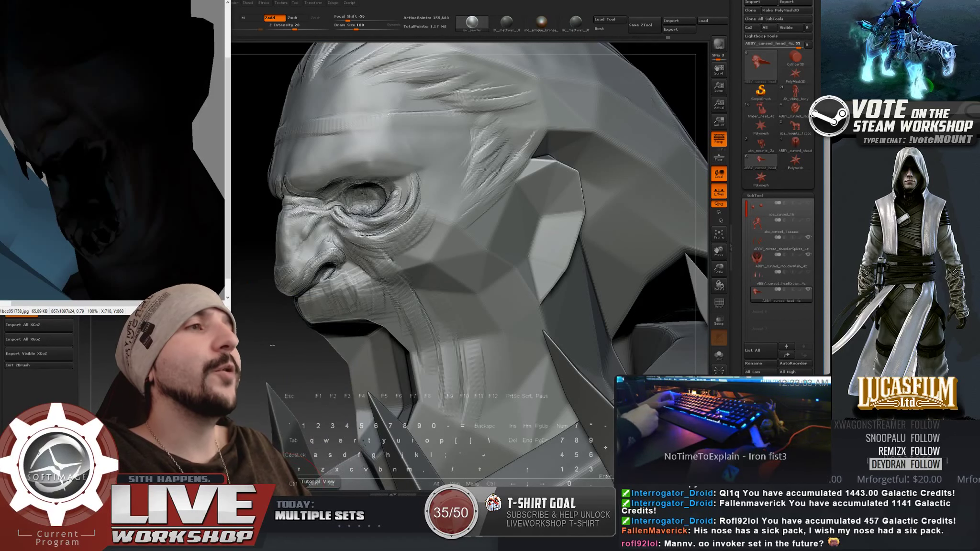
Step: Examine the open mouth, jaw and neck from several angles against the repositioned and enlarged reference image
left_click_drag(269, 343, 416, 306)
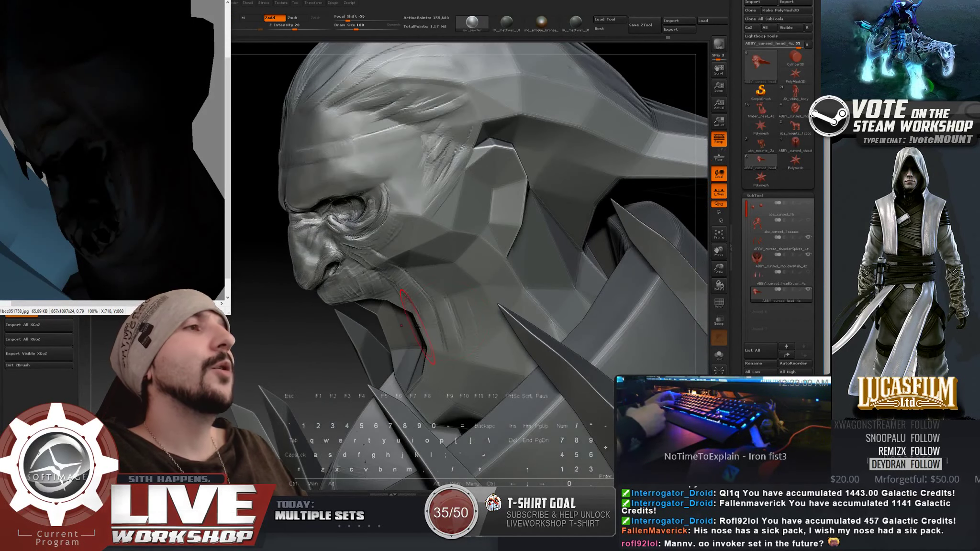
left_click_drag(163, 76, 143, 120)
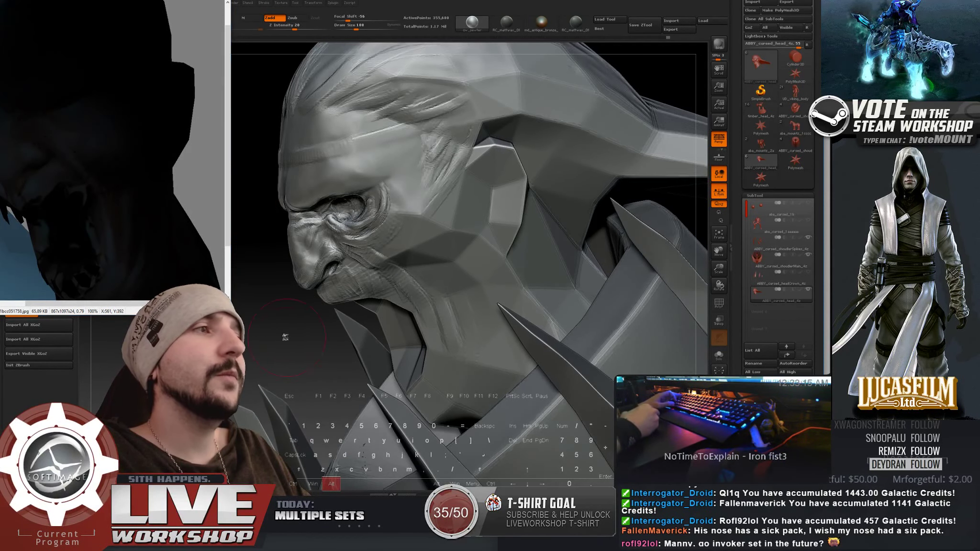
left_click_drag(286, 335, 364, 316)
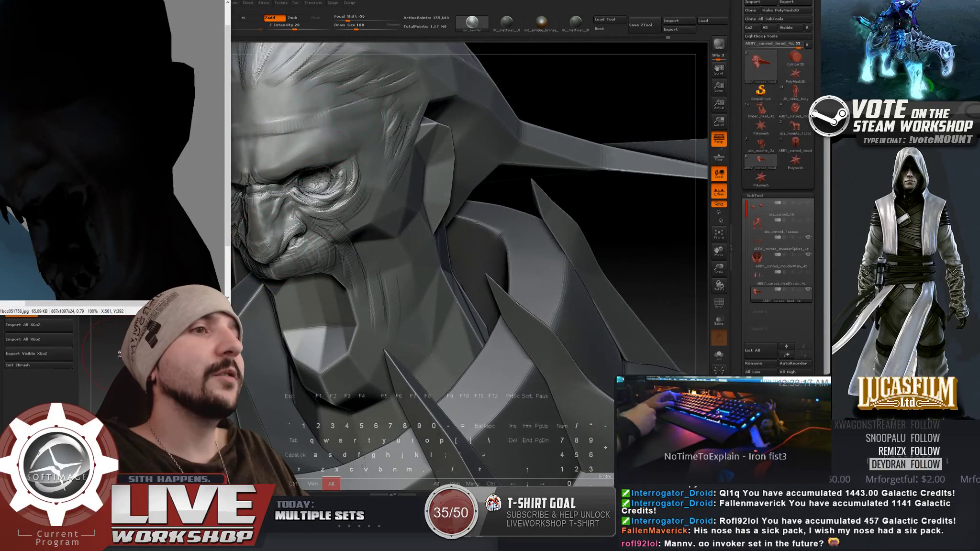
left_click_drag(120, 354, 114, 338, "alt")
left_click_drag(622, 187, 627, 85)
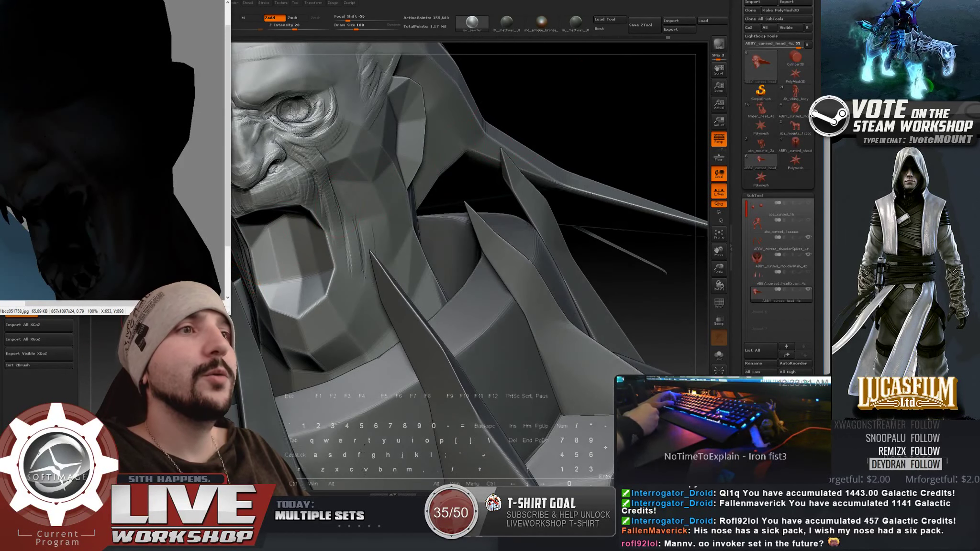
left_click_drag(168, 314, 168, 377)
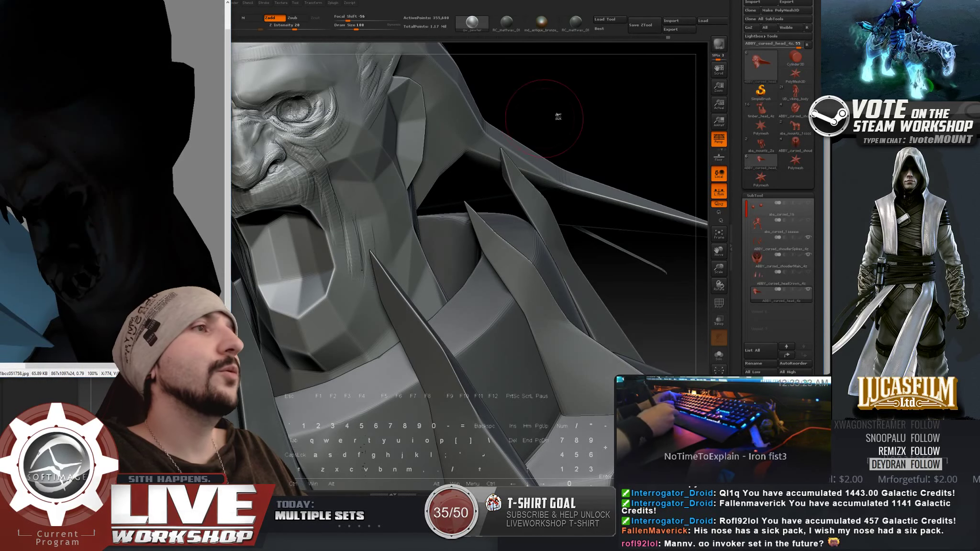
left_click_drag(558, 117, 444, 167)
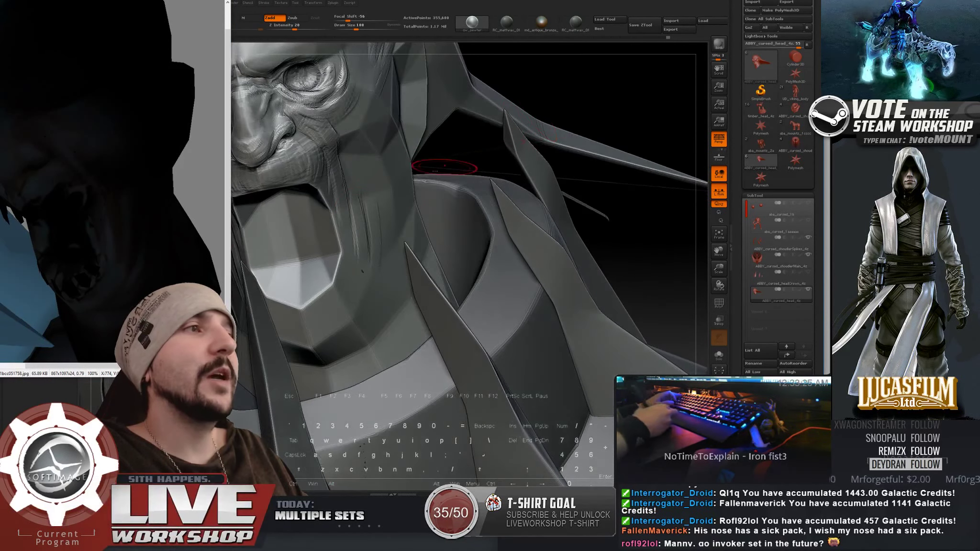
left_click_drag(636, 91, 569, 69)
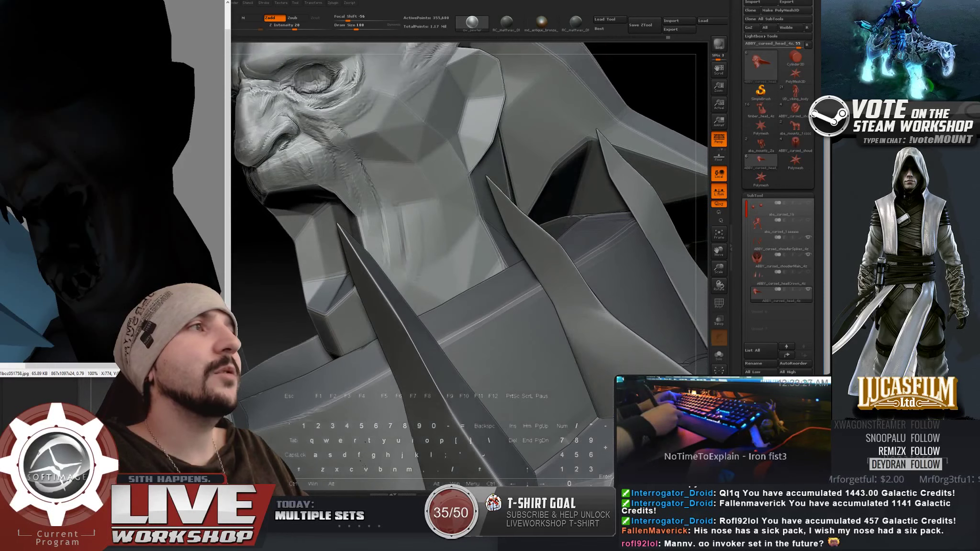
left_click_drag(390, 210, 349, 208)
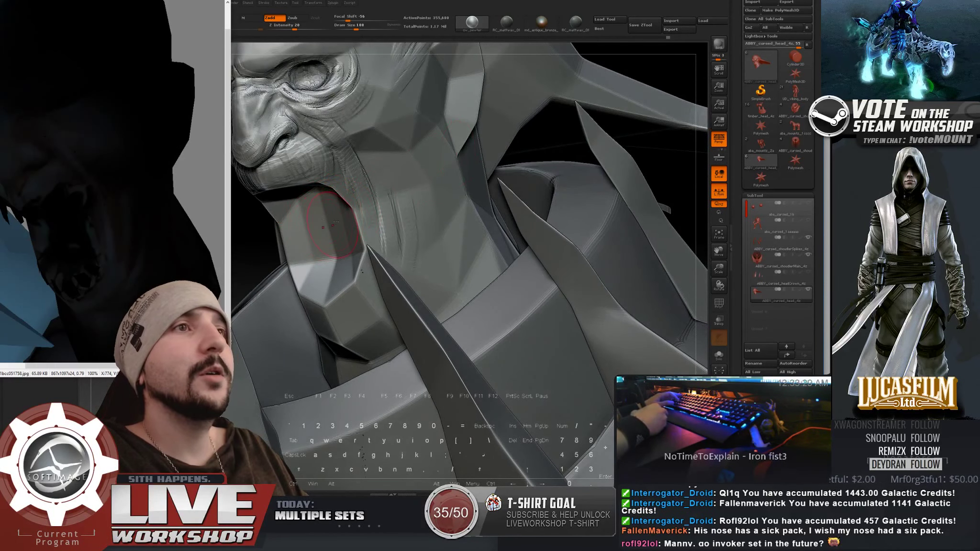
Step: Sculpt the lip ridge from the upper lip around the rim of the open mouth with a reduced brush size
left_click_drag(636, 66, 692, 76)
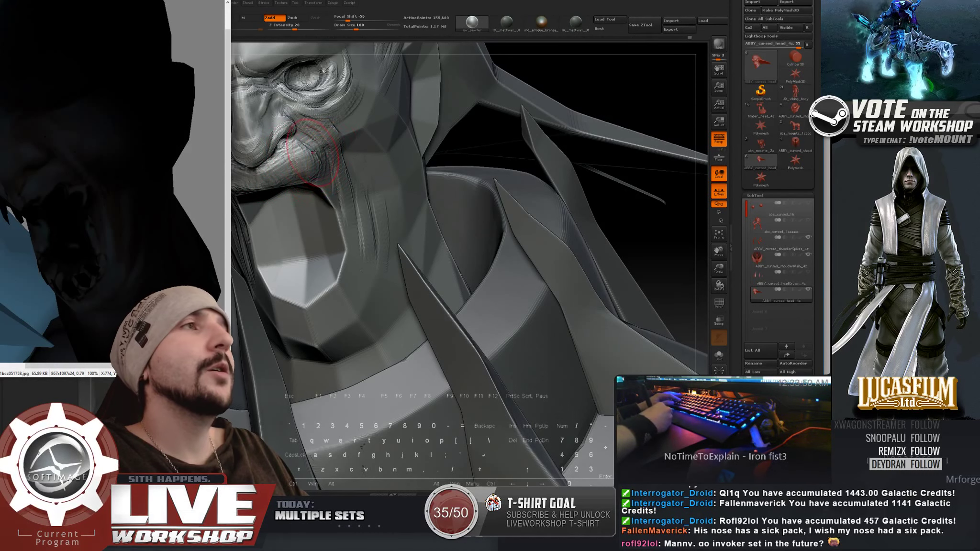
key("bracketleft")
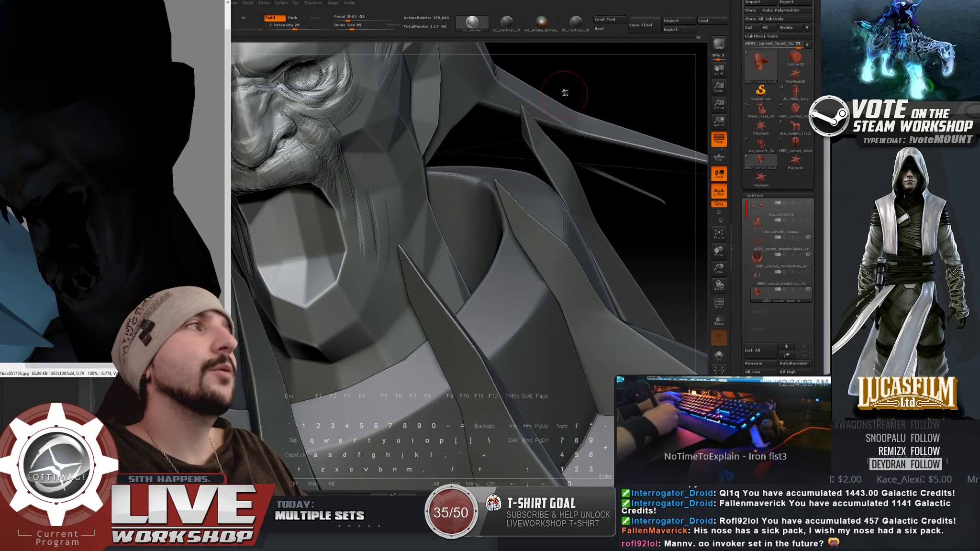
left_click_drag(566, 92, 519, 93)
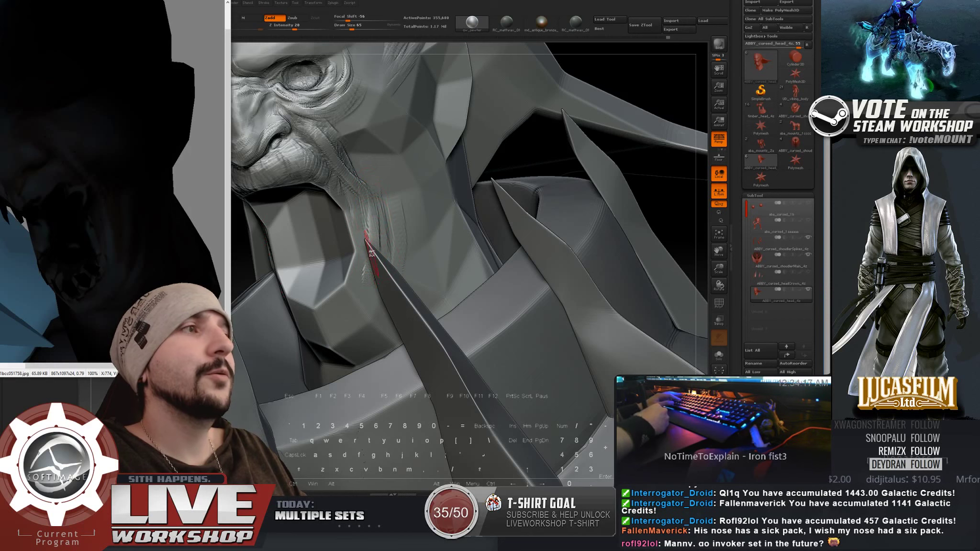
mouse_move(371, 253)
right_mouse_down()
mouse_move(372, 275)
mouse_move(377, 266)
right_mouse_up()
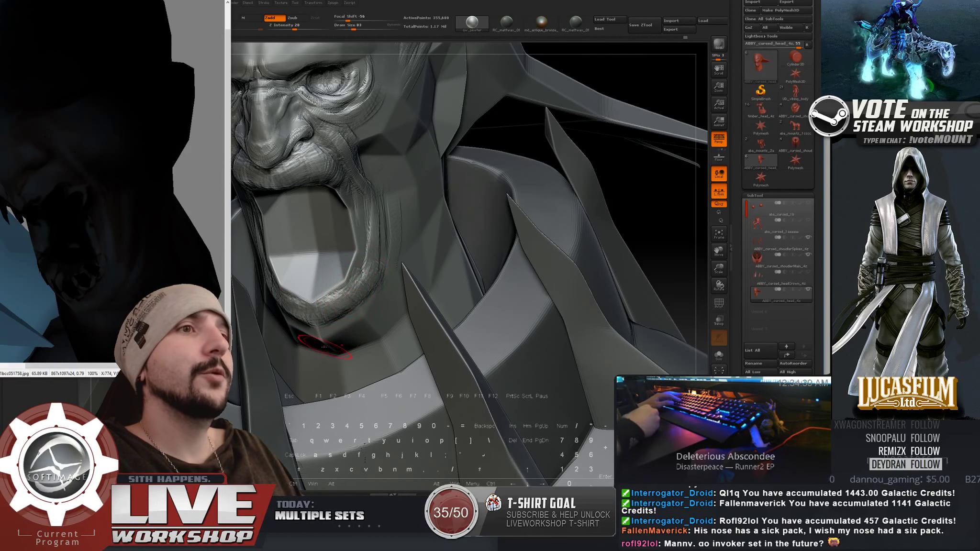
Step: Build up and smooth the rounded chin form below the lower lip
left_click_drag(622, 184, 625, 139)
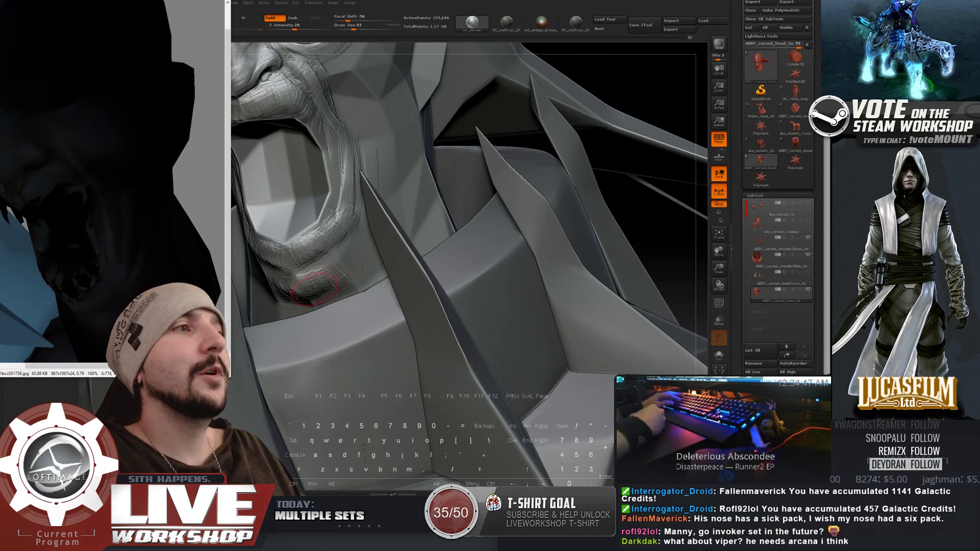
mouse_move(317, 298)
left_mouse_down()
mouse_move(316, 279)
mouse_move(343, 270)
left_mouse_up()
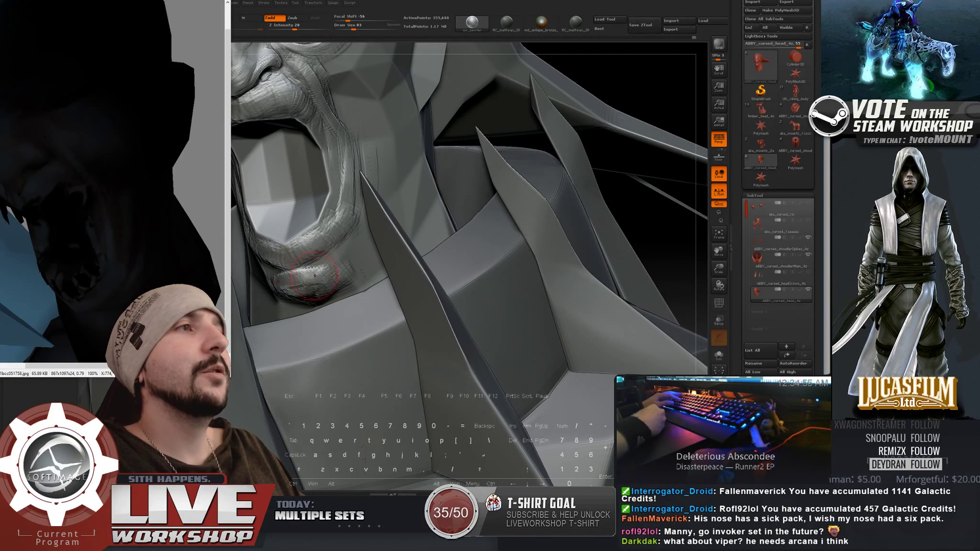
mouse_move(657, 72)
left_mouse_down()
mouse_move(652, 90)
mouse_move(602, 127)
left_mouse_up()
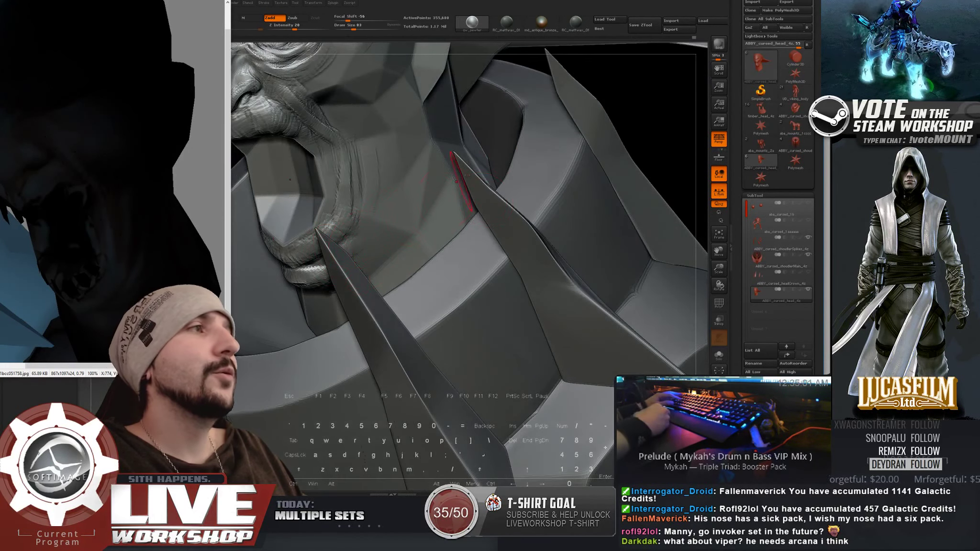
Step: Hide the shoulder spikes and sculpt long folds running from the chin up the cheek beside the mouth
left_click(808, 238)
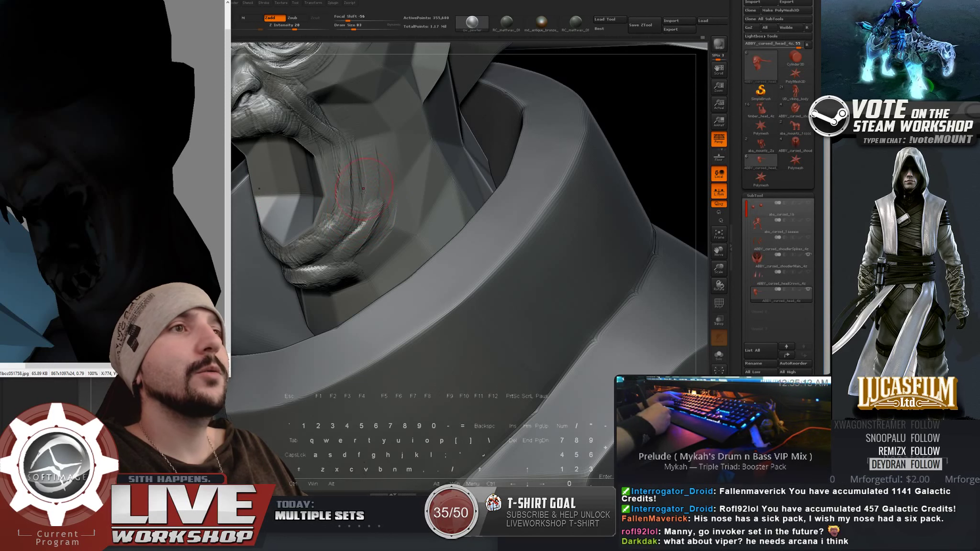
key("s")
left_click_drag(362, 187, 374, 156)
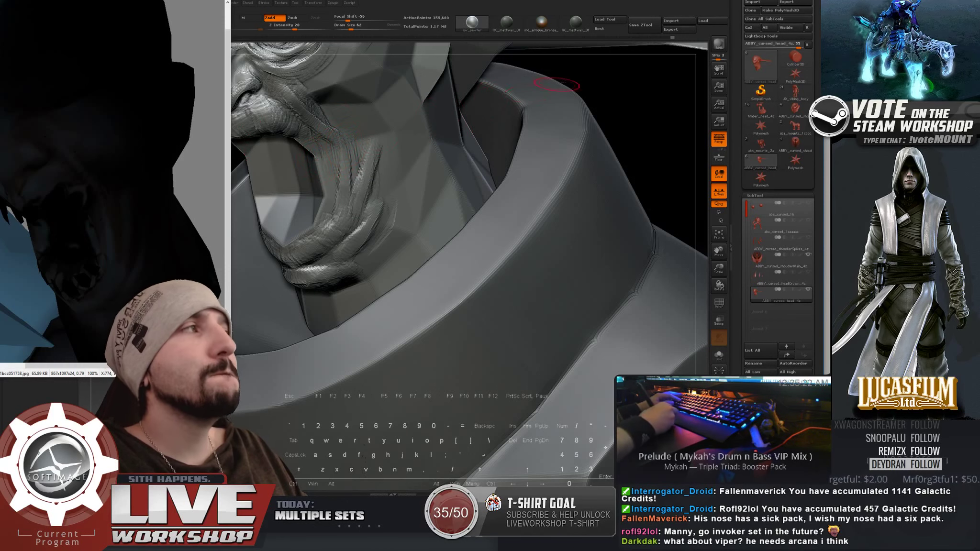
Step: Sculpt finer ridges between the mouth rim and the cheek folds with a smaller brush
left_click_drag(503, 79, 545, 79)
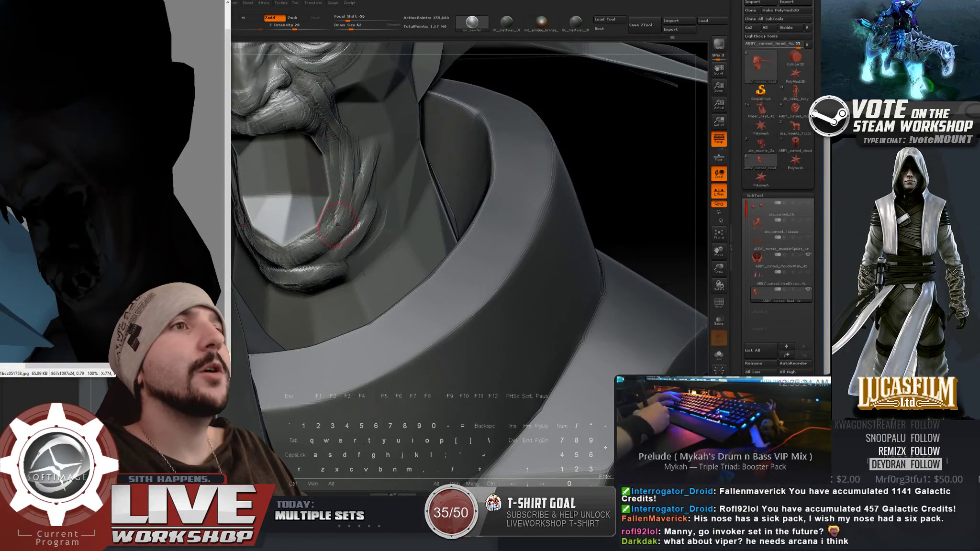
key("s")
left_click_drag(336, 206, 331, 205)
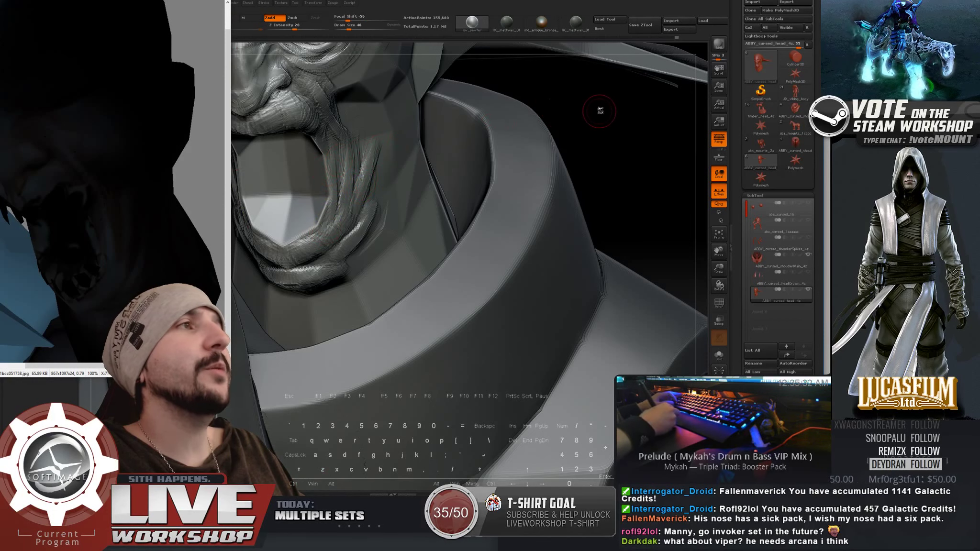
left_click_drag(600, 110, 493, 120)
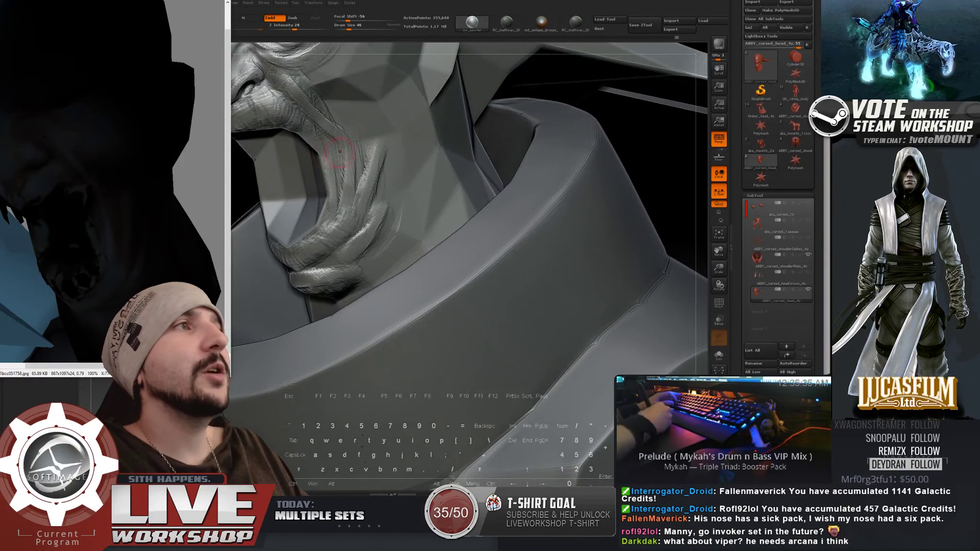
left_click_drag(585, 103, 614, 104)
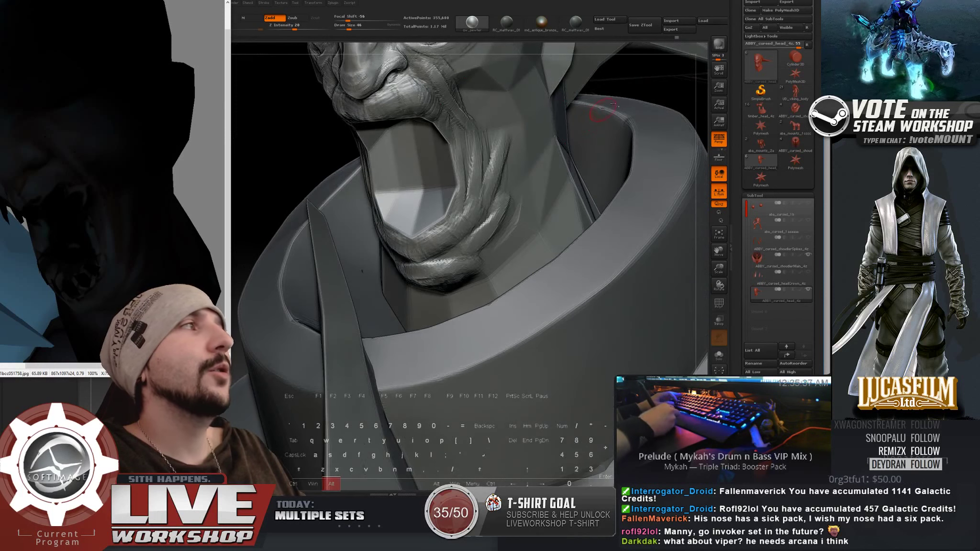
right_click_drag(602, 111, 372, 113)
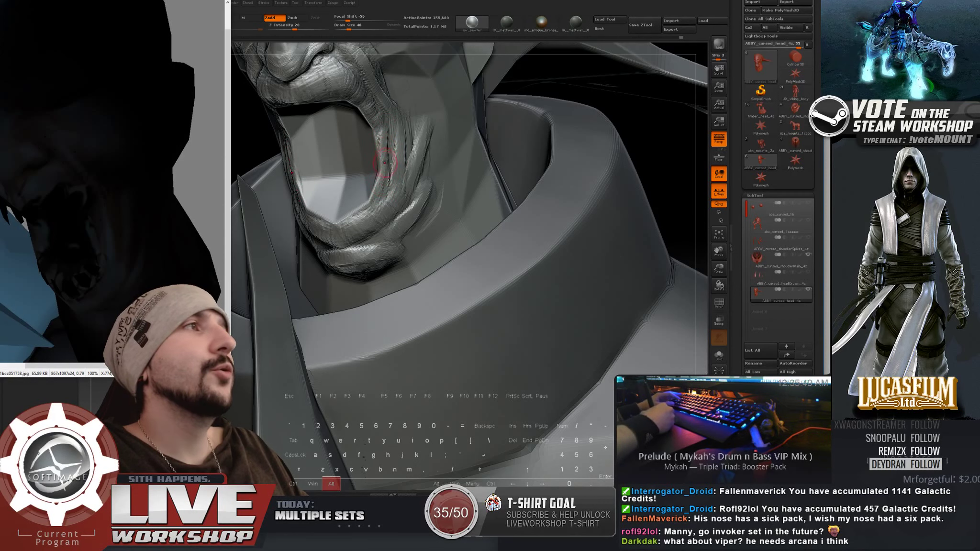
Step: Refine the wrinkles at the mouth corner and along the jaw folds with varied brush sizes
key("alt")
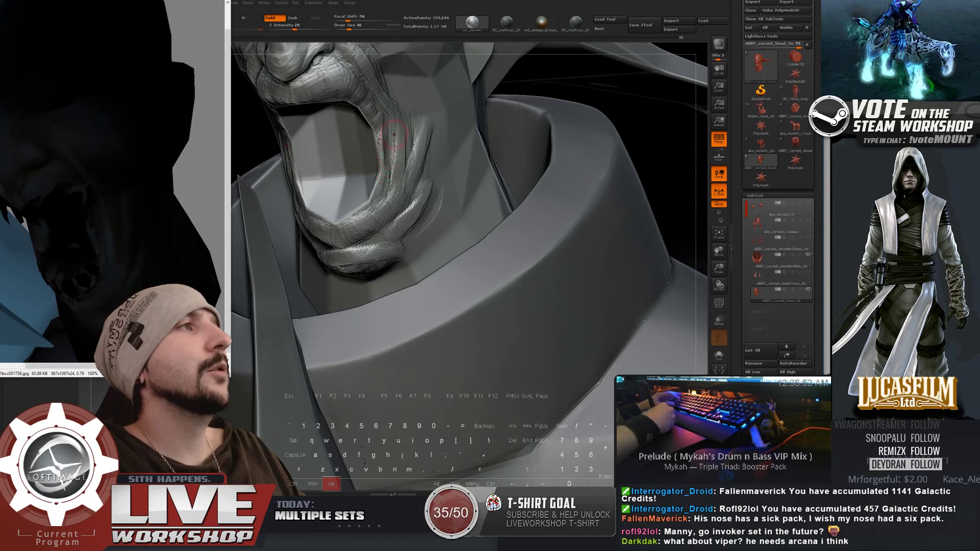
key("s")
left_click_drag(394, 136, 399, 135)
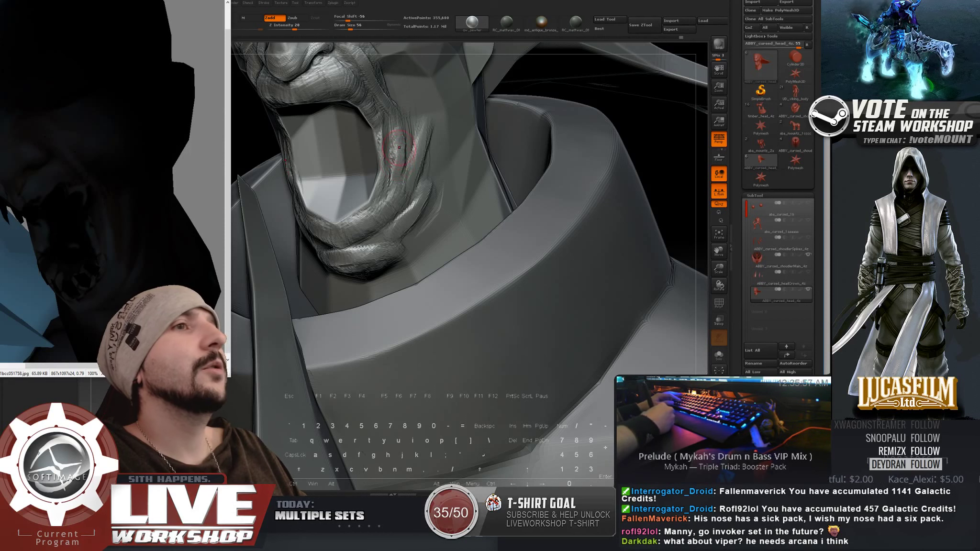
key("s")
left_click_drag(382, 210, 386, 211)
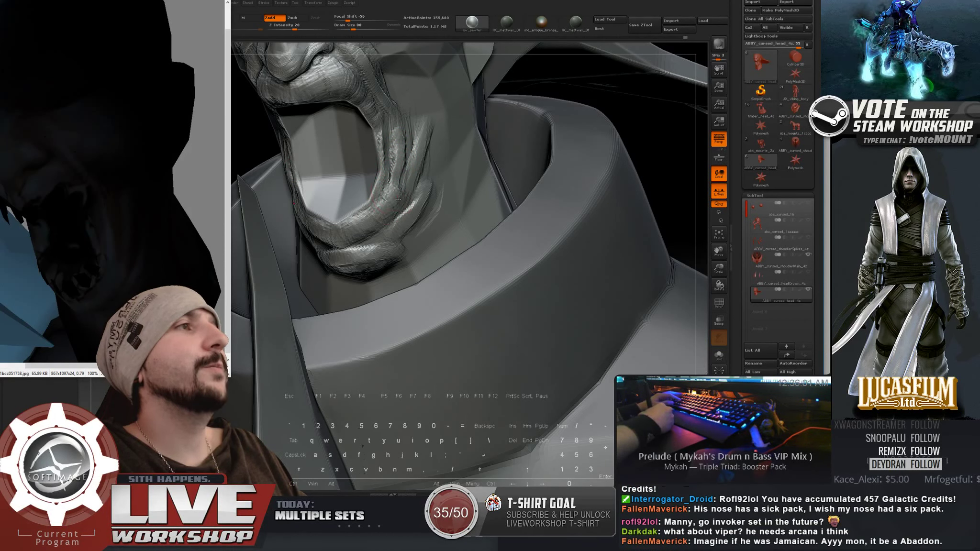
left_click_drag(377, 209, 392, 204)
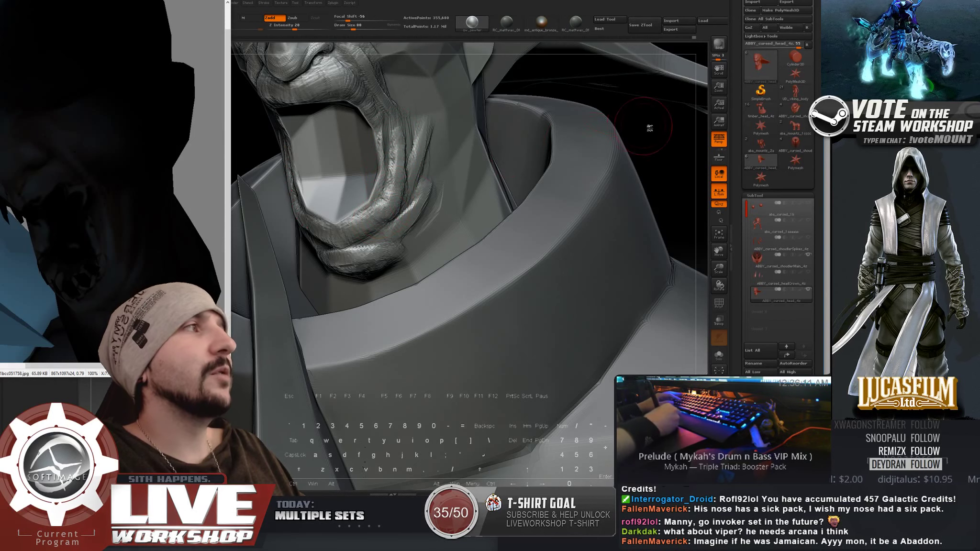
mouse_move(650, 127)
left_mouse_down()
mouse_move(656, 162)
mouse_move(680, 165)
left_mouse_up()
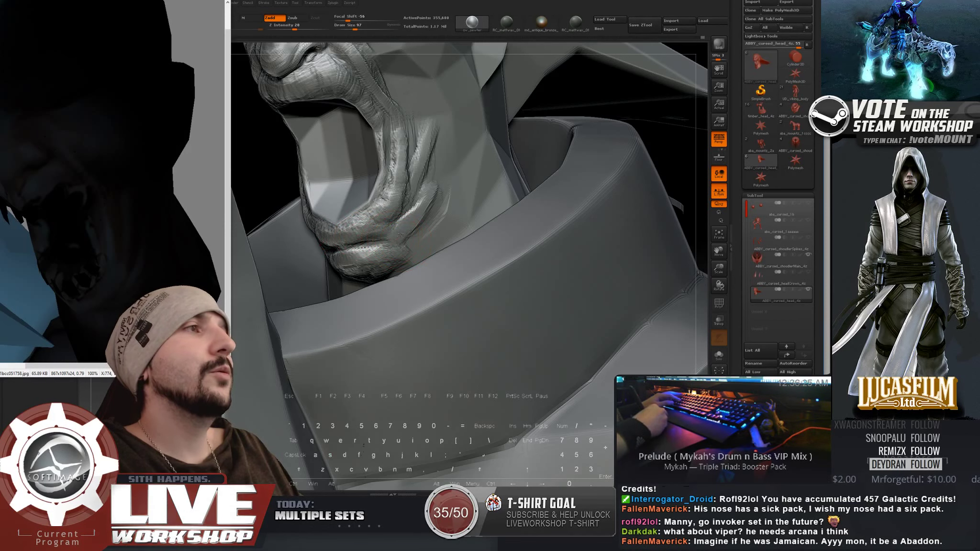
Step: Smooth the folds around the mouth, chin and lower cheek, and show the whole head
key("shift")
mouse_move(389, 225)
left_mouse_down("shift")
mouse_move(366, 251)
mouse_move(375, 256)
mouse_move(400, 201)
mouse_move(400, 147)
left_mouse_up("shift")
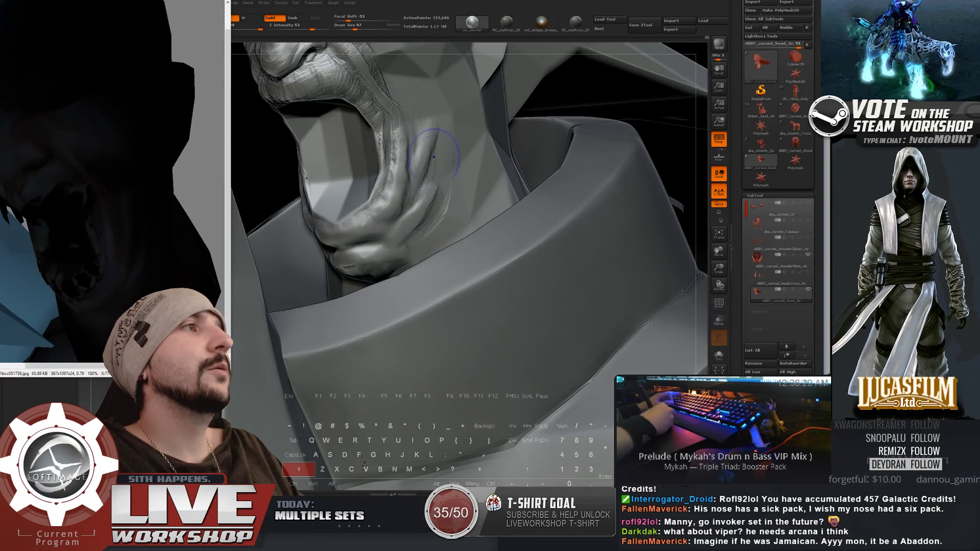
key("f")
mouse_move(562, 96)
left_mouse_down("alt")
mouse_move(563, 61)
mouse_move(577, 114)
mouse_move(561, 132)
mouse_move(568, 155)
mouse_move(551, 155)
mouse_move(614, 148)
mouse_move(562, 146)
mouse_move(529, 171)
mouse_move(547, 135)
mouse_move(559, 210)
mouse_move(601, 238)
mouse_move(624, 207)
mouse_move(637, 221)
mouse_move(618, 218)
mouse_move(630, 257)
left_mouse_up("alt")
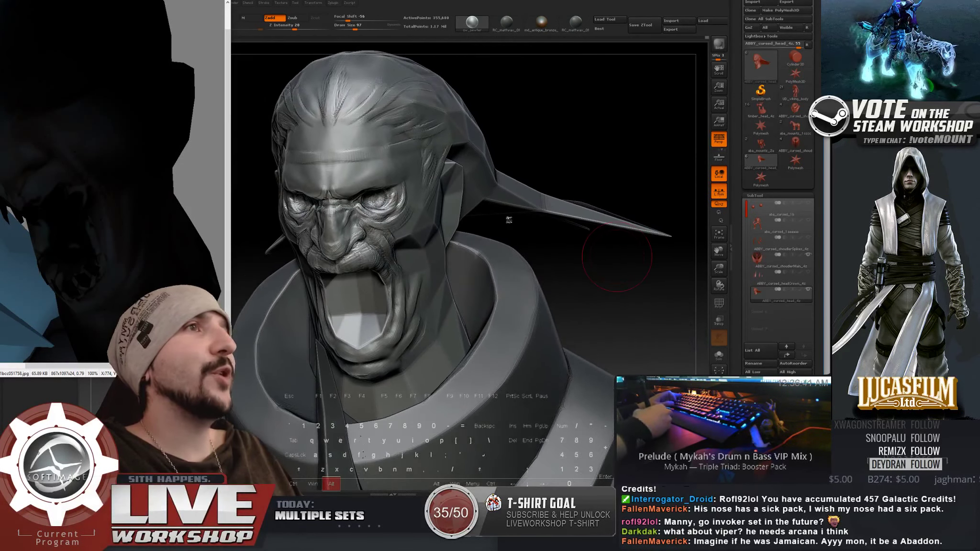
Step: Sculpt fine wrinkles under the eye and across the inner cheek beside the nose with a smaller brush
mouse_move(552, 120)
left_mouse_down()
mouse_move(564, 114)
mouse_move(580, 158)
mouse_move(586, 143)
mouse_move(595, 212)
mouse_move(624, 131)
mouse_move(616, 173)
left_mouse_up()
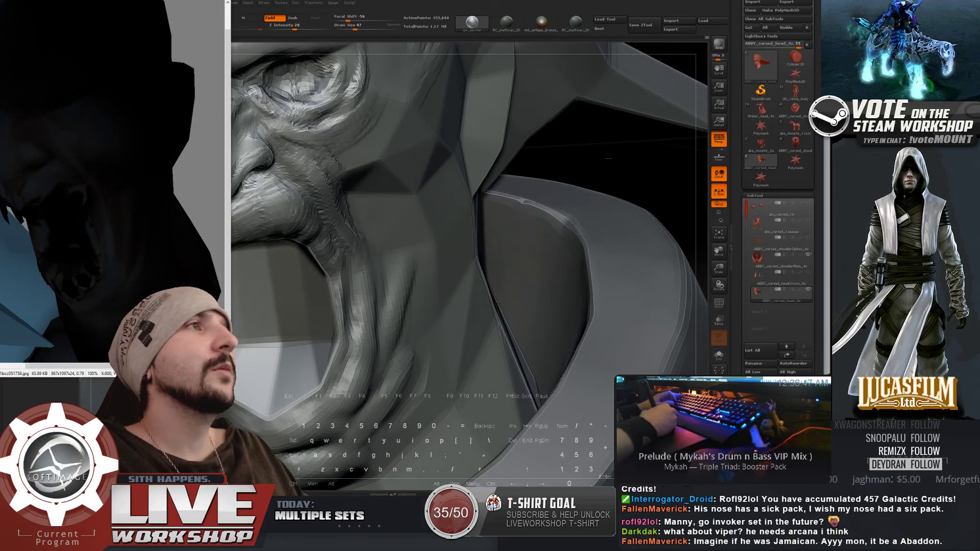
key("s")
left_click_drag(297, 100, 275, 100)
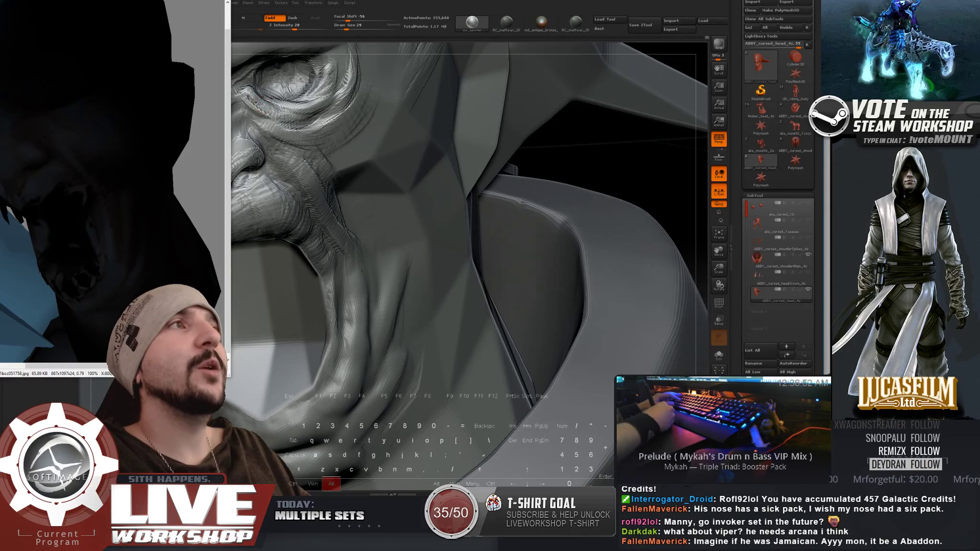
key("alt")
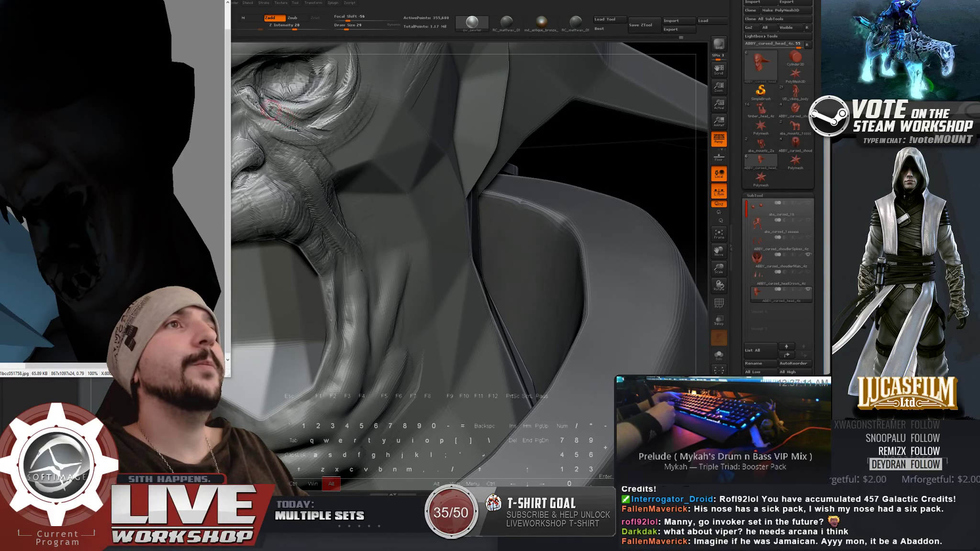
key("]")
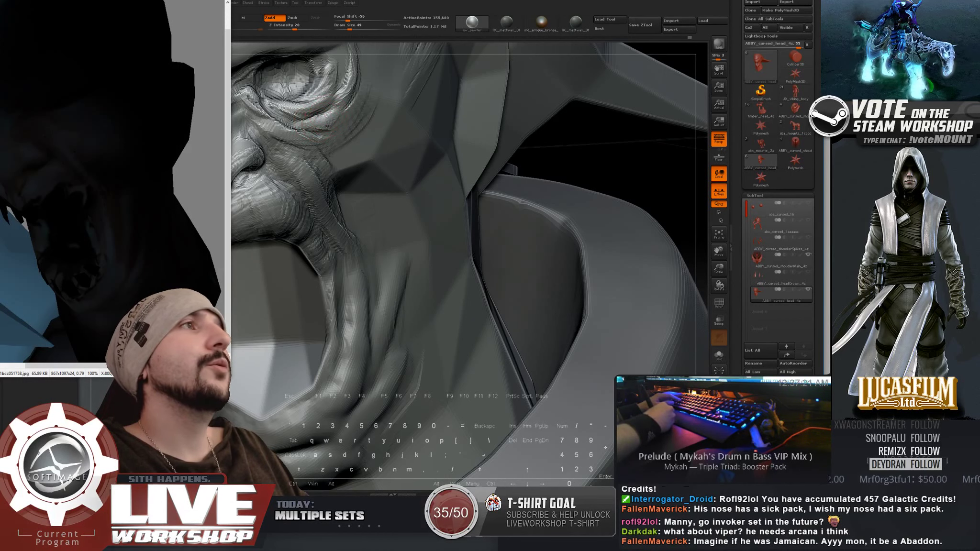
mouse_move(618, 168)
left_mouse_down("alt")
mouse_move(601, 114)
mouse_move(631, 198)
mouse_move(605, 188)
left_mouse_up("alt")
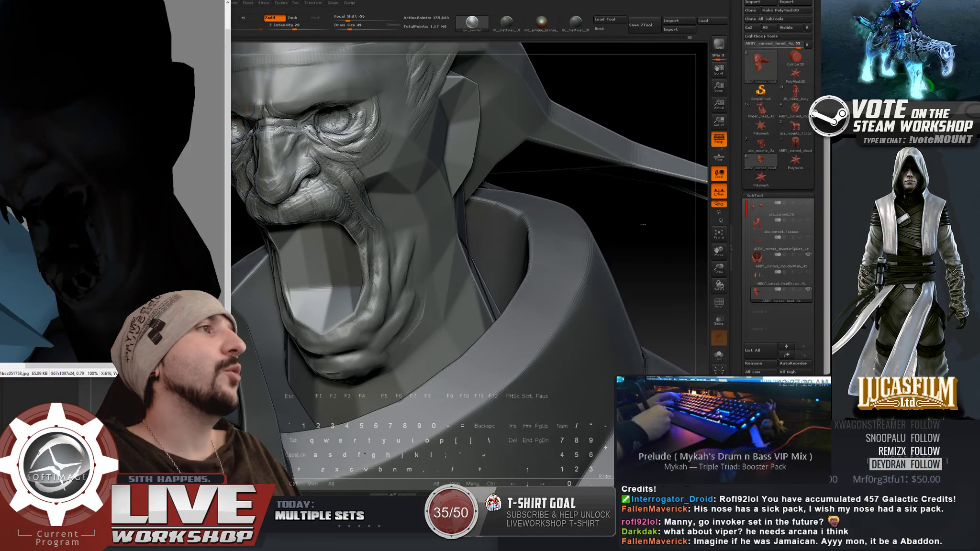
Step: Refine the creases running from the nose and cheek to the mouth corner with varied brush sizes
mouse_move(643, 224)
left_mouse_down()
mouse_move(613, 229)
mouse_move(653, 242)
left_mouse_up()
key("s")
key("s")
left_click_drag(290, 166, 264, 136)
key("s")
key("s")
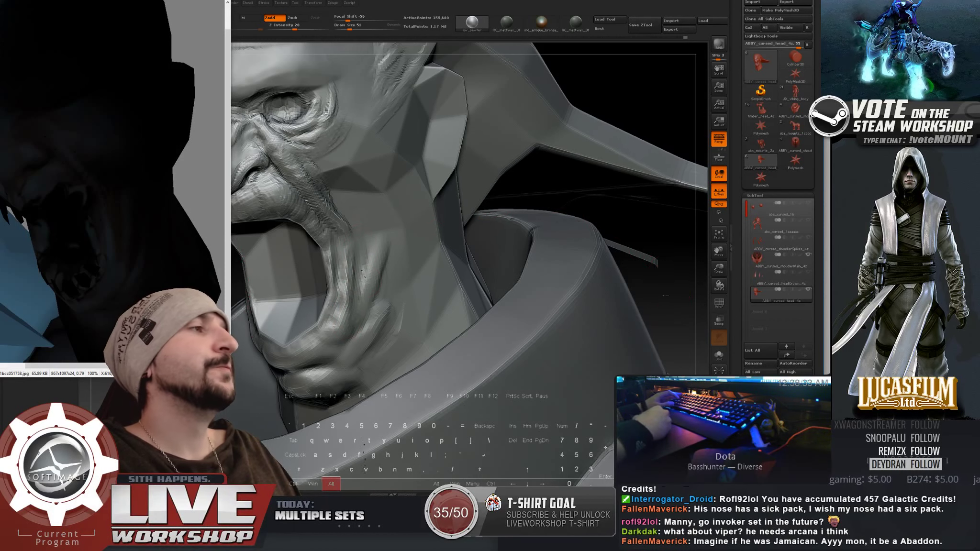
mouse_move(575, 201)
left_mouse_down("alt")
mouse_move(569, 166)
mouse_move(572, 178)
mouse_move(641, 219)
mouse_move(622, 201)
left_mouse_up("alt")
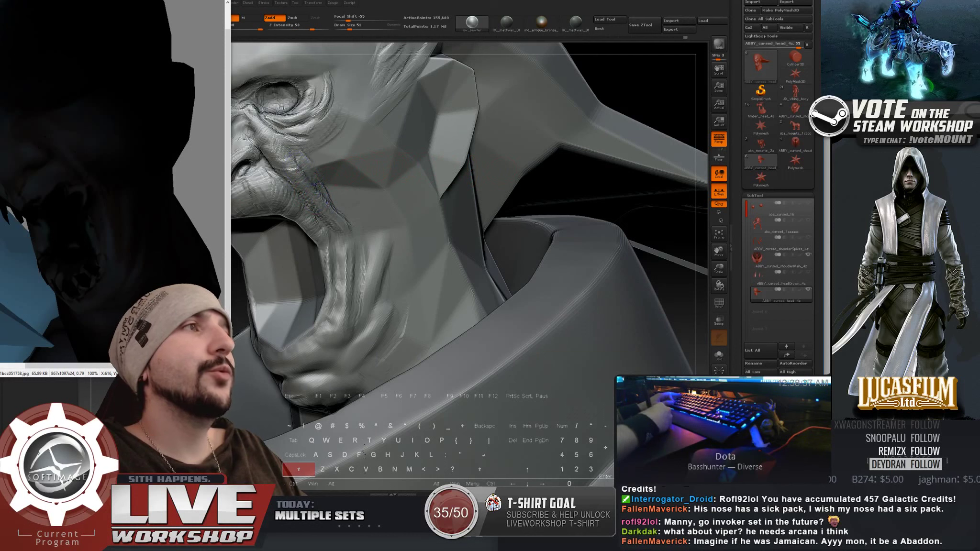
Step: Enlarge the brush to a draw size of 128 and build up the cheekbone below the eye
key("s")
key("s")
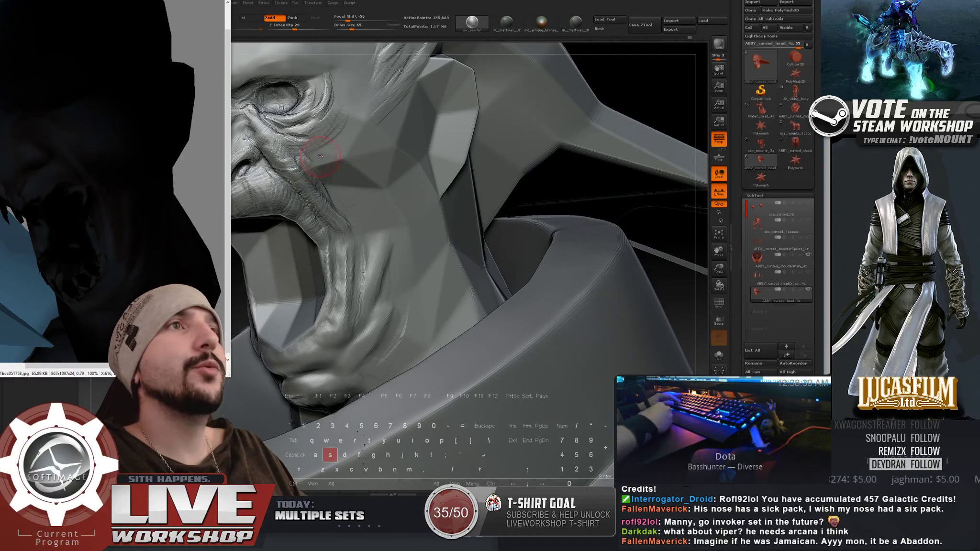
left_click(307, 143)
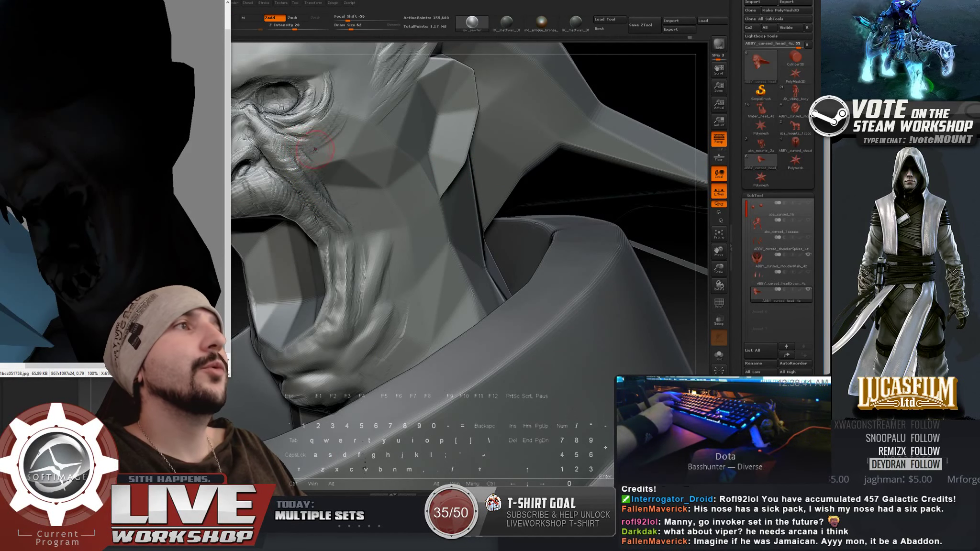
key("s")
left_click(320, 156)
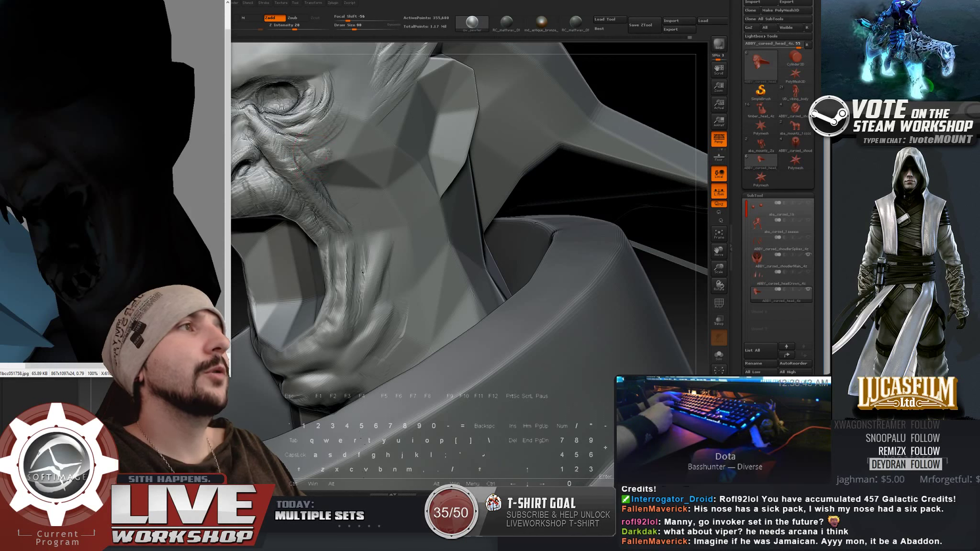
key("s")
left_click(332, 157)
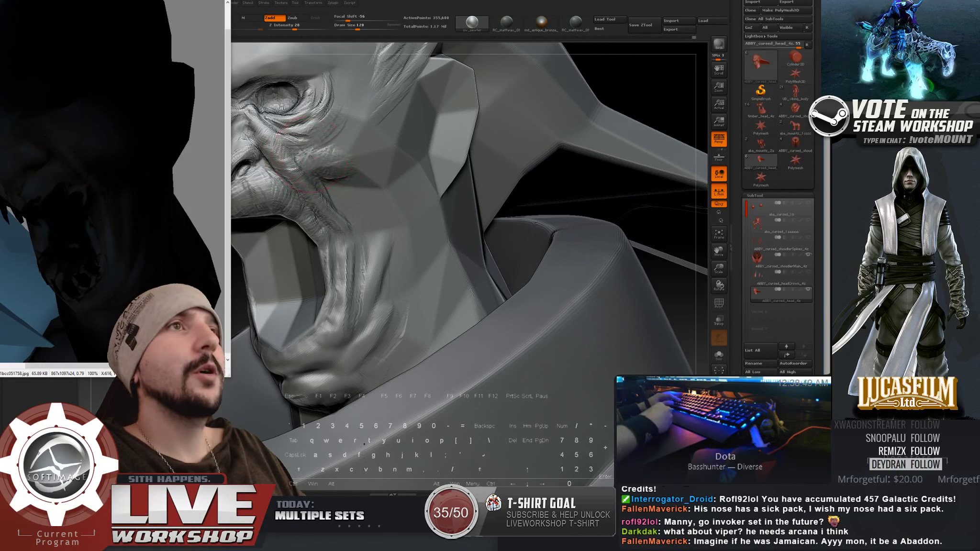
left_click_drag(312, 154, 355, 131)
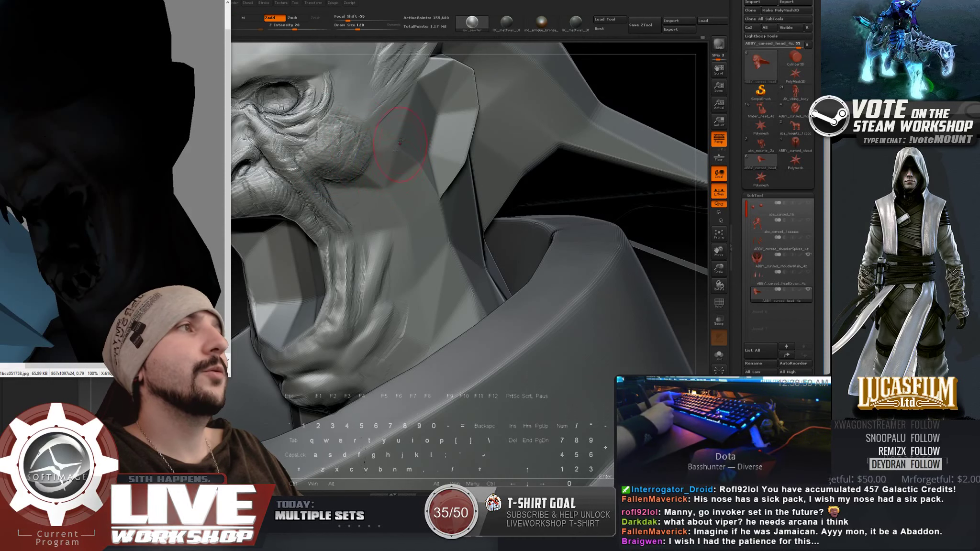
Step: Smooth the raised cheekbone and sculpt finer ridges along the folds beside the mouth corner
key("shift")
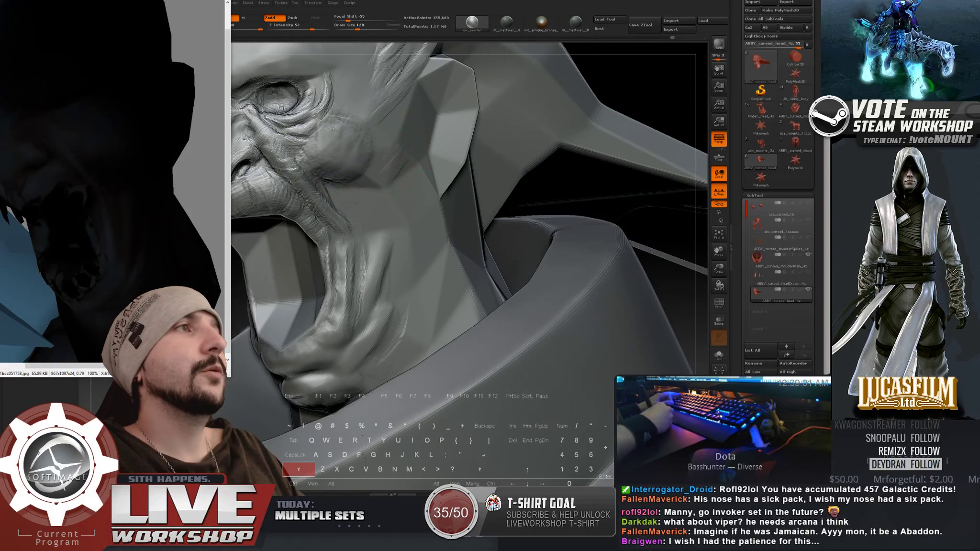
mouse_move(334, 130)
left_mouse_down("shift")
mouse_move(337, 192)
mouse_move(364, 280)
mouse_move(374, 239)
mouse_move(353, 226)
left_mouse_up("shift")
key("s")
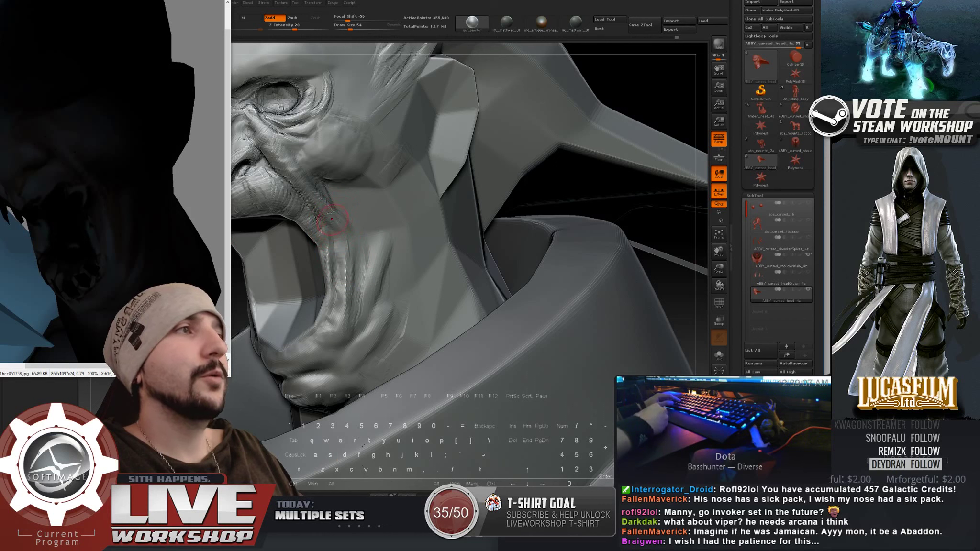
key("alt")
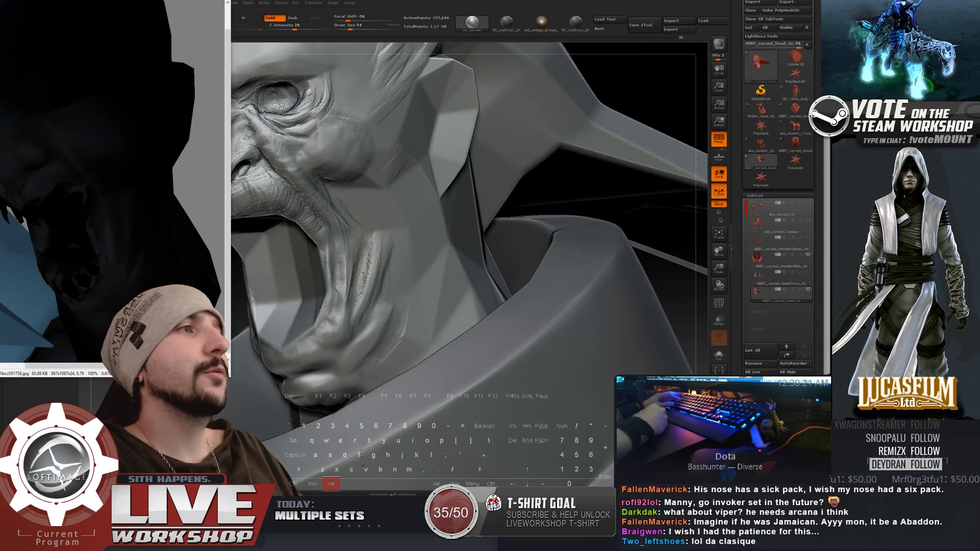
key("s")
left_click_drag(344, 196, 349, 197)
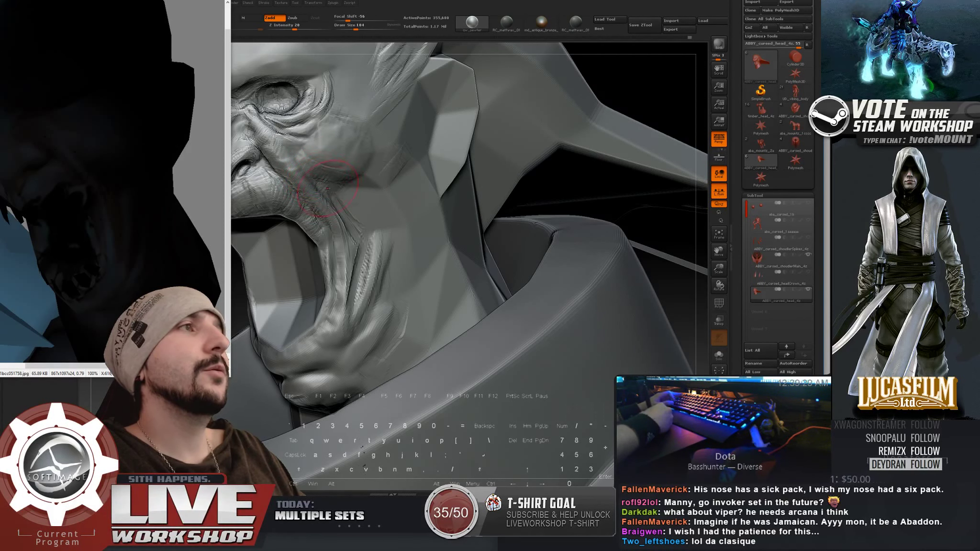
Step: Carve the hollow beneath the cheekbone and shape the cheek folds above the mouth corner
key("shift")
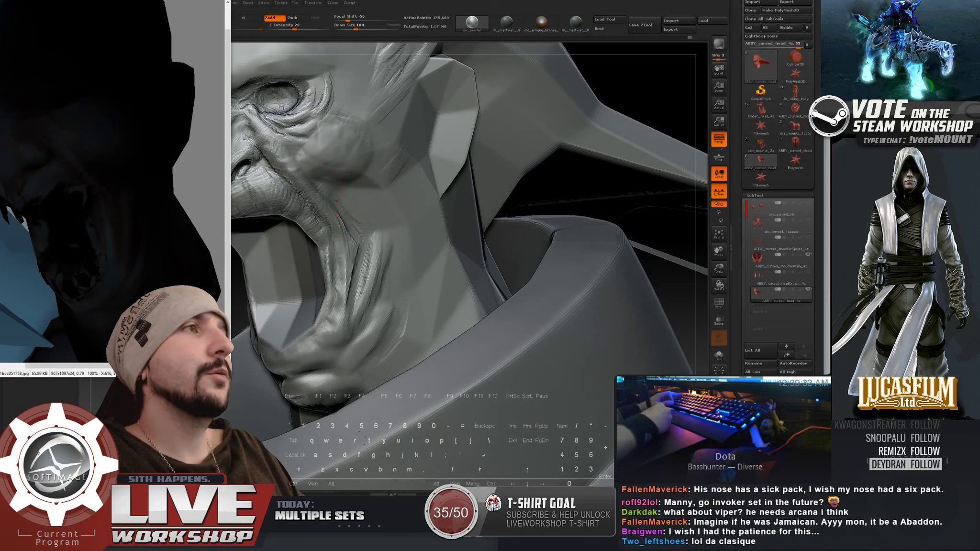
key("alt")
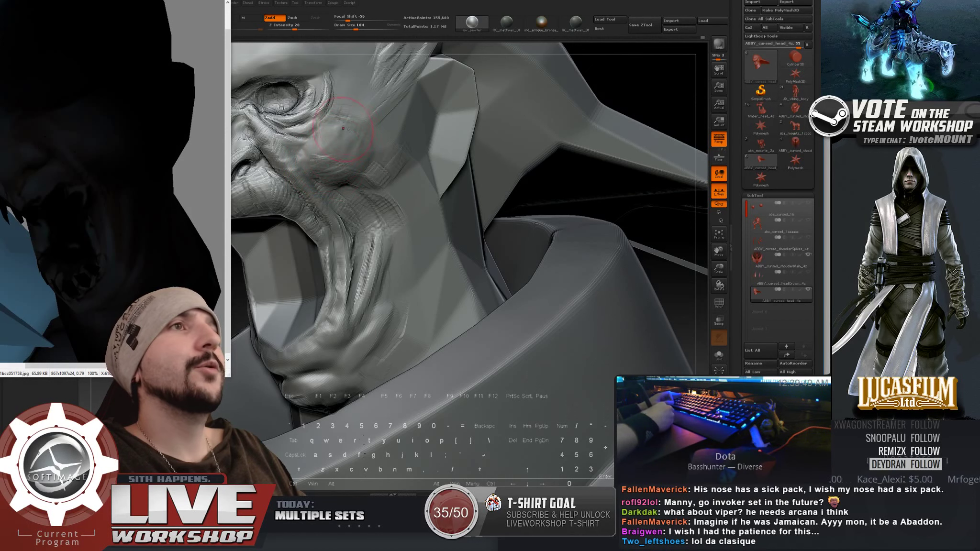
mouse_move(330, 140)
left_mouse_down("alt")
mouse_move(345, 126)
mouse_move(326, 144)
left_mouse_up("alt")
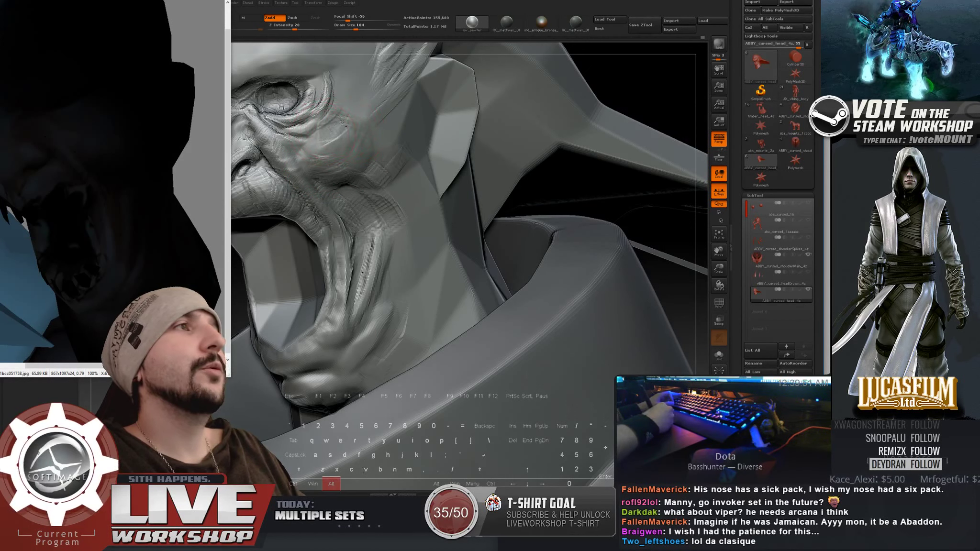
Step: Save the tool as aba_cursed_1b.ZTL, replacing the existing file
left_click_drag(668, 300, 567, 200, "alt")
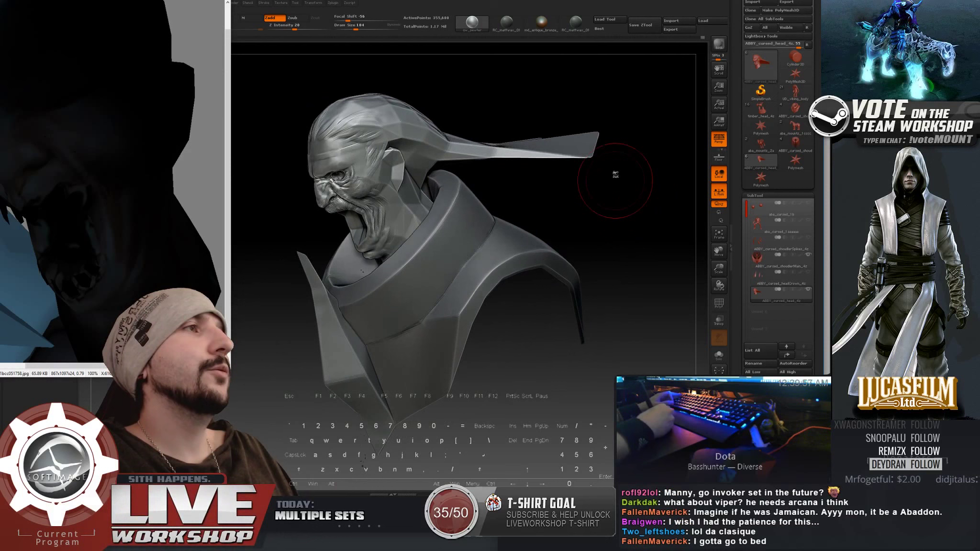
left_click(643, 26)
left_click(591, 380)
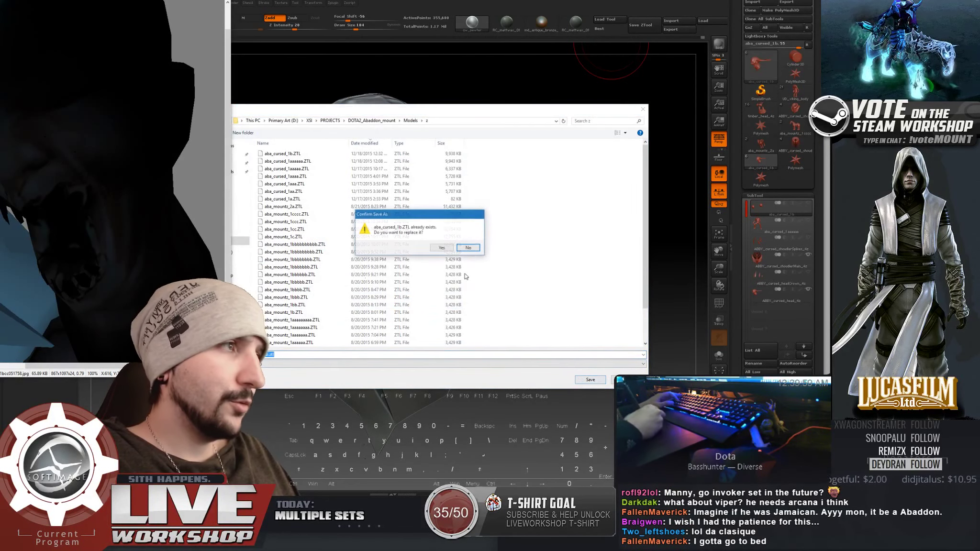
left_click(428, 252)
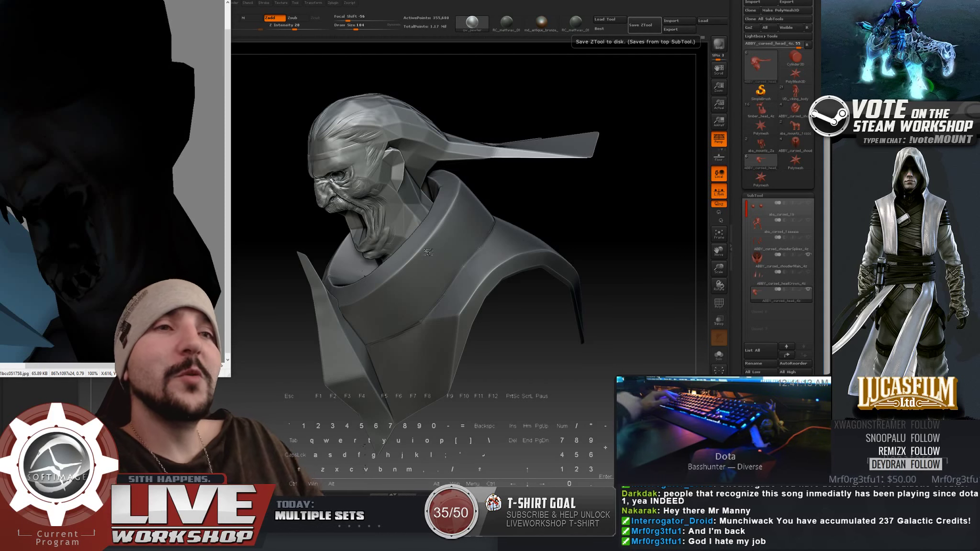
Step: Reshape the nostril and side of the nose with a smaller brush and smooth the surface
mouse_move(584, 197)
left_mouse_down()
mouse_move(624, 201)
mouse_move(608, 201)
mouse_move(583, 364)
left_mouse_up()
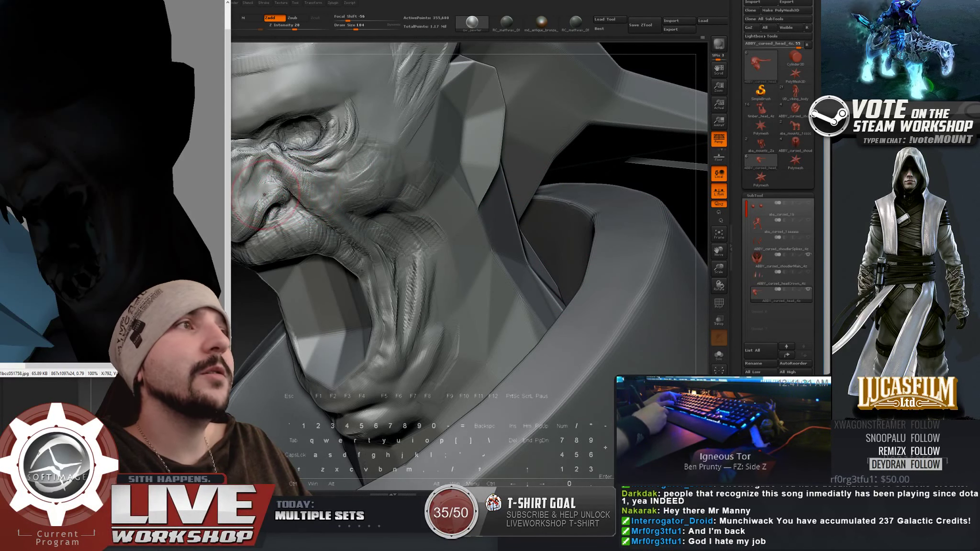
key("s")
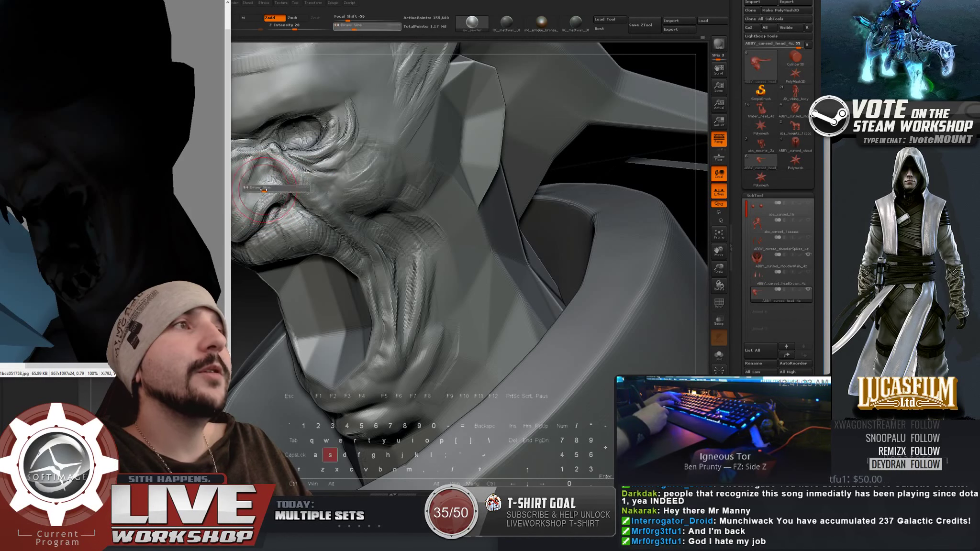
left_click(263, 189)
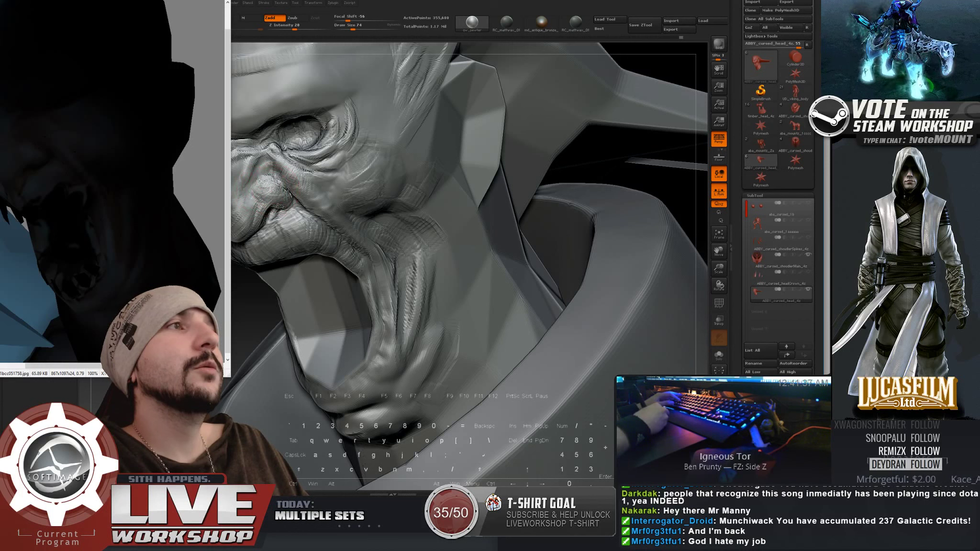
key("shift")
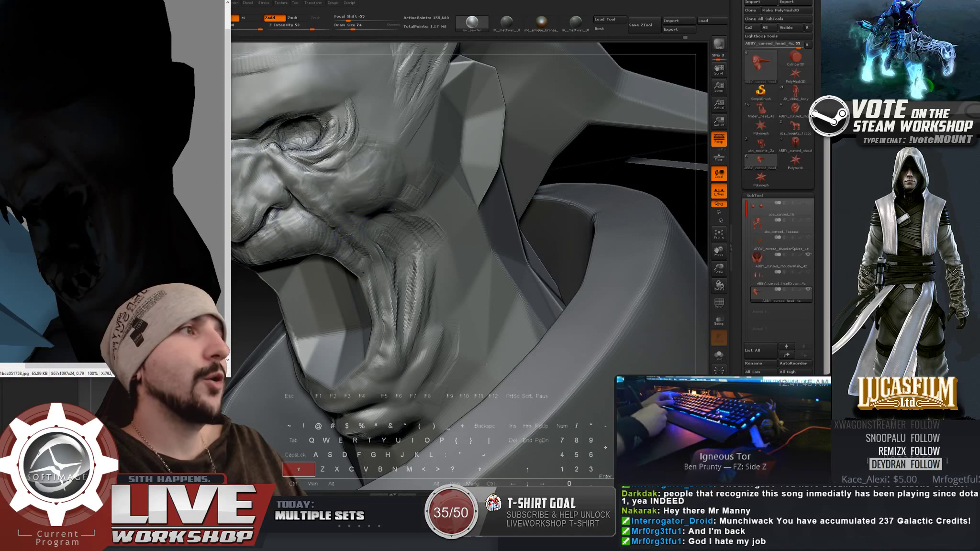
Step: Rework the chin and lower jaw folds around the open mouth, checking the head from several angles
mouse_move(363, 282)
right_mouse_down("alt")
mouse_move(364, 272)
mouse_move(135, 297)
right_mouse_up("alt")
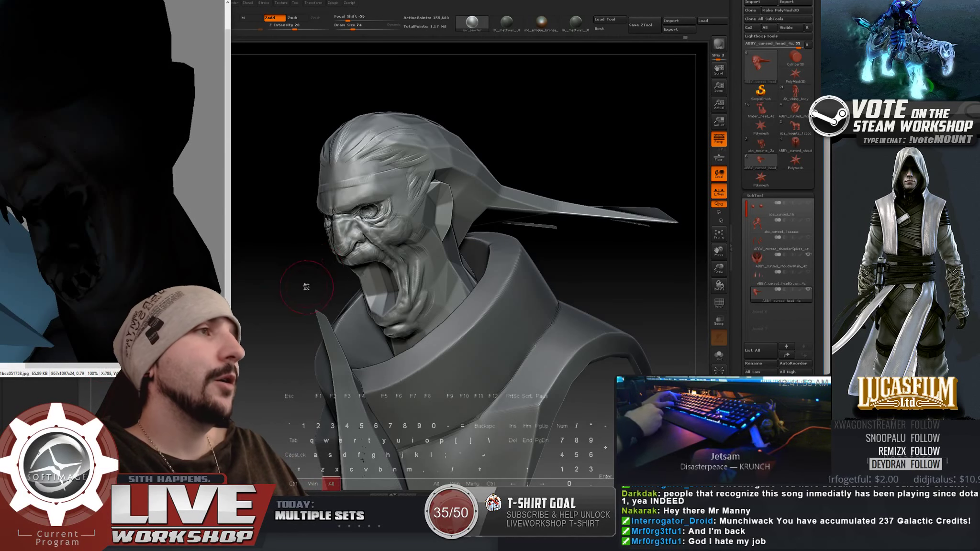
right_click_drag(305, 287, 282, 270, "alt")
left_click_drag(283, 269, 287, 248)
right_click_drag(275, 215, 322, 245)
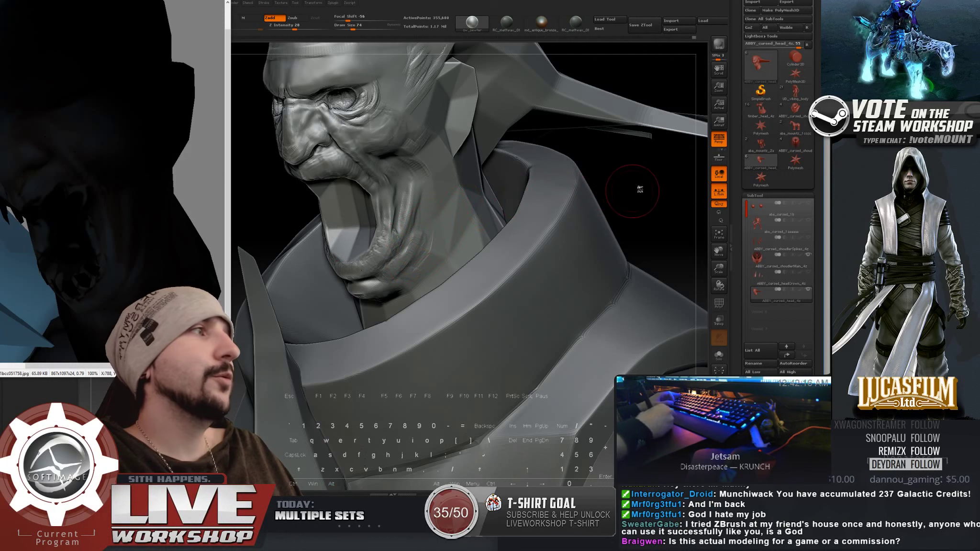
mouse_move(640, 189)
left_mouse_down()
mouse_move(665, 175)
mouse_move(598, 165)
mouse_move(589, 180)
left_mouse_up()
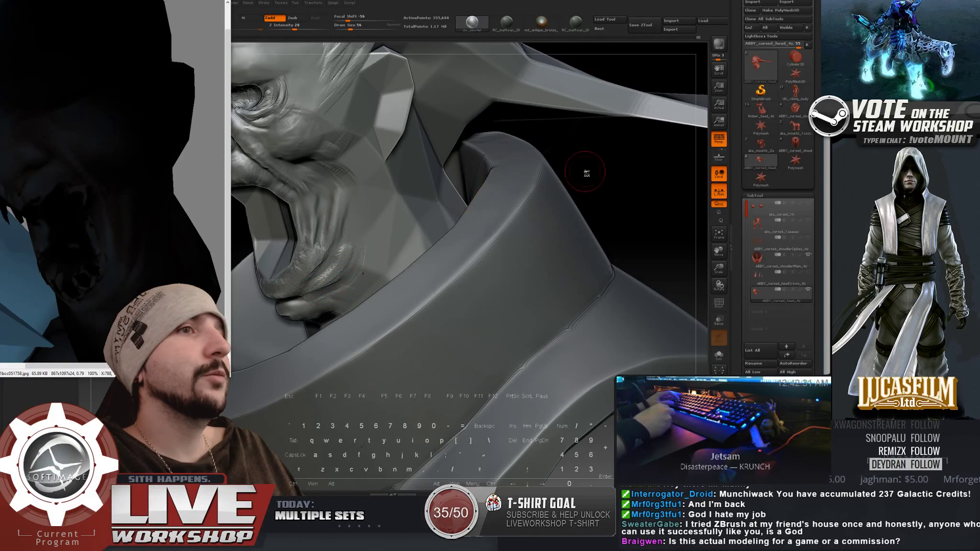
left_click_drag(587, 171, 617, 152)
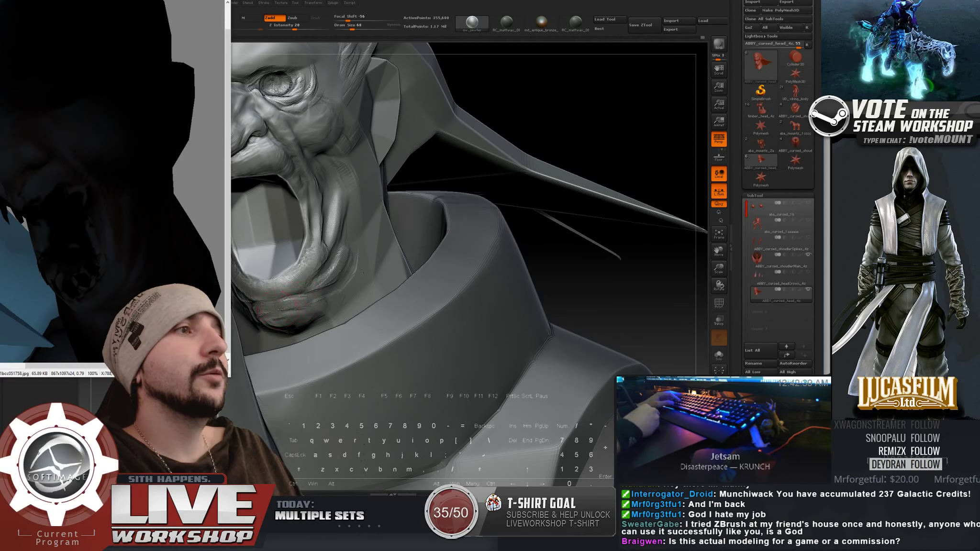
key("shift")
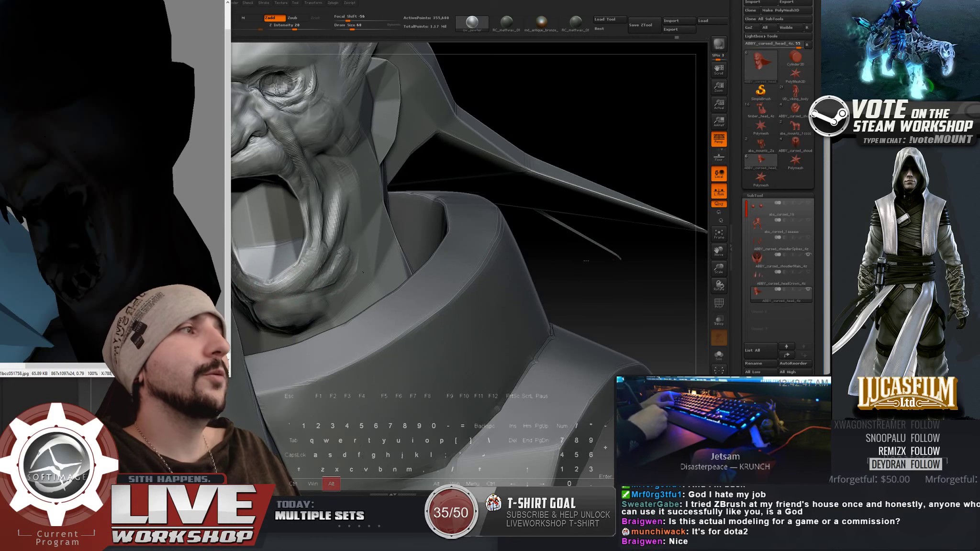
Step: Sculpt the folds along the lower jaw just above the collar with a larger brush
left_click_drag(577, 302, 560, 290, "alt")
left_click_drag(607, 205, 607, 191, "alt")
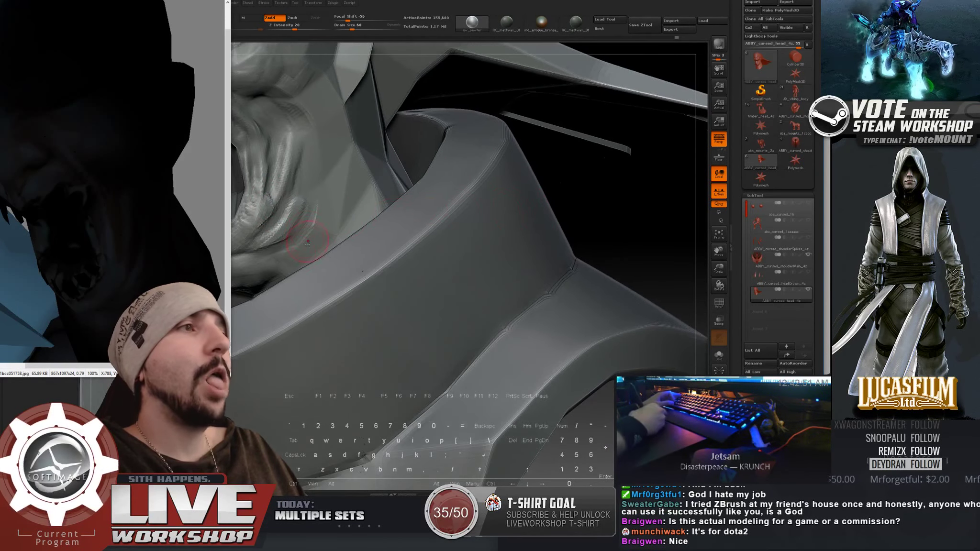
key("s")
left_click_drag(271, 263, 276, 261)
key("s")
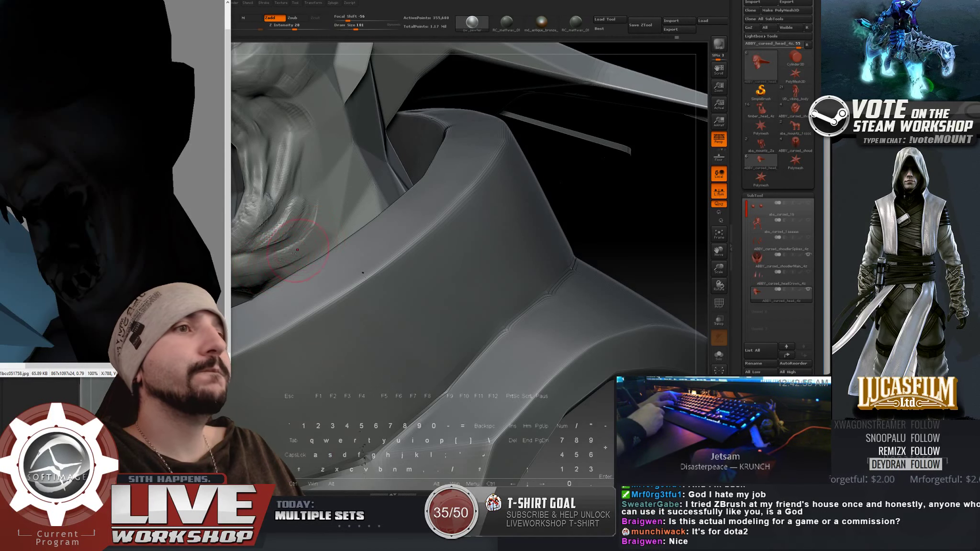
Step: Hide the collar armour and sculpt skin folds under the chin and across the upper neck
mouse_move(606, 197)
left_mouse_down()
mouse_move(604, 160)
mouse_move(614, 207)
mouse_move(574, 247)
left_mouse_up()
left_click(808, 255)
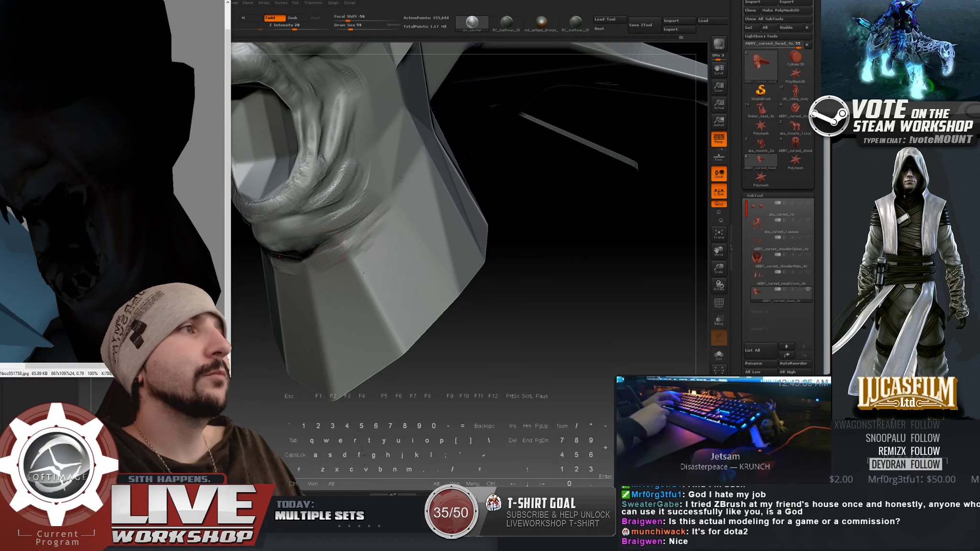
mouse_move(406, 188)
left_mouse_down()
mouse_move(342, 233)
mouse_move(357, 262)
left_mouse_up()
mouse_move(403, 237)
left_mouse_down()
mouse_move(368, 271)
mouse_move(355, 269)
mouse_move(401, 231)
left_mouse_up()
left_click_drag(307, 303, 361, 280)
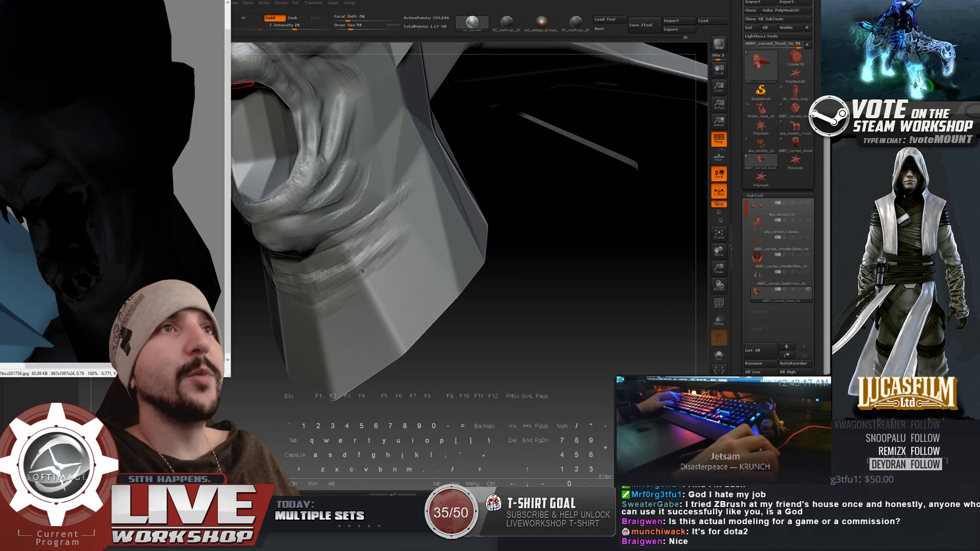
Step: Check the head reference, then build up and smooth the neck below the chin folds using the Standard brush at a larger size
key("super+Up")
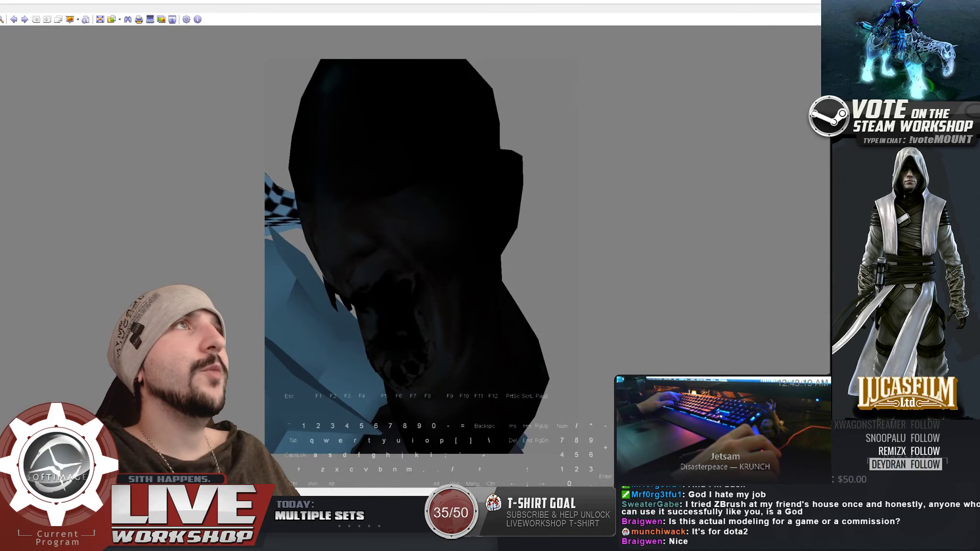
key("alt+Tab")
key("alt+Tab")
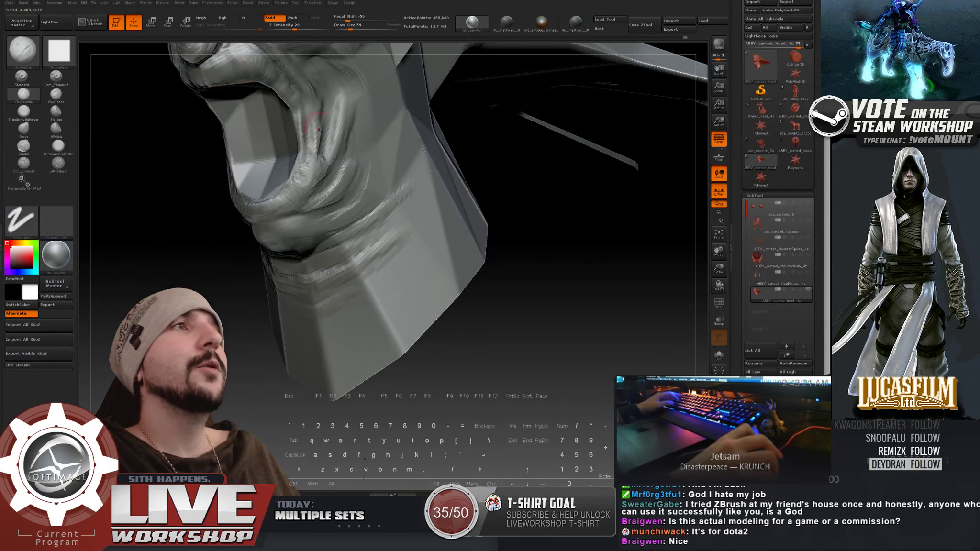
mouse_move(545, 342)
left_mouse_down()
mouse_move(559, 349)
mouse_move(555, 335)
left_mouse_up()
left_click(22, 78)
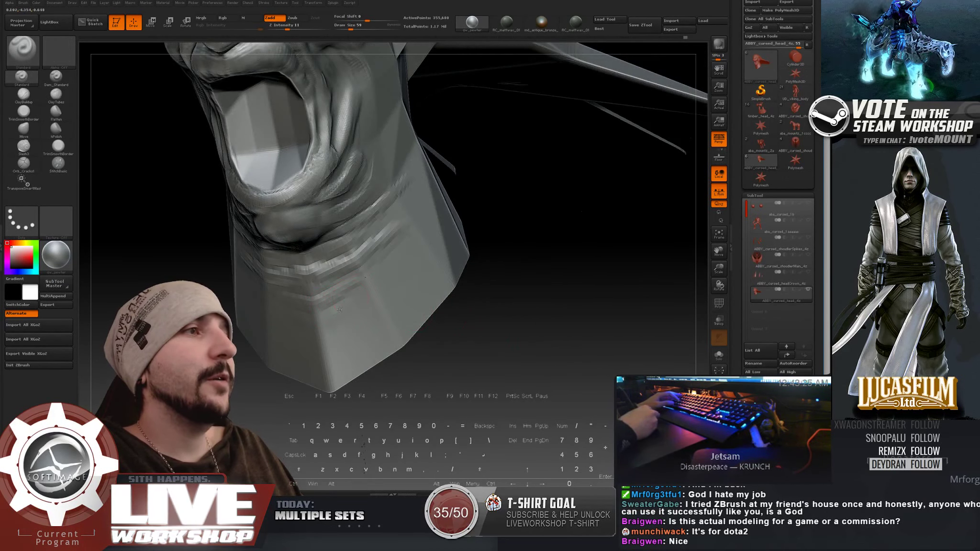
key("s")
left_click_drag(346, 310, 351, 310)
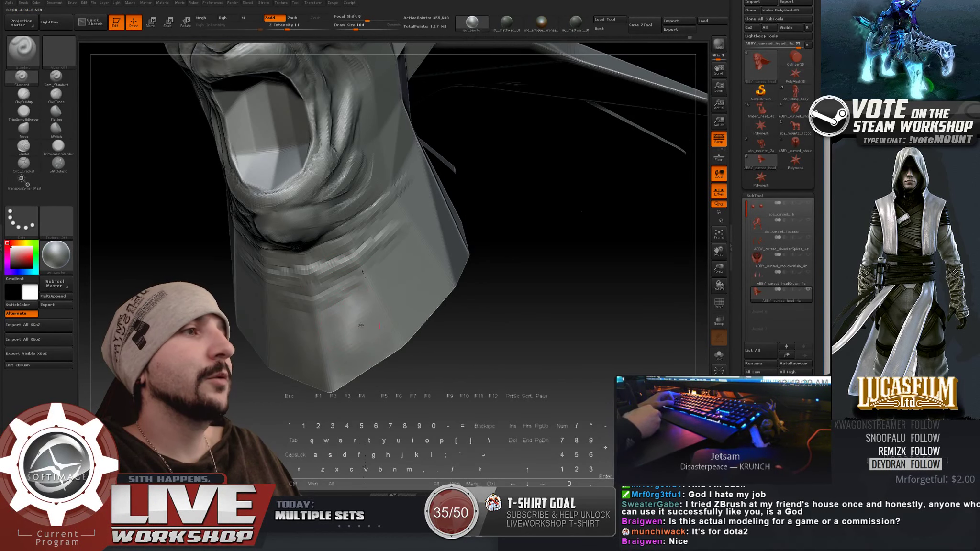
key("shift")
right_click_drag(366, 321, 338, 282)
mouse_move(339, 283)
left_mouse_down()
mouse_move(348, 269)
mouse_move(345, 317)
left_mouse_up()
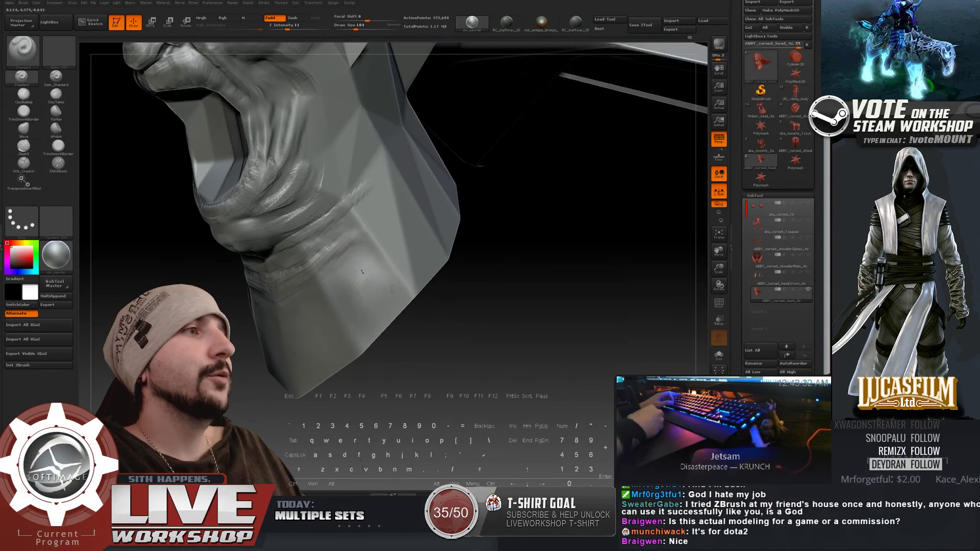
key("shift")
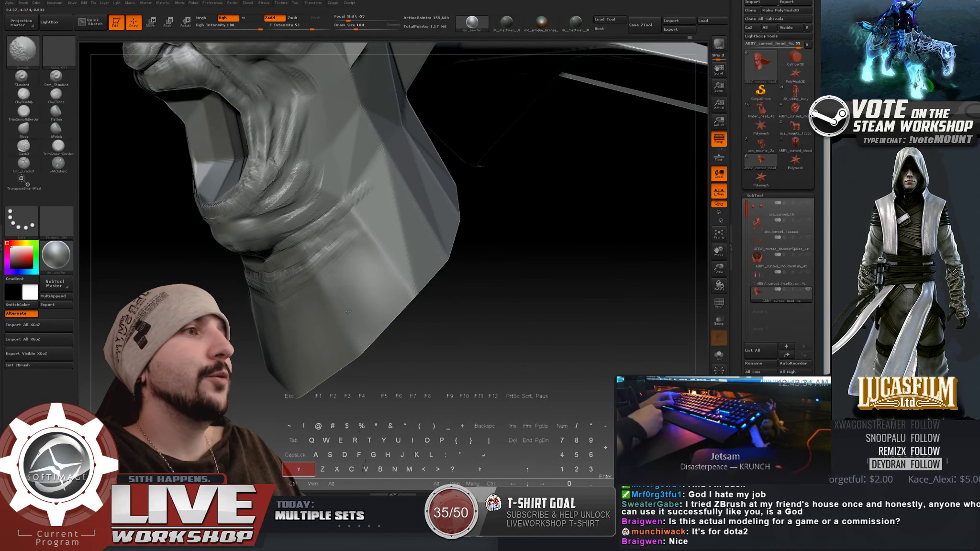
Step: Sculpt a long muscle ridge down the side of the neck and soften the hard facets beside the jaw folds
right_click_drag(334, 315, 285, 345, "alt")
left_click_drag(309, 261, 294, 289)
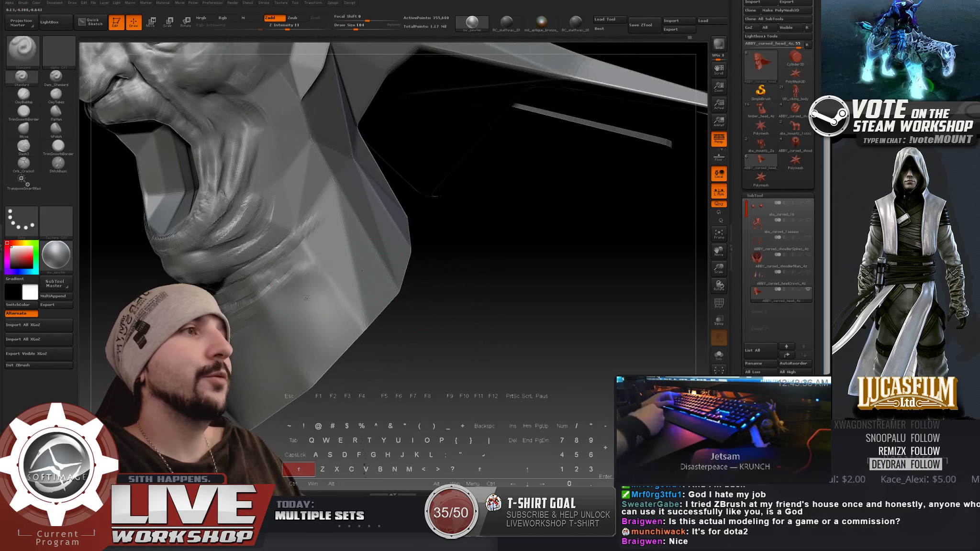
key("shift")
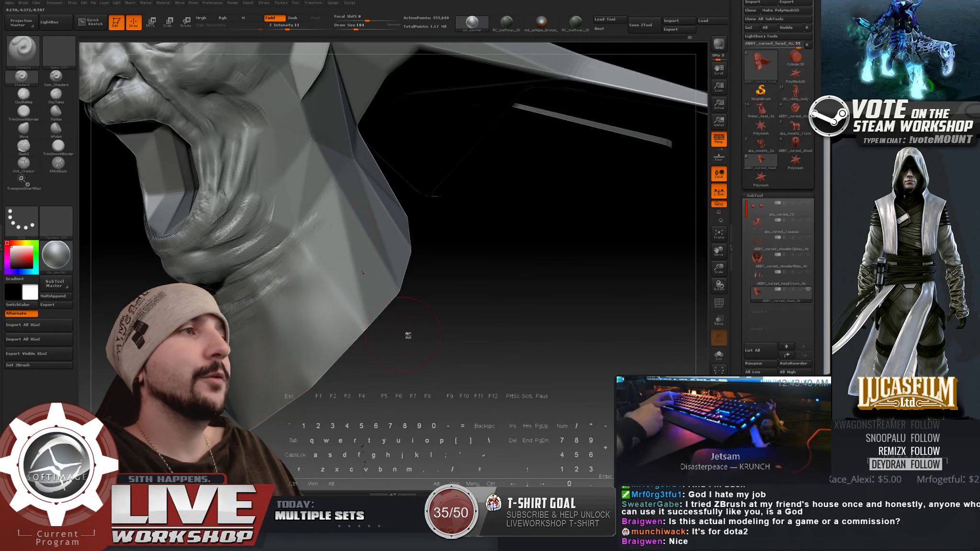
right_click_drag(407, 335, 328, 250)
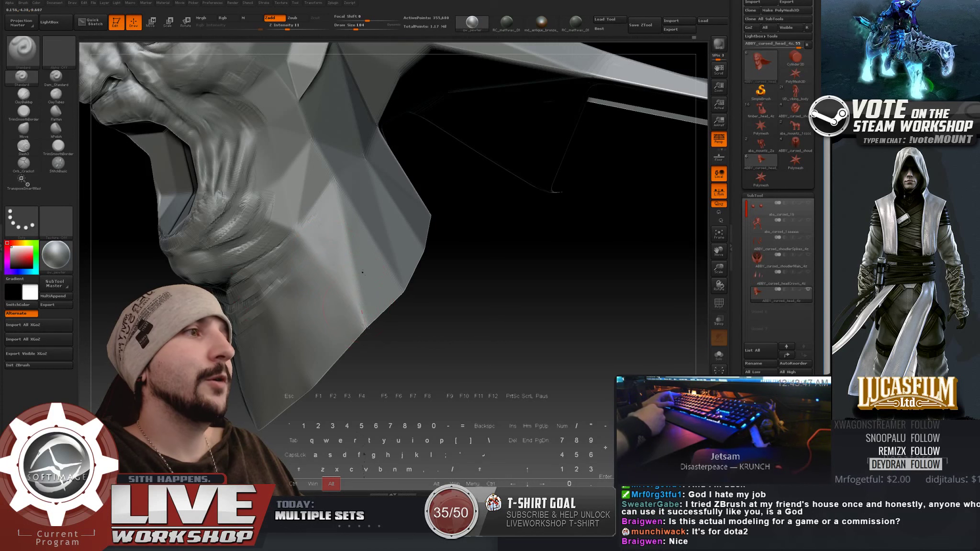
right_click_drag(296, 367, 322, 212)
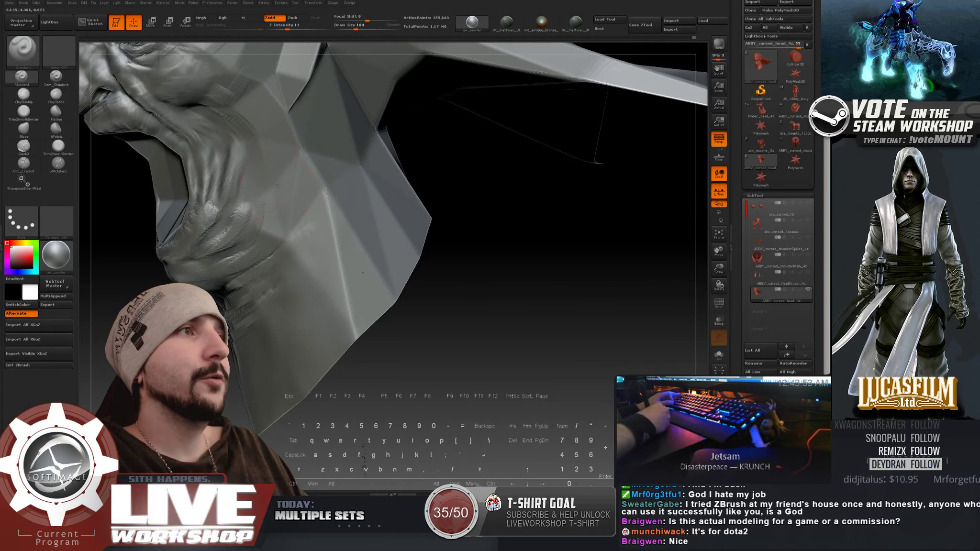
Step: Carve in and smooth the area between the jaw and the upper end of the neck muscle ridge
key("alt")
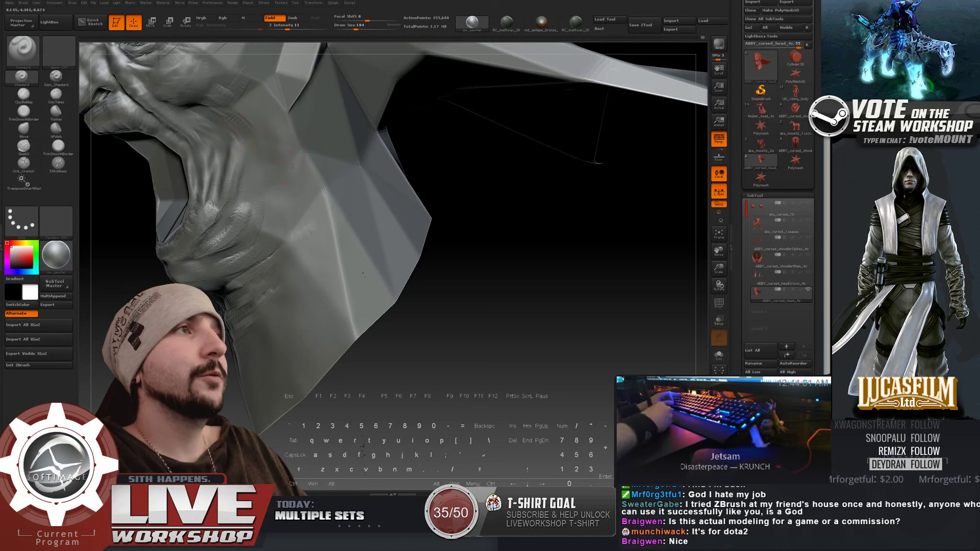
key("alt")
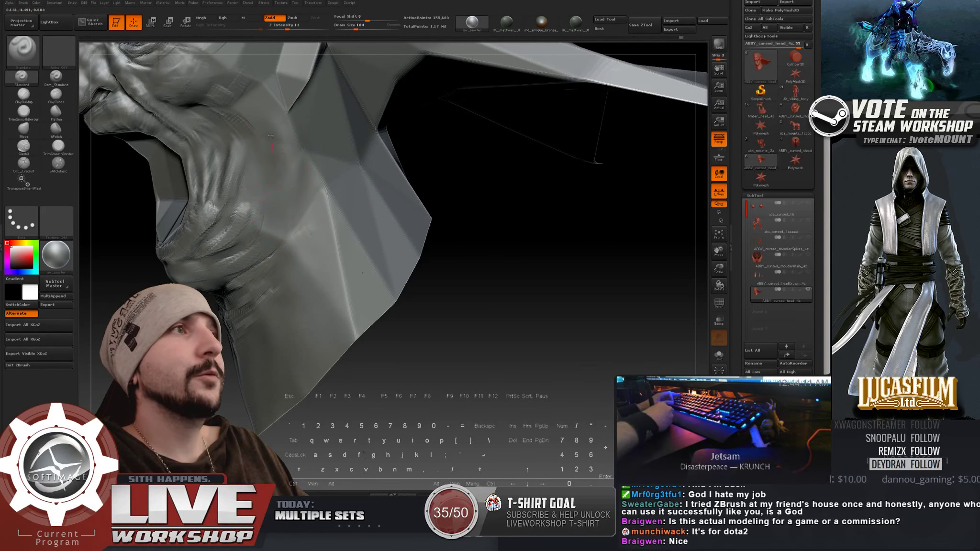
key("shift")
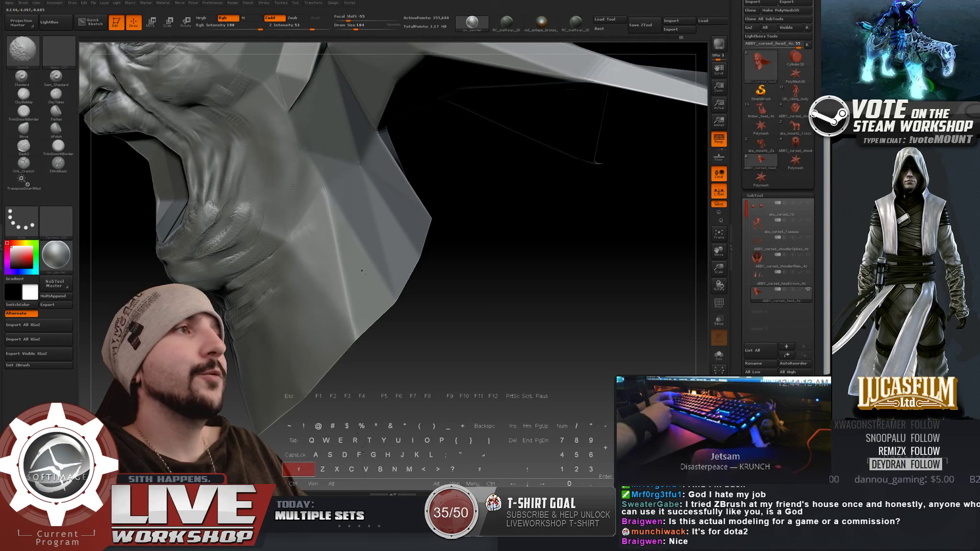
key("alt")
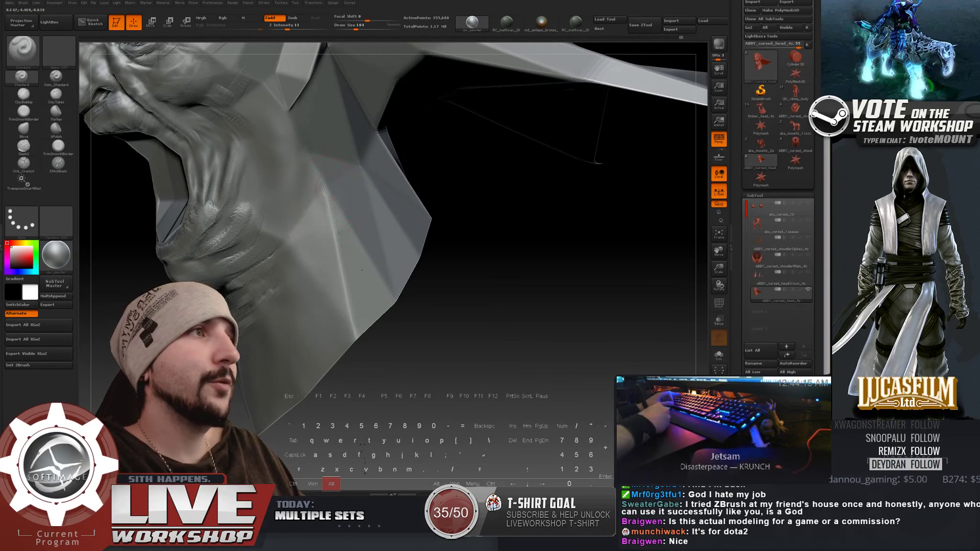
key("shift")
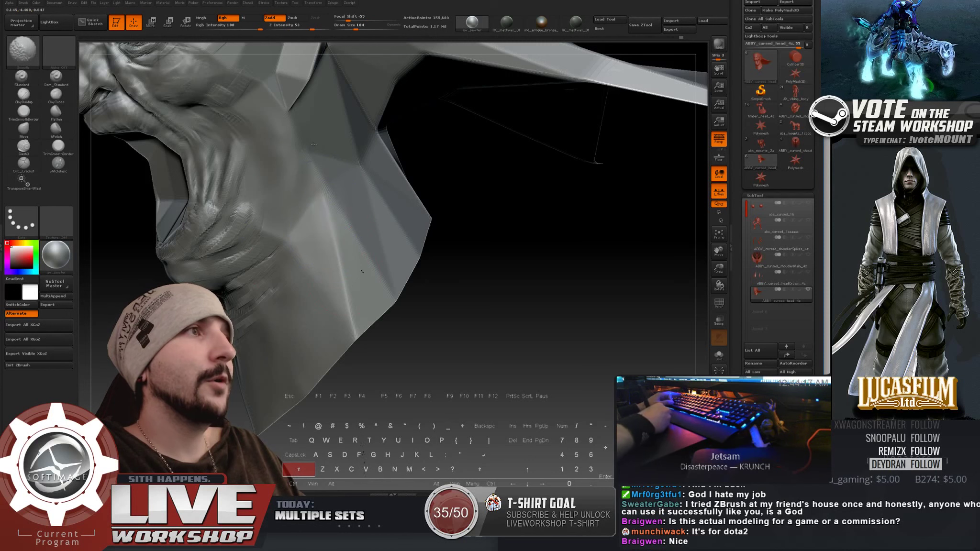
key("shift")
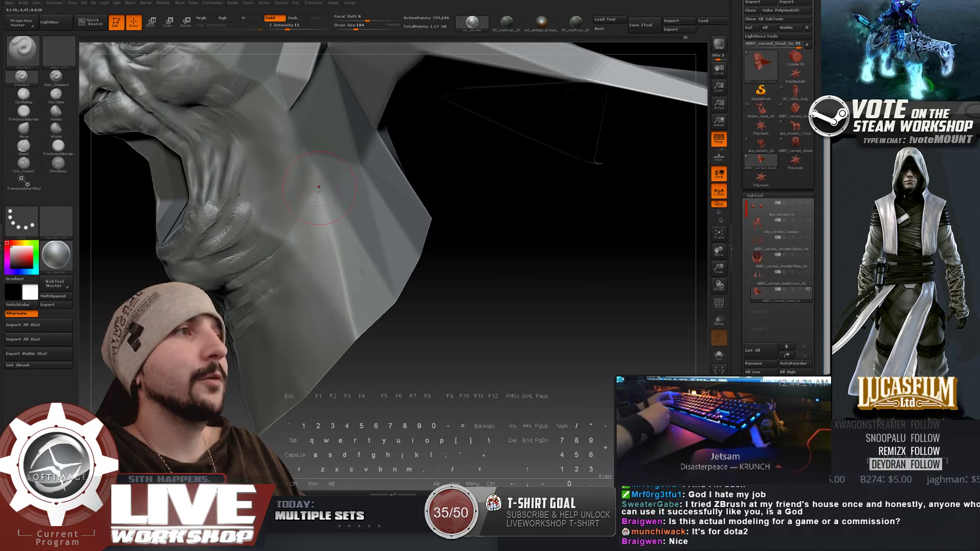
Step: Shape the hollow behind the neck muscle and smooth the facets toward the back of the neck, working from several angles
mouse_move(410, 310)
left_mouse_down()
mouse_move(463, 313)
mouse_move(313, 236)
left_mouse_up()
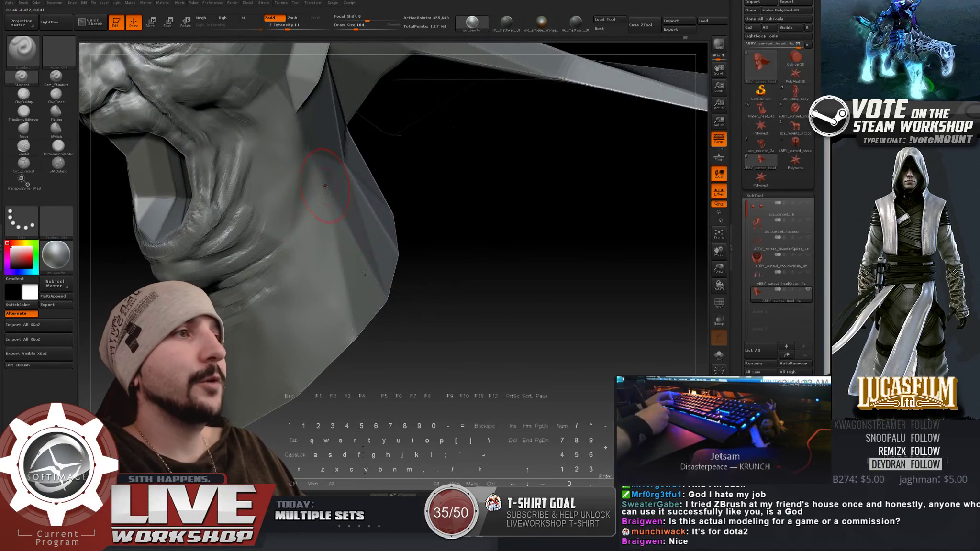
left_click_drag(315, 301, 309, 262)
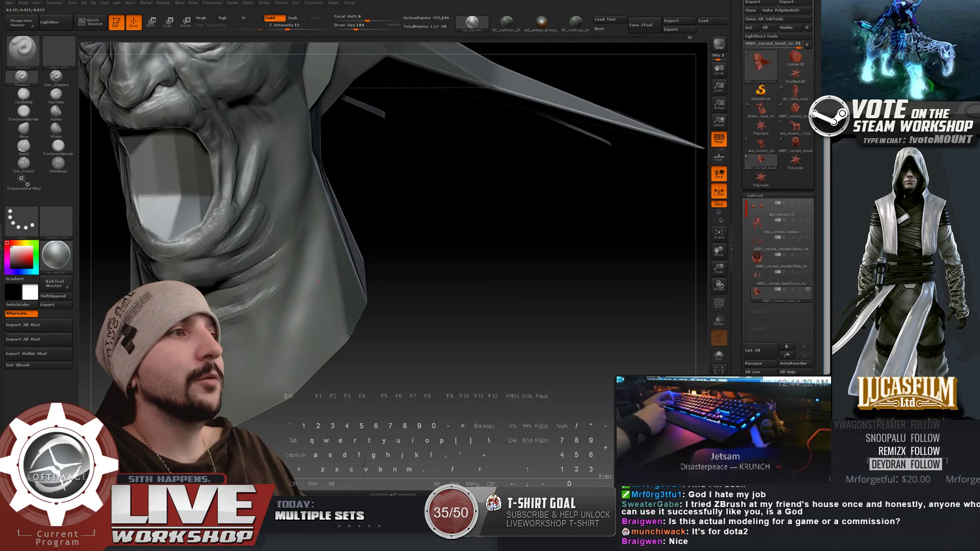
left_click_drag(397, 335, 397, 292, "alt")
left_click_drag(397, 311, 299, 209)
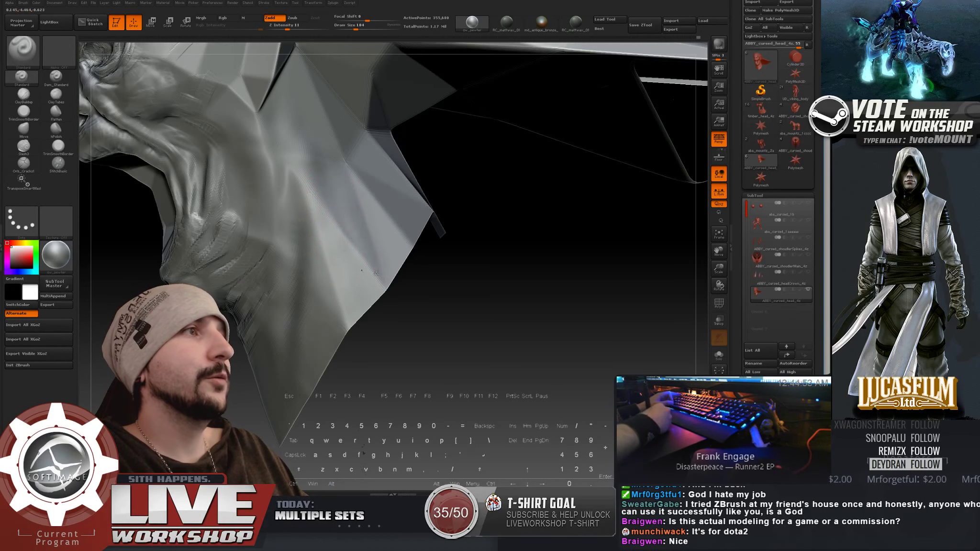
left_click_drag(431, 265, 302, 194)
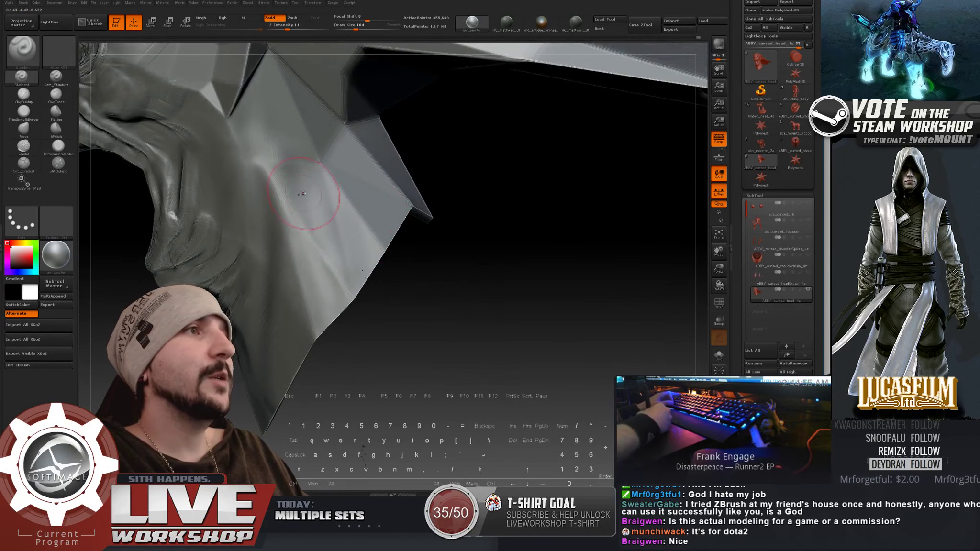
key("shift")
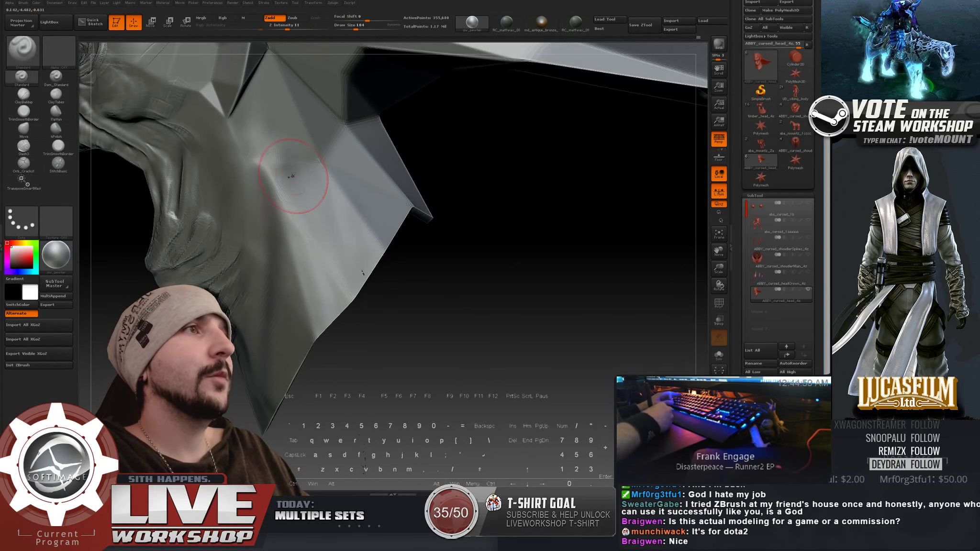
mouse_move(453, 258)
left_mouse_down()
mouse_move(453, 266)
mouse_move(430, 239)
left_mouse_up()
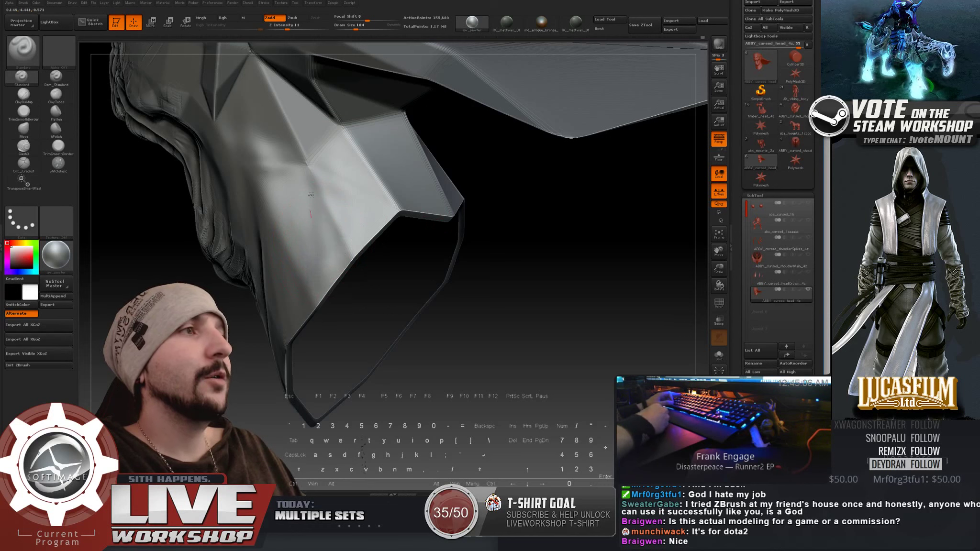
Step: Sculpt and smooth the faceted planes at the neck's lower tip, softening the hard edge down to its border
key("shift")
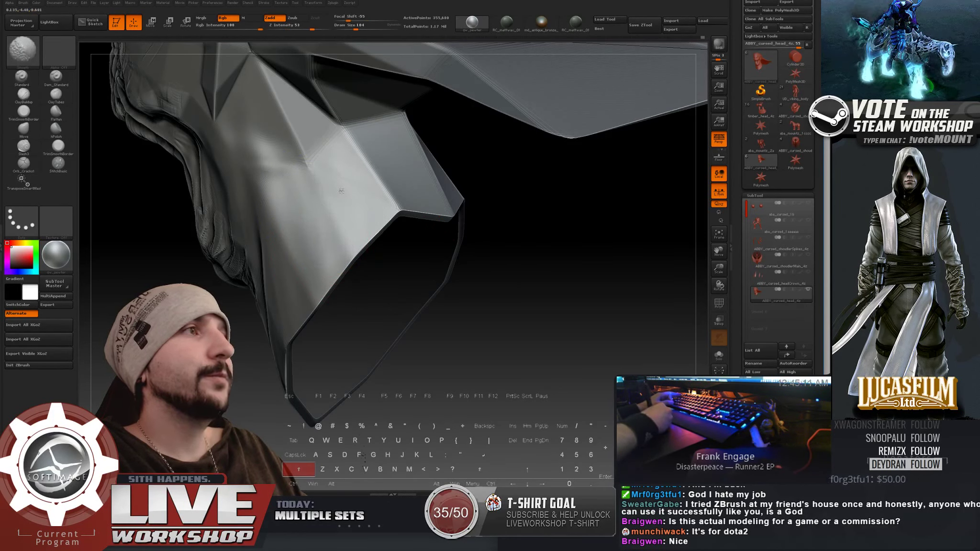
left_click_drag(534, 248, 504, 232)
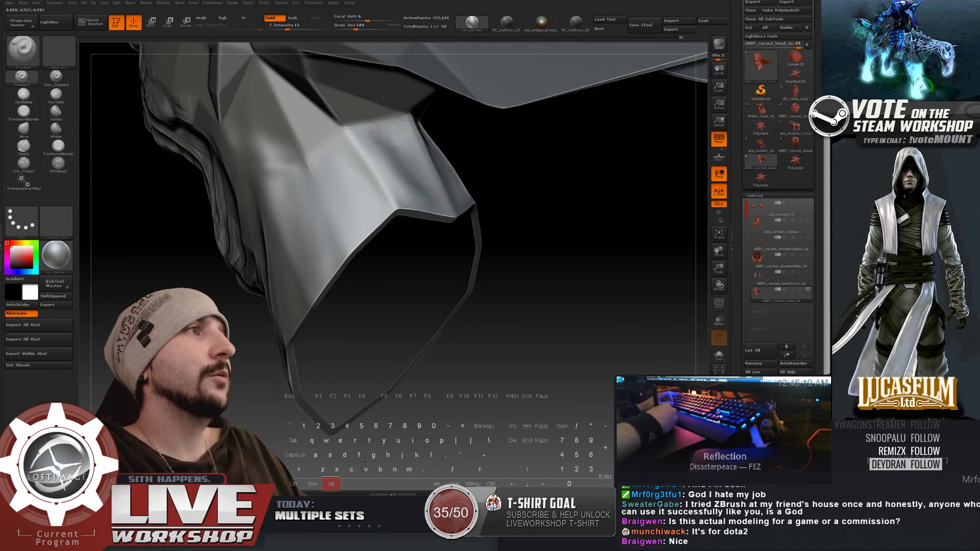
key("shift")
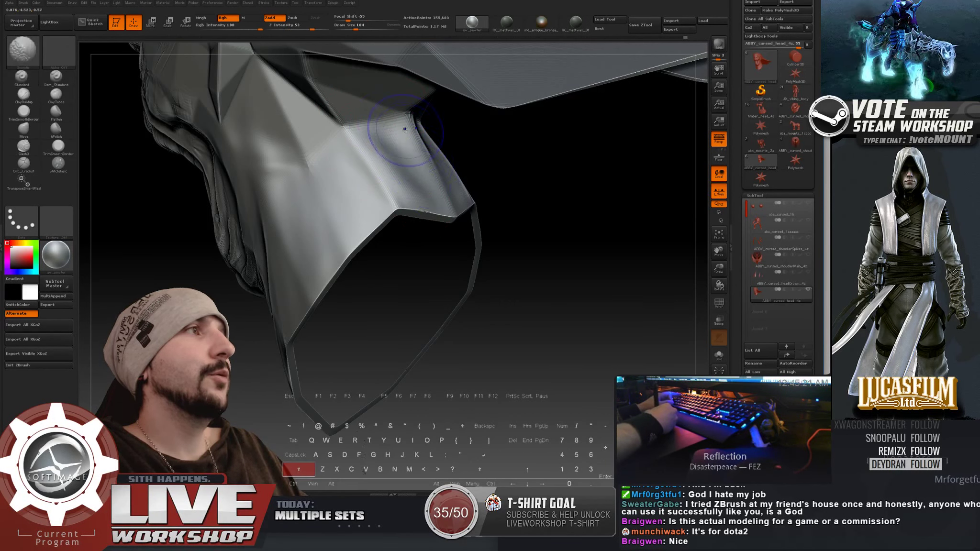
mouse_move(405, 128)
left_mouse_down("shift")
mouse_move(386, 136)
mouse_move(398, 166)
mouse_move(390, 191)
left_mouse_up("shift")
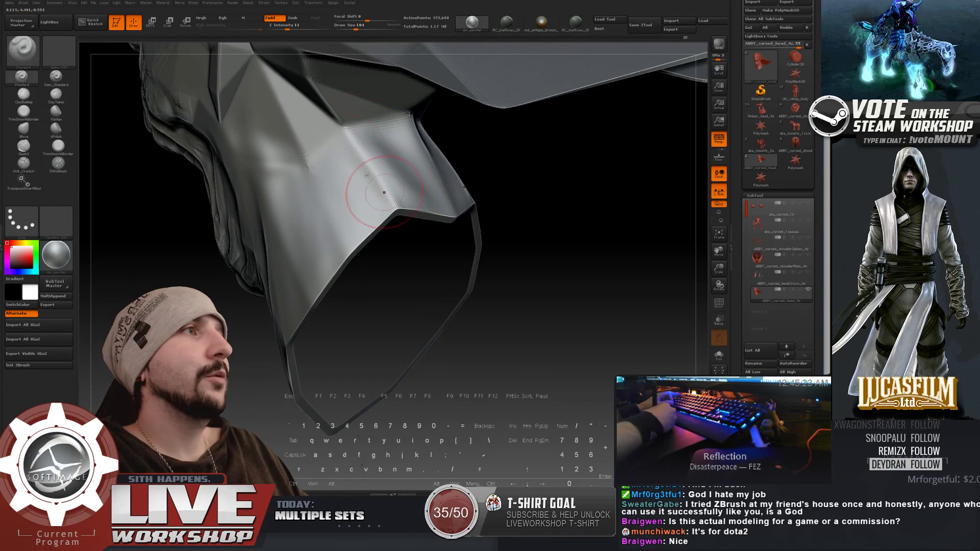
key("shift")
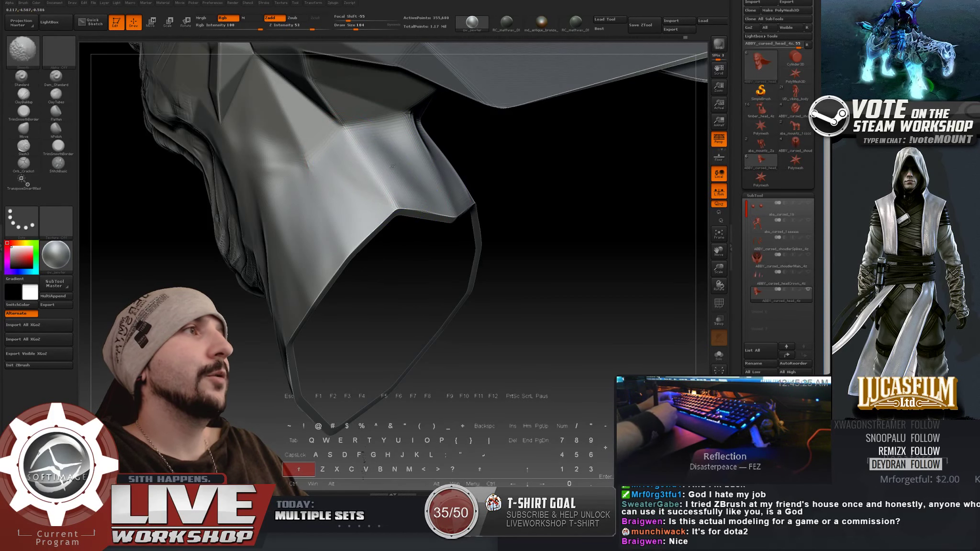
left_click_drag(451, 156, 471, 147)
left_click_drag(354, 152, 376, 172, "shift")
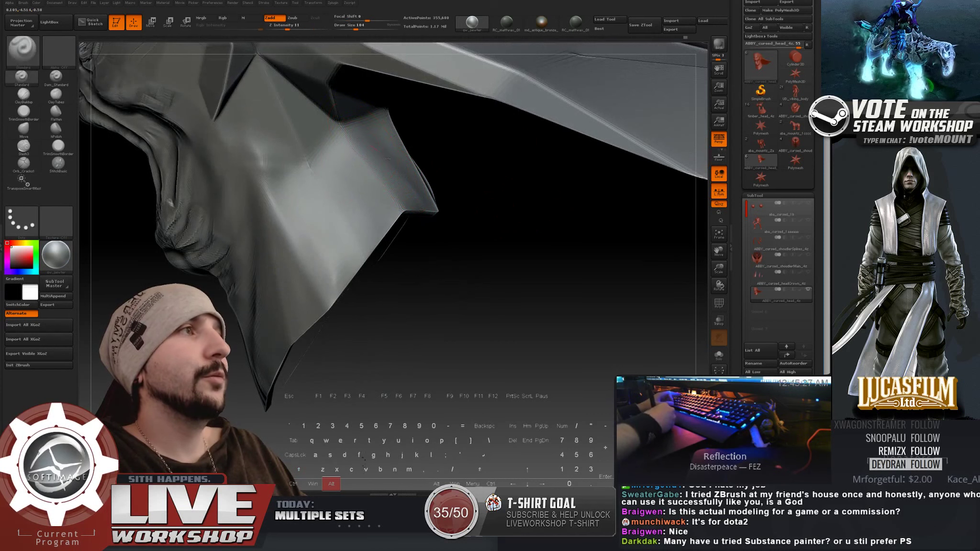
Step: Shape soft vertical folds across the side of the neck base and smooth the transitions between them
left_click_drag(448, 216, 383, 164)
left_click_drag(470, 139, 383, 156)
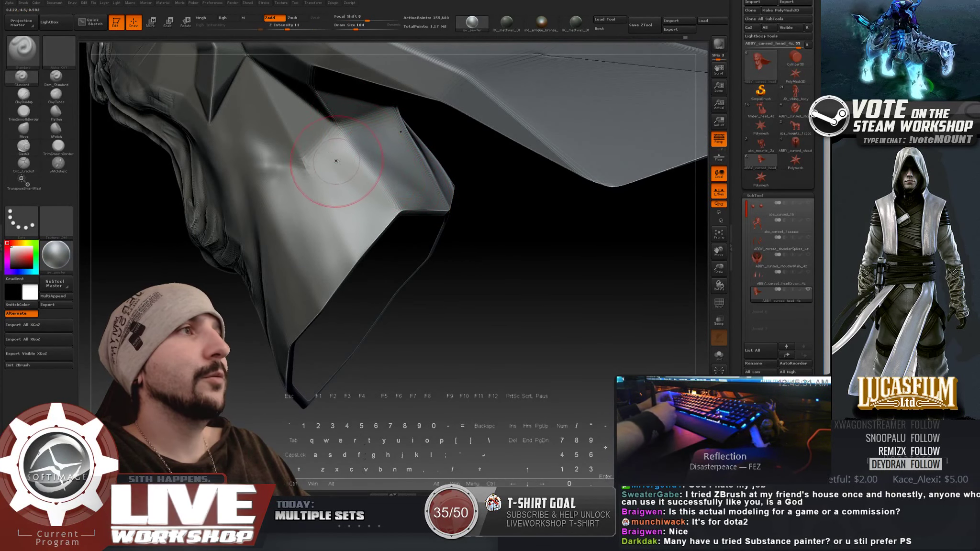
mouse_move(365, 193)
left_mouse_down()
mouse_move(349, 170)
mouse_move(341, 174)
left_mouse_up()
mouse_move(422, 249)
left_mouse_down()
mouse_move(463, 256)
mouse_move(446, 234)
mouse_move(455, 245)
left_mouse_up()
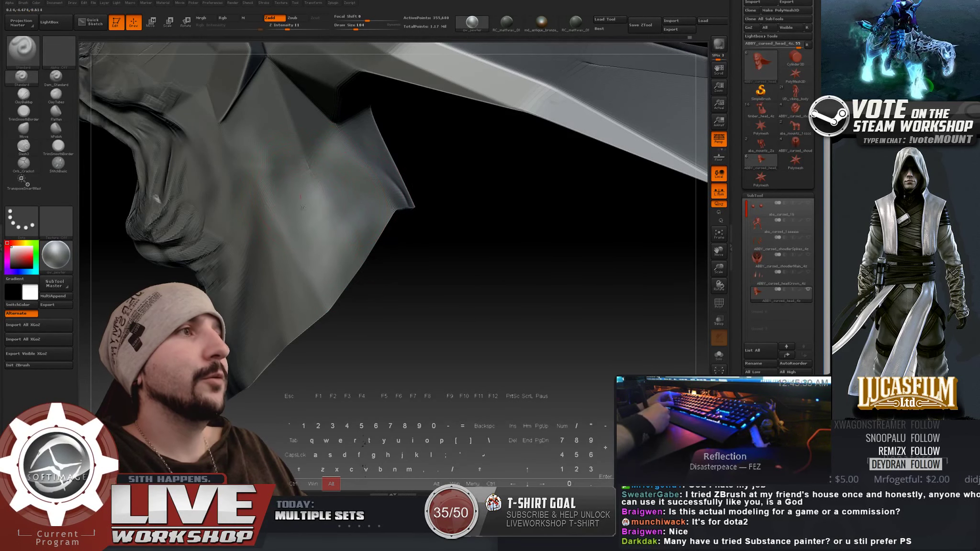
key("shift")
mouse_move(407, 241)
left_mouse_down("alt")
mouse_move(418, 230)
mouse_move(475, 267)
mouse_move(486, 252)
mouse_move(459, 247)
mouse_move(487, 278)
mouse_move(506, 246)
left_mouse_up("alt")
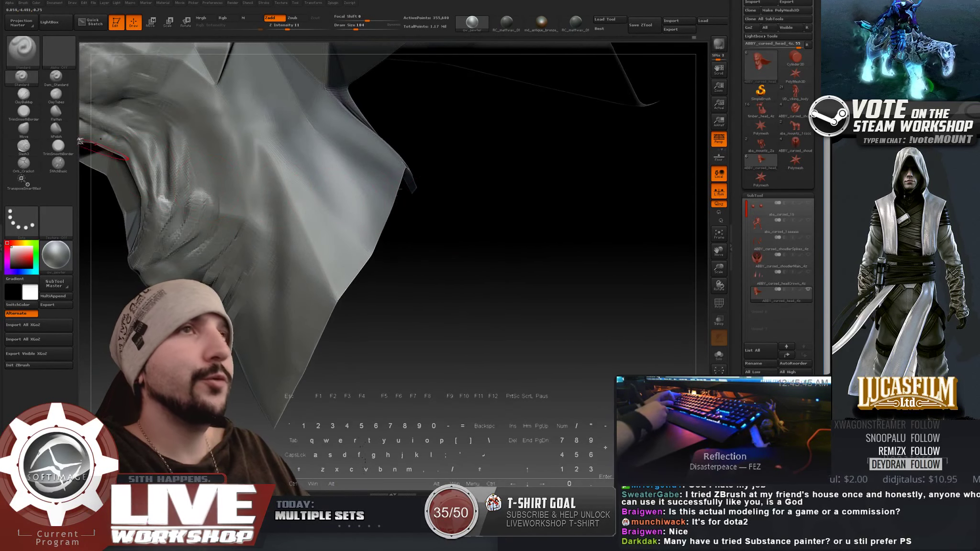
left_click(56, 112)
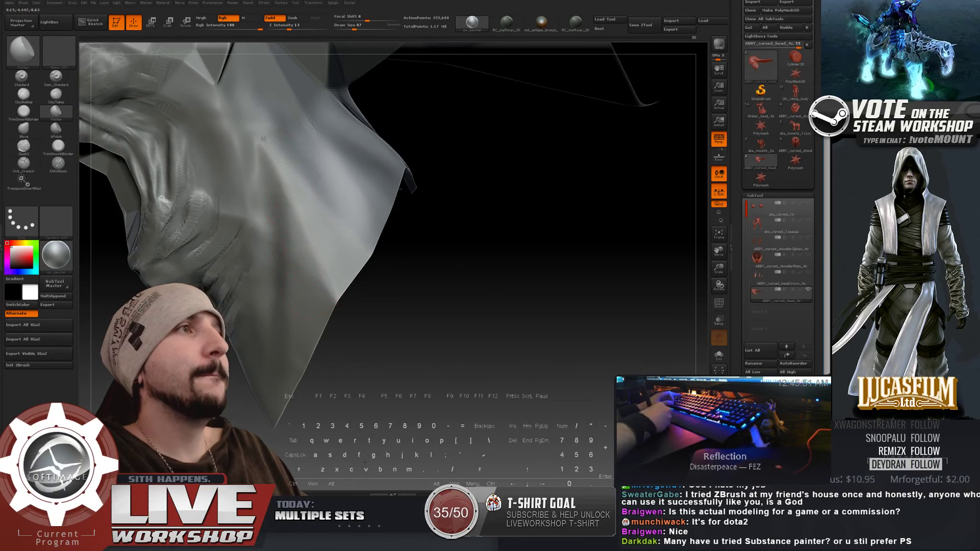
key("shift")
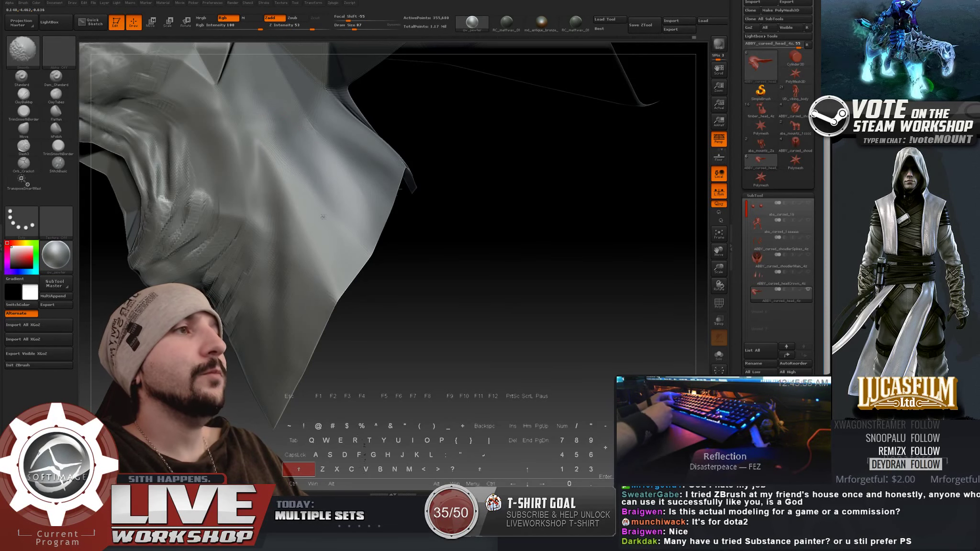
Step: Carve creases along the brow above the eyes with the Orb_Cracks brush, adjusting the brush size to the detail
left_click_drag(421, 219, 479, 232, "alt")
left_click(24, 164)
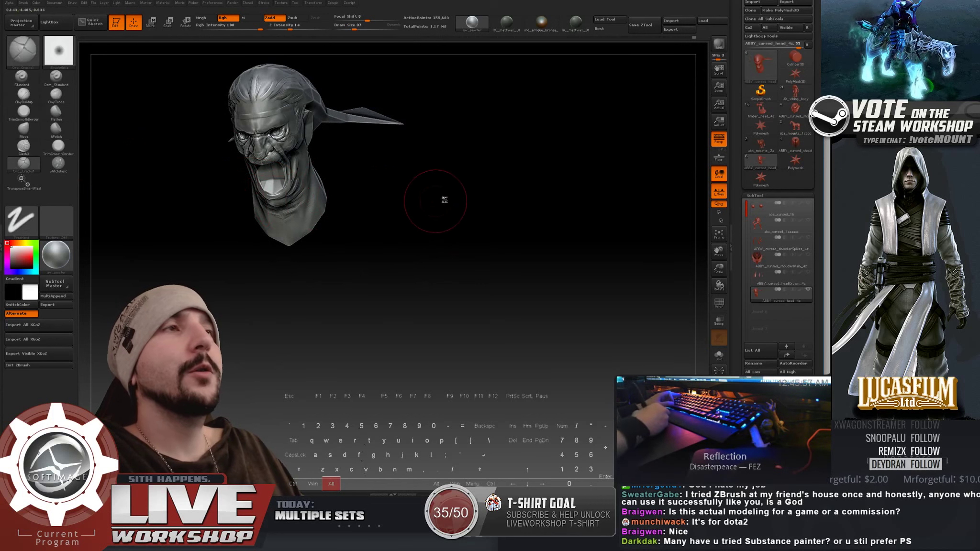
mouse_move(444, 200)
left_mouse_down()
mouse_move(448, 191)
mouse_move(462, 265)
mouse_move(484, 288)
mouse_move(562, 320)
mouse_move(426, 218)
mouse_move(361, 207)
left_mouse_up()
key("s")
right_click_drag(366, 208, 414, 235)
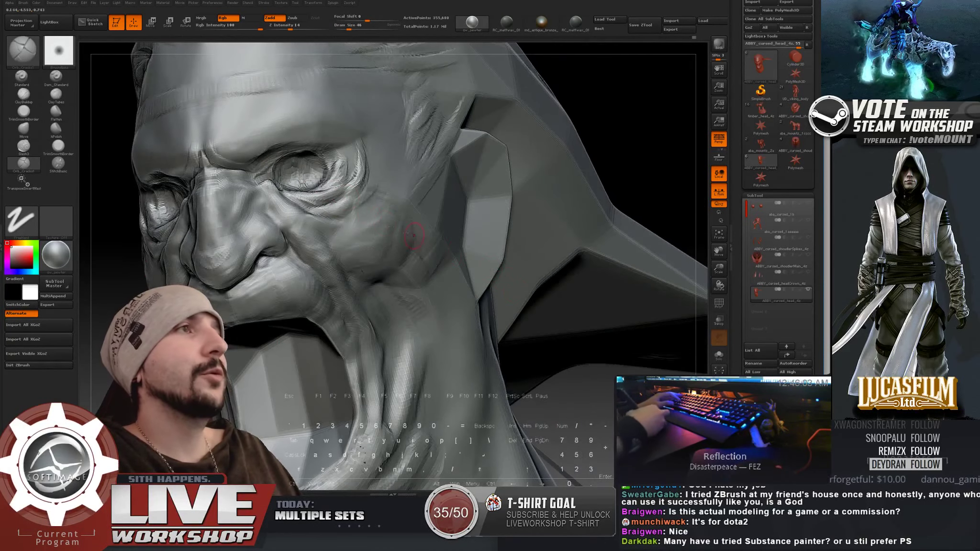
mouse_move(288, 151)
right_mouse_down()
mouse_move(270, 144)
mouse_move(260, 194)
right_mouse_up()
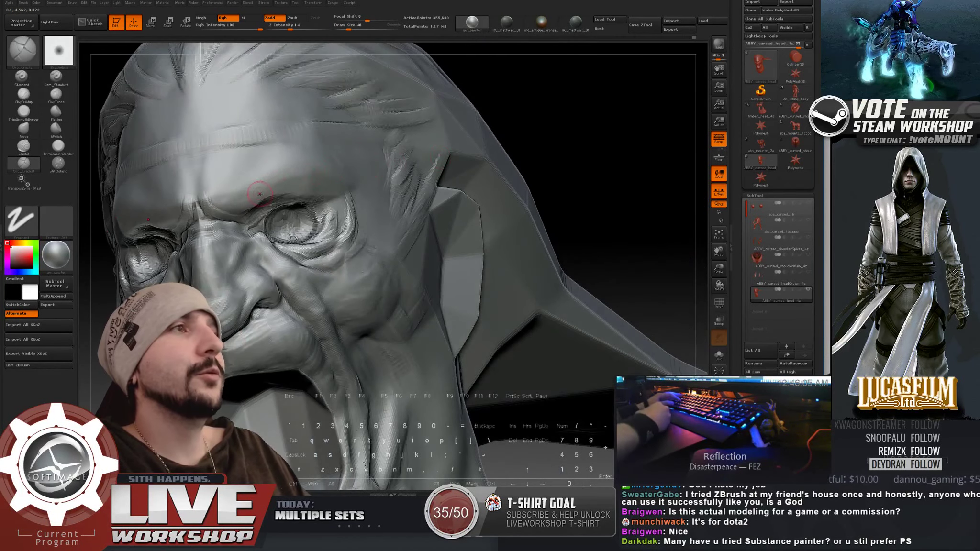
key("s")
left_click_drag(580, 144, 592, 141)
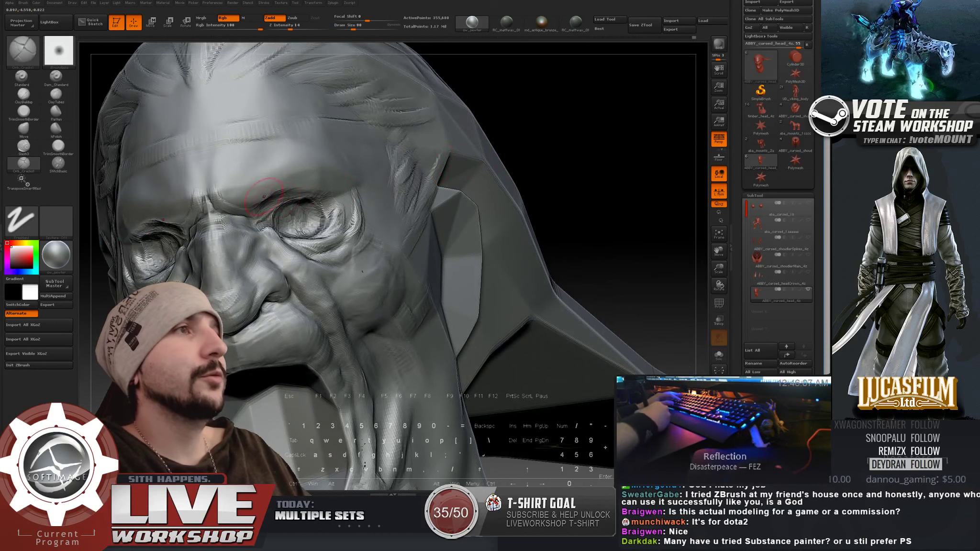
key("s")
left_click_drag(267, 197, 269, 197)
Step: Carve vertical wrinkles across the forehead and outer brow, varying the brush size
key("bracketright")
key("bracketright")
key("bracketright")
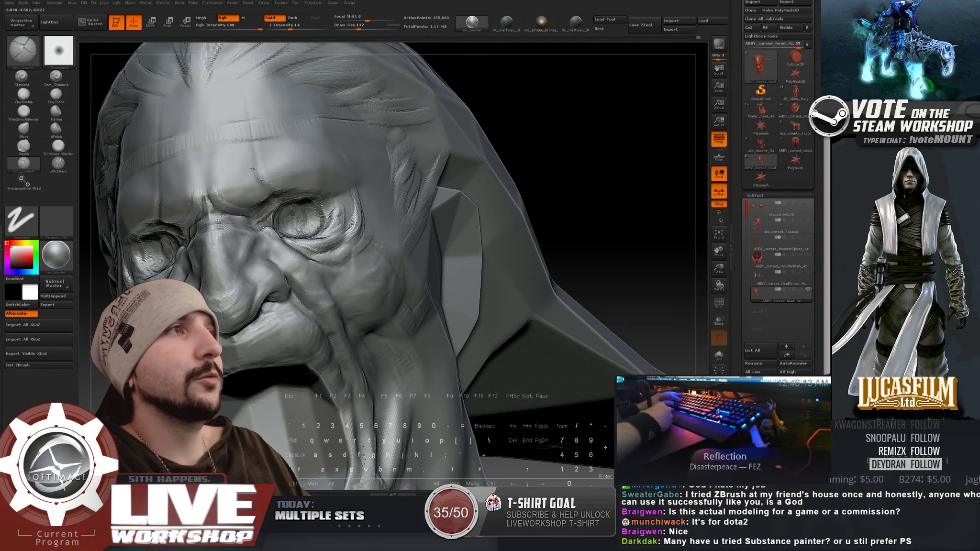
key("bracketleft")
key("bracketleft")
key("bracketleft")
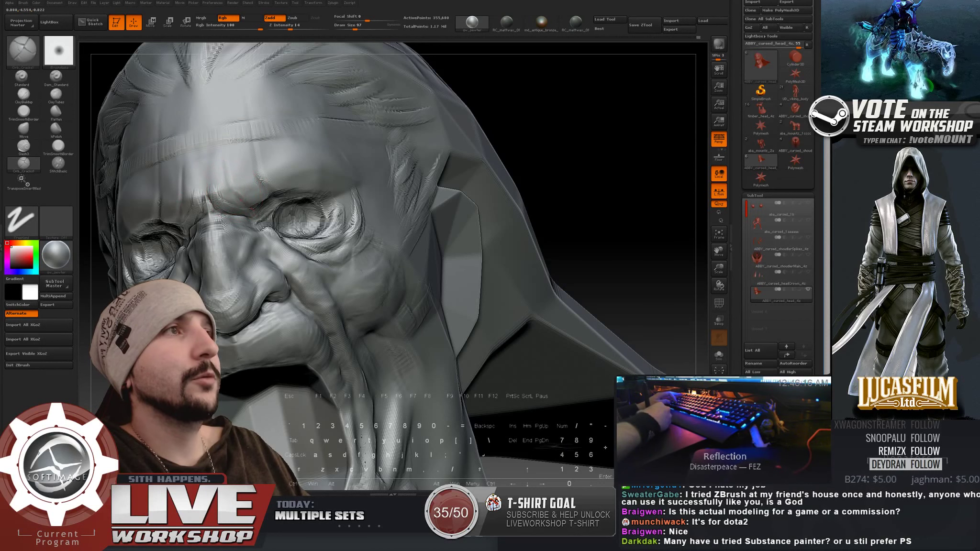
left_click_drag(541, 120, 467, 117)
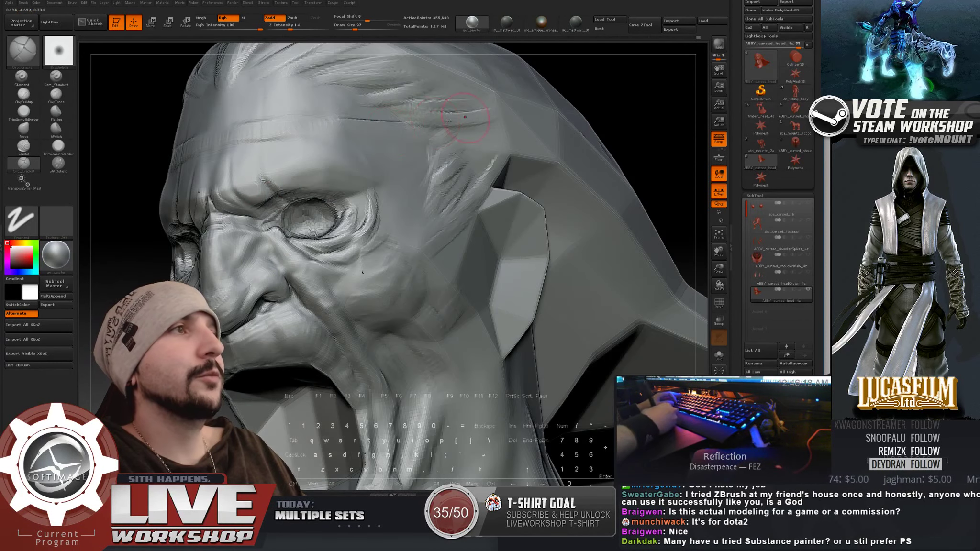
key("s")
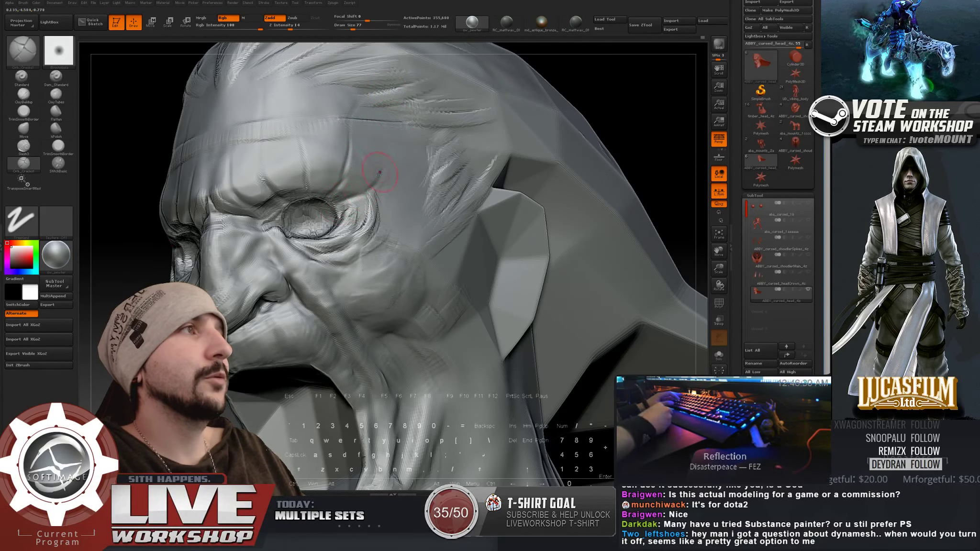
Step: Save the sculpt as an aba_cursed ZTL file in the DOTA2_Abaddon_mount project's Models z folder
right_click_drag(350, 219, 519, 182)
mouse_move(519, 202)
left_mouse_down()
mouse_move(525, 218)
mouse_move(560, 219)
mouse_move(625, 157)
mouse_move(586, 132)
mouse_move(560, 153)
mouse_move(574, 141)
mouse_move(584, 147)
mouse_move(505, 137)
left_mouse_up()
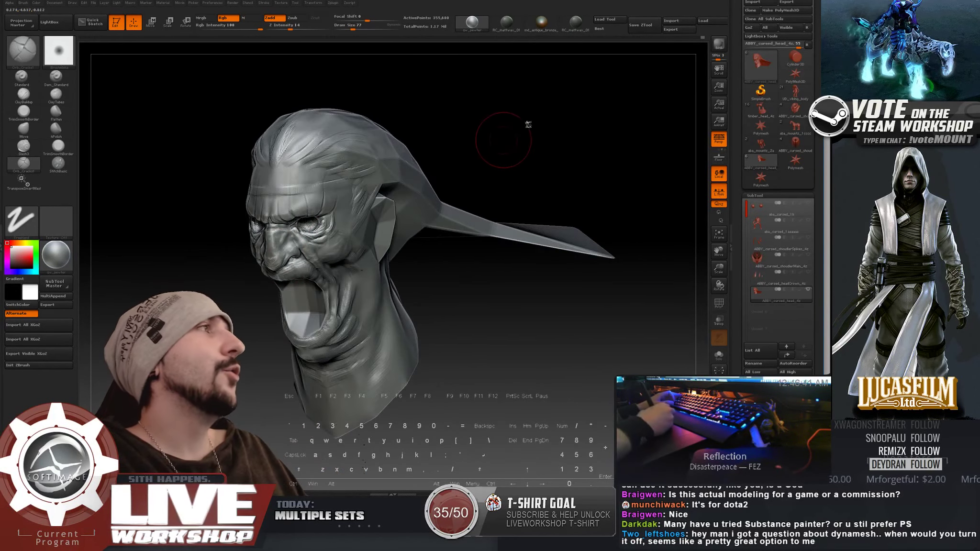
left_click(638, 28)
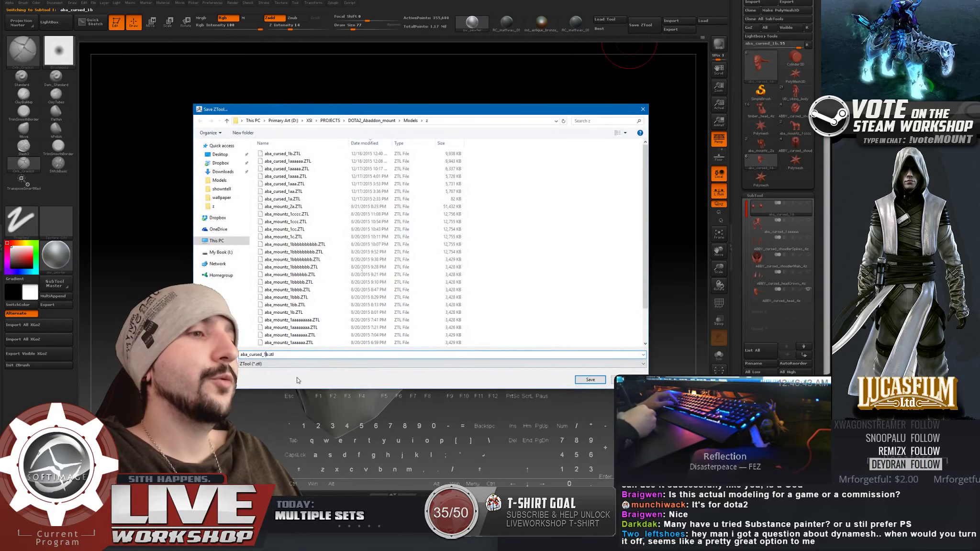
left_click(591, 380)
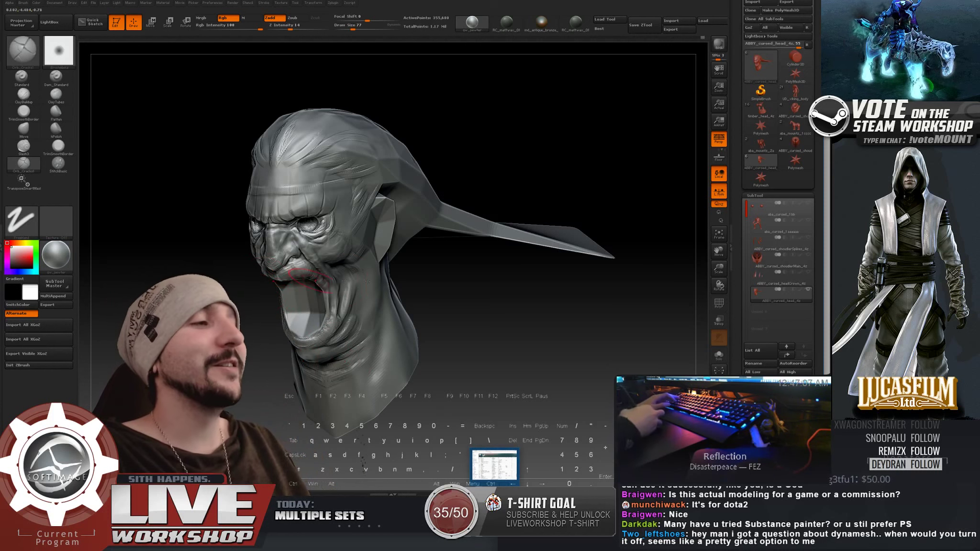
Step: Build up the cheek beside the eye with a larger ClayBuildup brush and smooth the added volume
mouse_move(493, 283)
left_mouse_down("alt")
mouse_move(516, 285)
mouse_move(572, 323)
mouse_move(548, 283)
mouse_move(524, 319)
left_mouse_up("alt")
left_click(24, 95)
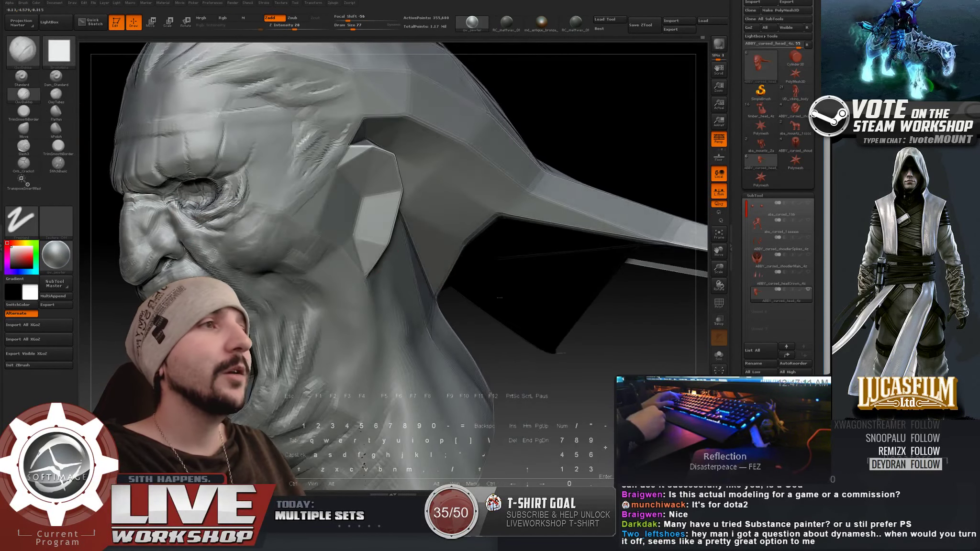
key("s")
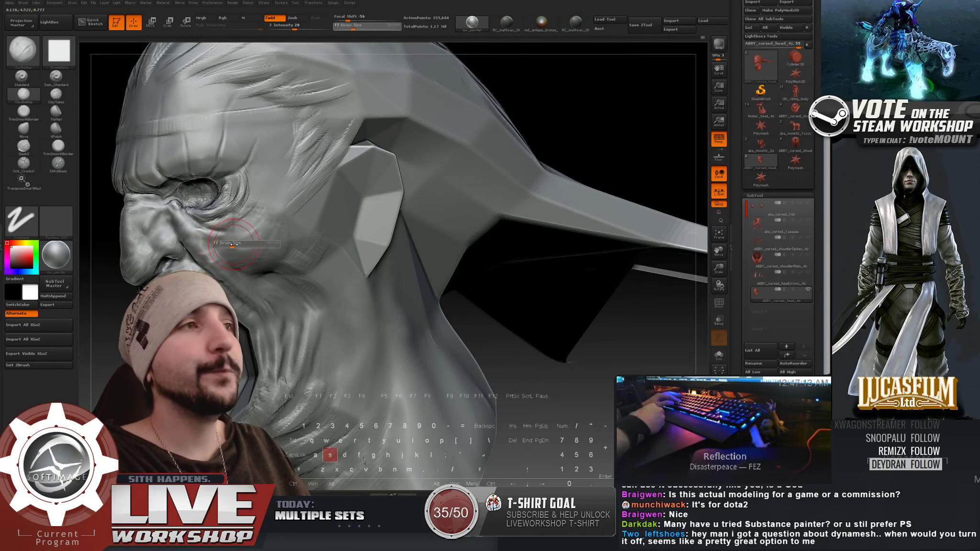
left_click_drag(235, 249, 238, 249)
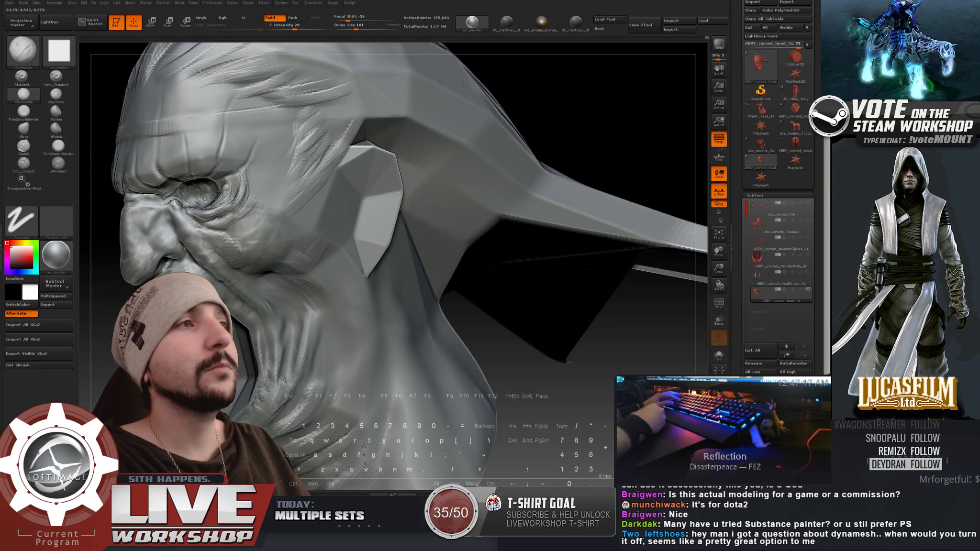
key("shift")
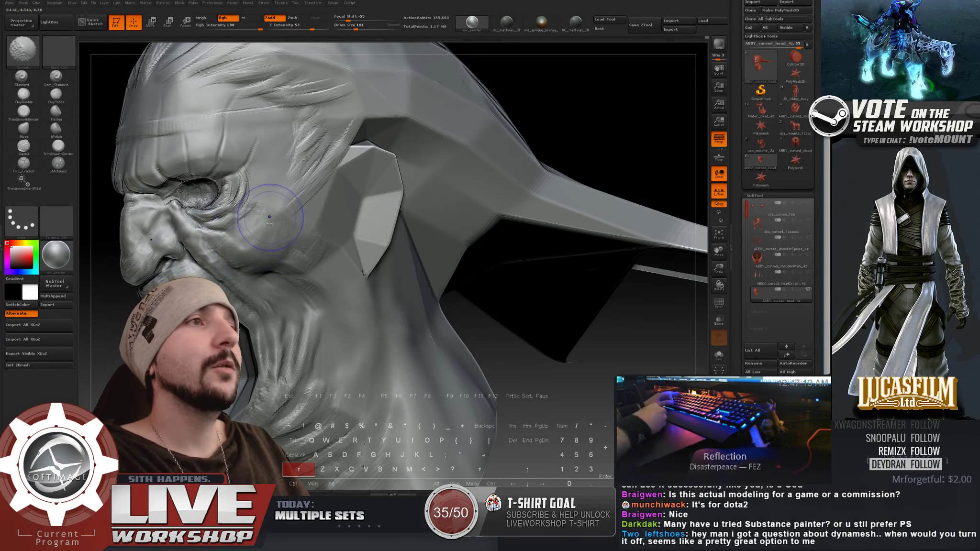
mouse_move(538, 337)
left_mouse_down()
mouse_move(562, 357)
mouse_move(670, 201)
mouse_move(584, 357)
left_mouse_up()
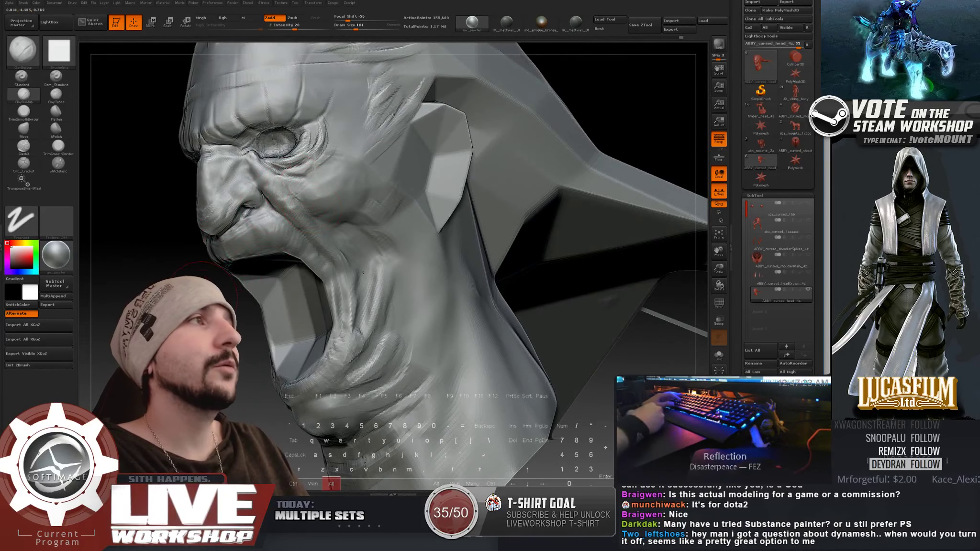
Step: Sculpt hair strands sweeping back from the temple above the ear, using a reduced brush size
mouse_move(196, 241)
left_mouse_down("alt")
mouse_move(131, 291)
mouse_move(128, 309)
left_mouse_up("alt")
key("s")
left_click_drag(303, 190, 298, 191)
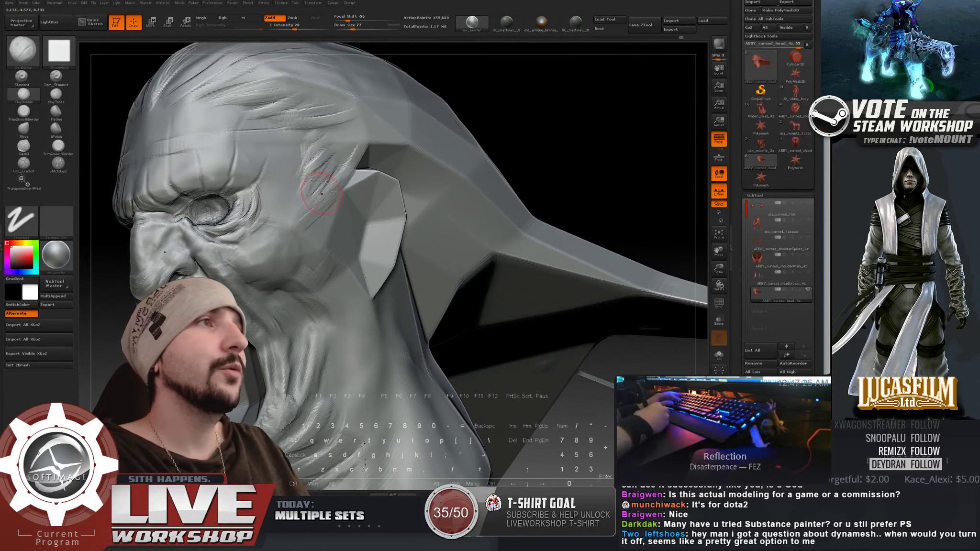
left_click_drag(431, 154, 411, 175, "alt")
key("s")
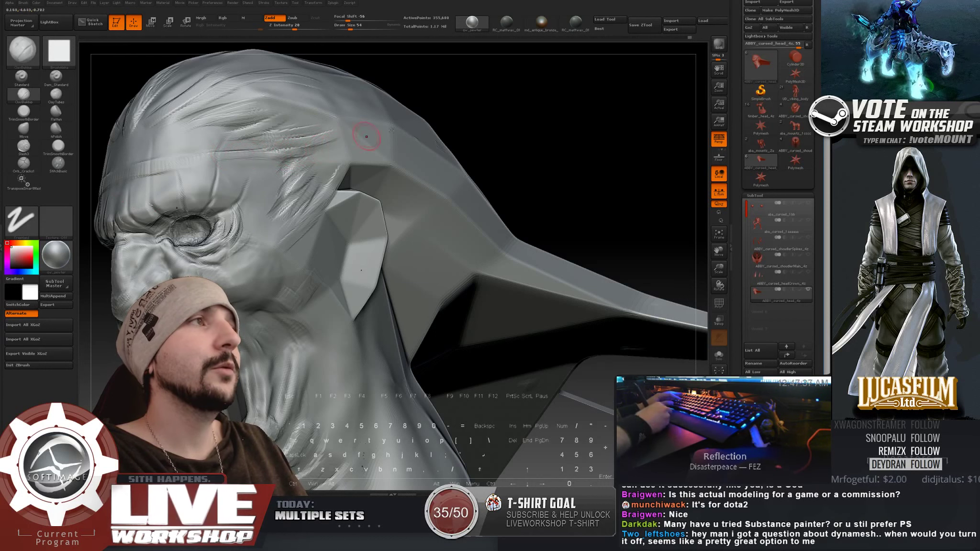
Step: Add layered sideburn strands between the temple and the front edge of the ear
right_click_drag(419, 136, 406, 137)
left_click_drag(586, 96, 527, 125)
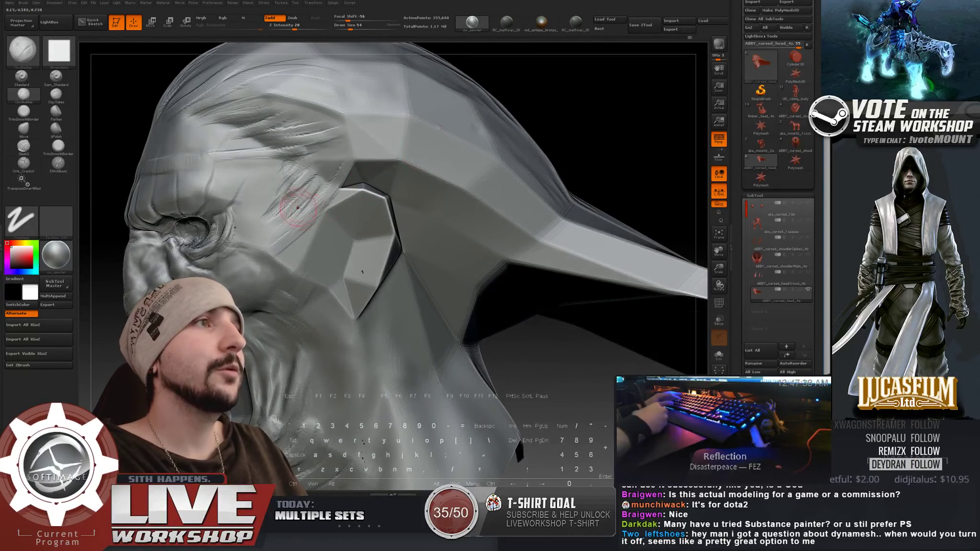
key("s")
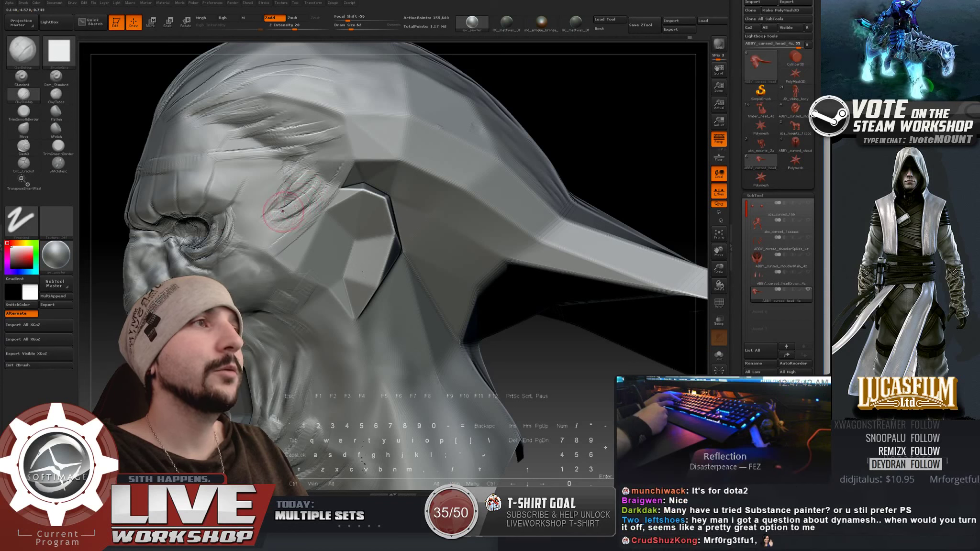
left_click_drag(299, 199, 280, 227)
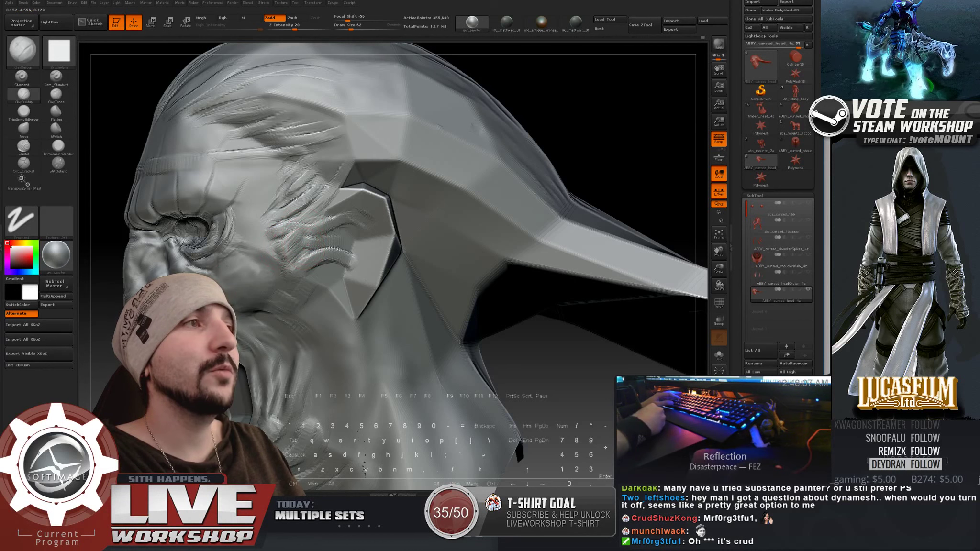
Step: Extend the sideburn with finer strands overlapping the front of the ear, using a smaller brush
mouse_move(320, 243)
right_mouse_down("ctrl")
mouse_move(364, 297)
mouse_move(458, 312)
mouse_move(488, 333)
mouse_move(527, 305)
mouse_move(282, 280)
right_mouse_up("ctrl")
key("s")
left_click_drag(283, 280, 274, 280)
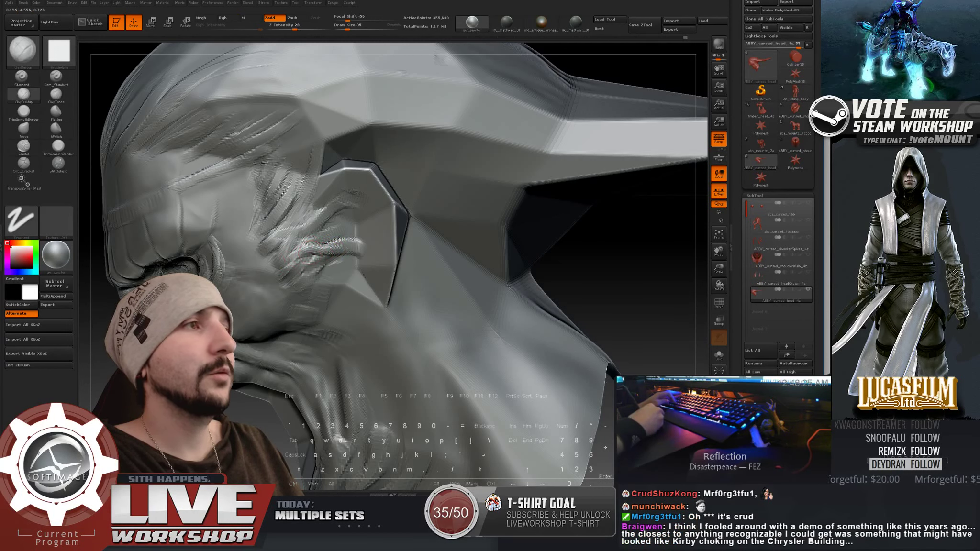
Step: Sculpt curved hair strands over the ear's upper front edge, adjusting the brush size to fit
mouse_move(604, 268)
left_mouse_down()
mouse_move(622, 251)
mouse_move(588, 304)
mouse_move(567, 293)
left_mouse_up()
key("]")
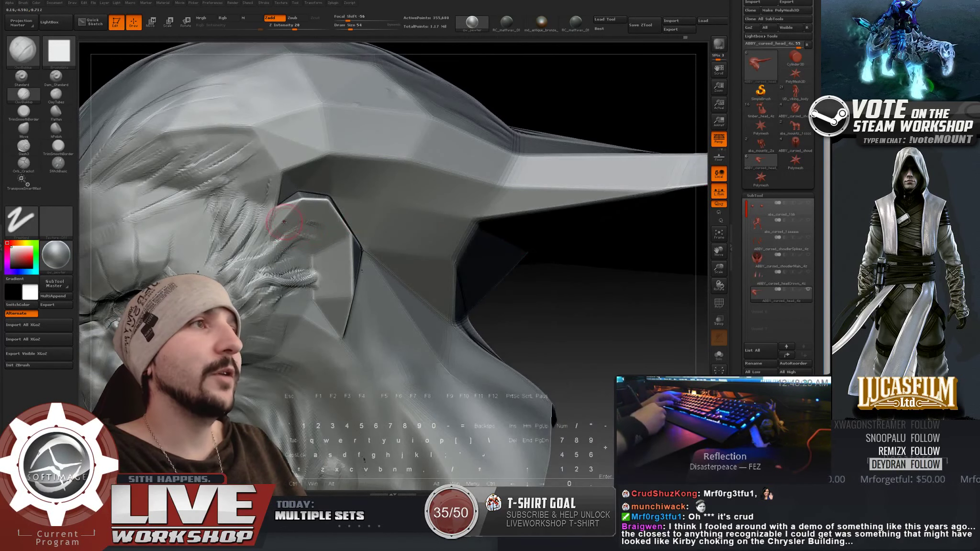
key("s")
left_click_drag(288, 216, 290, 217)
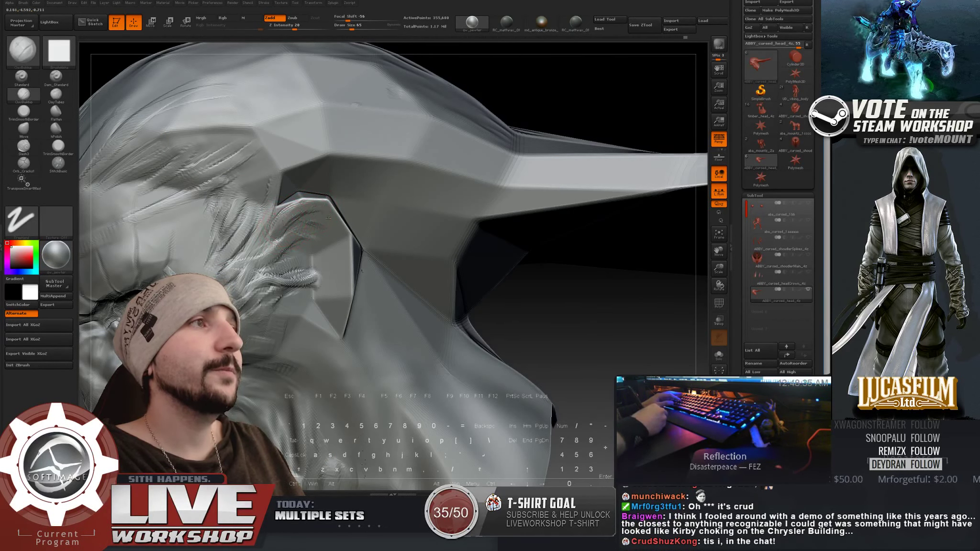
Step: Carve the inner hollow and upper fold of the ear, then shape its lower part down to the lobe
key("s")
mouse_move(311, 224)
left_mouse_down()
mouse_move(337, 253)
mouse_move(314, 223)
left_mouse_up()
key("s")
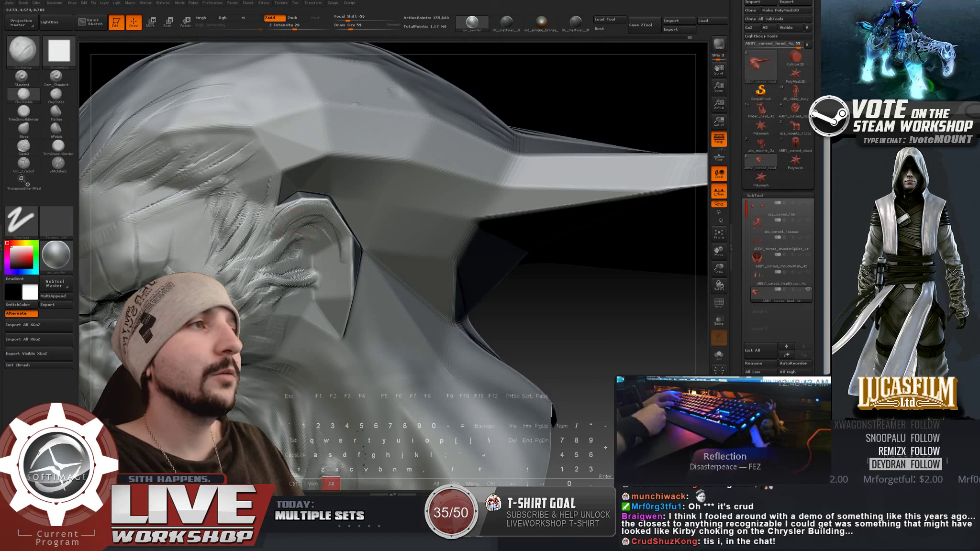
mouse_move(289, 258)
left_mouse_down("alt")
mouse_move(326, 231)
mouse_move(314, 232)
left_mouse_up("alt")
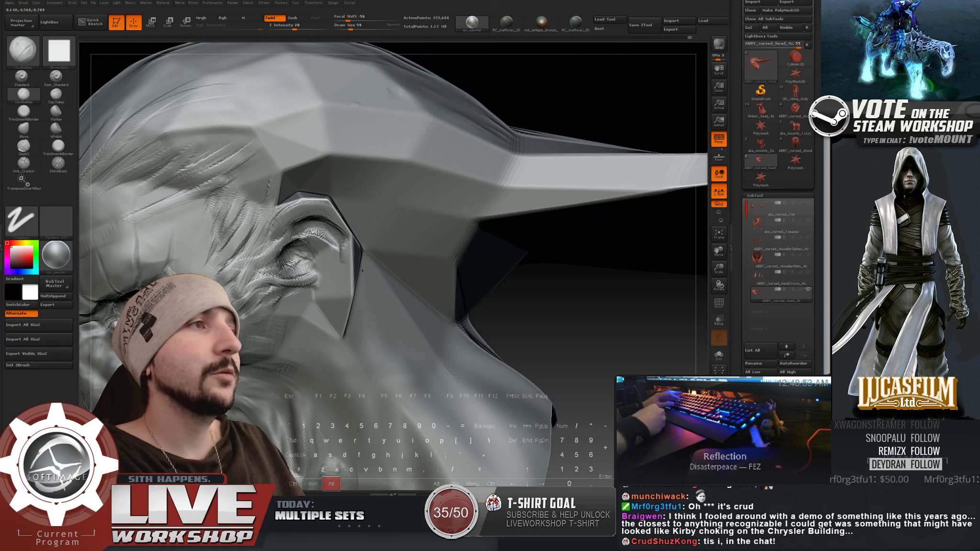
mouse_move(299, 271)
left_mouse_down("alt")
mouse_move(296, 262)
mouse_move(333, 336)
mouse_move(328, 327)
left_mouse_up("alt")
Step: Define the ear's outer rim and inner ridge, varying the brush size between the back edge and the top
key("s")
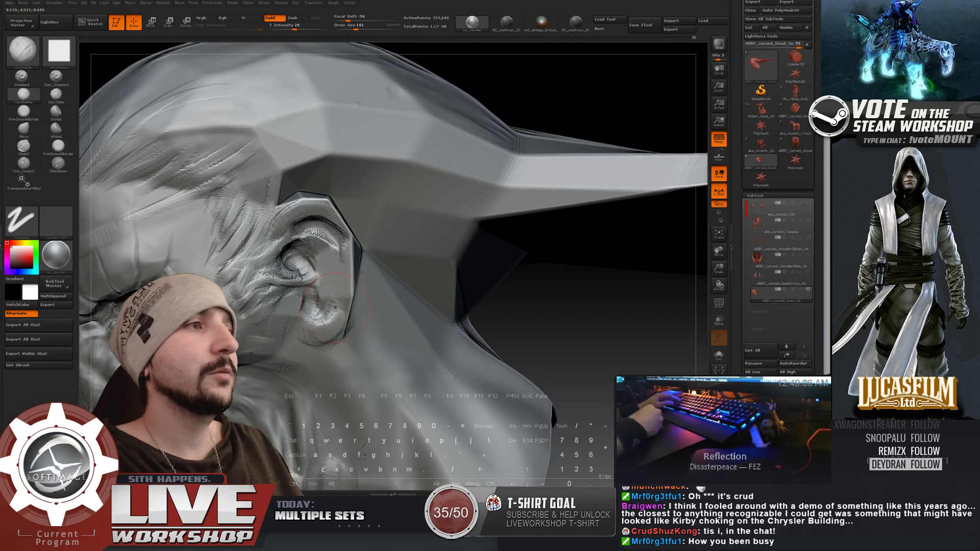
left_click_drag(335, 307, 342, 284)
key("s")
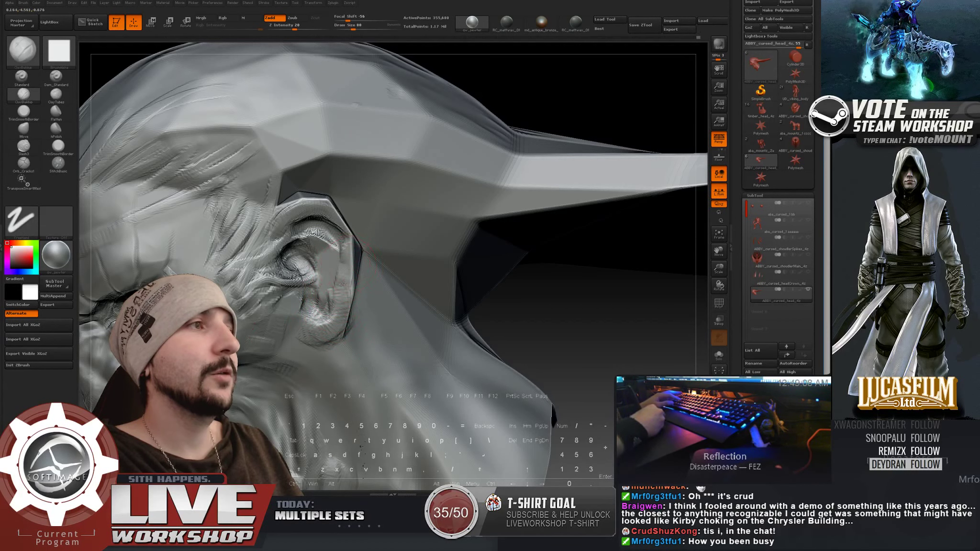
key("s")
left_click_drag(348, 243, 342, 243)
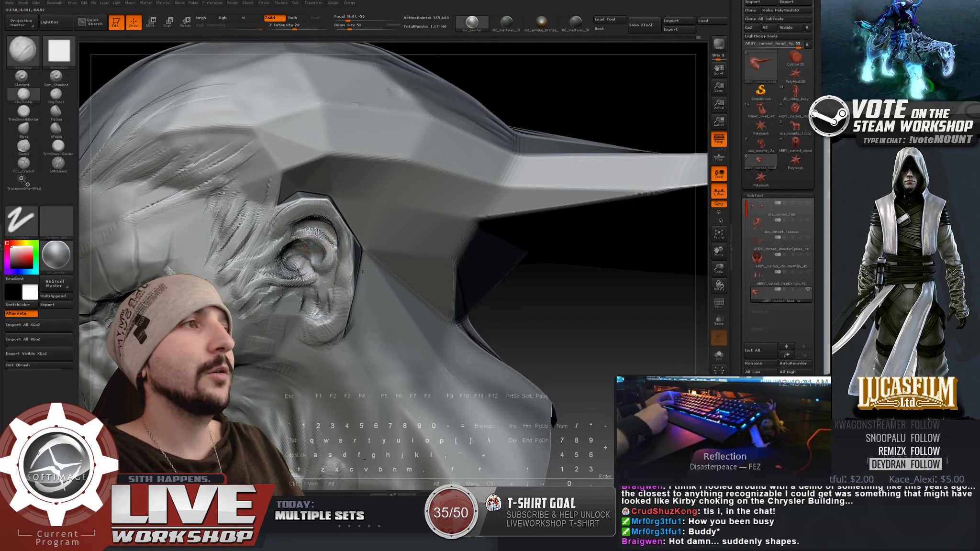
key("s")
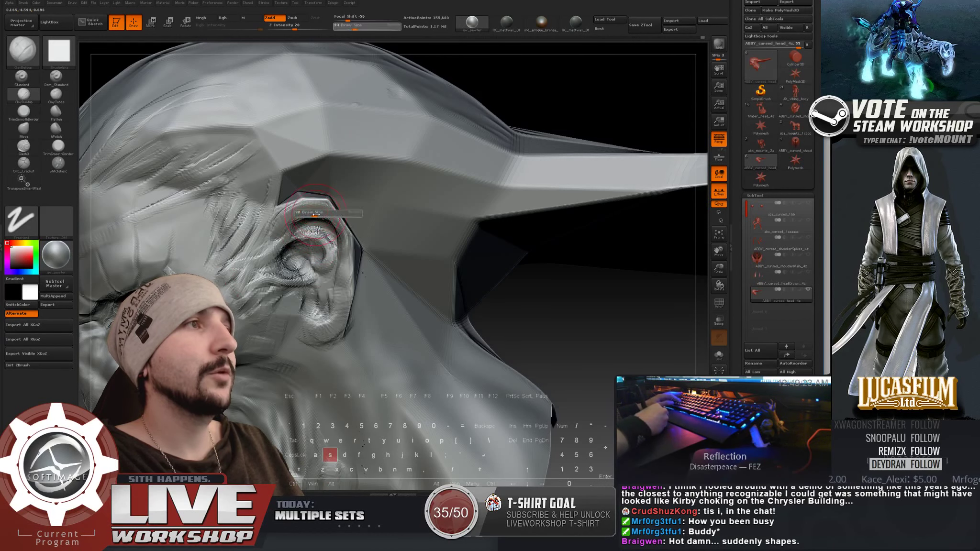
left_click_drag(314, 214, 320, 214)
Step: Refine the ear's back edge and the small ridges around the ear canal, using smaller brush sizes
right_click_drag(474, 246, 347, 200)
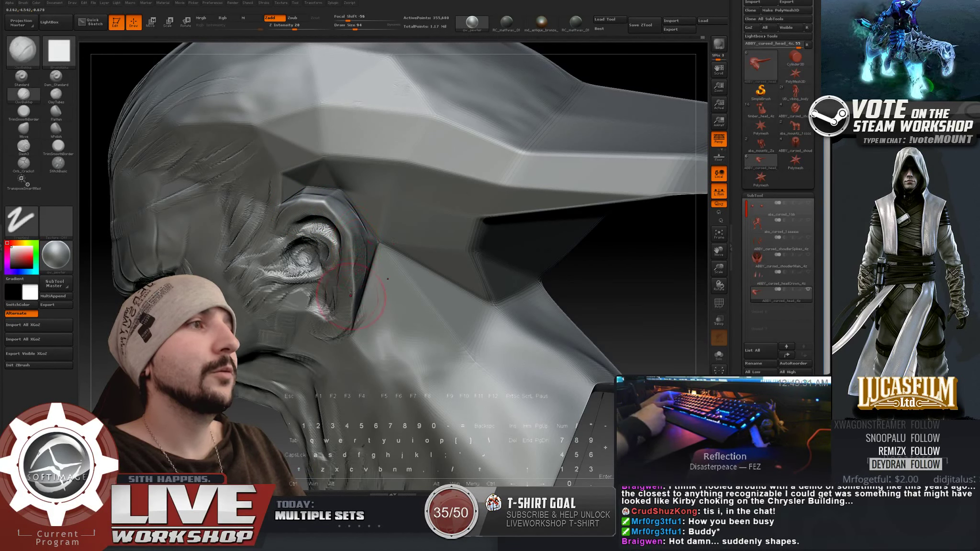
key("shift")
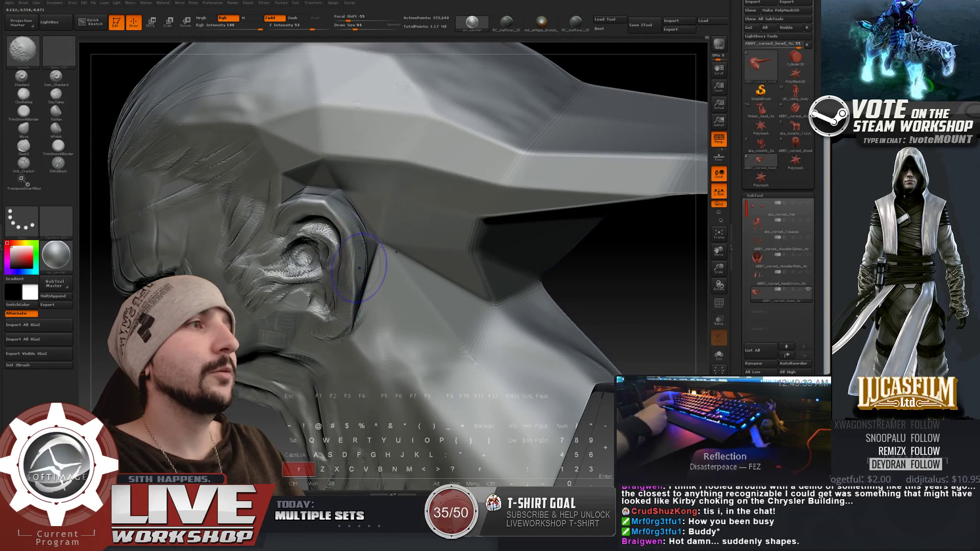
key("f")
mouse_move(512, 282)
left_mouse_down()
mouse_move(551, 278)
mouse_move(568, 287)
mouse_move(530, 293)
mouse_move(571, 278)
mouse_move(571, 348)
mouse_move(583, 336)
mouse_move(560, 330)
left_mouse_up()
key("s")
left_click_drag(295, 272, 289, 273)
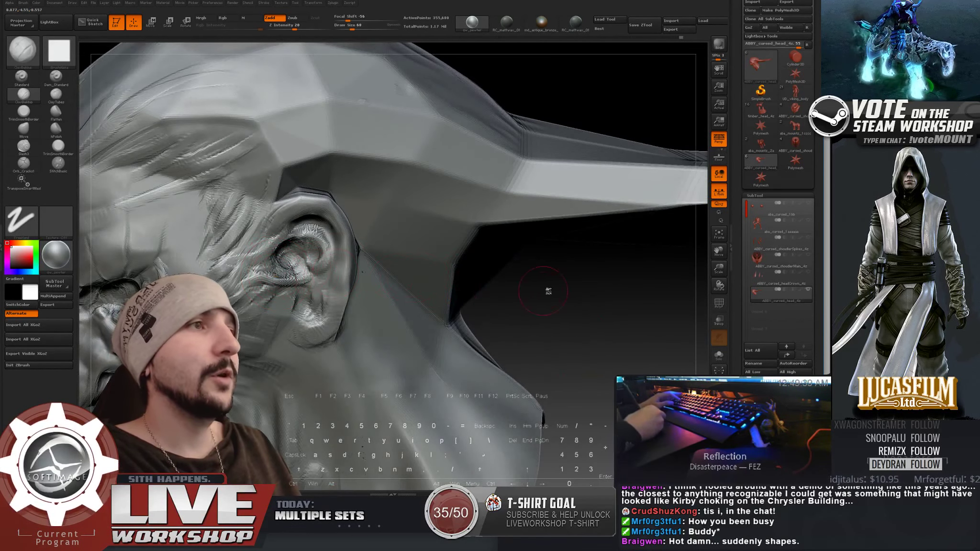
left_click_drag(548, 291, 531, 289)
key("s")
left_click_drag(267, 251, 271, 252)
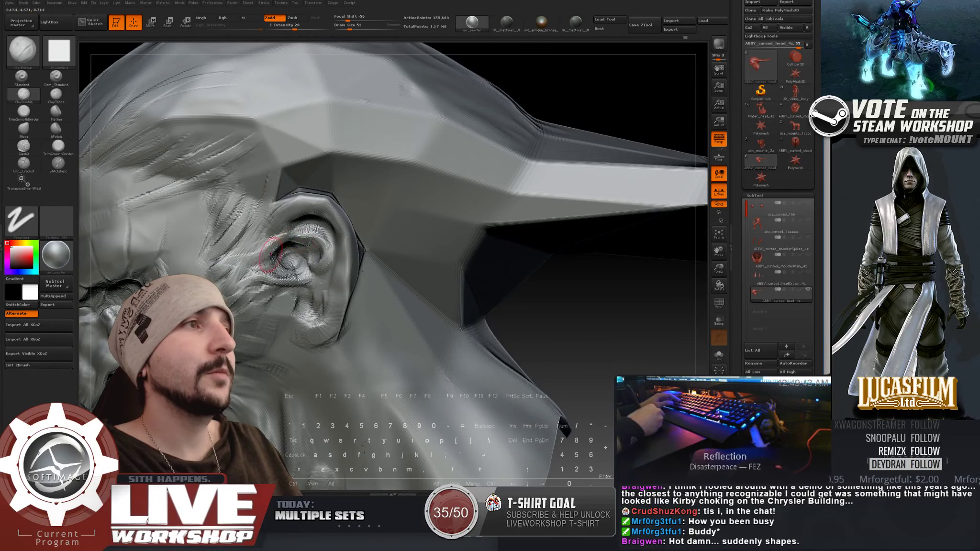
Step: Sculpt more hair strands in front of the ear and sweep long strands back above it
key("s")
left_click_drag(253, 255, 257, 255)
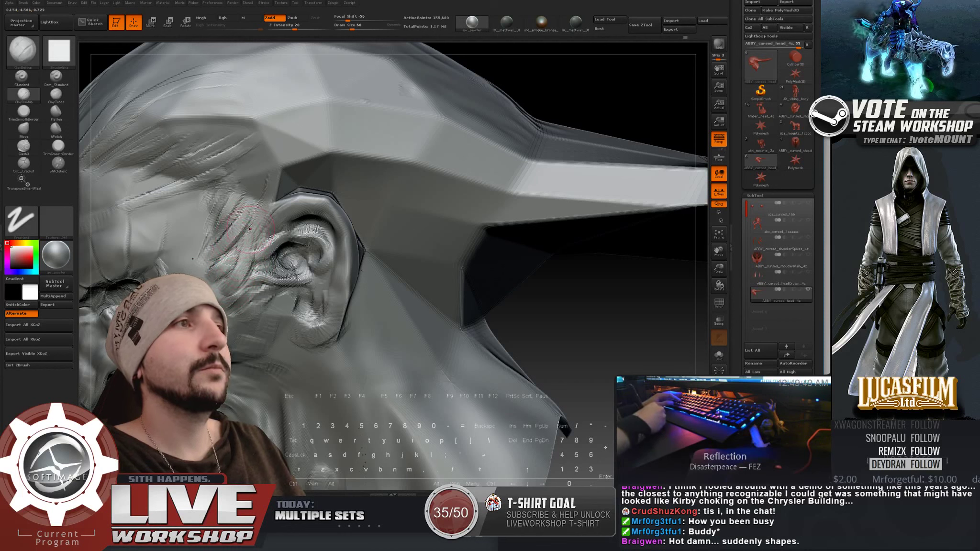
mouse_move(230, 248)
left_mouse_down()
mouse_move(254, 220)
mouse_move(213, 254)
mouse_move(242, 216)
left_mouse_up()
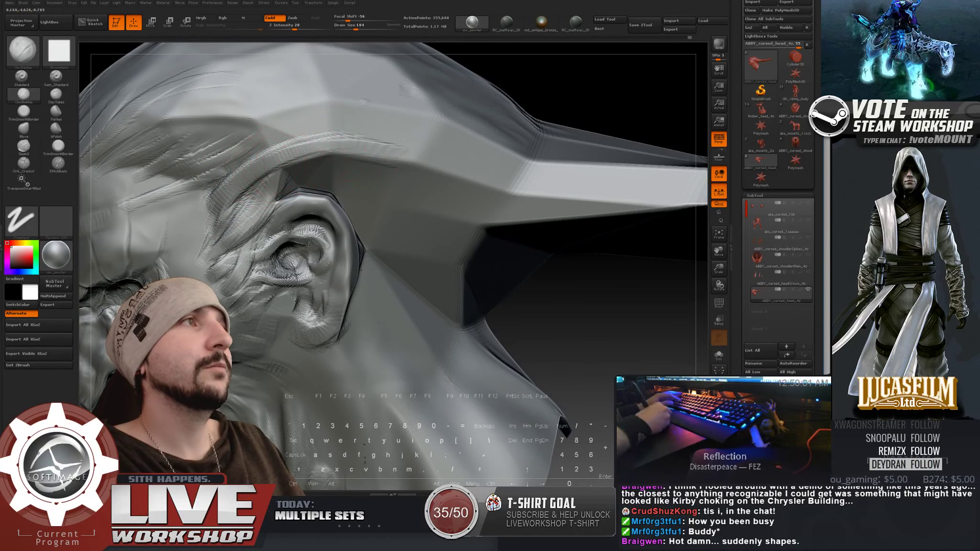
mouse_move(261, 143)
left_mouse_down()
mouse_move(314, 120)
mouse_move(318, 100)
mouse_move(274, 134)
mouse_move(403, 140)
left_mouse_up()
Step: Carve along the ear's upper back rim with a smaller brush and work down to the lobe's attachment
mouse_move(593, 282)
left_mouse_down("alt")
mouse_move(545, 196)
mouse_move(573, 197)
mouse_move(579, 217)
mouse_move(510, 225)
mouse_move(515, 264)
left_mouse_up("alt")
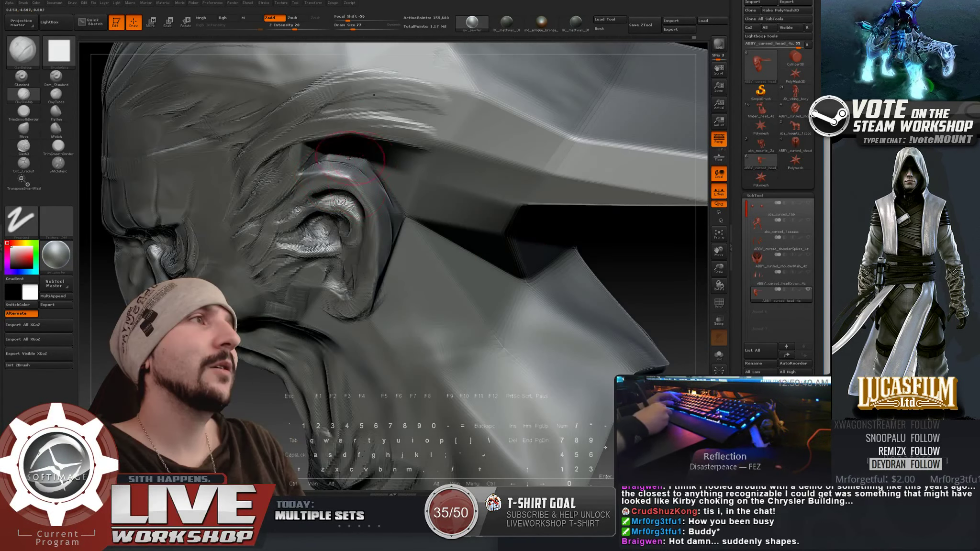
key("s")
left_click_drag(359, 156, 330, 156)
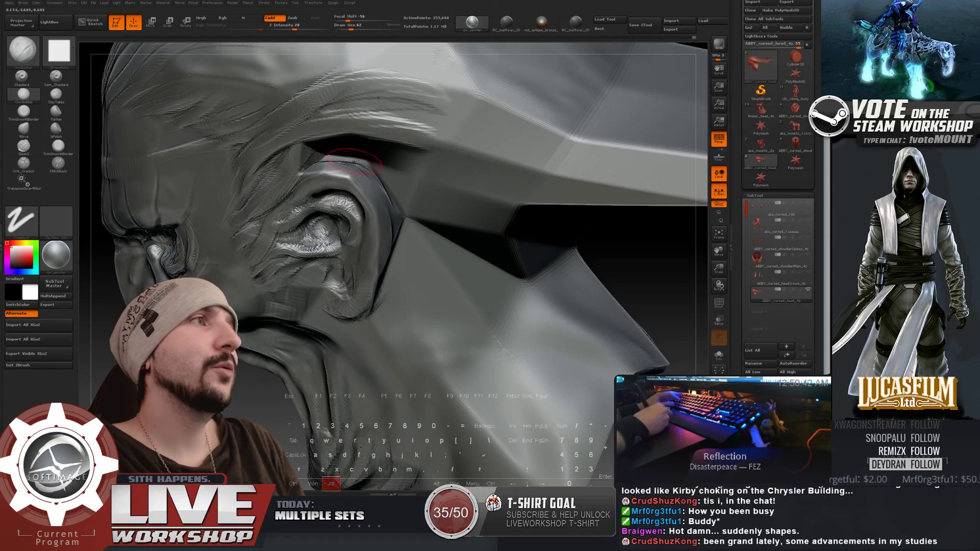
left_click_drag(330, 156, 371, 177, "alt")
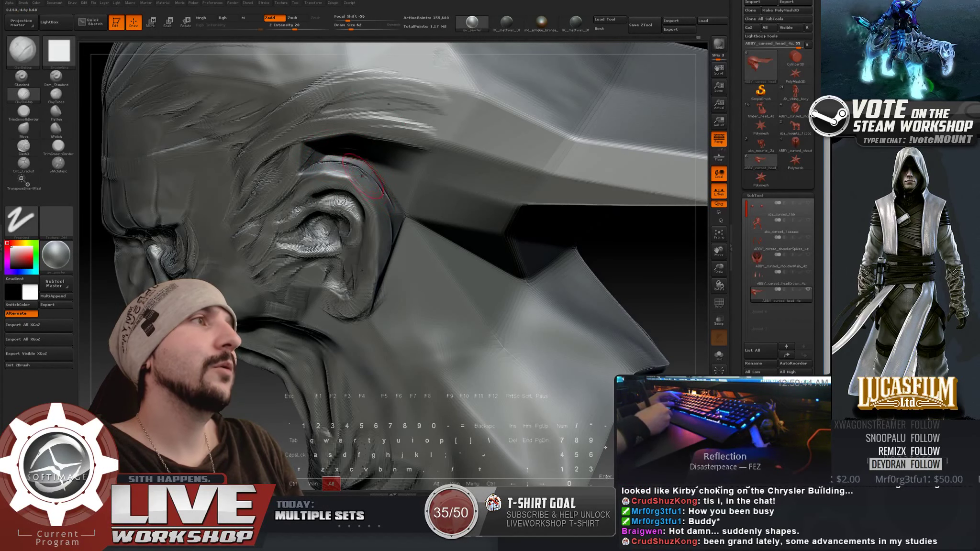
left_click_drag(654, 277, 613, 258)
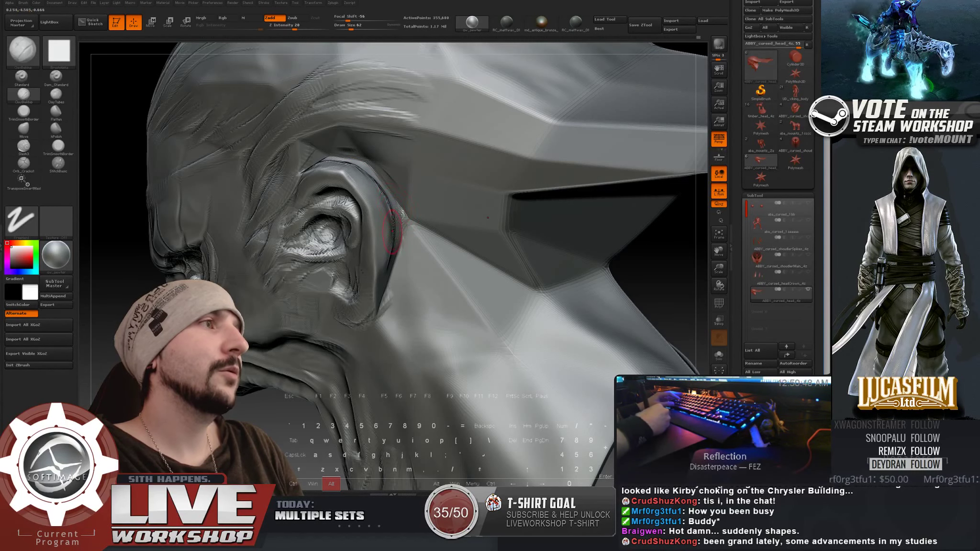
right_click_drag(361, 259, 351, 284)
key("s")
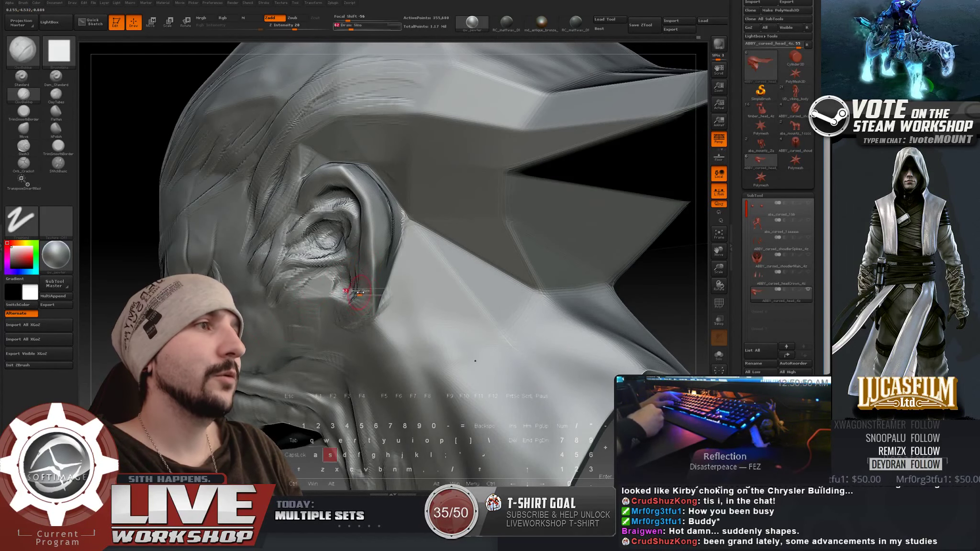
left_click_drag(360, 292, 362, 303)
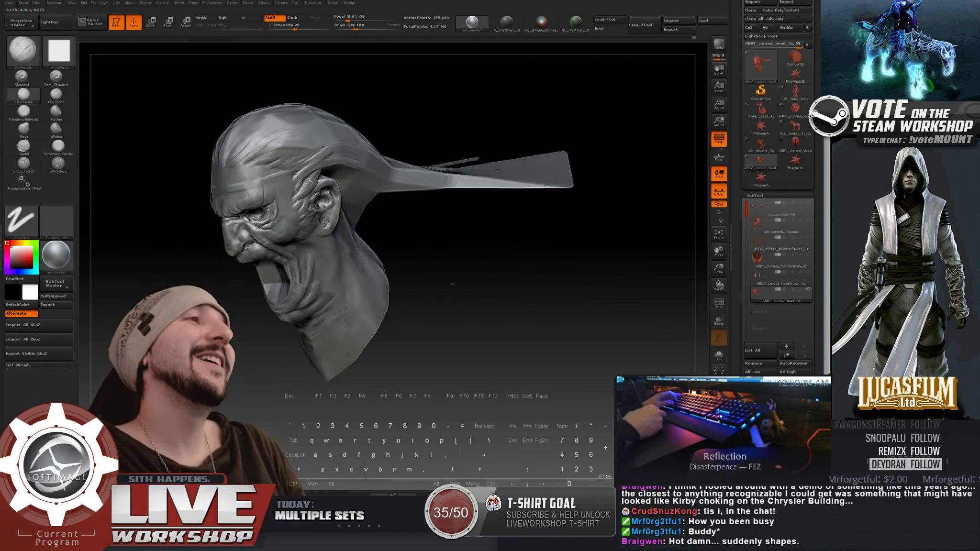
Step: Sharpen the top edge of the ear and the crease separating its back from the head
left_click_drag(548, 253, 591, 302, "alt")
right_click_drag(335, 206, 317, 169, "ctrl")
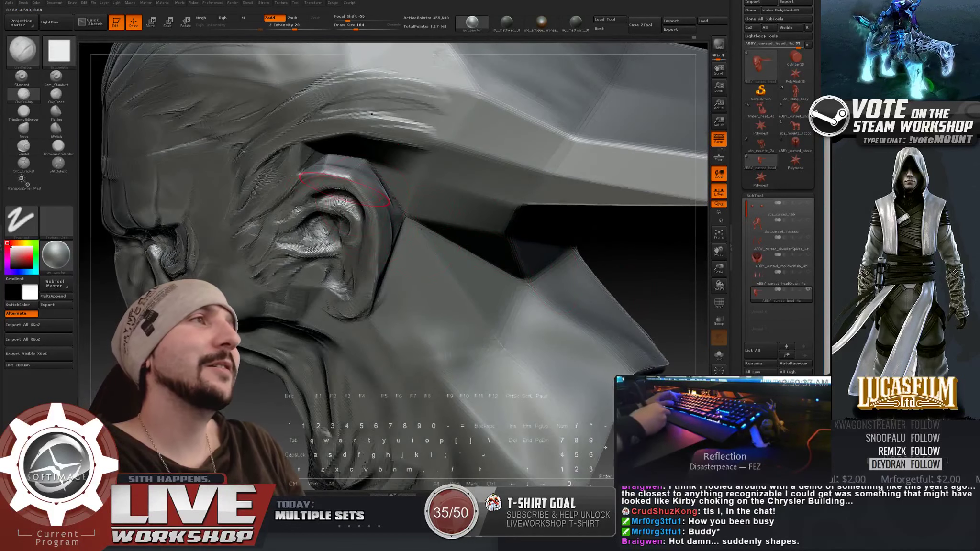
key("s")
left_click_drag(317, 169, 335, 151)
key("s")
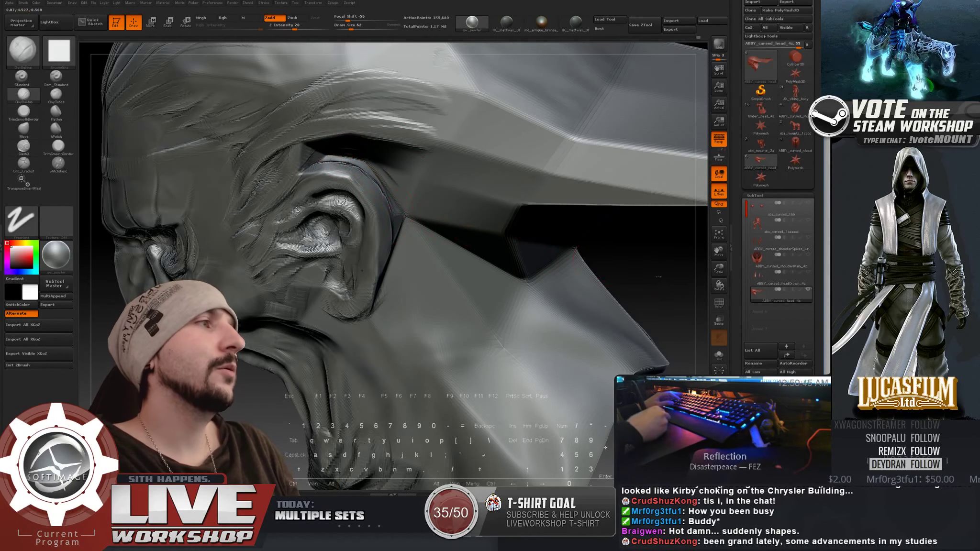
right_click_drag(405, 206, 370, 187)
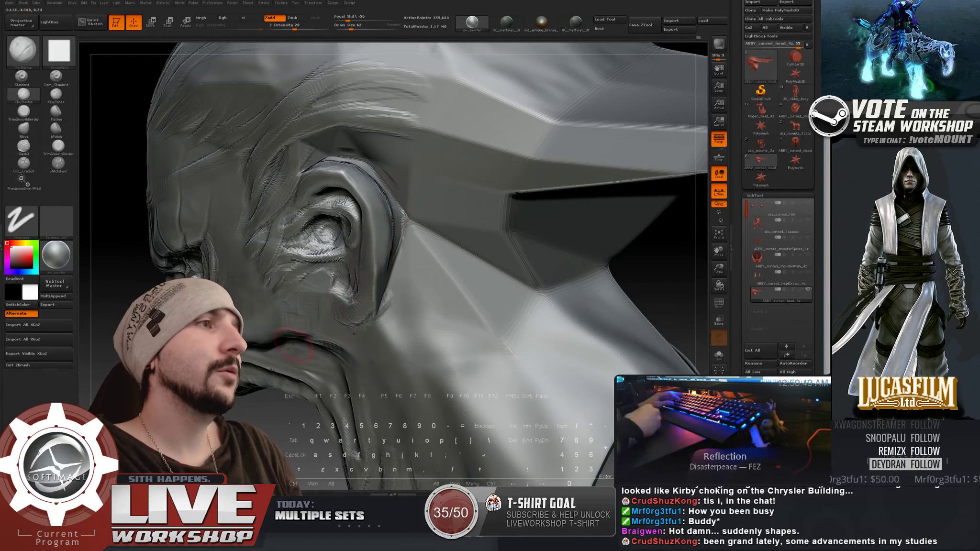
right_click_drag(390, 258, 317, 285)
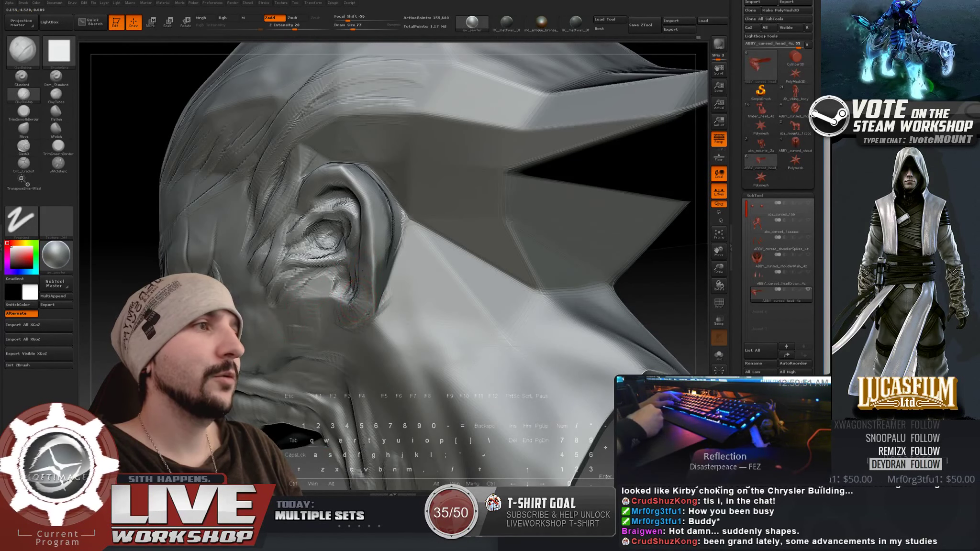
Step: Shape and smooth the earlobe, and refine the folds inside the ear and the strands in front of it
left_click_drag(360, 293, 349, 309)
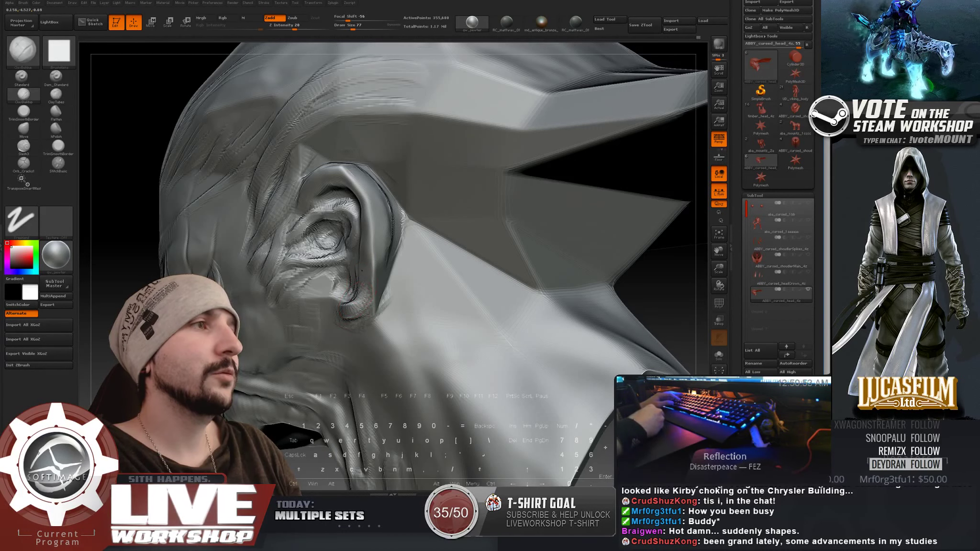
key("shift")
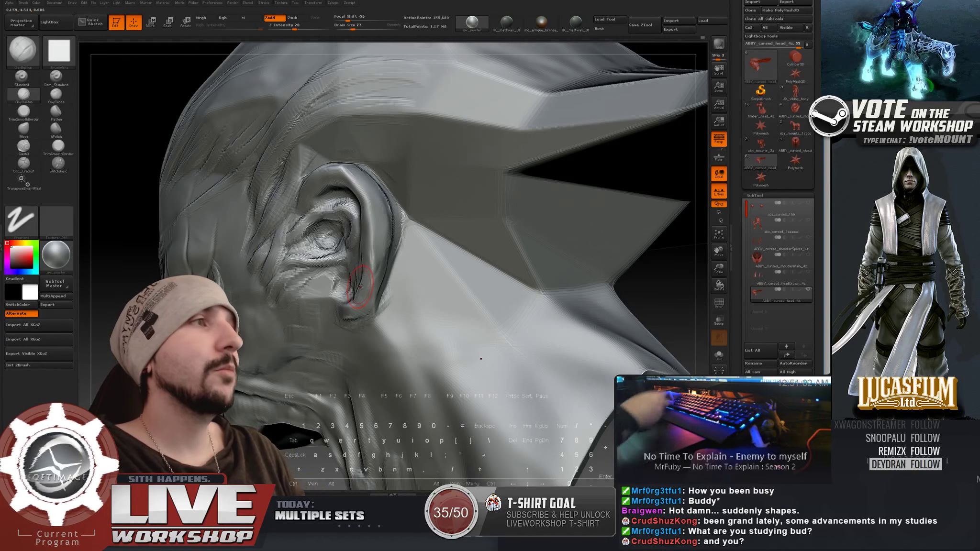
right_click_drag(354, 279, 426, 288)
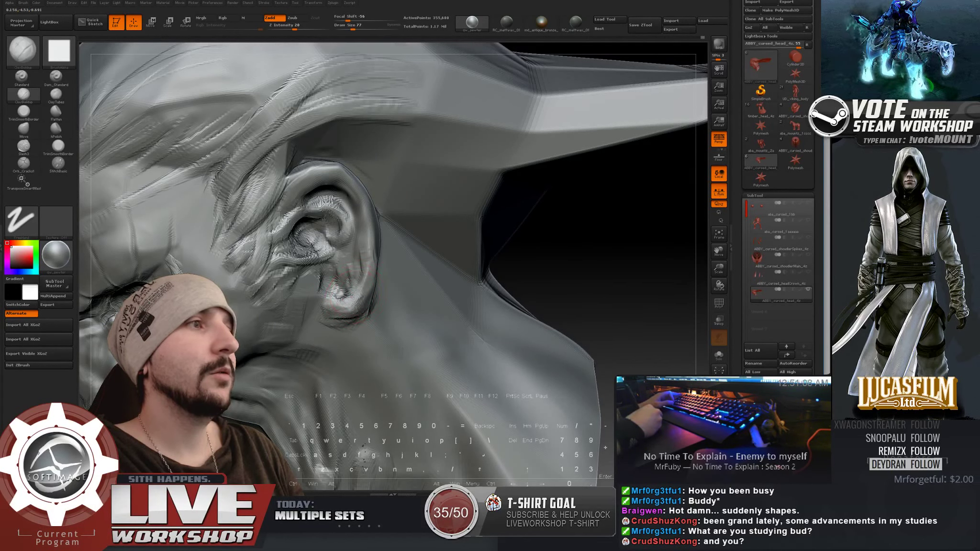
key("shift")
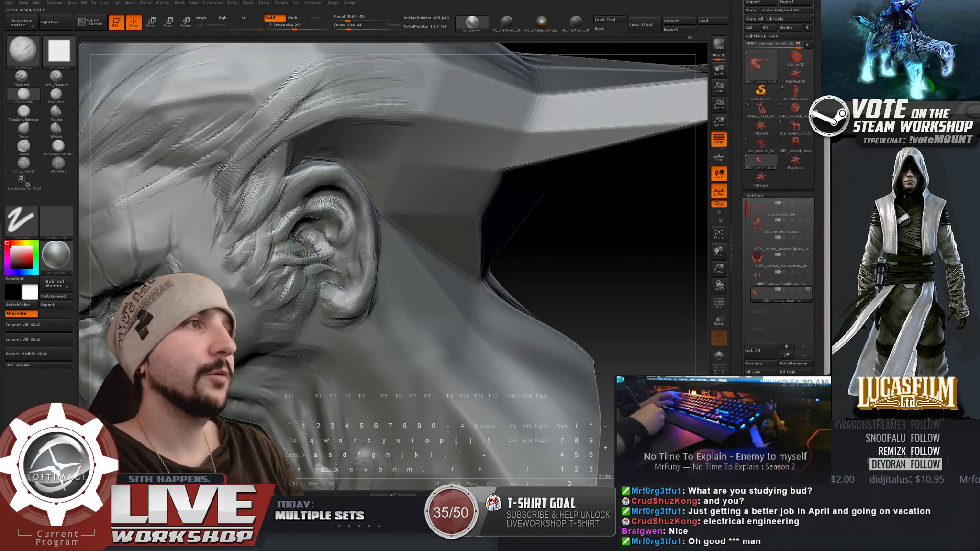
key("shift")
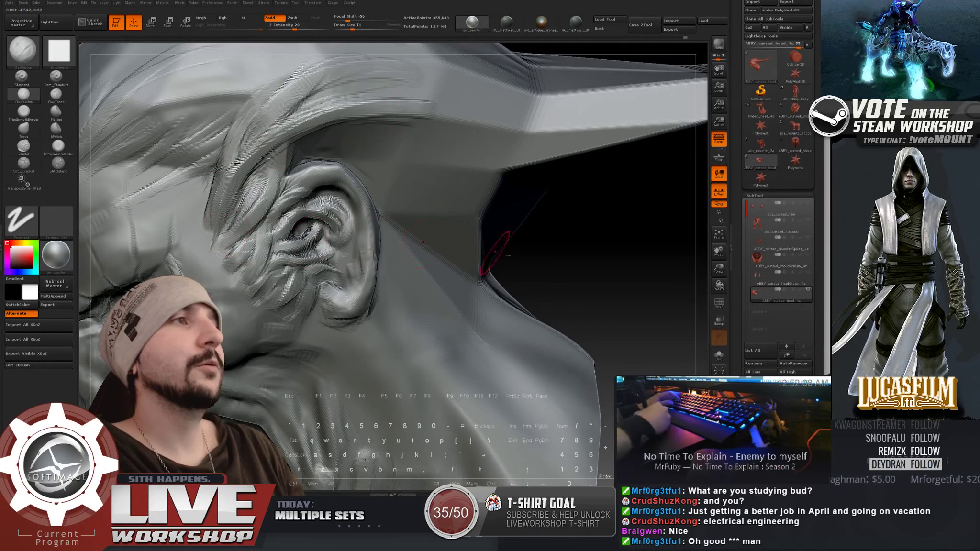
Step: Switch to the crease-carving brush and set its Z Intensity to 20 for detailing the forehead wrinkles
mouse_move(498, 252)
left_mouse_down("alt")
mouse_move(562, 149)
mouse_move(516, 179)
mouse_move(545, 178)
mouse_move(539, 292)
left_mouse_up("alt")
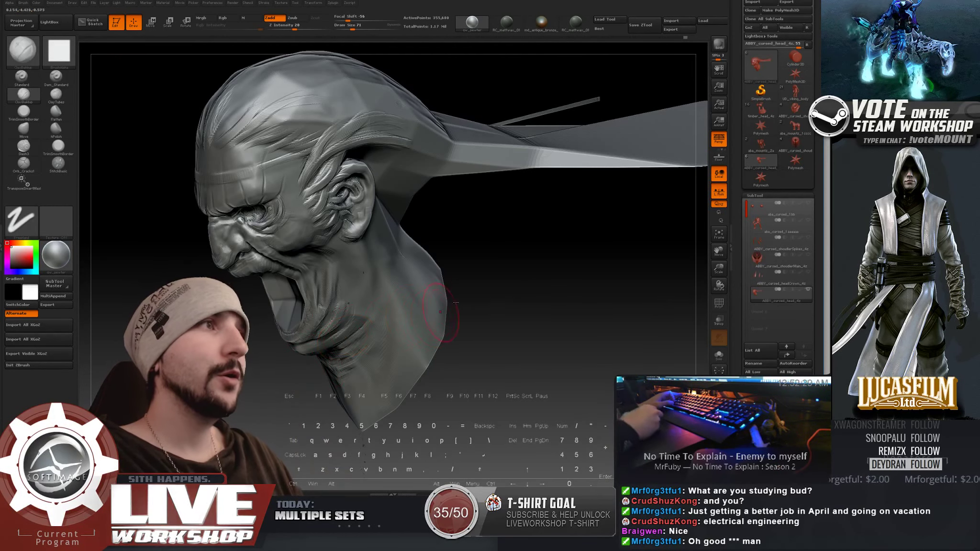
left_click_drag(456, 303, 536, 382)
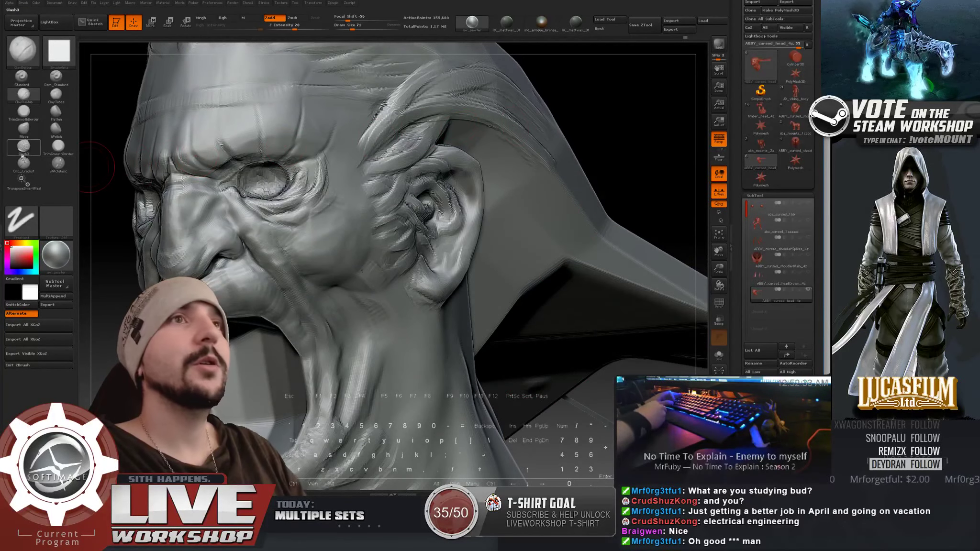
left_click(24, 164)
mouse_move(633, 129)
left_mouse_down()
mouse_move(650, 134)
mouse_move(618, 192)
left_mouse_up()
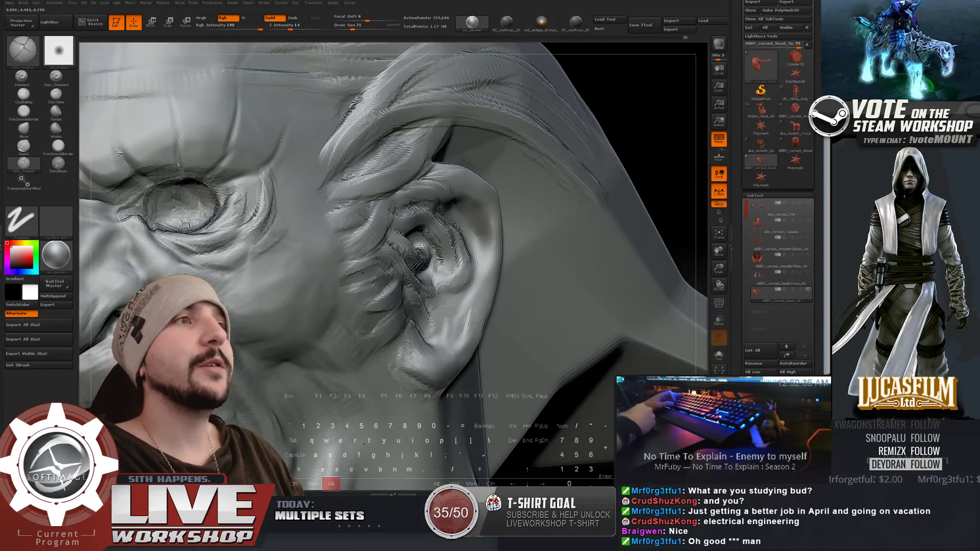
left_click_drag(678, 180, 589, 120, "alt")
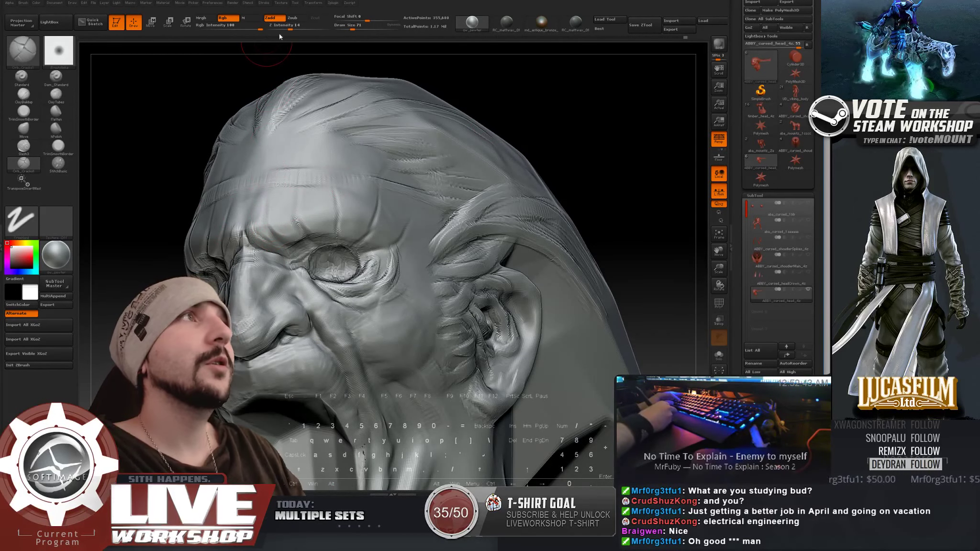
left_click_drag(290, 28, 295, 28)
left_click_drag(514, 91, 469, 112)
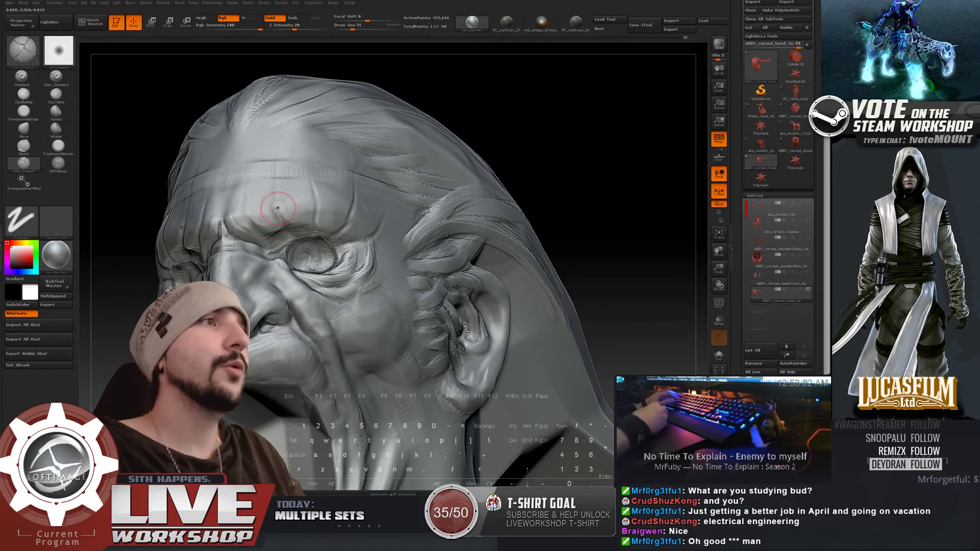
Step: Resize the crease brush, then carve and smooth the vertical wrinkle running up from the inner brow above the eye
mouse_move(554, 131)
left_mouse_down("alt")
mouse_move(592, 122)
mouse_move(556, 139)
left_mouse_up("alt")
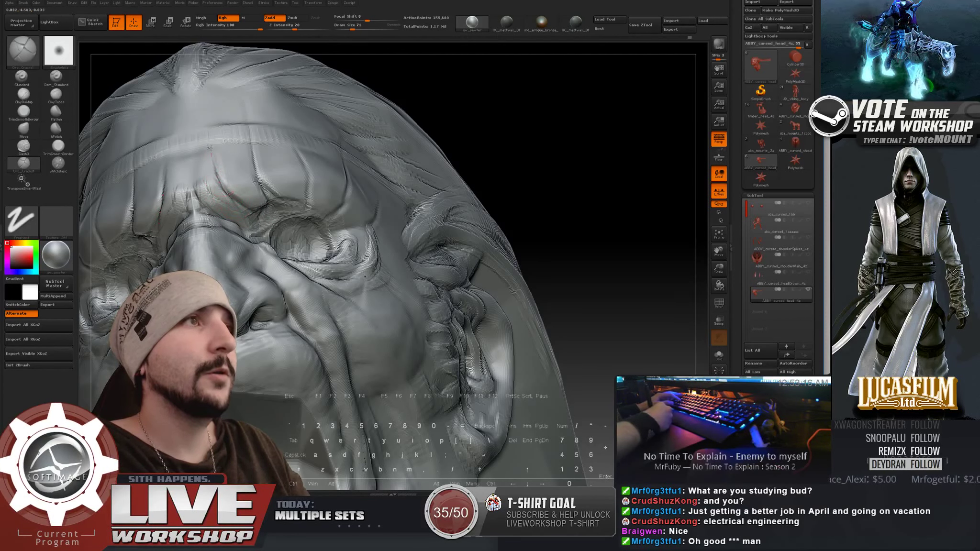
key("s")
left_click_drag(241, 208, 245, 208)
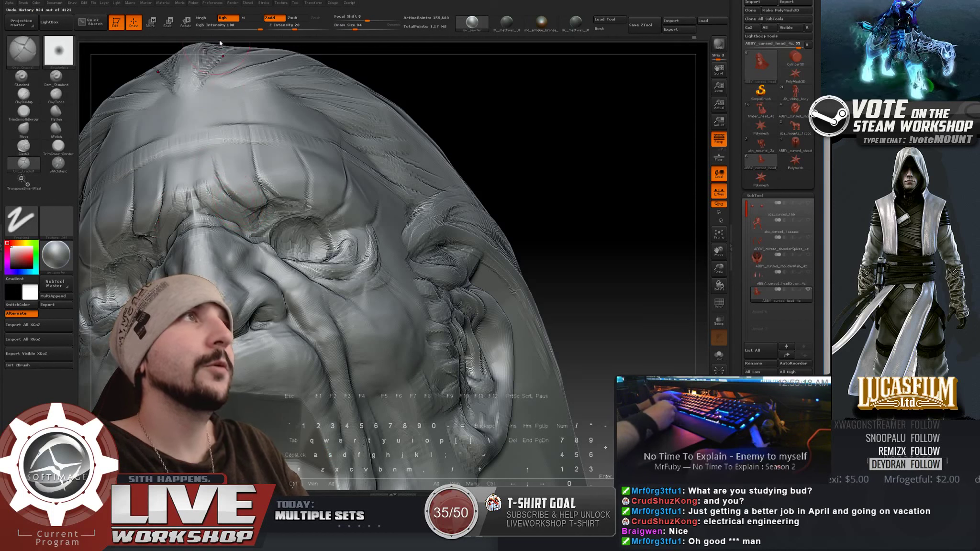
left_click(301, 28)
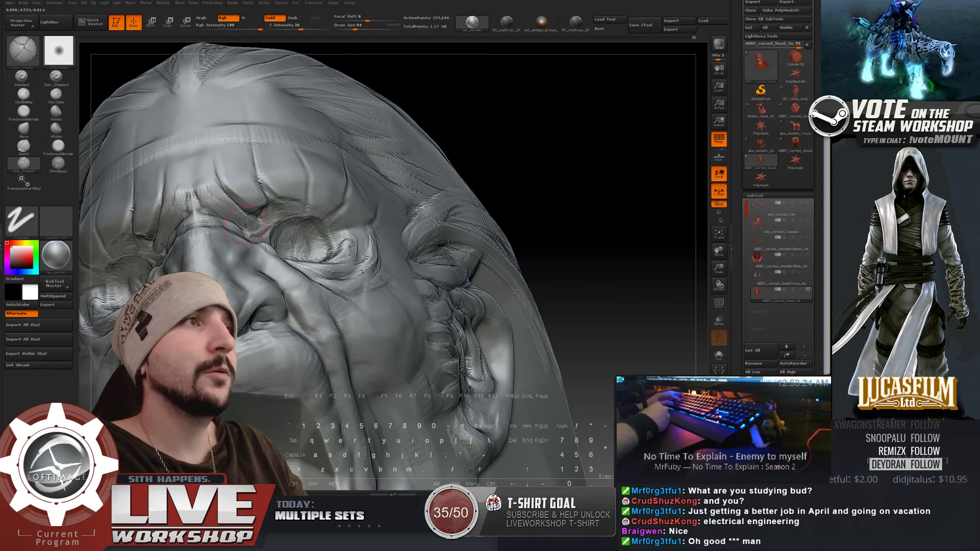
mouse_move(550, 201)
left_mouse_down("alt")
mouse_move(556, 128)
mouse_move(572, 131)
mouse_move(583, 202)
mouse_move(638, 180)
mouse_move(651, 273)
left_mouse_up("alt")
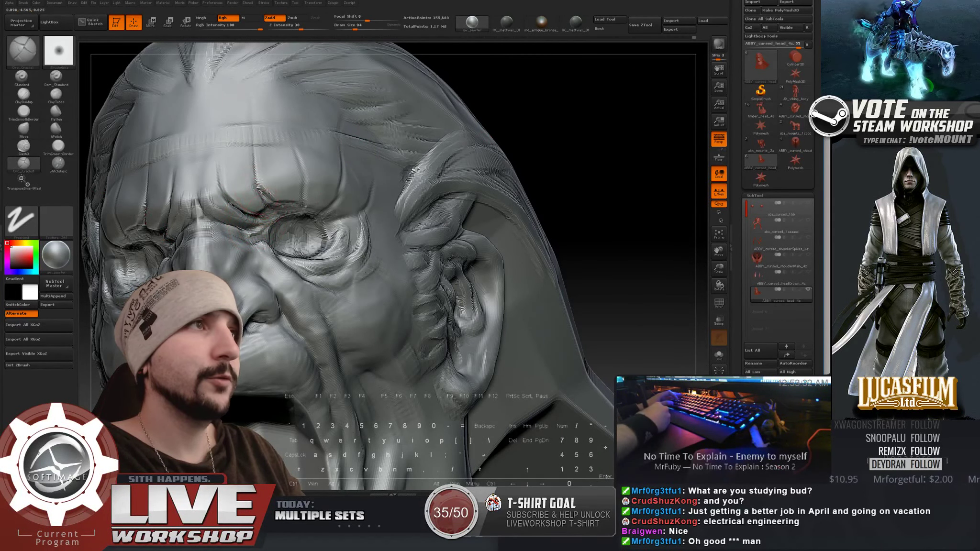
key("shift")
key("shift")
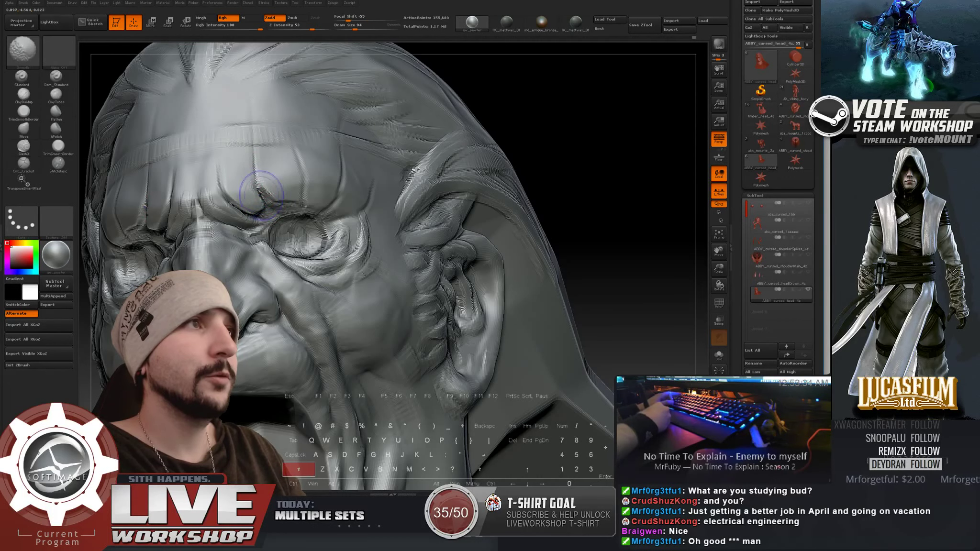
key("shift")
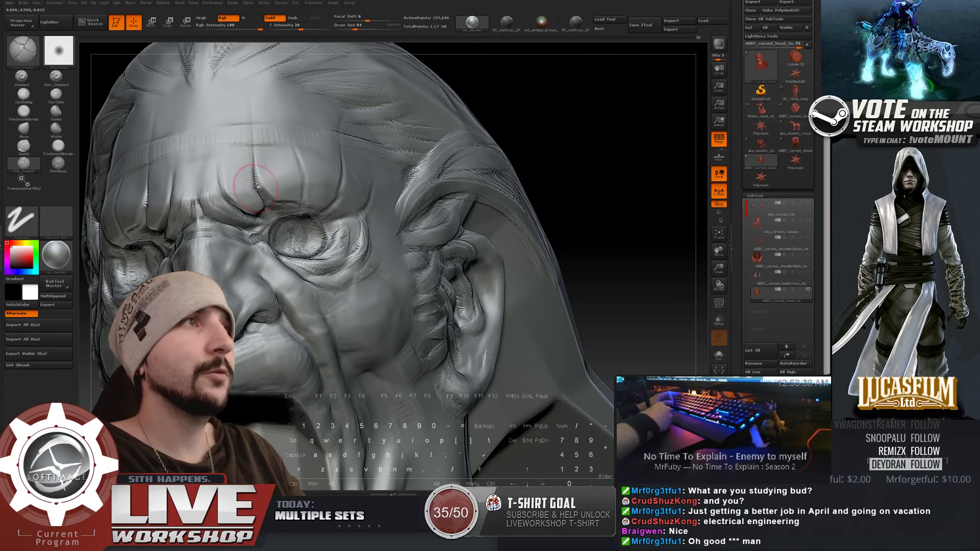
Step: Carve a deeper vertical wrinkle above the middle of the eye with a smaller brush and smooth its lower end
mouse_move(551, 158)
left_mouse_down("alt")
mouse_move(549, 122)
mouse_move(562, 170)
mouse_move(531, 173)
left_mouse_up("alt")
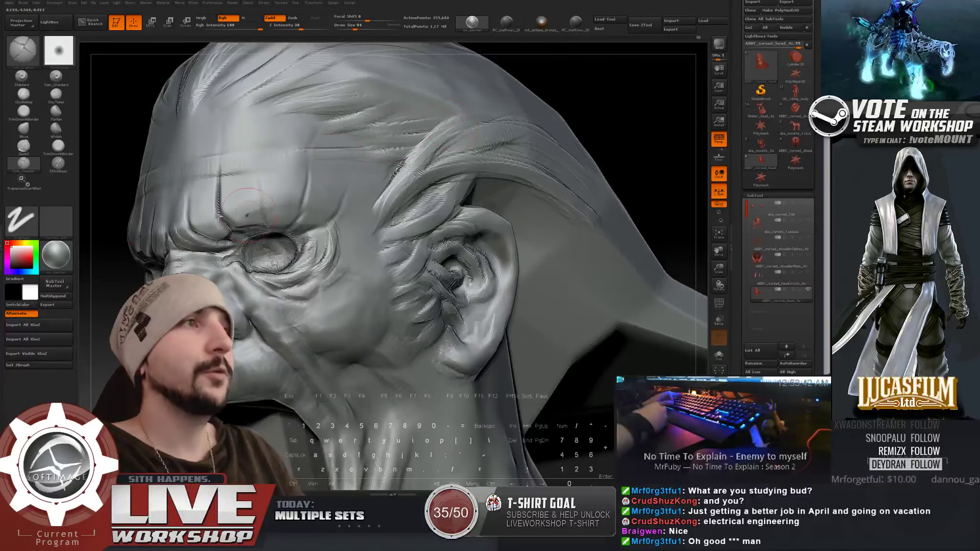
key("bracketleft")
key("bracketleft")
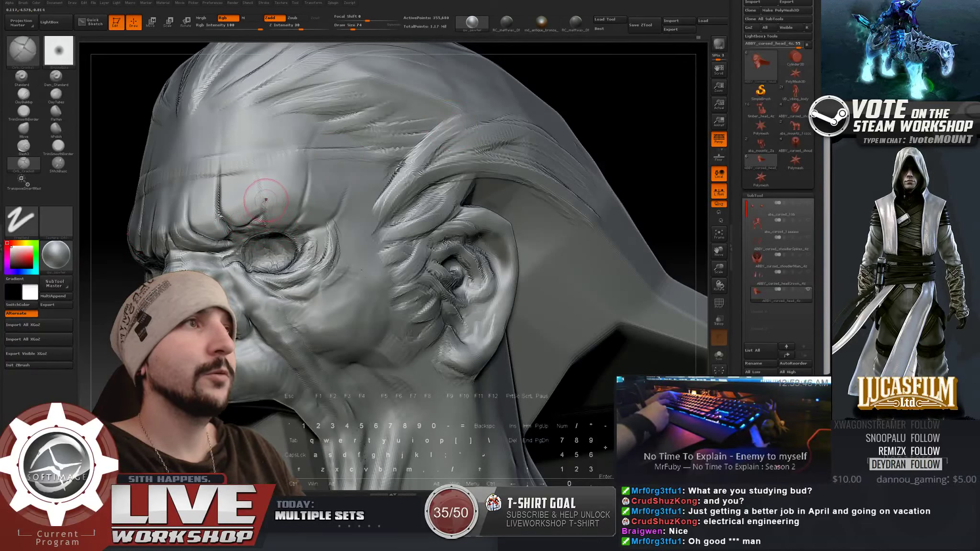
mouse_move(259, 213)
left_mouse_down("shift")
mouse_move(247, 227)
mouse_move(259, 182)
mouse_move(266, 221)
left_mouse_up("shift")
key("s")
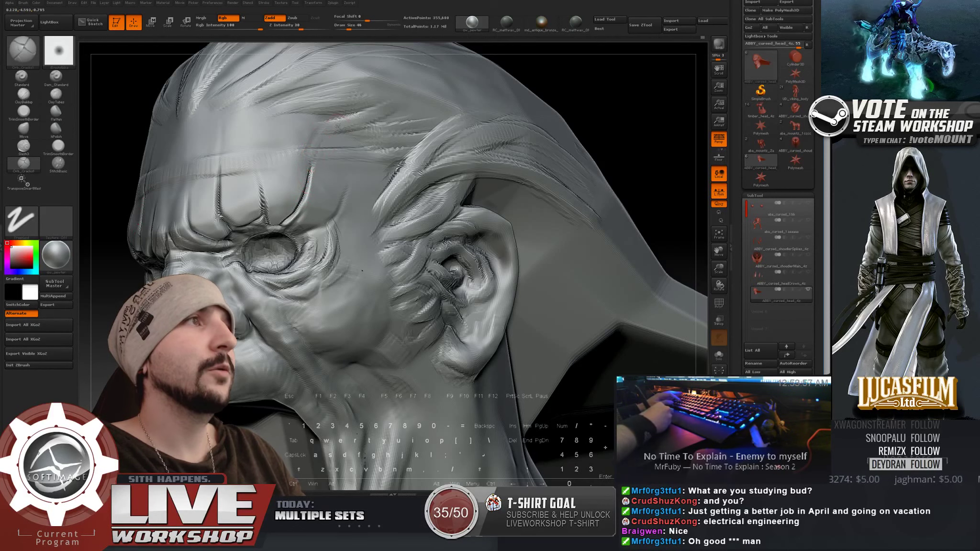
mouse_move(338, 125)
right_mouse_down("ctrl")
mouse_move(554, 147)
mouse_move(523, 137)
mouse_move(549, 114)
right_mouse_up("ctrl")
mouse_move(349, 263)
right_mouse_down("ctrl")
mouse_move(349, 306)
mouse_move(364, 328)
mouse_move(363, 273)
right_mouse_up("ctrl")
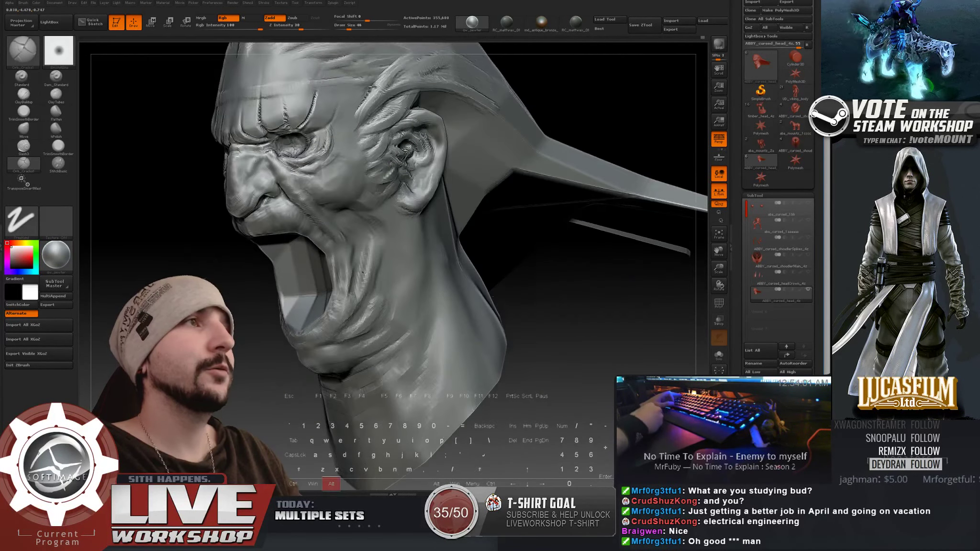
Step: Carve the slanted brow wrinkles above the eye's outer corner, adjusting the brush size and smoothing where they meet the eyelid
left_click_drag(363, 273, 254, 190, "alt")
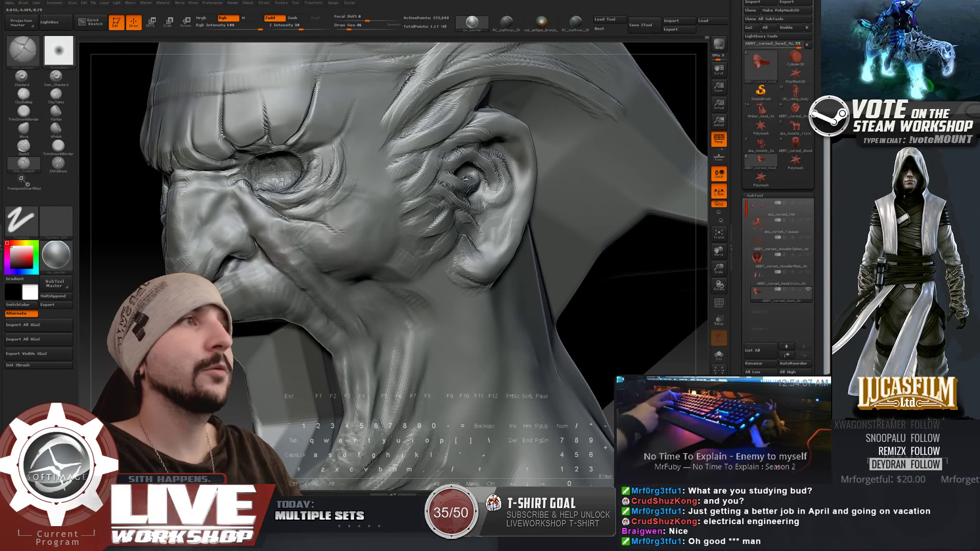
left_click_drag(357, 257, 365, 221)
left_click_drag(98, 367, 91, 397, "alt")
key("s")
left_click_drag(270, 159, 274, 159)
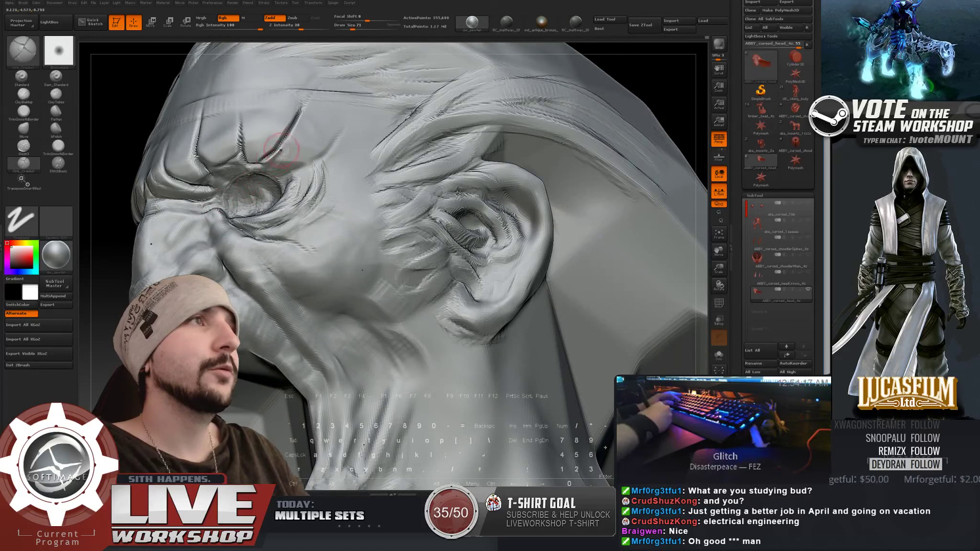
key("bracketright")
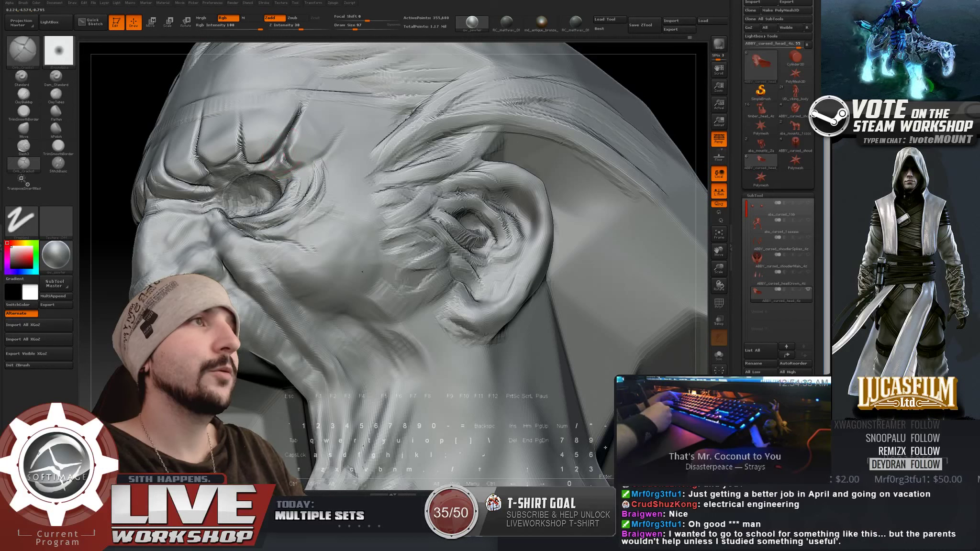
key("bracketleft")
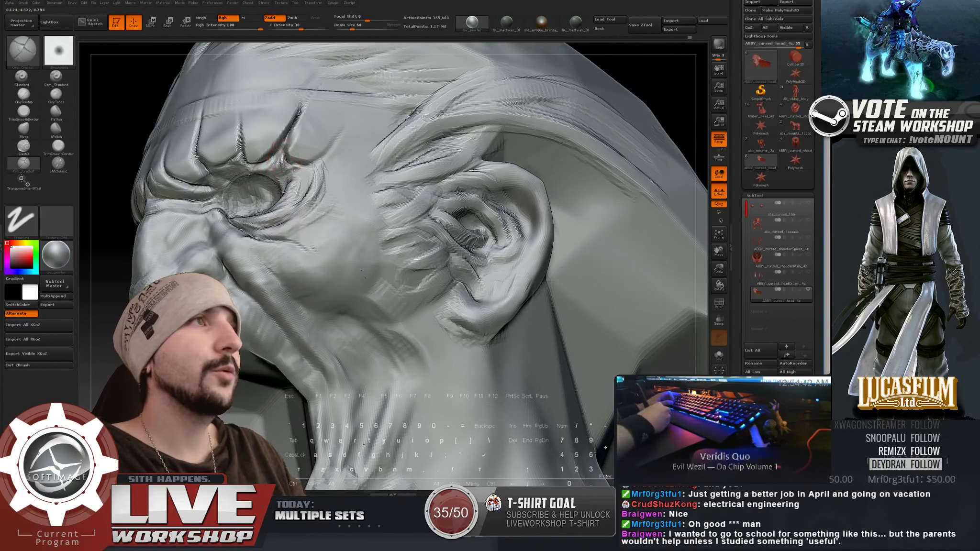
key("shift")
left_click_drag(278, 158, 287, 163, "shift")
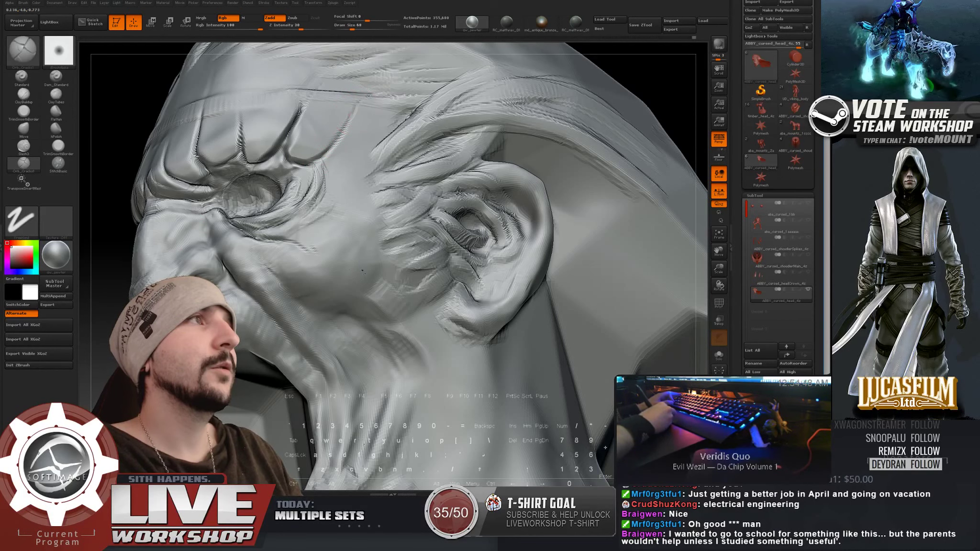
Step: Sharpen the folds around the upper eyelid and outer eye corner, switching from the crack brush to a dotted-stroke brush
left_click_drag(158, 201, 307, 162, "alt")
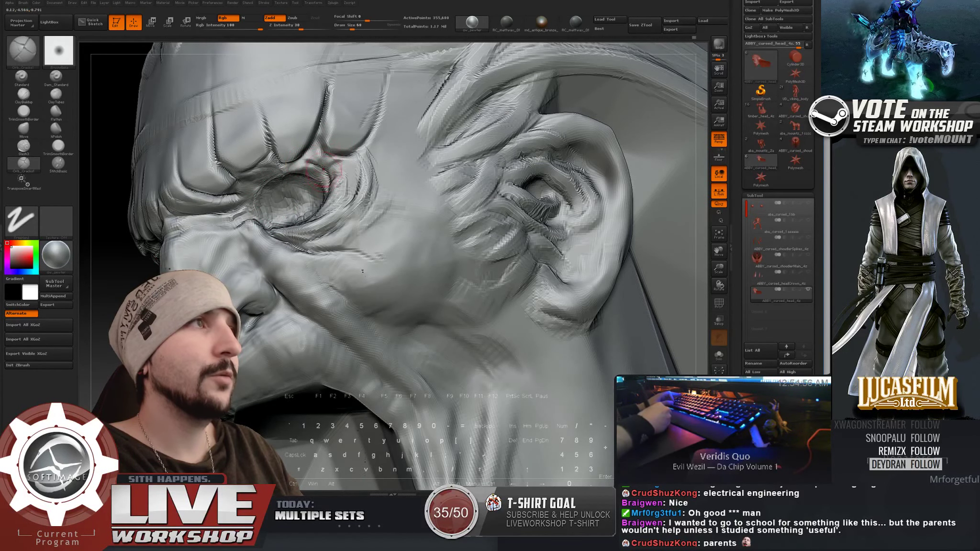
left_click(56, 128)
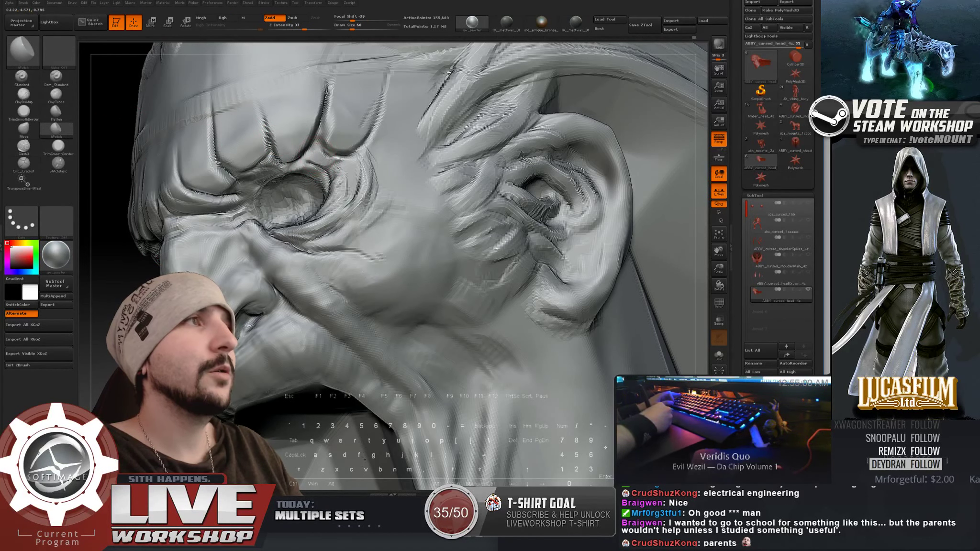
right_click_drag(264, 220, 244, 205)
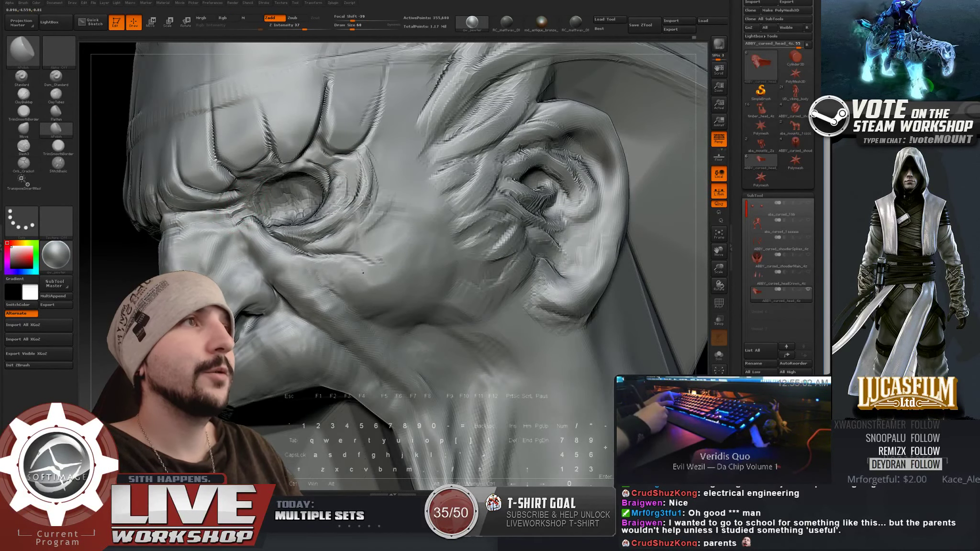
left_click_drag(262, 172, 245, 205)
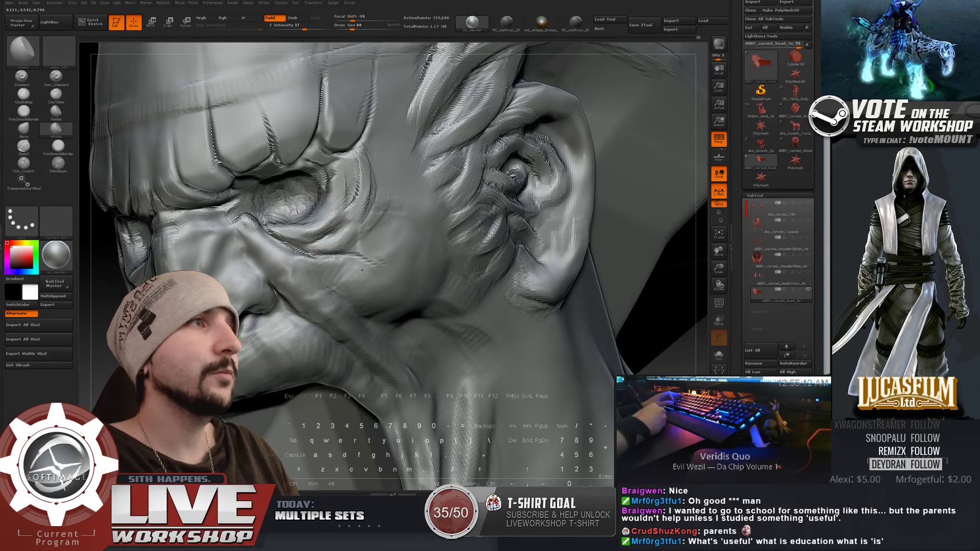
Step: Examine the overall facial shape and brow wrinkles on the whole head from the front and the side
key("f")
mouse_move(457, 169)
left_mouse_down()
mouse_move(521, 280)
mouse_move(558, 259)
mouse_move(536, 256)
mouse_move(552, 289)
left_mouse_up()
mouse_move(210, 267)
left_mouse_down("alt")
mouse_move(230, 288)
mouse_move(295, 187)
mouse_move(276, 189)
mouse_move(304, 178)
mouse_move(327, 192)
left_mouse_up("alt")
key("s")
key("s")
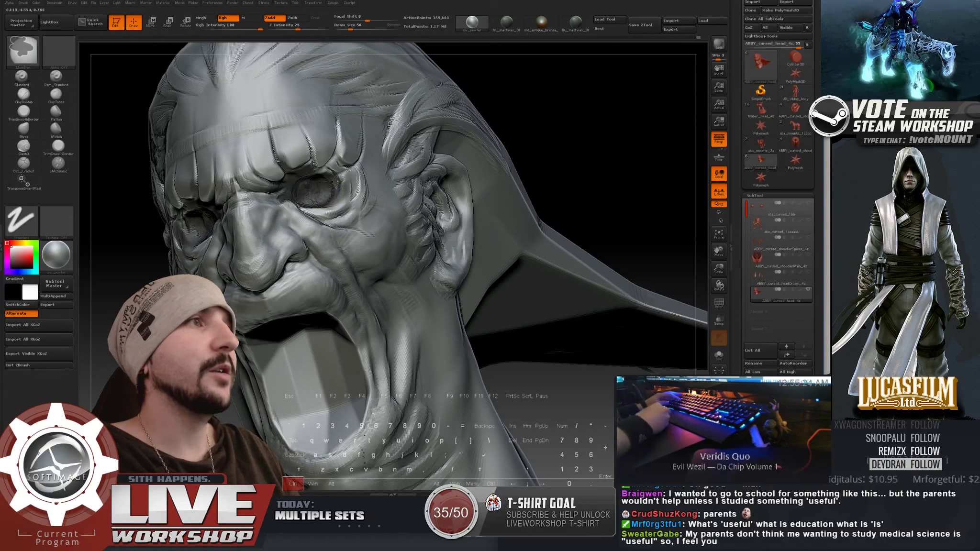
left_click_drag(283, 203, 286, 221, "ctrl")
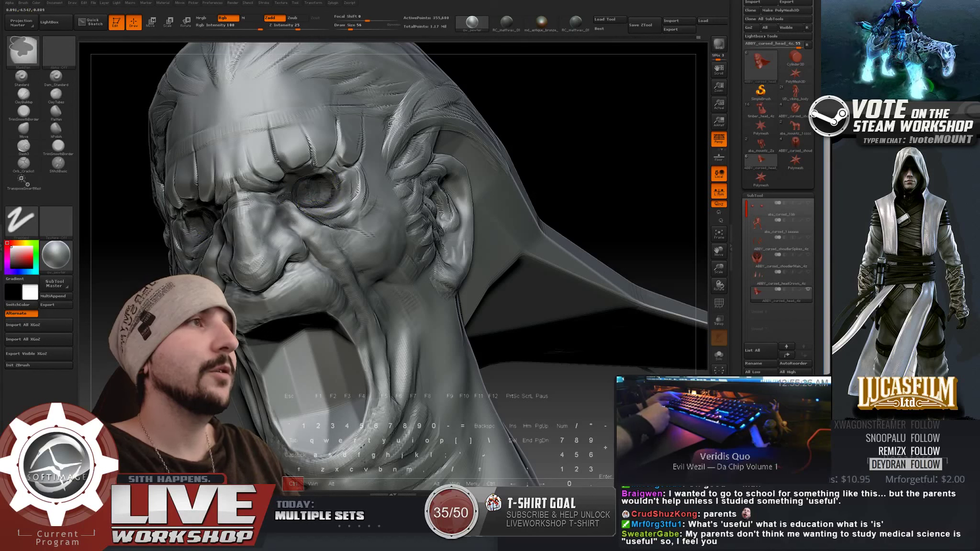
mouse_move(319, 171)
left_mouse_down("ctrl")
mouse_move(309, 127)
mouse_move(339, 123)
mouse_move(351, 165)
left_mouse_up("ctrl")
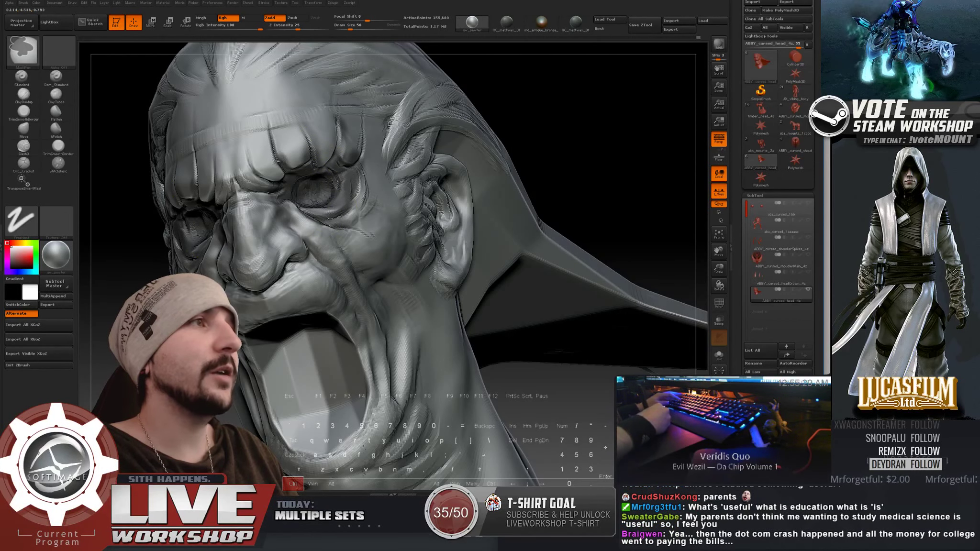
mouse_move(358, 207)
left_mouse_down("ctrl")
mouse_move(344, 223)
mouse_move(353, 222)
left_mouse_up("ctrl")
key("f")
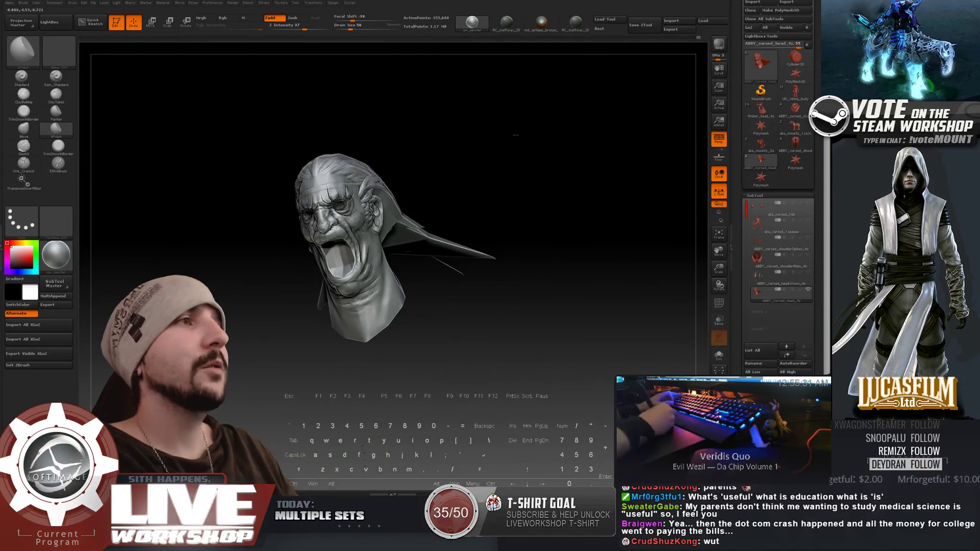
mouse_move(516, 132)
left_mouse_down()
mouse_move(260, 318)
mouse_move(488, 275)
mouse_move(464, 269)
mouse_move(464, 355)
mouse_move(507, 225)
mouse_move(209, 285)
left_mouse_up()
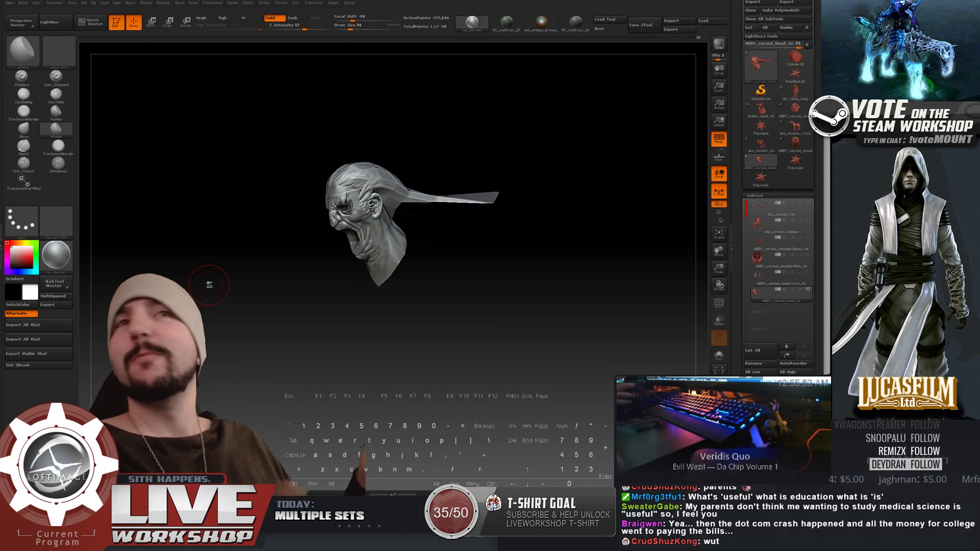
mouse_move(426, 299)
left_mouse_down("alt")
mouse_move(248, 325)
mouse_move(111, 324)
left_mouse_up("alt")
Step: Switch back to the crack brush and carve the inner eye corner and under-eye folds, undoing an unwanted stroke
left_click(24, 164)
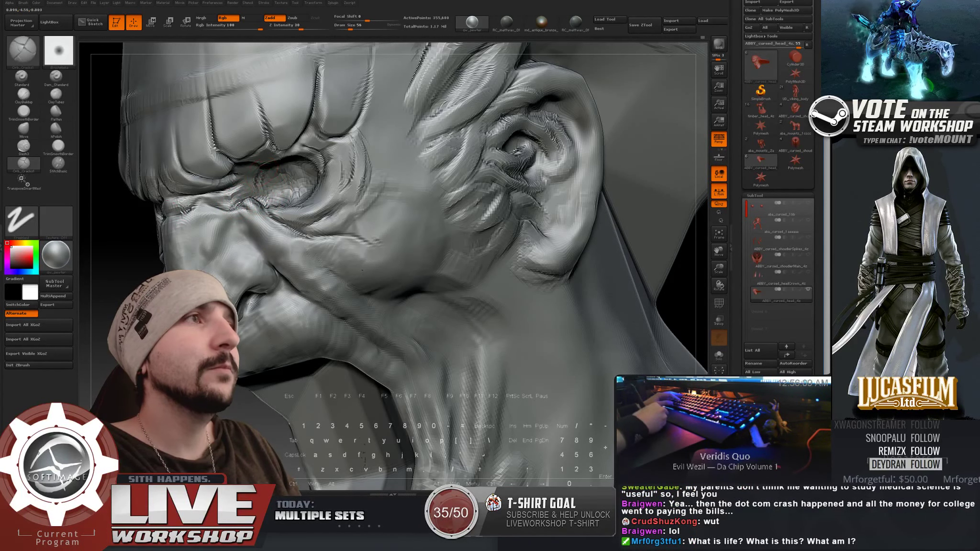
right_click_drag(271, 174, 325, 159)
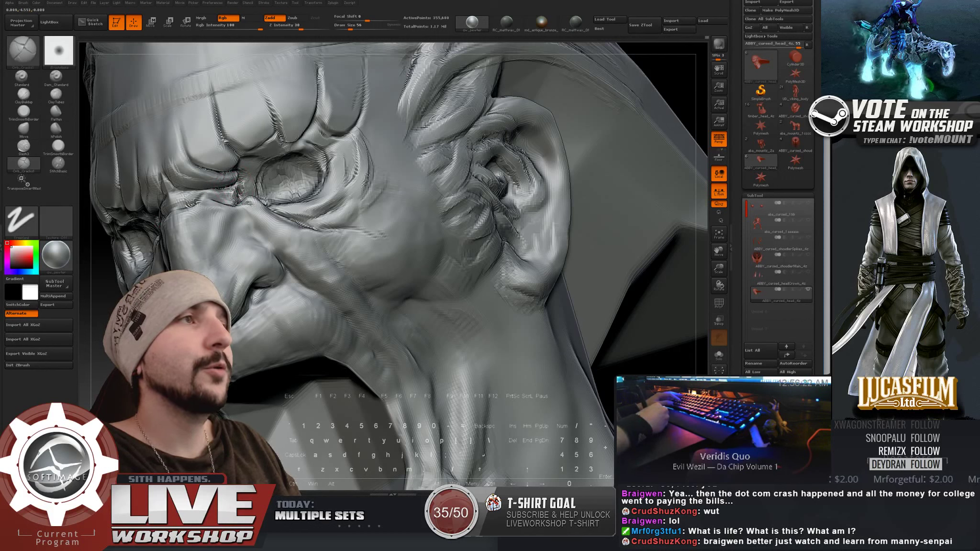
key("f")
mouse_move(450, 125)
left_mouse_down()
mouse_move(572, 131)
mouse_move(580, 176)
mouse_move(558, 178)
mouse_move(591, 187)
mouse_move(598, 230)
left_mouse_up()
right_click_drag(270, 221, 309, 247, "ctrl")
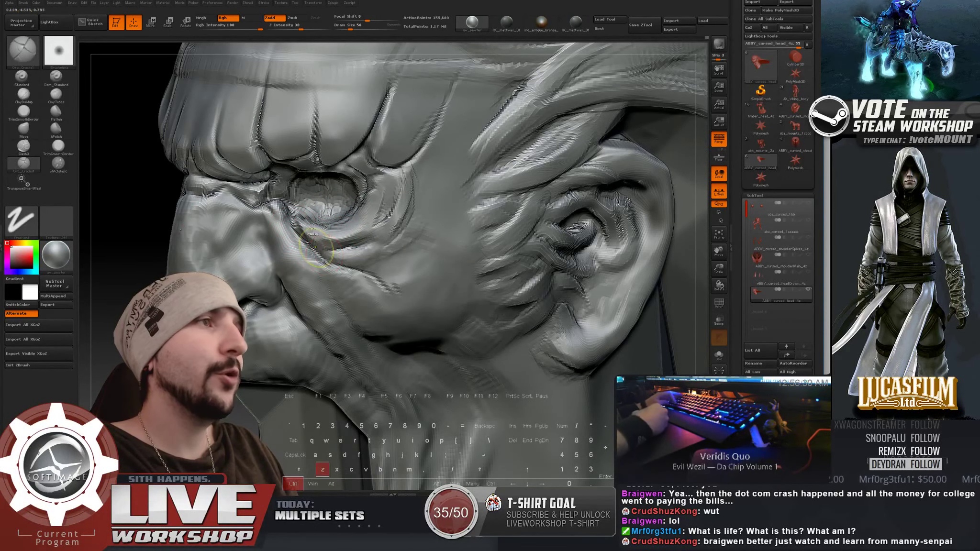
key("ctrl+z")
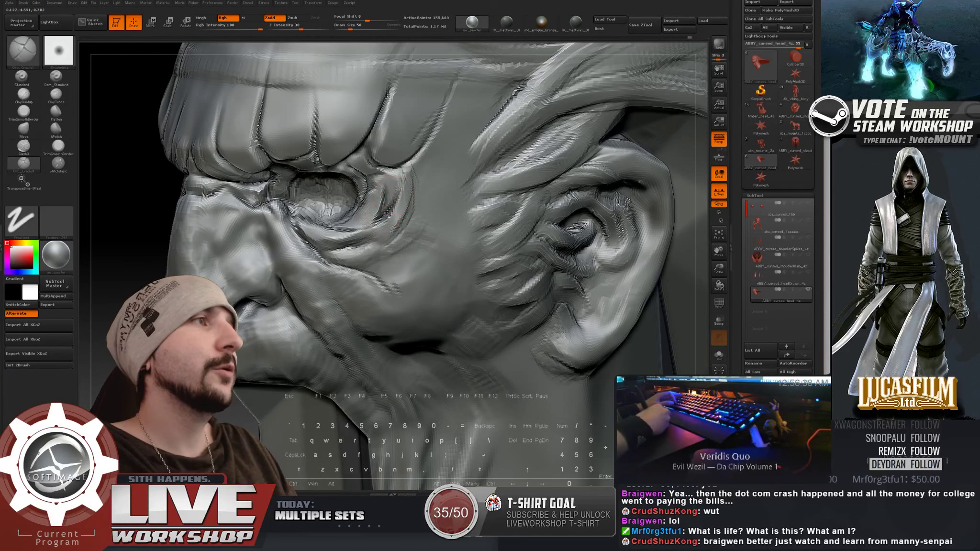
mouse_move(394, 201)
right_mouse_down("ctrl")
mouse_move(236, 183)
mouse_move(495, 312)
mouse_move(556, 285)
mouse_move(553, 254)
mouse_move(577, 241)
mouse_move(261, 358)
mouse_move(341, 223)
mouse_move(314, 246)
right_mouse_up("ctrl")
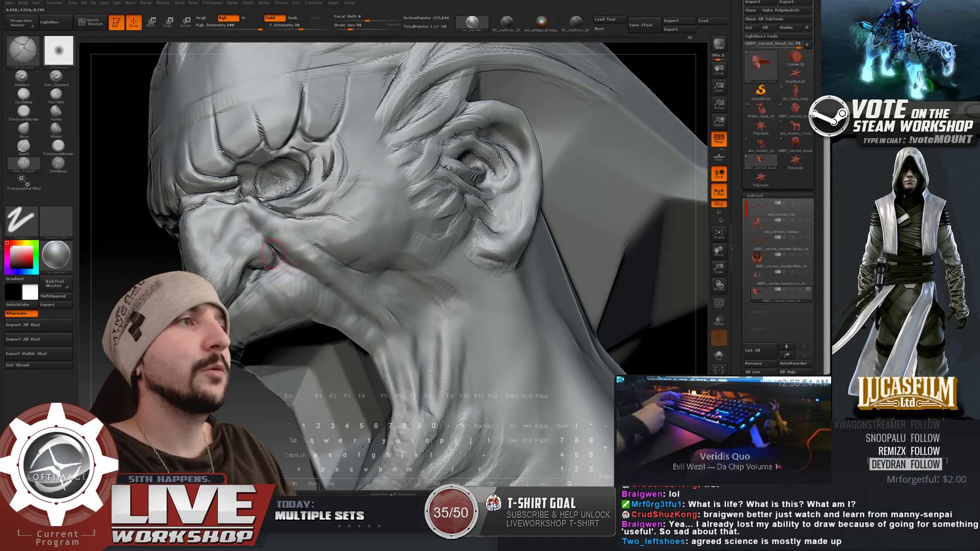
Step: Enlarge the crack brush and deepen the cheek fold running from beside the nose toward the mouth corner
key("s")
left_click_drag(289, 262, 294, 263)
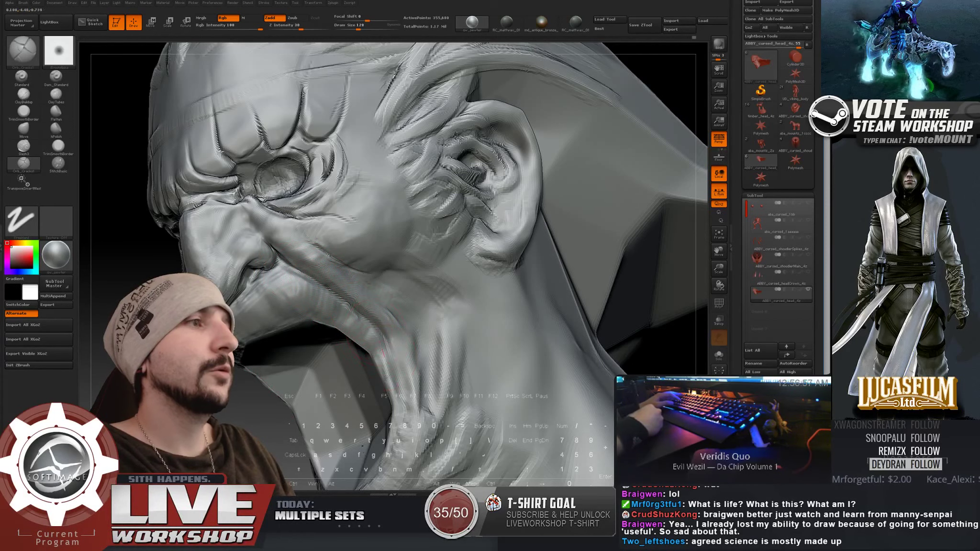
right_click_drag(356, 305, 345, 233, "alt")
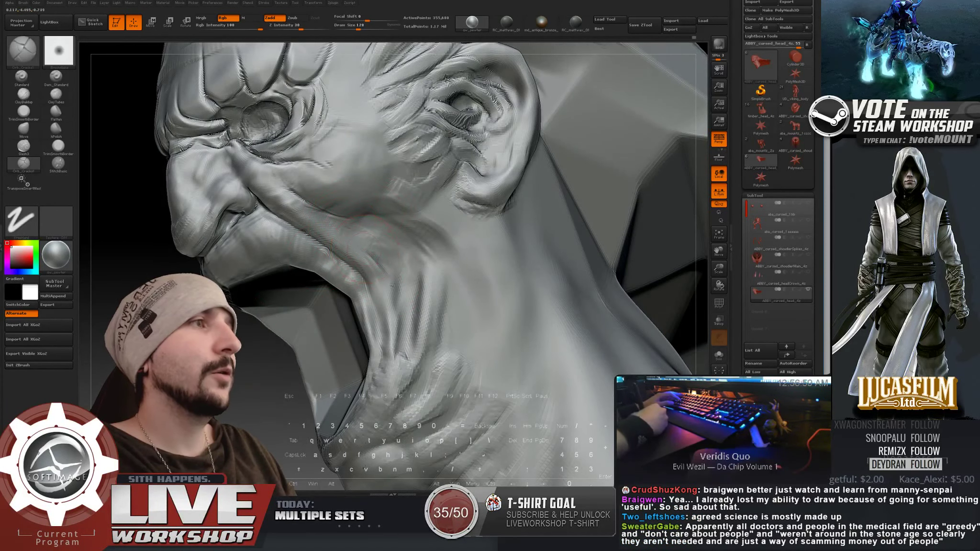
right_click_drag(394, 312, 380, 260)
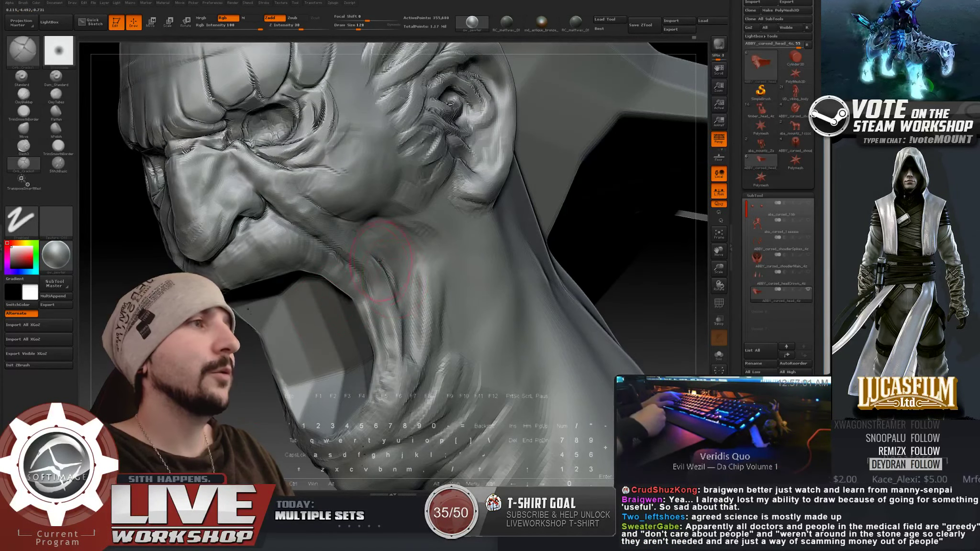
Step: Carve the long stretched skin folds beside the open mouth down toward the jaw, reducing the brush size for the inner ones
left_click_drag(409, 261, 410, 316)
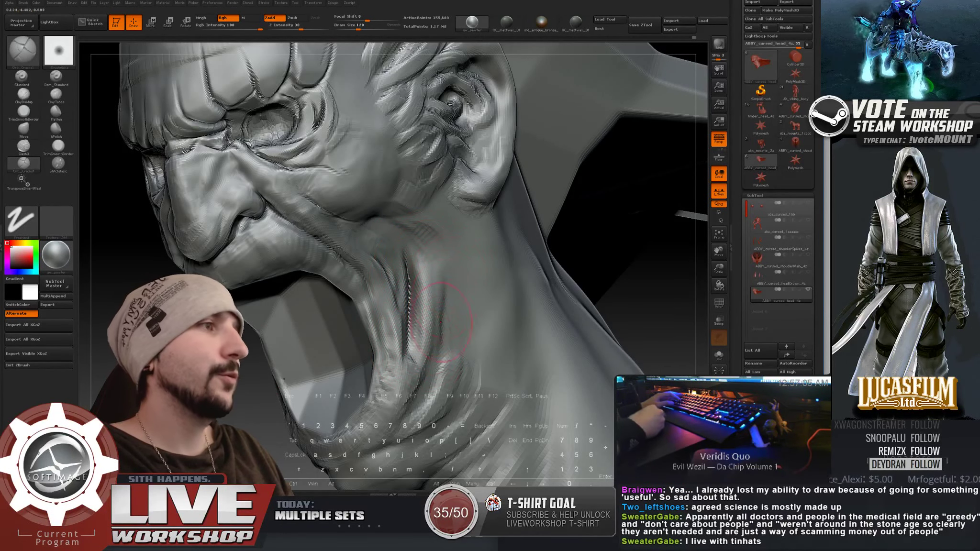
left_click_drag(445, 298, 412, 401)
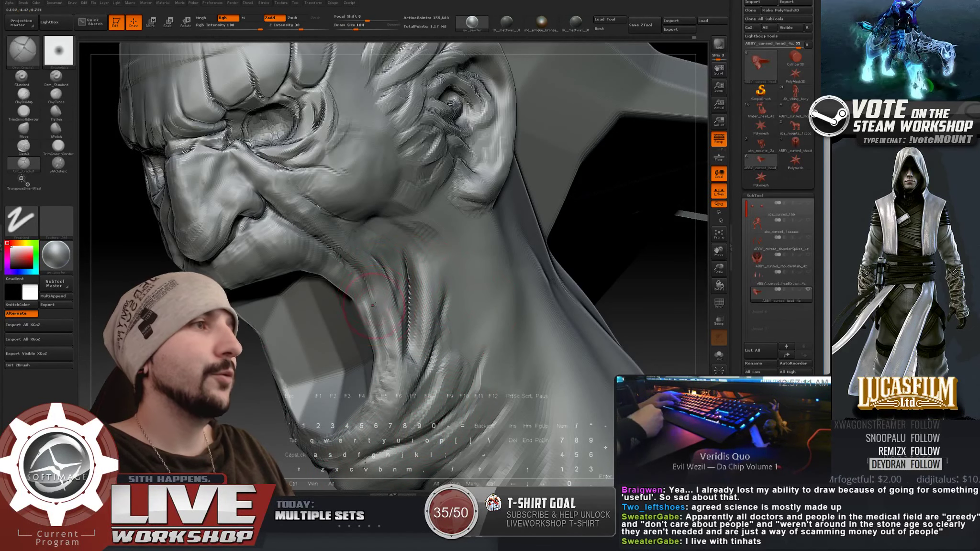
key("bracketleft")
left_click_drag(376, 310, 383, 406)
mouse_move(371, 460)
right_mouse_down()
mouse_move(574, 226)
mouse_move(536, 117)
mouse_move(563, 198)
mouse_move(555, 230)
mouse_move(571, 240)
mouse_move(569, 274)
mouse_move(574, 121)
mouse_move(571, 142)
mouse_move(482, 197)
right_mouse_up()
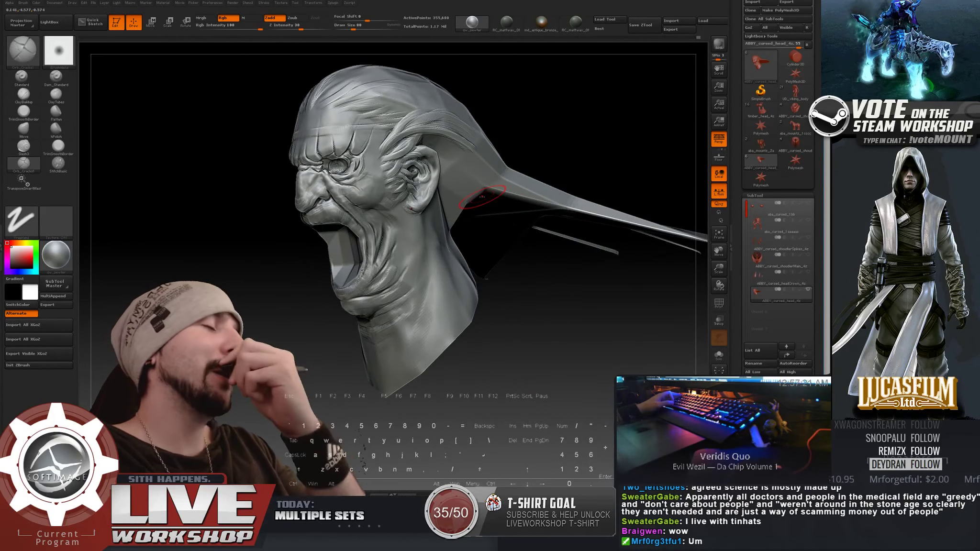
Step: Switch to the clay buildup brush and build up volume on the side of the nose and the upper lip
mouse_move(243, 214)
right_mouse_down("ctrl")
mouse_move(220, 212)
mouse_move(201, 269)
mouse_move(179, 244)
mouse_move(245, 234)
mouse_move(175, 300)
mouse_move(191, 300)
mouse_move(210, 354)
mouse_move(239, 359)
right_mouse_up("ctrl")
key("1")
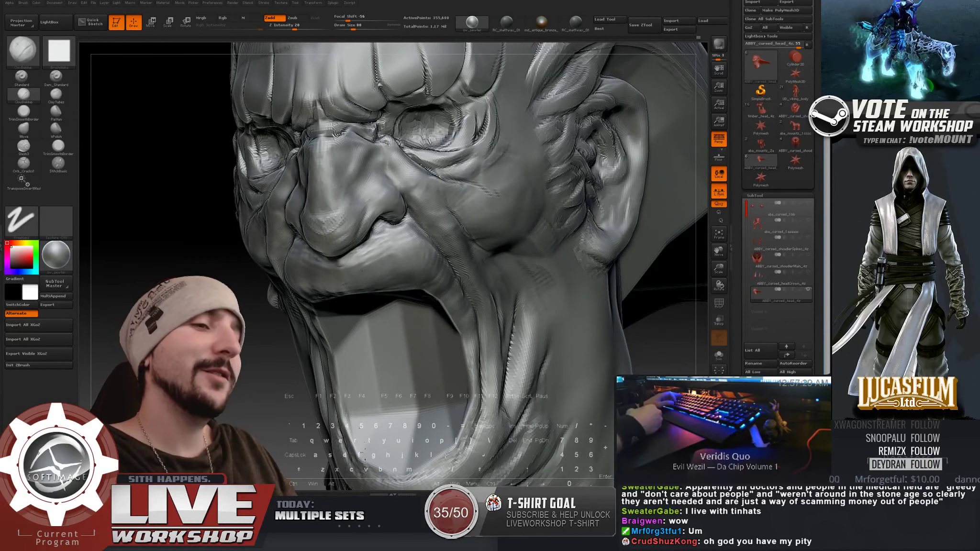
right_click_drag(231, 266, 192, 321)
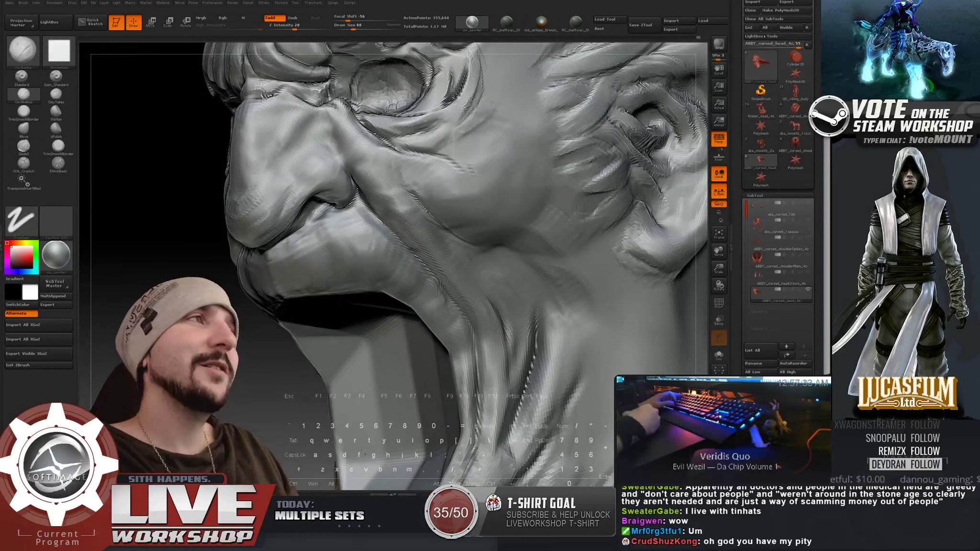
right_click_drag(191, 287, 195, 335, "alt")
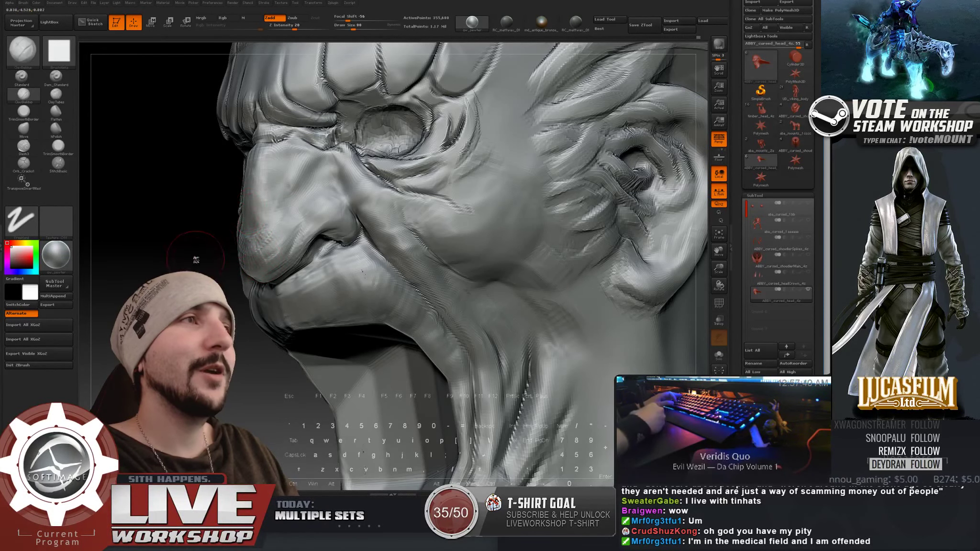
left_click_drag(194, 258, 243, 223)
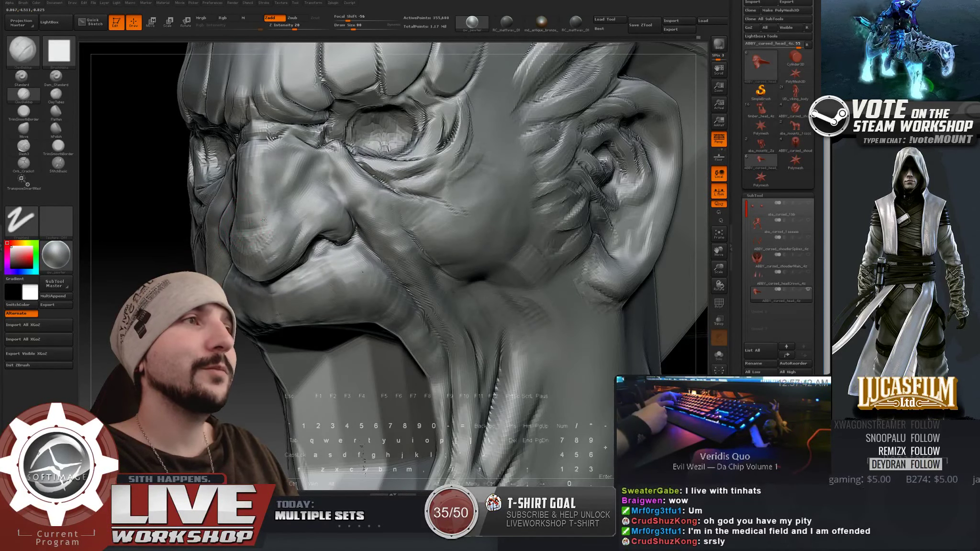
right_click_drag(258, 232, 268, 278)
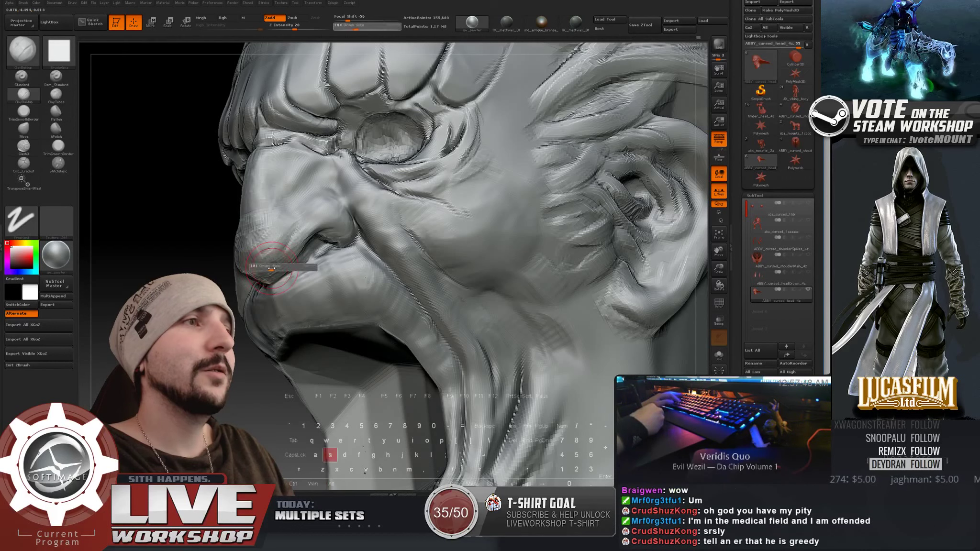
Step: Resize the clay brush and refine the nose tip and nostril shape, smoothing the surface between strokes
key("shift")
right_click_drag(246, 243, 270, 264)
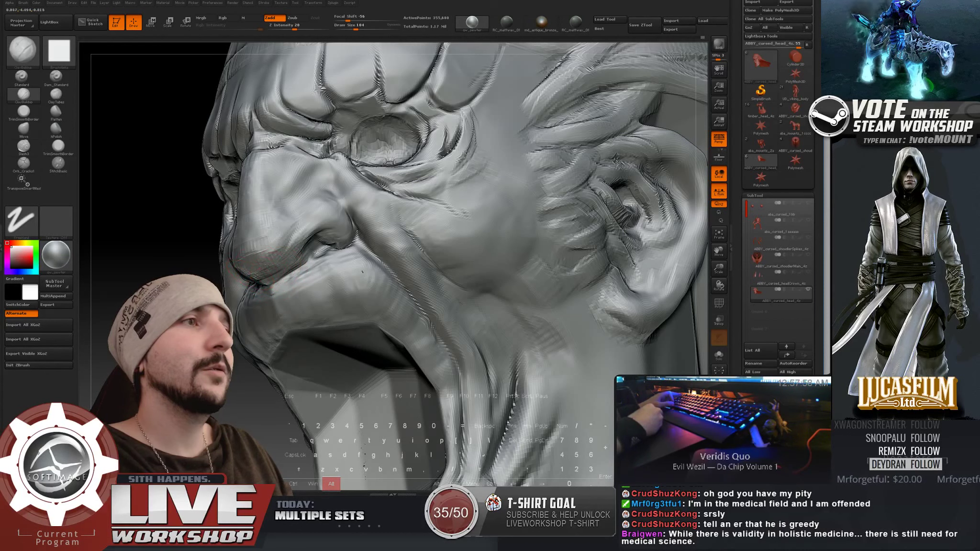
mouse_move(363, 274)
right_mouse_down()
mouse_move(385, 266)
mouse_move(363, 273)
right_mouse_up()
left_click_drag(363, 272, 362, 271)
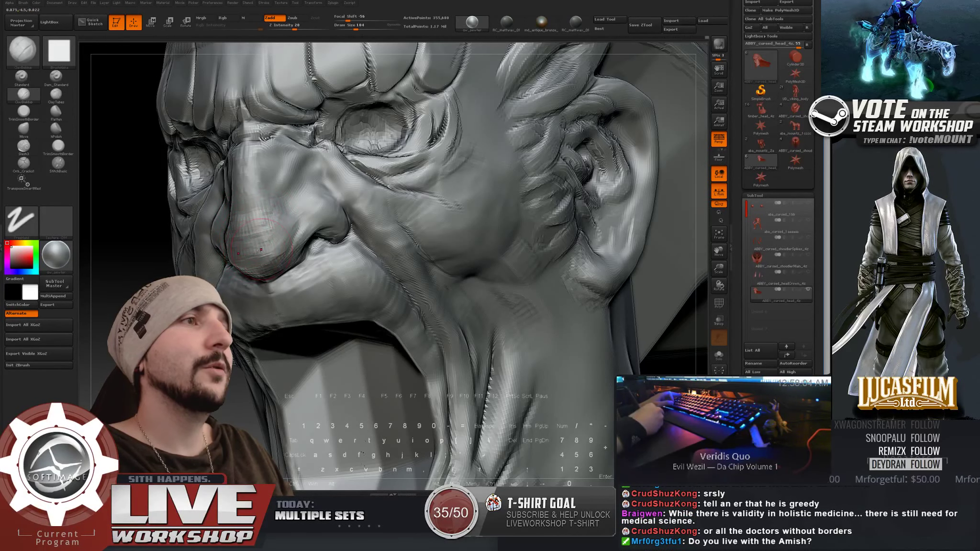
right_click_drag(256, 265, 268, 220)
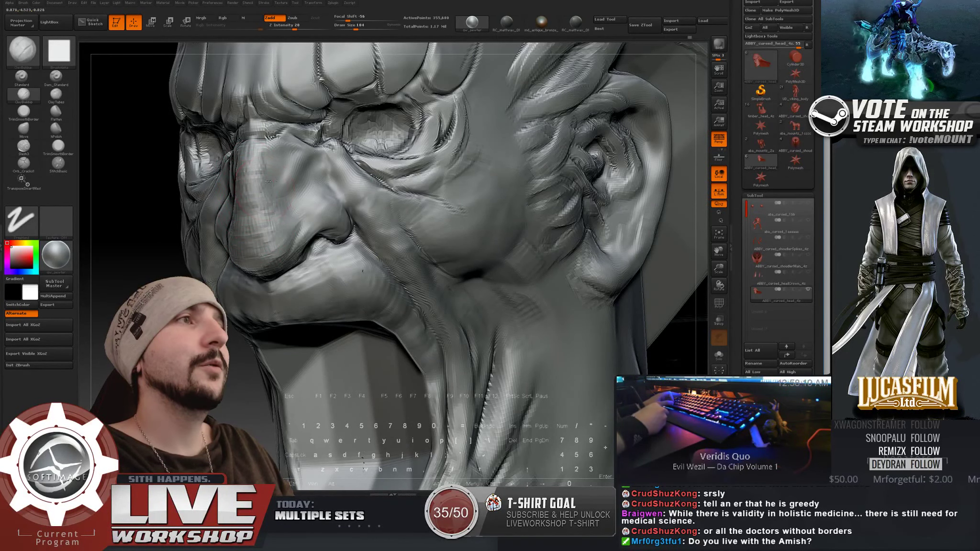
left_click_drag(216, 245, 248, 249)
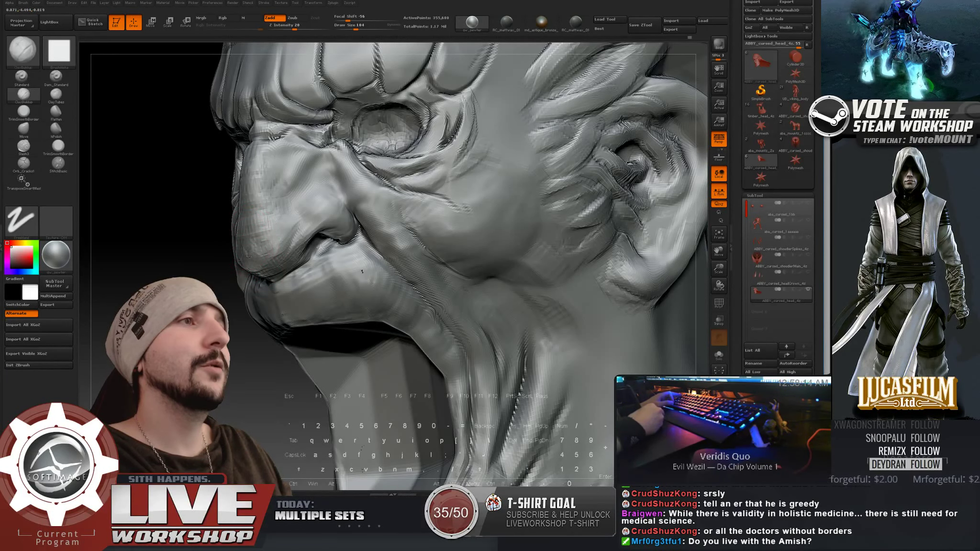
Step: Build up the skin folds below the mouth corner and along the jawline with clay strokes, adjusting the brush size between them
key("f")
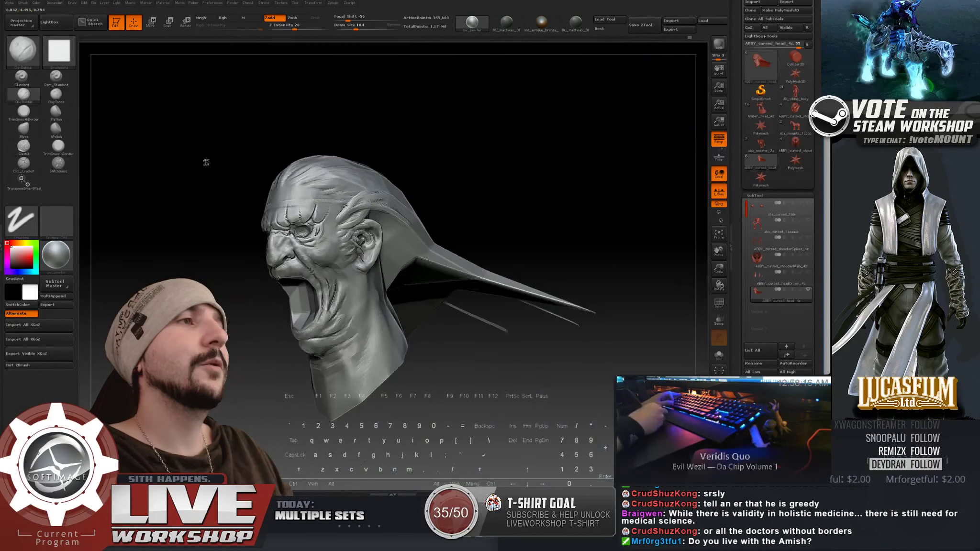
mouse_move(206, 163)
left_mouse_down()
mouse_move(248, 192)
mouse_move(407, 234)
mouse_move(530, 236)
mouse_move(431, 254)
mouse_move(274, 303)
mouse_move(184, 287)
left_mouse_up()
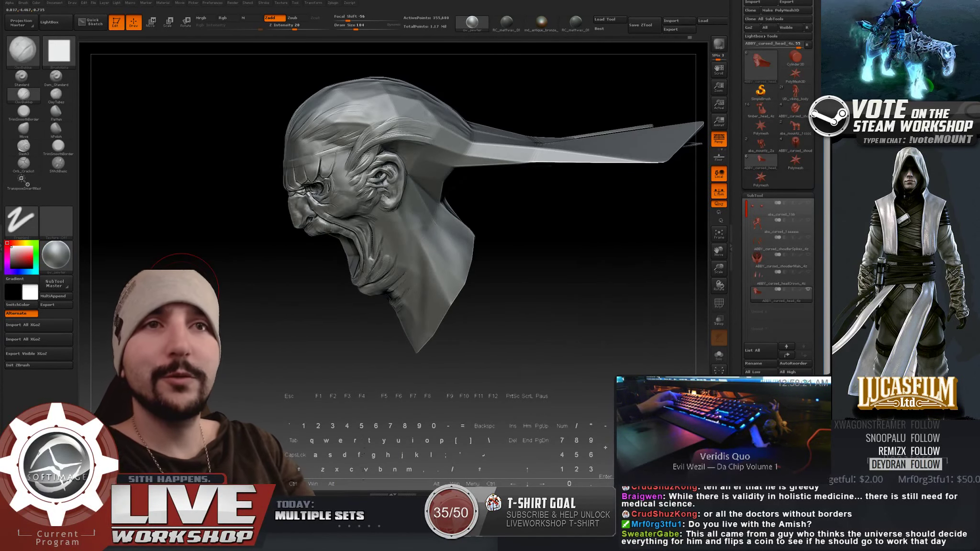
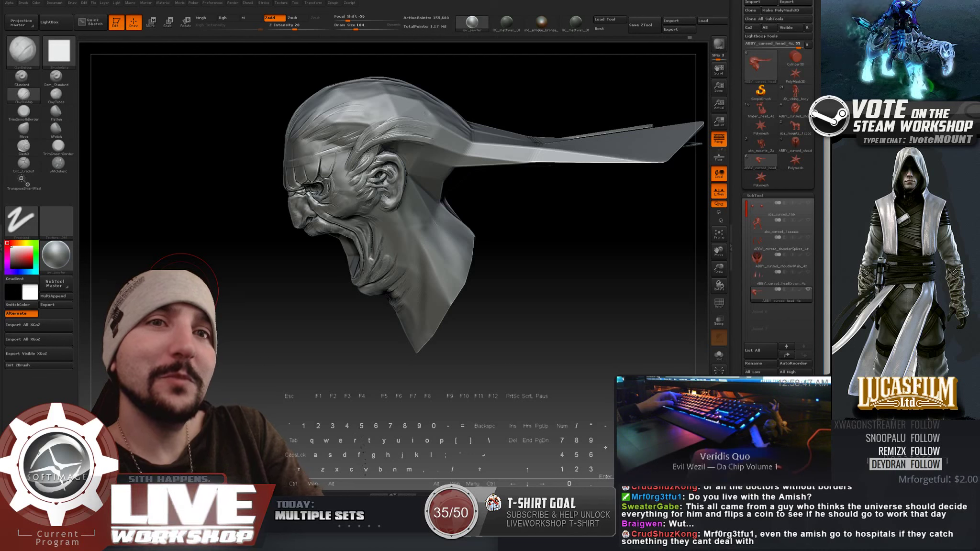
mouse_move(184, 288)
left_mouse_down()
mouse_move(214, 269)
mouse_move(250, 302)
mouse_move(256, 342)
mouse_move(282, 342)
mouse_move(194, 323)
mouse_move(169, 278)
mouse_move(151, 278)
left_mouse_up()
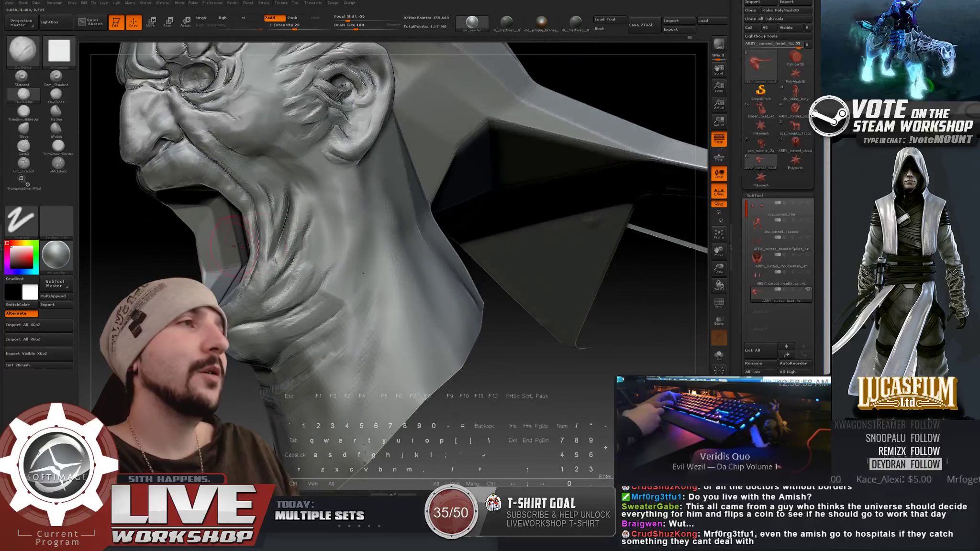
key("s")
left_click_drag(336, 232, 307, 261)
key("s")
key("s")
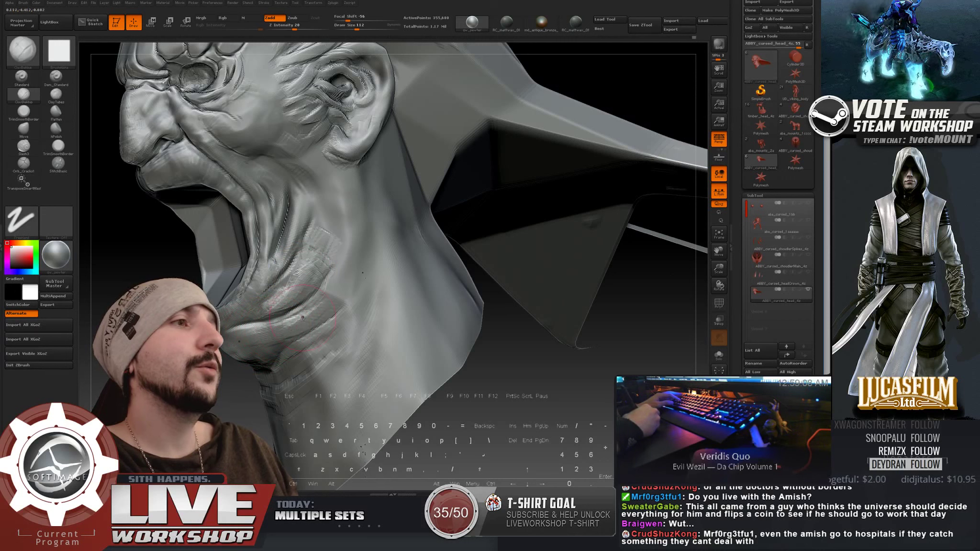
key("s")
left_click_drag(304, 347, 290, 353)
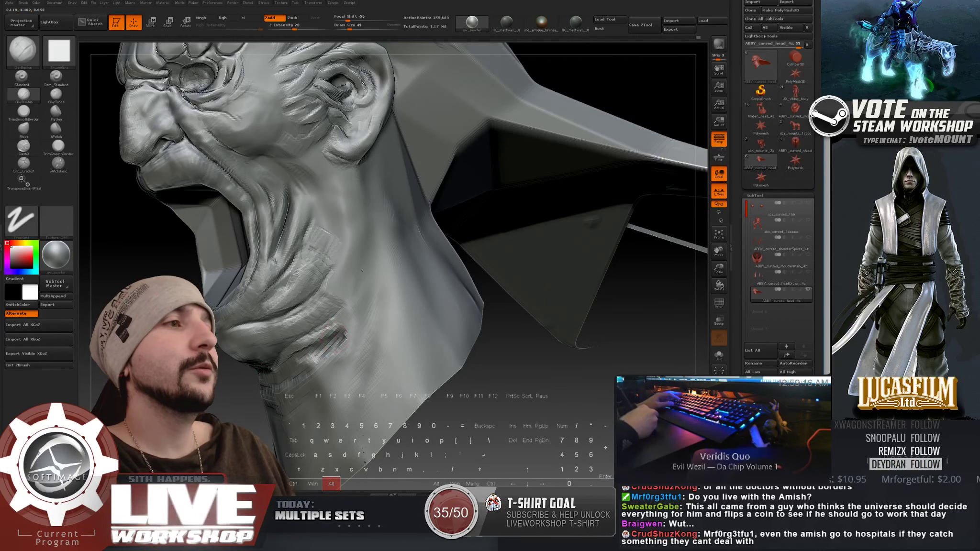
Step: Enlarge the clay brush and carve diagonal grooves into the neck beneath the jaw to separate the skin folds
key("bracketright")
left_click_drag(359, 343, 335, 383, "alt")
left_click_drag(381, 307, 350, 380, "alt")
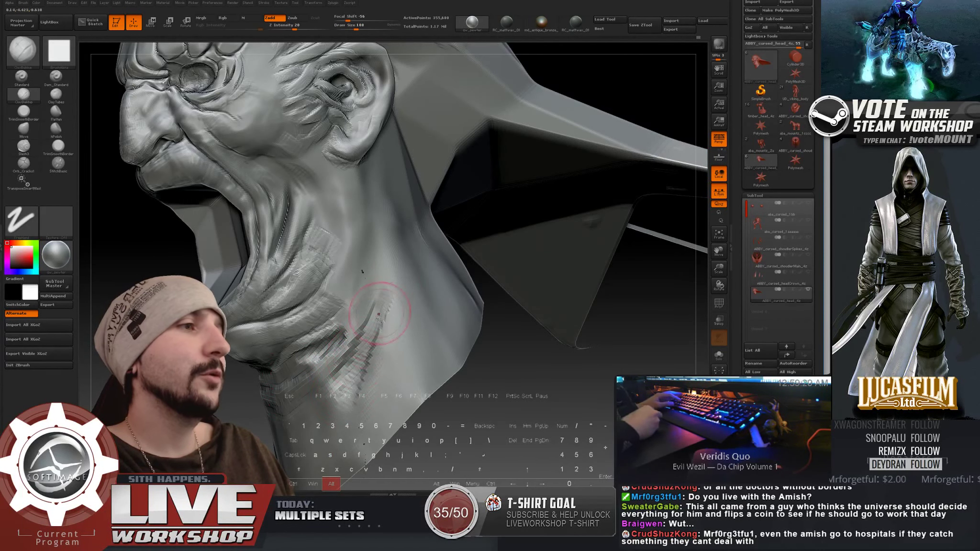
mouse_move(249, 397)
left_mouse_down()
mouse_move(321, 322)
mouse_move(313, 319)
mouse_move(329, 357)
left_mouse_up()
key("s")
left_click(357, 324)
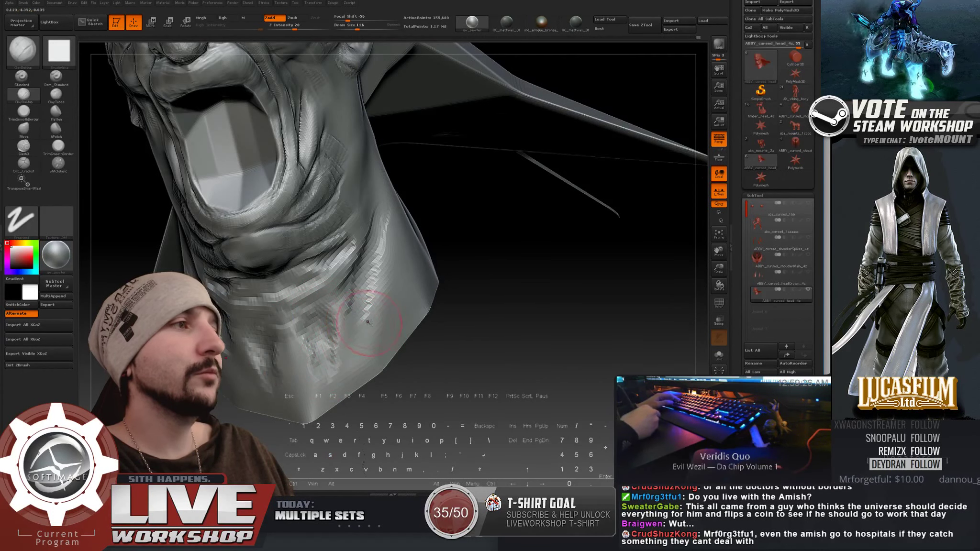
Step: Enlarge the brush to 154, add clay volume to the lower side of the neck, and smooth the strokes
left_click_drag(450, 316, 399, 253)
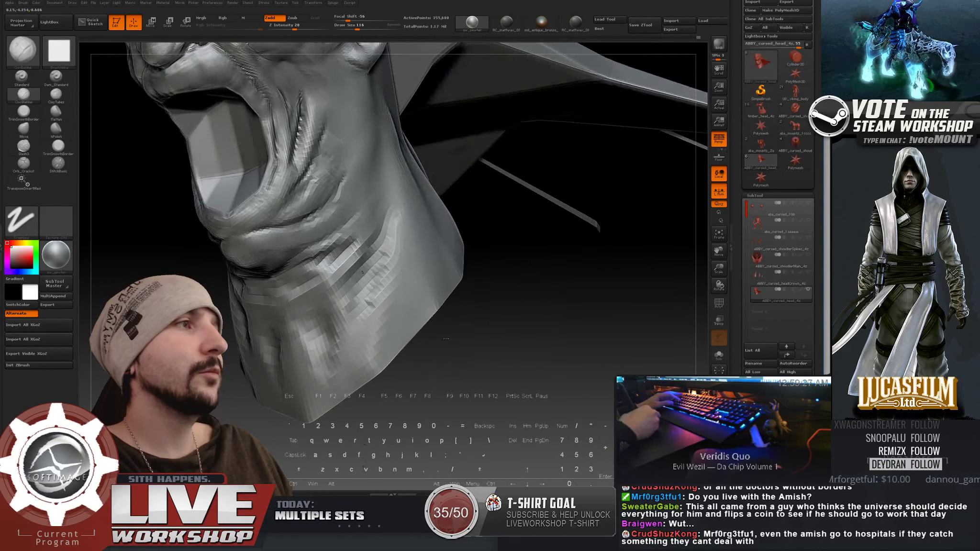
key("s")
left_click(410, 240)
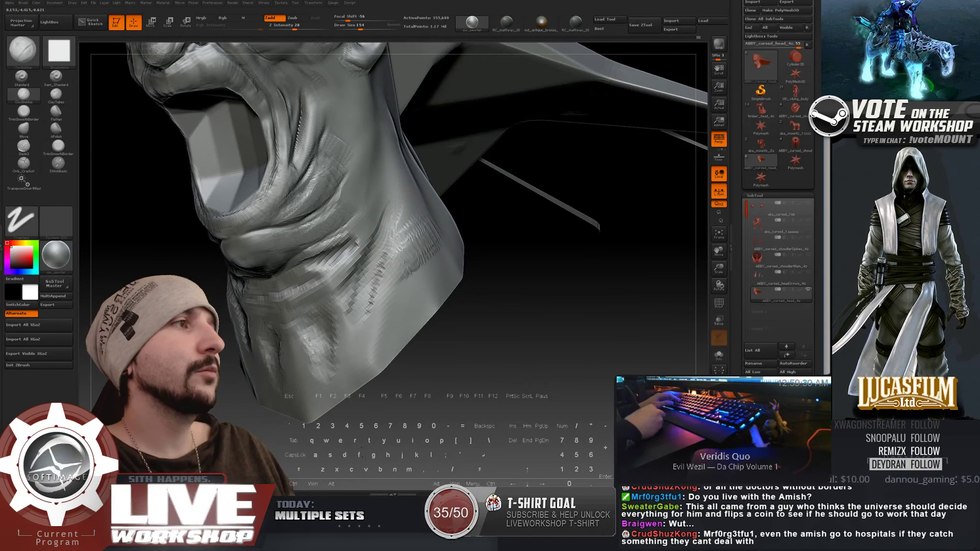
left_click_drag(434, 230, 420, 262)
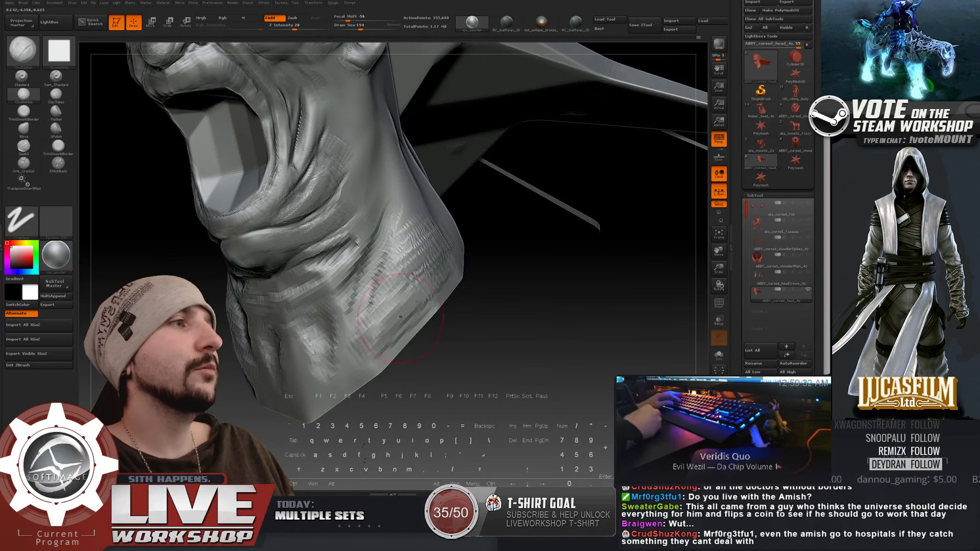
key("shift")
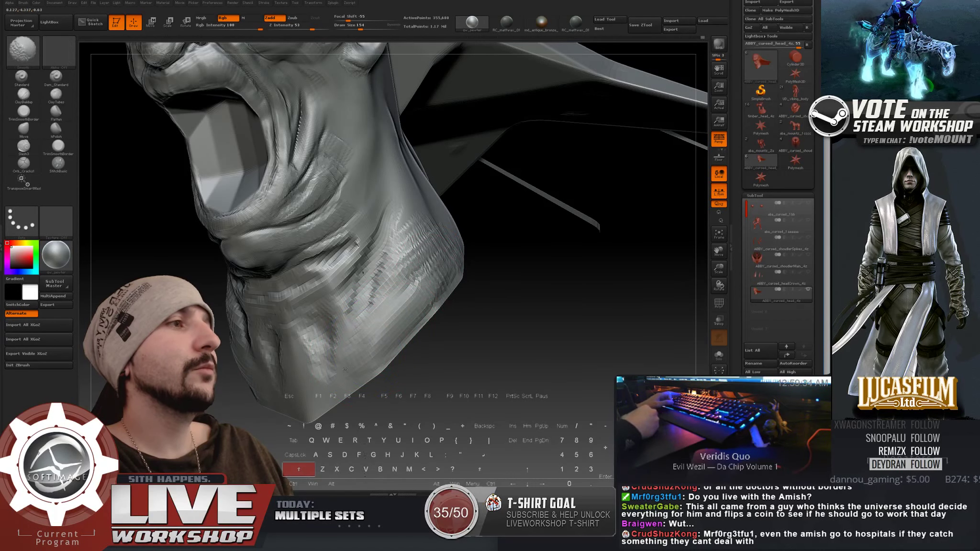
Step: Build up the neck muscle running from behind the ear to the neck base and carve the hollow in front of it
right_click_drag(425, 232, 407, 273)
left_click_drag(397, 271, 401, 235)
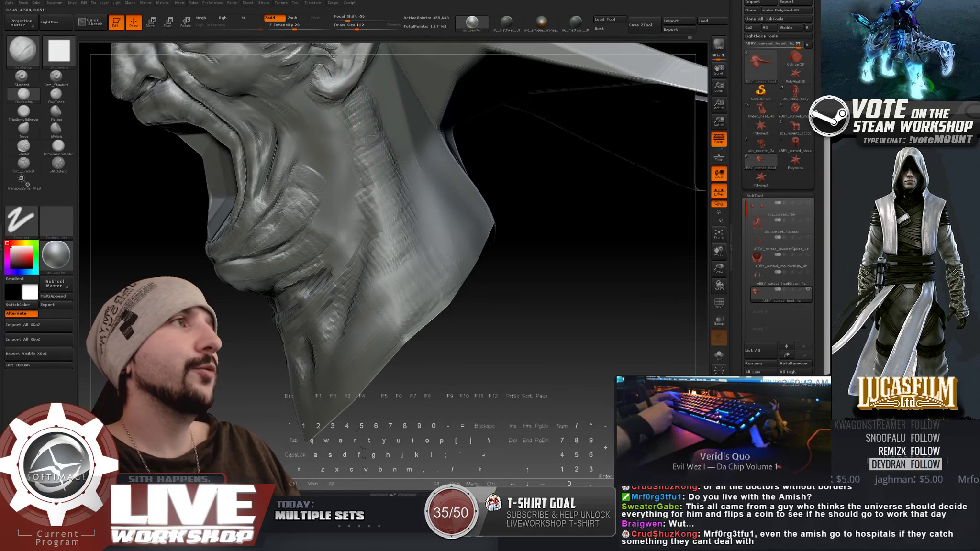
mouse_move(416, 349)
left_mouse_down()
mouse_move(498, 331)
mouse_move(512, 316)
mouse_move(412, 205)
left_mouse_up()
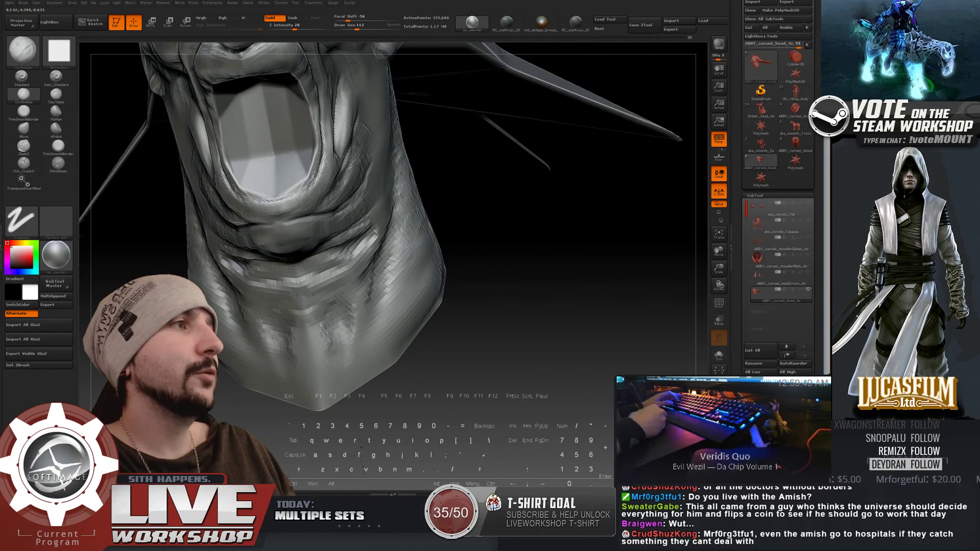
left_click_drag(498, 278, 460, 286)
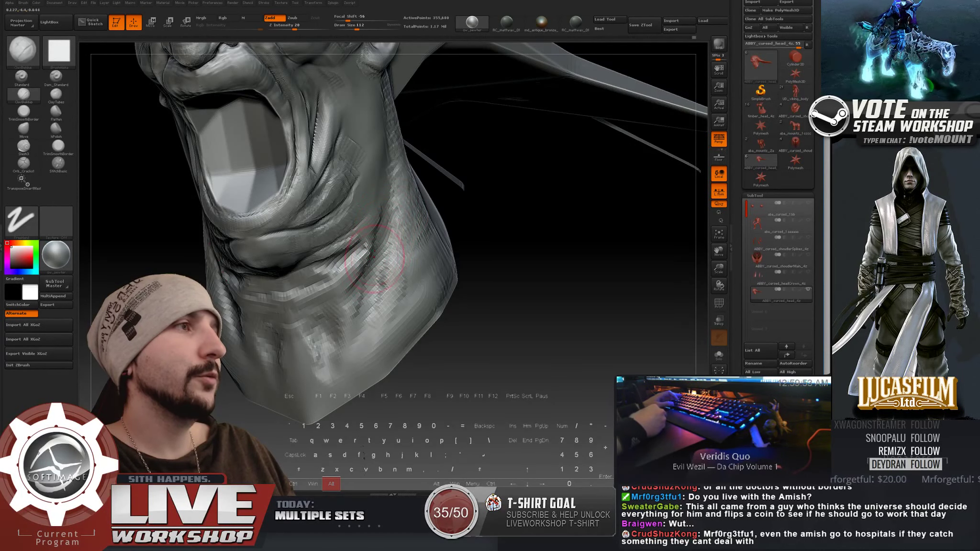
left_click_drag(374, 257, 376, 228)
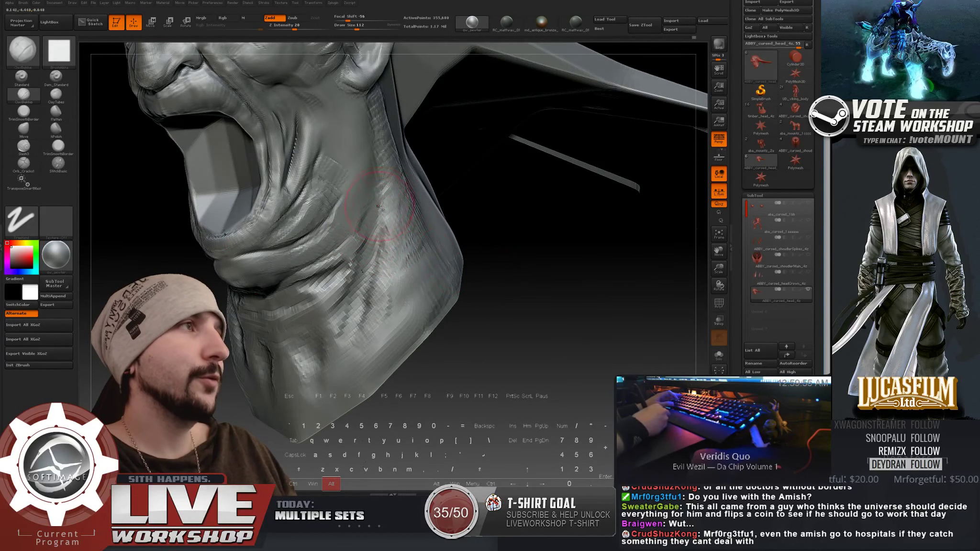
right_click_drag(380, 206, 372, 217)
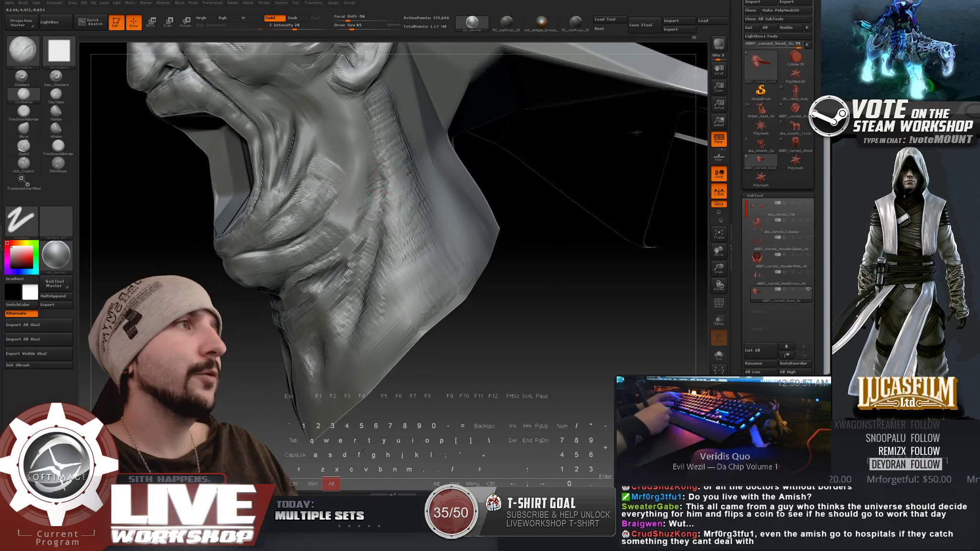
left_click_drag(392, 178, 365, 97, "alt")
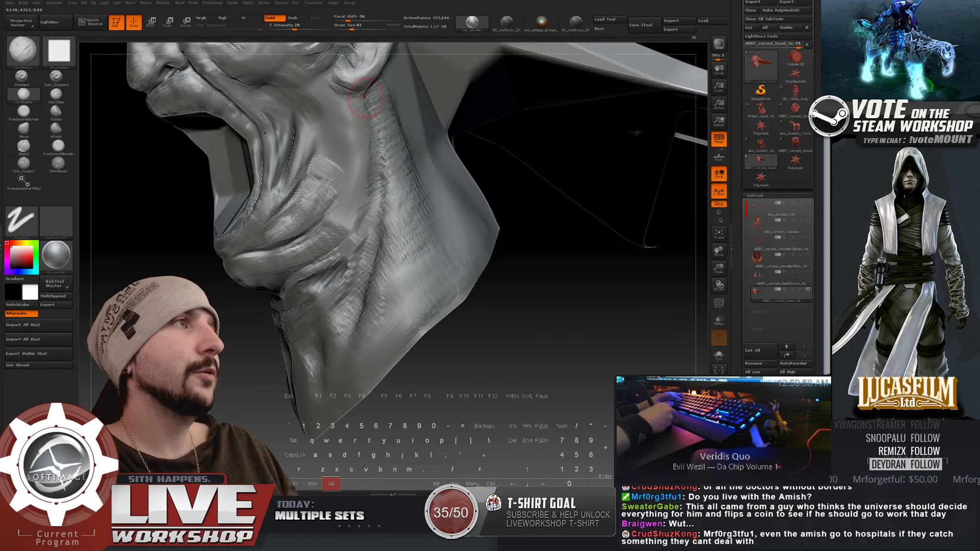
Step: Resize the brush to 87, add clay to the jaw corner beneath the ear, and smooth it into the cheek and neck
key("s")
left_click(333, 110)
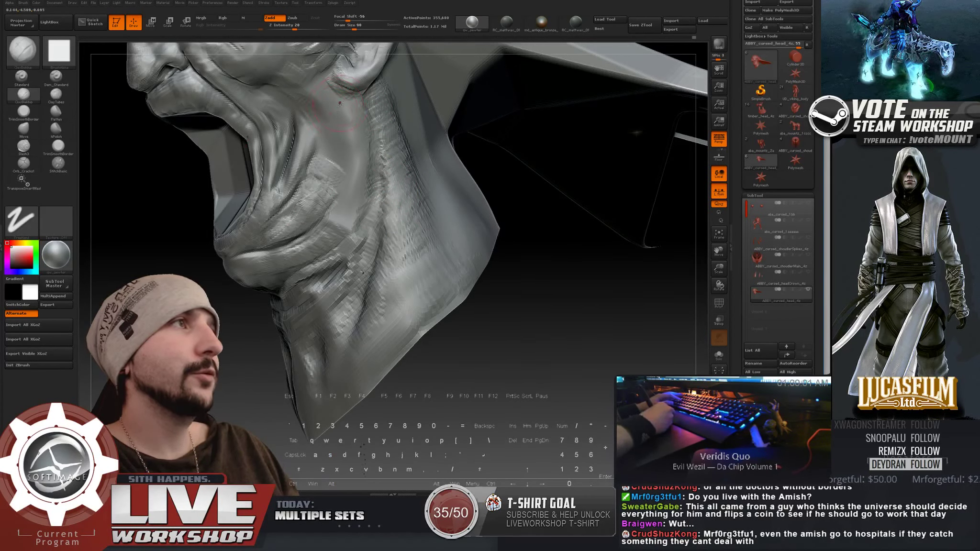
key("s")
left_click_drag(340, 103, 332, 143)
left_click(331, 117)
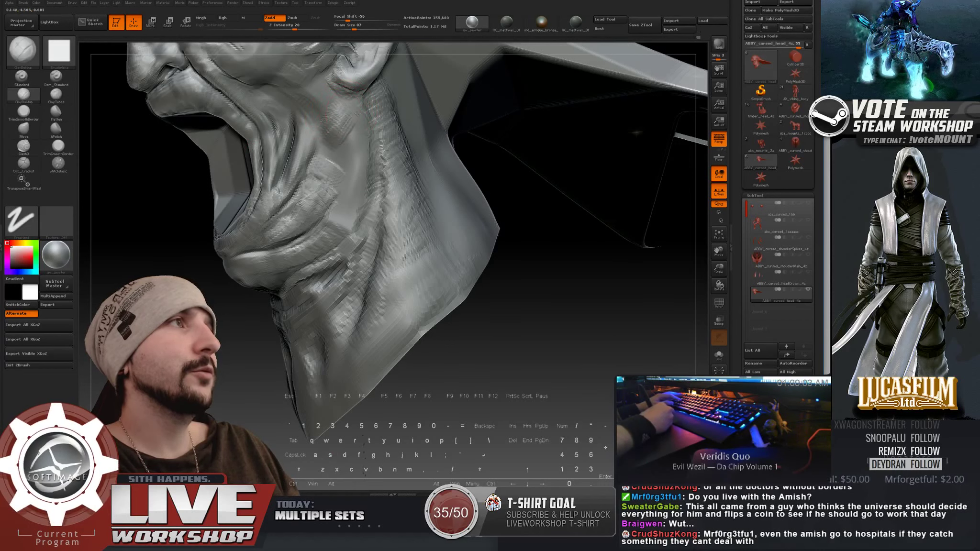
key("shift")
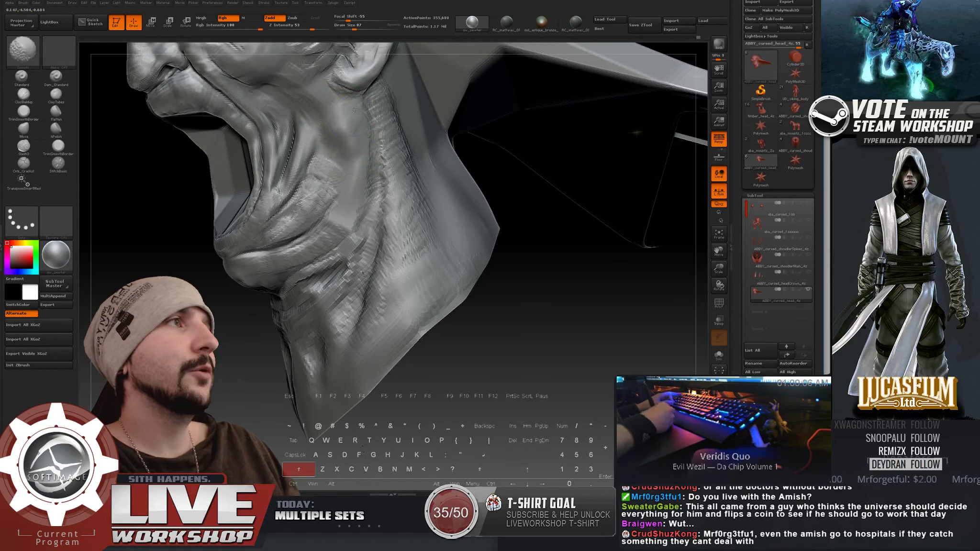
left_click_drag(354, 110, 340, 143)
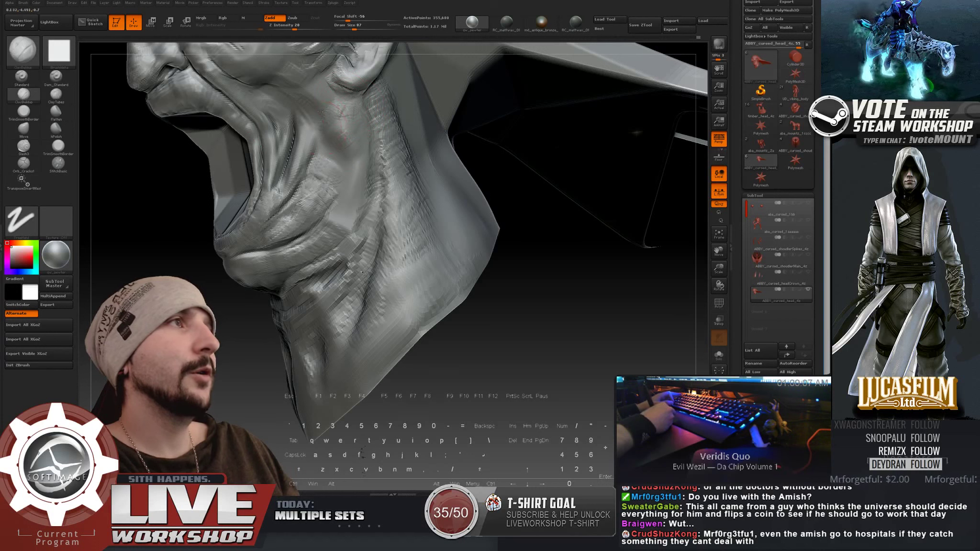
key("shift")
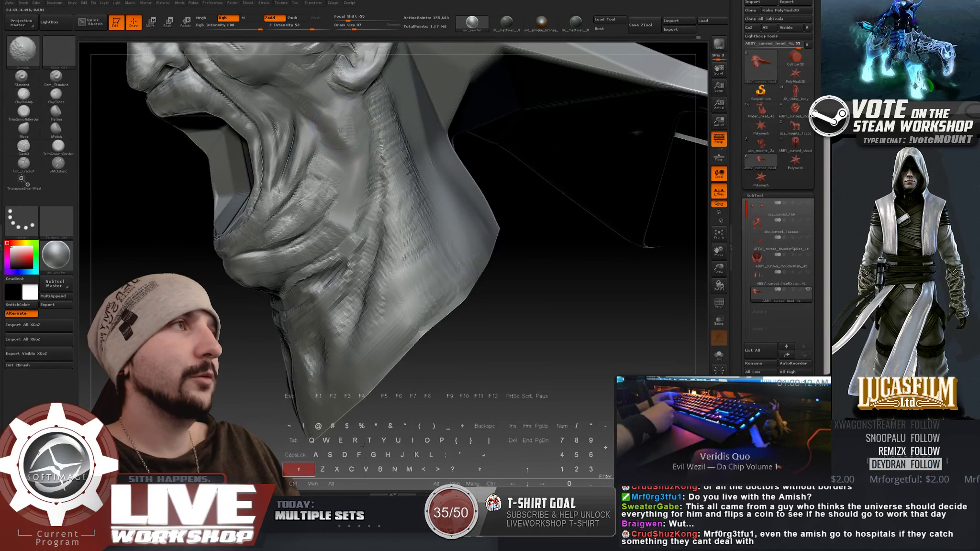
key("shift")
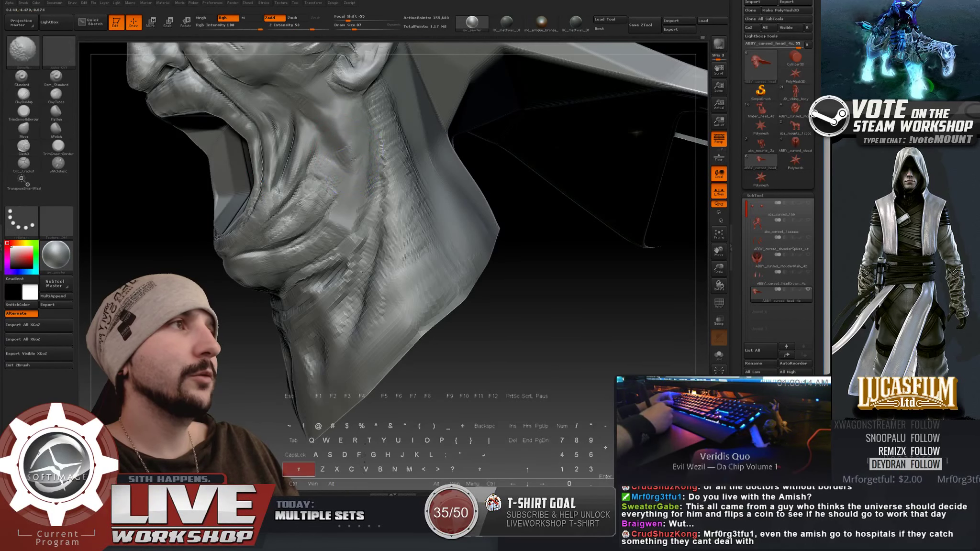
Step: Switch to the Orb_Cracks brush, set its Z Intensity to 14, and carve fine creases into the cheek above the mouth corner
right_click_drag(327, 202, 221, 173, "ctrl")
mouse_move(238, 190)
left_mouse_down()
mouse_move(439, 214)
mouse_move(521, 167)
mouse_move(508, 214)
mouse_move(503, 194)
mouse_move(520, 205)
mouse_move(523, 307)
left_mouse_up()
left_click_drag(547, 221, 545, 288, "alt")
left_click(23, 164)
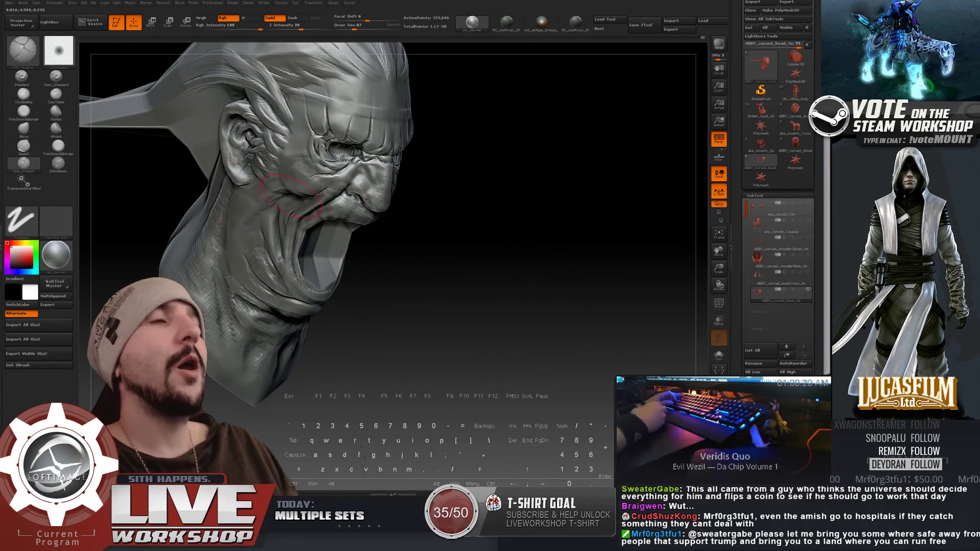
mouse_move(507, 201)
left_mouse_down()
mouse_move(517, 195)
mouse_move(518, 228)
left_mouse_up()
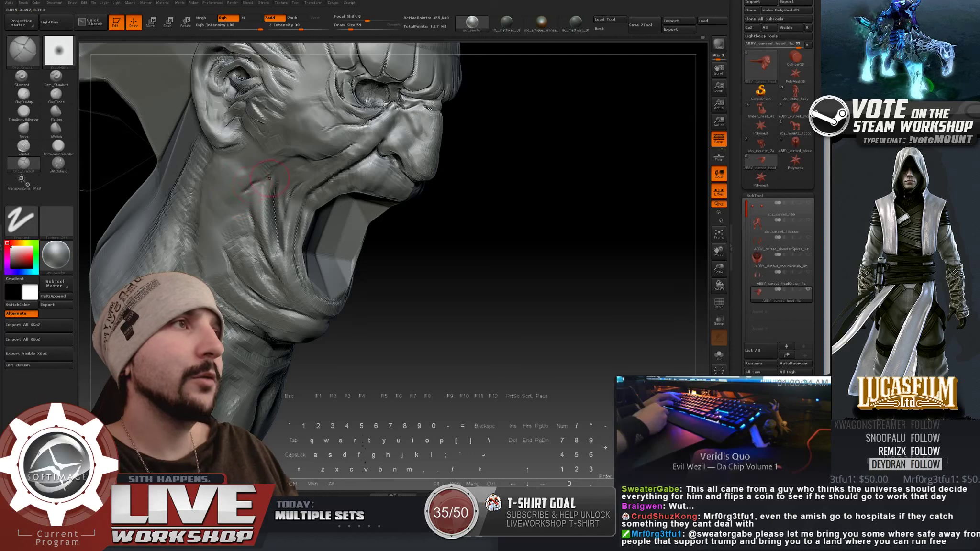
key("u")
left_click_drag(267, 198, 257, 198)
key("s")
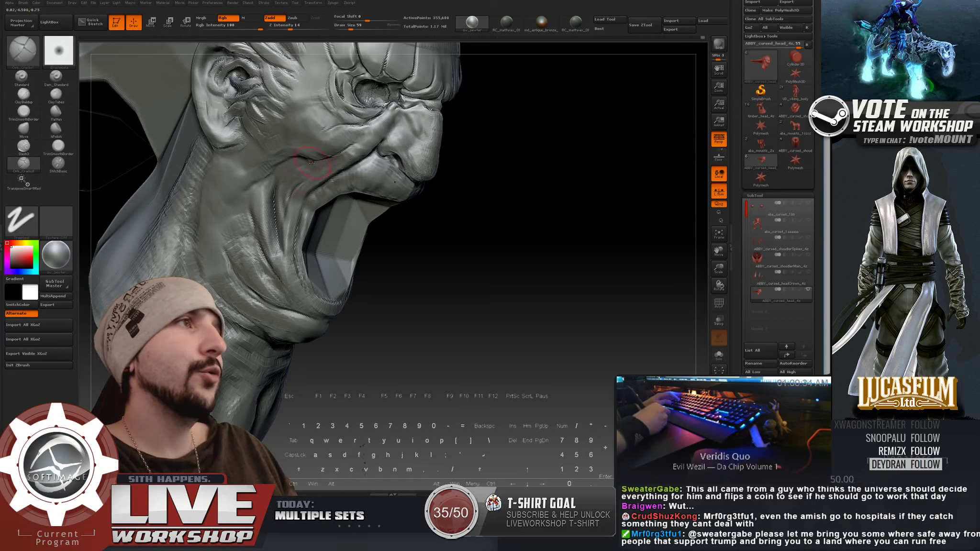
Step: Raise the crack brush's Z Intensity and carve skin creases across the temple and cheek in front of the ear
mouse_move(502, 168)
left_mouse_down()
mouse_move(545, 179)
mouse_move(471, 158)
mouse_move(514, 179)
mouse_move(267, 196)
mouse_move(296, 205)
left_mouse_up()
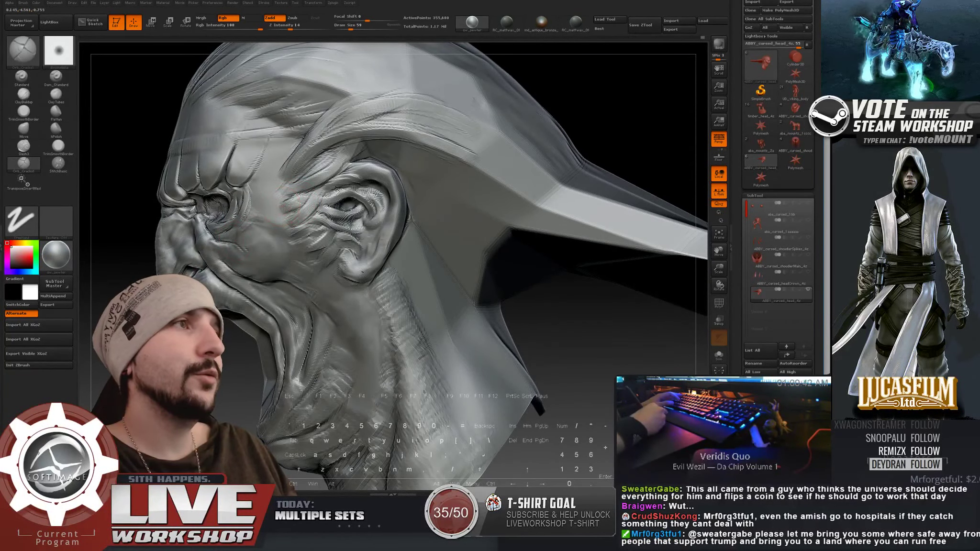
key("bracketright")
key("bracketright")
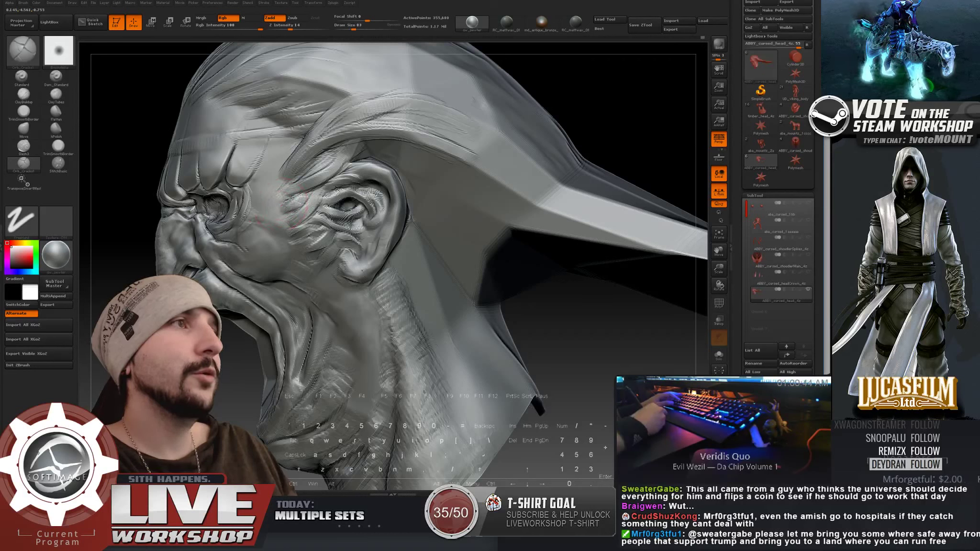
key("ctrl+z")
left_click(300, 26)
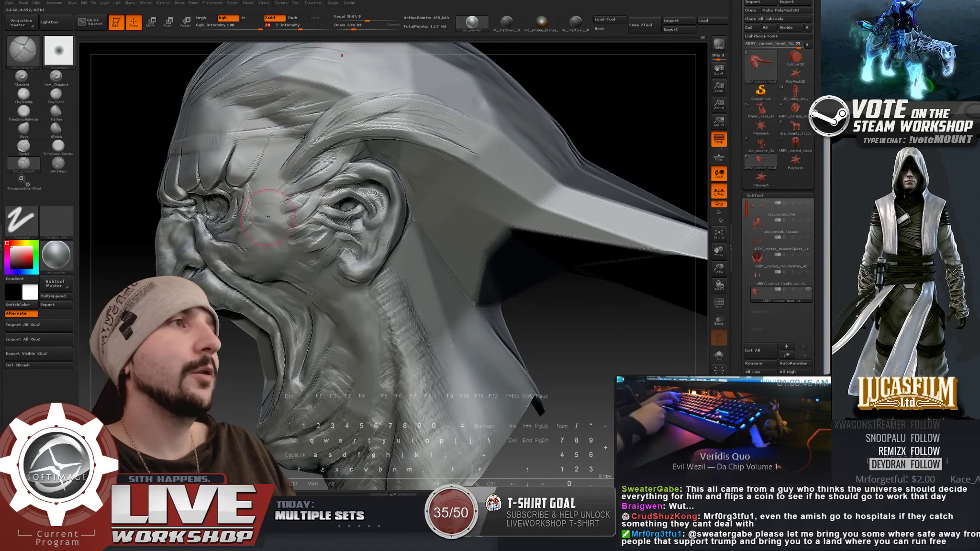
key("bracketleft")
key("bracketleft")
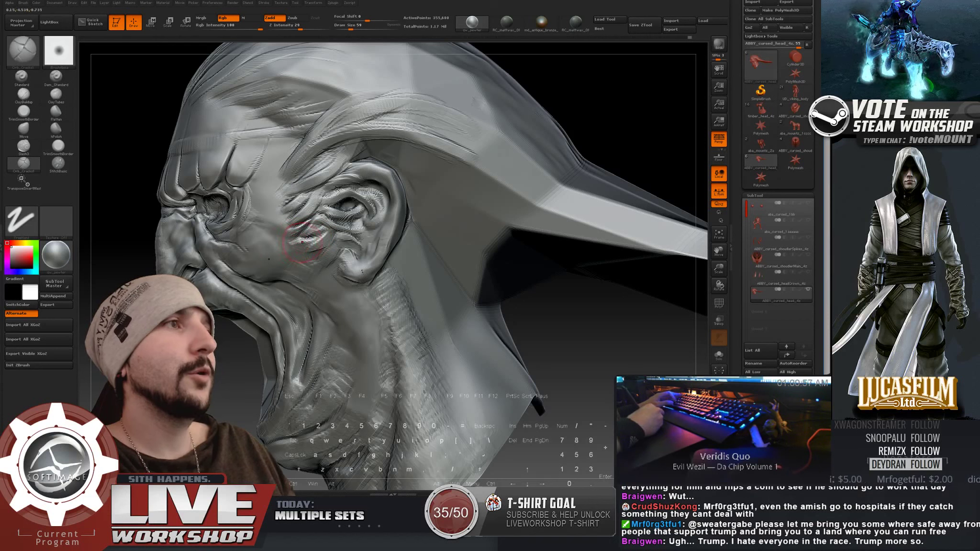
key("shift")
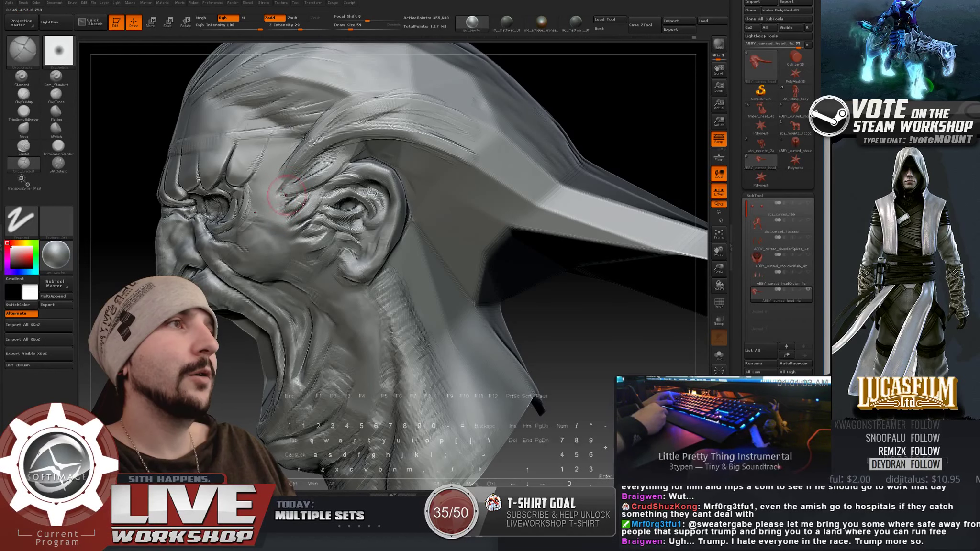
key("shift")
Step: Reduce the crack brush to 37 and carve sharp strand lines into the hair along the temple and forehead hairline
key("bracketleft")
key("bracketleft")
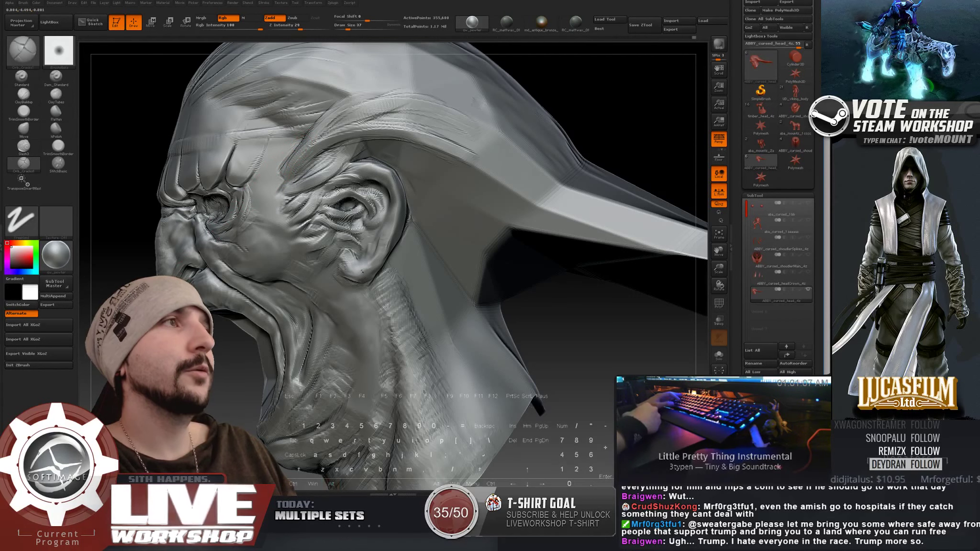
right_click_drag(344, 271, 361, 272)
left_click_drag(363, 271, 300, 191)
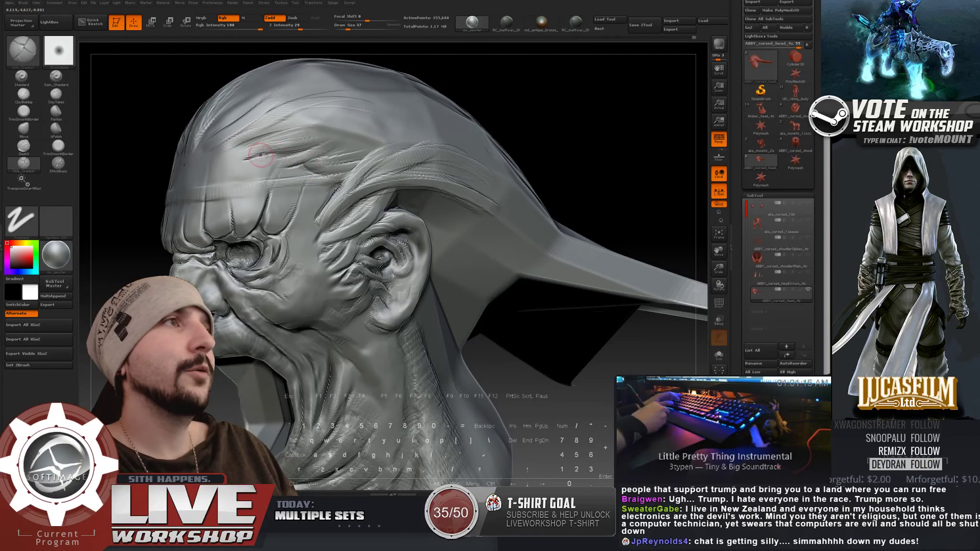
left_click_drag(145, 176, 173, 213, "alt")
left_click_drag(447, 119, 239, 185)
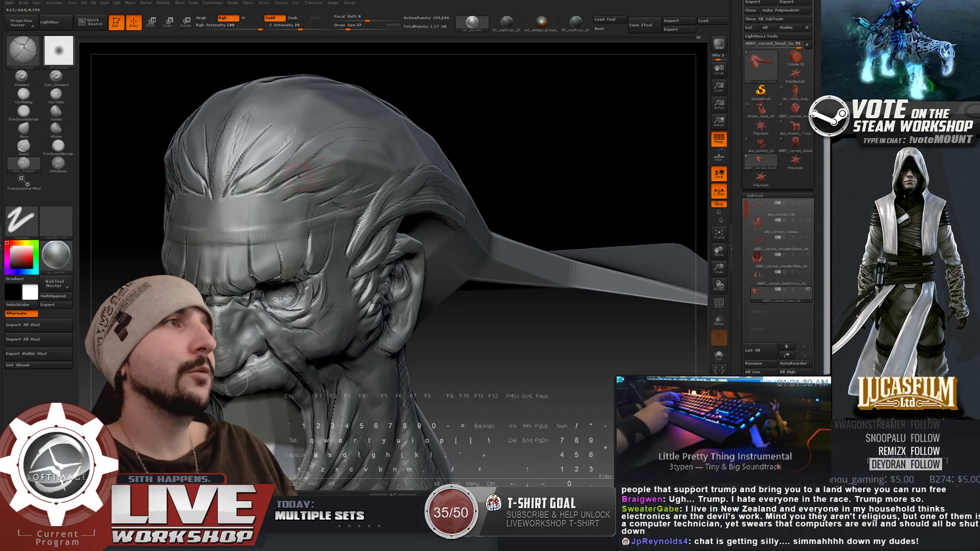
left_click_drag(550, 143, 551, 96, "alt")
left_click_drag(459, 108, 613, 112)
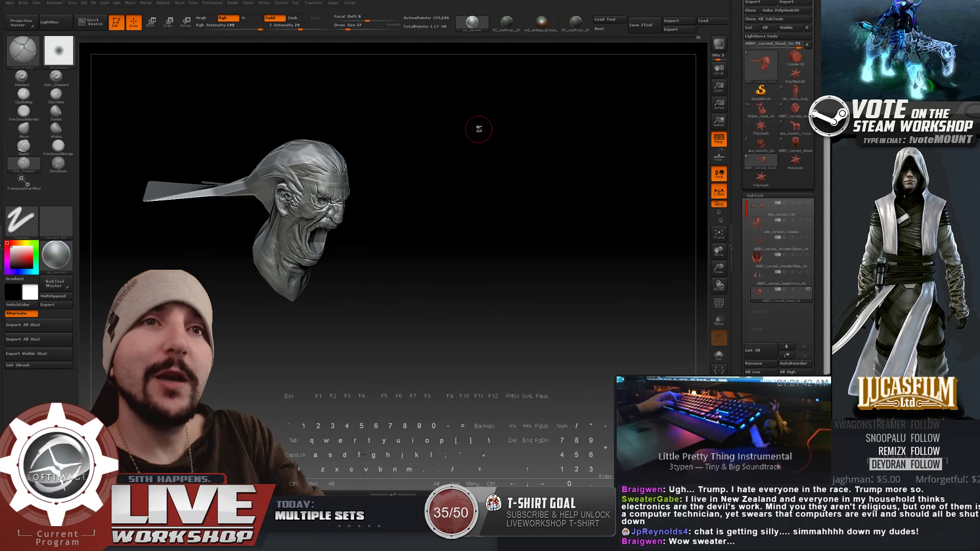
Step: Switch to the clay buildup brush and lay broad hair strands sweeping back from the forehead hairline over the skull
left_click(23, 95)
mouse_move(506, 200)
left_mouse_down()
mouse_move(484, 197)
mouse_move(468, 307)
mouse_move(503, 368)
left_mouse_up()
key("s")
left_click_drag(218, 191, 221, 191)
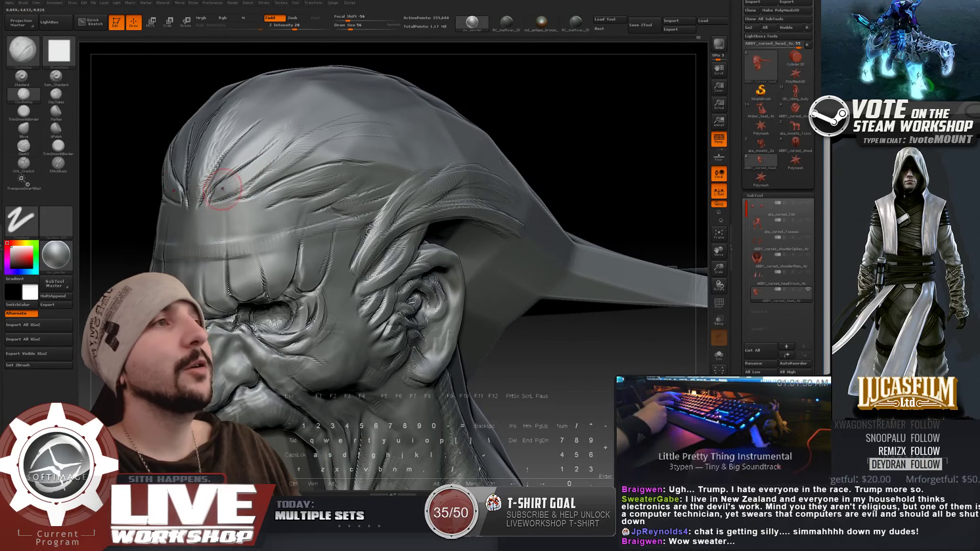
left_click_drag(504, 94, 480, 96)
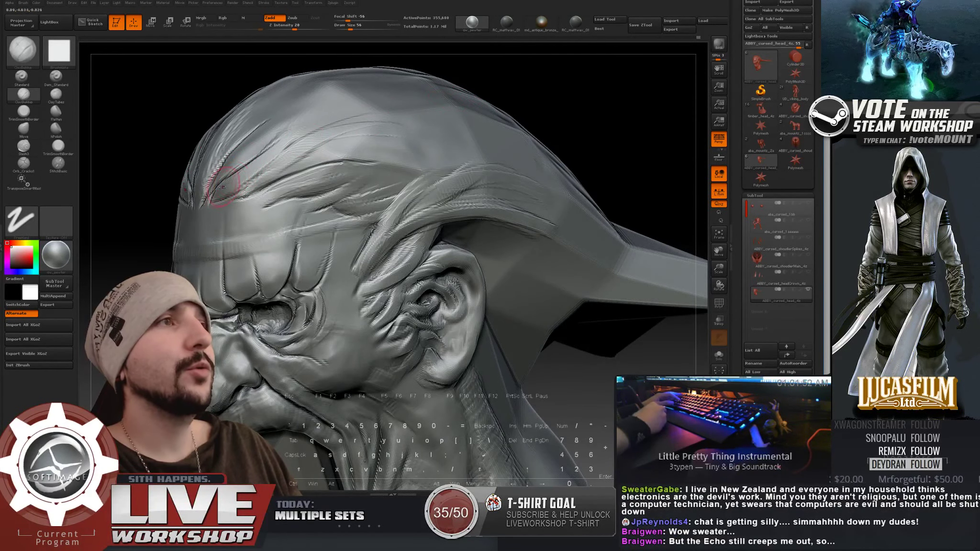
key("s")
mouse_move(222, 190)
left_mouse_down()
mouse_move(291, 132)
mouse_move(234, 170)
mouse_move(343, 109)
left_mouse_up()
key("s")
key("s")
mouse_move(271, 156)
left_mouse_down()
mouse_move(333, 114)
mouse_move(320, 119)
mouse_move(306, 139)
mouse_move(357, 115)
left_mouse_up()
mouse_move(594, 86)
left_mouse_down("alt")
mouse_move(566, 128)
mouse_move(592, 94)
left_mouse_up("alt")
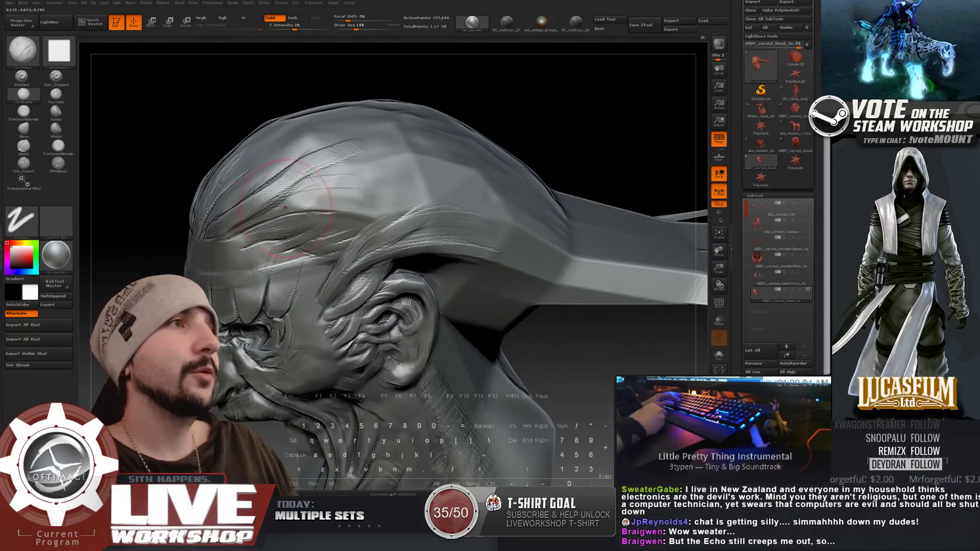
Step: Add thick and thin clay hair strands on the side of the head above the temple, varying the brush size as needed
key("[")
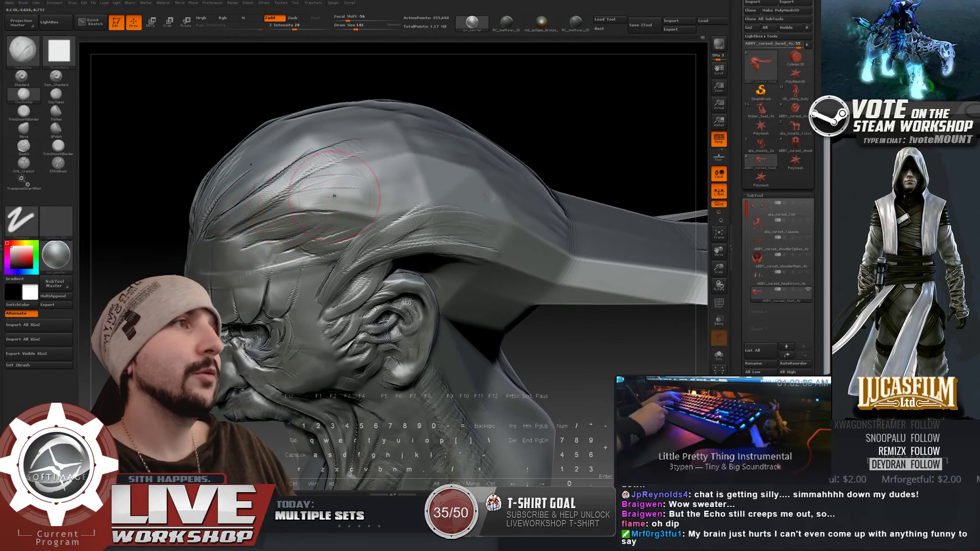
key("bracketright")
key("bracketright")
key("bracketright")
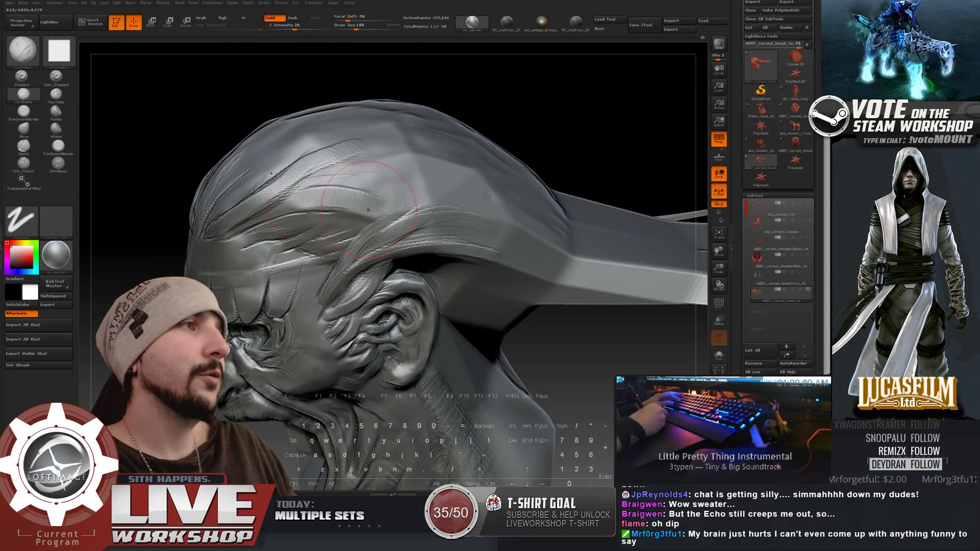
key("bracketleft")
key("bracketleft")
key("bracketleft")
key("bracketleft")
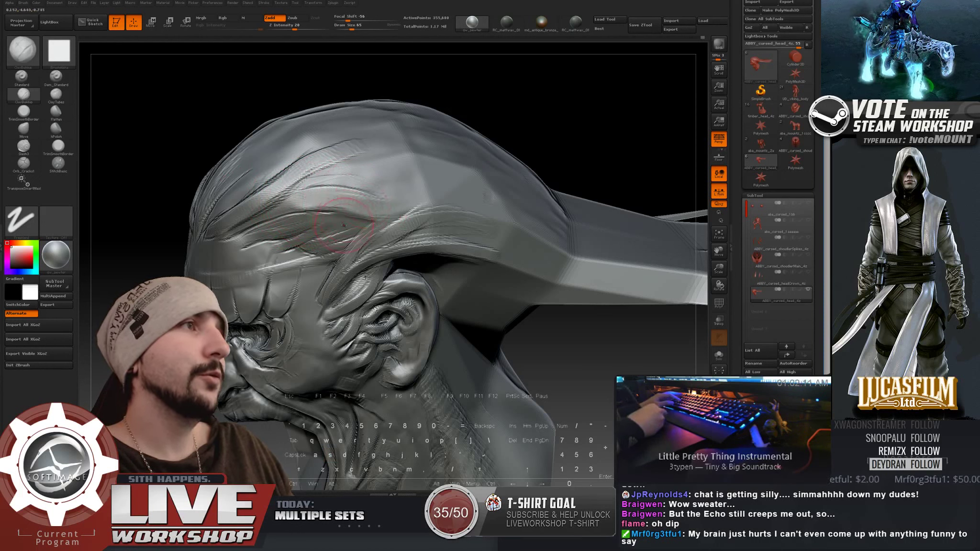
key("s")
left_click_drag(328, 237, 322, 239)
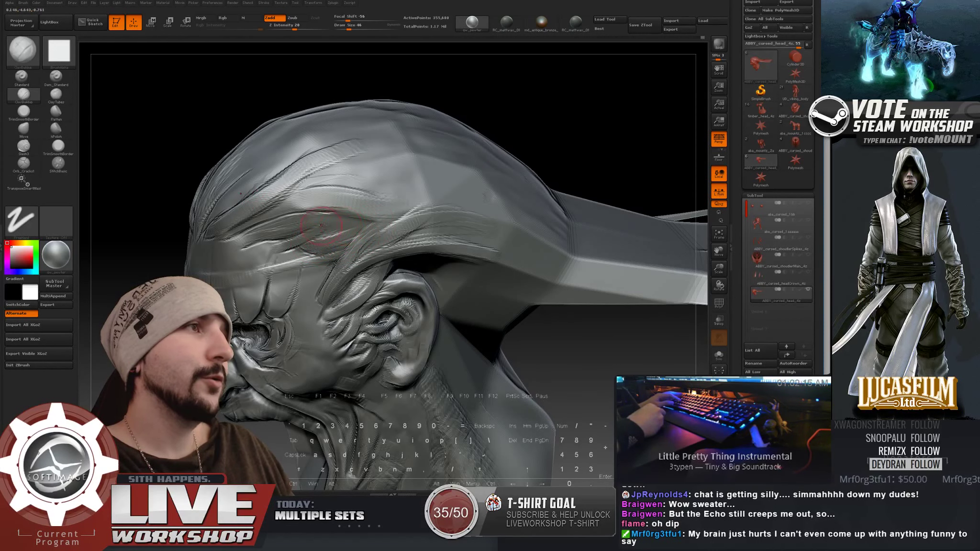
key("bracketright")
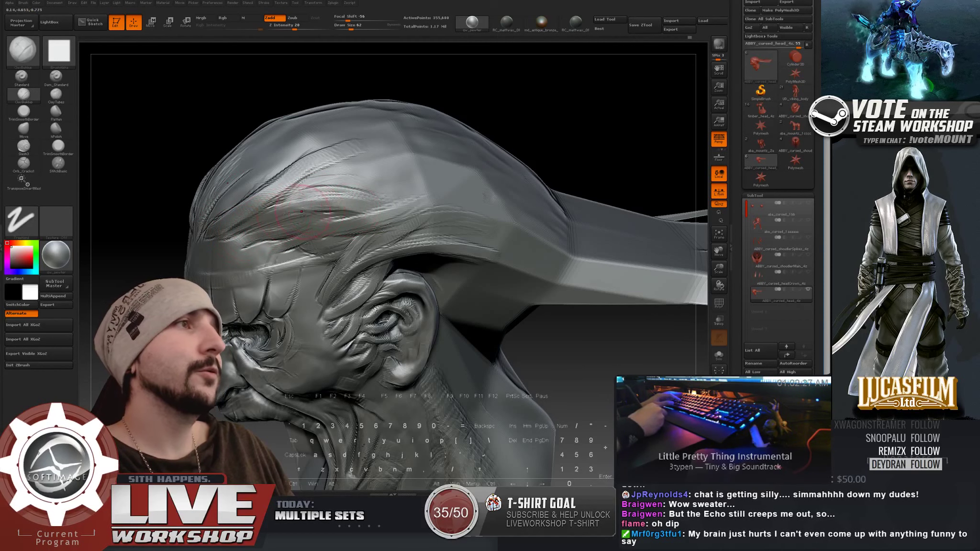
Step: Reduce the clay brush to 54 and extend the hair strands from above the ear back along the ponytail
left_click_drag(622, 132, 532, 154, "alt")
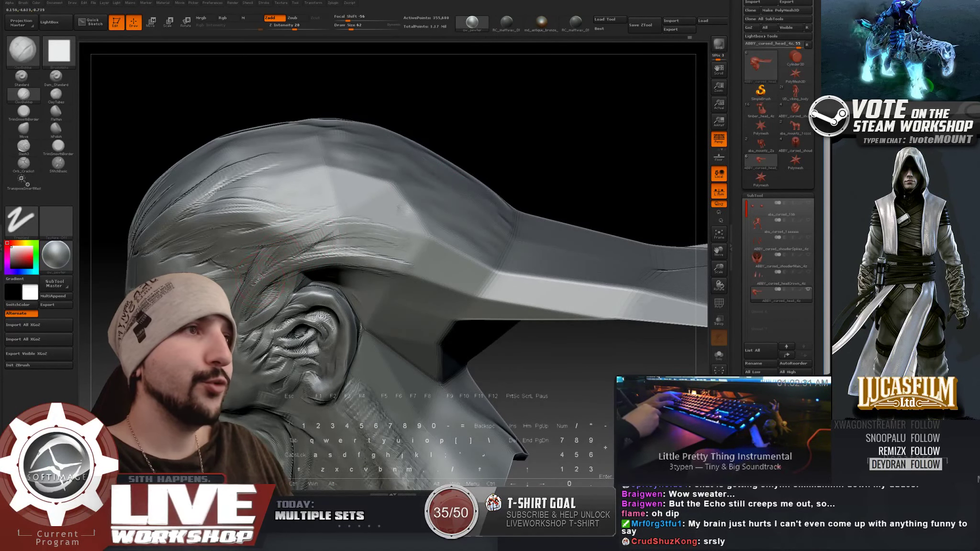
key("alt")
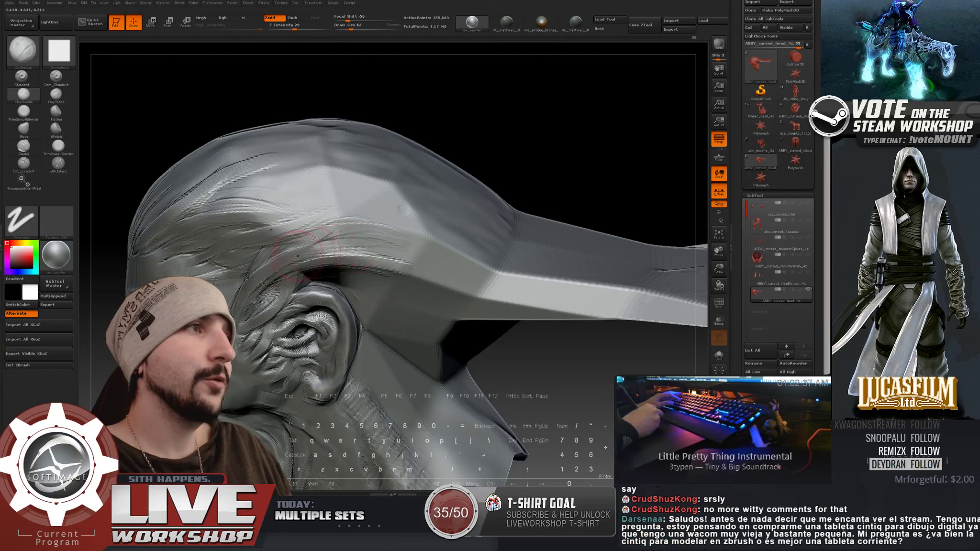
key("s")
left_click_drag(276, 254, 272, 254)
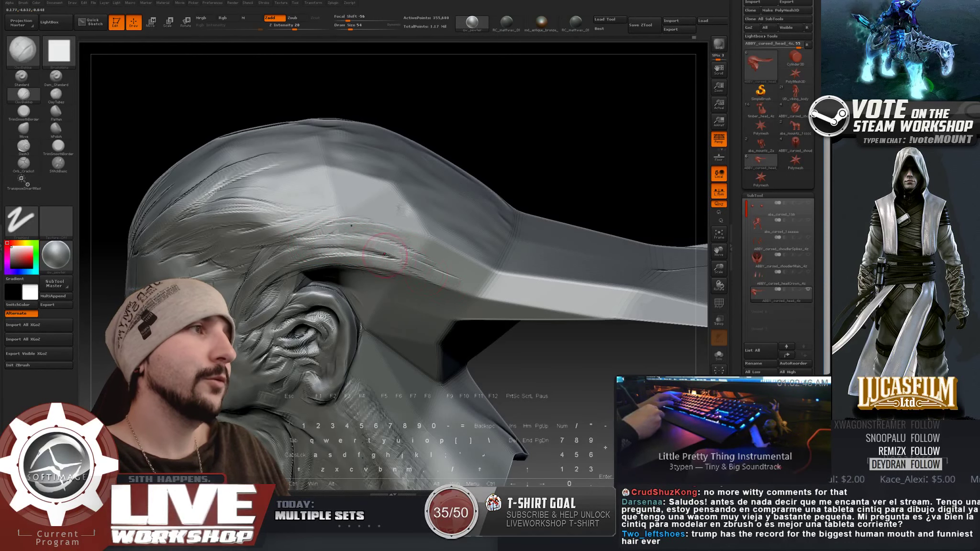
left_click_drag(385, 254, 544, 306)
left_click_drag(458, 275, 665, 316)
mouse_move(589, 364)
left_mouse_down("alt")
mouse_move(562, 325)
mouse_move(584, 329)
mouse_move(517, 224)
mouse_move(561, 278)
mouse_move(568, 244)
mouse_move(543, 210)
mouse_move(577, 249)
mouse_move(583, 330)
left_mouse_up("alt")
left_click_drag(520, 273, 489, 270)
Step: Reduce the clay brush to 35 and sculpt the furrows of the brow and the folds at the outer eye corner
key("bracketleft")
key("bracketleft")
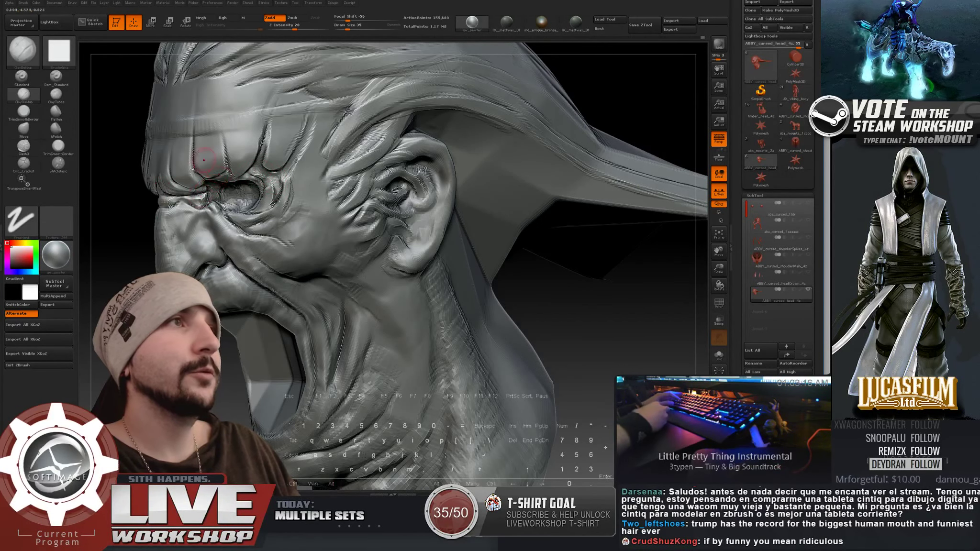
right_click_drag(204, 160, 225, 152)
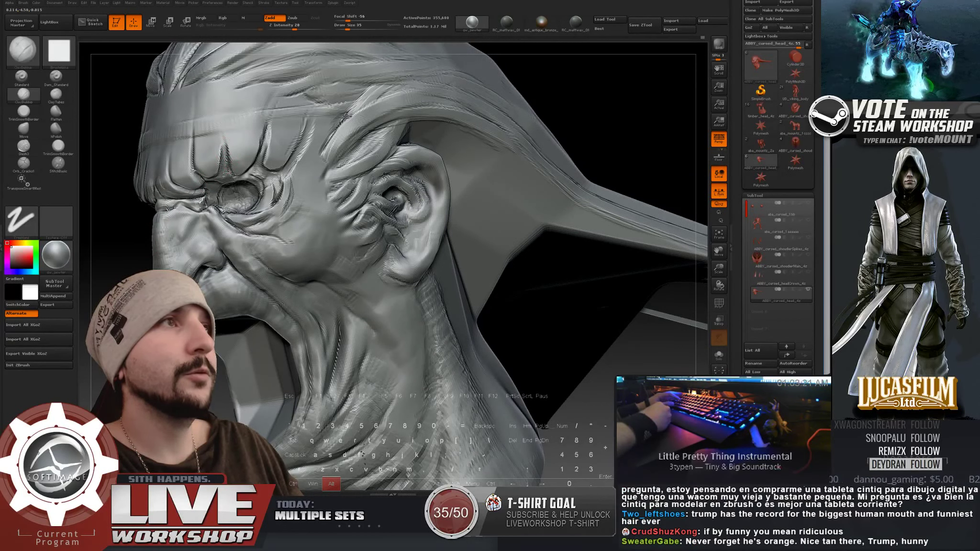
mouse_move(125, 236)
right_mouse_down()
mouse_move(273, 138)
mouse_move(247, 144)
right_mouse_up()
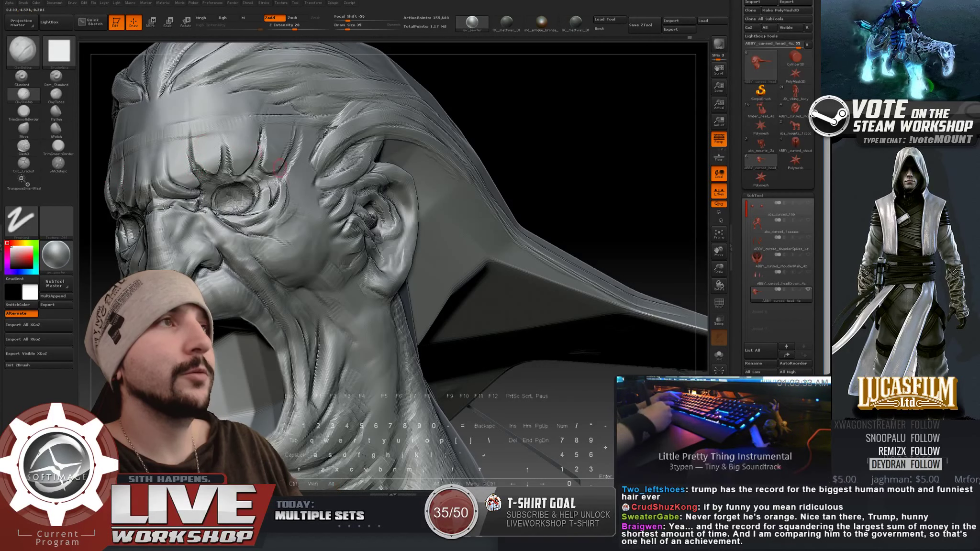
Step: Save the ZTool as aba_cursed_1bb.ZTL, replacing the existing file
mouse_move(526, 139)
left_mouse_down("alt")
mouse_move(486, 149)
mouse_move(500, 167)
mouse_move(491, 171)
mouse_move(523, 203)
mouse_move(511, 192)
mouse_move(532, 147)
mouse_move(572, 149)
left_mouse_up("alt")
left_click(638, 28)
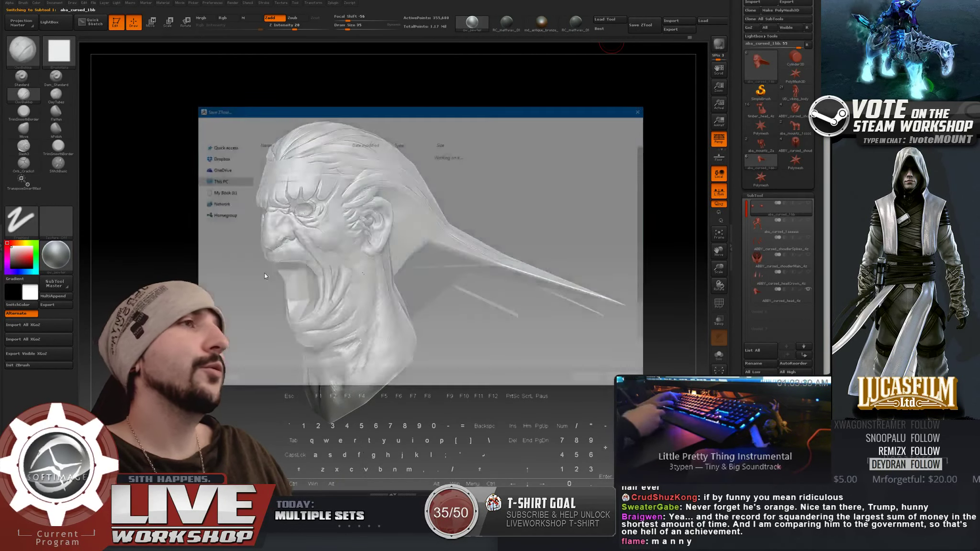
key("Return")
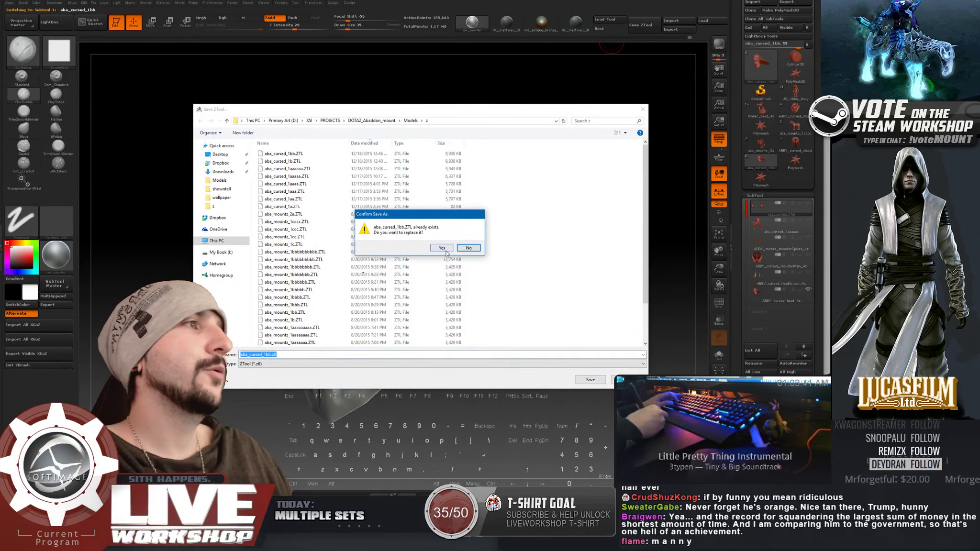
left_click(446, 247)
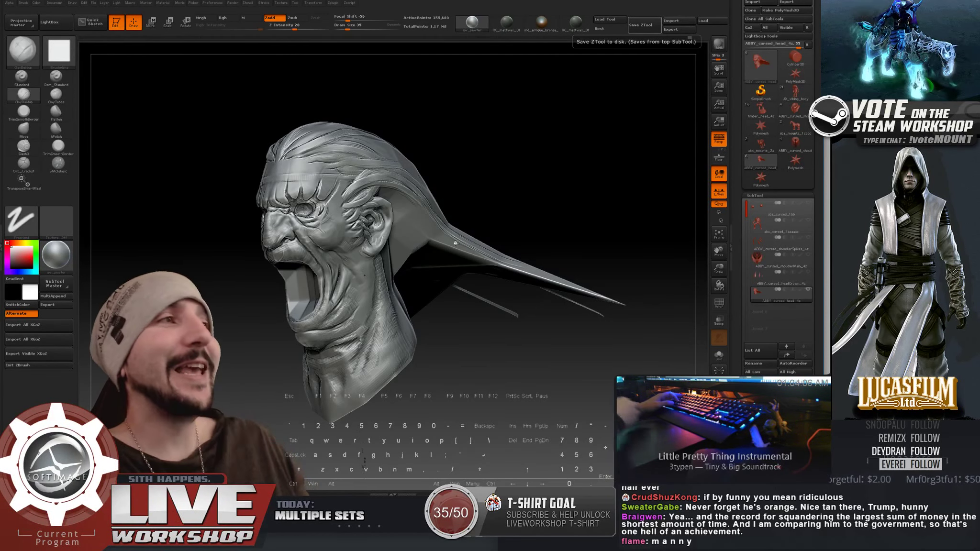
Step: Sculpt the furrows between the brows and above the eye socket with the clay brush, enlarging it as needed
mouse_move(205, 262)
left_mouse_down("alt")
mouse_move(150, 236)
mouse_move(230, 201)
left_mouse_up("alt")
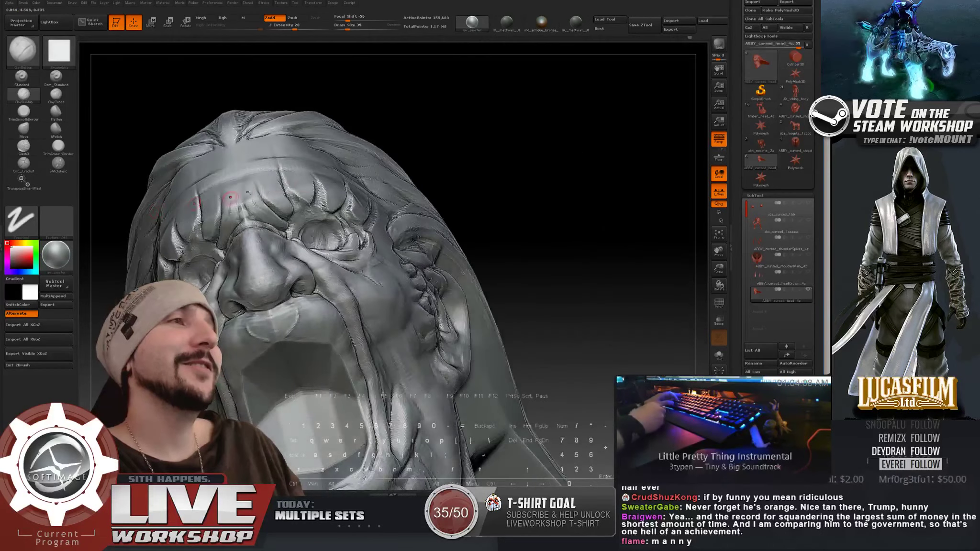
mouse_move(637, 110)
left_mouse_down("alt")
mouse_move(647, 139)
mouse_move(602, 92)
left_mouse_up("alt")
mouse_move(173, 160)
left_mouse_down("alt")
mouse_move(160, 142)
mouse_move(242, 235)
mouse_move(246, 220)
left_mouse_up("alt")
key("s")
key("s")
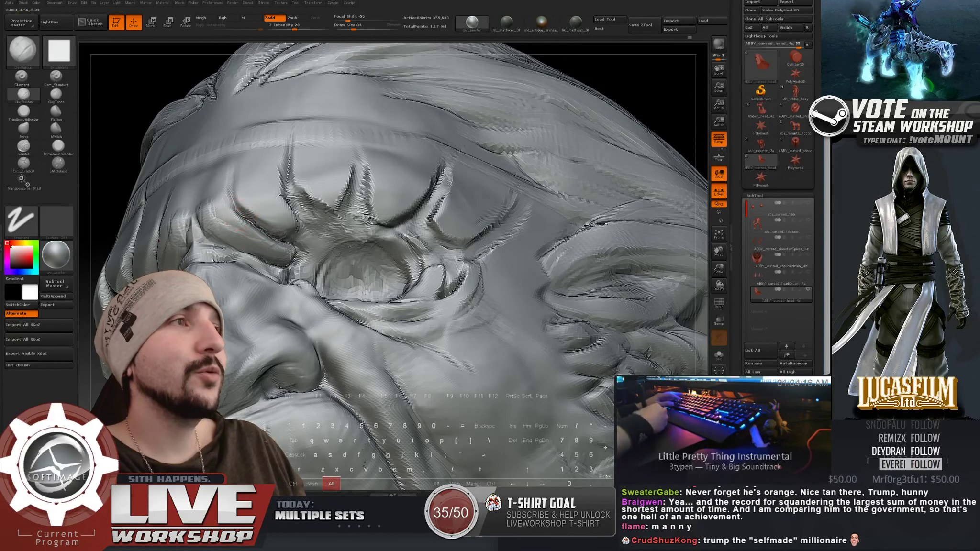
key("s")
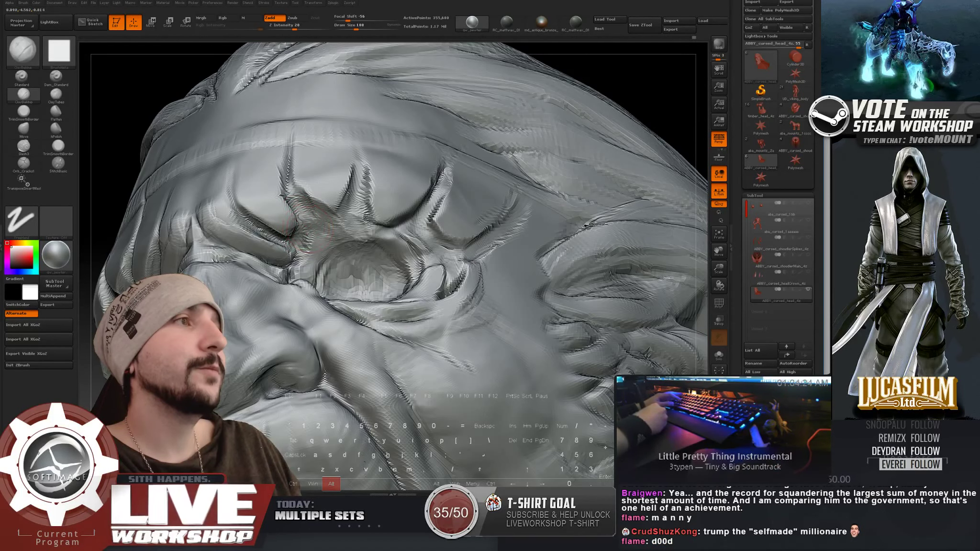
Step: Shrink the clay brush and refine the folds on the nose bridge beside the inner eye corner
left_click_drag(154, 100, 129, 115)
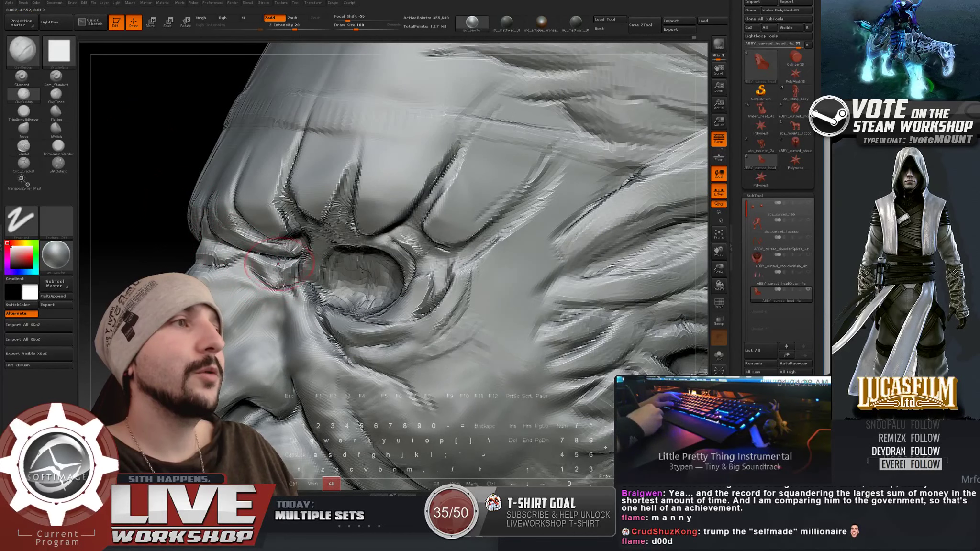
key("s")
left_click_drag(278, 264, 268, 264)
left_click_drag(153, 106, 177, 106)
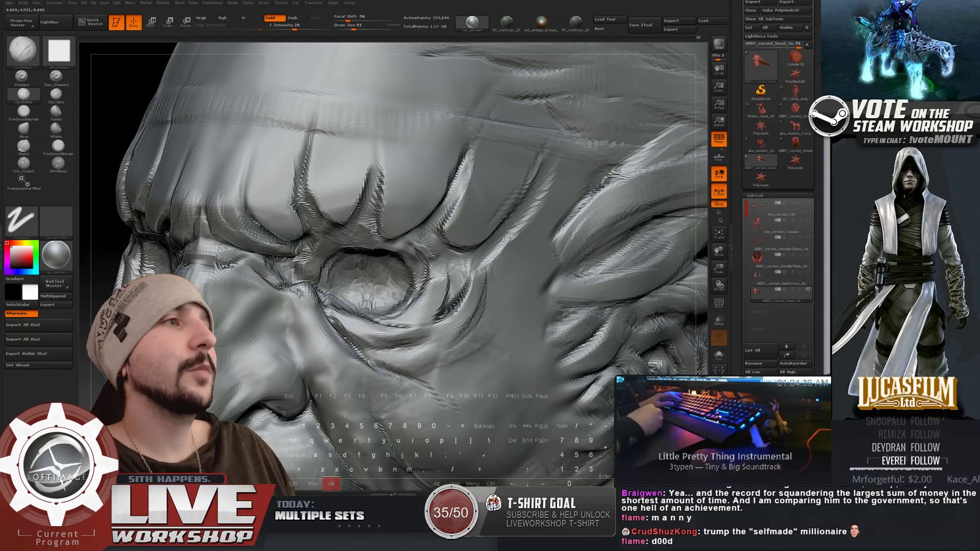
left_click_drag(120, 96, 114, 152, "alt")
mouse_move(547, 184)
left_mouse_down()
mouse_move(572, 155)
mouse_move(555, 163)
mouse_move(572, 187)
mouse_move(540, 167)
mouse_move(637, 181)
mouse_move(685, 203)
left_mouse_up()
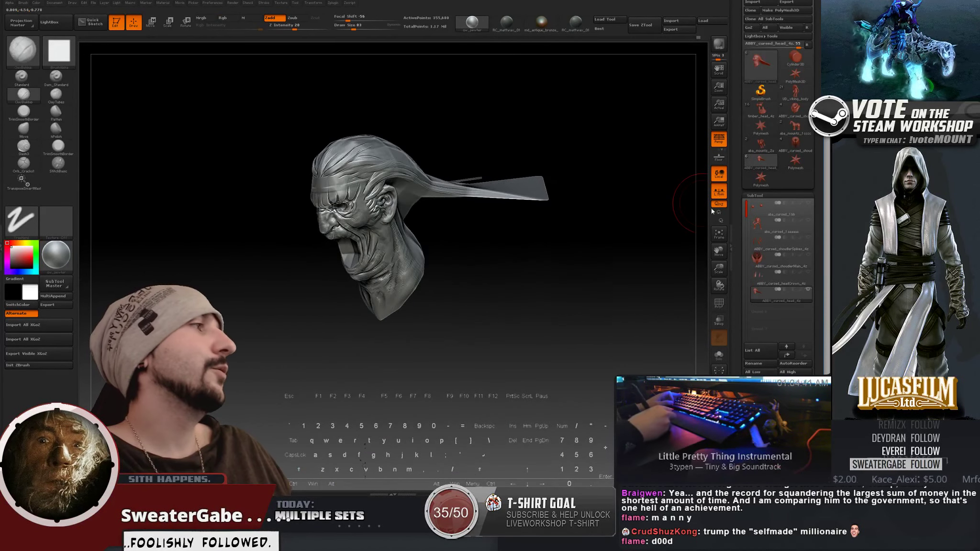
Step: Show the crown and shoulder armour subtools around the head and save the ZTool as aba_cursed_1bb.ZTL, replacing the existing file
left_click(805, 256)
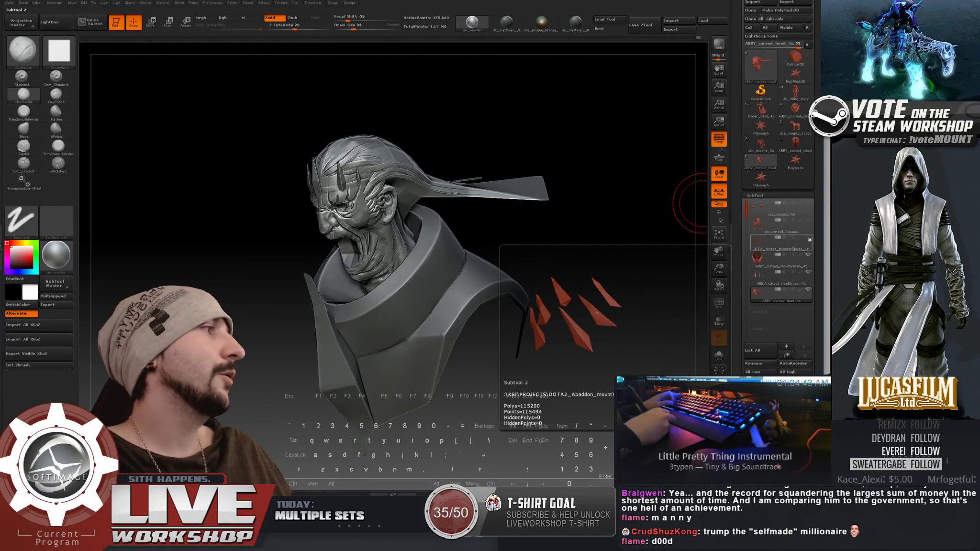
mouse_move(690, 203)
left_mouse_down()
mouse_move(616, 241)
mouse_move(504, 245)
left_mouse_up()
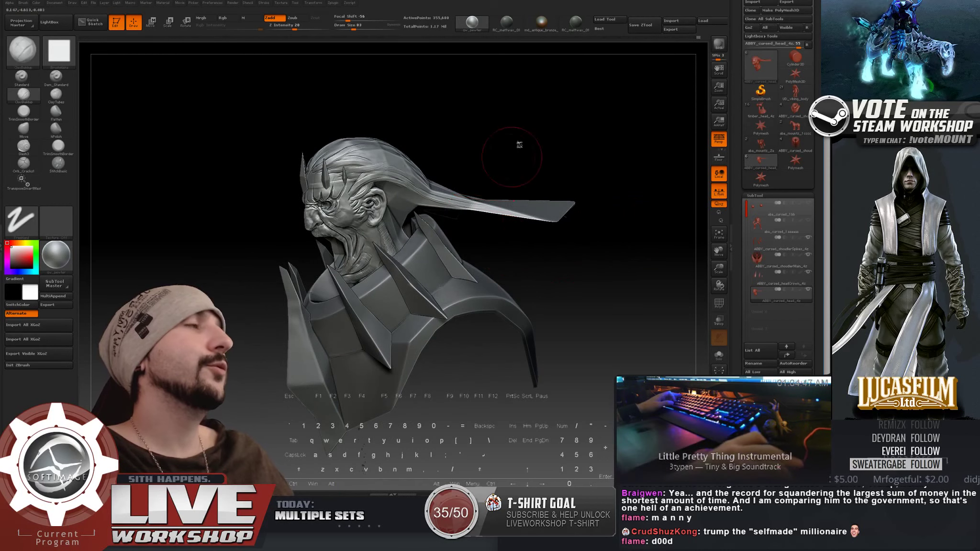
left_click(640, 25)
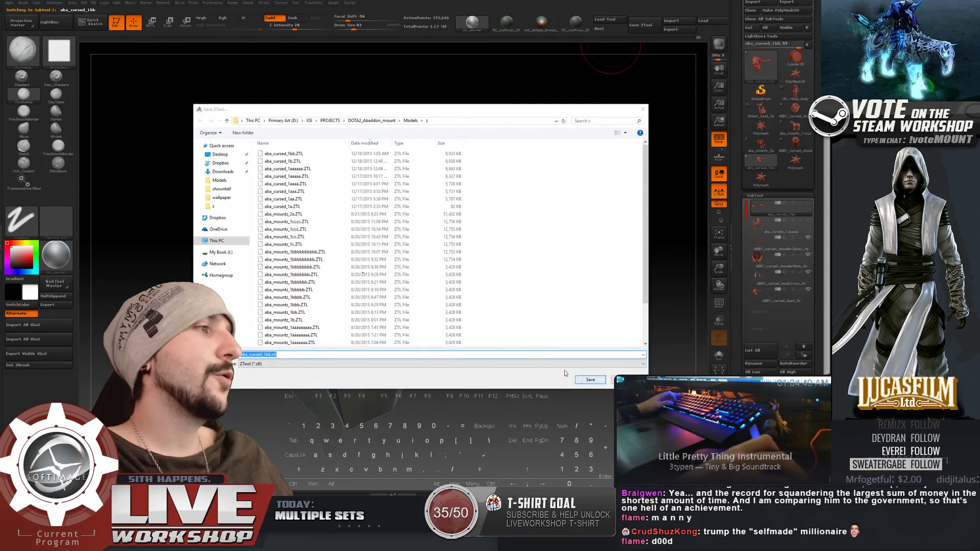
left_click(590, 380)
left_click(439, 252)
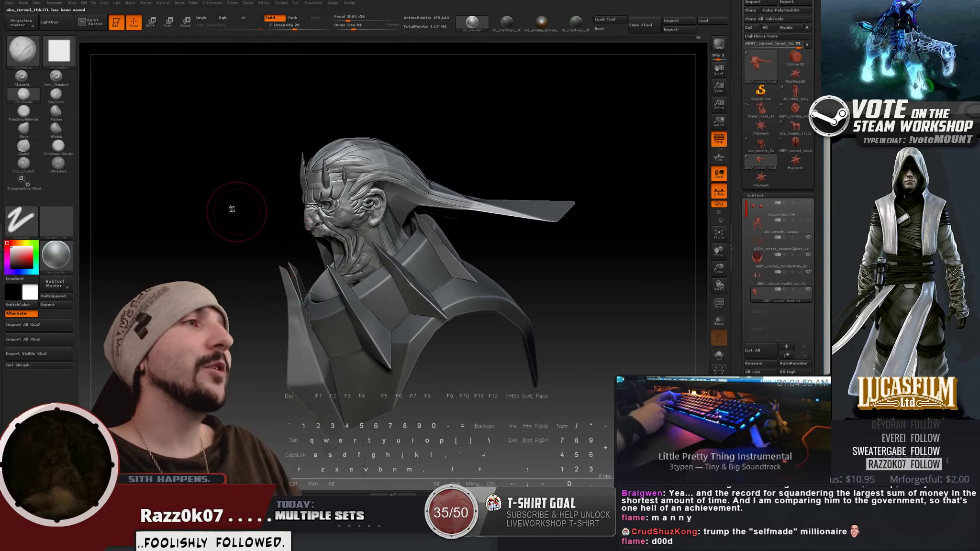
Step: Shrink the clay brush and sculpt the folds around the inner eye corner and the side of the nose
mouse_move(232, 210)
left_mouse_down()
mouse_move(162, 246)
mouse_move(125, 244)
left_mouse_up()
key("[")
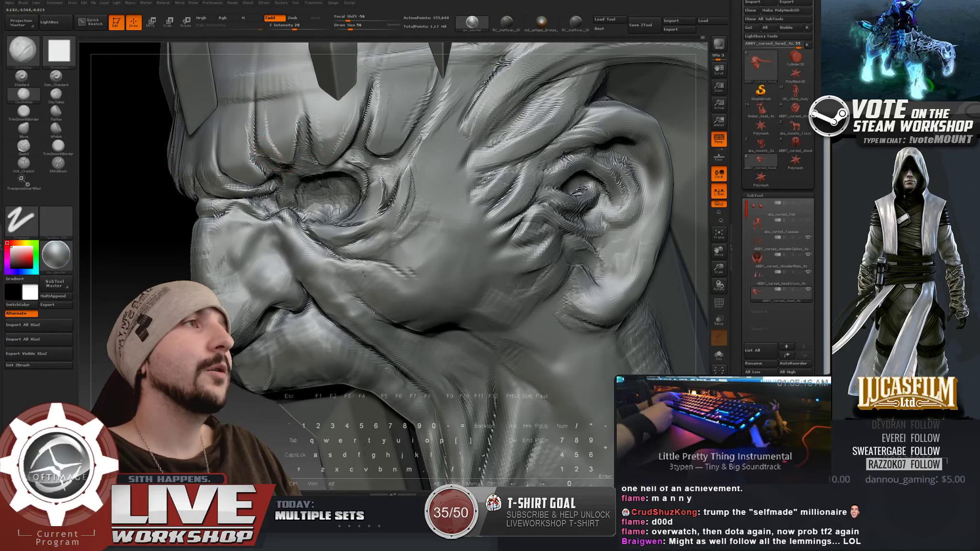
right_click_drag(276, 151, 251, 125)
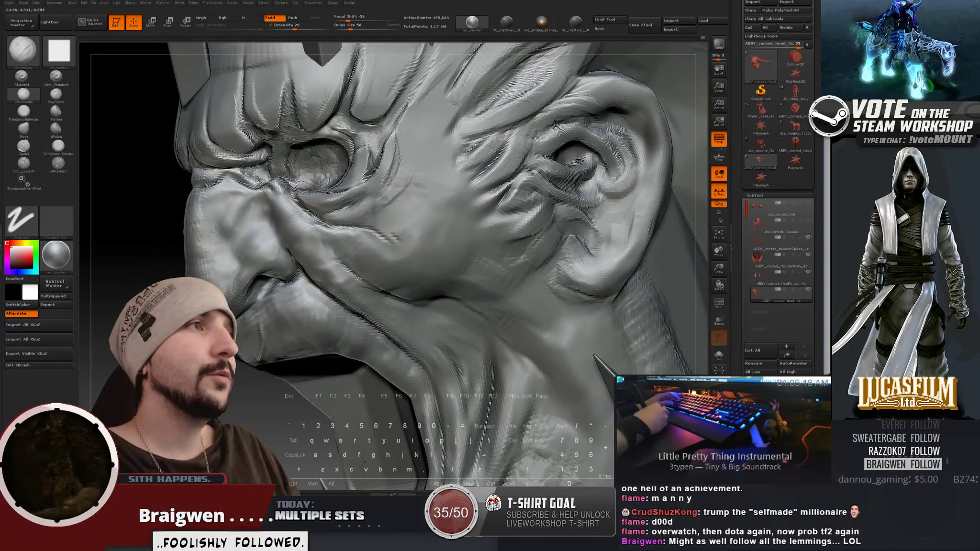
right_click_drag(259, 212, 262, 225)
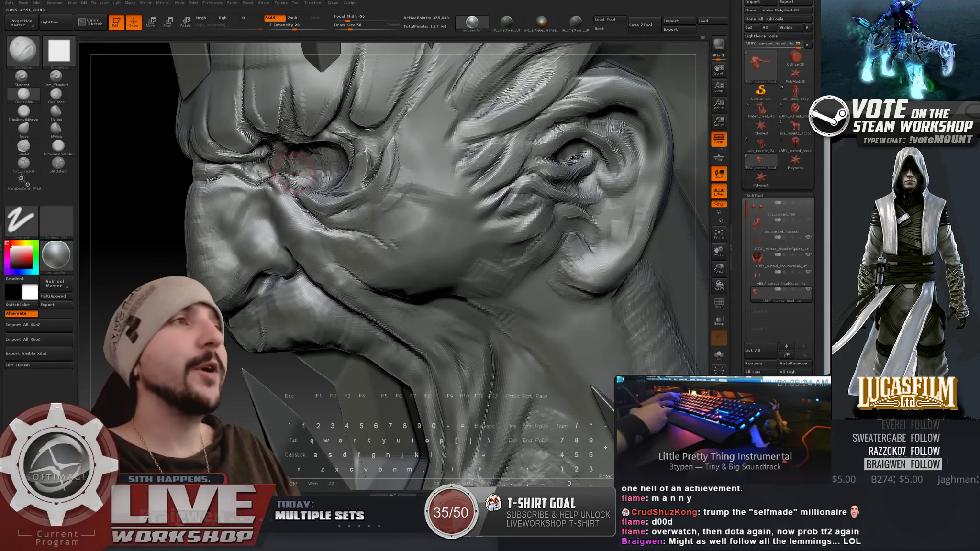
right_click_drag(248, 198, 250, 210)
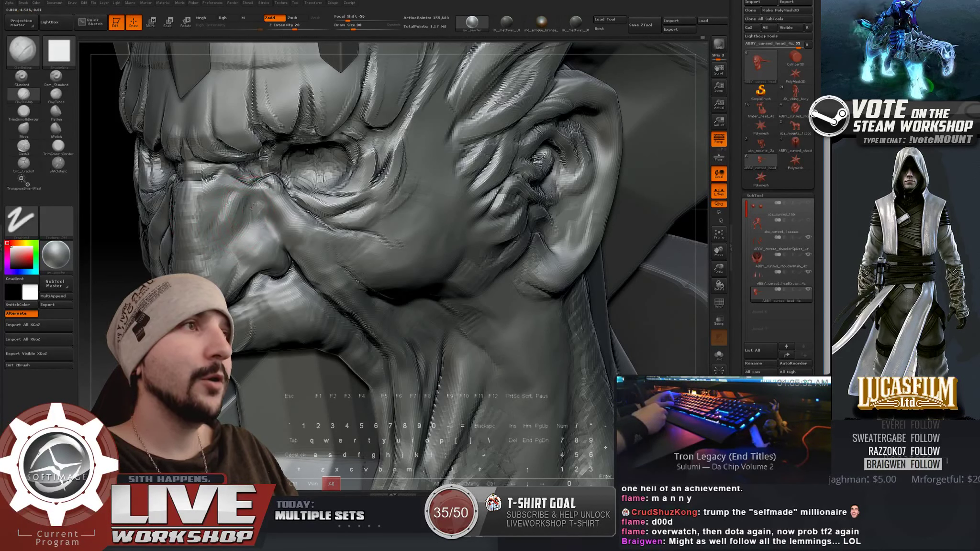
Step: Smooth the nostril wing and carve the crease above and around it with the Orb_Cracks brush, smoothing the side of the nose
key("shift")
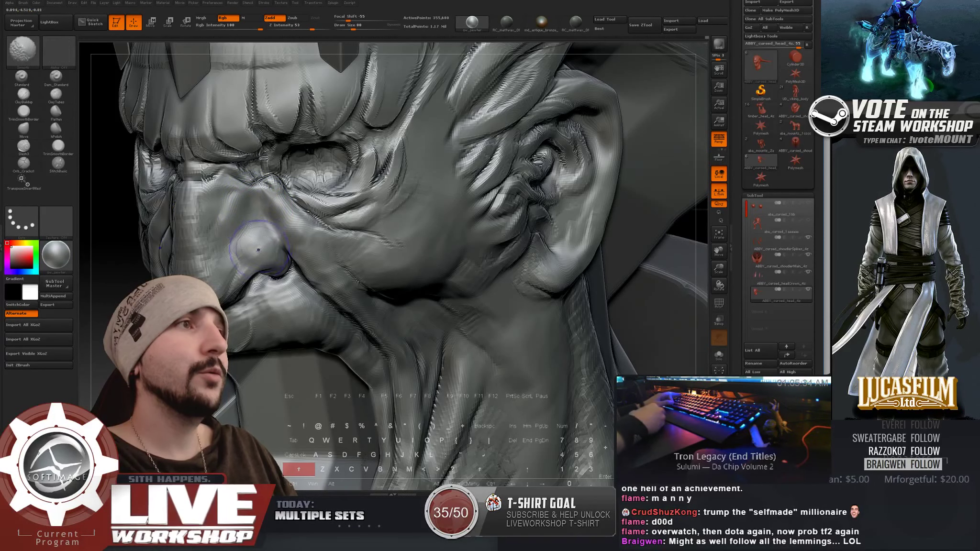
left_click_drag(258, 250, 245, 241, "shift")
left_click(23, 165)
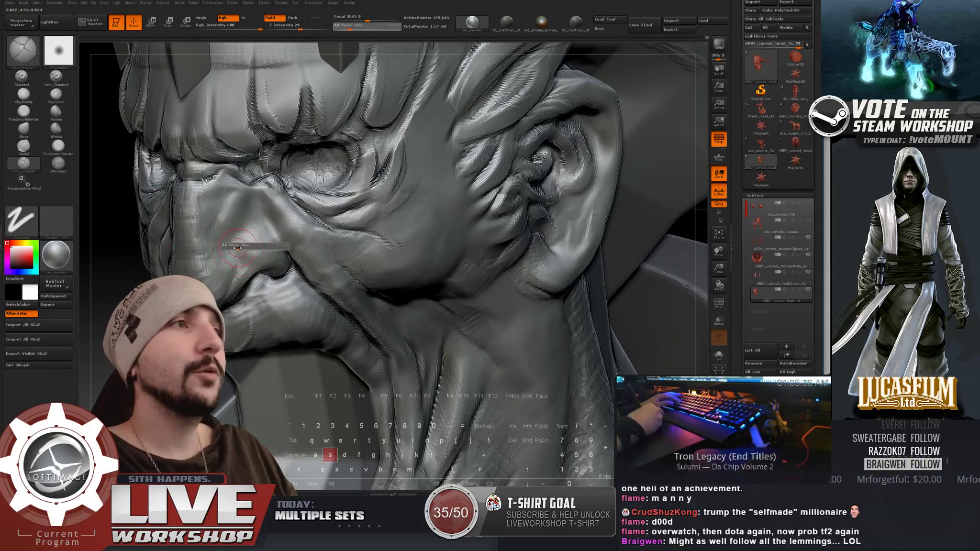
right_click_drag(248, 242, 264, 235)
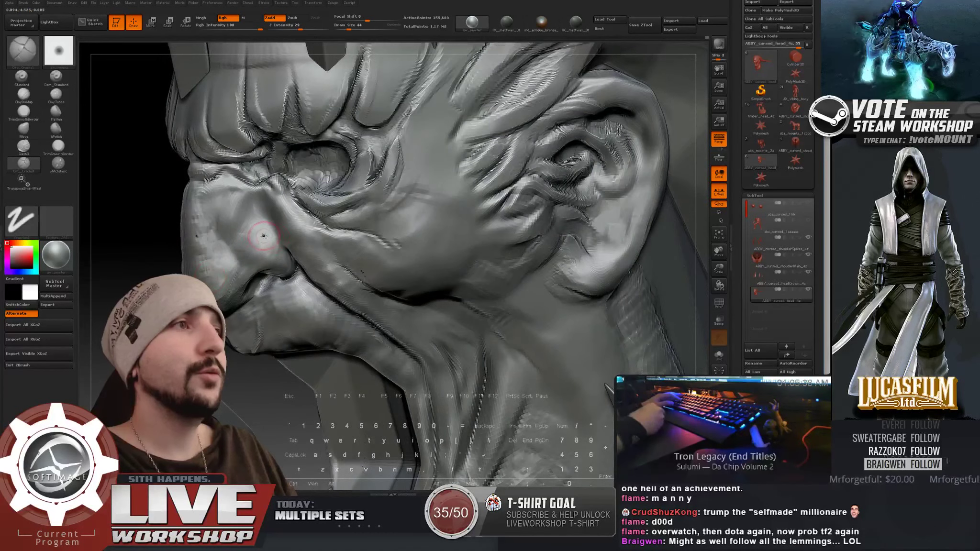
left_click_drag(258, 230, 266, 232)
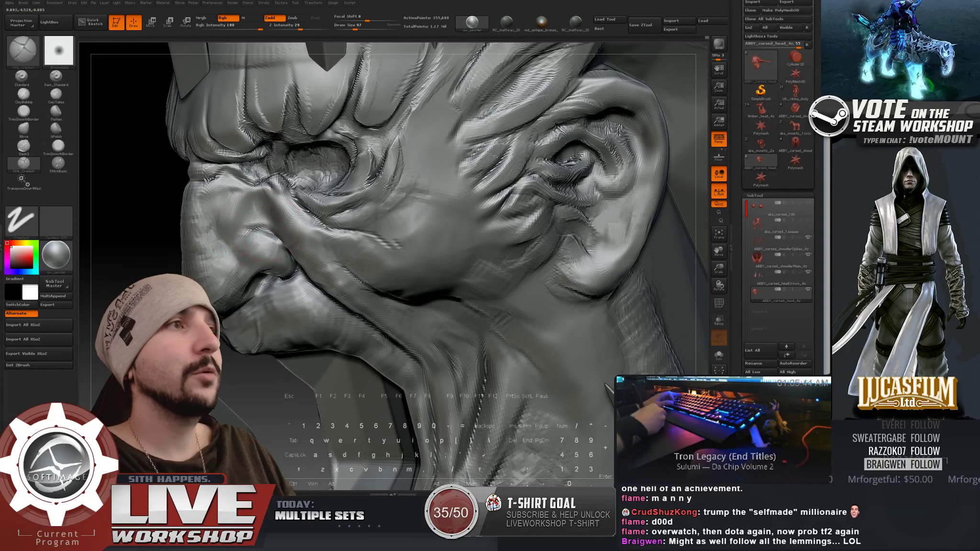
key("shift")
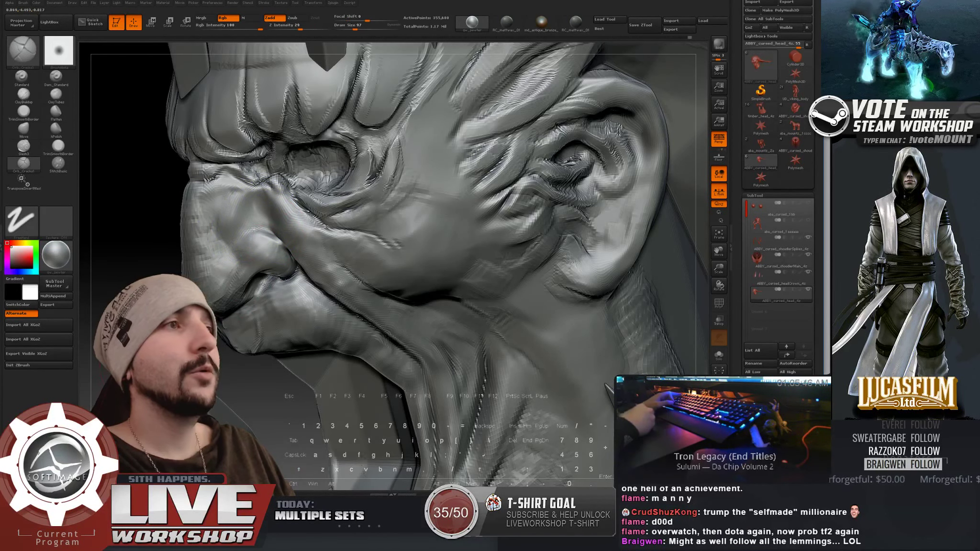
right_click_drag(267, 218, 254, 239)
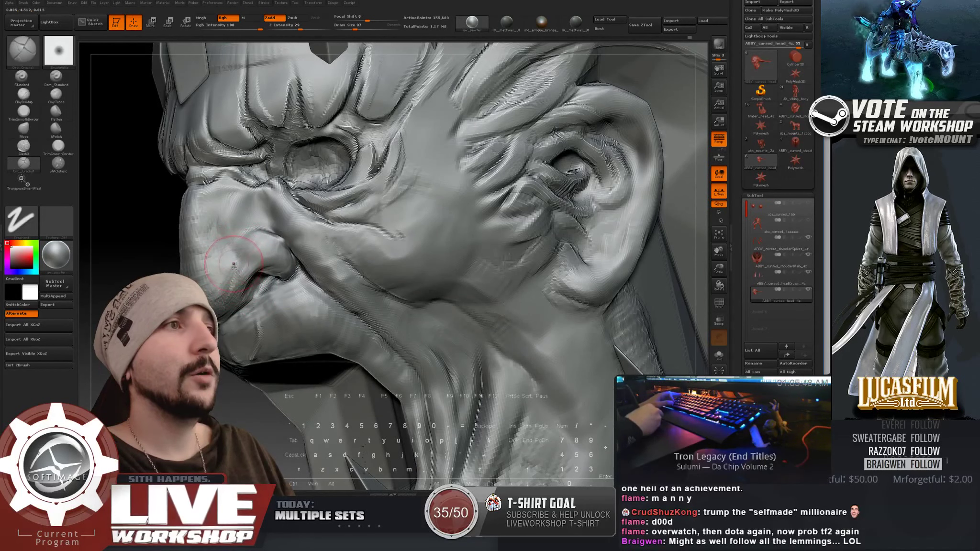
key("shift")
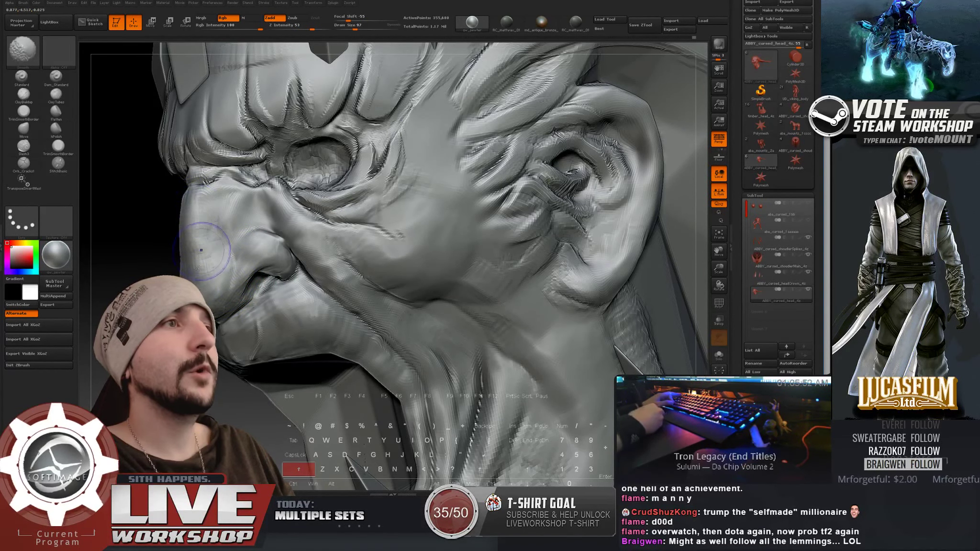
Step: Sculpt hair strands above and behind the ear toward the ponytail with the ClayBuildup brush, enlarging it as needed
mouse_move(208, 241)
right_mouse_down("alt")
mouse_move(134, 257)
mouse_move(184, 251)
mouse_move(143, 263)
right_mouse_up("alt")
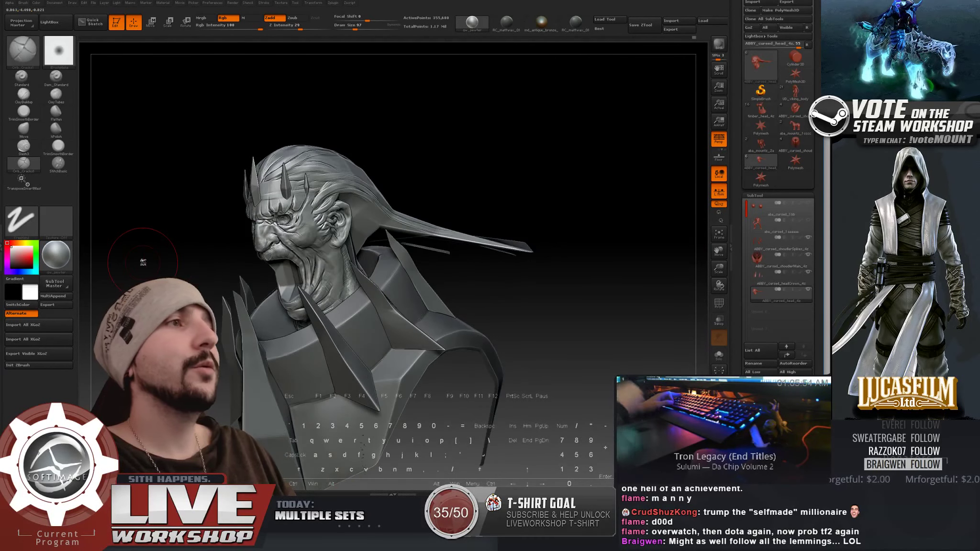
mouse_move(143, 262)
left_mouse_down()
mouse_move(500, 178)
mouse_move(518, 191)
mouse_move(518, 109)
mouse_move(493, 179)
mouse_move(493, 239)
left_mouse_up()
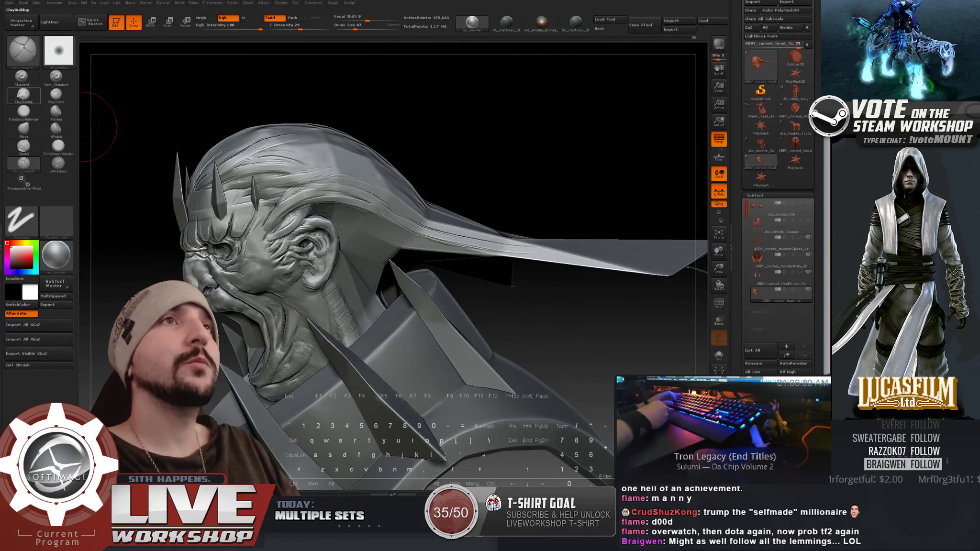
left_click(23, 95)
mouse_move(536, 125)
left_mouse_down()
mouse_move(543, 132)
mouse_move(621, 59)
mouse_move(525, 97)
mouse_move(525, 108)
left_mouse_up()
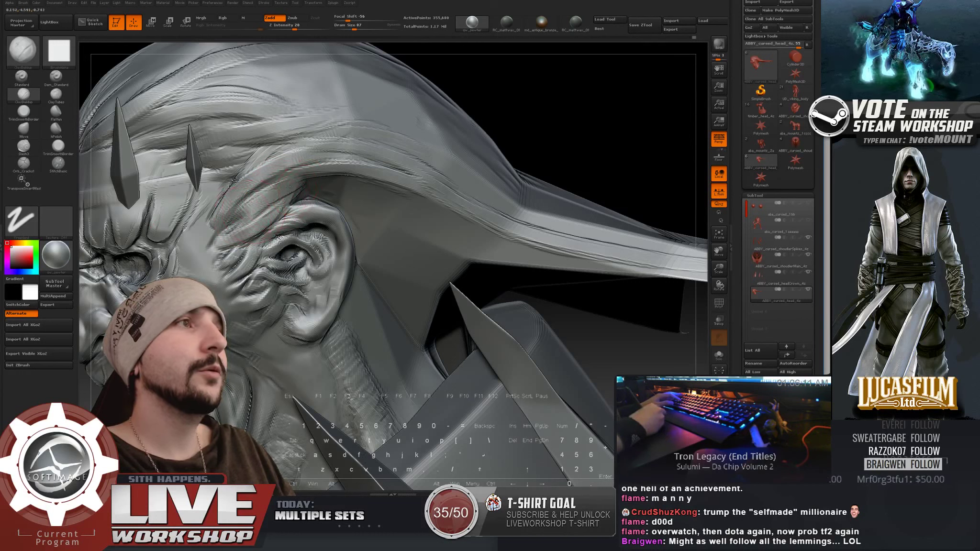
mouse_move(528, 120)
left_mouse_down()
mouse_move(185, 195)
mouse_move(246, 221)
left_mouse_up()
key("bracketright")
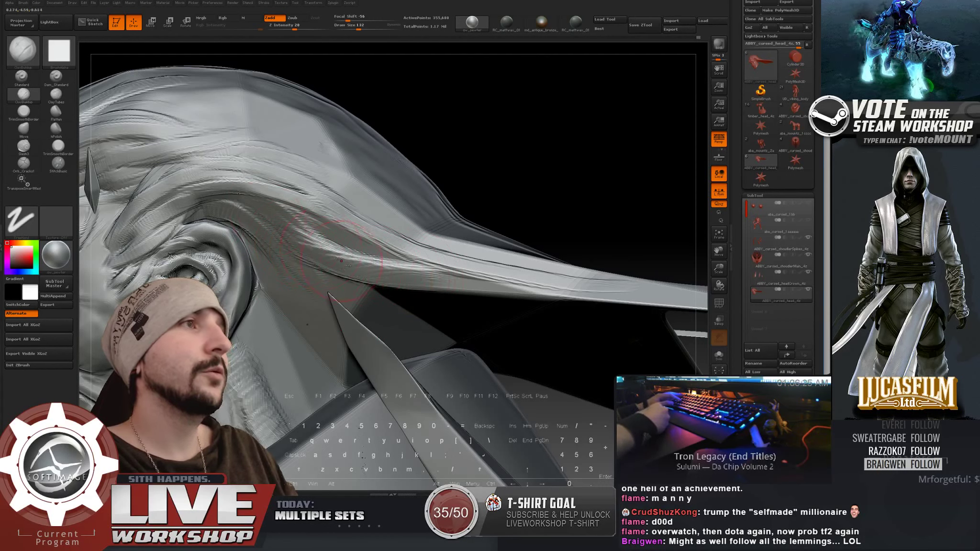
left_click_drag(532, 171, 574, 118)
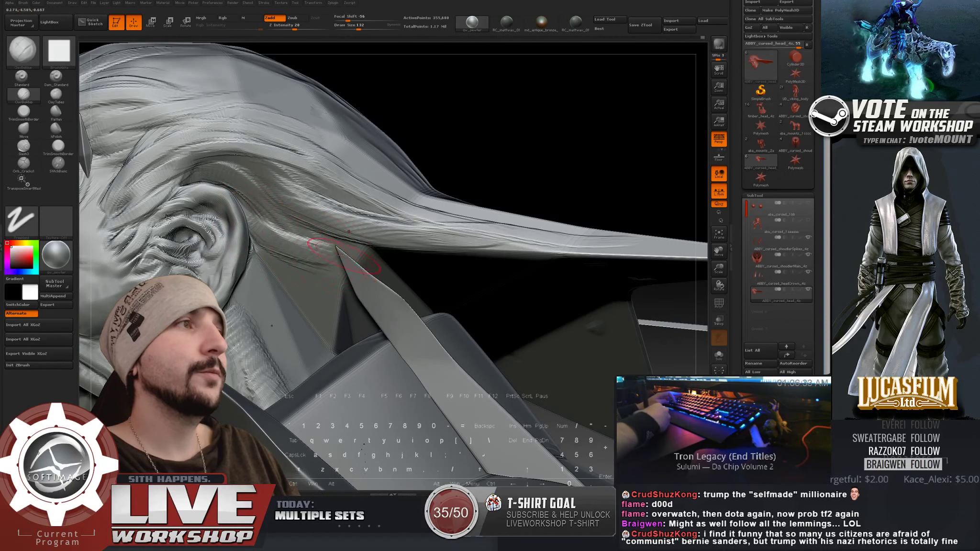
left_click_drag(477, 130, 316, 252)
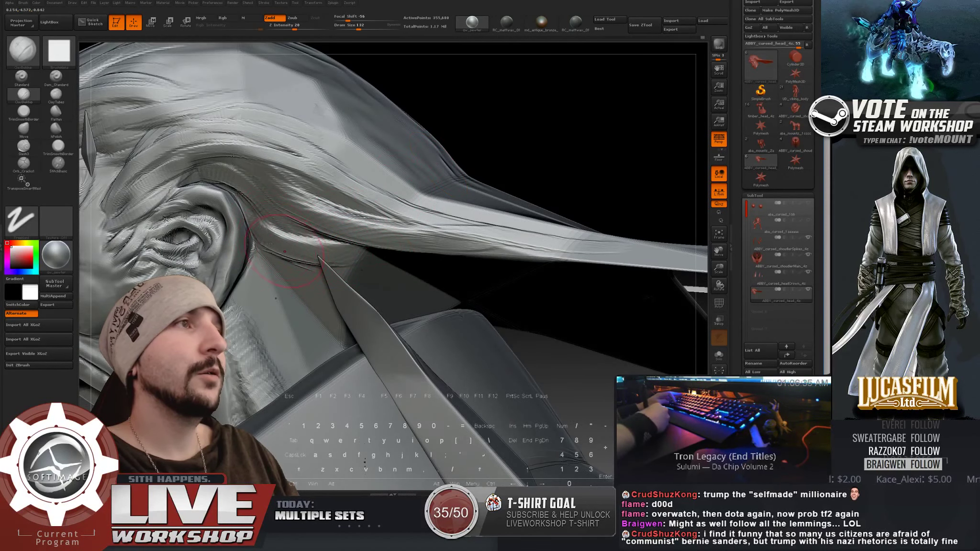
mouse_move(484, 144)
left_mouse_down("alt")
mouse_move(508, 70)
mouse_move(577, 116)
mouse_move(591, 149)
mouse_move(521, 179)
mouse_move(600, 193)
mouse_move(559, 185)
mouse_move(623, 135)
mouse_move(617, 147)
mouse_move(582, 114)
mouse_move(621, 148)
mouse_move(586, 120)
mouse_move(602, 114)
mouse_move(508, 96)
left_mouse_up("alt")
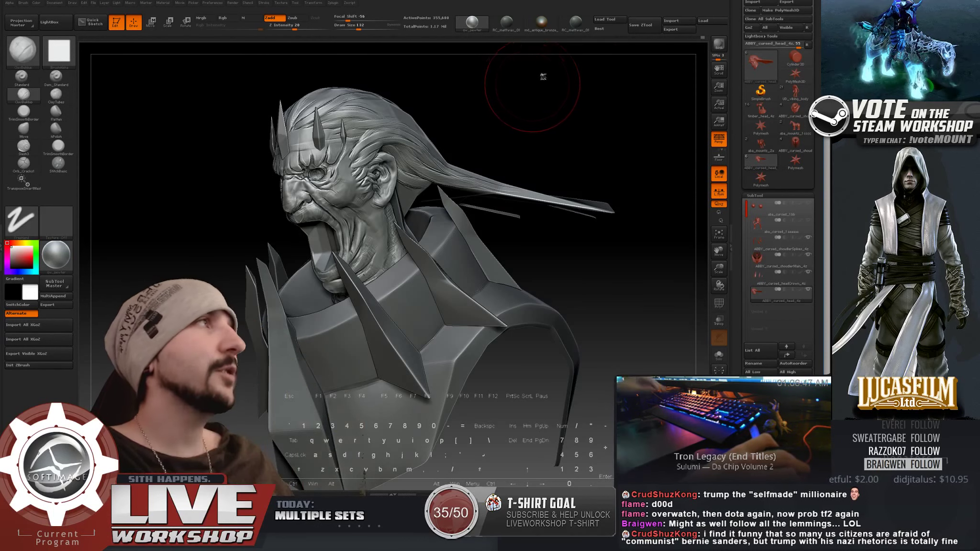
Step: Make the top subtool active and save the ZTool over aba_cursed_1bb.ZTL
left_click(781, 209)
key("ctrl+s")
left_click(589, 380)
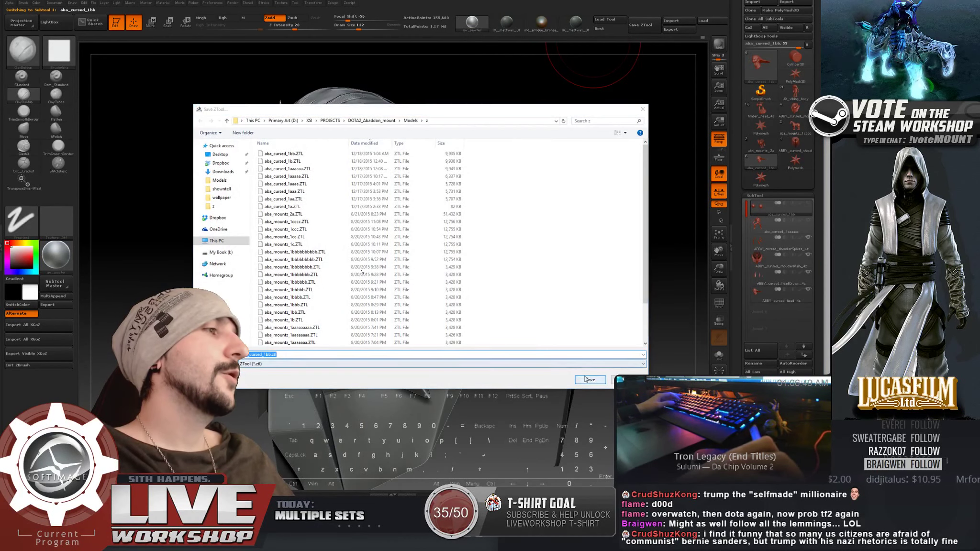
left_click(443, 249)
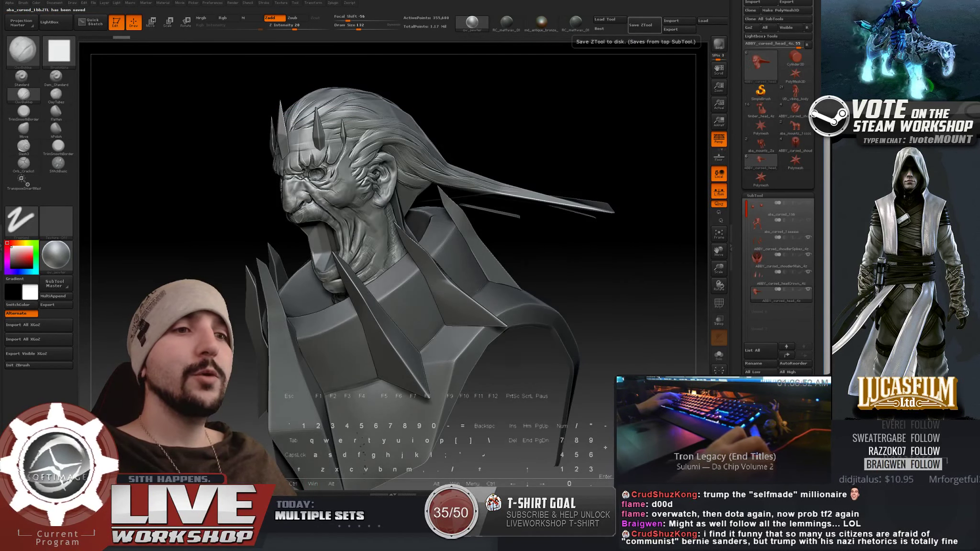
Step: Switch to Softimage and select the upper and lower teeth mesh in the character's open mouth
key("alt+Tab")
key("s")
left_click_drag(201, 229, 249, 197)
middle_click_drag(249, 197, 276, 196)
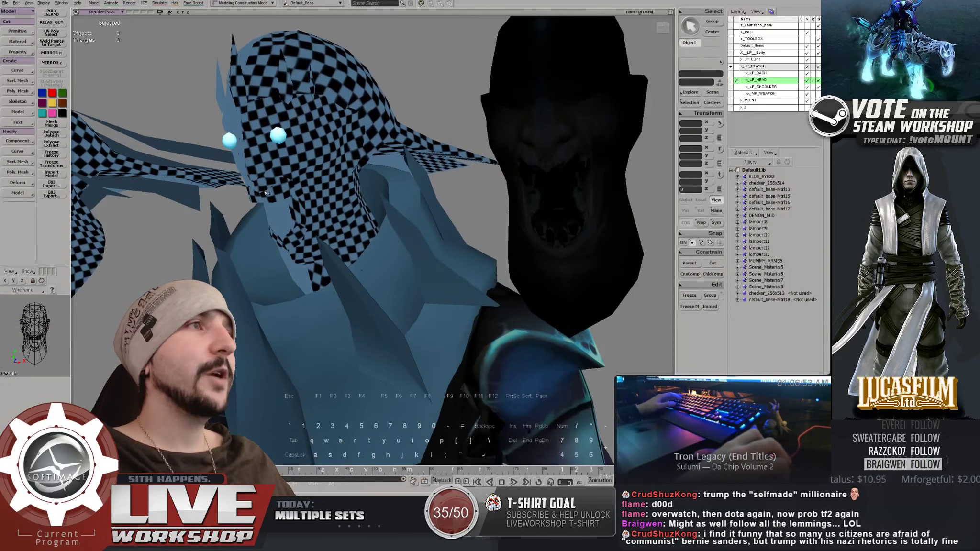
left_click(276, 196)
key("space")
left_click(276, 196)
right_click_drag(276, 197, 280, 193)
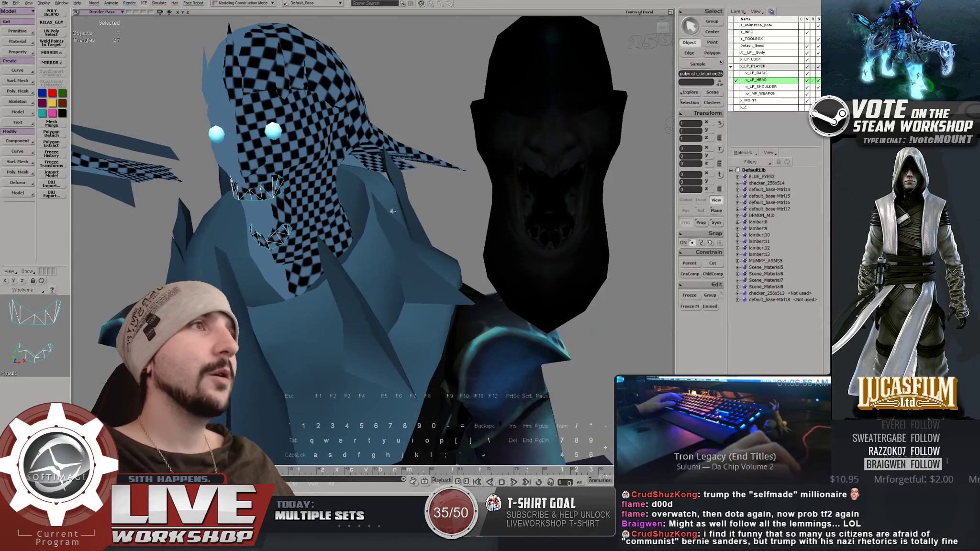
Step: Export the selected teeth as ABBY_cursed_headTeeth_4z.obj into the z folder under Models
left_click(51, 194)
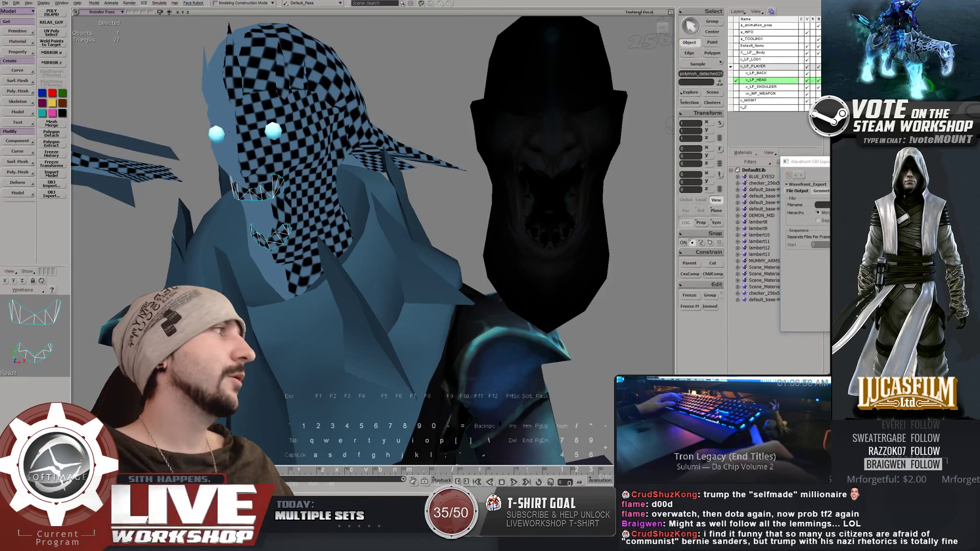
double_click(179, 155)
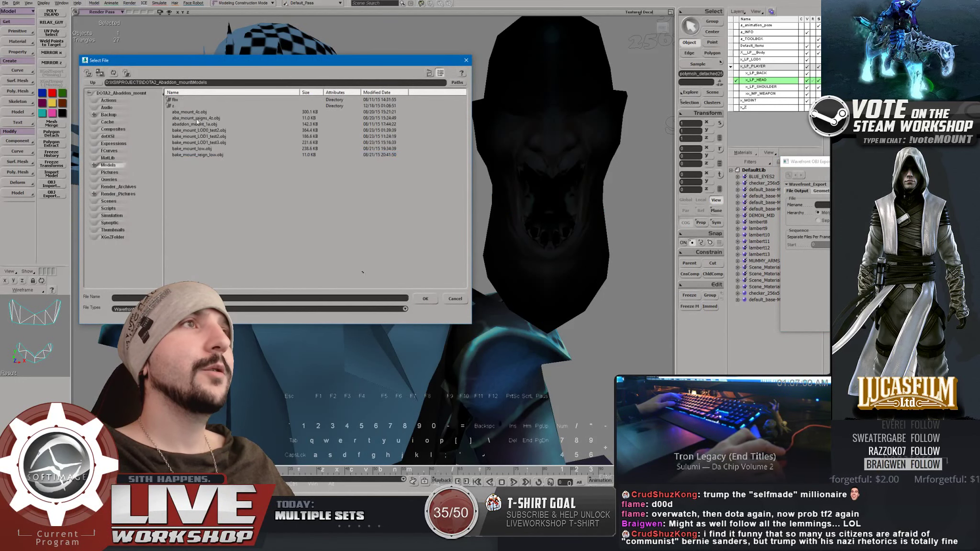
double_click(174, 106)
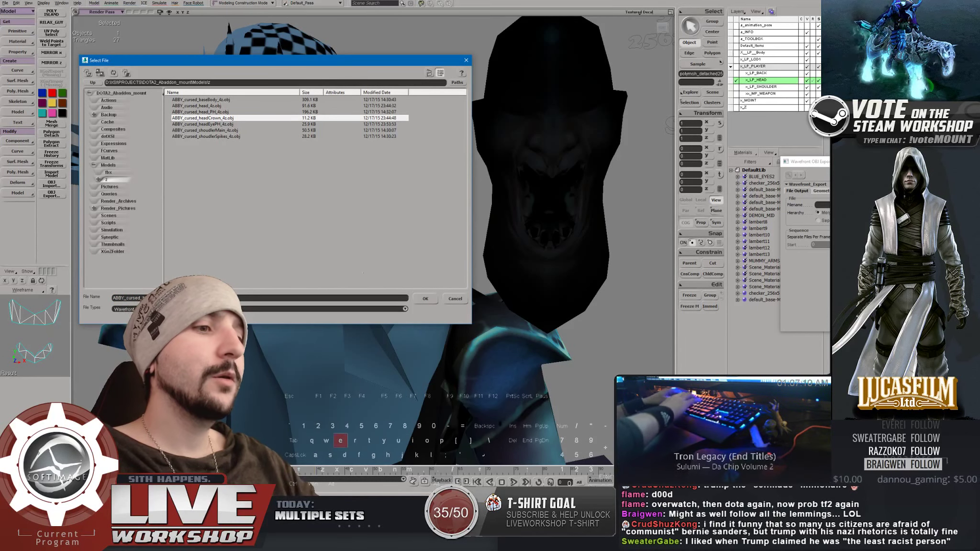
left_click(421, 299)
left_click(895, 324)
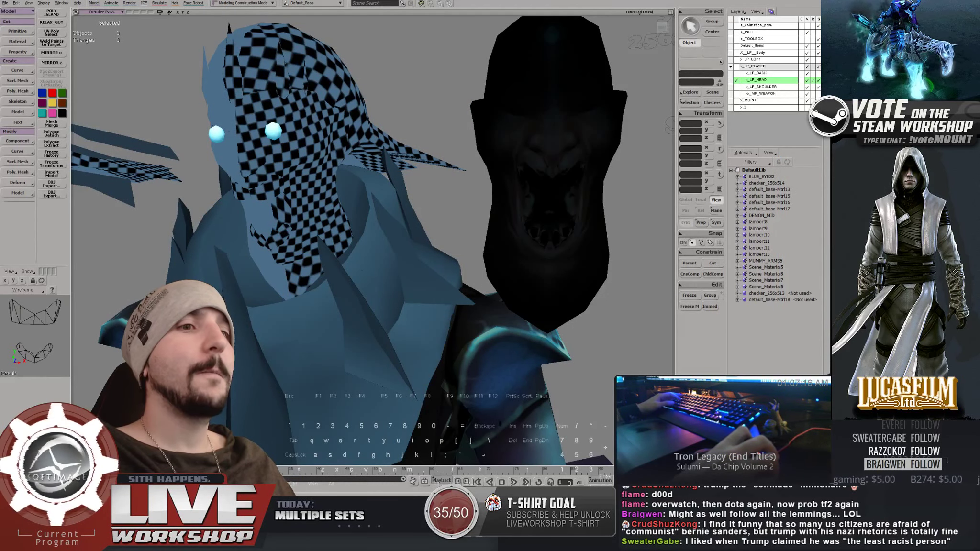
Step: Switch back to ZBrush and append ABBY_cursed_headTeeth_4z.obj to the current tool
key("alt+Tab")
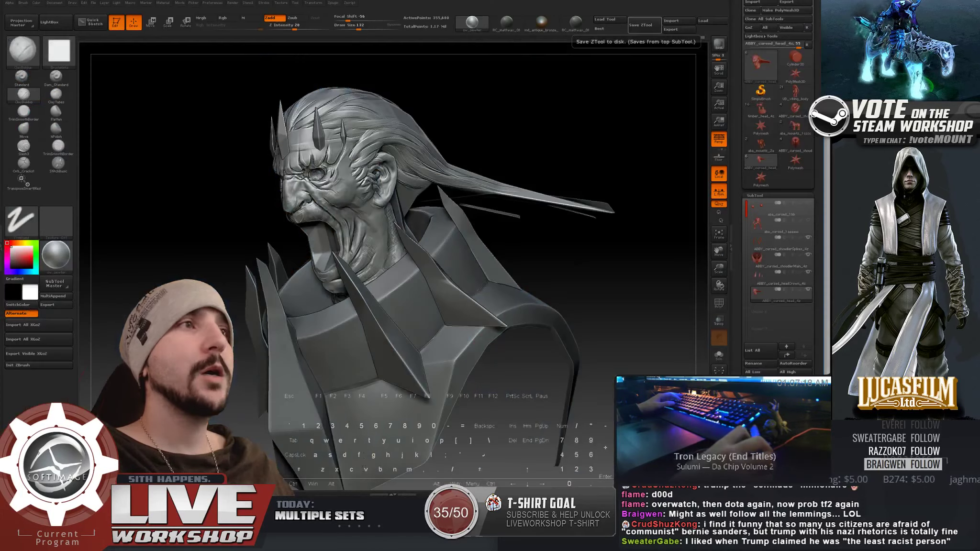
left_click(54, 296)
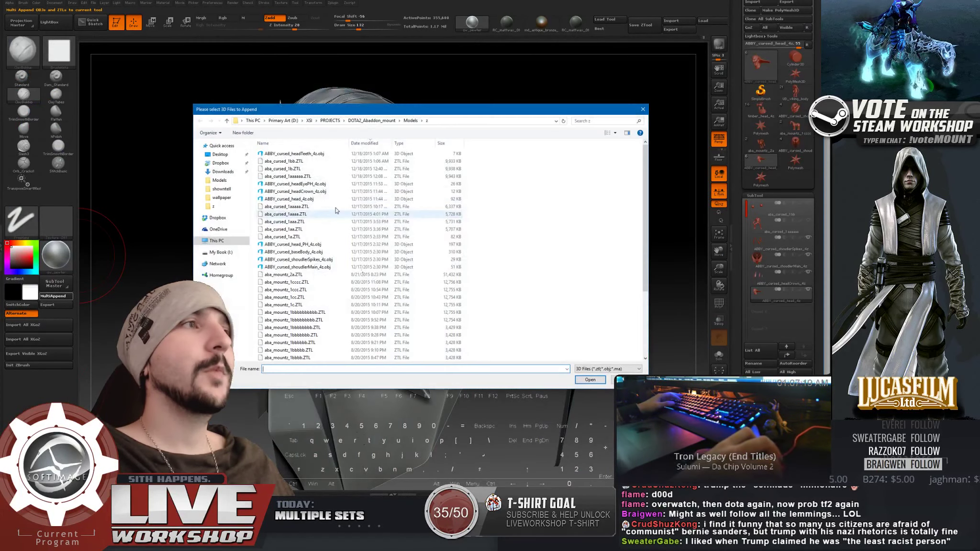
double_click(290, 159)
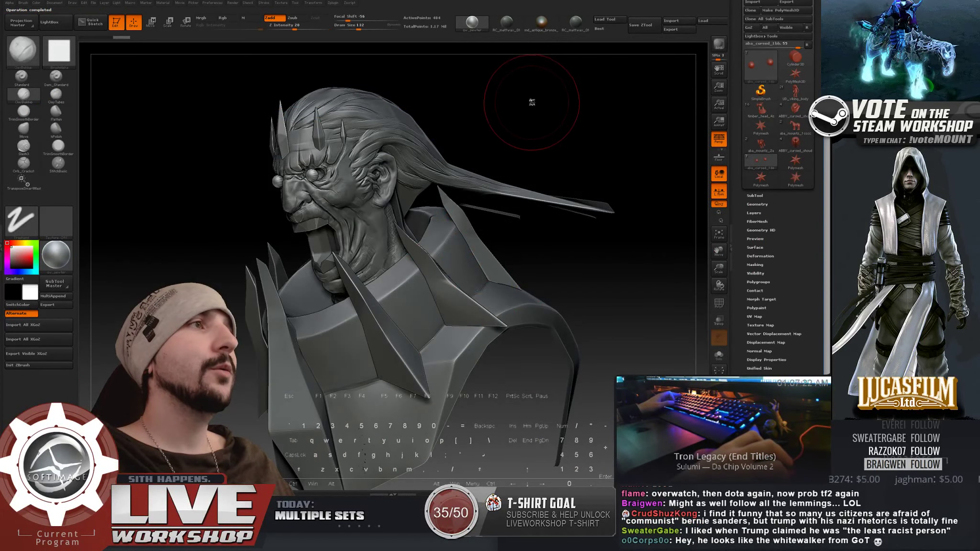
Step: View the head from the front, expand the subtool list and make the full-body subtool visible and active
left_click_drag(532, 103, 574, 127)
left_click(751, 195)
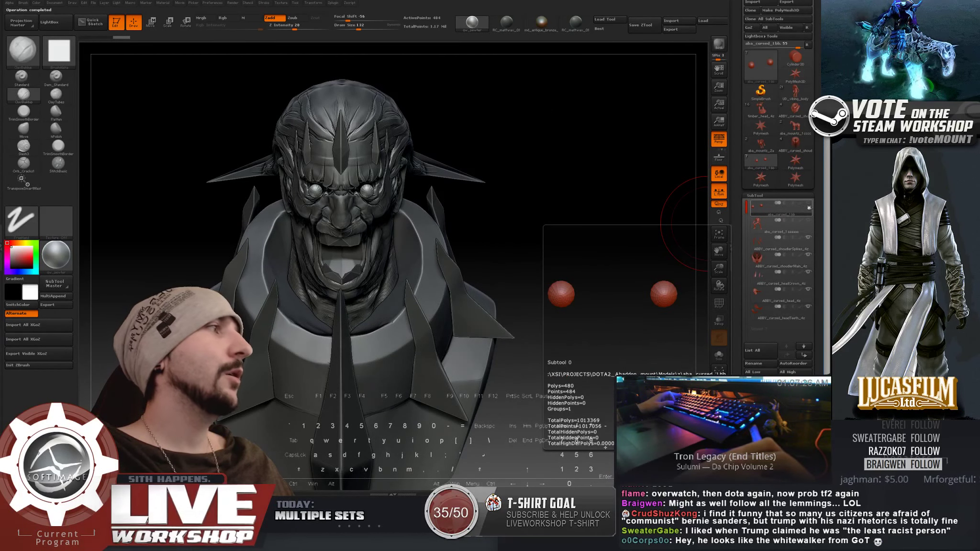
left_click(809, 207)
left_click(794, 225)
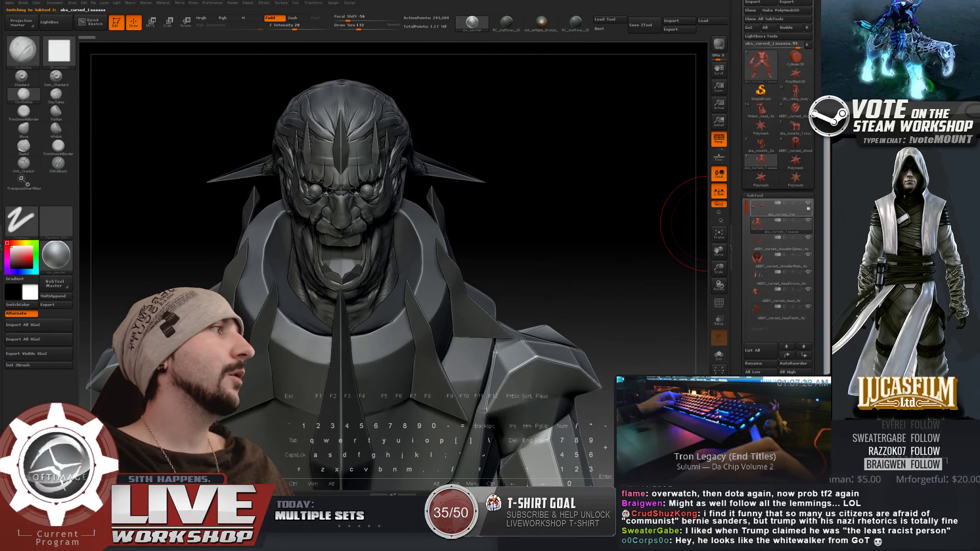
Step: Frame the outer corner of the eye from the side and make the ABBY_cursed_head_4z subtool active
left_click(809, 208)
left_click(808, 207)
left_click_drag(541, 168, 612, 218)
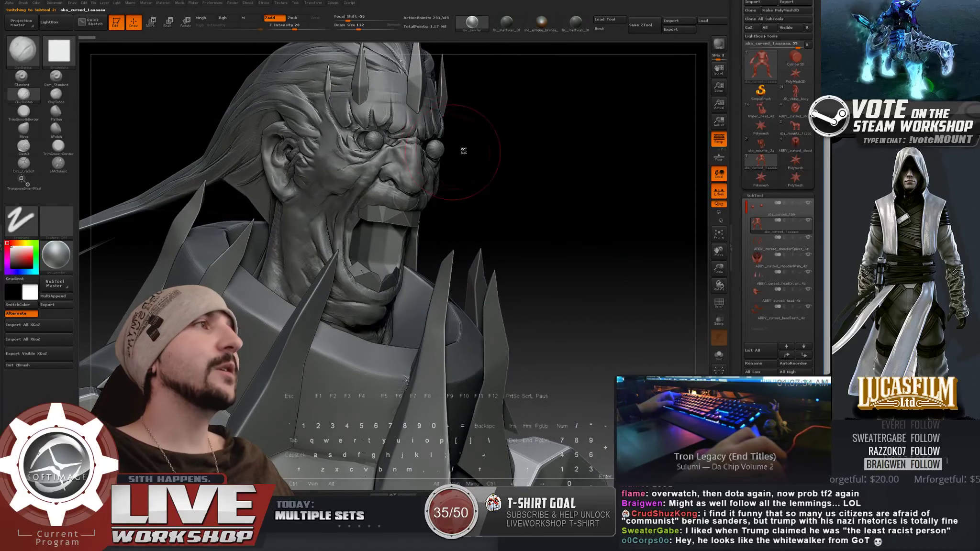
mouse_move(508, 174)
left_mouse_down()
mouse_move(596, 211)
mouse_move(585, 210)
mouse_move(609, 207)
mouse_move(514, 201)
mouse_move(622, 208)
mouse_move(577, 214)
mouse_move(586, 214)
left_mouse_up()
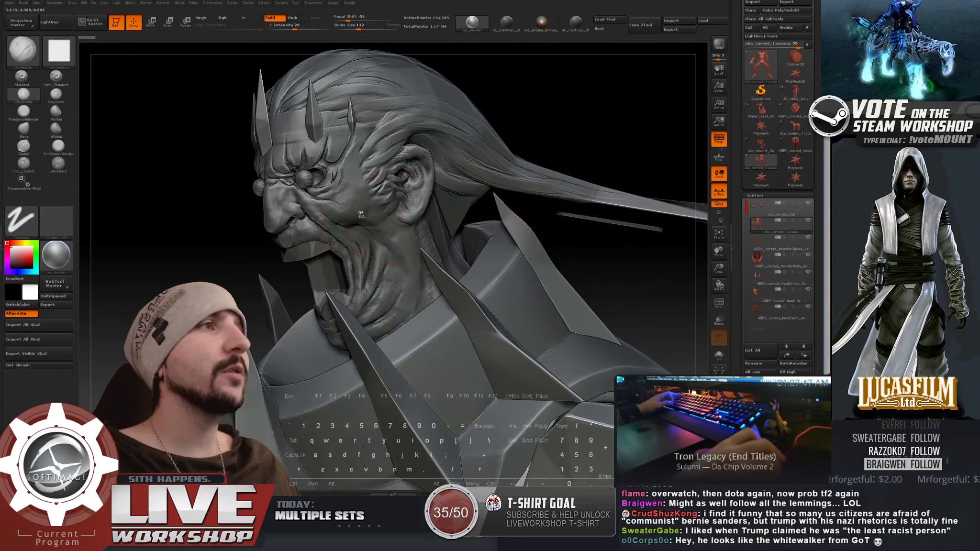
left_click_drag(186, 172, 191, 201, "alt")
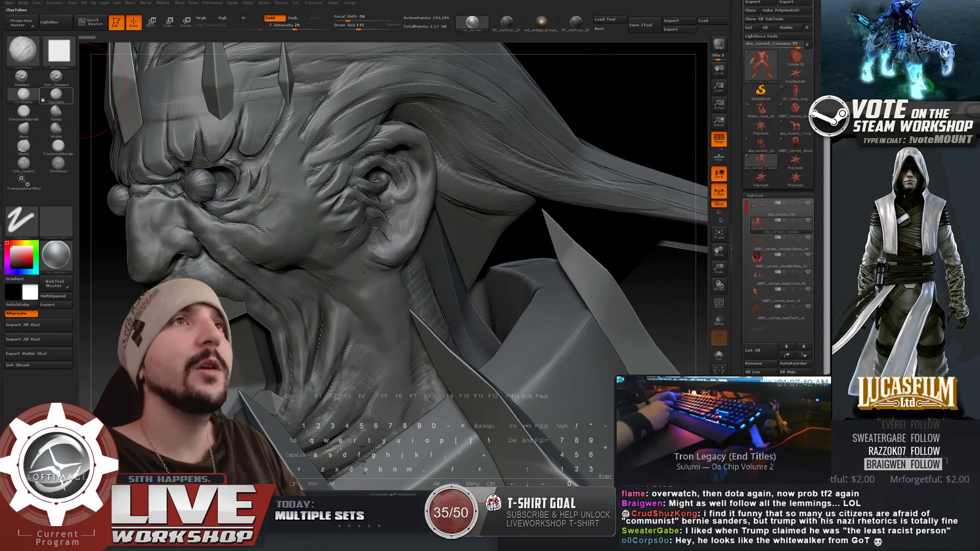
left_click_drag(149, 338, 151, 359, "alt")
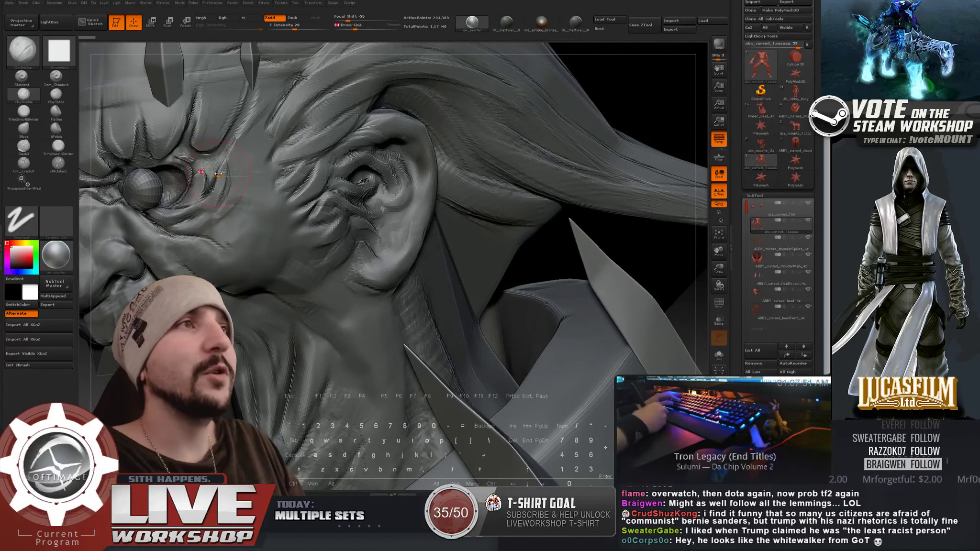
left_click_drag(218, 175, 208, 175)
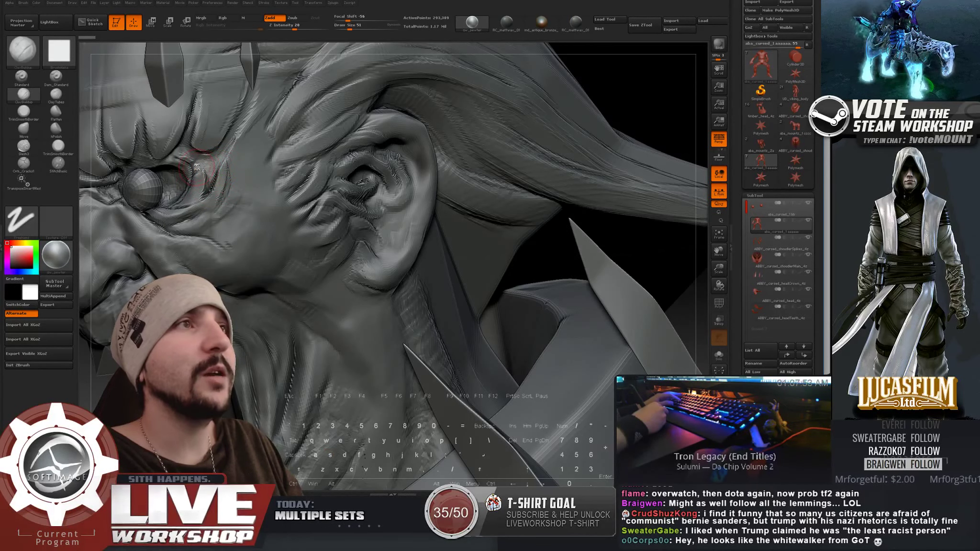
key("bracketright")
left_click(209, 161, "alt")
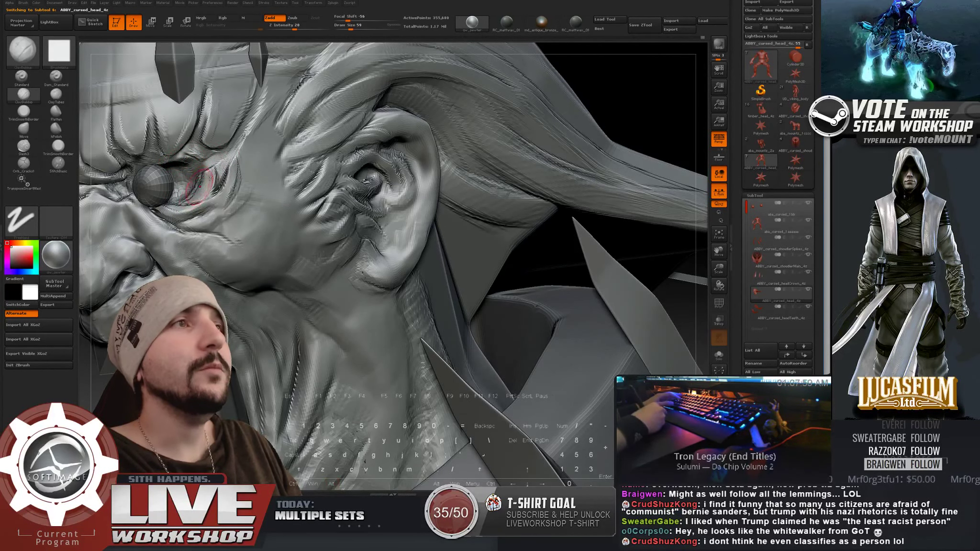
Step: Build up skin folds at the outer eye corner and upper cheek with a smaller ClayBuildup brush
left_click_drag(91, 371, 156, 250)
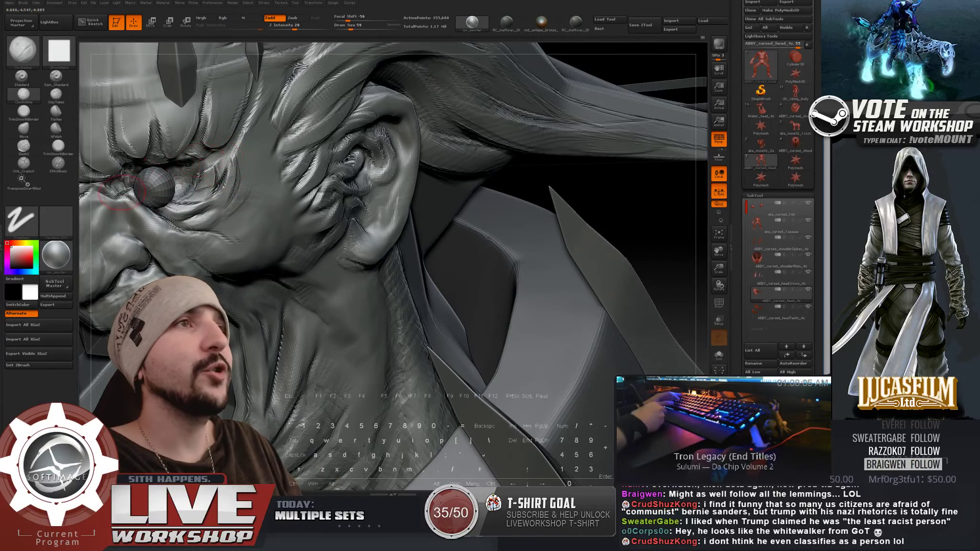
left_click_drag(573, 169, 622, 189)
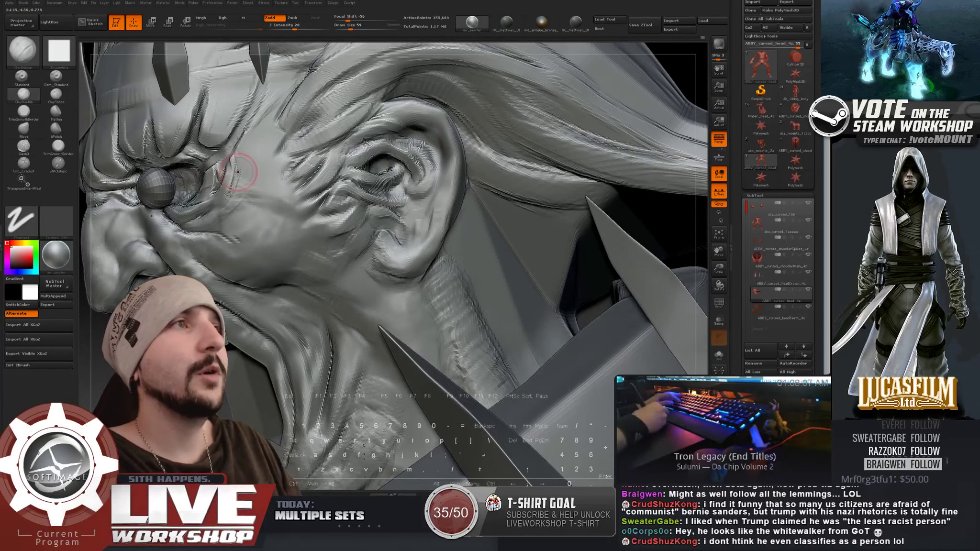
key("bracketleft")
left_click(23, 163)
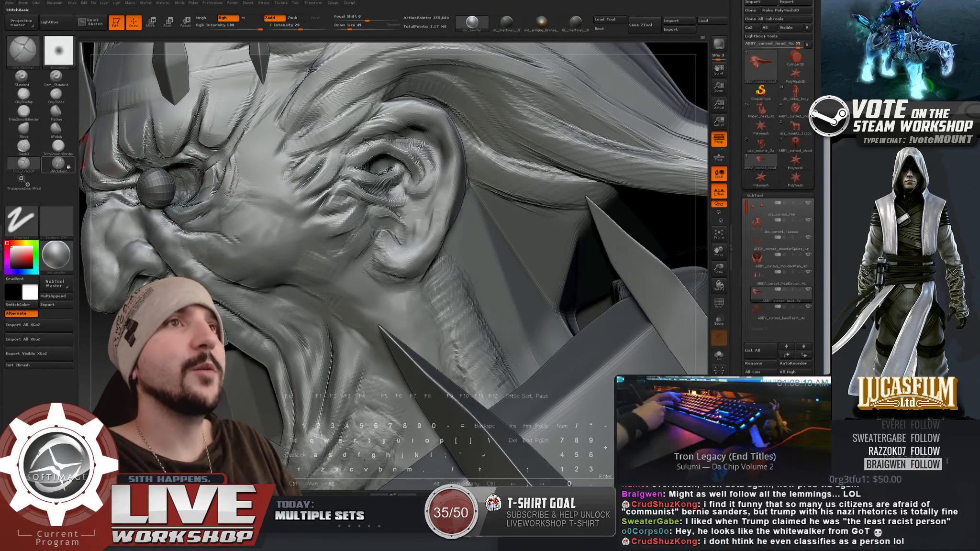
left_click(23, 95)
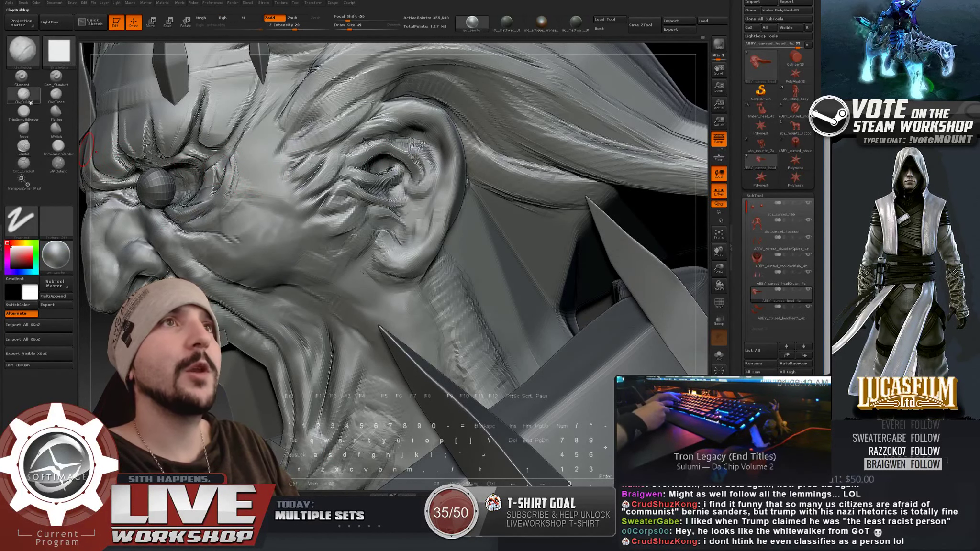
key("s")
right_click_drag(229, 192, 243, 184)
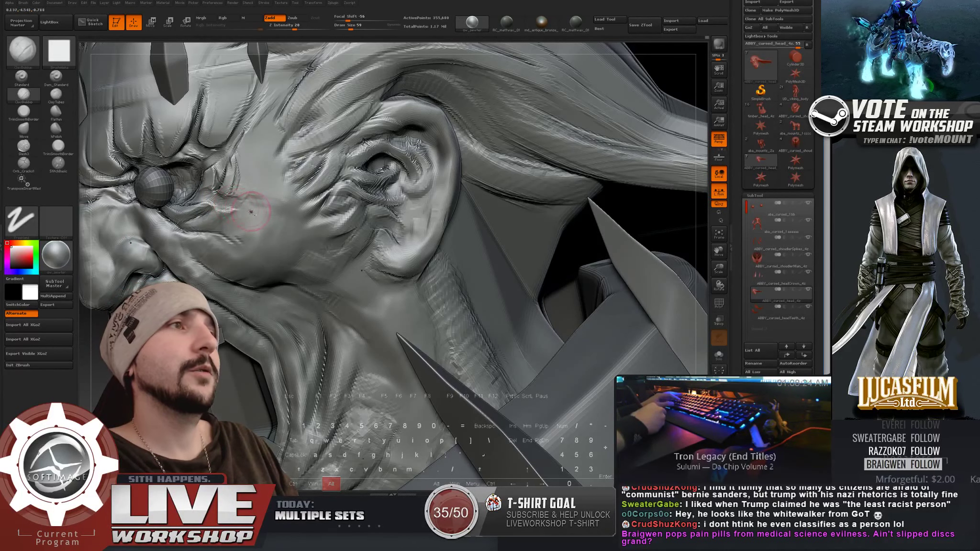
mouse_move(251, 212)
right_mouse_down("alt")
mouse_move(248, 189)
mouse_move(151, 184)
mouse_move(197, 232)
mouse_move(148, 232)
mouse_move(165, 231)
right_mouse_up("alt")
Step: Switch to Softimage and examine the row of head variants beside the mounted character from the front and side
key("alt+Tab")
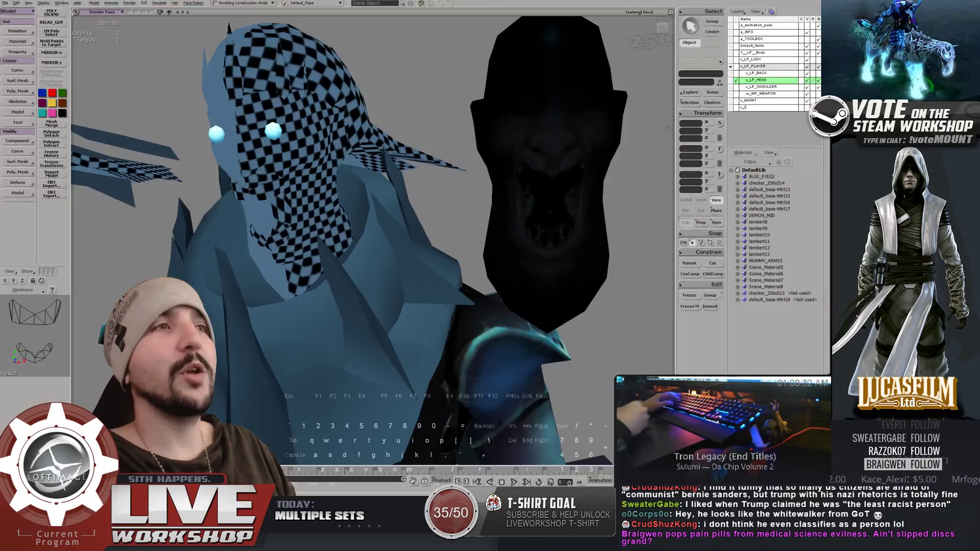
left_click_drag(284, 177, 479, 177)
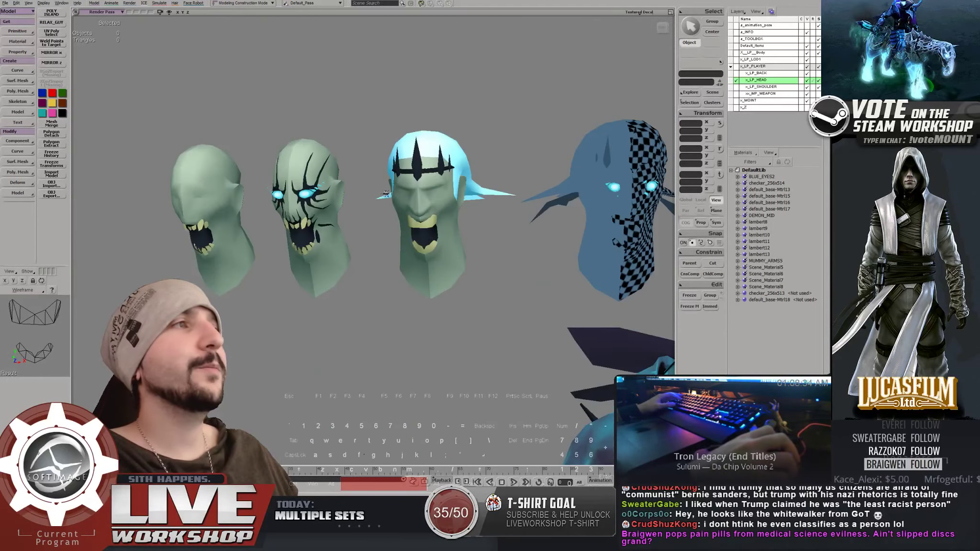
right_click_drag(479, 177, 383, 192)
left_click_drag(251, 200, 321, 211)
right_click_drag(321, 210, 415, 279)
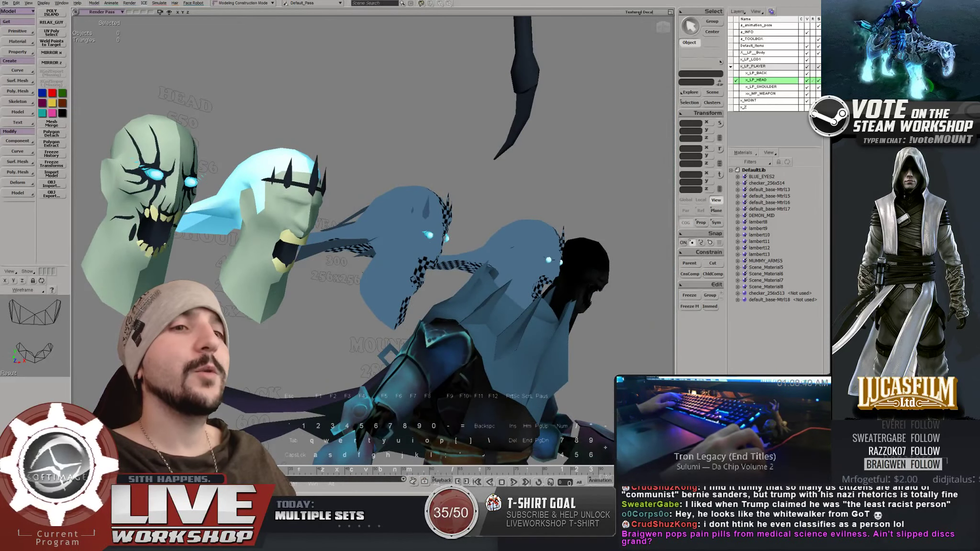
Step: Switch back to ZBrush and sculpt fine crow's-feet wrinkles beside the eye with a progressively smaller brush
key("alt+Tab")
left_click_drag(508, 224, 520, 216)
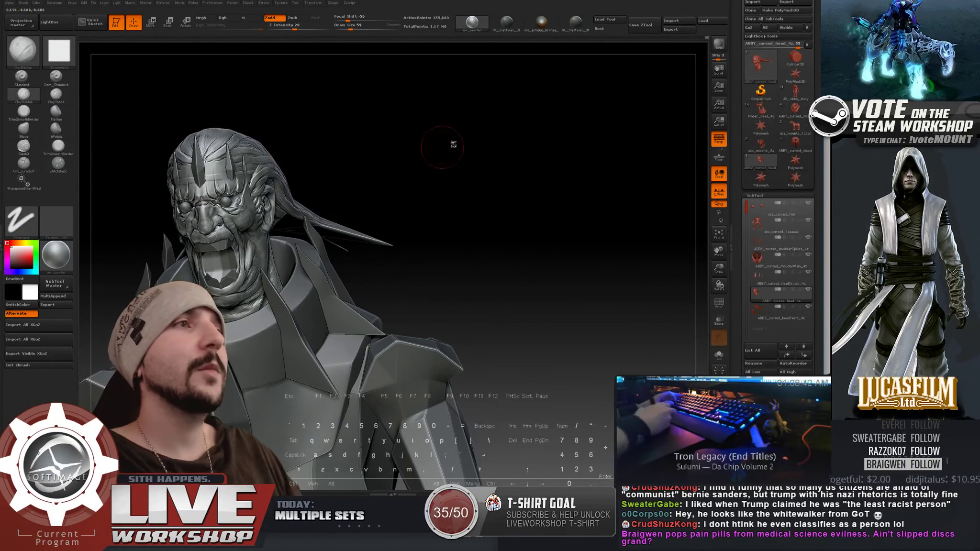
left_click_drag(447, 146, 526, 206)
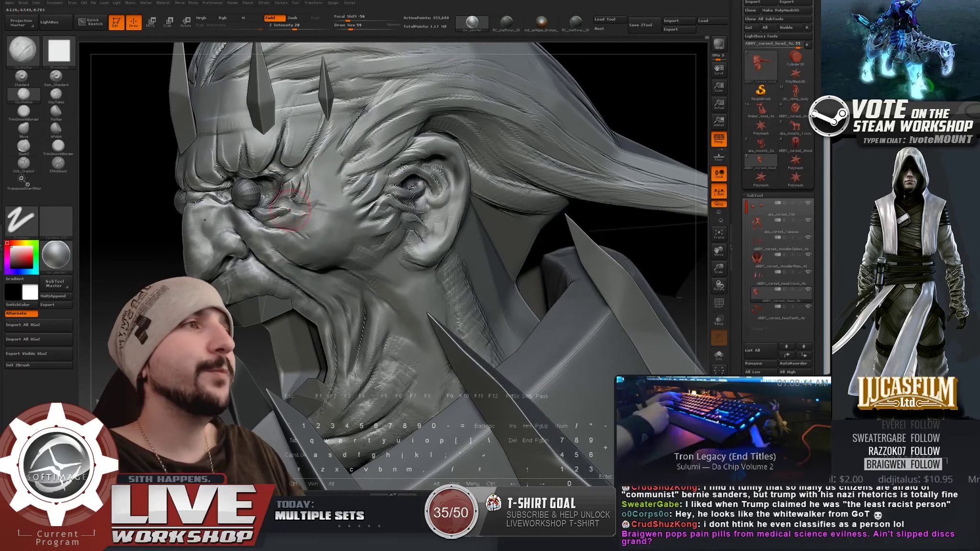
key("bracketleft")
key("bracketleft")
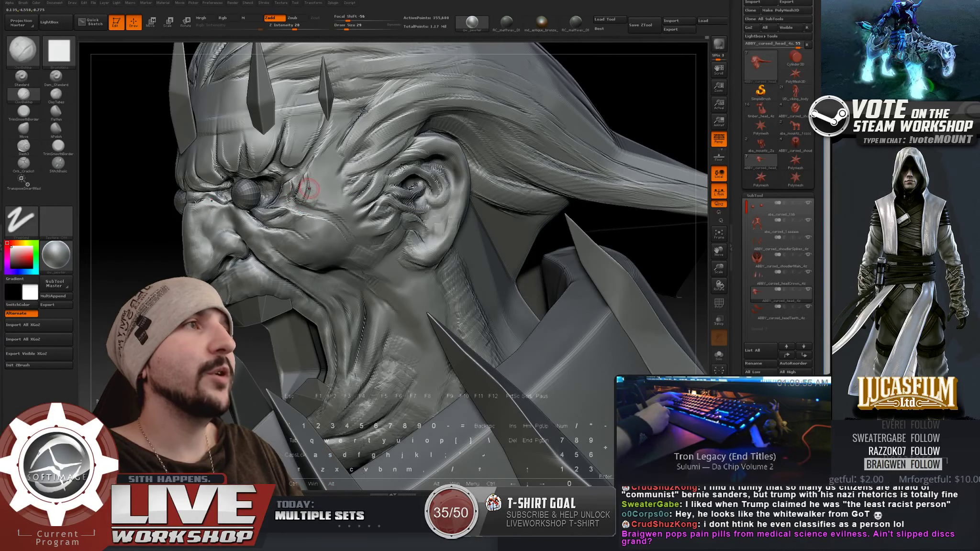
key("bracketleft")
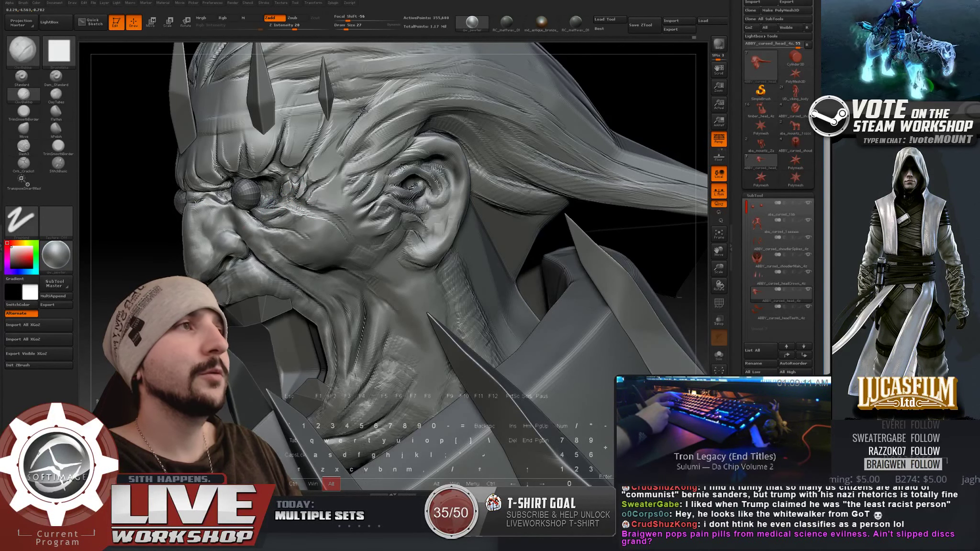
Step: Check the whole head from the other side, and sculpt the lower eyelid and the folds under the eye
left_click_drag(166, 122, 498, 162, "alt")
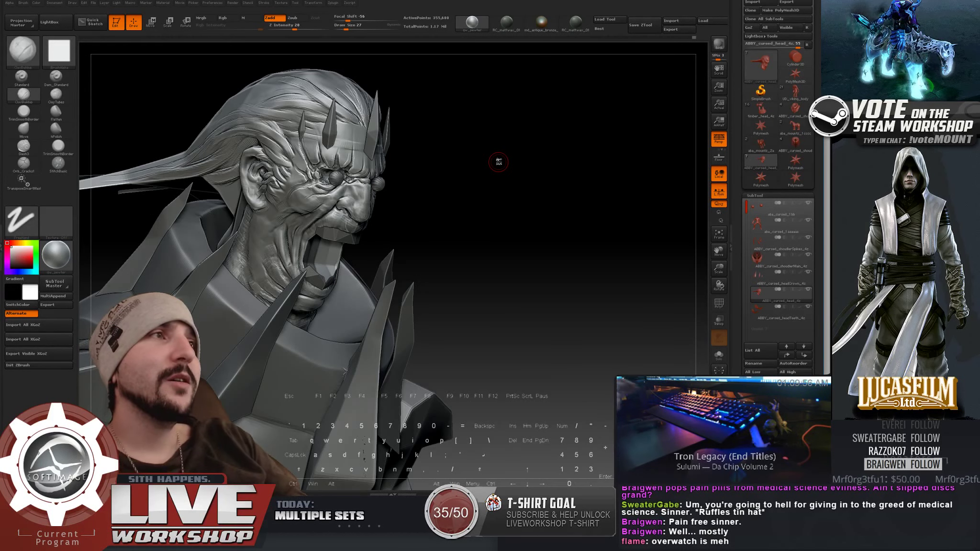
mouse_move(516, 172)
left_mouse_down("alt")
mouse_move(509, 188)
mouse_move(530, 195)
mouse_move(510, 189)
left_mouse_up("alt")
mouse_move(508, 187)
right_mouse_down()
mouse_move(182, 194)
mouse_move(183, 213)
right_mouse_up()
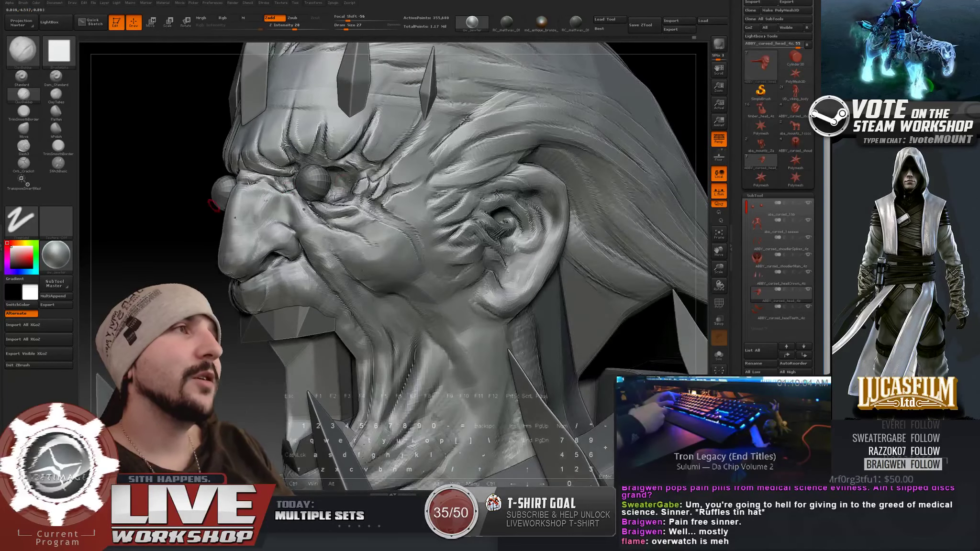
key("s")
left_click_drag(339, 193, 342, 193)
left_click_drag(168, 254, 169, 276)
right_click_drag(290, 223, 312, 209)
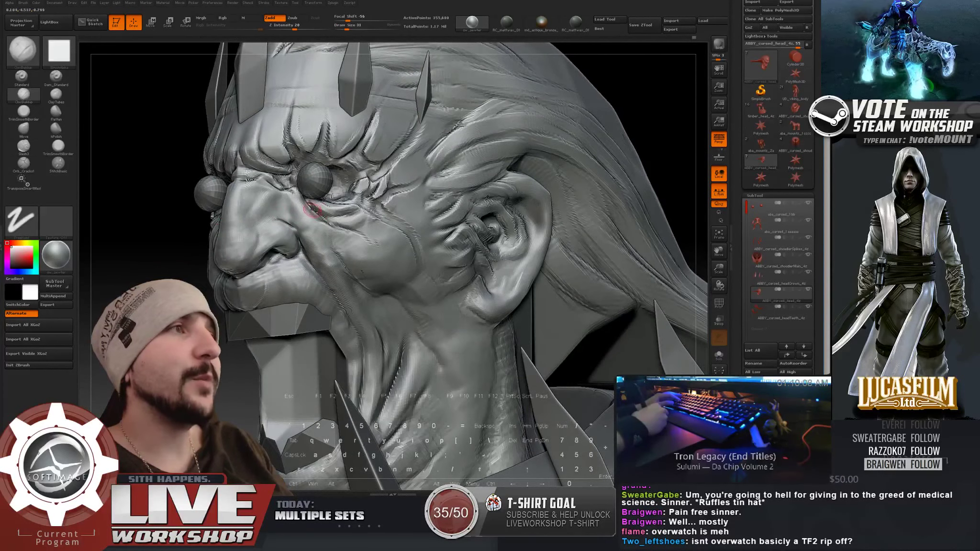
key("s")
left_click_drag(310, 205, 325, 224)
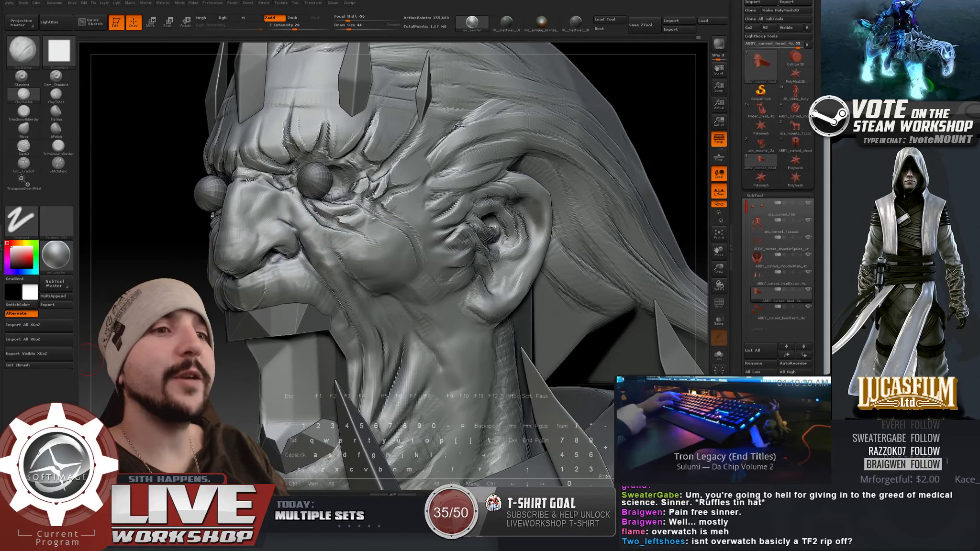
Step: Switch to Softimage, review the rider and mount models, and save the scene
key("alt+Tab")
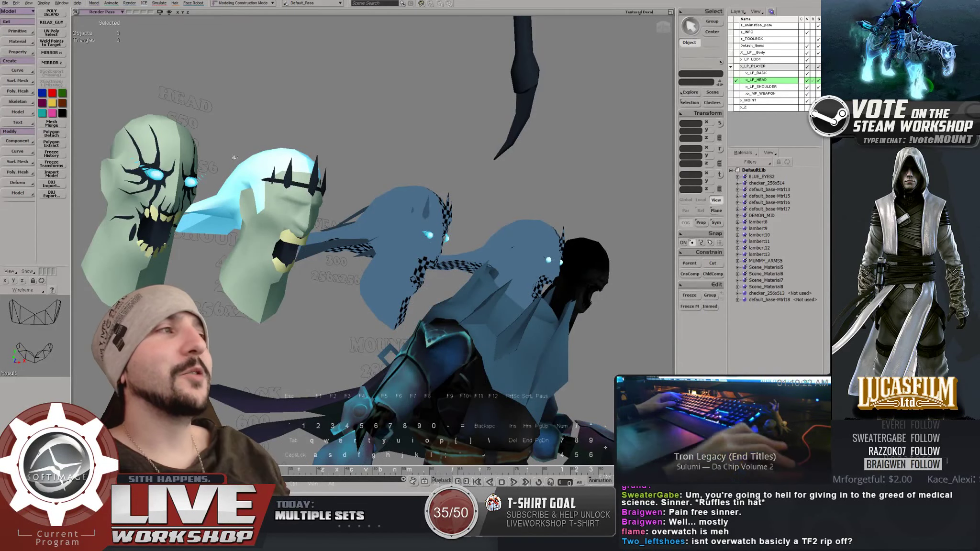
right_click_drag(234, 157, 275, 171)
middle_click_drag(275, 171, 316, 186)
right_click_drag(316, 186, 397, 214)
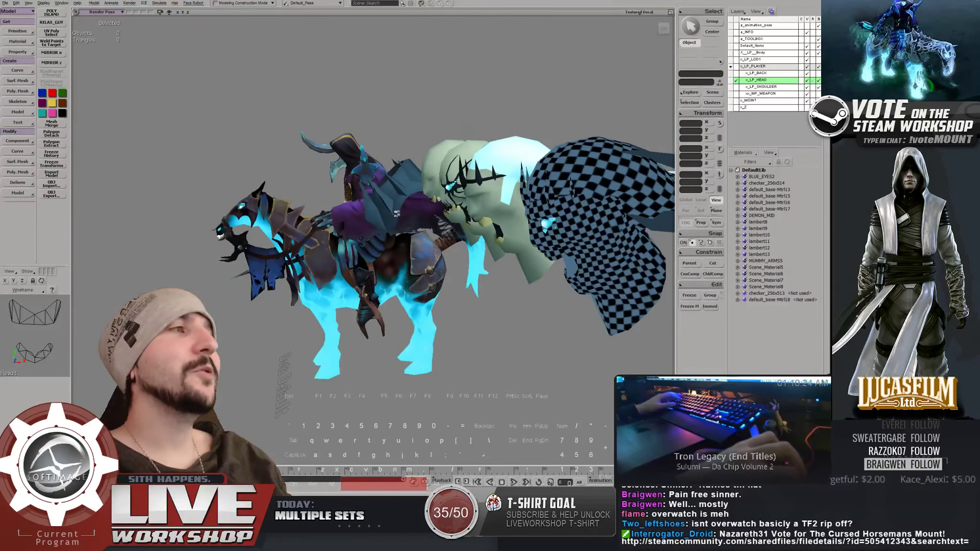
middle_click_drag(397, 214, 425, 225)
key("space")
key("ctrl+s")
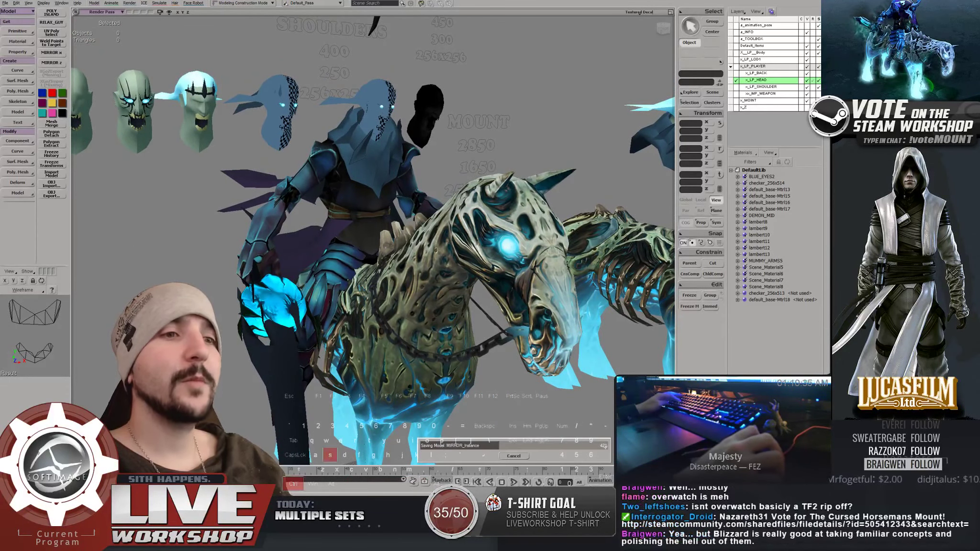
Step: Look over the Cursed Horseman [Mount] Steam Workshop page in the browser and put the browser away
key("alt+Tab")
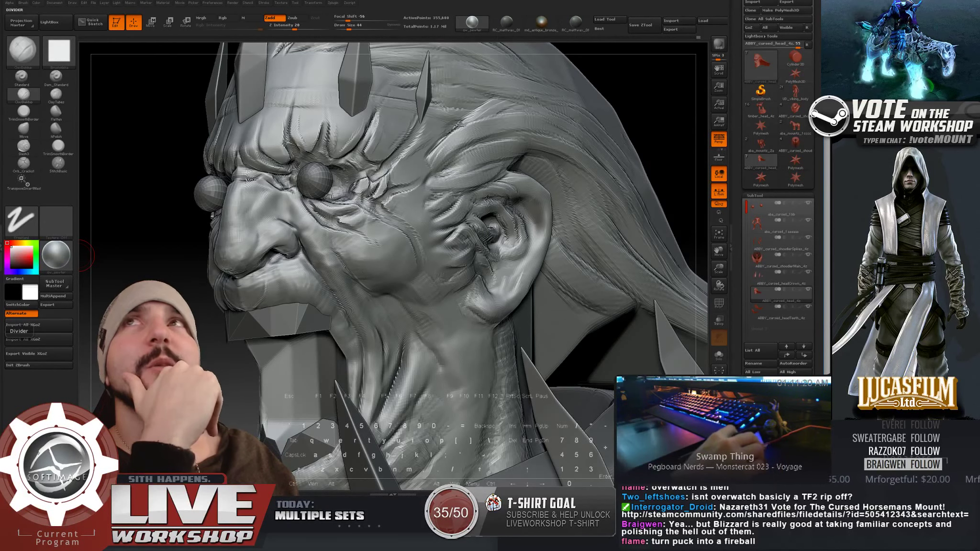
left_click_drag(0, 24, 321, 5)
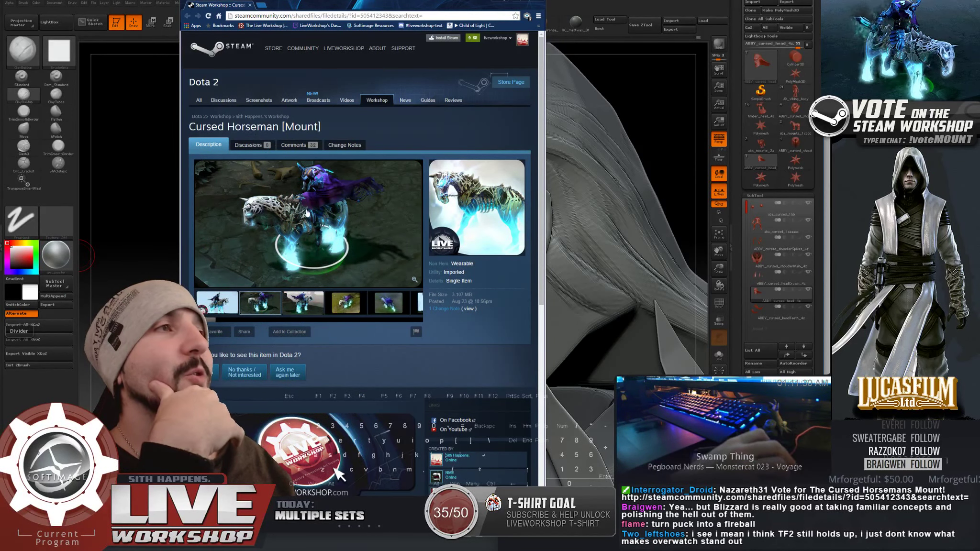
scroll(307, 216, "down", 2)
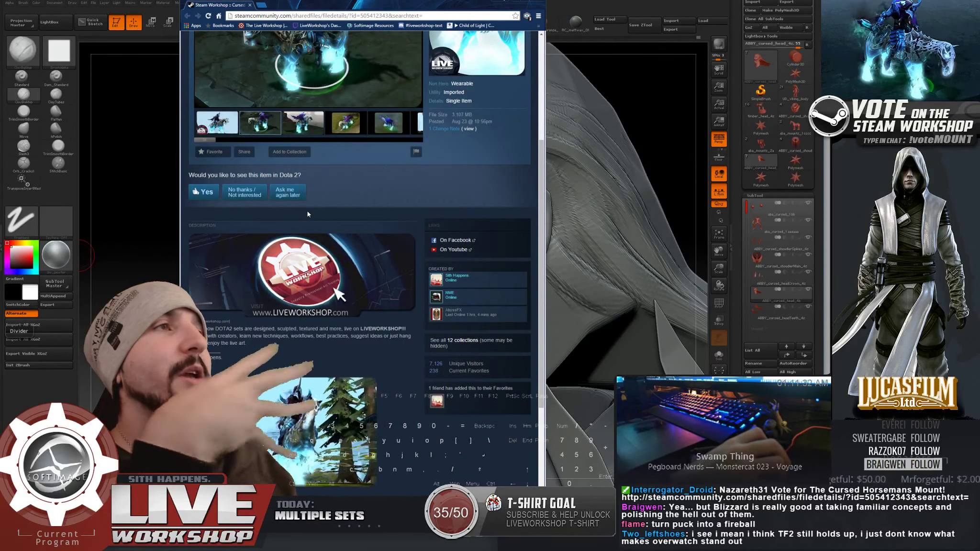
scroll(308, 213, "up", 2)
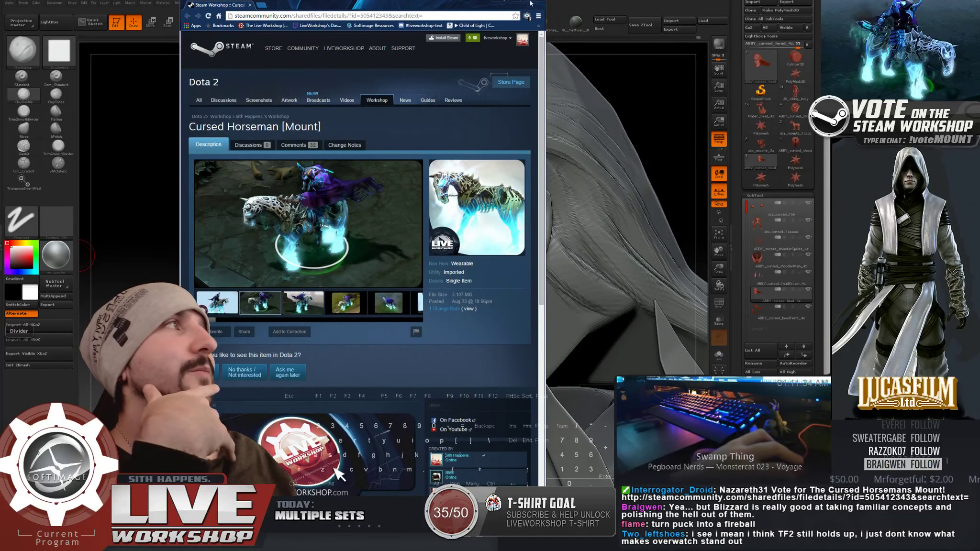
left_click(503, 1)
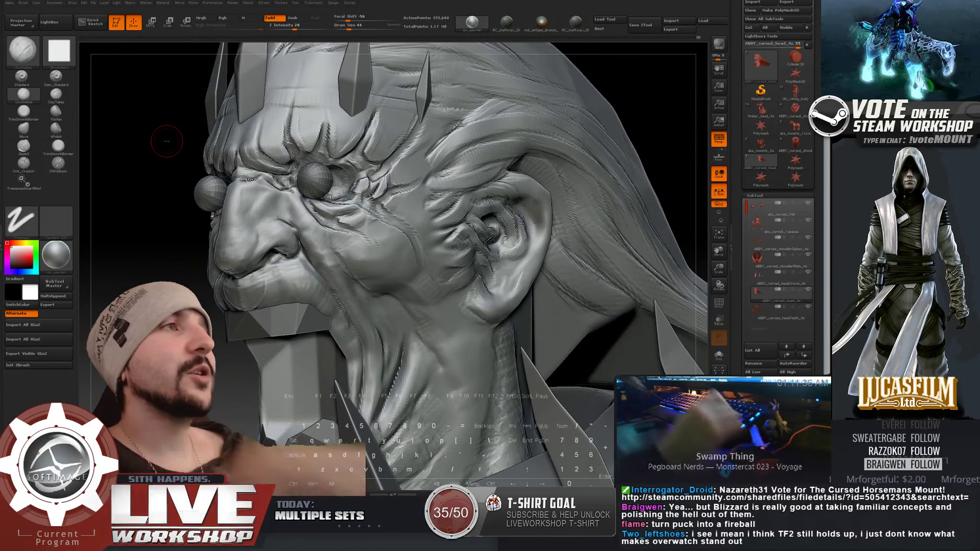
Step: Carve creases across the cheek and beside the nose with the Orb_Cracks brush
mouse_move(164, 278)
left_mouse_down("alt")
mouse_move(166, 190)
mouse_move(171, 207)
mouse_move(161, 224)
mouse_move(158, 184)
mouse_move(146, 244)
left_mouse_up("alt")
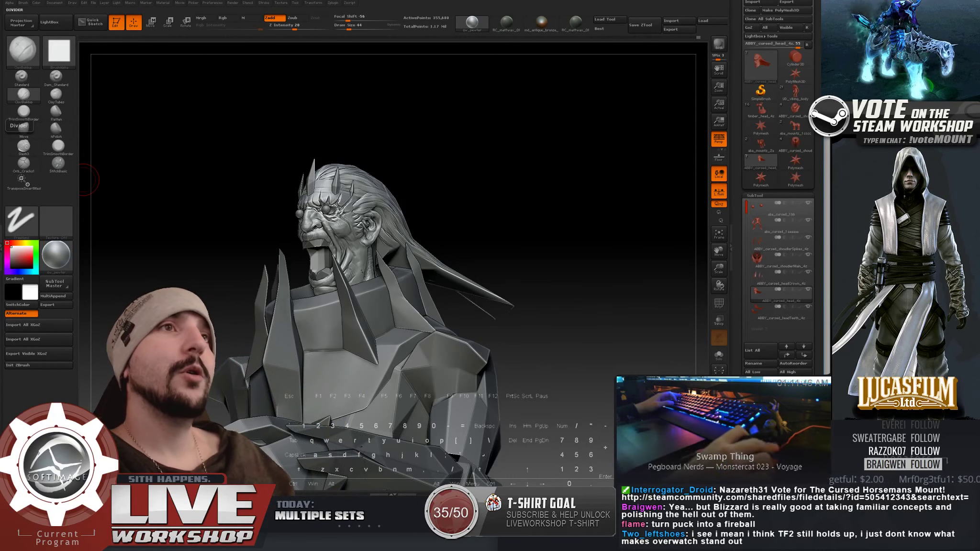
left_click(56, 258)
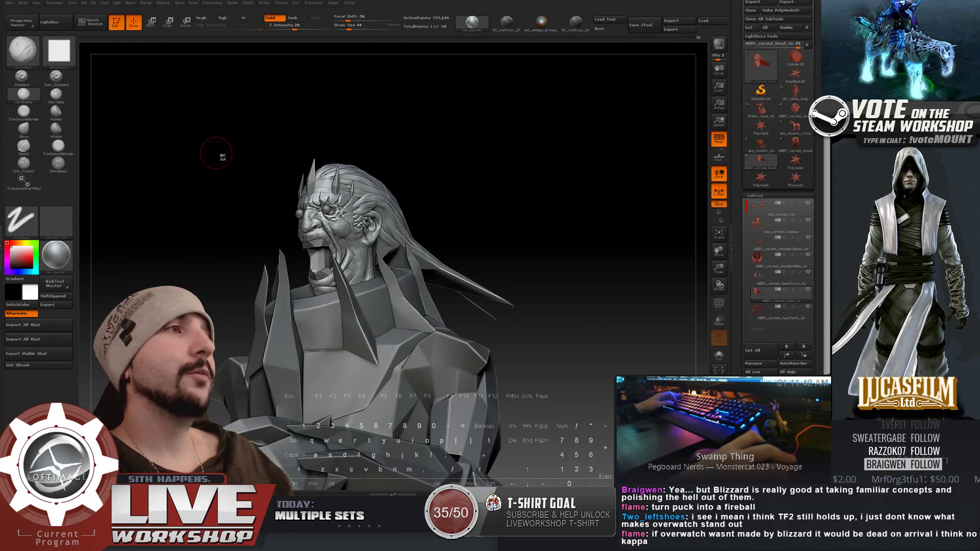
mouse_move(200, 179)
left_mouse_down()
mouse_move(212, 195)
mouse_move(249, 196)
mouse_move(201, 201)
mouse_move(219, 192)
mouse_move(210, 133)
mouse_move(235, 241)
left_mouse_up()
mouse_move(164, 245)
left_mouse_down("alt")
mouse_move(167, 271)
mouse_move(144, 226)
left_mouse_up("alt")
left_click(23, 163)
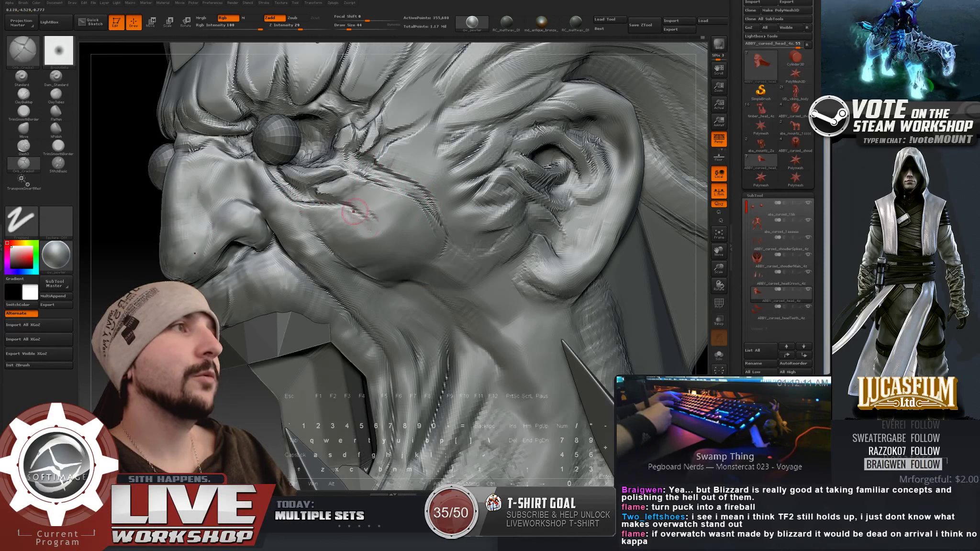
right_click_drag(373, 243, 526, 215, "alt")
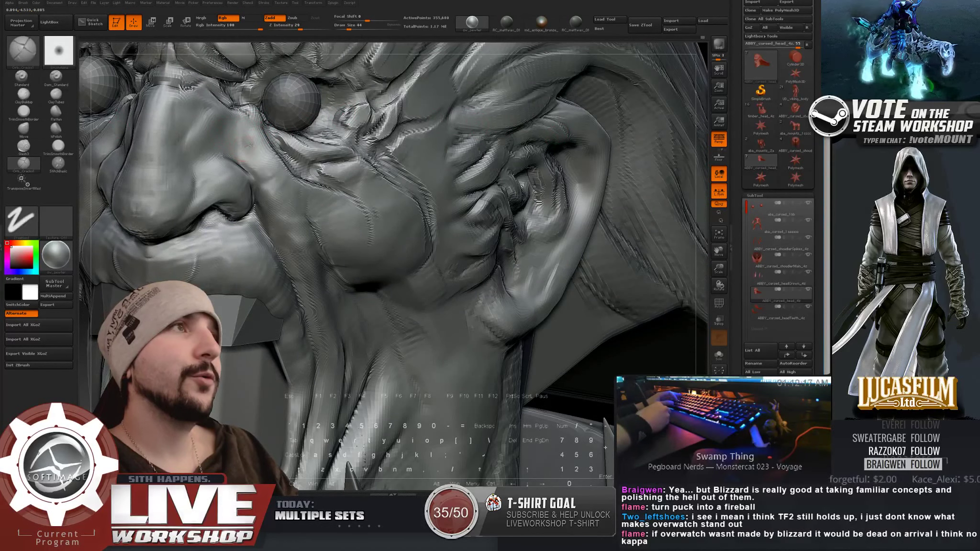
right_click_drag(323, 48, 265, 53)
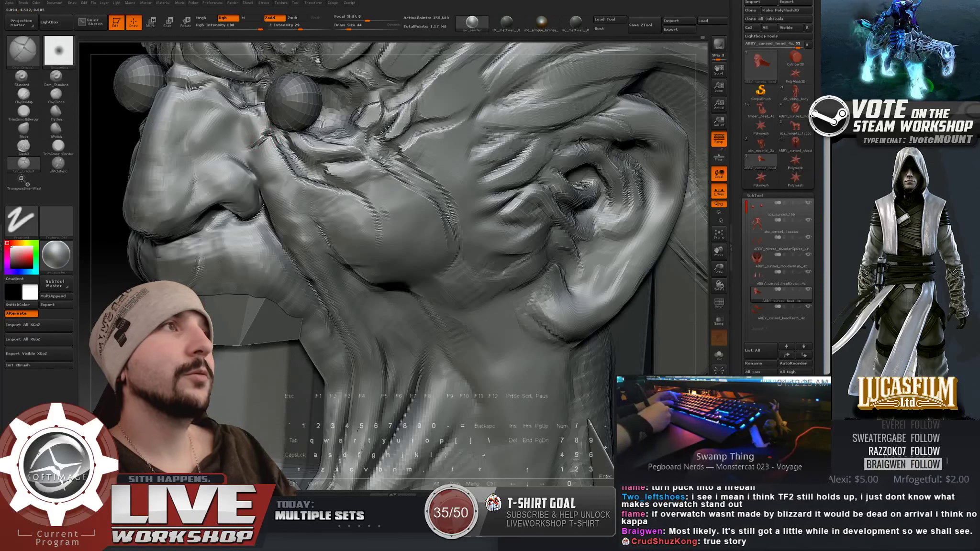
Step: Check the head and torso from the front, and hide the collar and shoulder spikes to expose the neck
right_click_drag(206, 137, 265, 141)
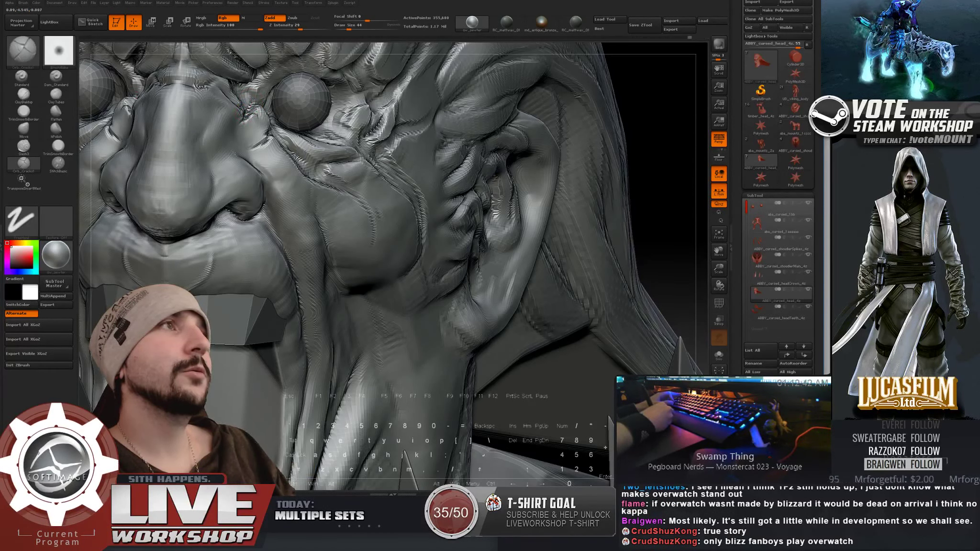
left_click_drag(658, 212, 439, 192, "alt")
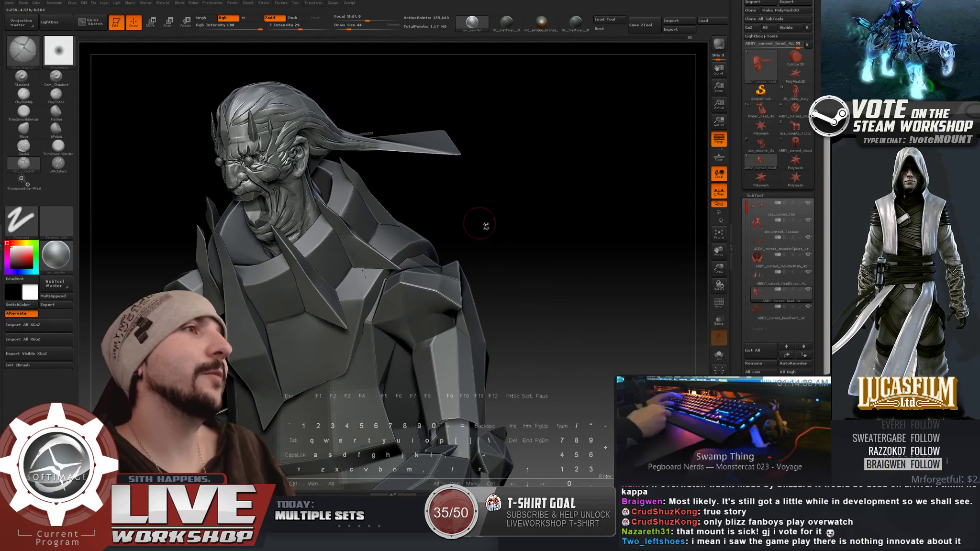
left_click_drag(551, 218, 609, 195, "alt")
left_click(810, 239)
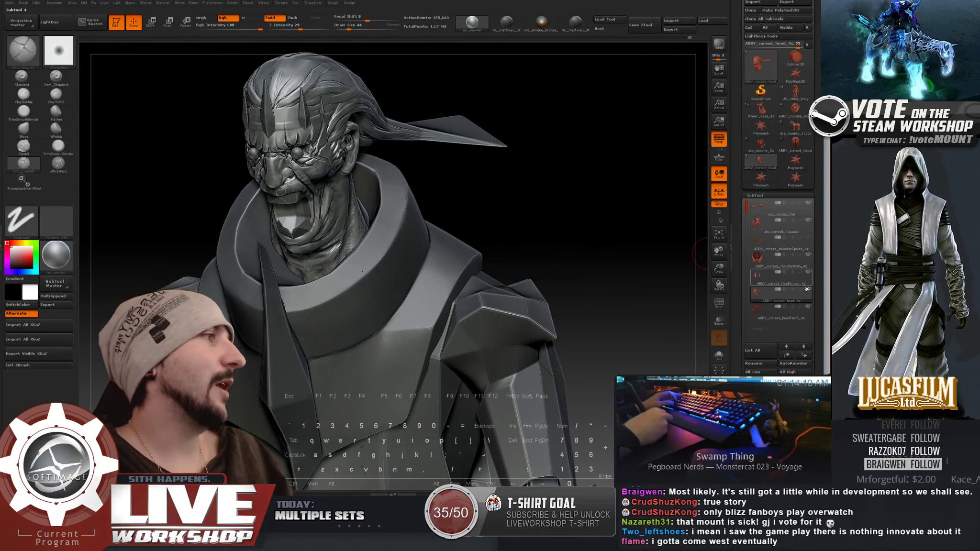
left_click(808, 255)
left_click_drag(587, 176, 591, 225)
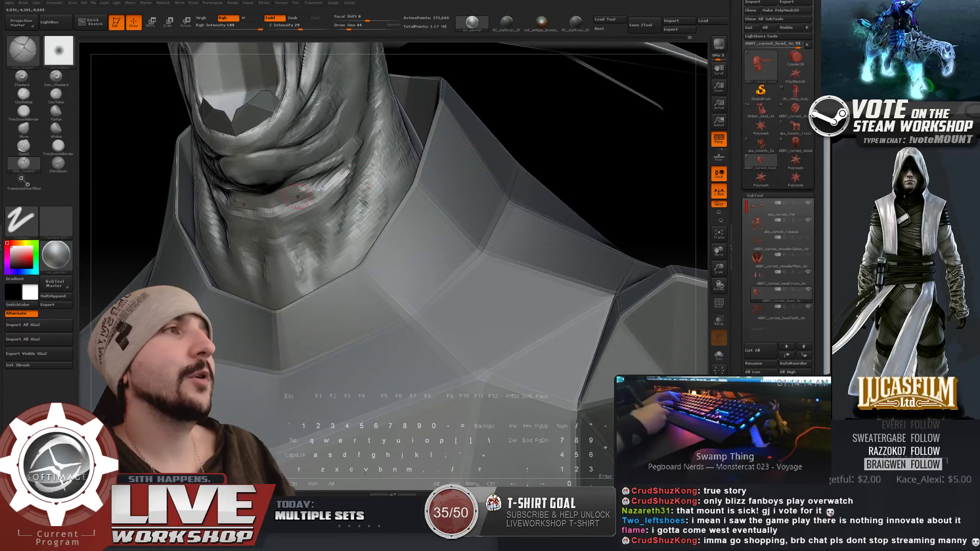
Step: Build up skin folds on the front of the throat below the chin with the ClayBuildup brush
left_click(23, 96)
key("s")
left_click_drag(279, 227, 281, 227)
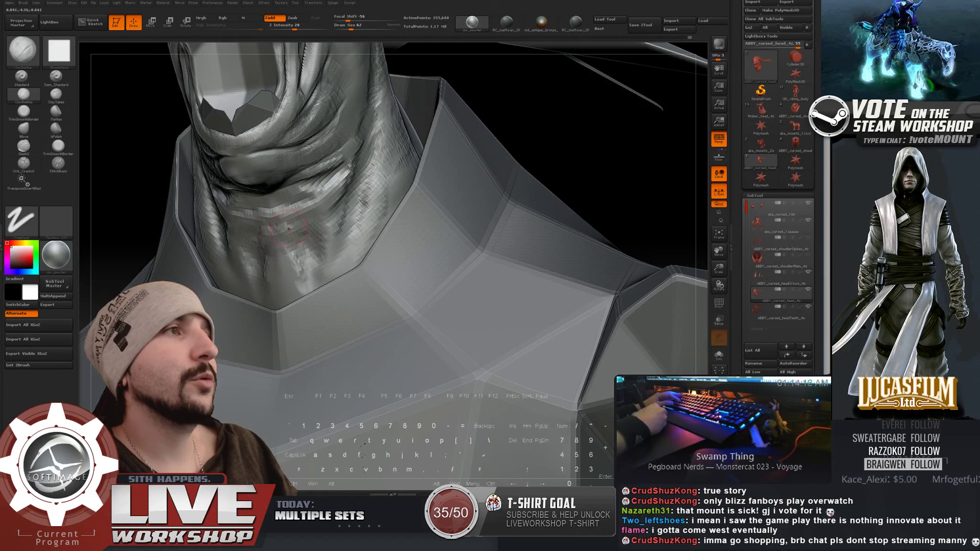
key("s")
mouse_move(261, 244)
left_mouse_down()
mouse_move(302, 261)
mouse_move(307, 249)
mouse_move(275, 237)
mouse_move(268, 263)
left_mouse_up()
key("s")
left_click_drag(281, 204, 278, 203)
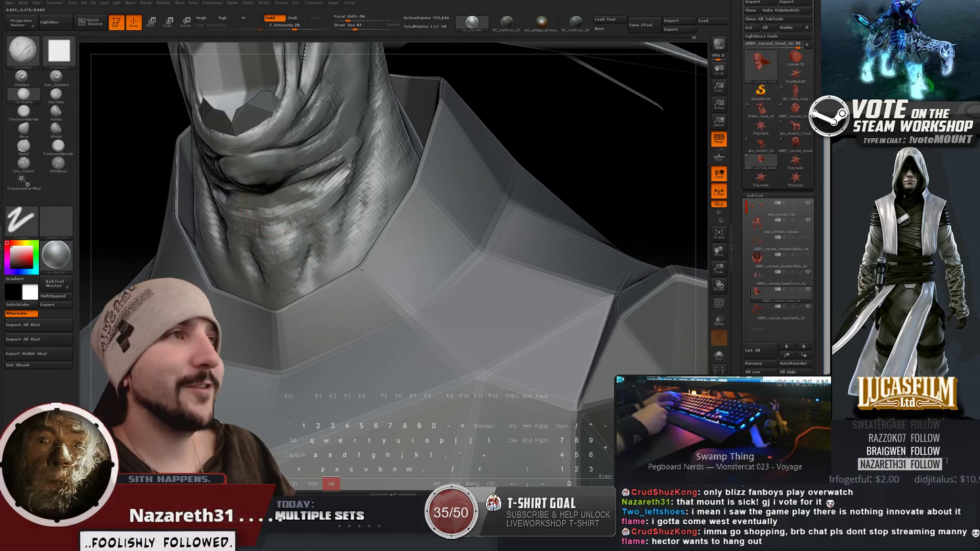
mouse_move(287, 237)
left_mouse_down()
mouse_move(261, 202)
mouse_move(283, 225)
mouse_move(294, 208)
left_mouse_up()
key("s")
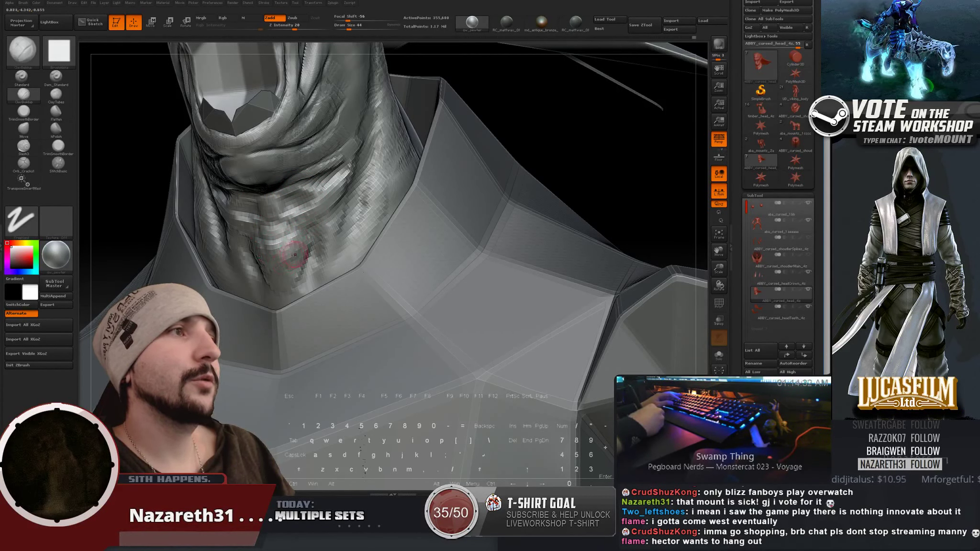
Step: Carve grooves between the folds at the base of the throat near the neckline, checking them from both sides
left_click_drag(294, 255, 291, 254, "alt")
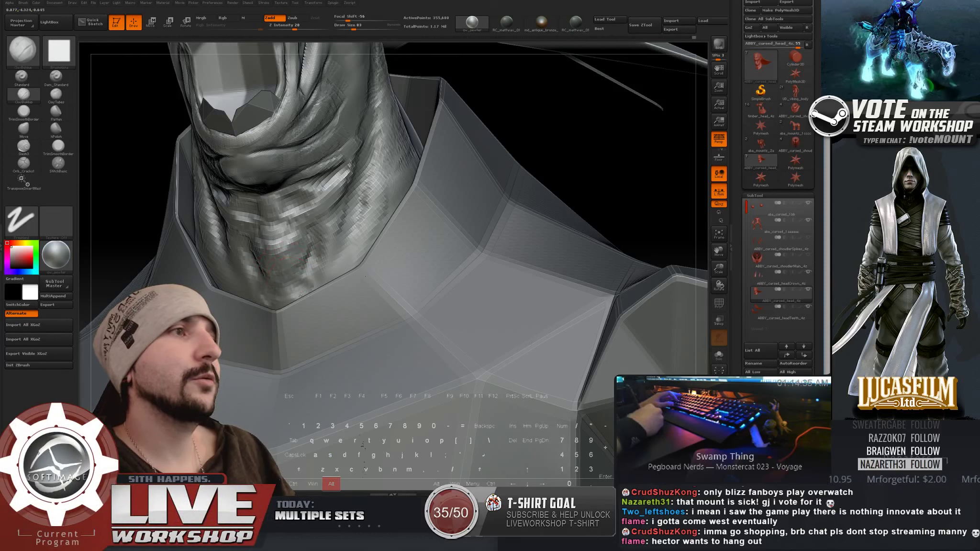
left_click_drag(302, 295, 302, 285, "alt")
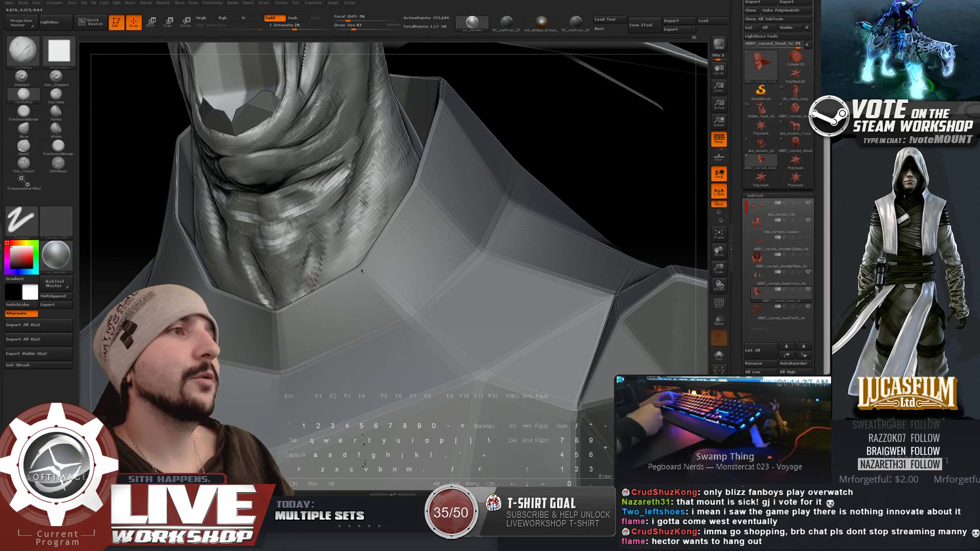
key("shift")
left_click_drag(540, 135, 499, 138)
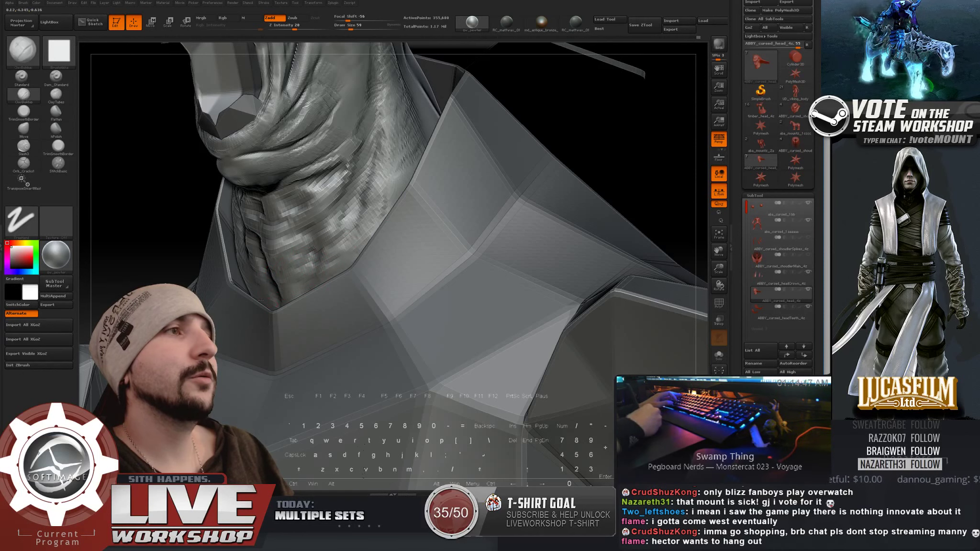
right_click_drag(260, 300, 297, 242)
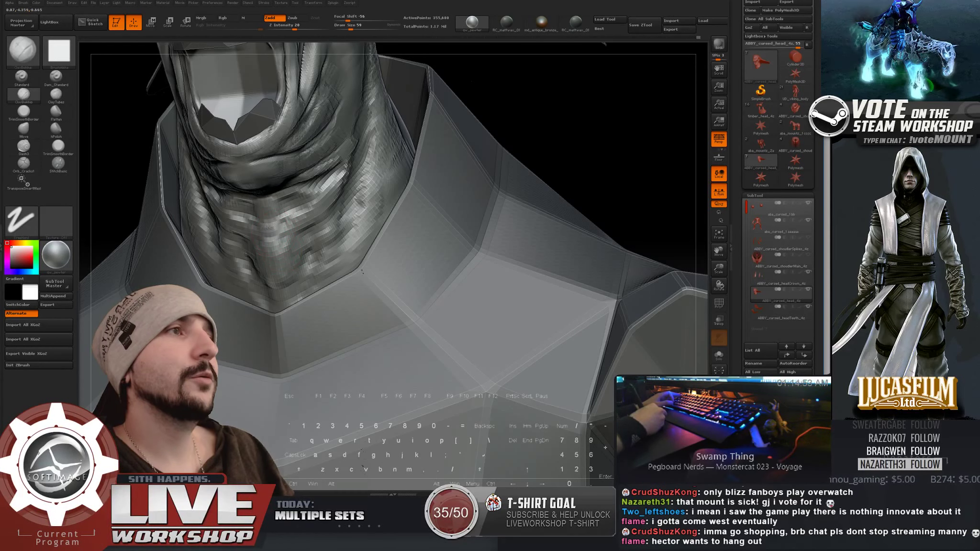
left_click_drag(430, 156, 355, 154)
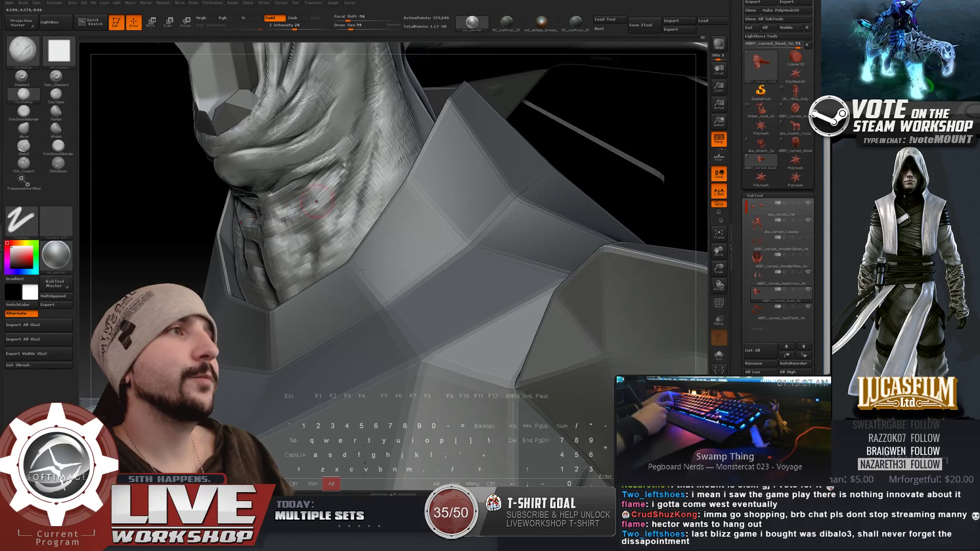
Step: Sculpt the stretched cheek folds beside the open mouth and smooth them down toward the jaw
mouse_move(560, 158)
left_mouse_down("alt")
mouse_move(532, 142)
mouse_move(547, 136)
mouse_move(557, 149)
mouse_move(522, 157)
mouse_move(565, 171)
mouse_move(572, 193)
mouse_move(592, 121)
mouse_move(549, 253)
mouse_move(509, 277)
mouse_move(593, 250)
mouse_move(230, 213)
left_mouse_up("alt")
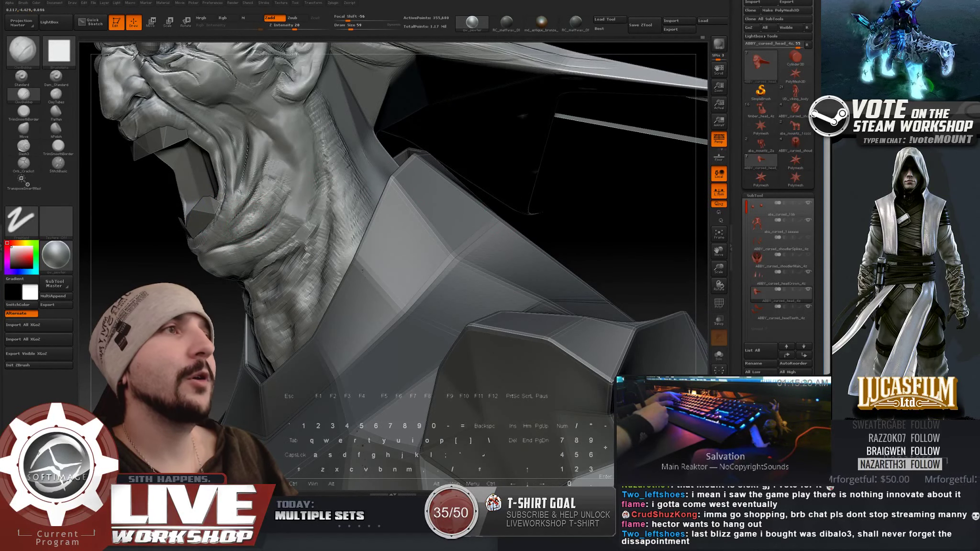
right_click_drag(356, 225, 362, 270, "alt")
left_click_drag(254, 191, 211, 164)
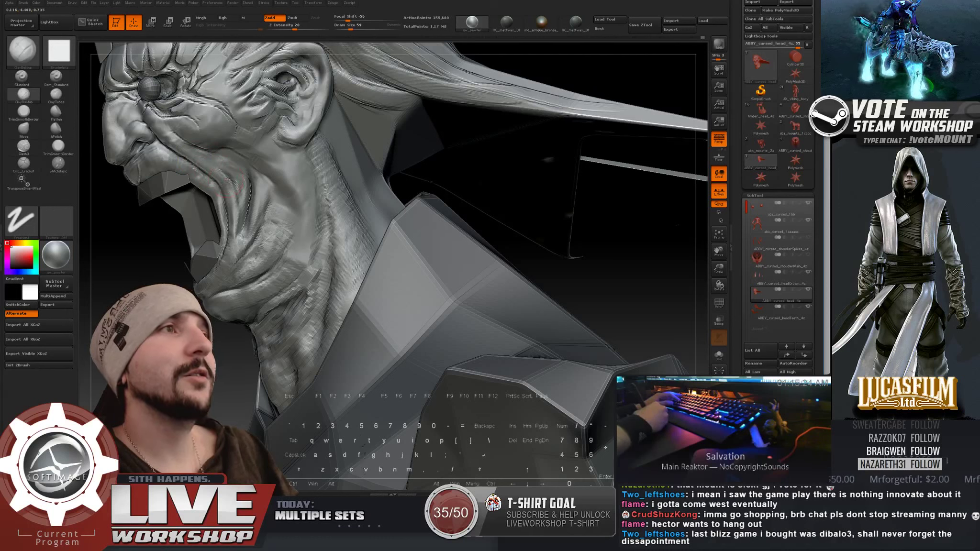
key("shift")
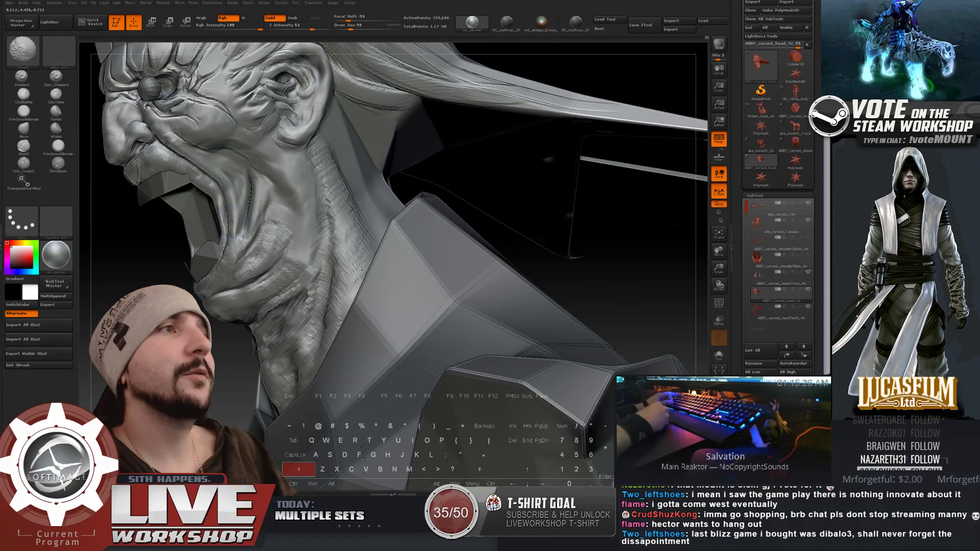
left_click_drag(252, 166, 256, 262, "shift")
key("bracketright")
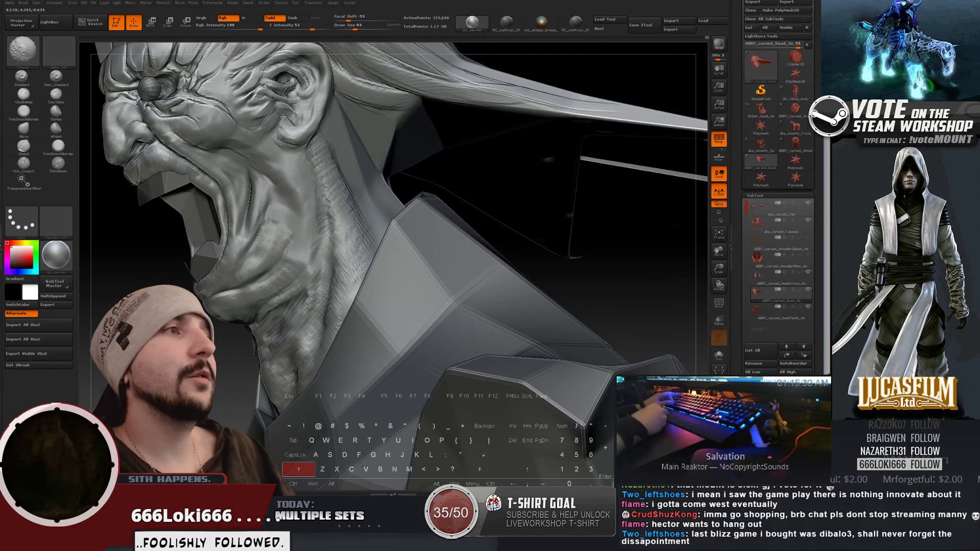
Step: Build up the folds and hair strands on the temple between the small brow spike and the ear
mouse_move(180, 287)
left_mouse_down("alt")
mouse_move(180, 219)
mouse_move(212, 322)
mouse_move(220, 417)
mouse_move(242, 438)
left_mouse_up("alt")
right_click_drag(313, 175, 275, 211, "alt")
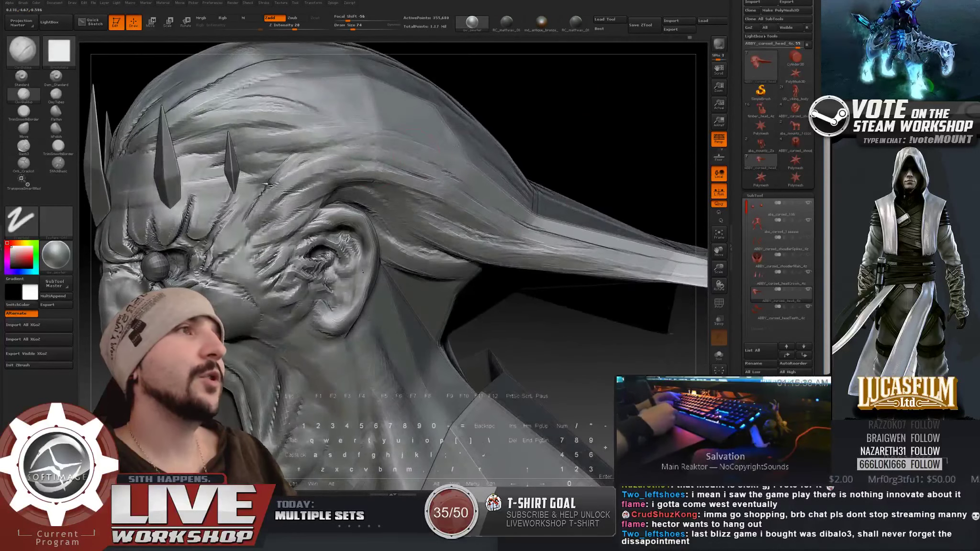
key("s")
left_click_drag(278, 211, 259, 212)
key("s")
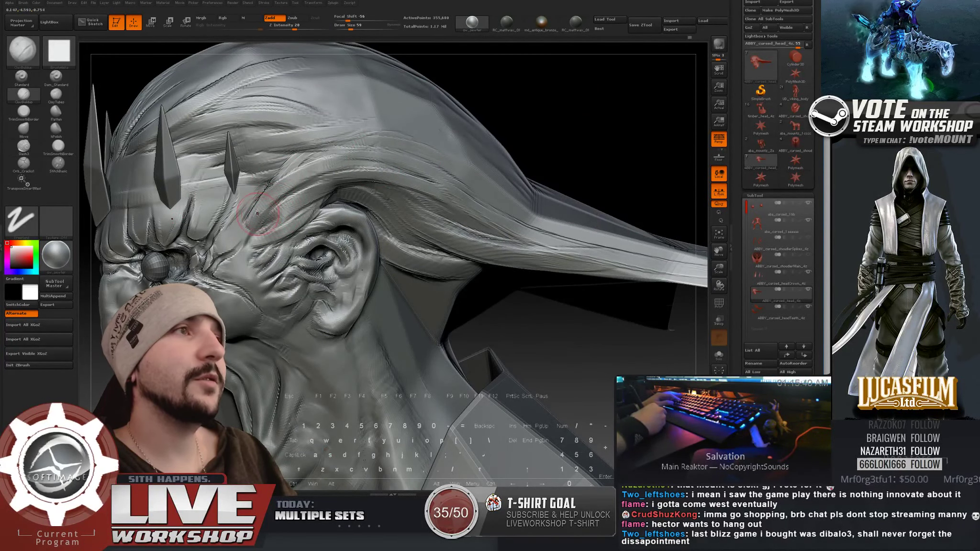
left_click(255, 216)
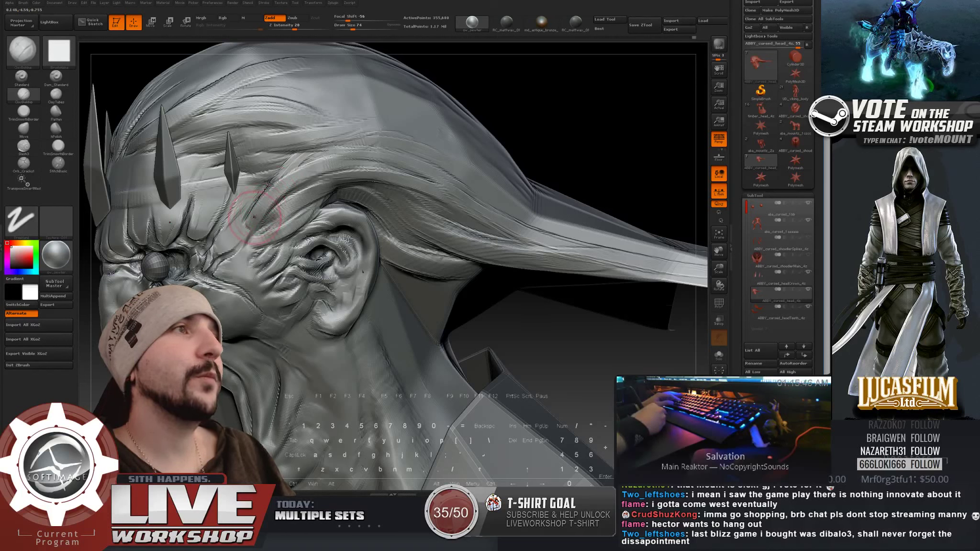
key("s")
left_click_drag(255, 217, 309, 167)
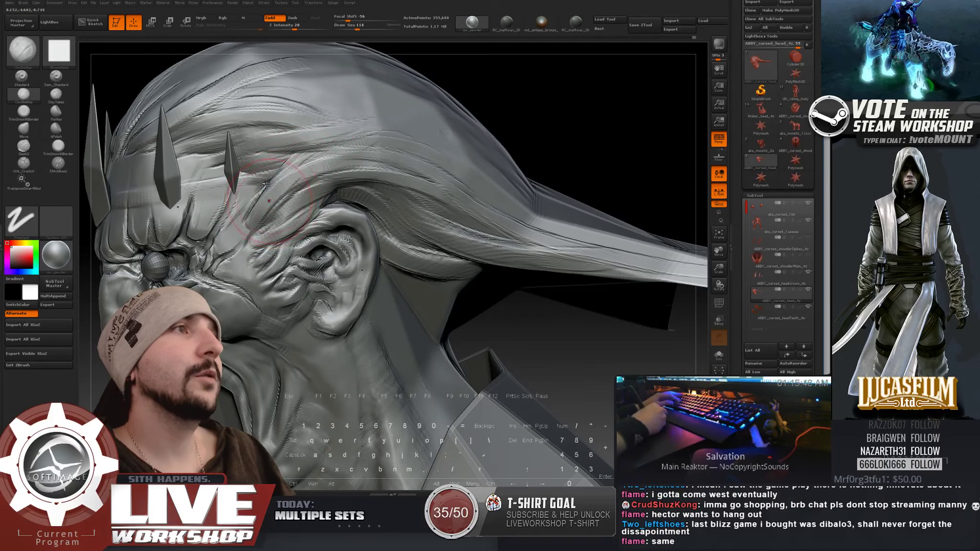
key("s")
left_click_drag(269, 201, 264, 211)
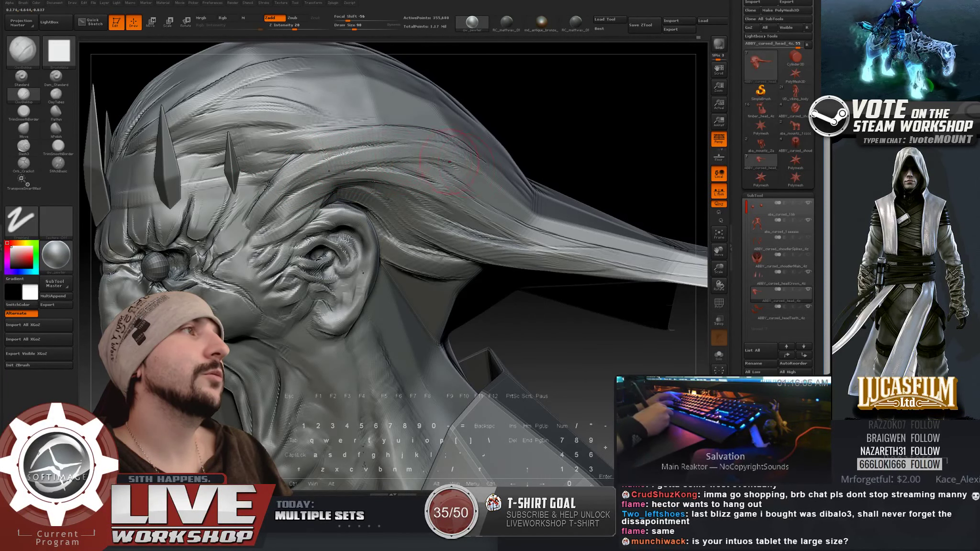
Step: Sculpt swept-back hair strands along the side of the skull above the ear
left_click_drag(532, 163, 561, 136)
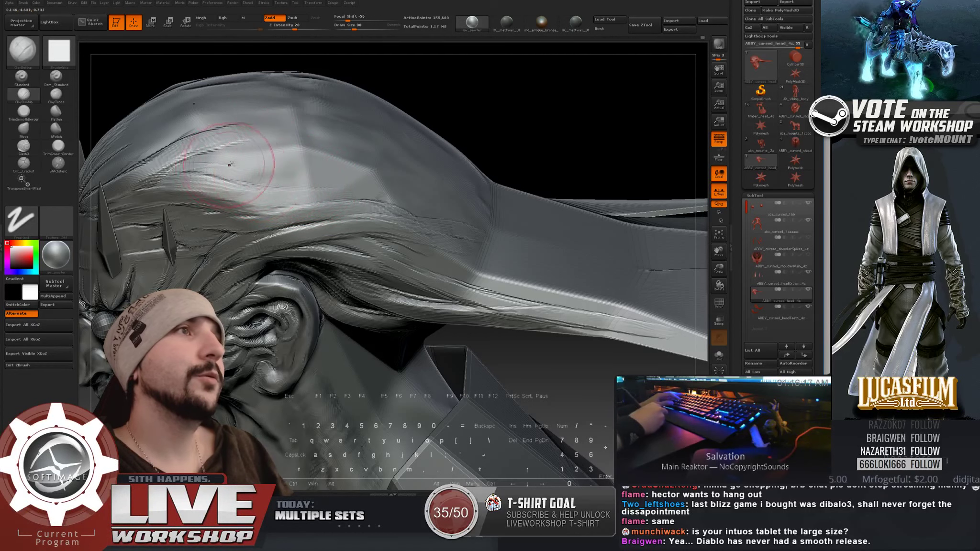
left_click_drag(217, 170, 410, 181)
left_click_drag(459, 141, 271, 178, "alt")
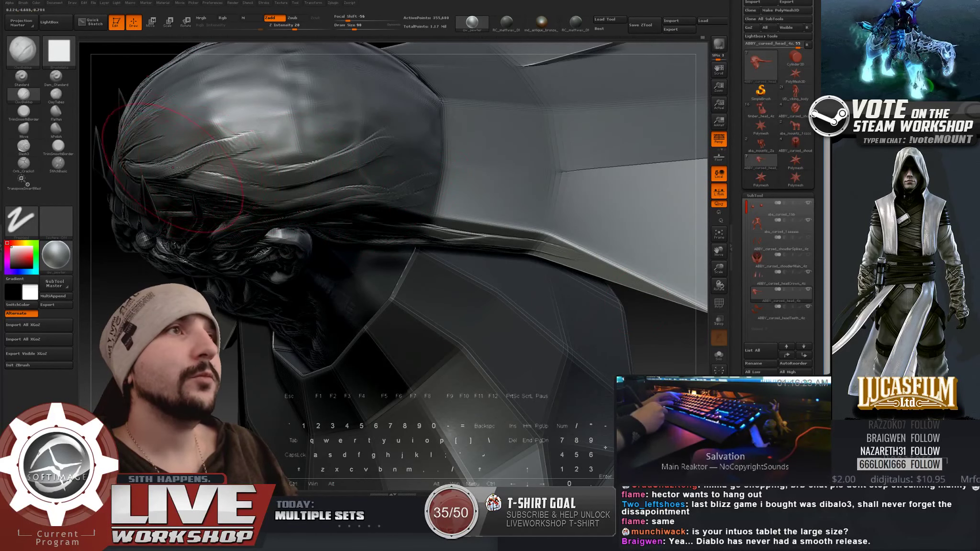
key("s")
left_click_drag(188, 169, 172, 168)
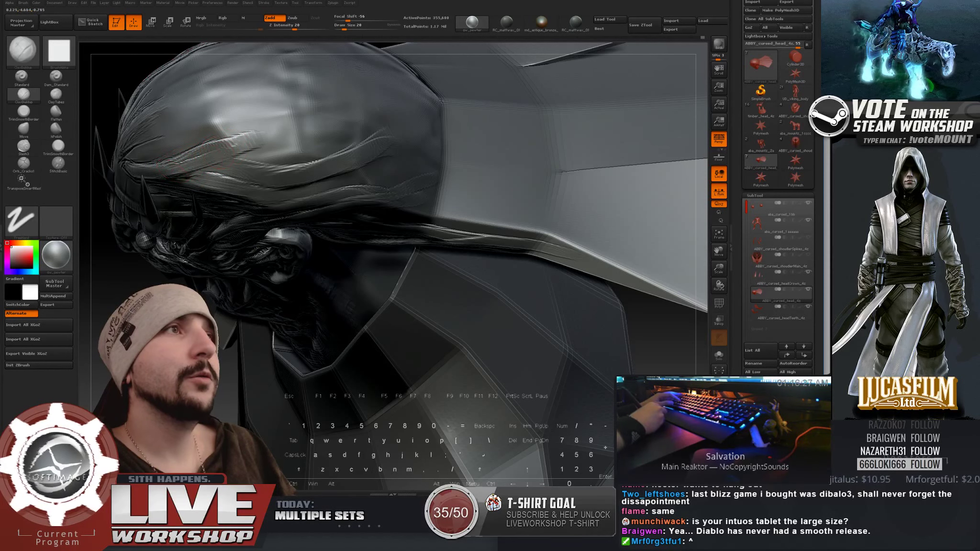
key("s")
left_click_drag(194, 167, 203, 166)
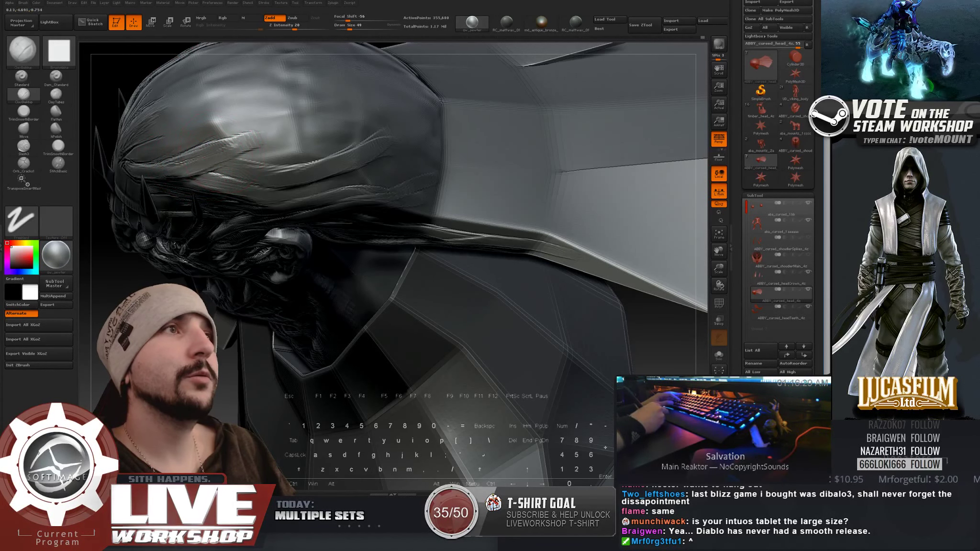
Step: Refine and soften the hair strands on the side of the scalp where they start above the brow spikes
key("ctrl")
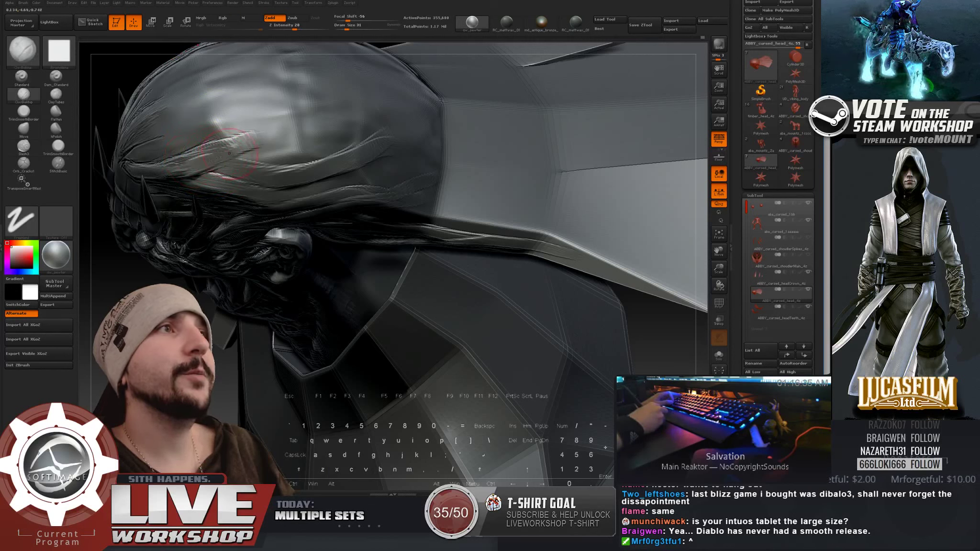
left_click_drag(209, 146, 227, 137, "shift")
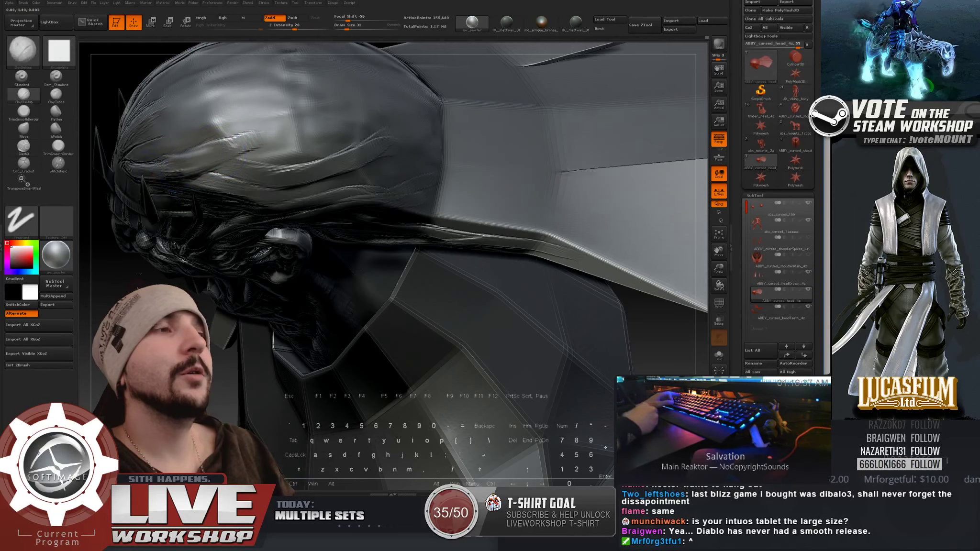
right_click_drag(191, 240, 182, 175)
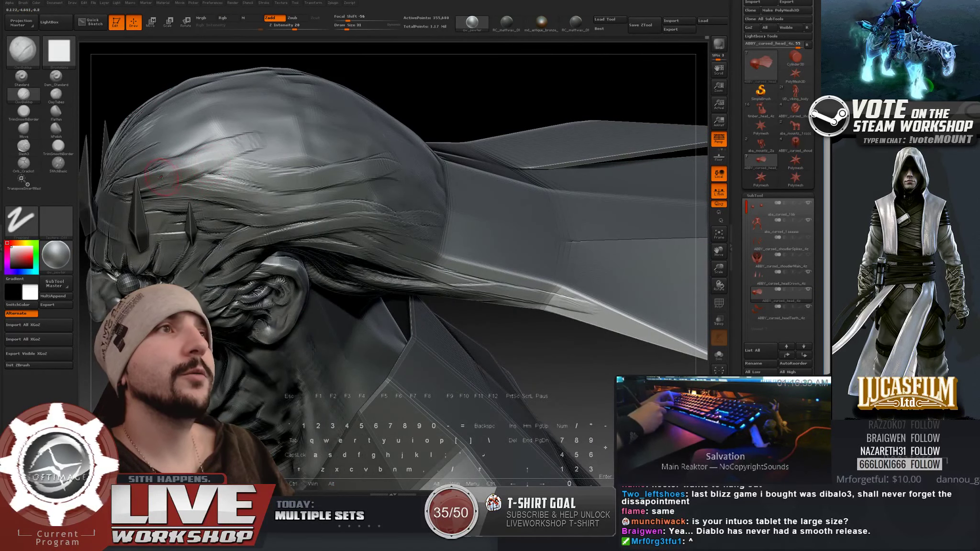
key("bracketright")
key("bracketright")
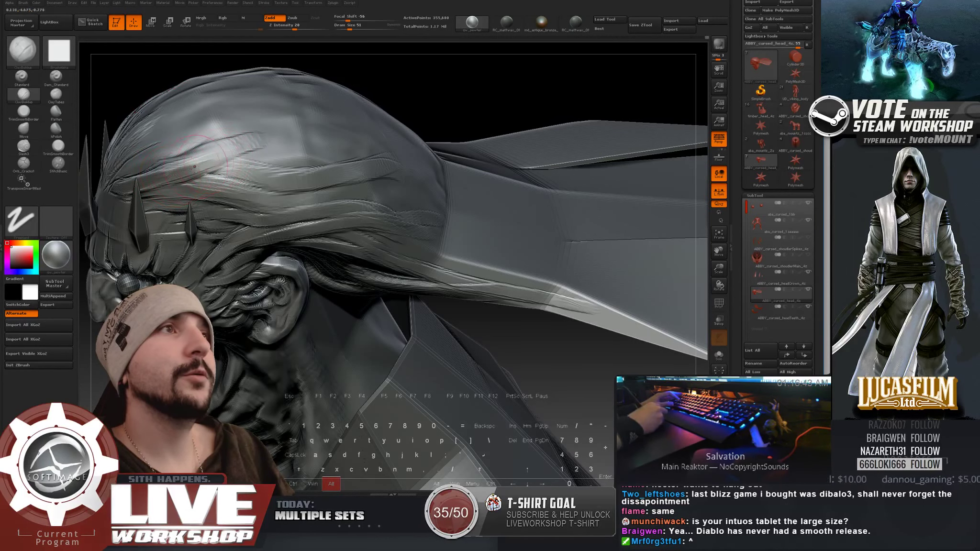
key("shift")
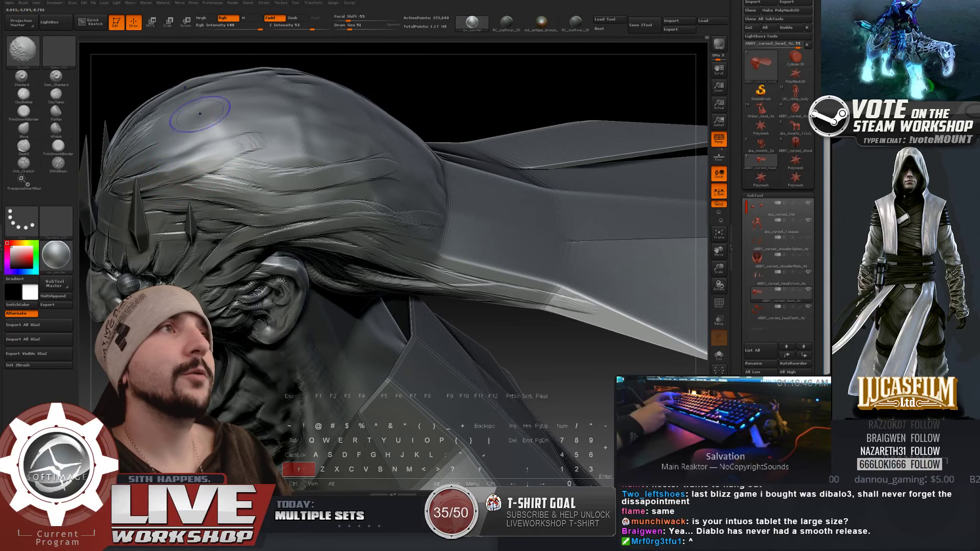
Step: Build up soft strand volume on the side of the scalp with the Standard brush and smooth the transitions
left_click(21, 75)
key("alt")
left_click_drag(497, 97, 531, 119)
key("s")
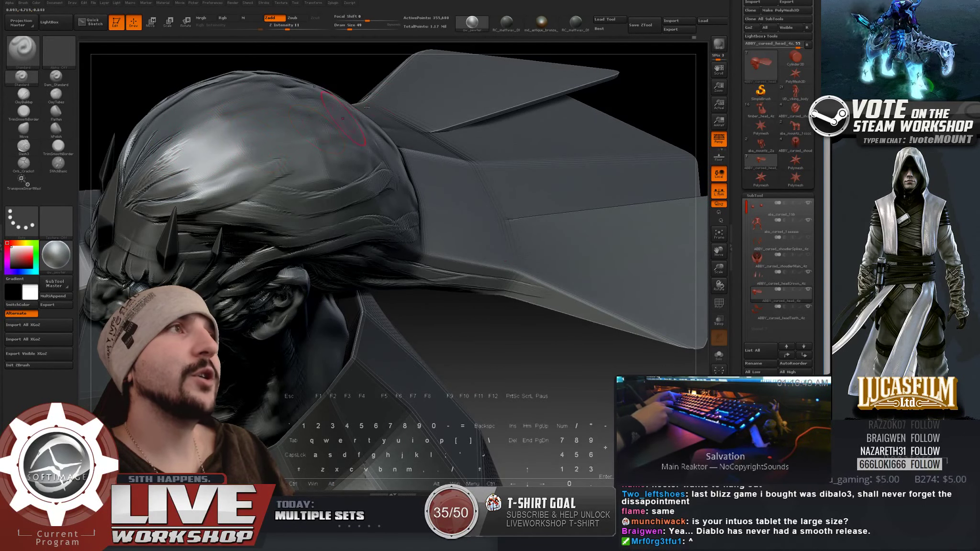
right_click_drag(343, 119, 238, 143)
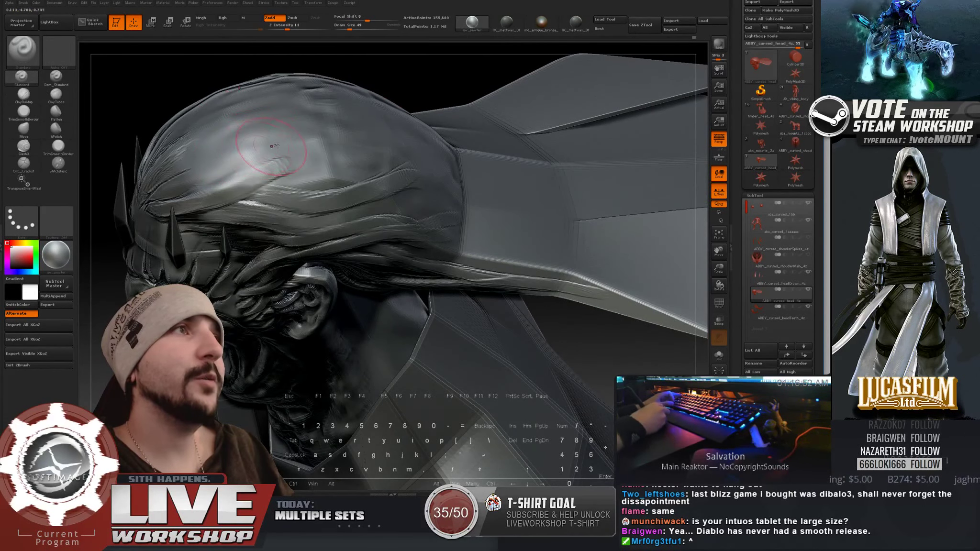
key("s")
key("s")
left_click_drag(279, 152, 275, 152)
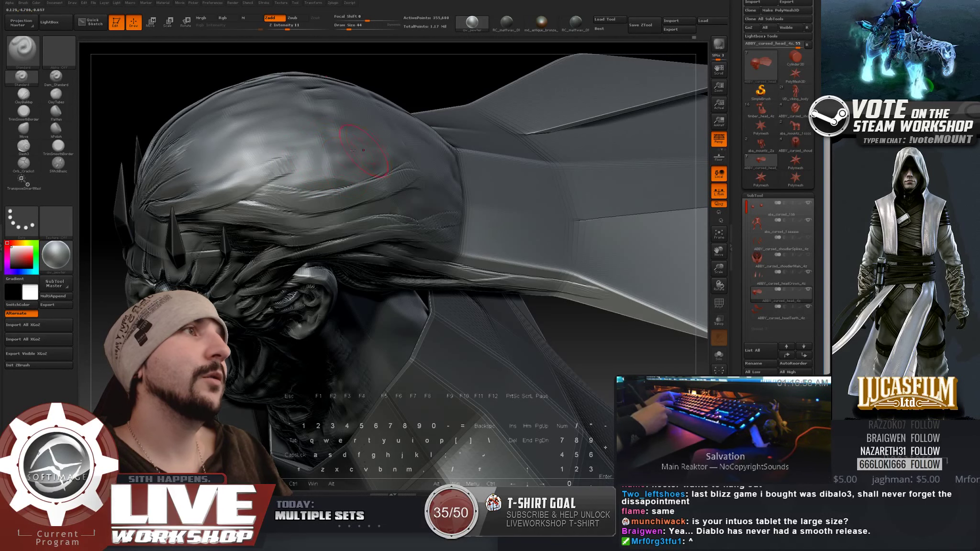
key("shift")
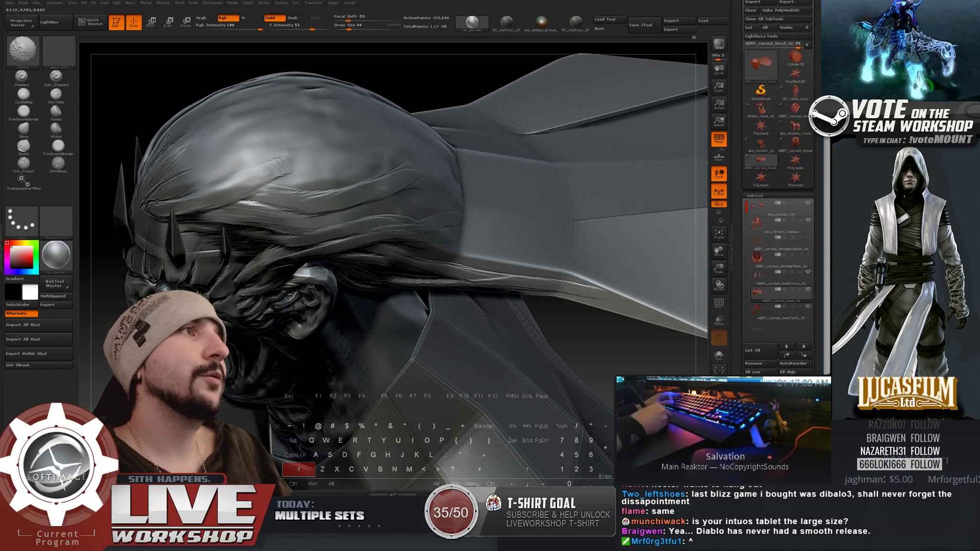
left_click_drag(325, 67, 312, 110)
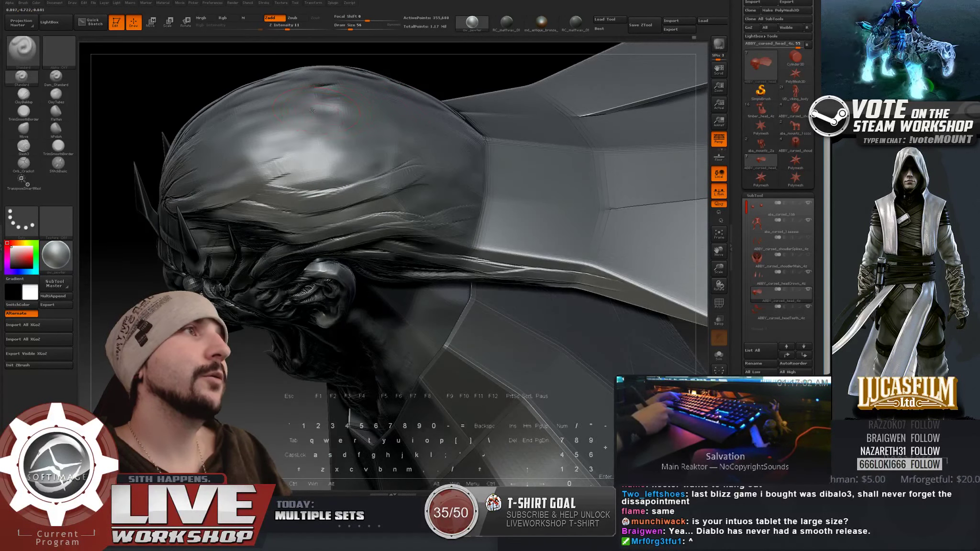
key("shift")
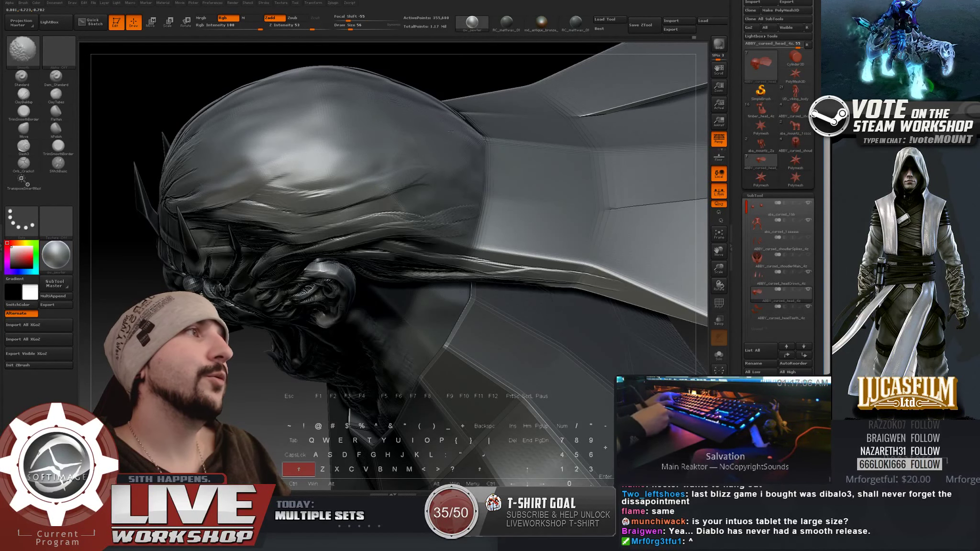
Step: Make the teeth subtool active, close in on the mouth, and open its Geometry settings
mouse_move(448, 161)
left_mouse_down("alt")
mouse_move(484, 225)
mouse_move(516, 225)
mouse_move(539, 194)
mouse_move(501, 175)
mouse_move(554, 289)
mouse_move(546, 54)
left_mouse_up("alt")
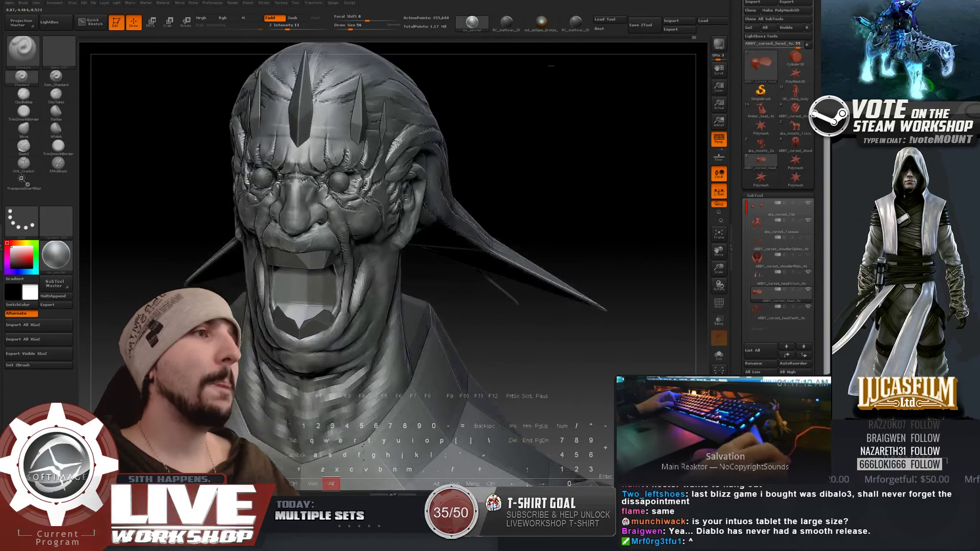
left_click(289, 266, "alt")
left_click_drag(619, 143, 585, 120)
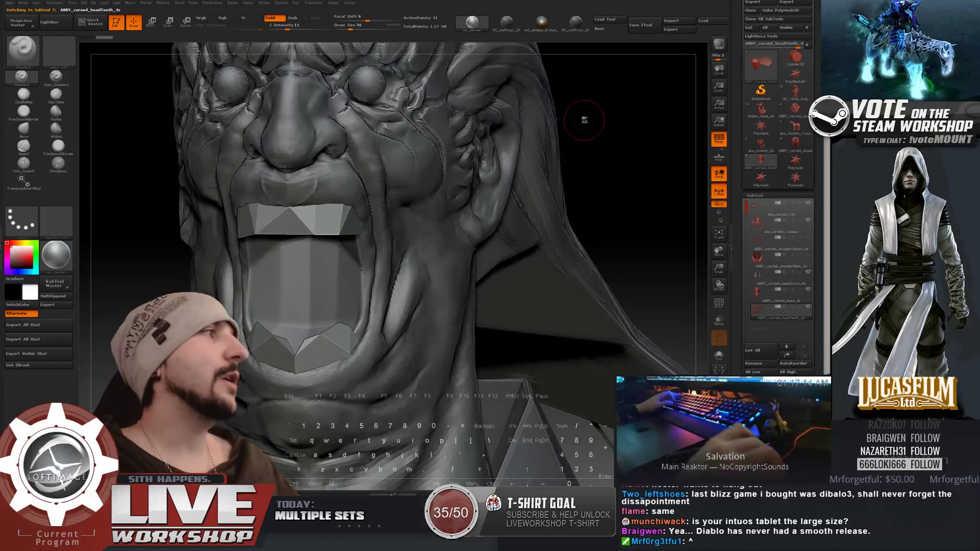
left_click(763, 196)
left_click(757, 204)
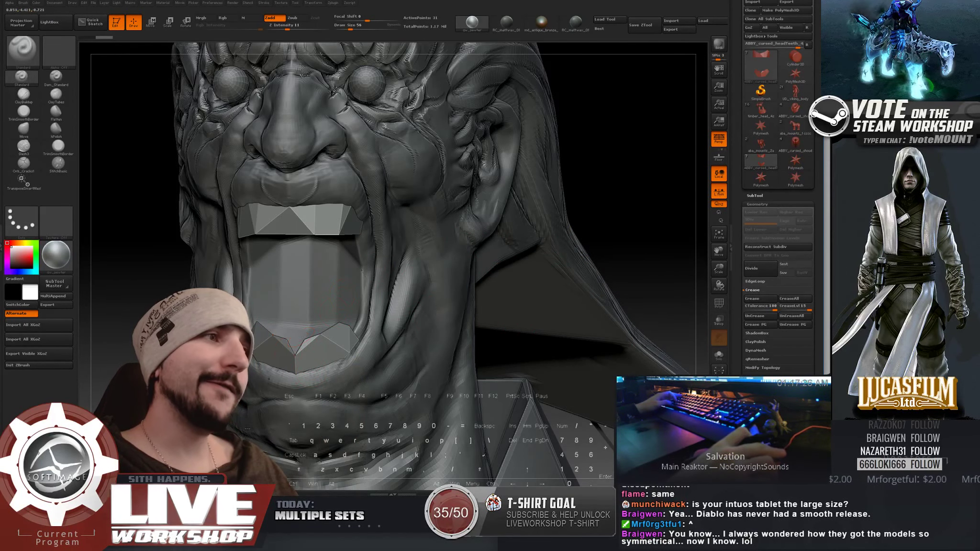
Step: Switch to Softimage and select the low-poly teeth mesh inside the open mouth in wireframe display
key("alt+Tab")
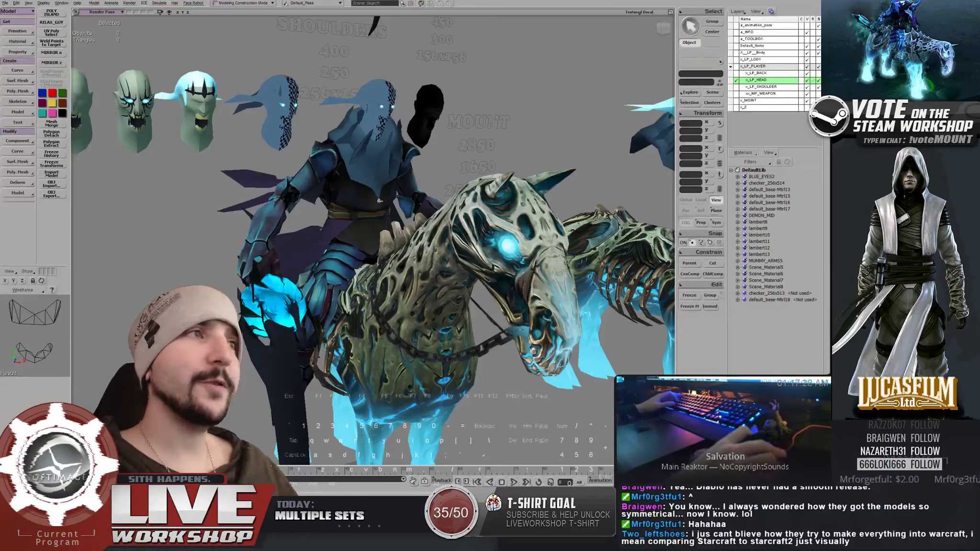
right_click_drag(379, 201, 268, 192)
key("space")
left_click(615, 163)
right_click_drag(615, 162, 478, 182)
middle_click_drag(479, 182, 364, 201)
left_click(284, 273)
left_click_drag(291, 305, 363, 229)
key("F2")
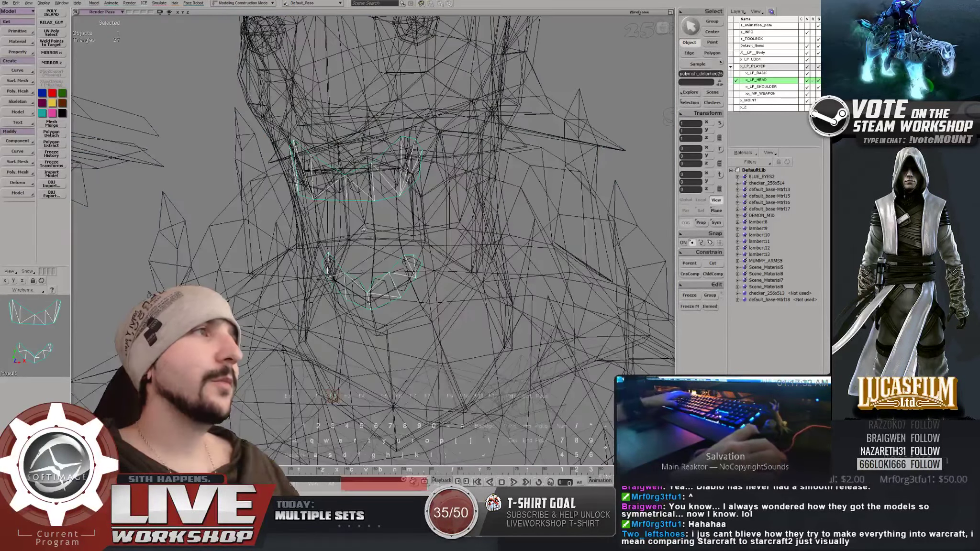
middle_click_drag(363, 229, 421, 236)
key("alt+7")
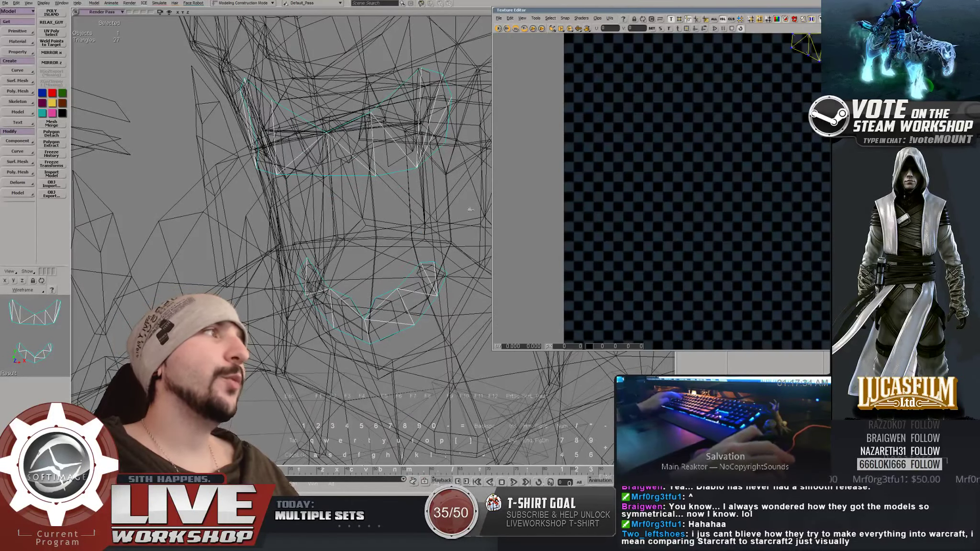
key("alt+7")
key("t")
left_click_drag(424, 238, 429, 262, "alt")
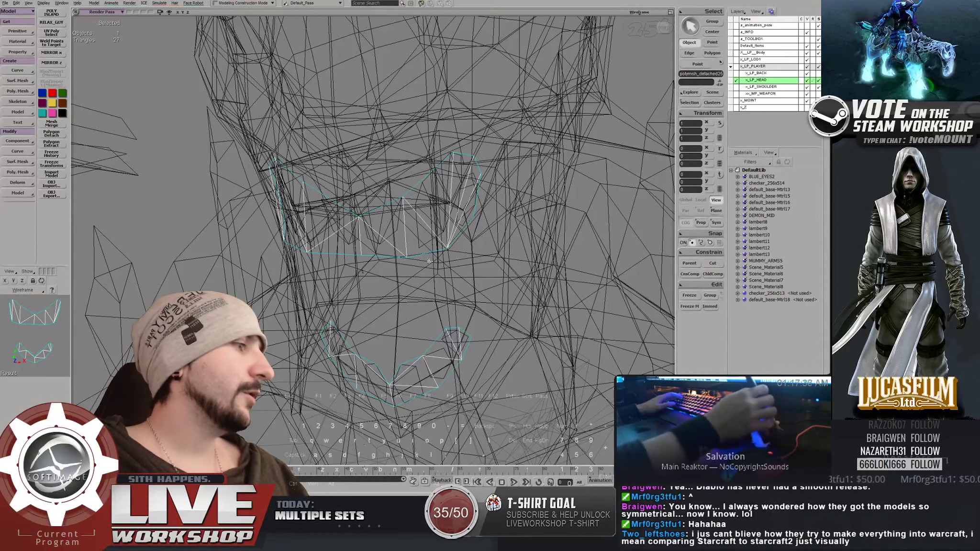
Step: Extrude the edges of the upper teeth row, then move and scale them to give the row thickness
left_click_drag(429, 261, 390, 219, "alt")
key("e")
middle_click(400, 162, "alt")
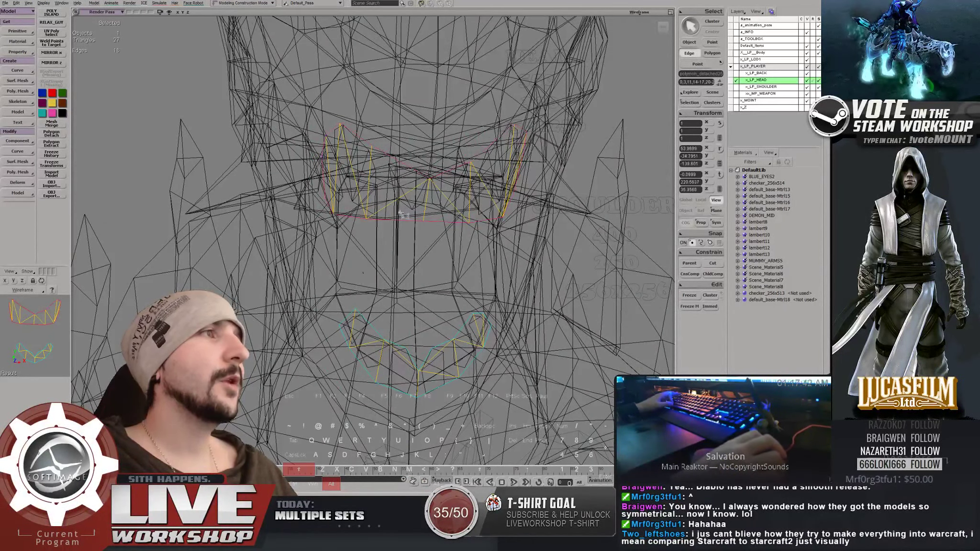
left_click_drag(392, 310, 416, 242, "alt")
middle_click(386, 209, "alt")
key("z")
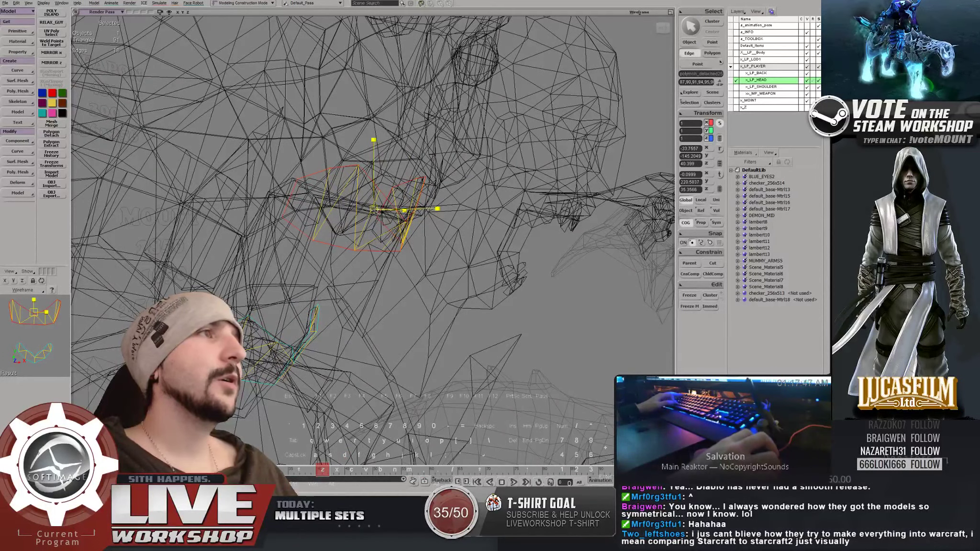
left_click_drag(374, 210, 394, 249)
key("a")
key("space")
key("a")
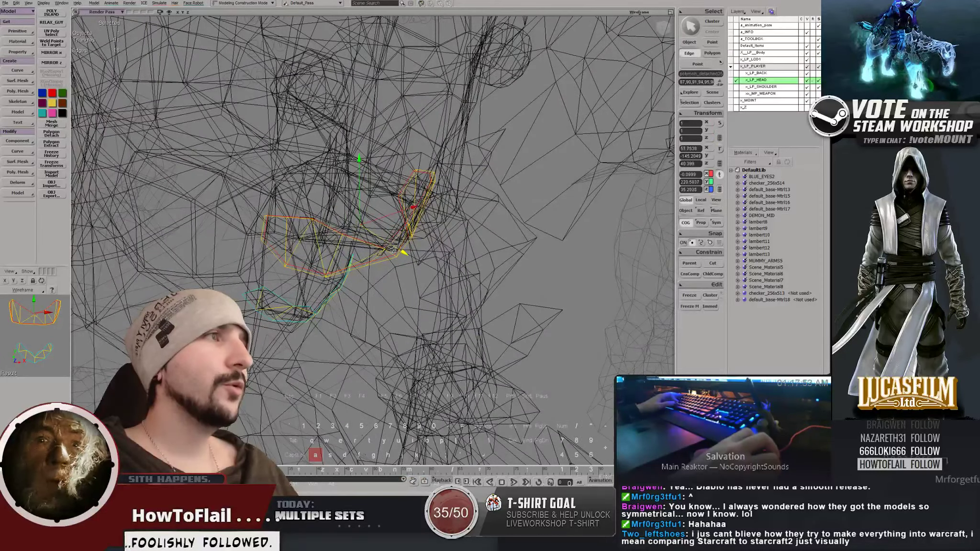
key("x")
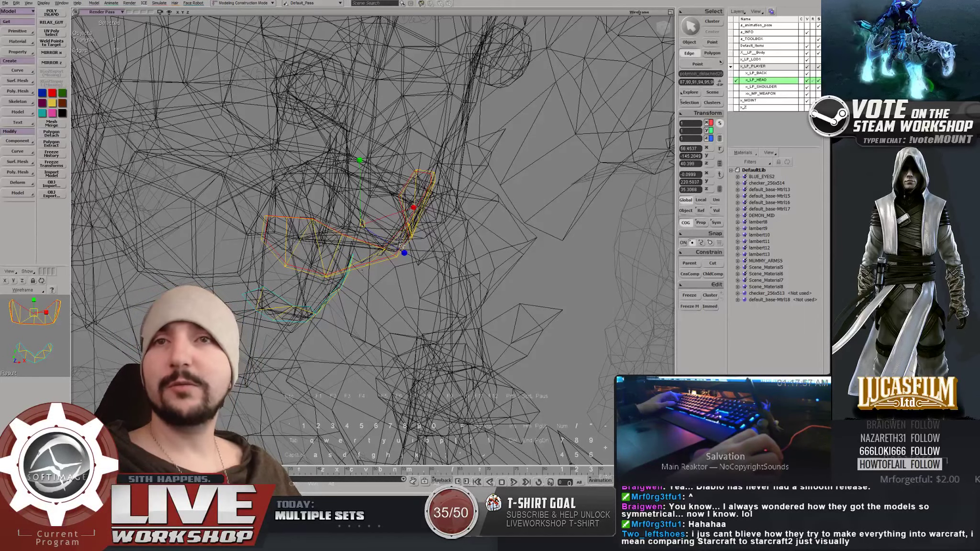
Step: Extrude the edges of the lower teeth row, offset and scale them, and extrude them once more
middle_click_drag(401, 243, 283, 262)
key("e")
left_click(372, 256)
middle_click(371, 256, "alt")
key("ctrl+d")
key("a")
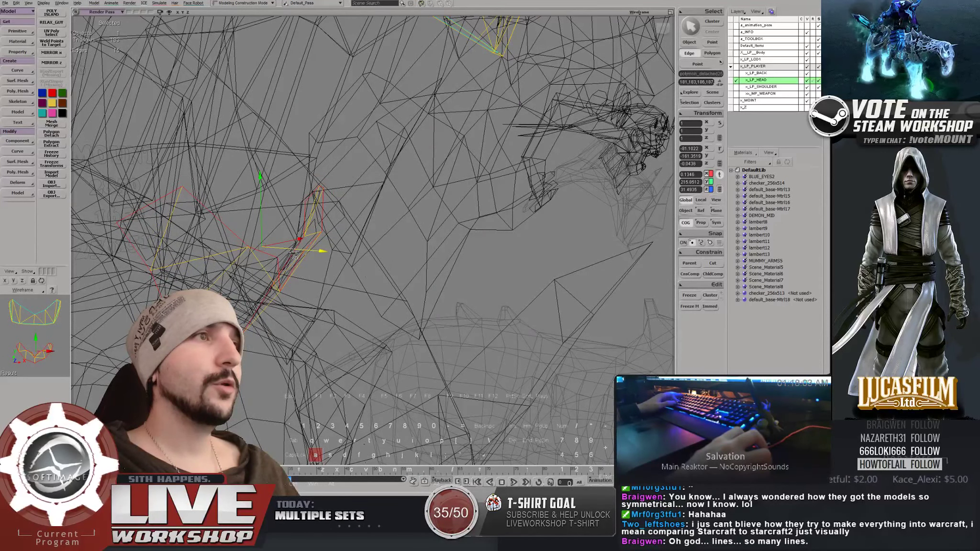
key("x")
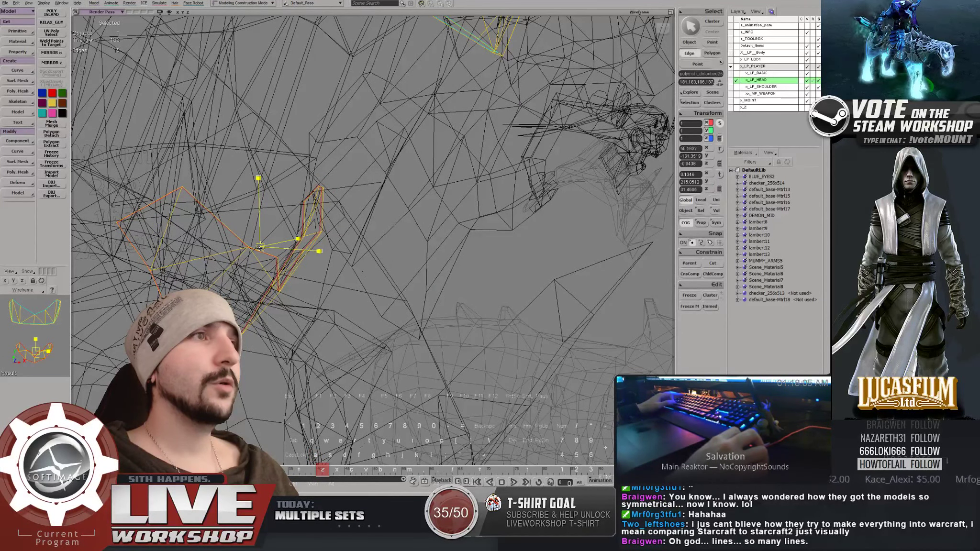
key("ctrl+d")
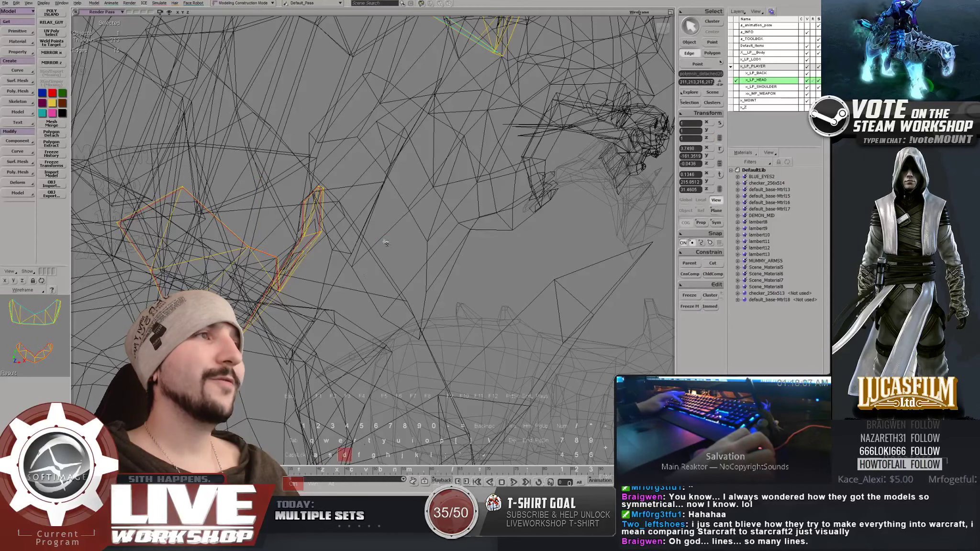
key("space")
Step: Isolate the teeth, preview them subdivided, and delete the unwanted polygons on the upper and lower rows
middle_click_drag(389, 236, 397, 165)
key("t")
key("F4")
key("shift+i")
key("KP_Add")
key("KP_Add")
key("u")
left_click(321, 163)
middle_click(324, 173, "alt")
left_click(242, 244, "shift")
middle_click(250, 257, "alt+shift")
key("space")
key("KP_Subtract")
key("KP_Subtract")
key("Delete")
key("shift+i")
Step: Adjust the UVs of the new teeth polygons in the Texture Editor and close it
key("alt+7")
key("space")
scroll(717, 141, "down", 1)
left_click_drag(717, 142, 692, 159)
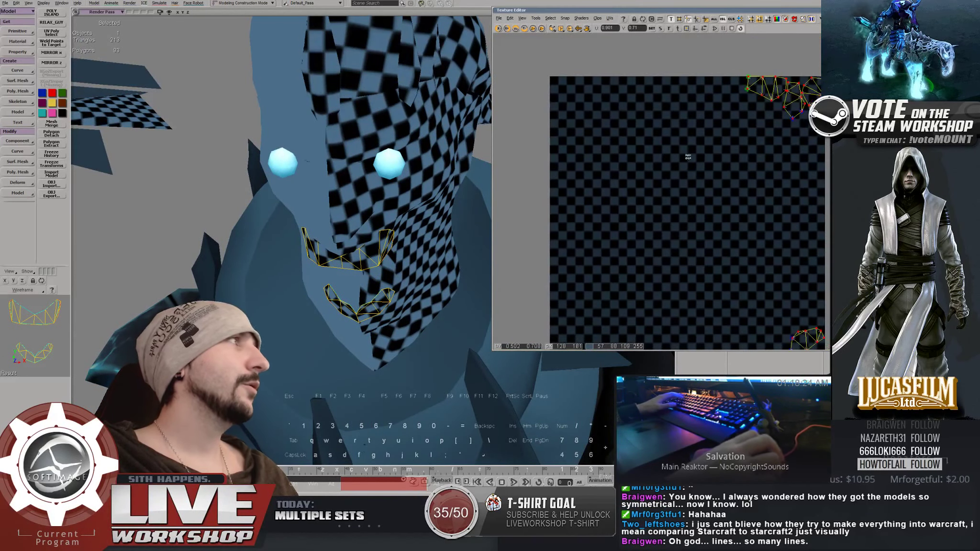
left_click(698, 158, "shift")
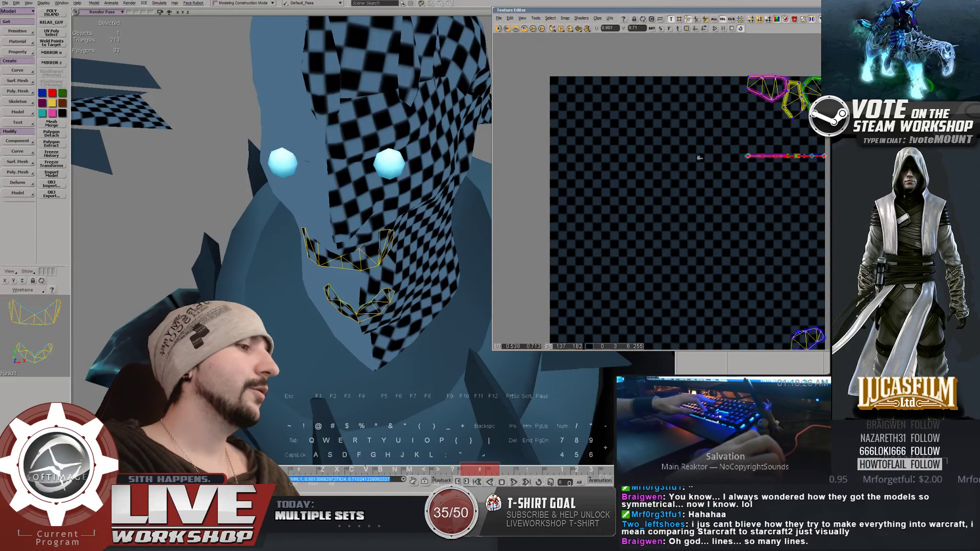
key("a")
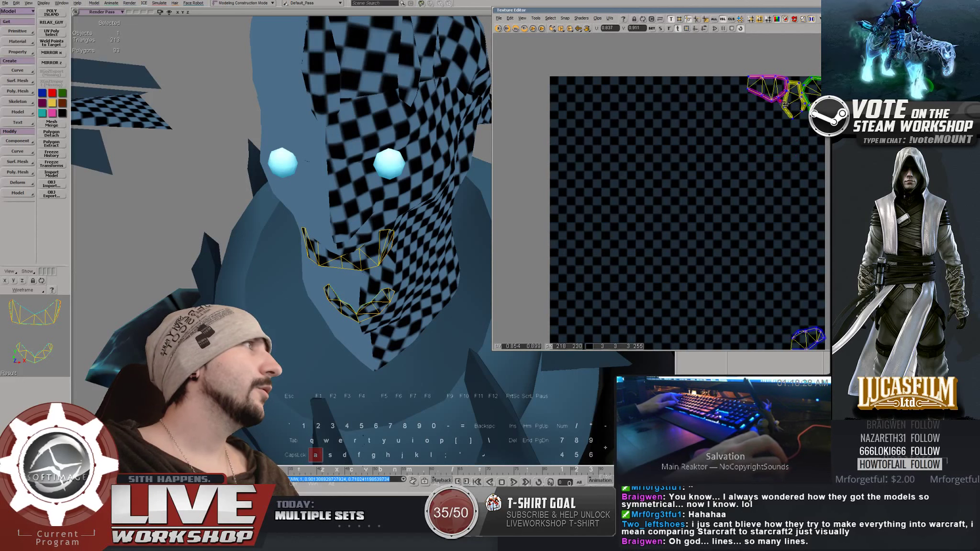
key("1")
left_click(825, 11)
key("space")
key("s")
Step: Set up a Wavefront OBJ export of the teeth that overwrites ABBY_cursed_headTeeth_4z.obj in the project's Models\z folder
right_click_drag(559, 148, 589, 146)
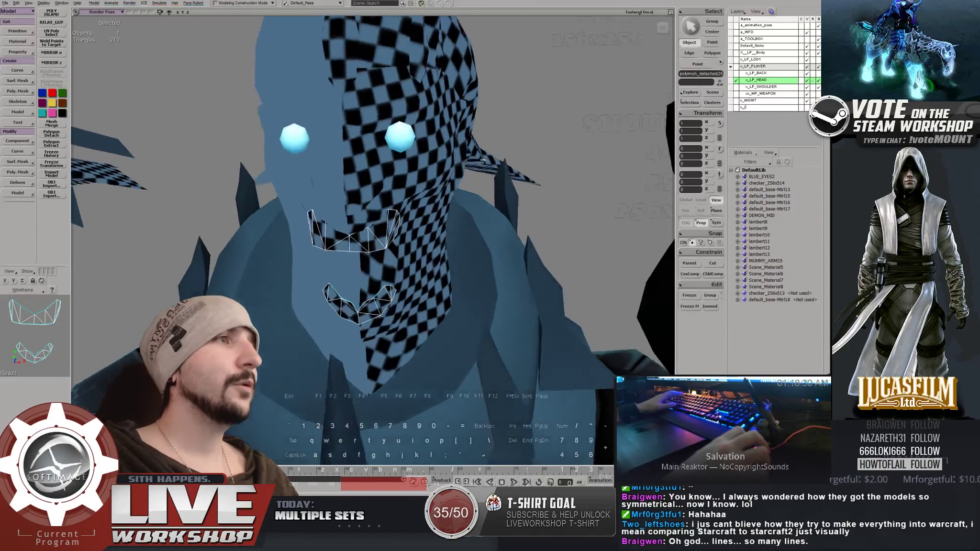
middle_click_drag(589, 146, 409, 166)
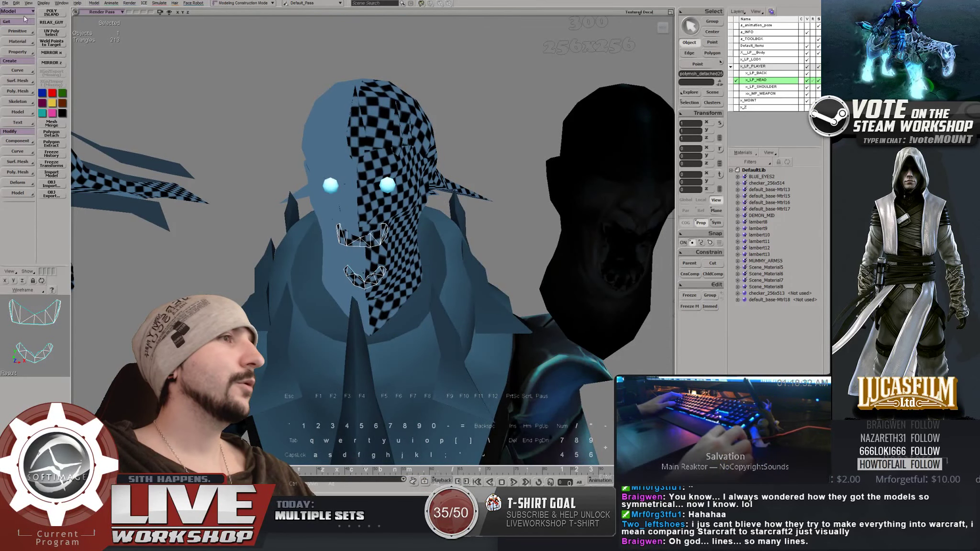
left_click(6, 3)
mouse_move(32, 86)
left_click(78, 115)
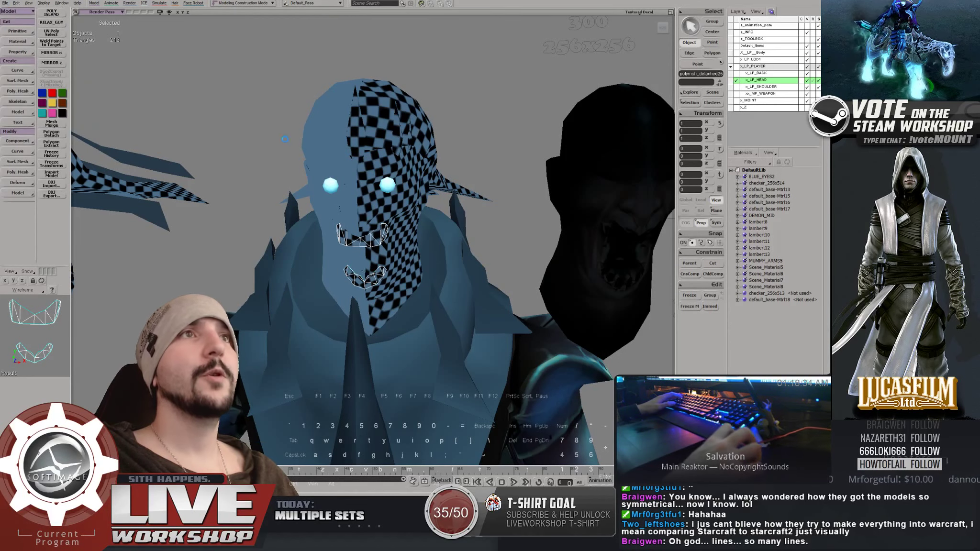
left_click(824, 204)
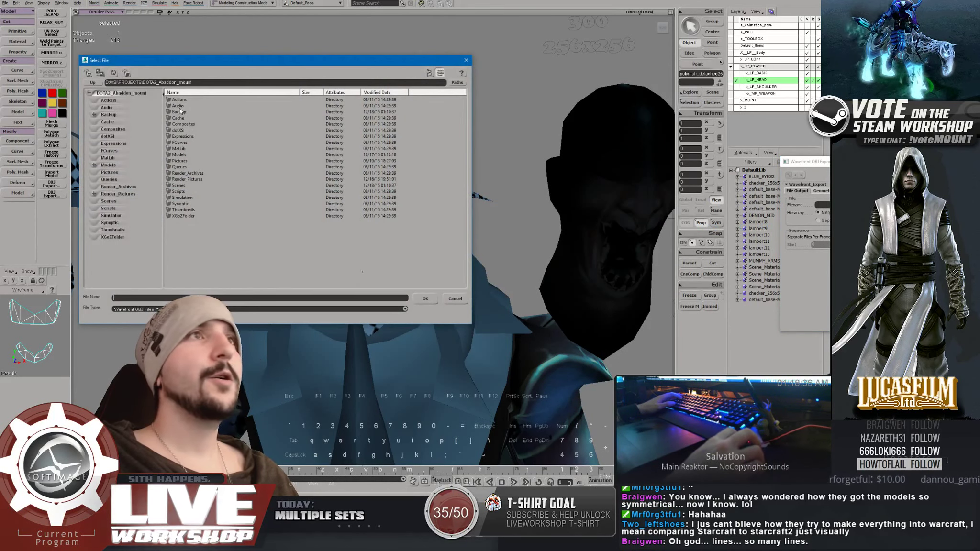
left_click(181, 155)
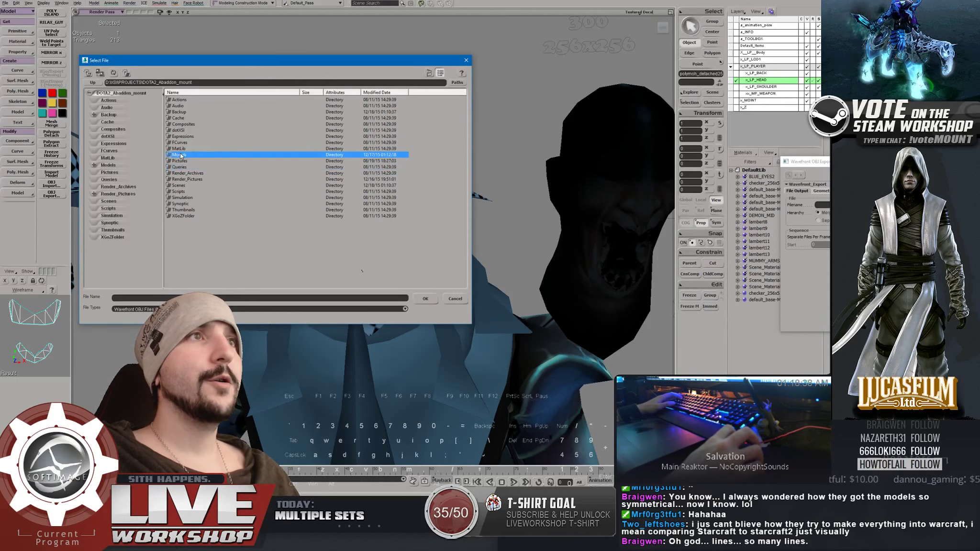
double_click(185, 155)
double_click(174, 105)
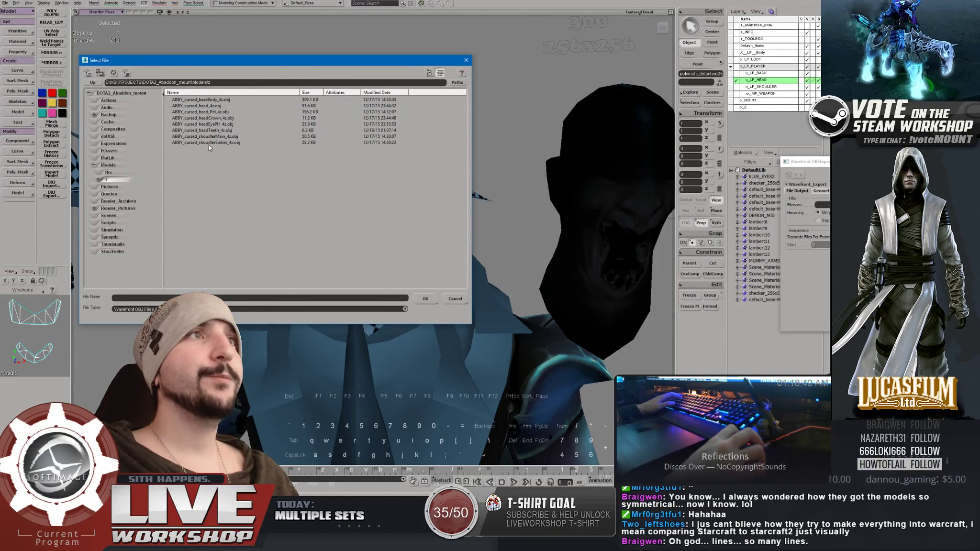
double_click(202, 131)
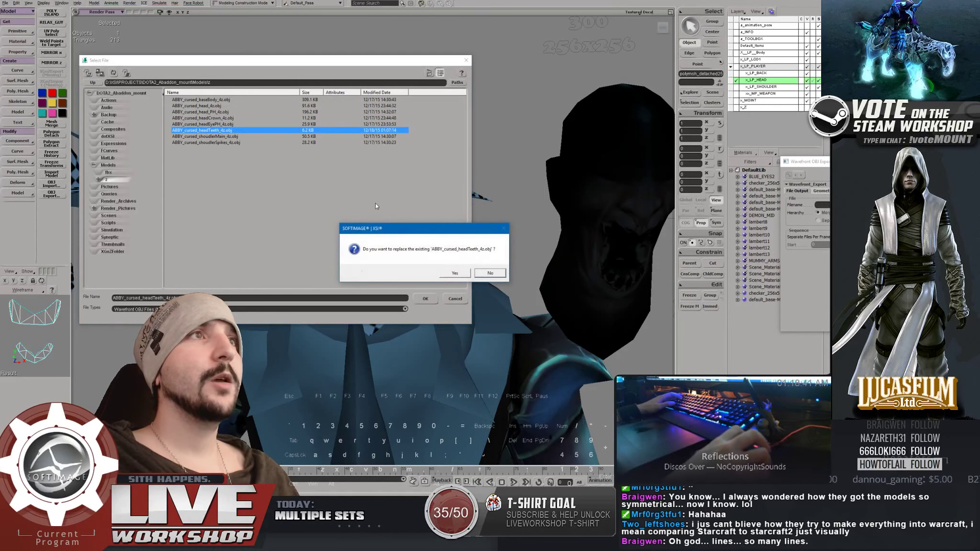
left_click(455, 272)
Step: Run the OBJ export with all objects merged into one file, deselect the teeth, and save the scene
left_click_drag(813, 161, 525, 125)
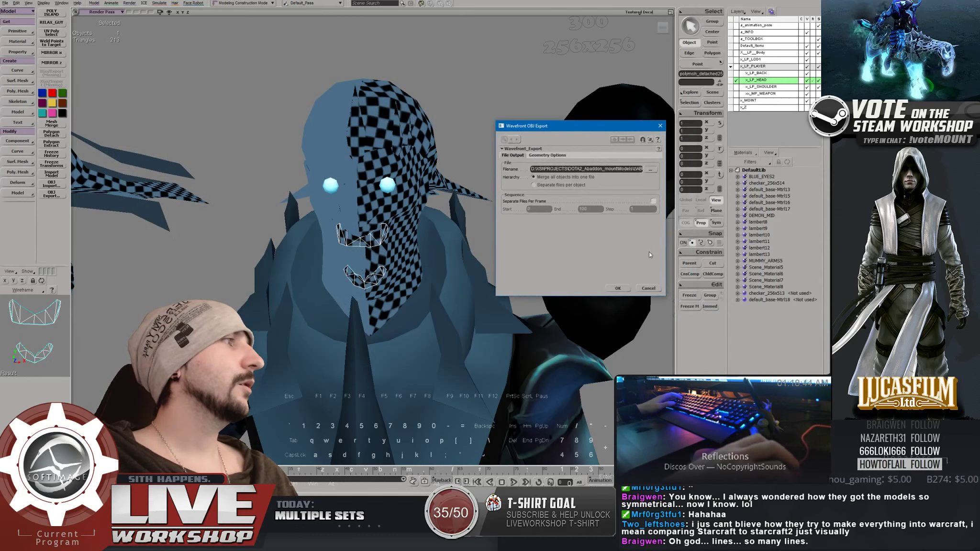
left_click(624, 287)
left_click(496, 120)
key("ctrl+s")
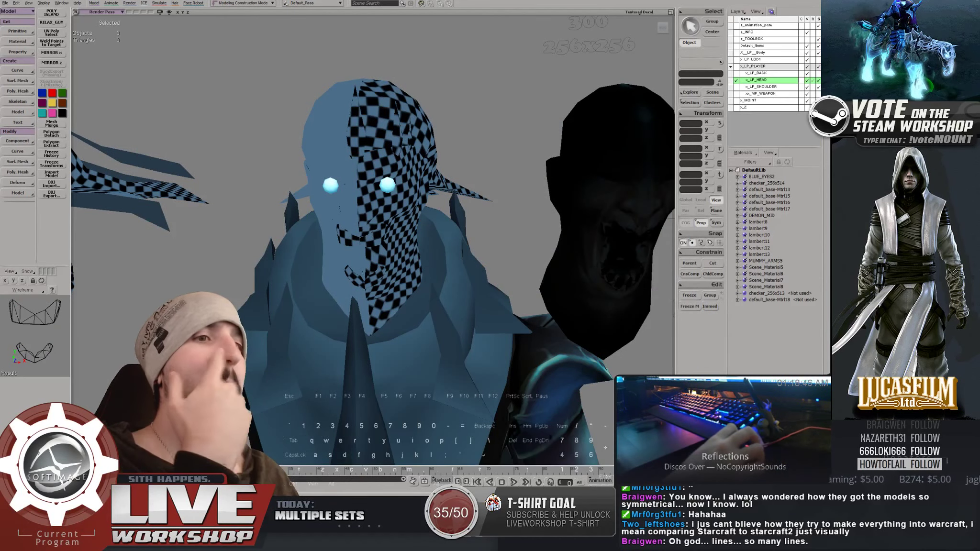
Step: Switch to ZBrush and replace the old teeth subtool by appending the newly exported ABBY_cursed_headTeeth_4z.obj as the active subtool
key("alt+Tab")
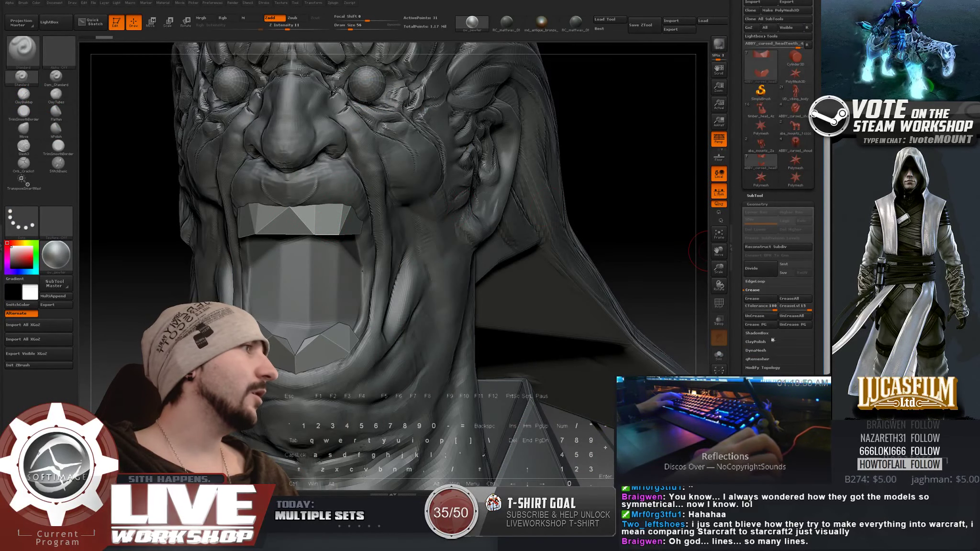
left_click(758, 195)
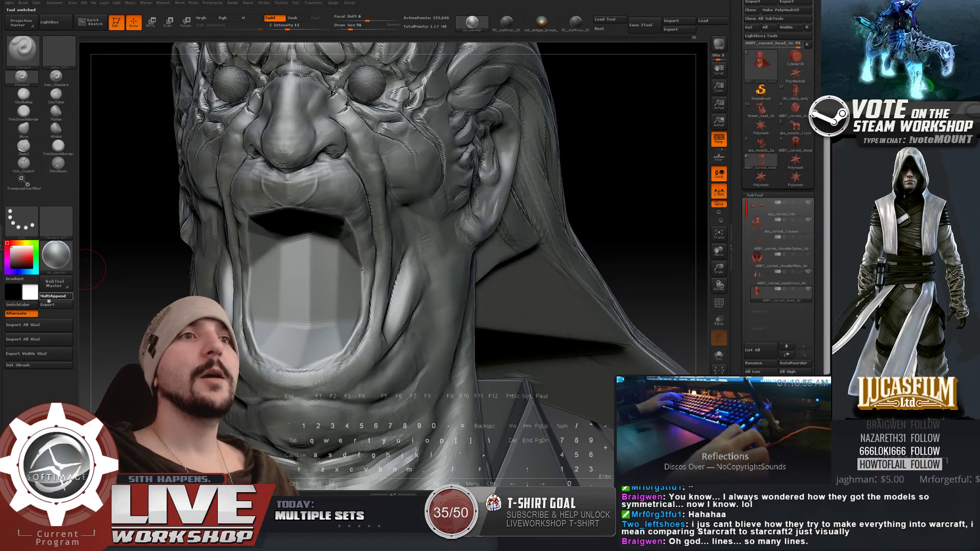
left_click(48, 297)
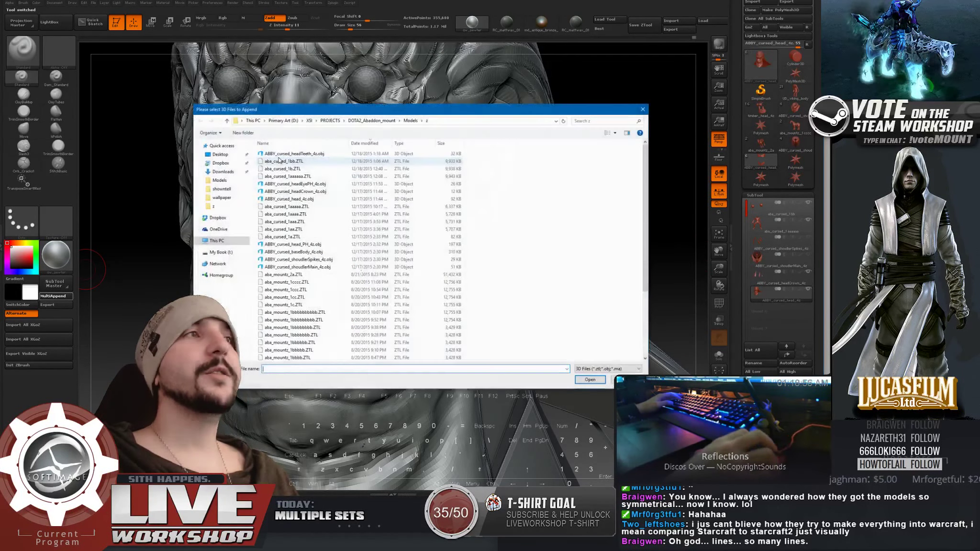
double_click(283, 156)
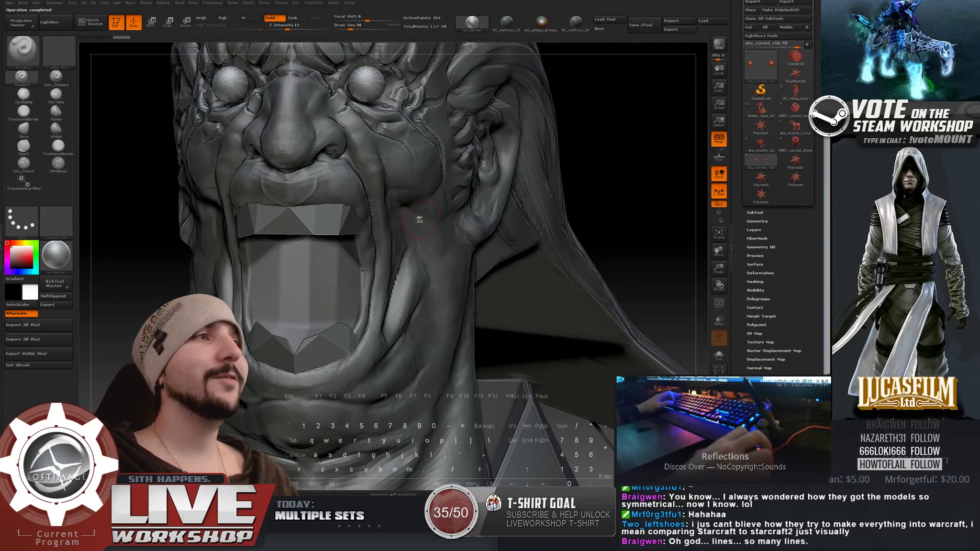
left_click(346, 222, "alt")
Step: Subdivide the appended teeth to level 5 with smoothing (Smt) off, and add one more level with smoothing on
left_click(761, 214)
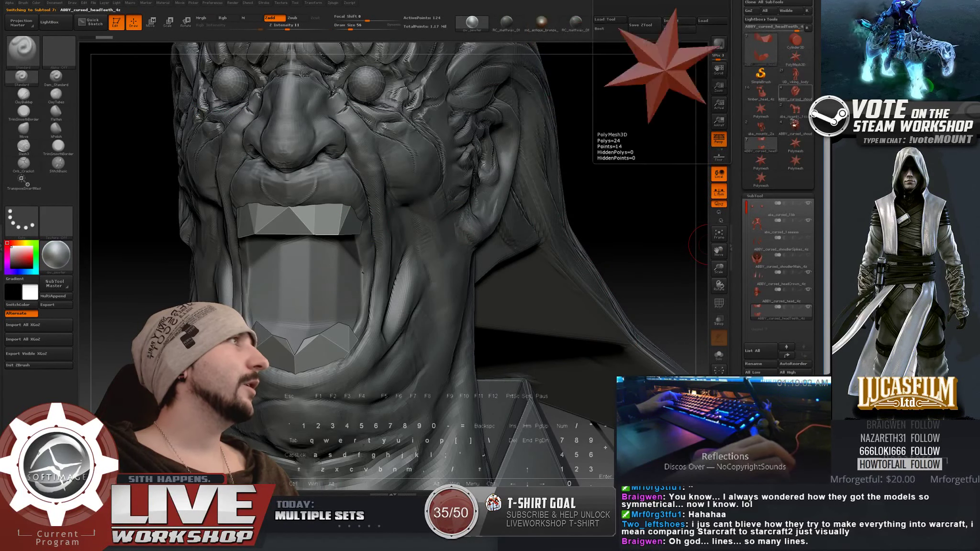
scroll(815, 184, "down", 5)
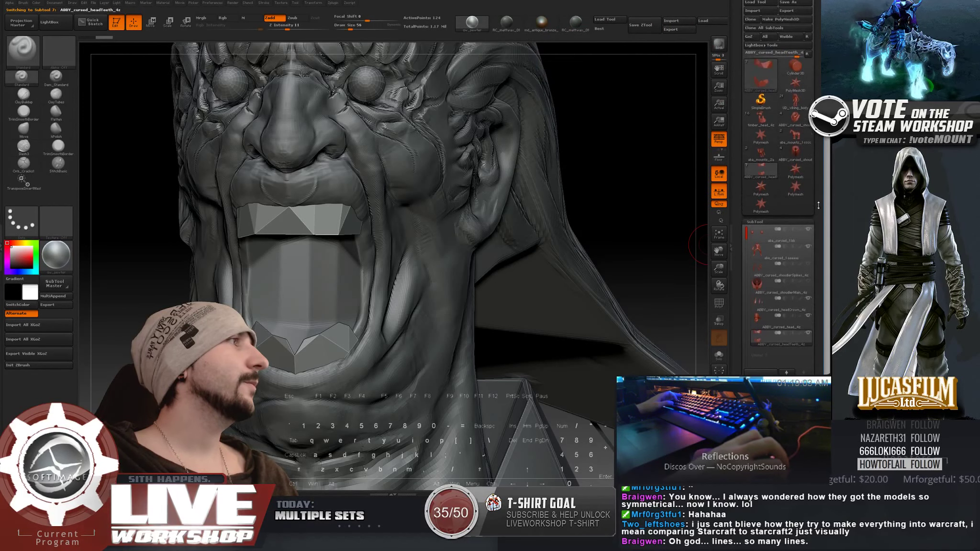
scroll(811, 143, "up", 5)
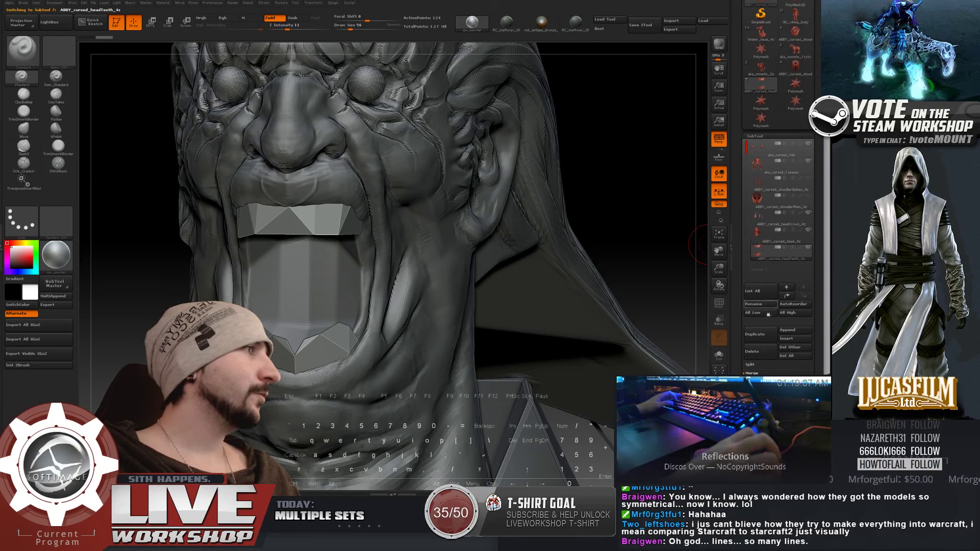
left_click(756, 137)
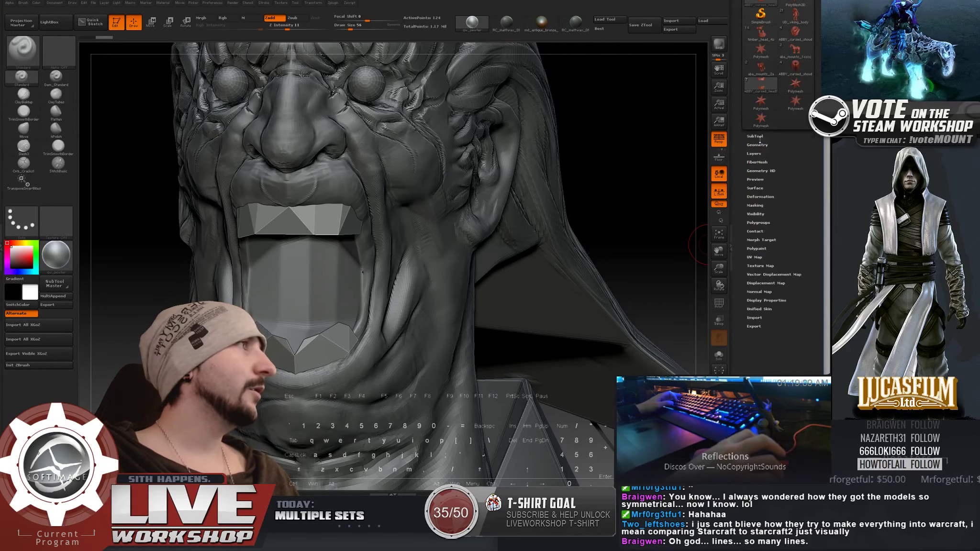
left_click(759, 145)
left_click(782, 206)
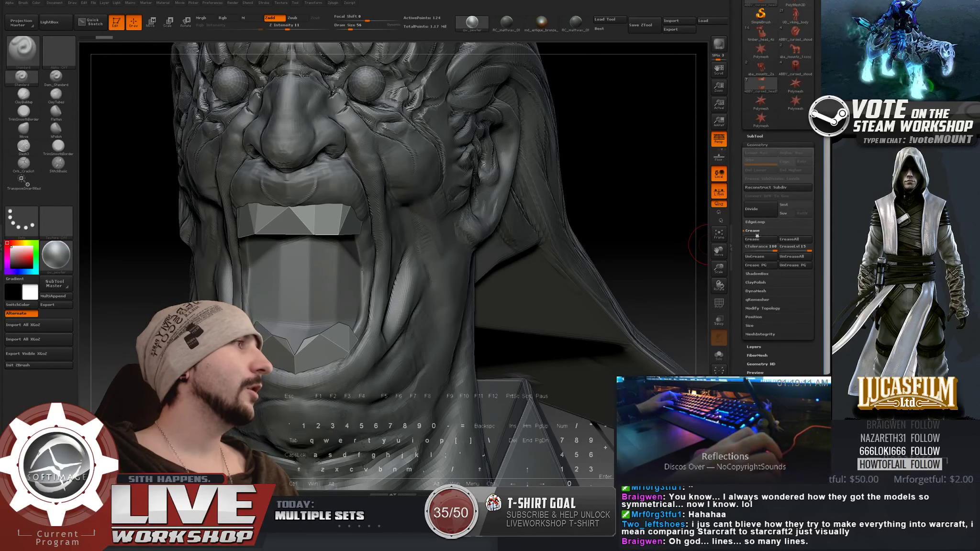
left_click(760, 210)
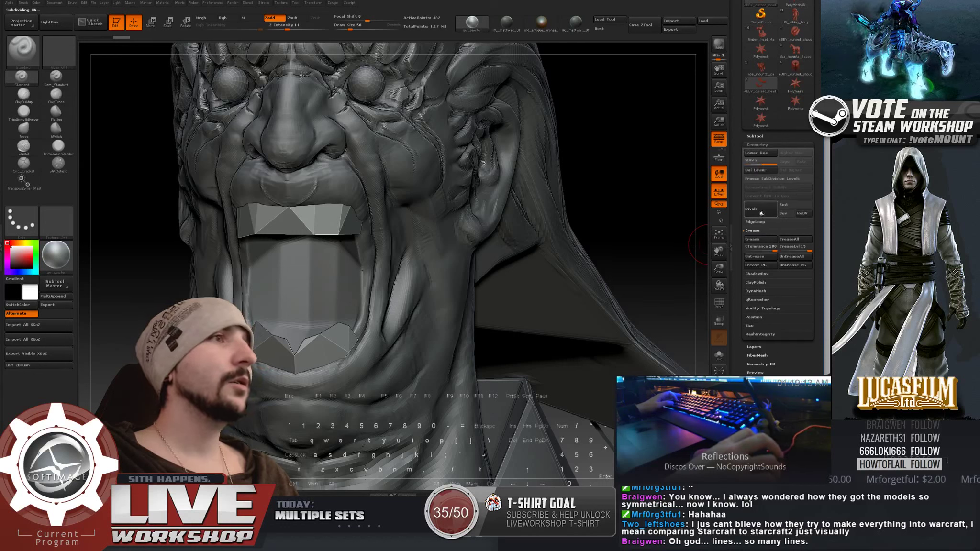
left_click(761, 211)
left_click(761, 211)
left_click(761, 211)
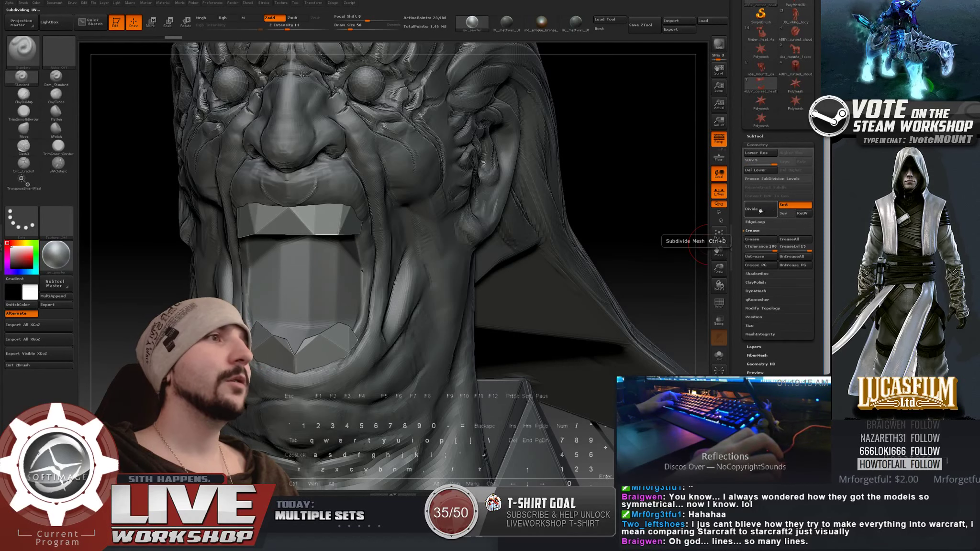
left_click(755, 137)
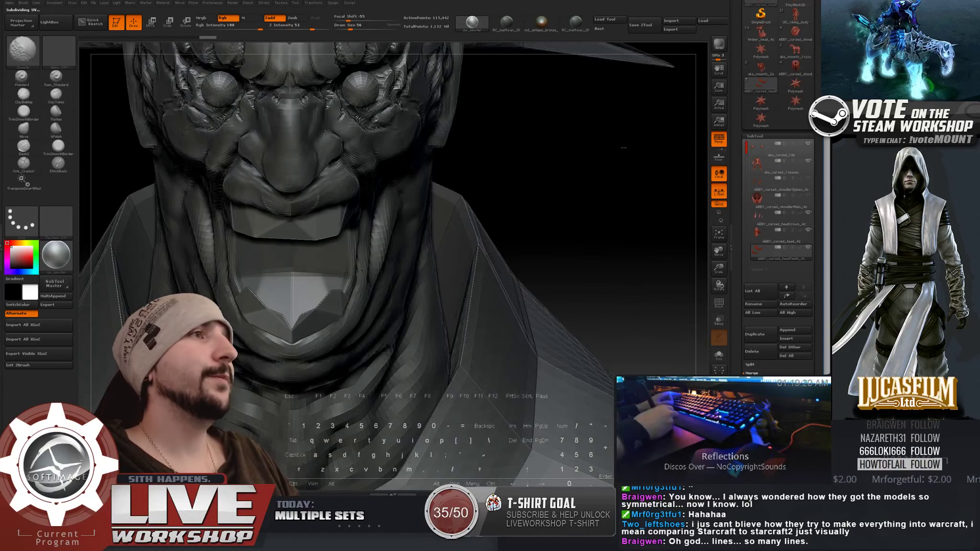
Step: Try a ClayBuildup stroke across the upper teeth and undo it
mouse_move(624, 147)
left_mouse_down("shift")
mouse_move(646, 189)
mouse_move(585, 230)
mouse_move(579, 277)
left_mouse_up("shift")
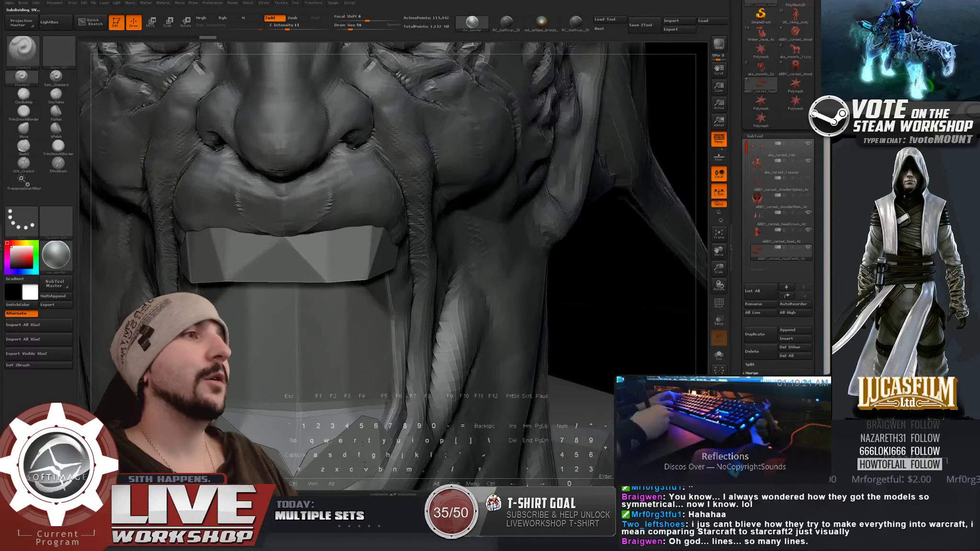
left_click(23, 95)
mouse_move(230, 264)
left_mouse_down()
mouse_move(330, 259)
mouse_move(175, 270)
left_mouse_up()
key("ctrl+z")
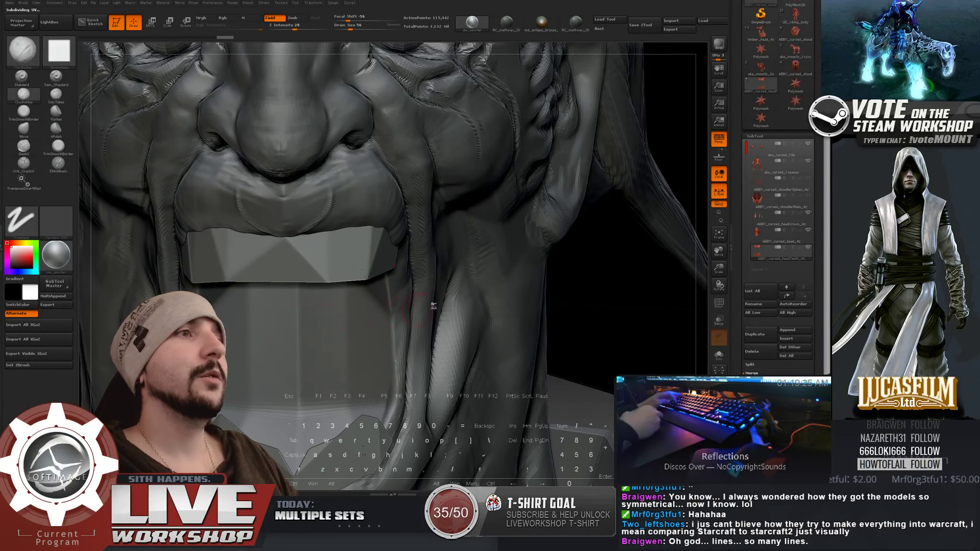
Step: Change to the Standard brush and smooth down the central ridge between the facets of the upper teeth
mouse_move(684, 110)
left_mouse_down()
mouse_move(641, 95)
mouse_move(683, 82)
left_mouse_up()
key("b")
key("s")
key("t")
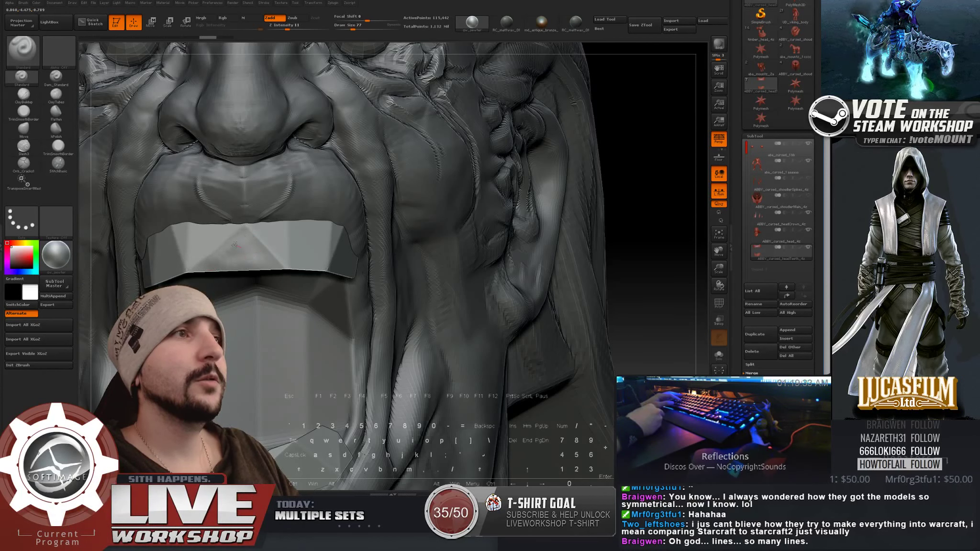
key("shift")
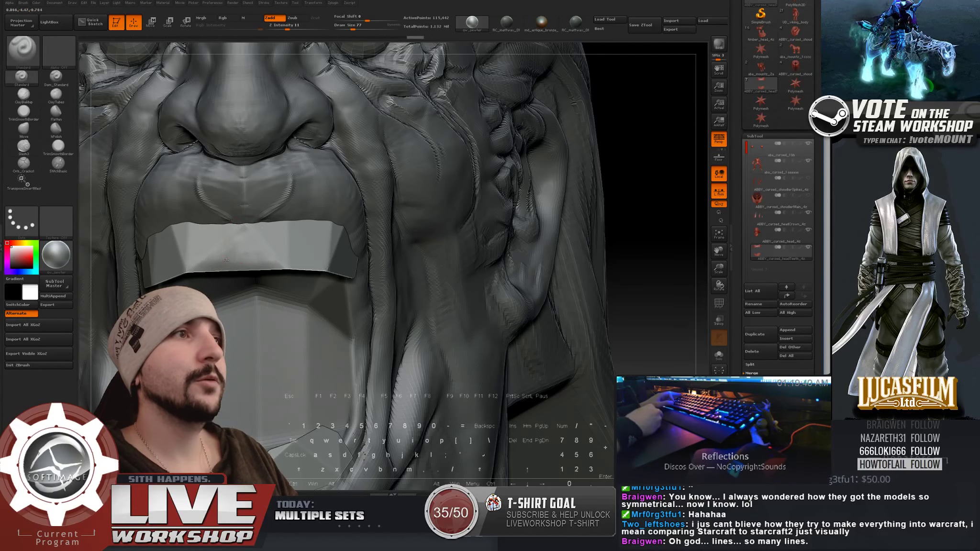
key("shift")
key("shift")
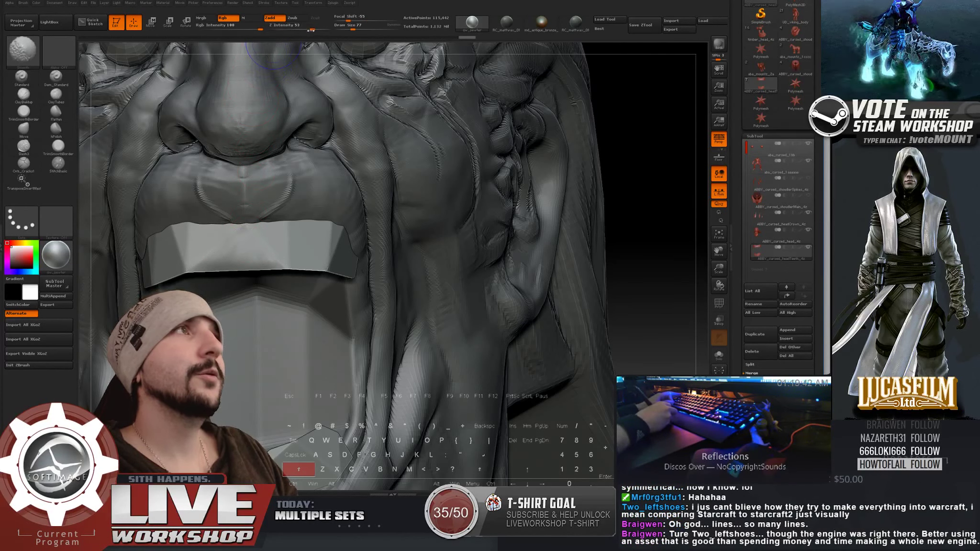
Step: Raise the Smooth brush's Z Intensity to 84, enlarge the brush to 112, and soften the facets on the side of the upper teeth
left_click_drag(311, 29, 318, 30)
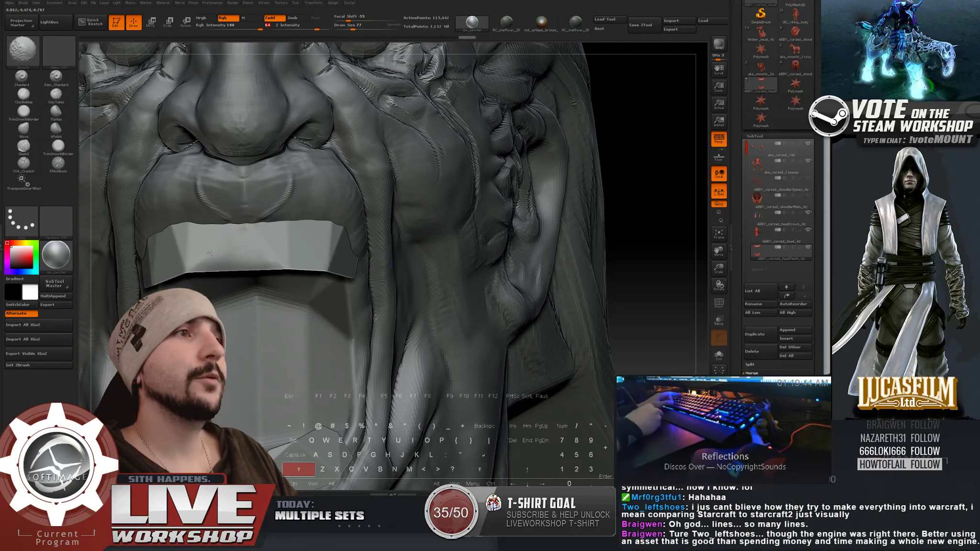
left_click_drag(637, 225, 474, 231)
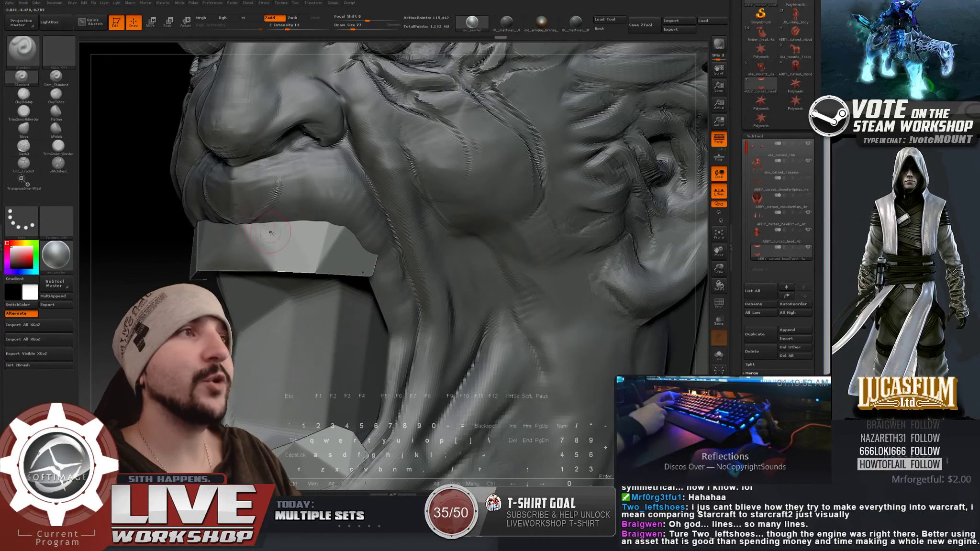
left_click_drag(182, 249, 158, 240)
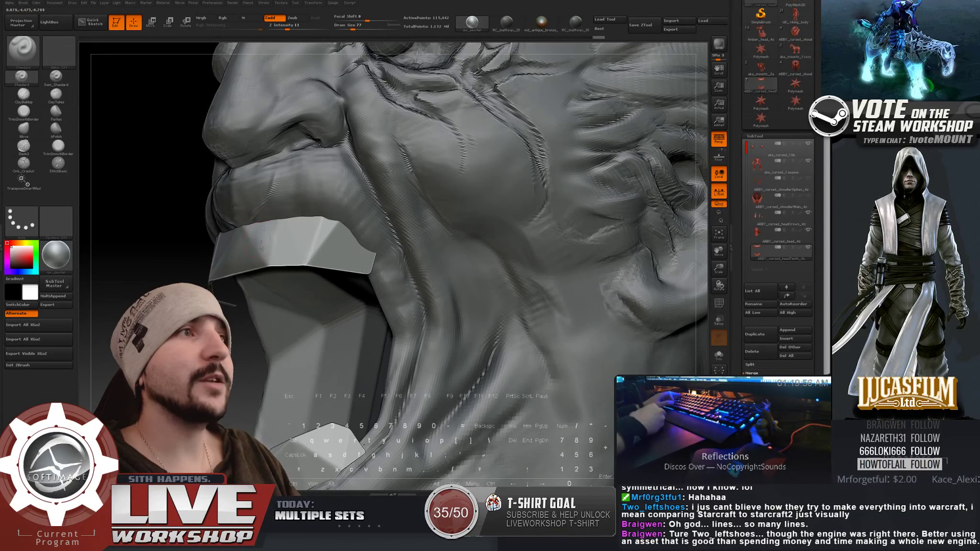
mouse_move(386, 259)
right_mouse_down("alt")
mouse_move(366, 256)
mouse_move(366, 276)
right_mouse_up("alt")
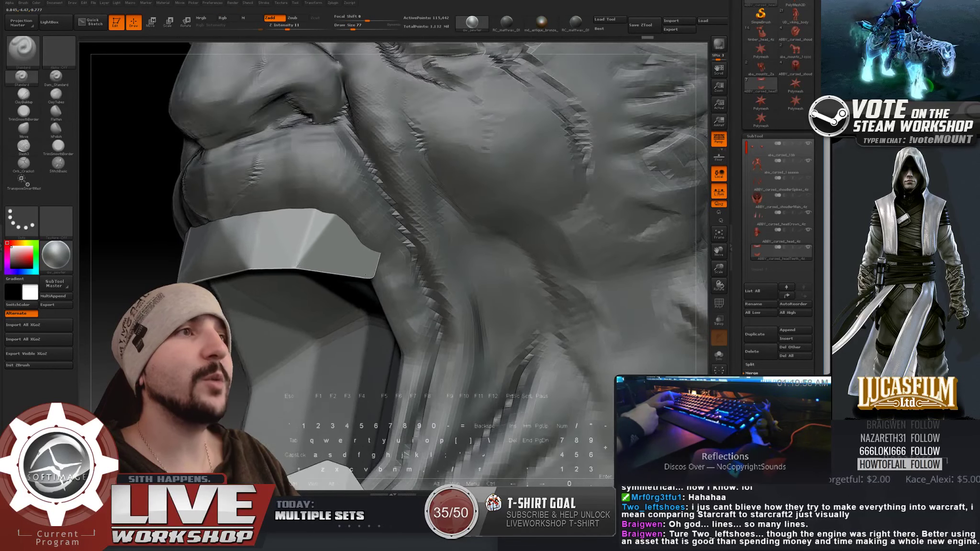
right_click_drag(225, 241, 272, 240)
key("bracketright")
key("bracketright")
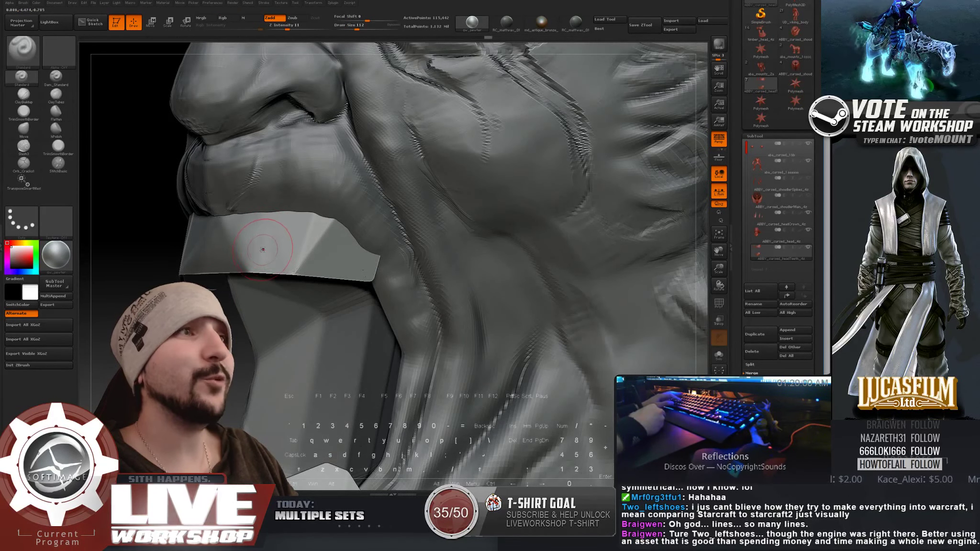
left_click_drag(264, 234, 270, 245)
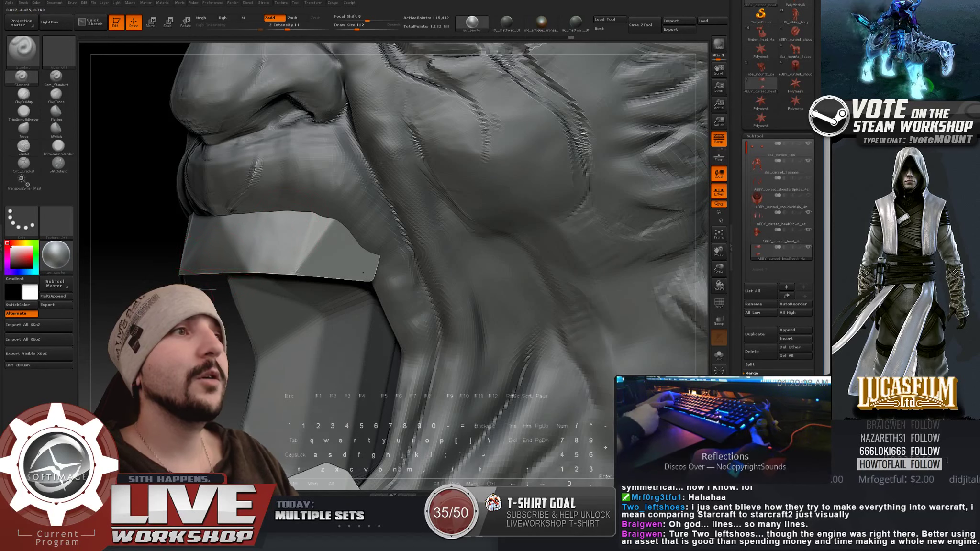
Step: Build up and smooth the hard facet edges on the opposite side and outer corner of the upper teeth
right_click_drag(209, 262, 233, 263)
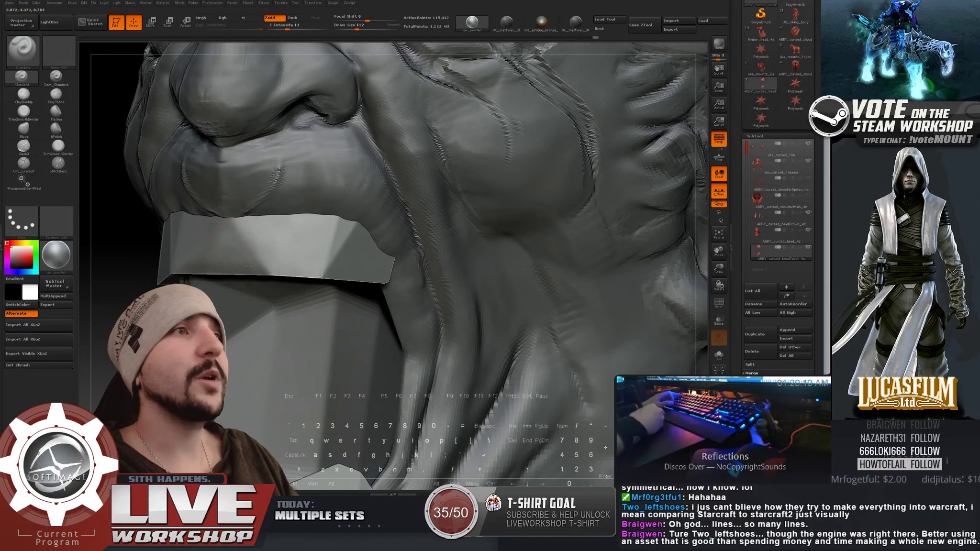
right_click_drag(366, 277, 227, 239)
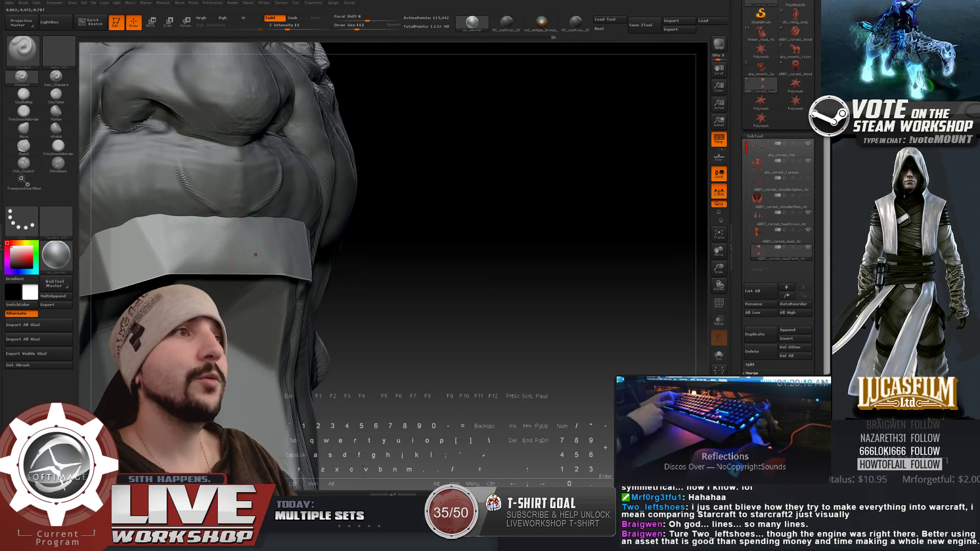
key("shift")
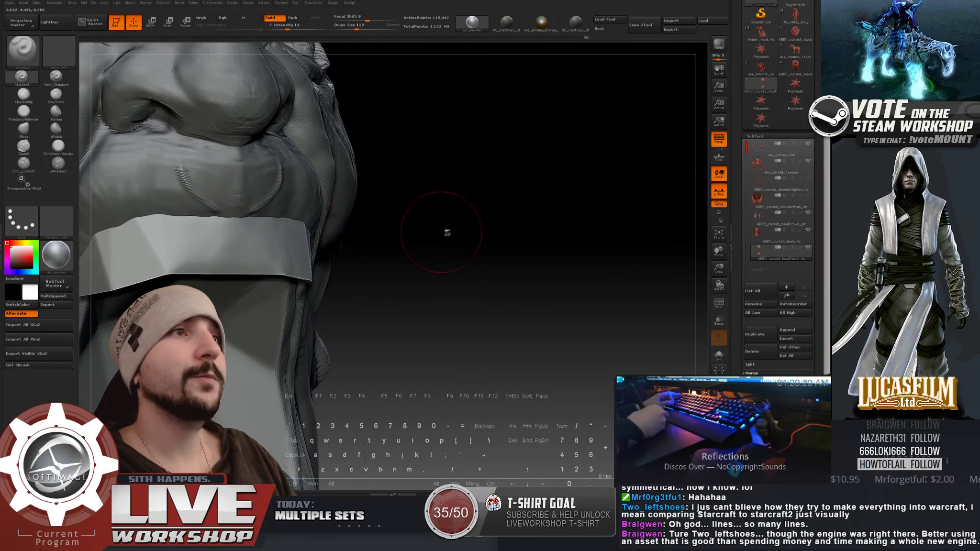
left_click_drag(447, 233, 525, 222)
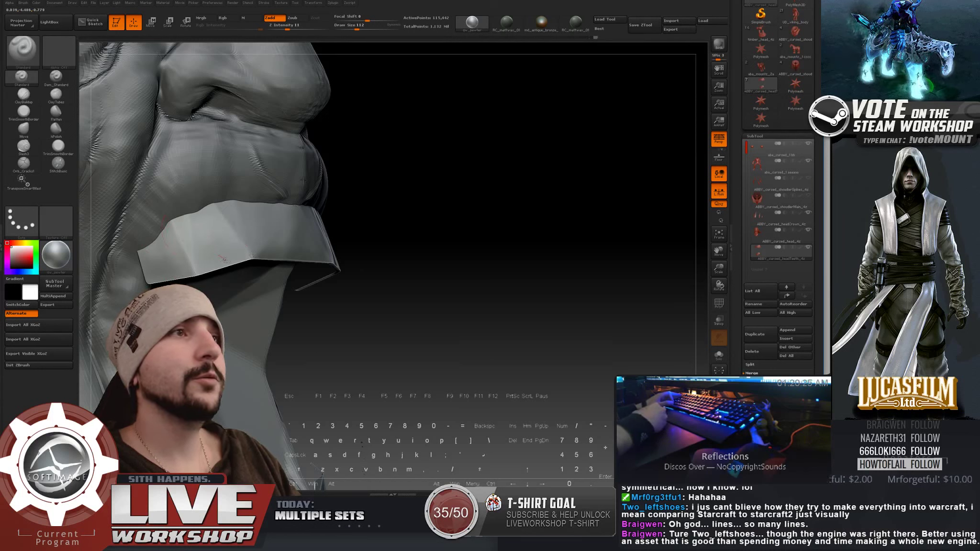
key("shift")
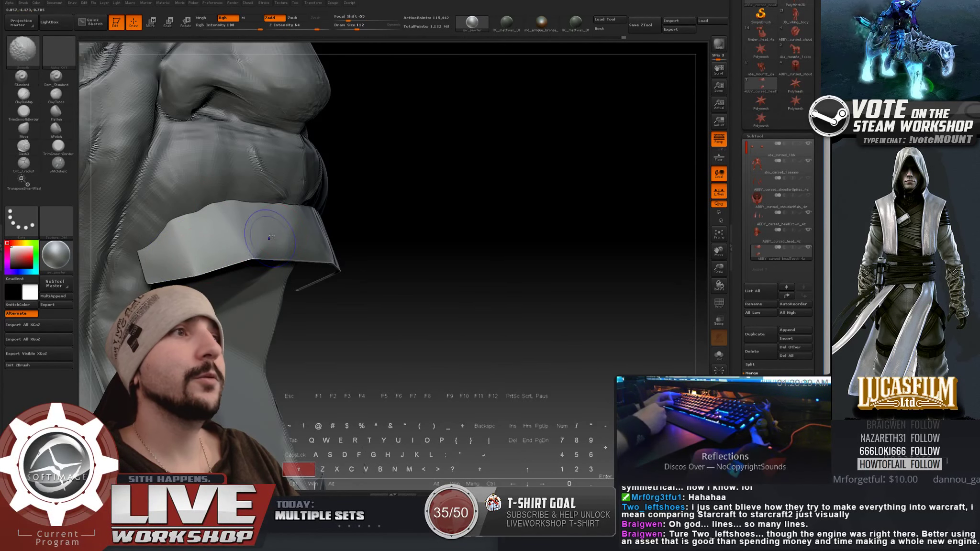
left_click_drag(350, 201, 385, 196)
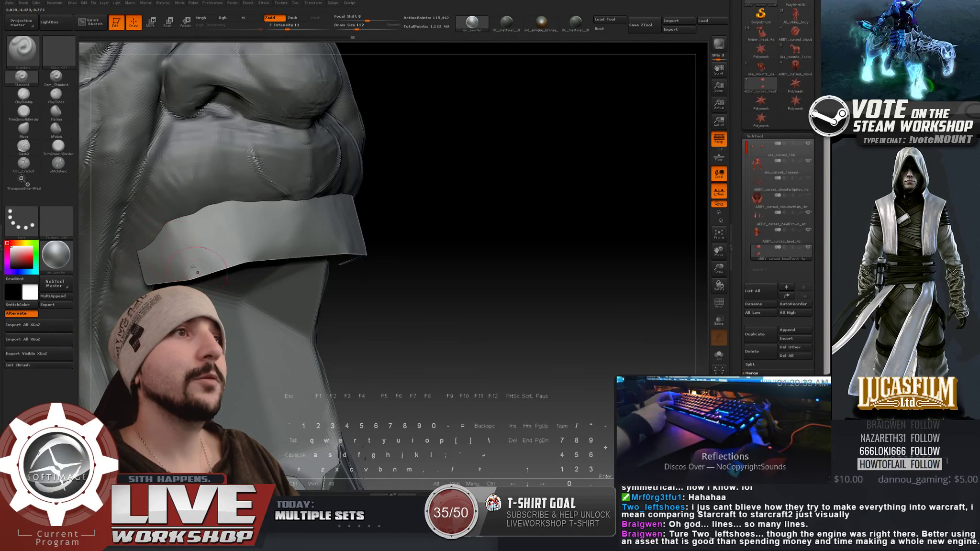
key("shift")
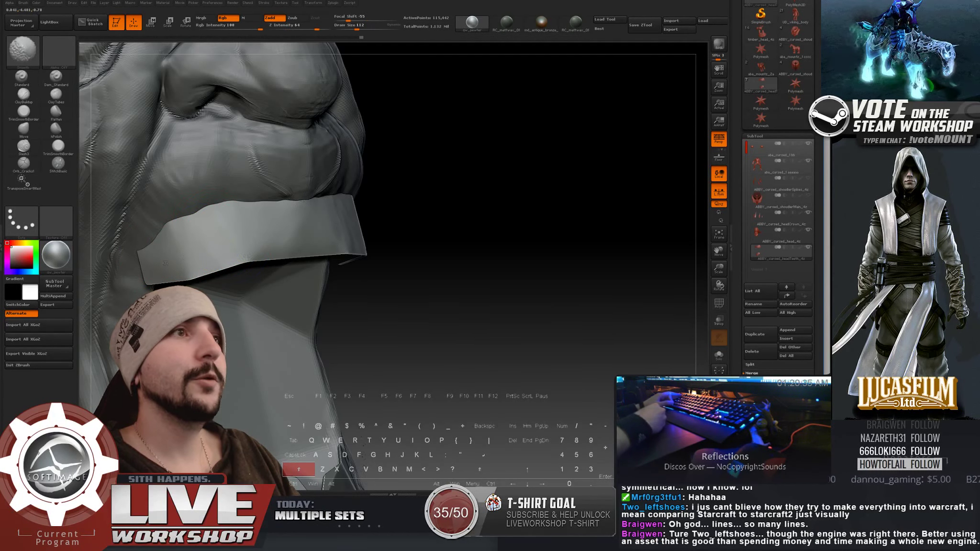
Step: Even out the remaining planes across the front of the upper teeth with Standard and Smooth brush strokes
mouse_move(433, 225)
left_mouse_down()
mouse_move(492, 223)
mouse_move(382, 227)
left_mouse_up()
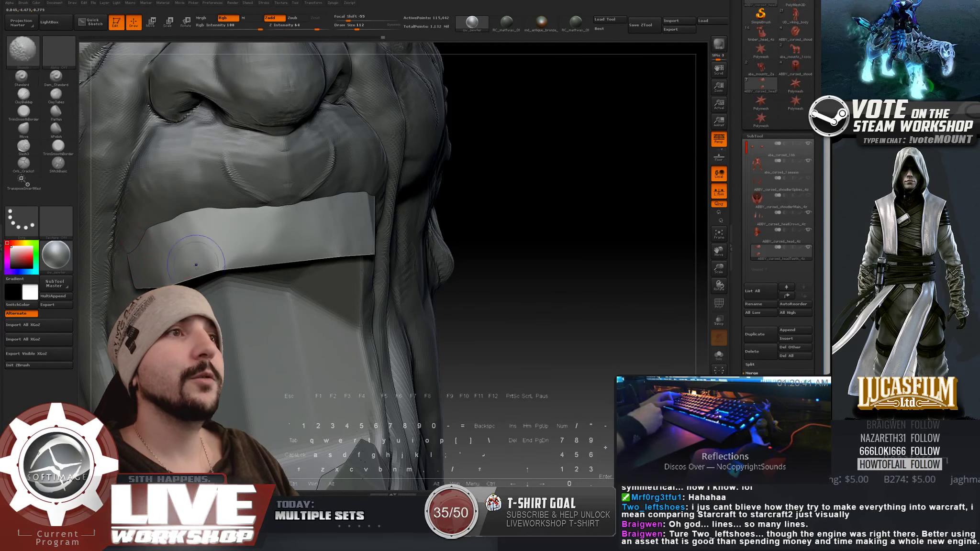
left_click_drag(471, 223, 231, 233)
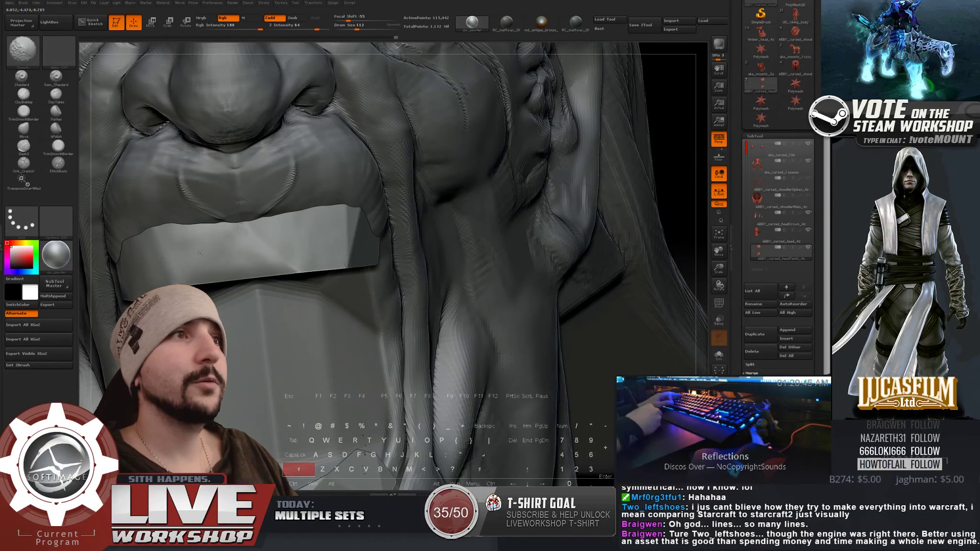
key("shift")
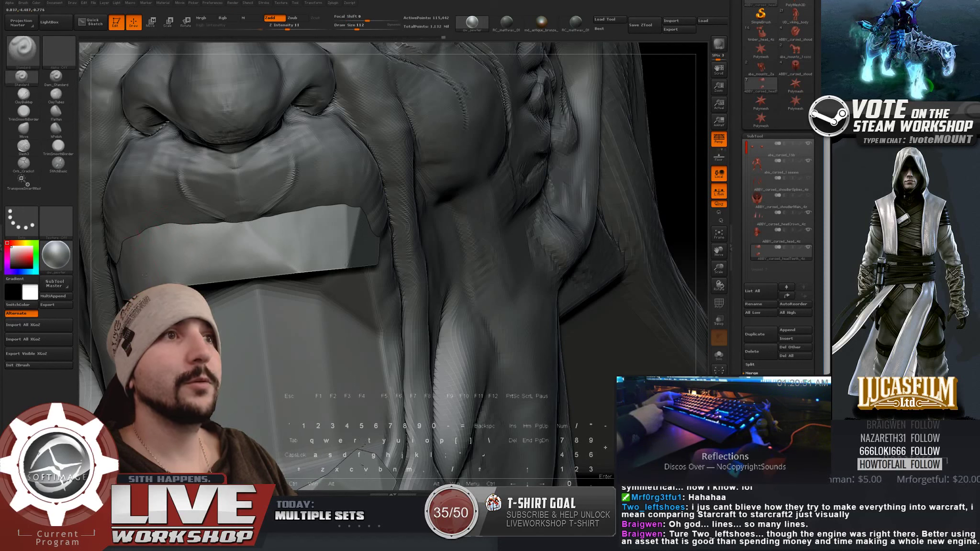
key("shift")
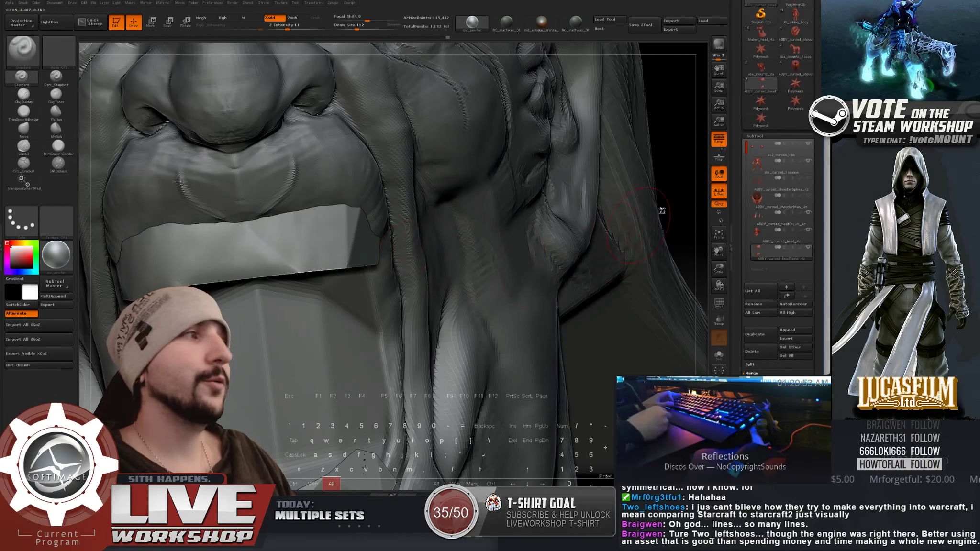
left_click_drag(658, 191, 646, 162)
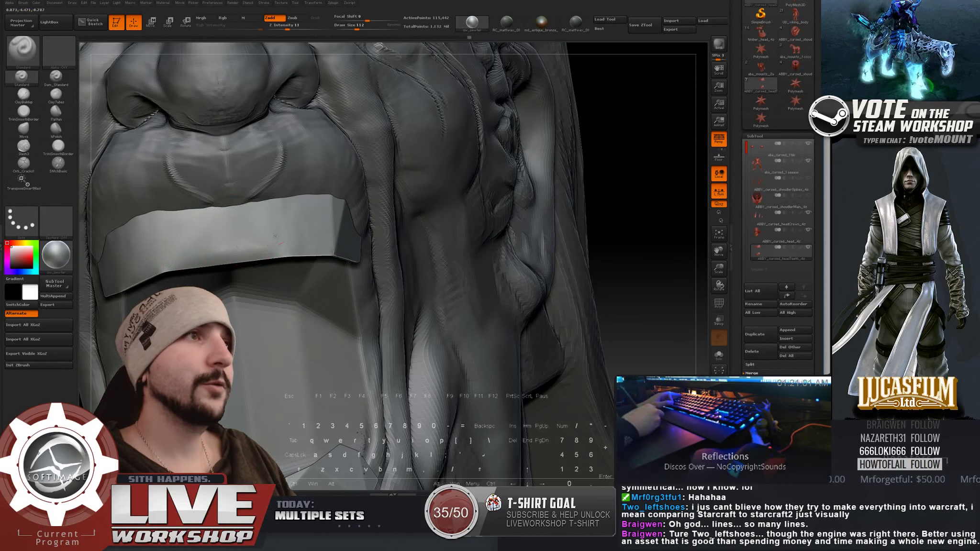
Step: Blend the remaining facet transitions along the front of the upper teeth with Standard and Smooth brush strokes
right_click_drag(303, 210, 282, 232)
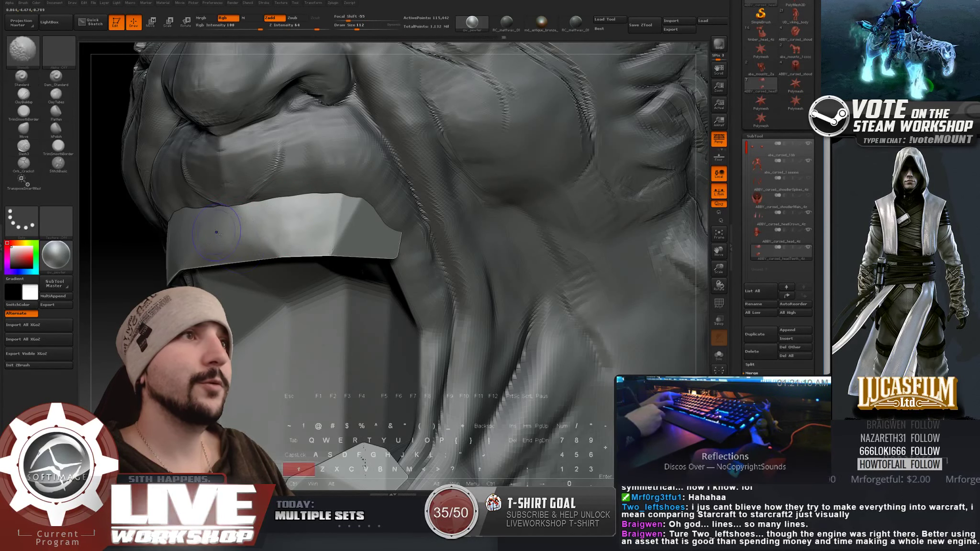
key("shift")
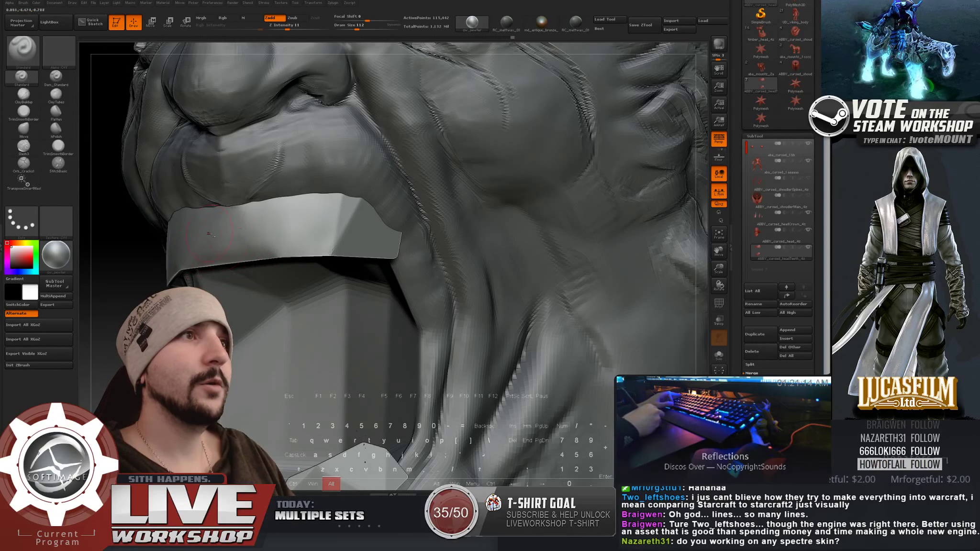
key("shift")
Step: Build up and smooth away the hard facet edge on the side of the upper teeth near the mouth corner
right_click_drag(257, 233, 222, 243)
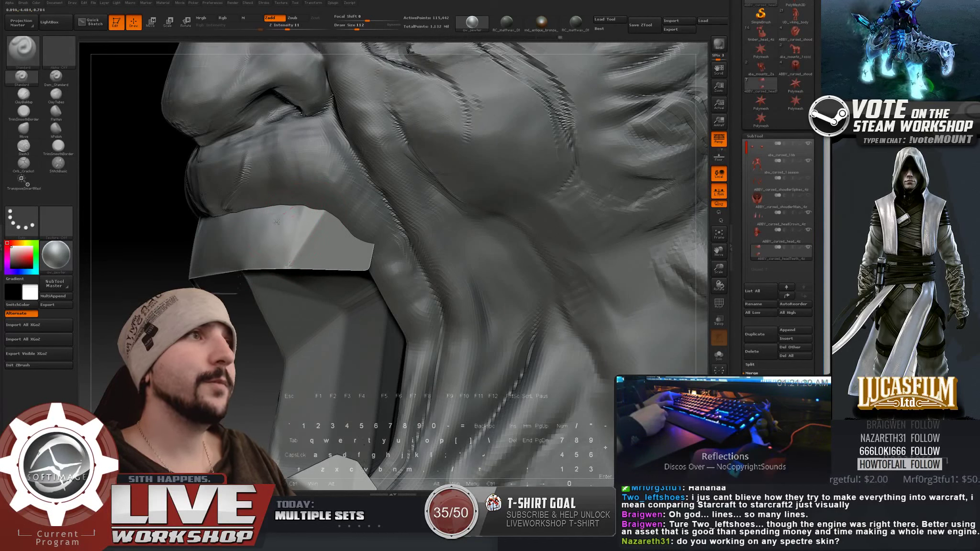
key("shift")
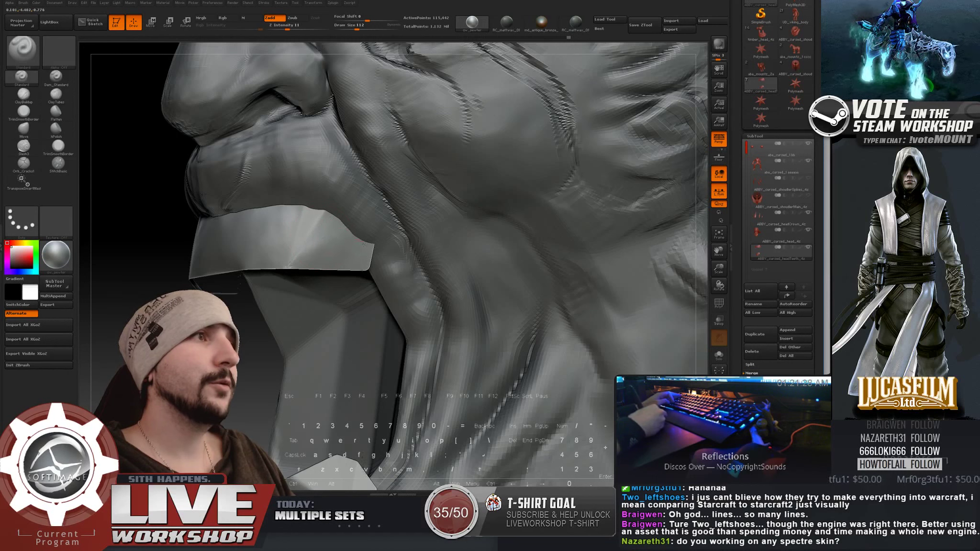
key("shift")
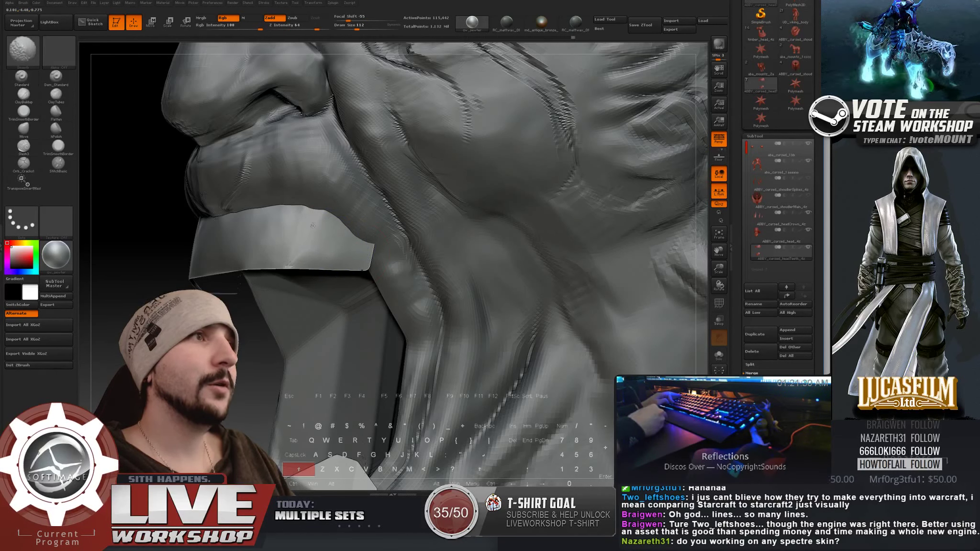
key("alt")
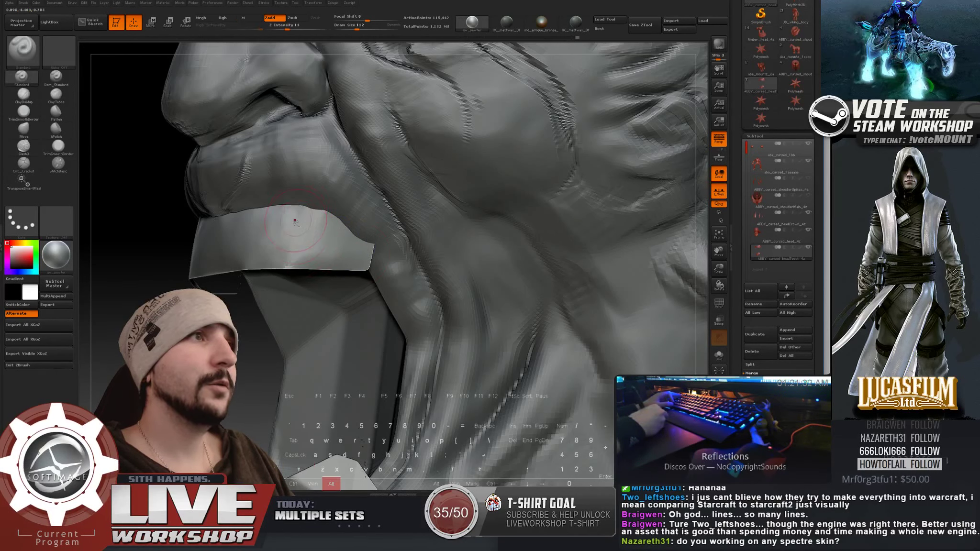
key("shift")
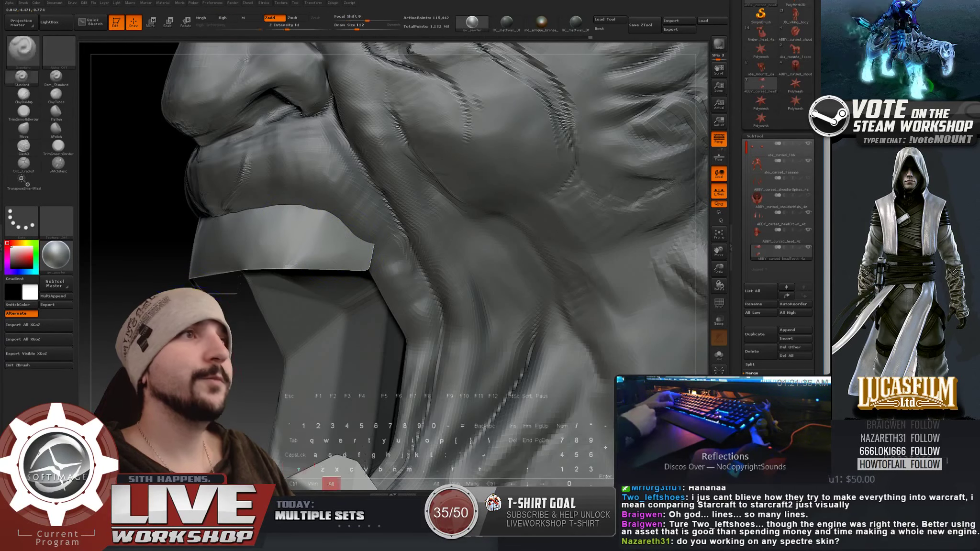
Step: Soften the hard facet edges on one side of the lower teeth with Standard and Smooth brush strokes
mouse_move(158, 263)
left_mouse_down("alt")
mouse_move(188, 228)
mouse_move(471, 169)
mouse_move(542, 177)
mouse_move(522, 176)
left_mouse_up("alt")
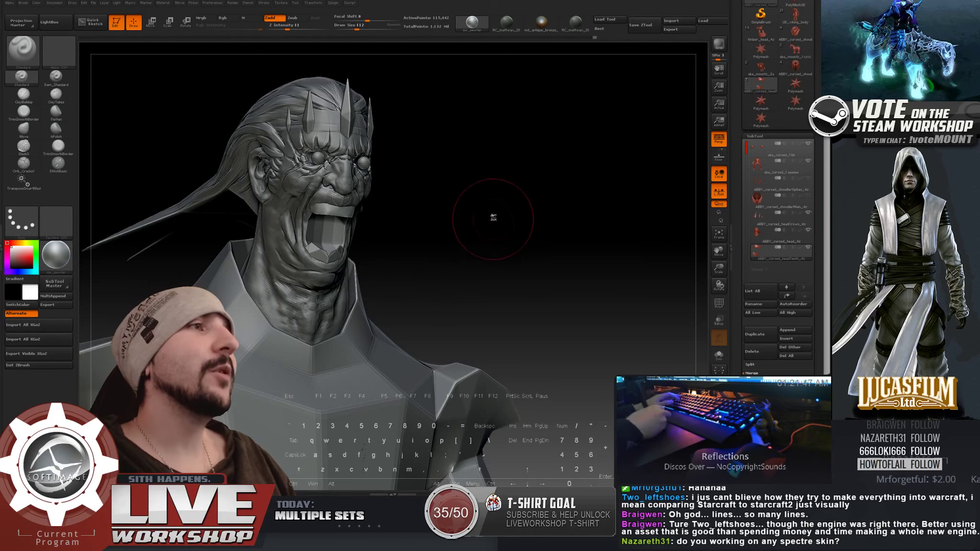
mouse_move(492, 216)
left_mouse_down("shift")
mouse_move(507, 201)
mouse_move(569, 201)
mouse_move(566, 192)
mouse_move(573, 282)
mouse_move(604, 211)
mouse_move(606, 235)
mouse_move(621, 150)
mouse_move(643, 116)
mouse_move(619, 196)
mouse_move(593, 209)
mouse_move(598, 232)
mouse_move(590, 214)
mouse_move(578, 227)
mouse_move(596, 207)
mouse_move(595, 217)
mouse_move(555, 215)
left_mouse_up("shift")
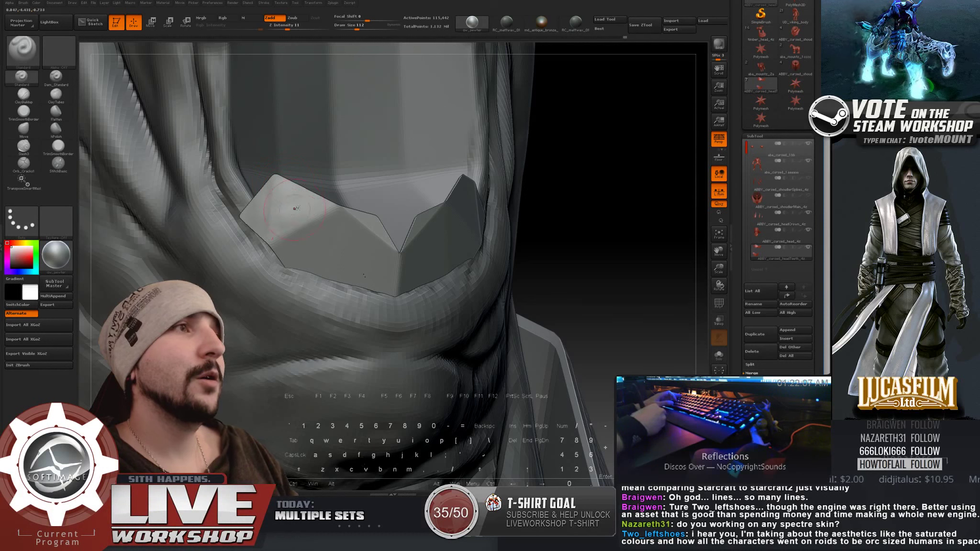
key("shift")
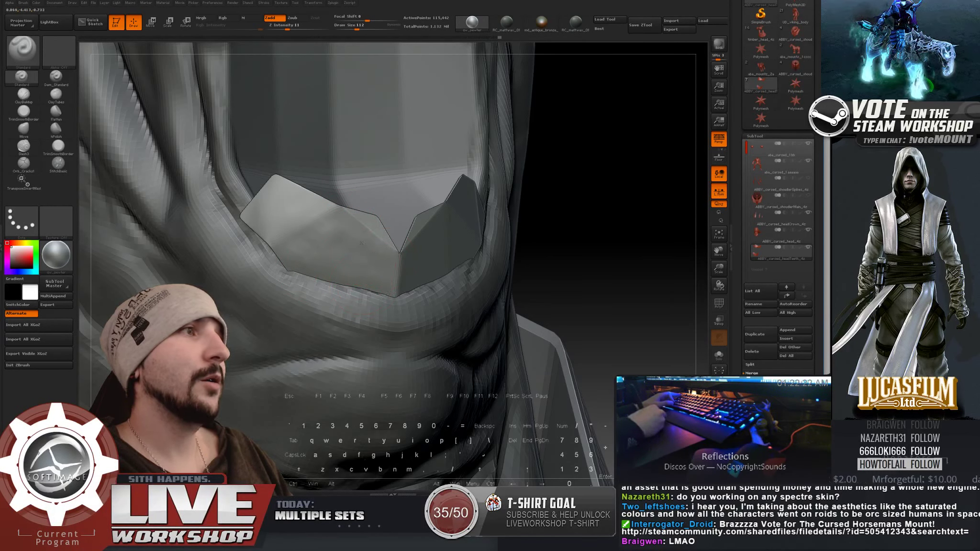
key("shift")
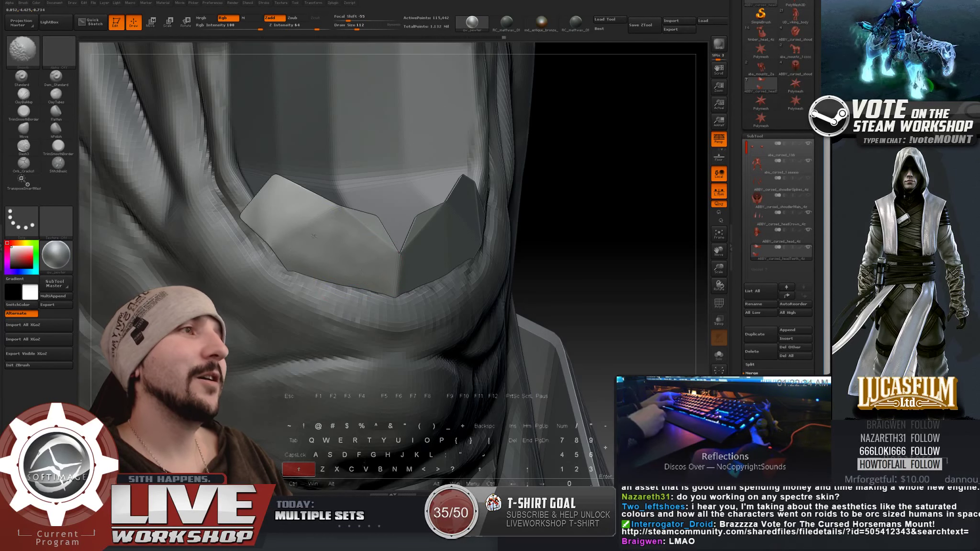
Step: Even out the broad front plane on the same side of the lower teeth, blending its remaining facets
mouse_move(538, 236)
left_mouse_down()
mouse_move(552, 236)
mouse_move(479, 232)
left_mouse_up()
left_click_drag(538, 232, 574, 232)
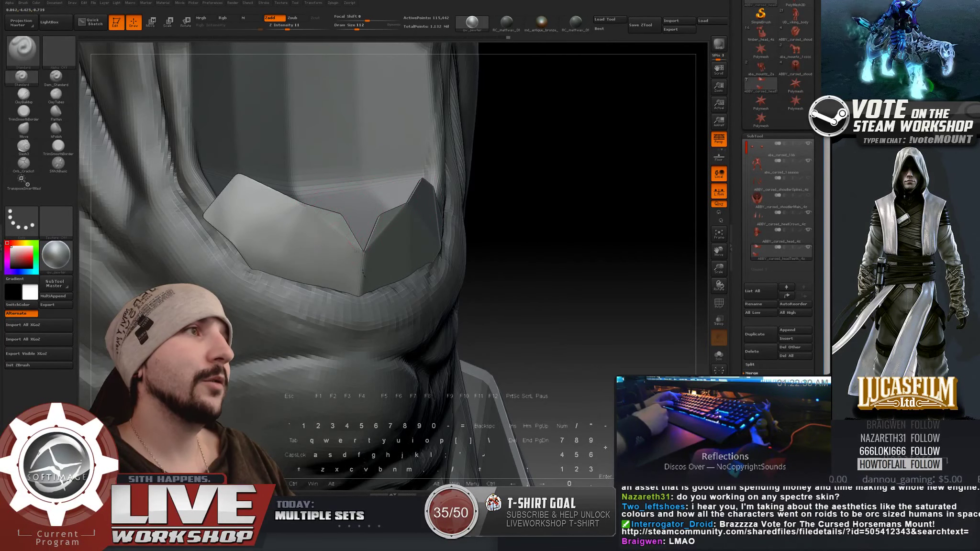
key("shift")
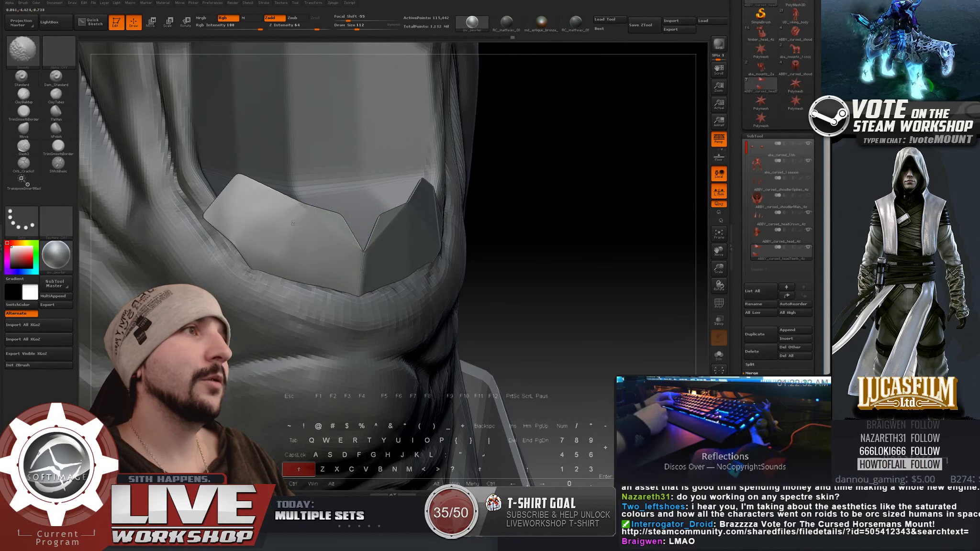
left_click_drag(293, 224, 280, 219, "shift")
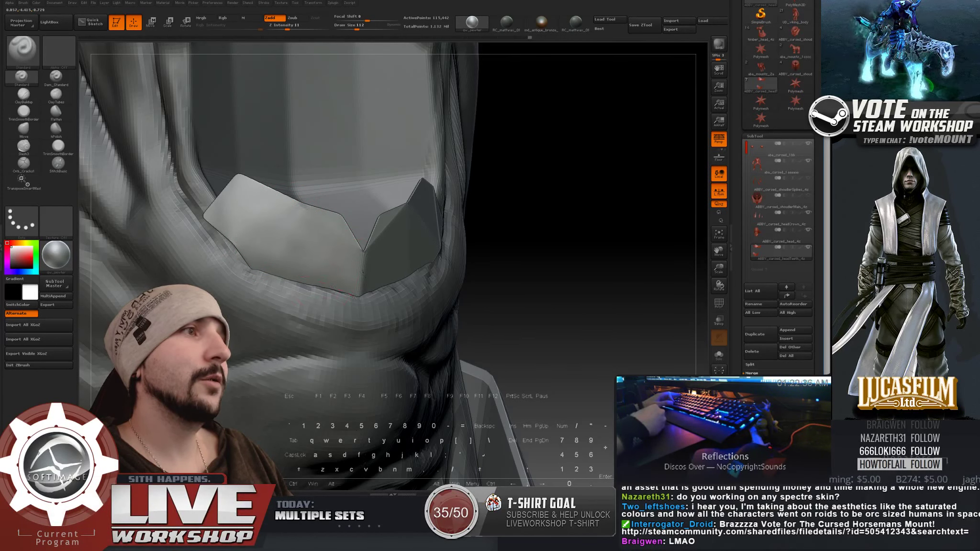
key("shift")
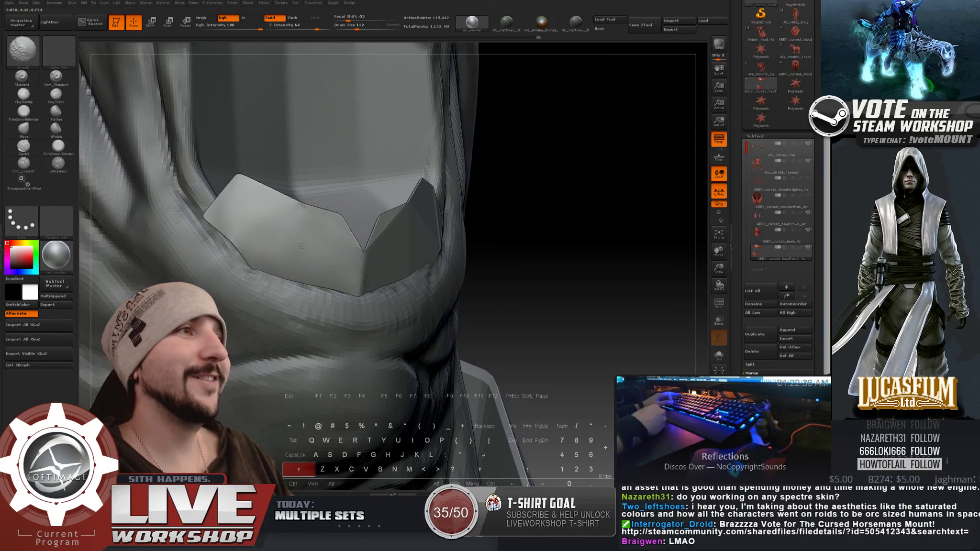
Step: Enlarge the brush and smooth the facets beside the central notch on the opposite side of the lower teeth
left_click_drag(498, 230, 486, 118, "alt")
left_click_drag(561, 203, 512, 202)
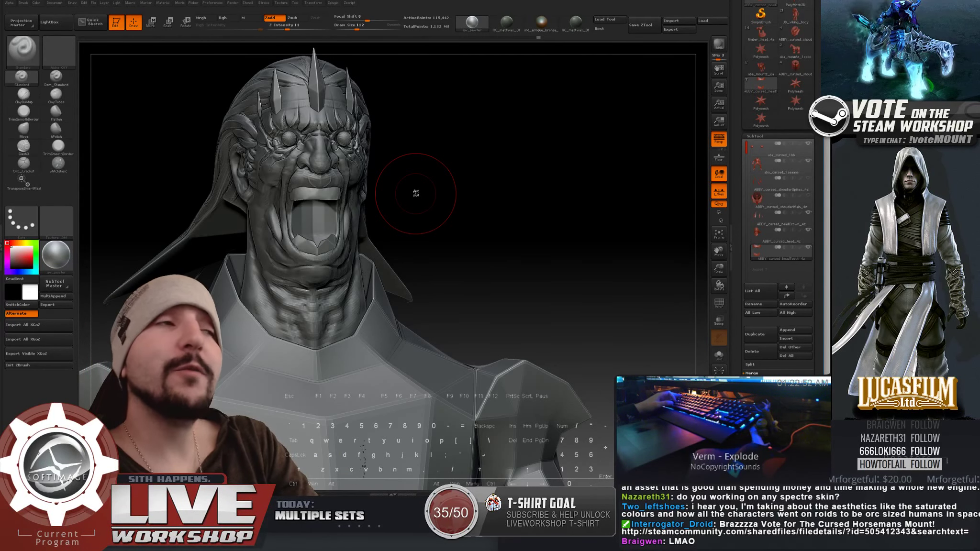
mouse_move(431, 206)
left_mouse_down()
mouse_move(467, 182)
mouse_move(493, 181)
mouse_move(524, 199)
mouse_move(564, 181)
mouse_move(579, 196)
mouse_move(604, 187)
mouse_move(650, 120)
mouse_move(623, 126)
left_mouse_up()
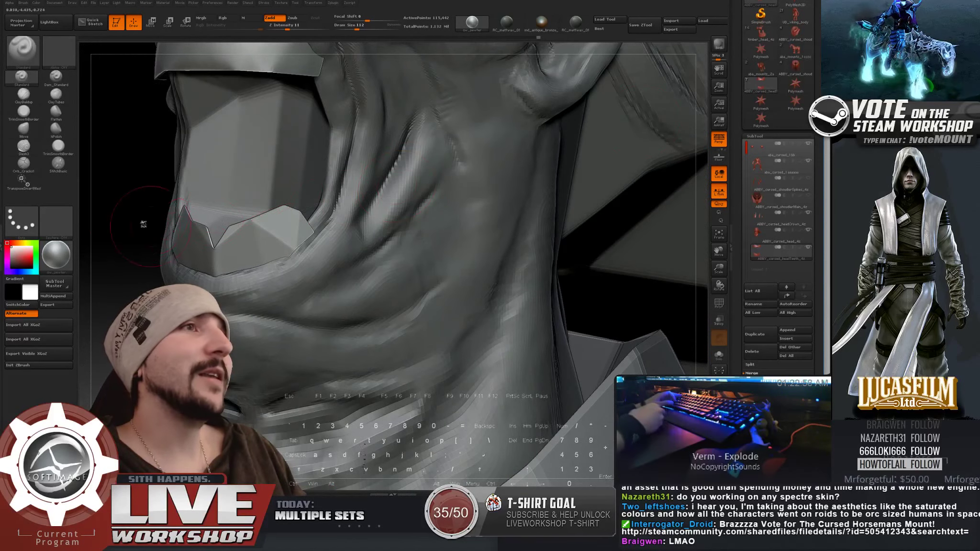
left_click_drag(142, 223, 204, 199, "alt")
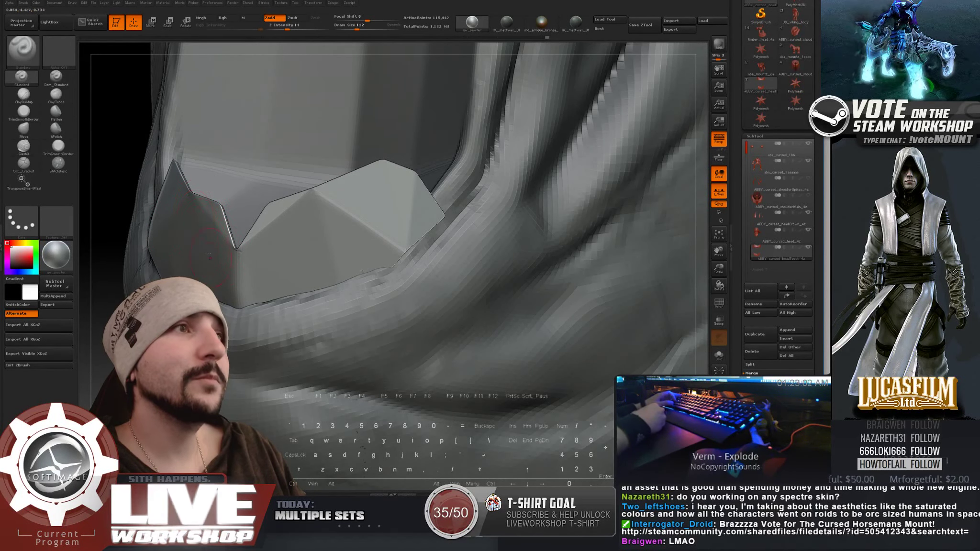
key("s")
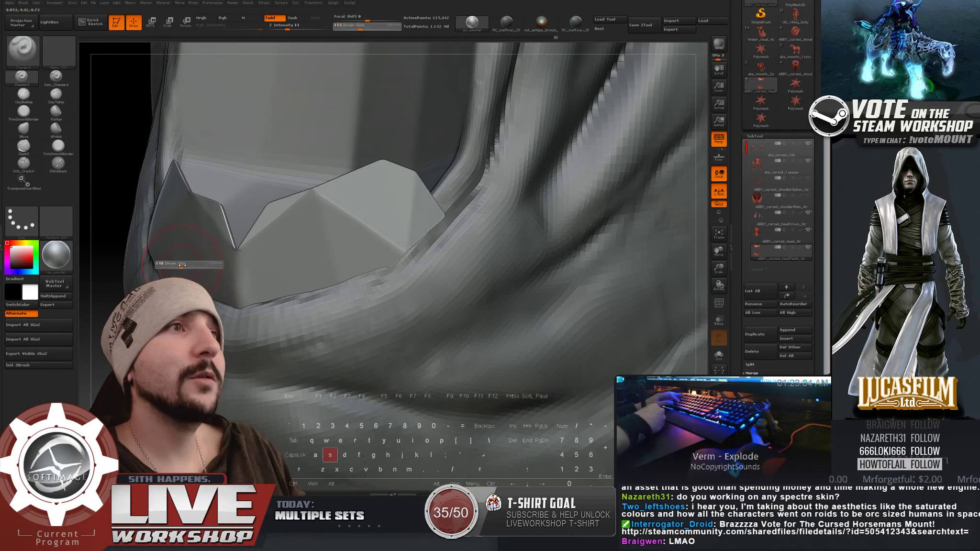
left_click_drag(178, 266, 183, 265)
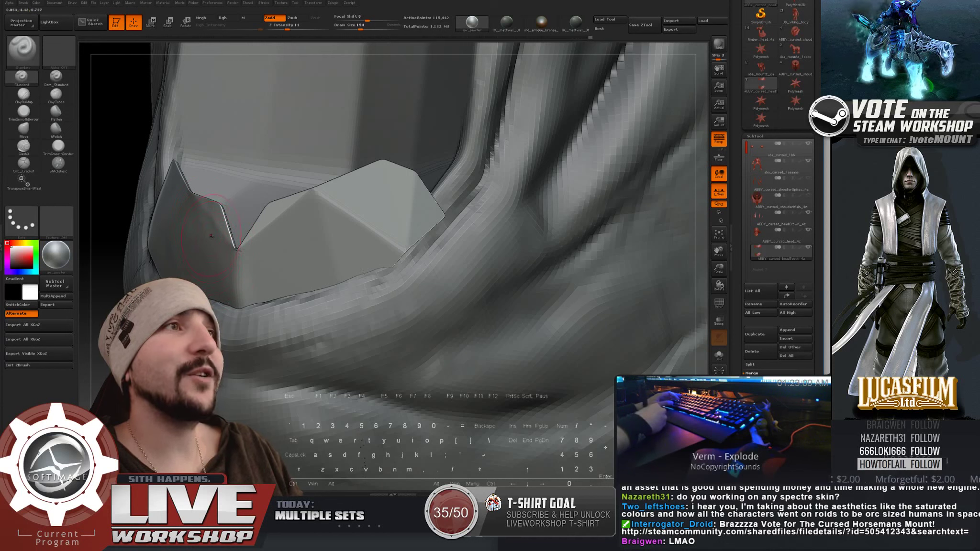
key("shift")
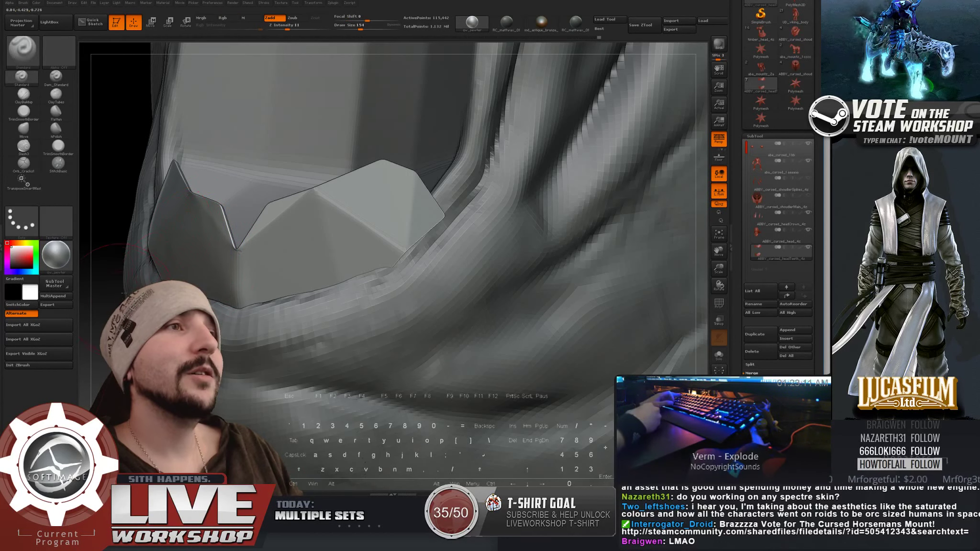